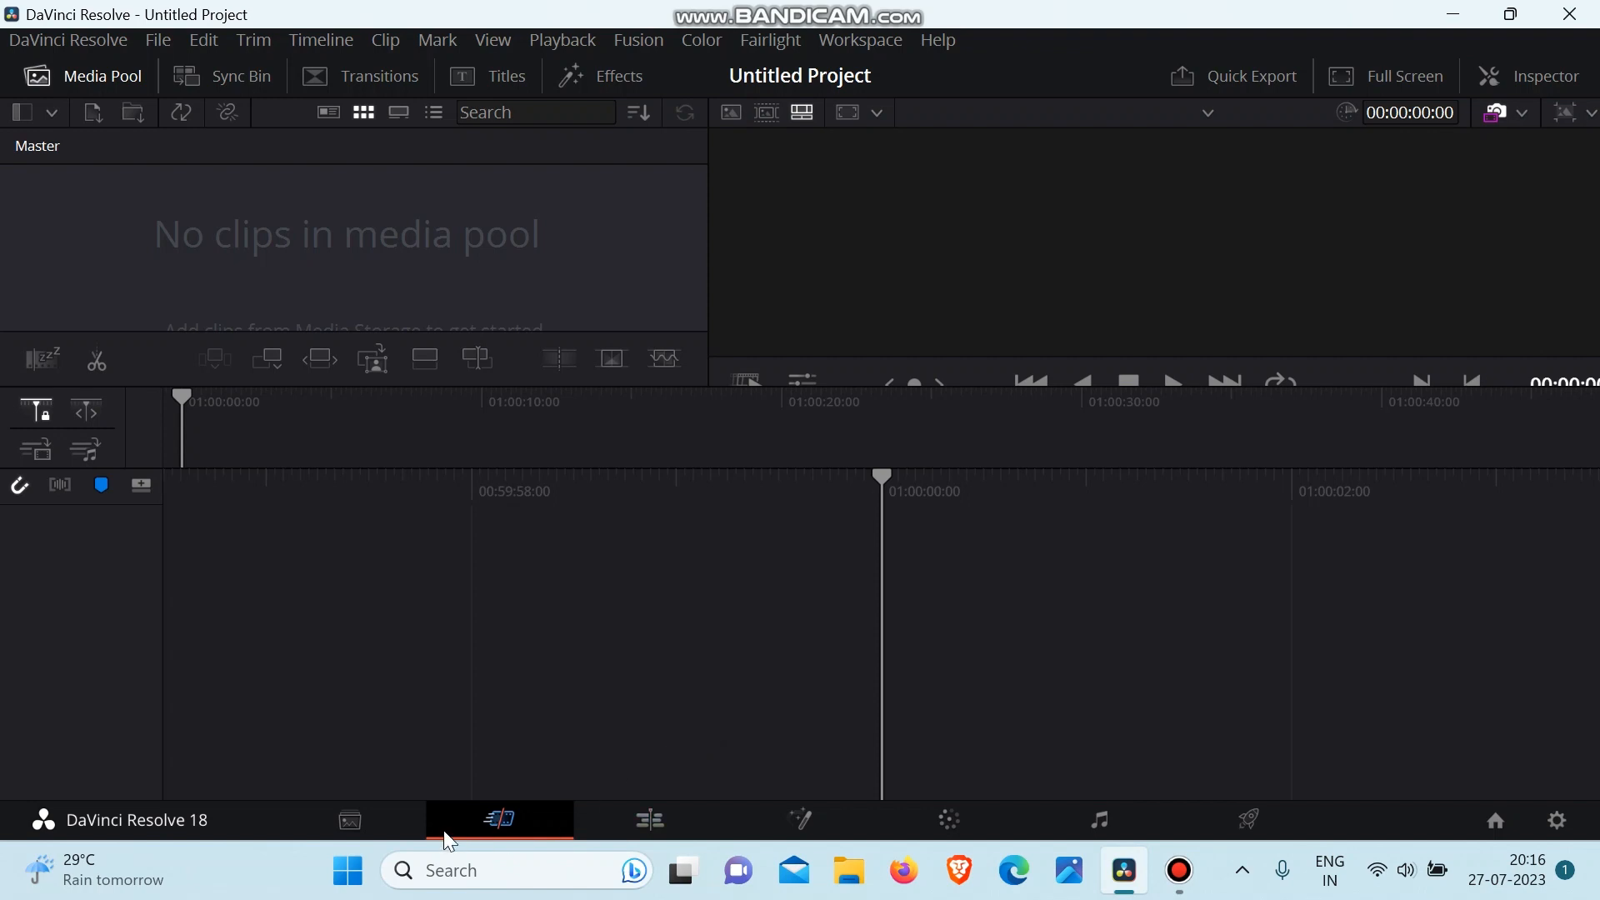
{"action": "left_click", "coordinate": [134, 113]}
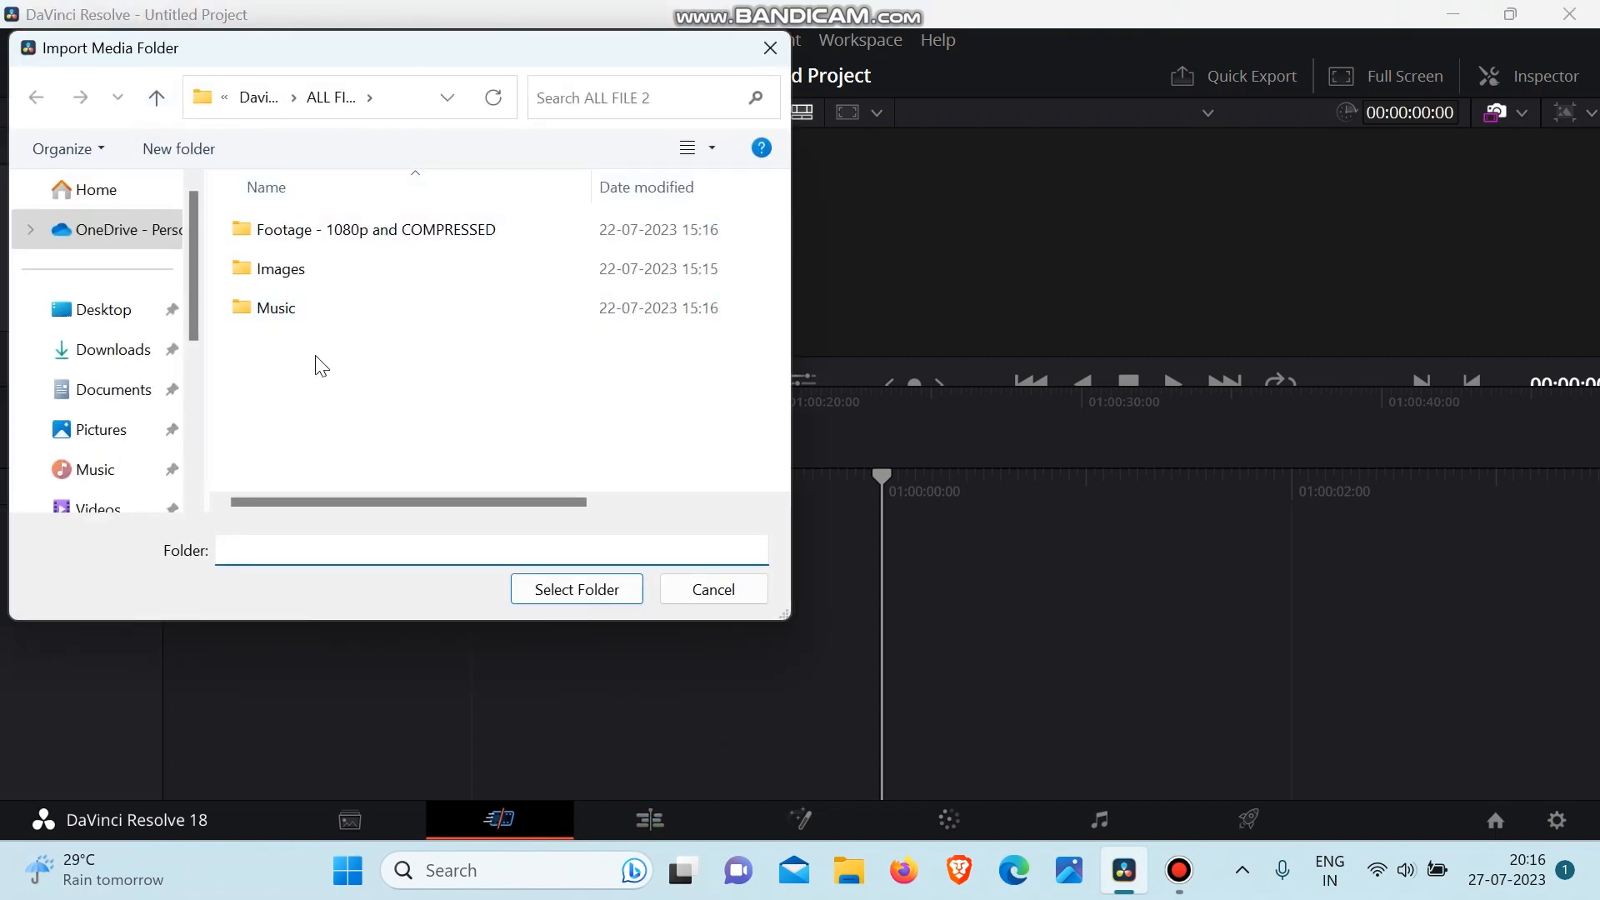
{"action": "double_click", "coordinate": [309, 230]}
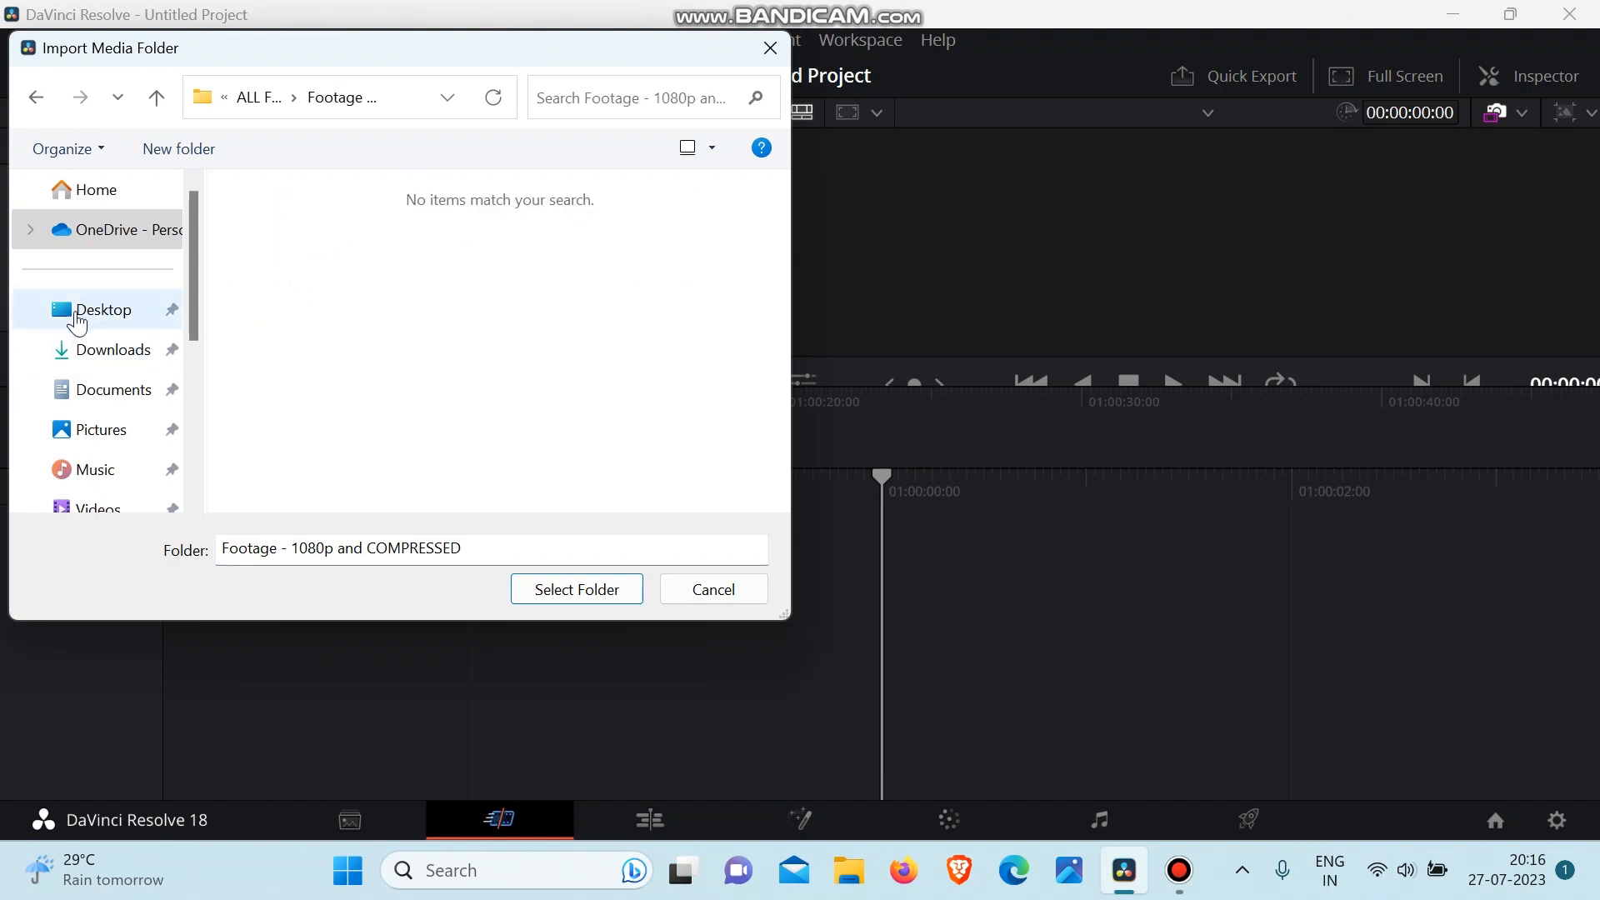
{"action": "left_click", "coordinate": [77, 324]}
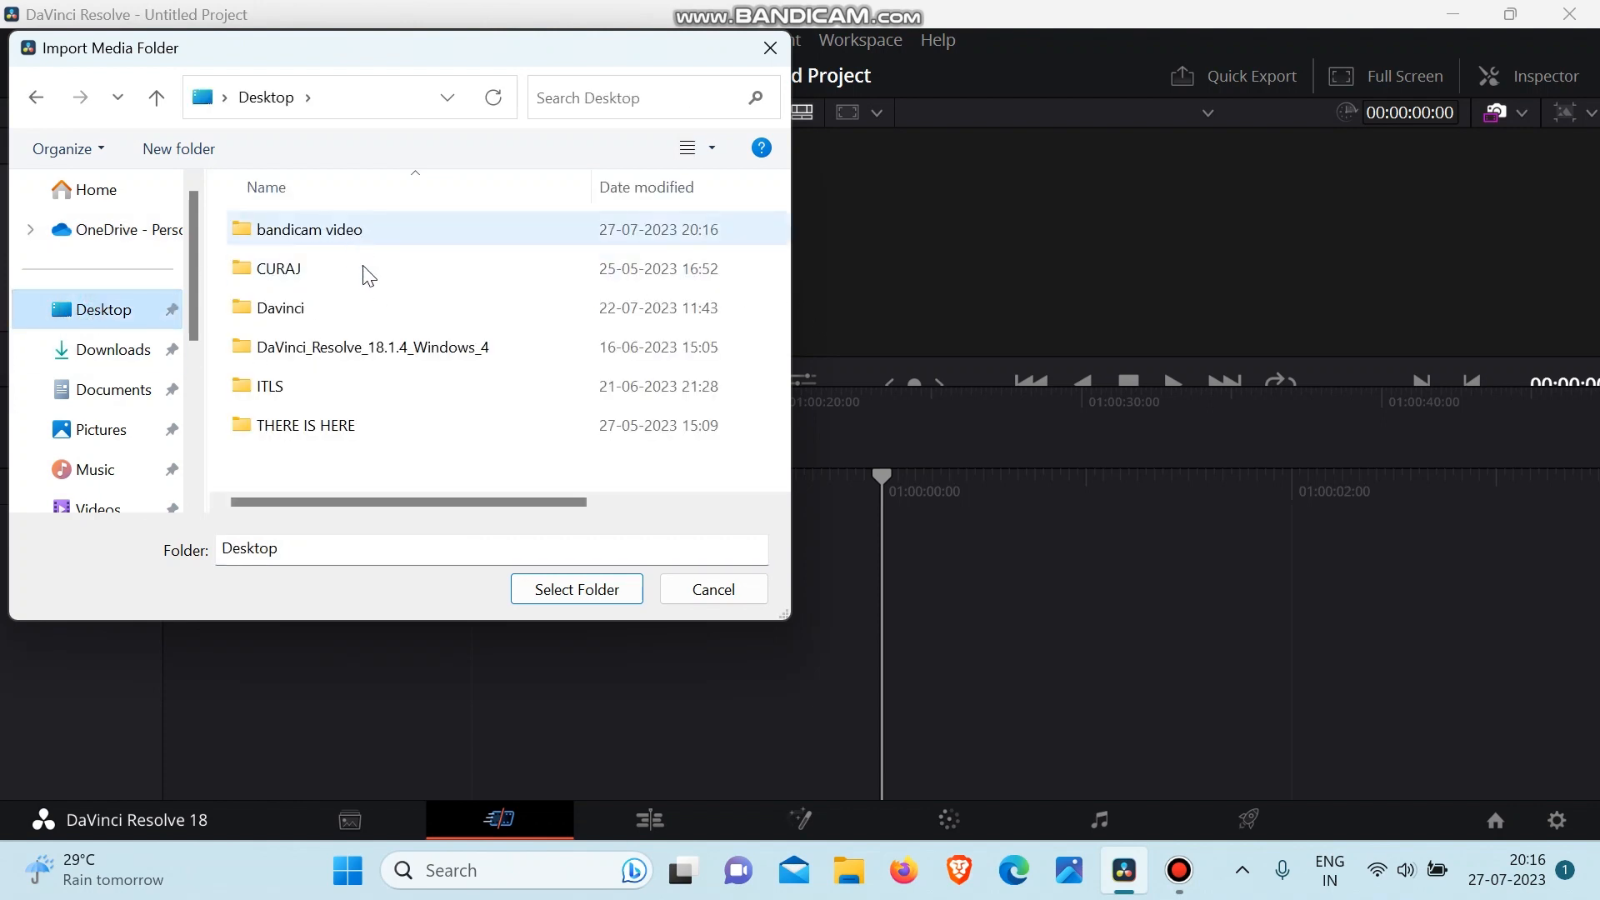
{"action": "left_click", "coordinate": [349, 308]}
{"action": "double_click", "coordinate": [348, 307]}
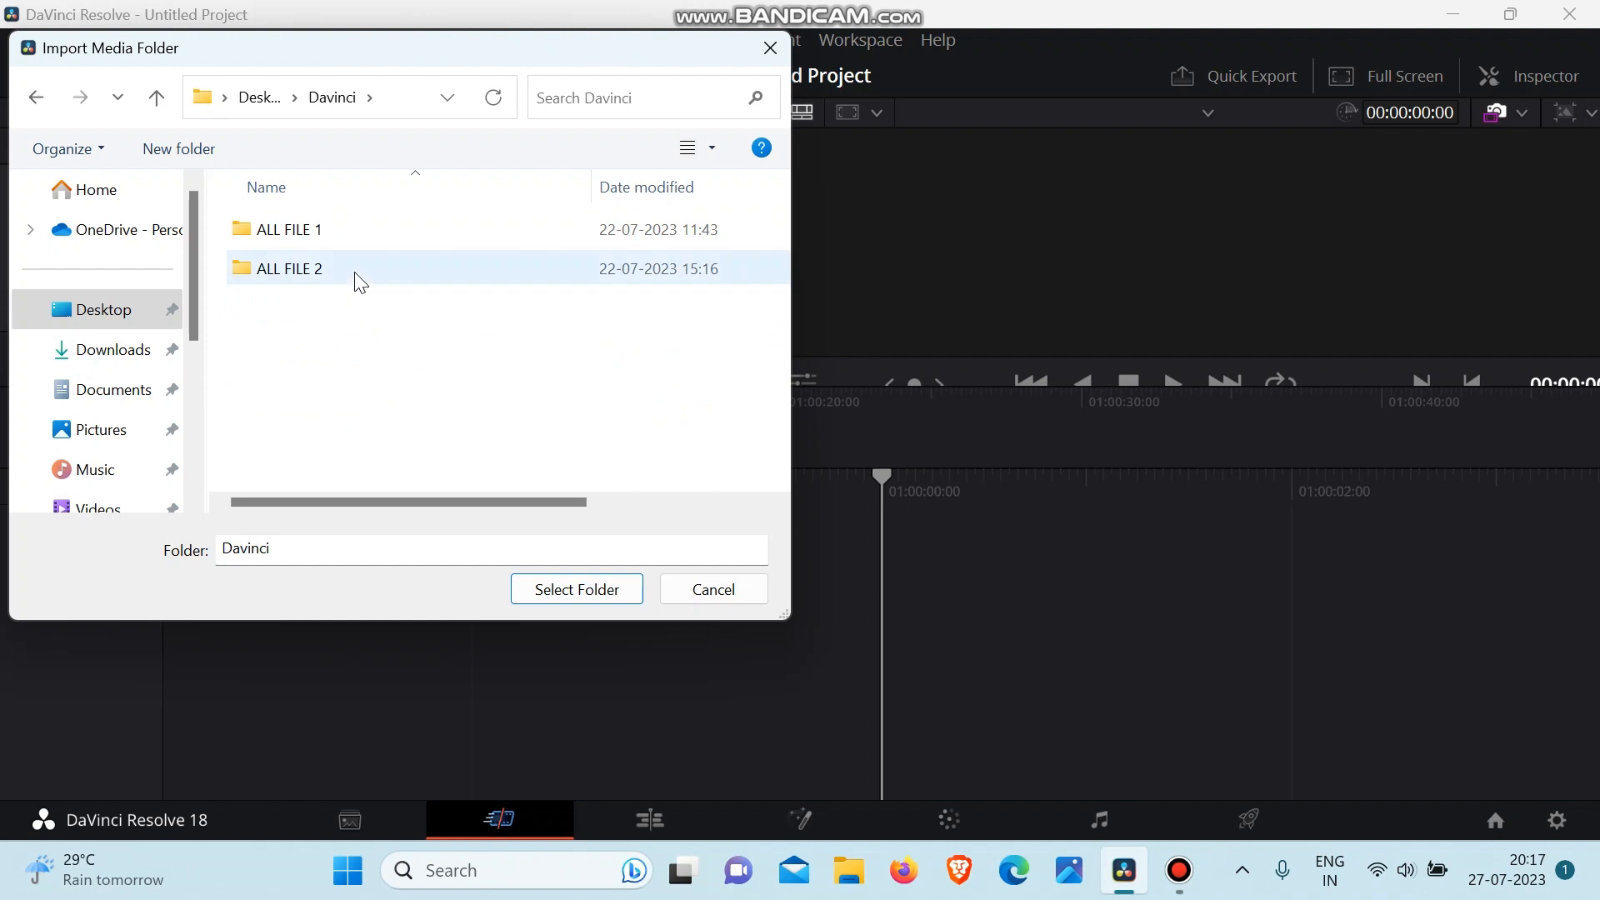
{"action": "double_click", "coordinate": [354, 270]}
{"action": "double_click", "coordinate": [438, 229]}
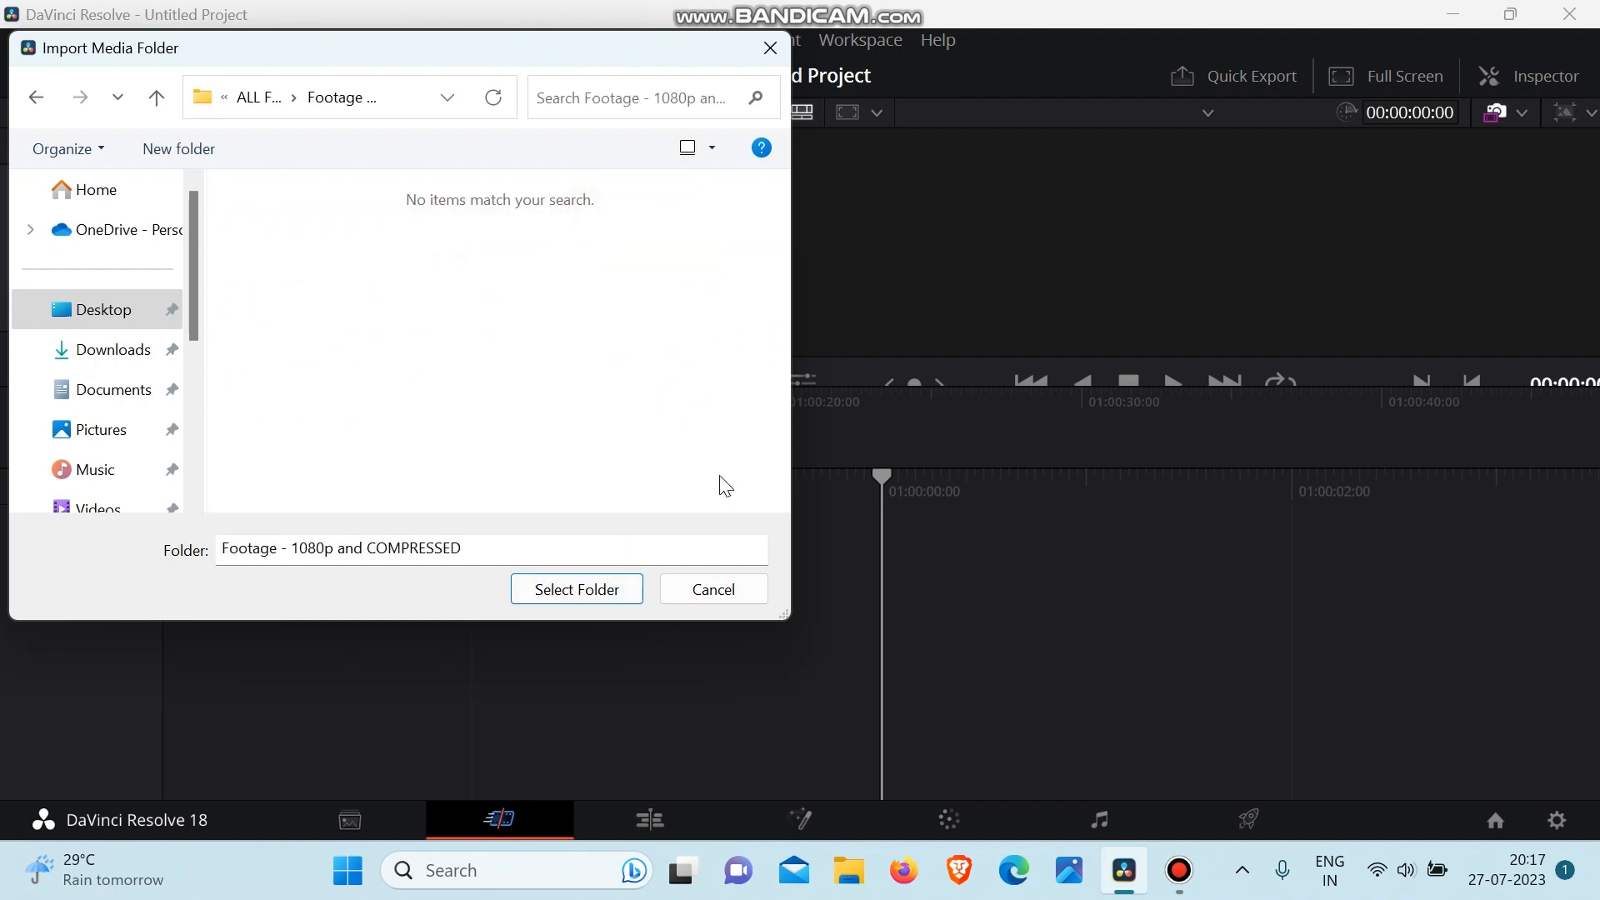
{"action": "left_click", "coordinate": [114, 365]}
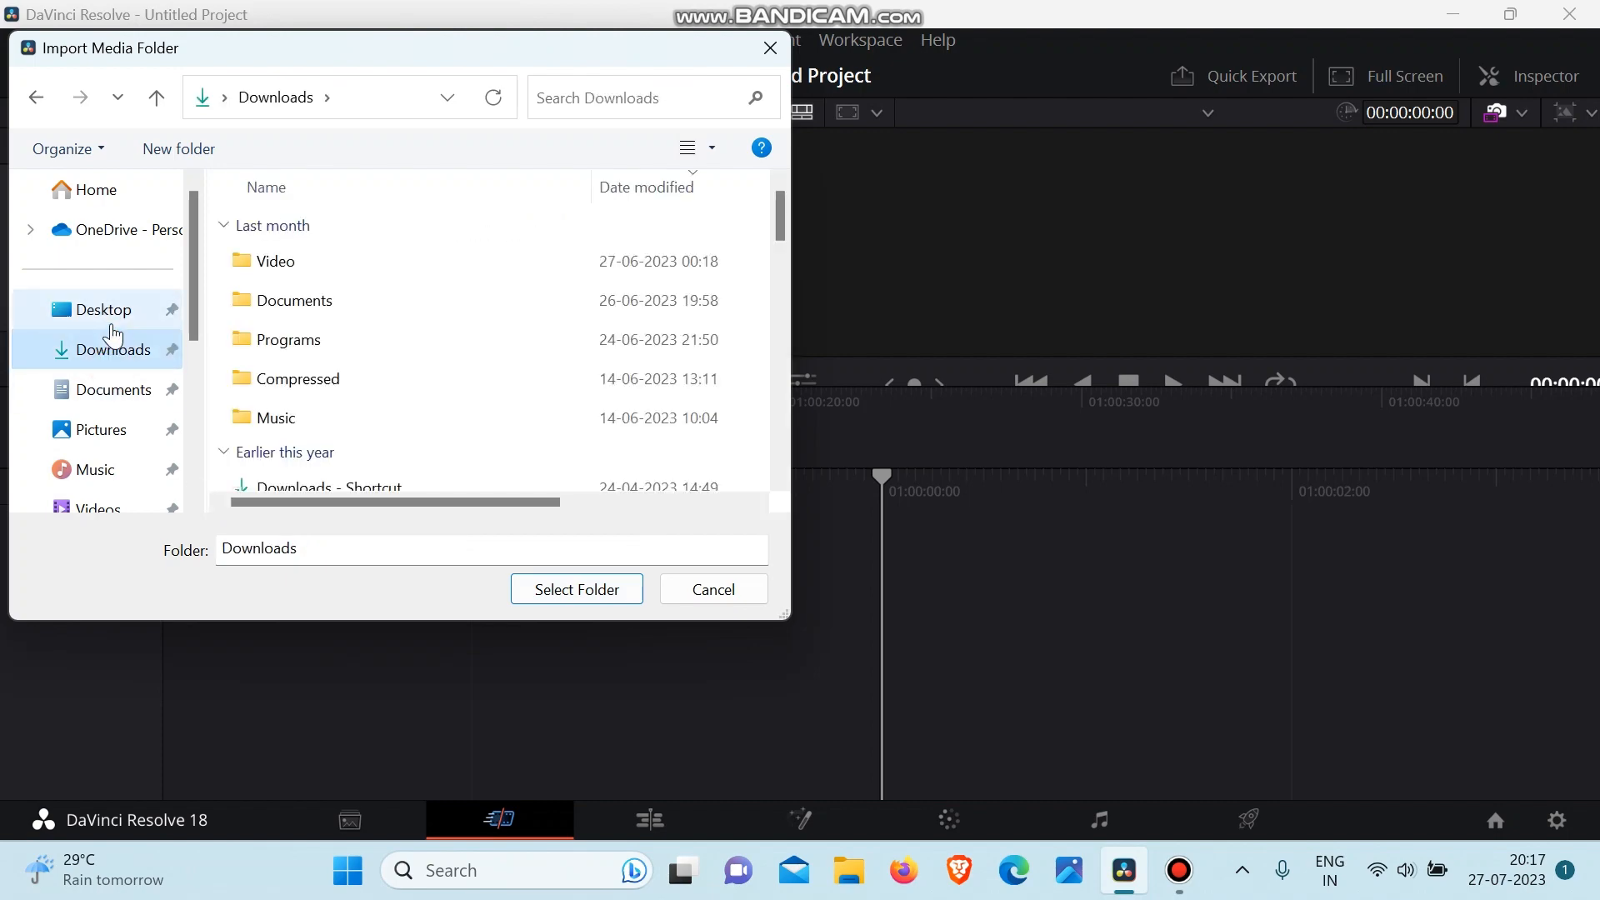
{"action": "left_click", "coordinate": [111, 324]}
{"action": "left_click", "coordinate": [770, 47]}
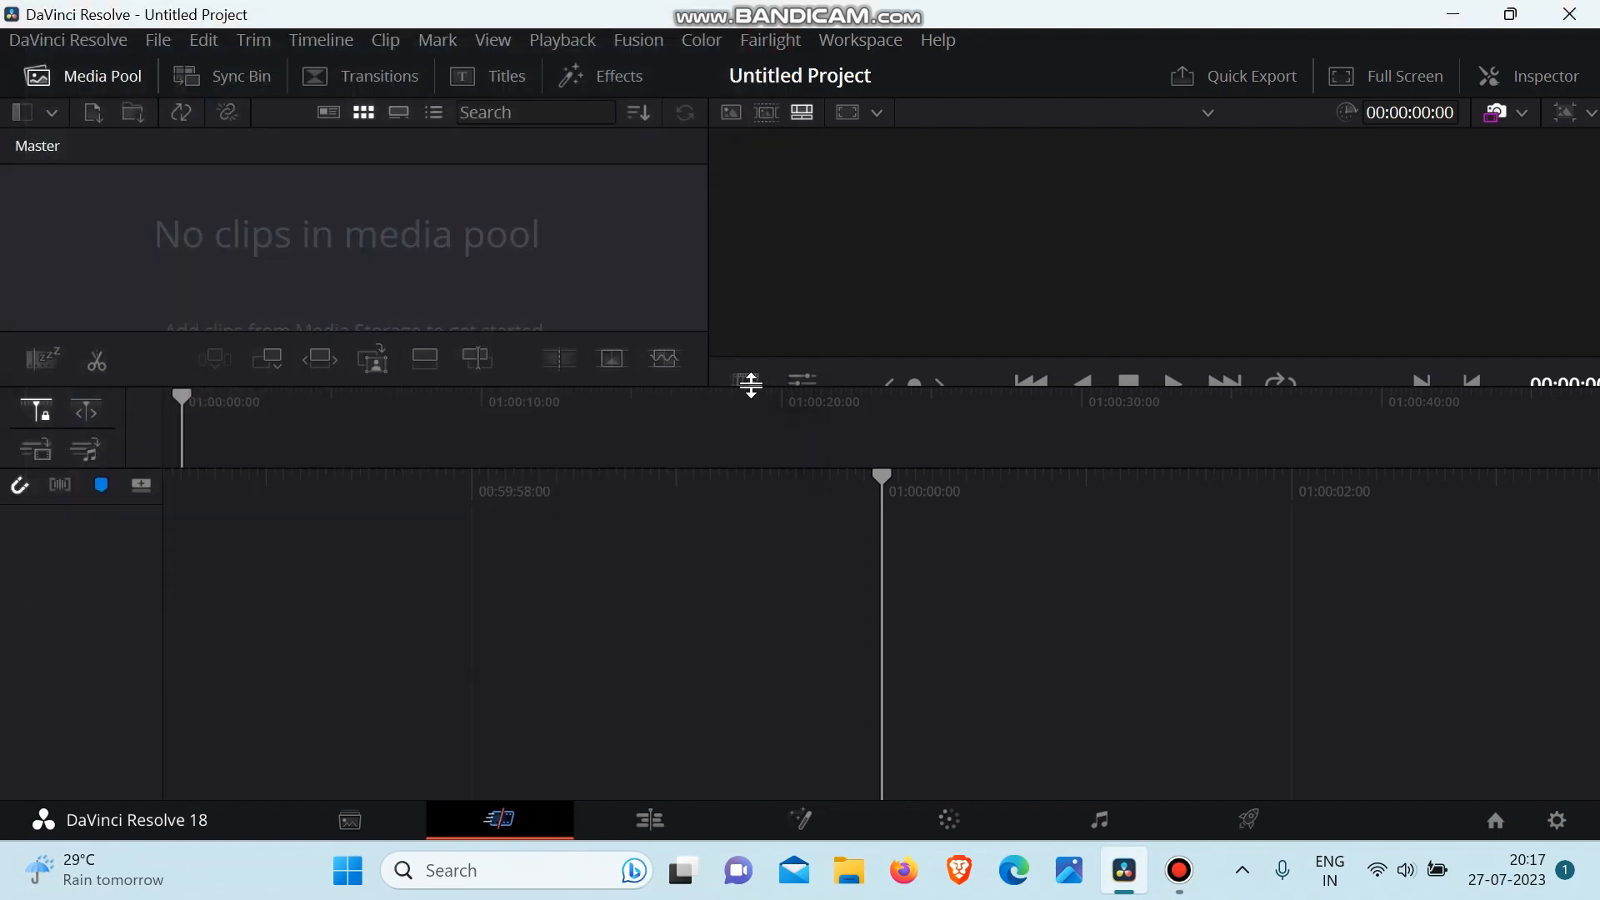
Step: Import Clip 1 to Clip 8 from the 1080p footage folder and change the project frame rate to match them
{"action": "left_click", "coordinate": [96, 118]}
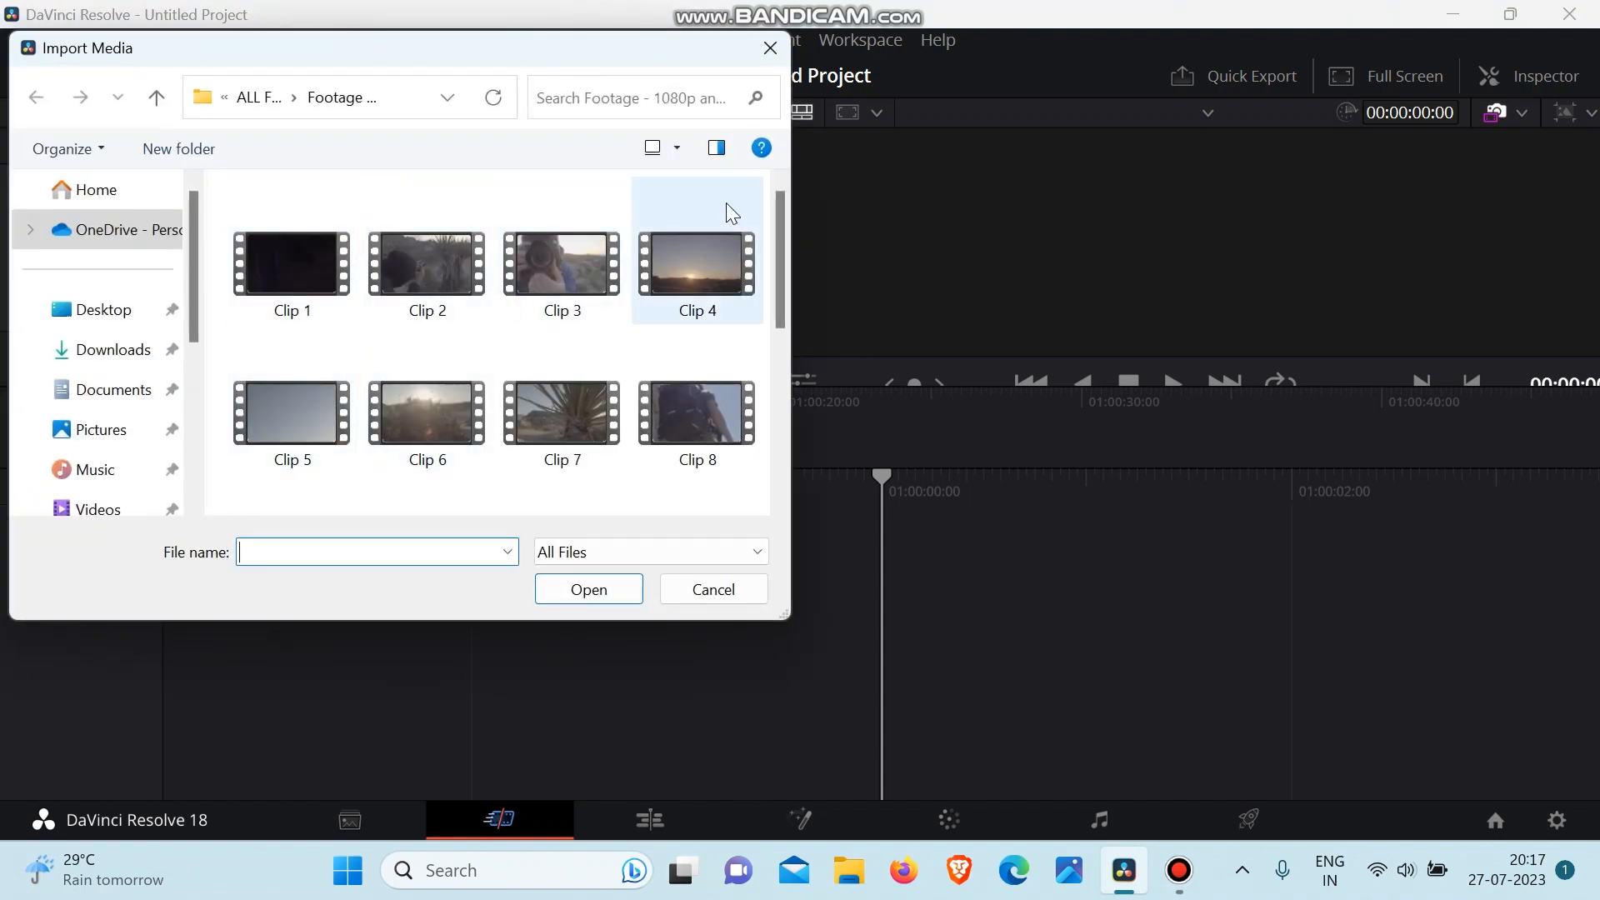
{"action": "left_click_drag", "start_coordinate": [767, 192], "coordinate": [272, 413]}
{"action": "left_click", "coordinate": [602, 592]}
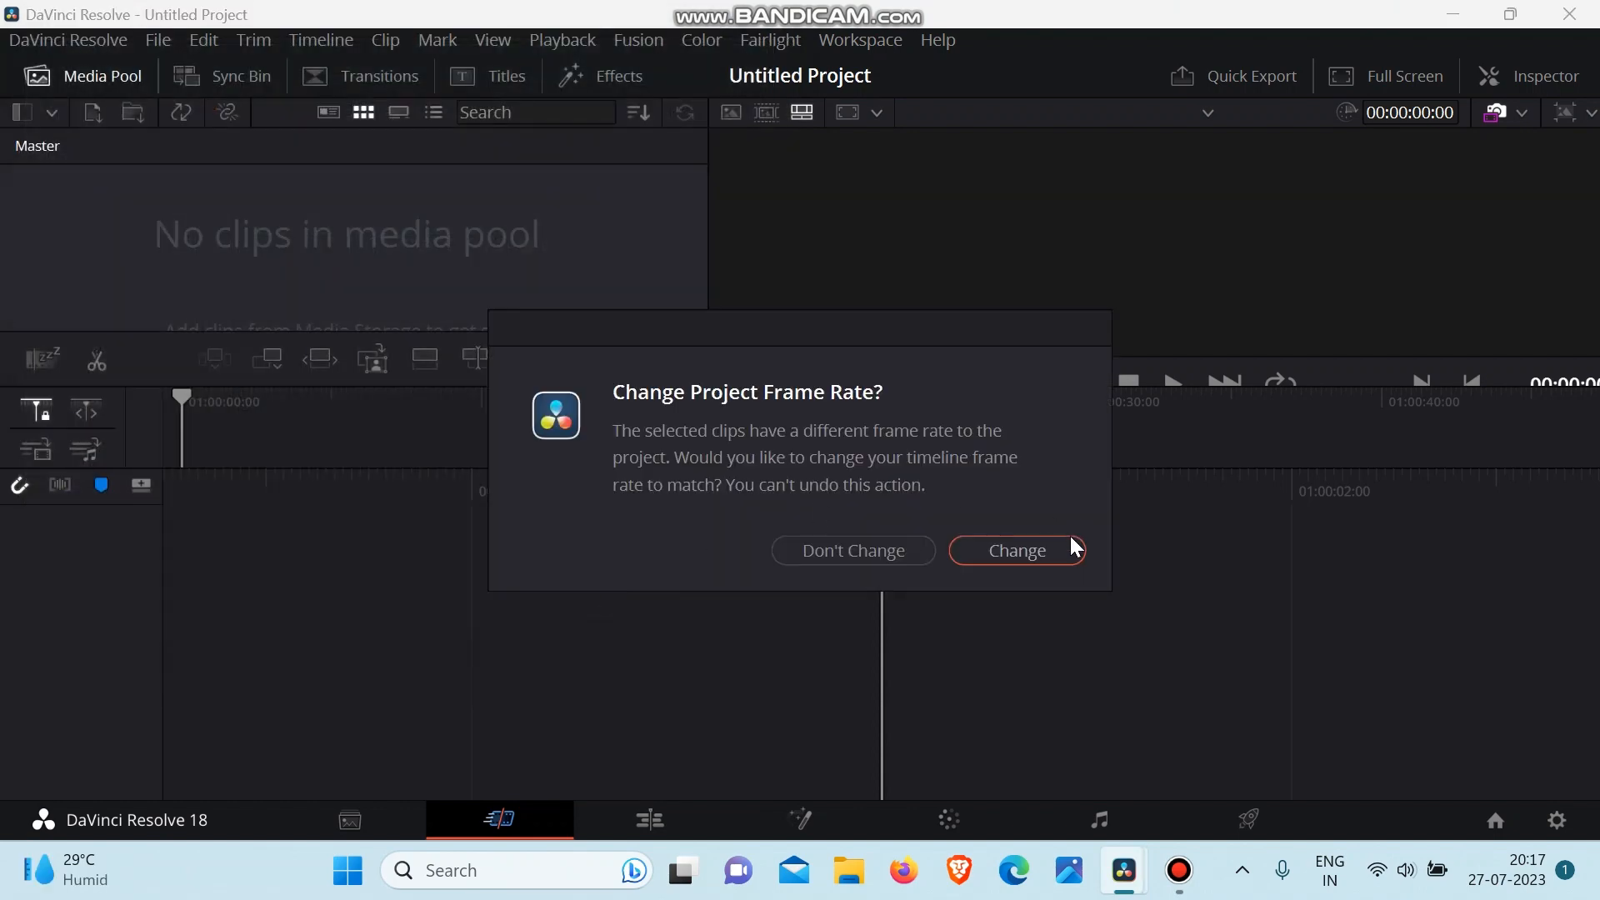
{"action": "left_click", "coordinate": [1023, 553]}
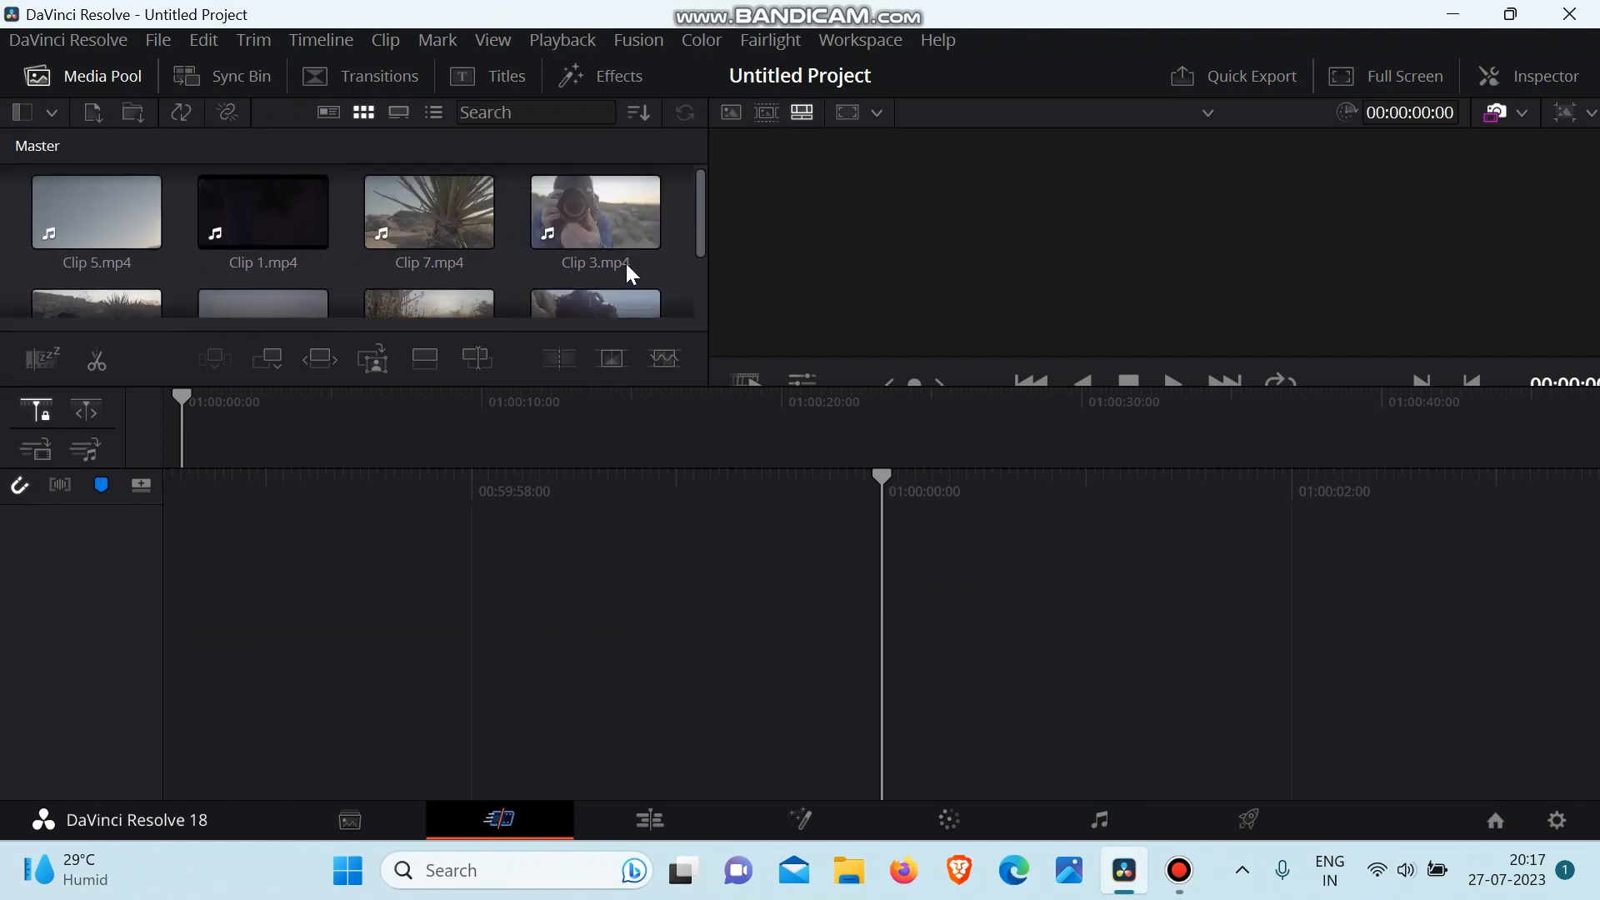
Step: On the Edit page, place Clip 2.mp4 at the start of a new timeline
{"action": "left_click", "coordinate": [637, 830]}
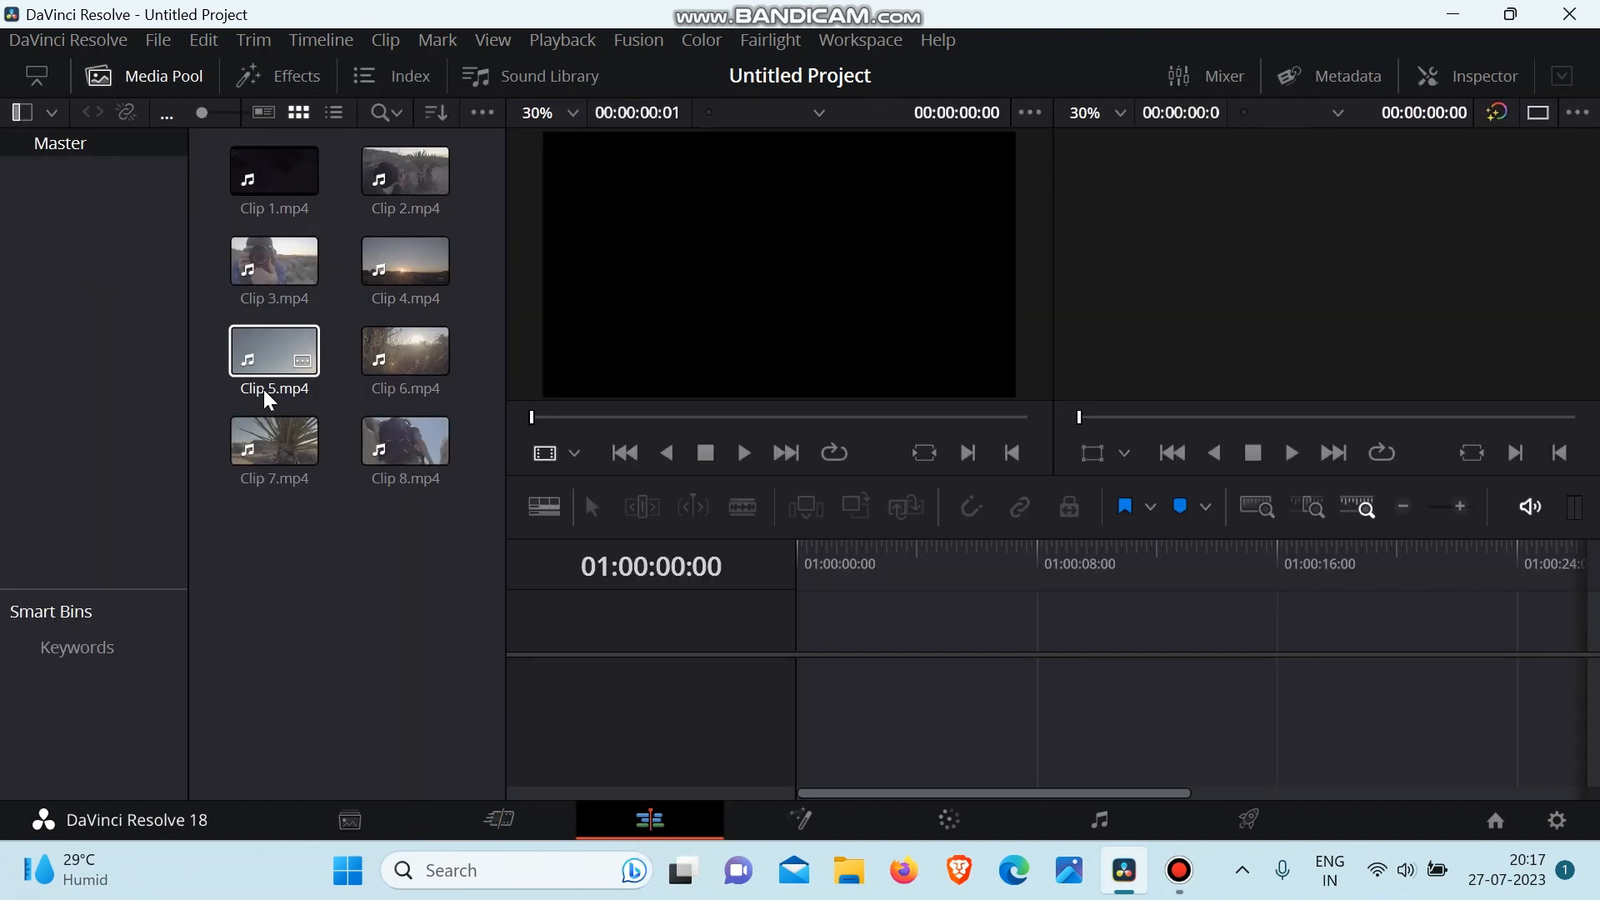
{"action": "left_click_drag", "start_coordinate": [404, 180], "coordinate": [804, 685]}
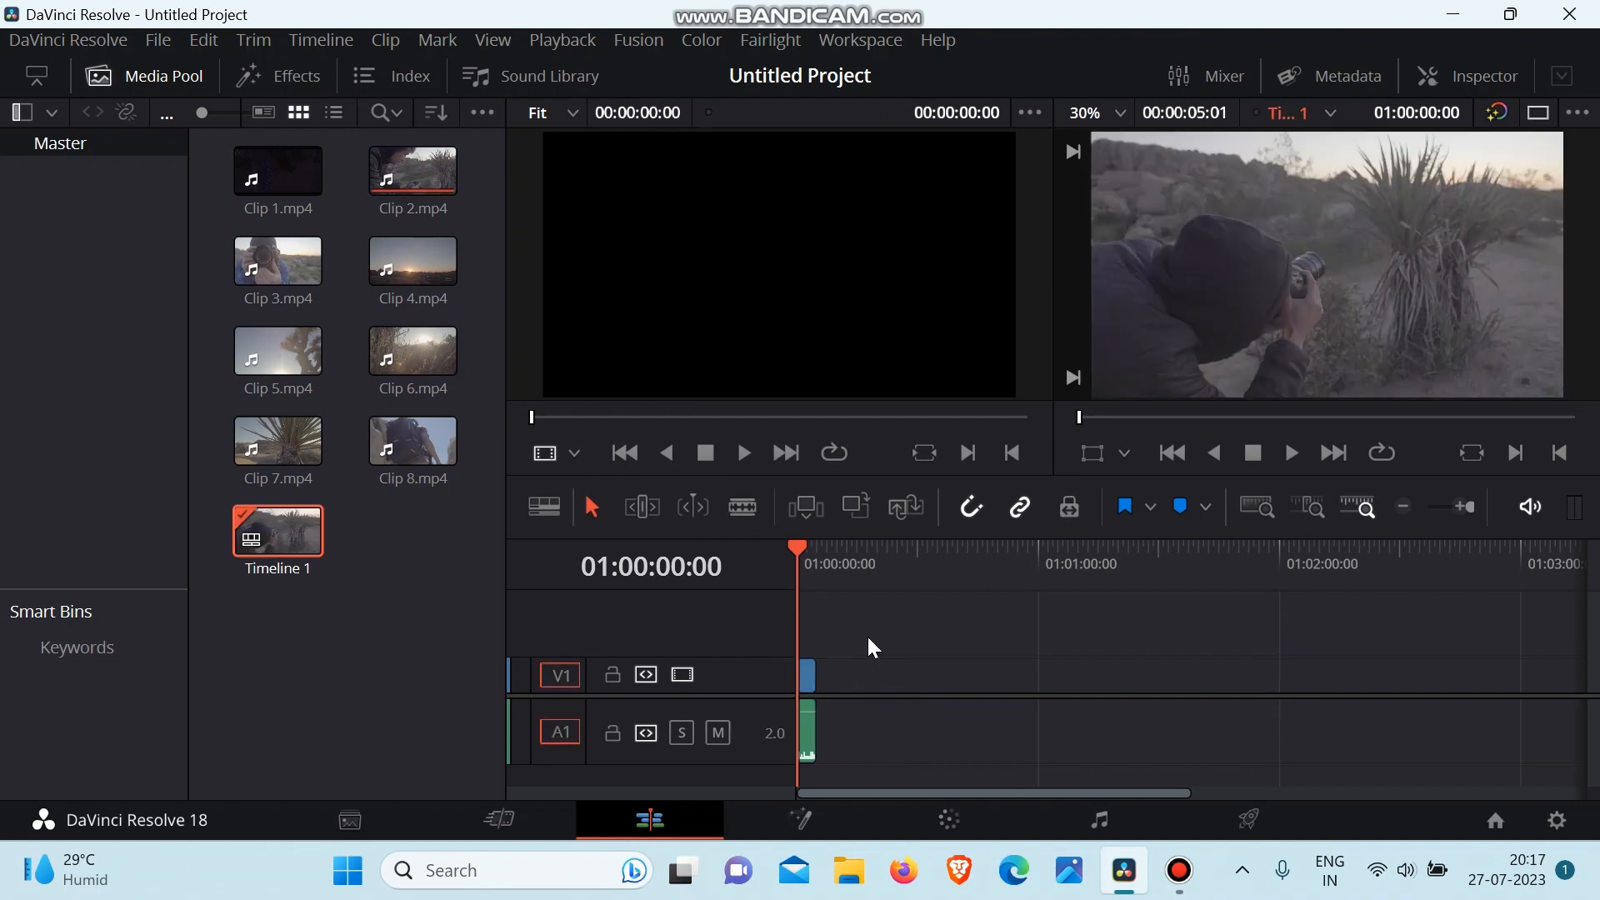
{"action": "left_click", "coordinate": [1462, 507]}
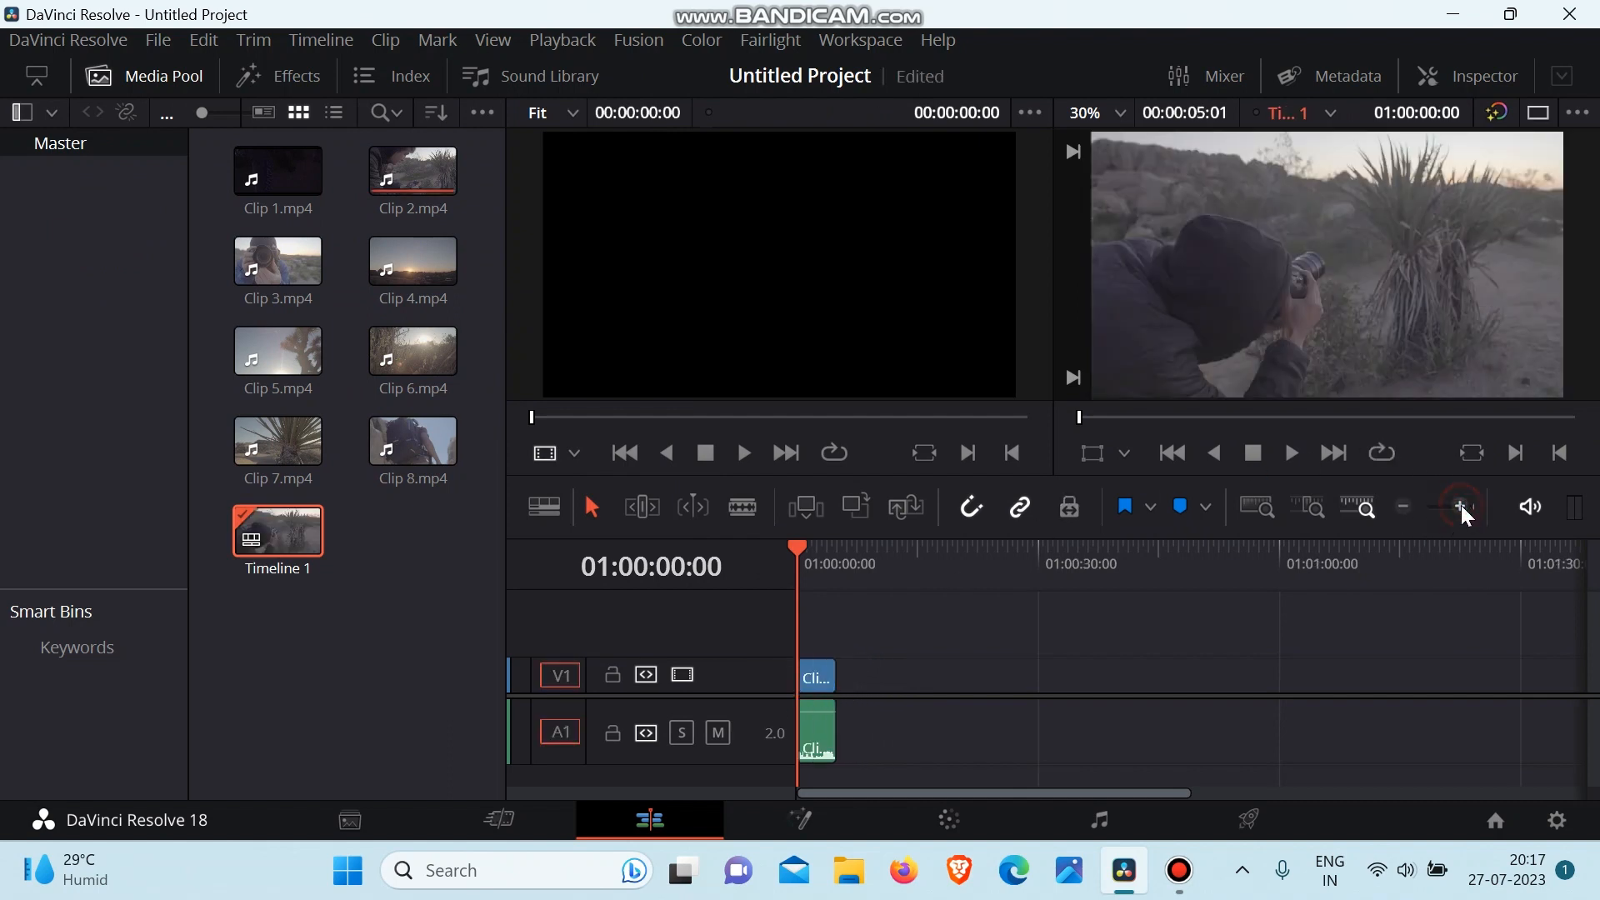
{"action": "left_click", "coordinate": [1462, 505]}
{"action": "left_click", "coordinate": [1462, 506]}
{"action": "left_click", "coordinate": [1462, 506]}
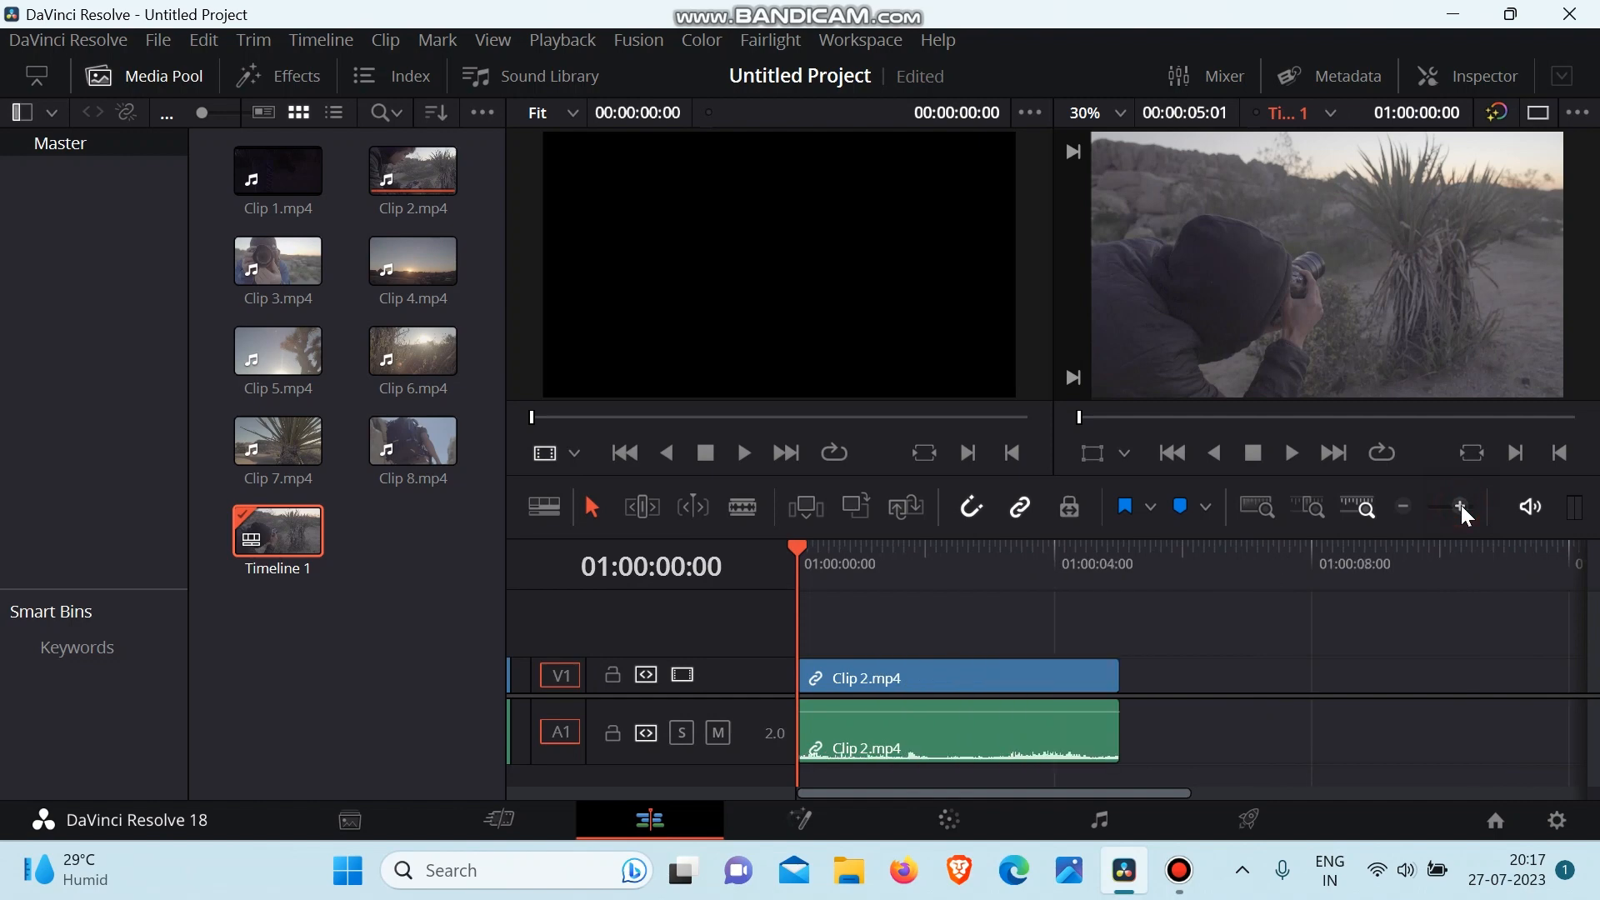
Step: Append Clip 4.mp4 and Clip 6.mp4 directly after Clip 2.mp4 on track V1
{"action": "scroll", "coordinate": [1297, 699], "scroll_direction": "right", "scroll_amount": 1}
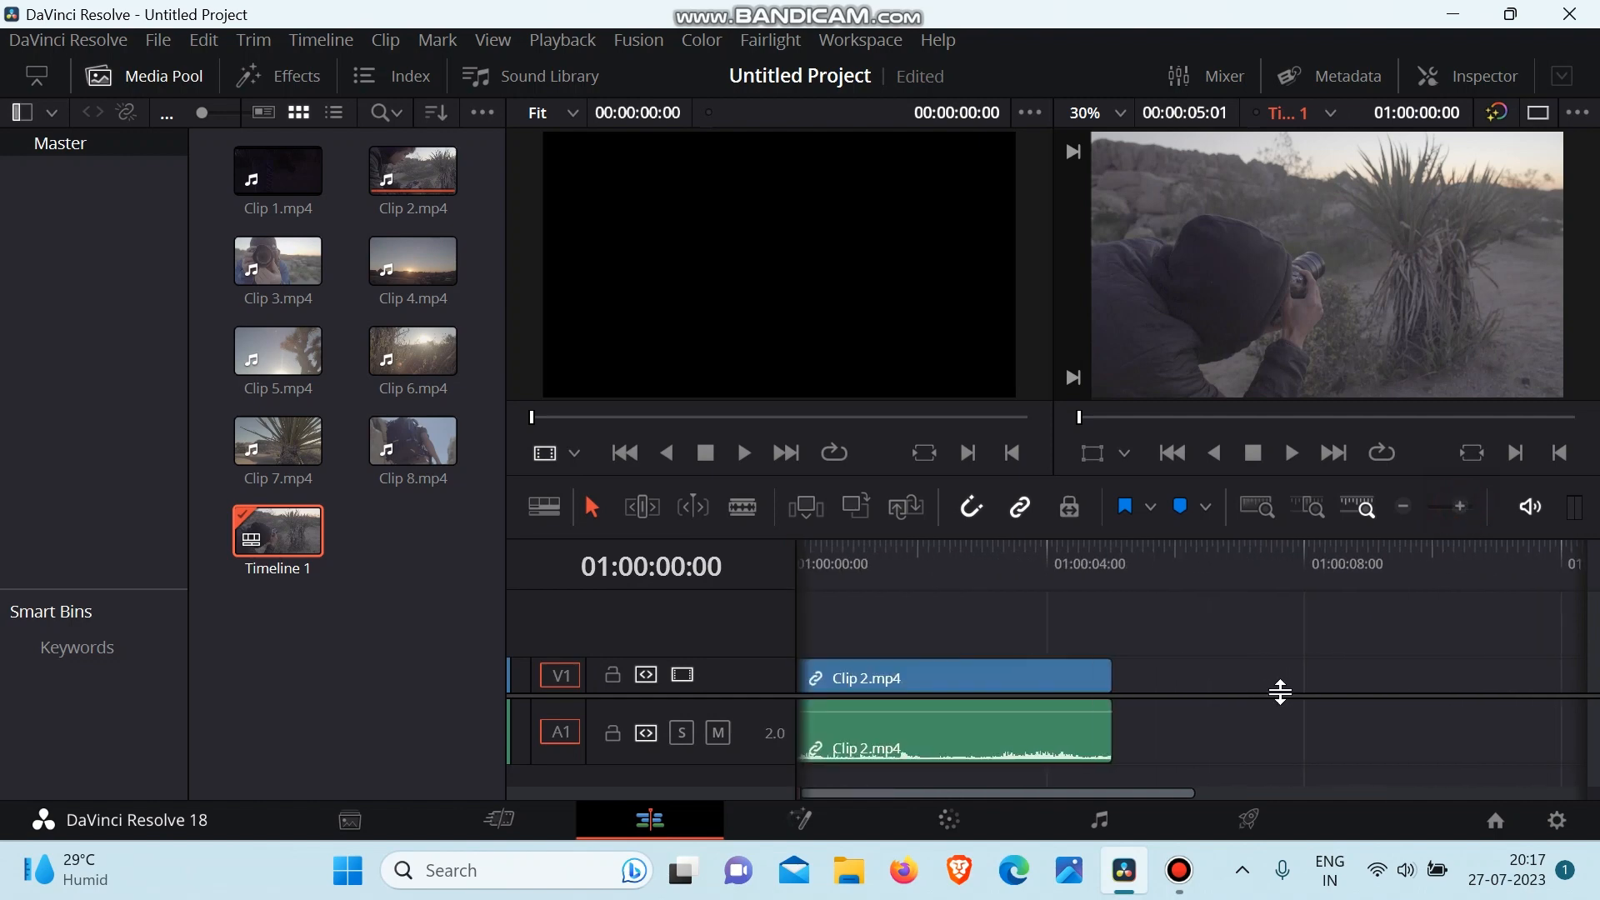
{"action": "left_click_drag", "start_coordinate": [413, 260], "coordinate": [1114, 697]}
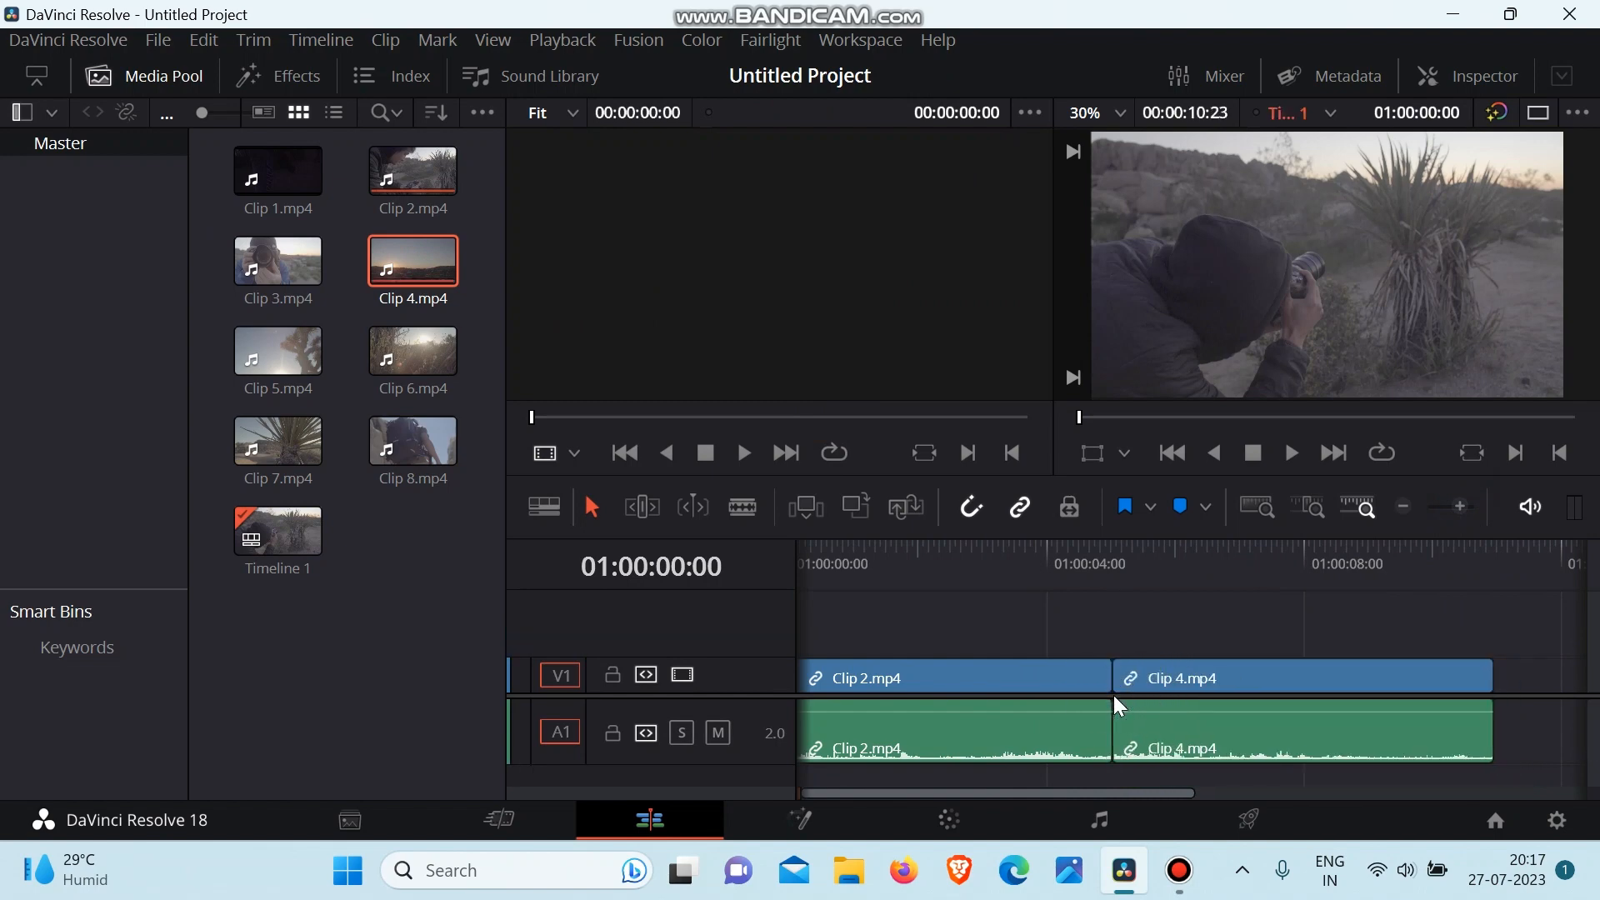
{"action": "scroll", "coordinate": [1267, 734], "scroll_direction": "right", "scroll_amount": 5}
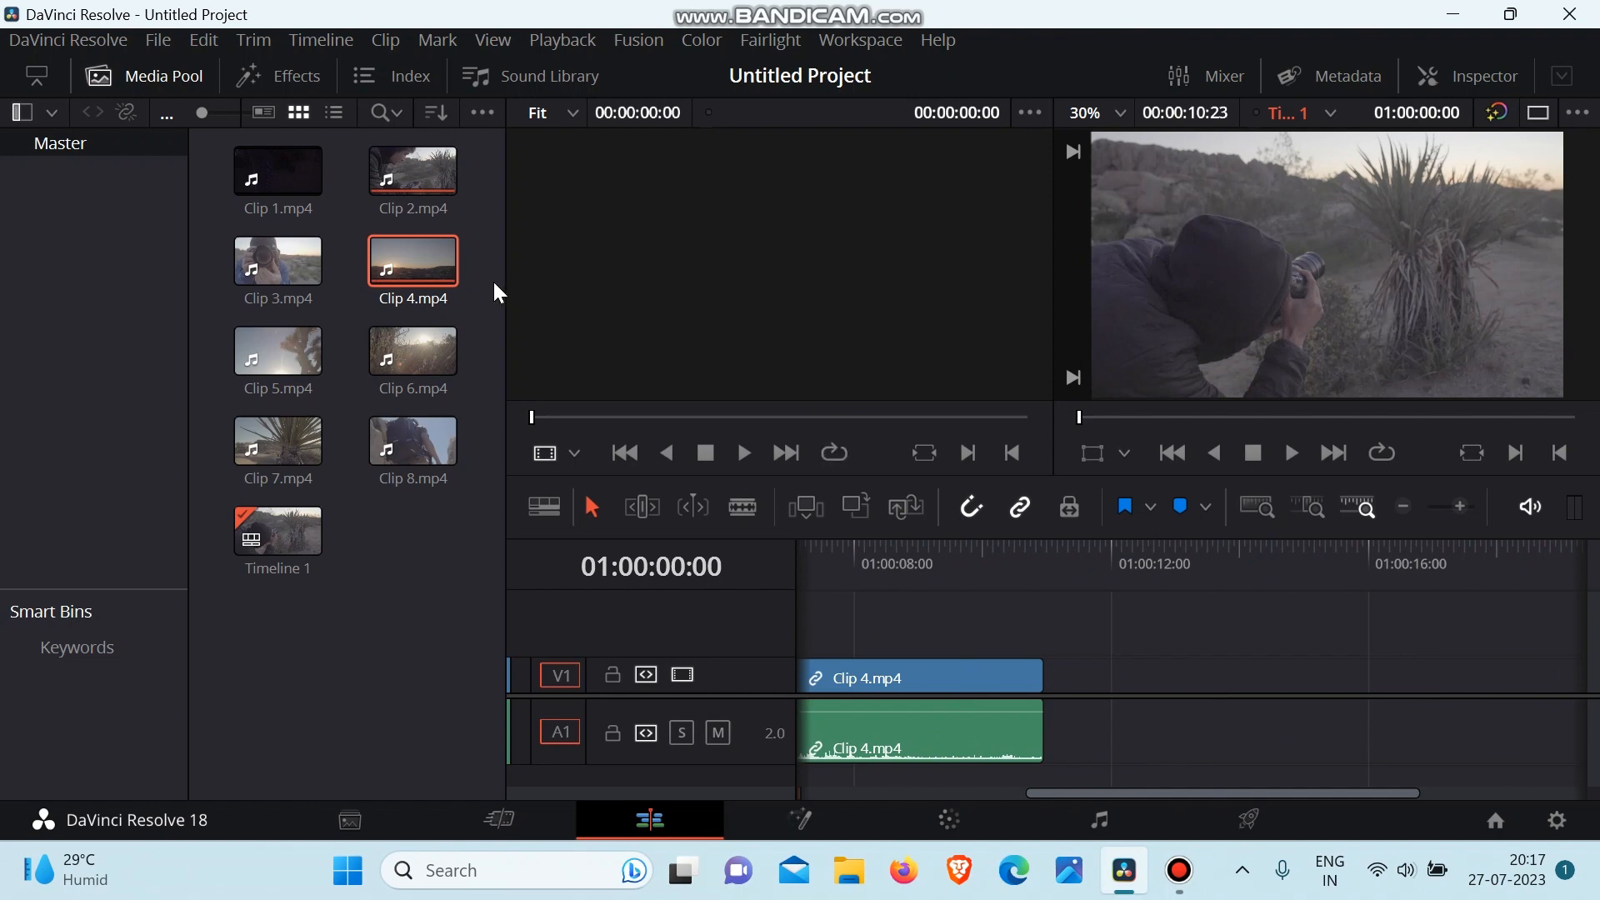
{"action": "left_click_drag", "start_coordinate": [413, 354], "coordinate": [1058, 707]}
{"action": "scroll", "coordinate": [1059, 707], "scroll_direction": "left", "scroll_amount": 5}
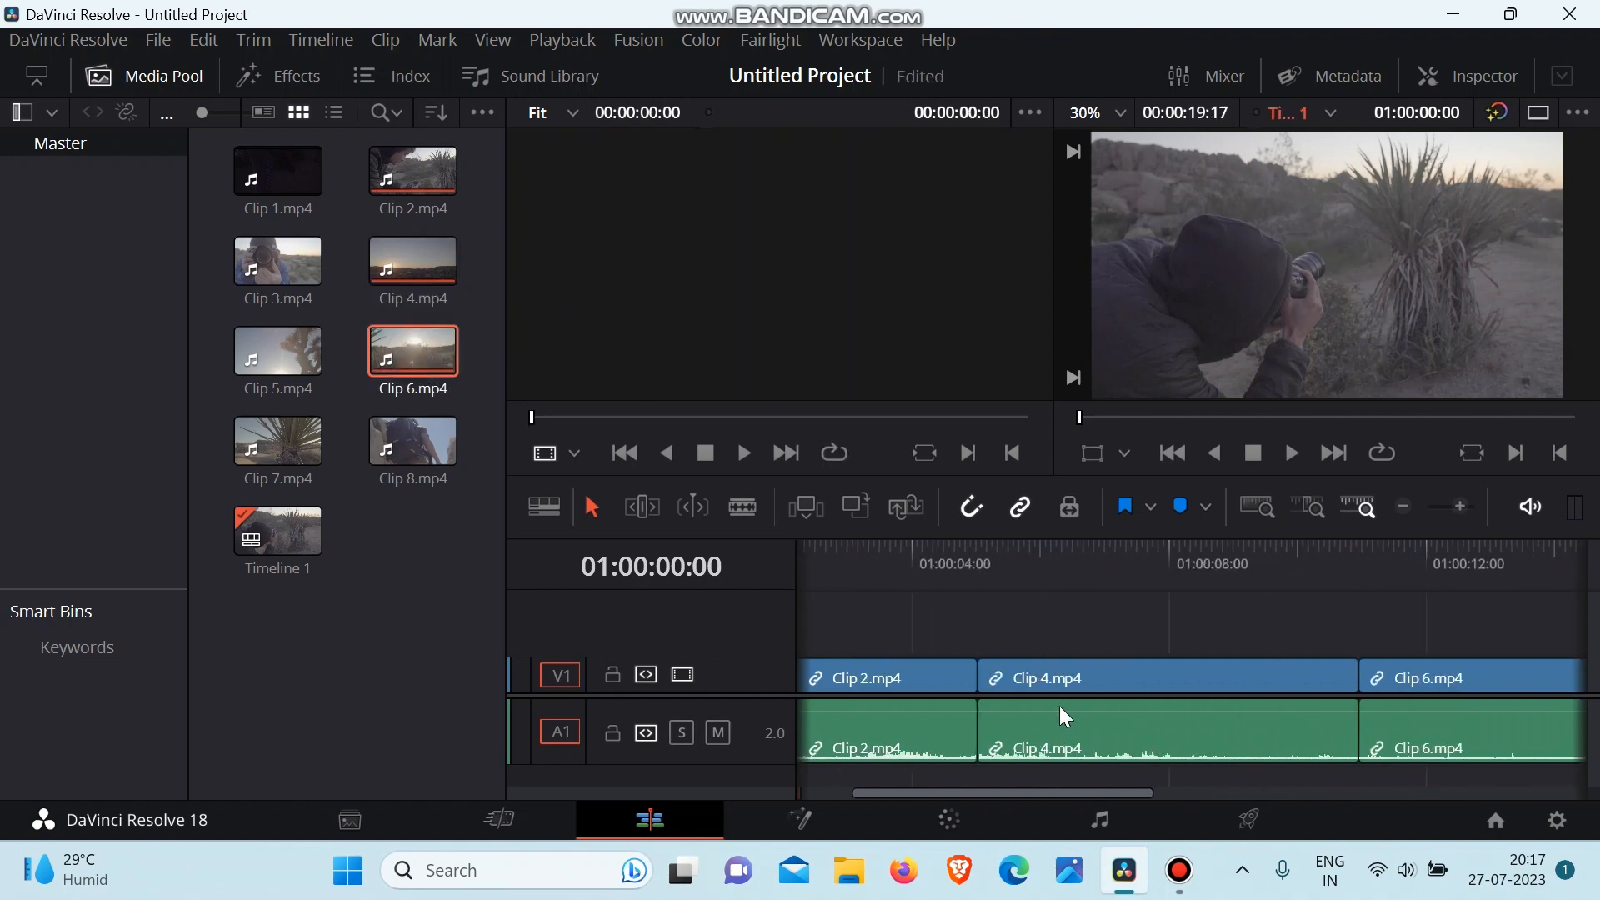
{"action": "left_click", "coordinate": [1402, 508]}
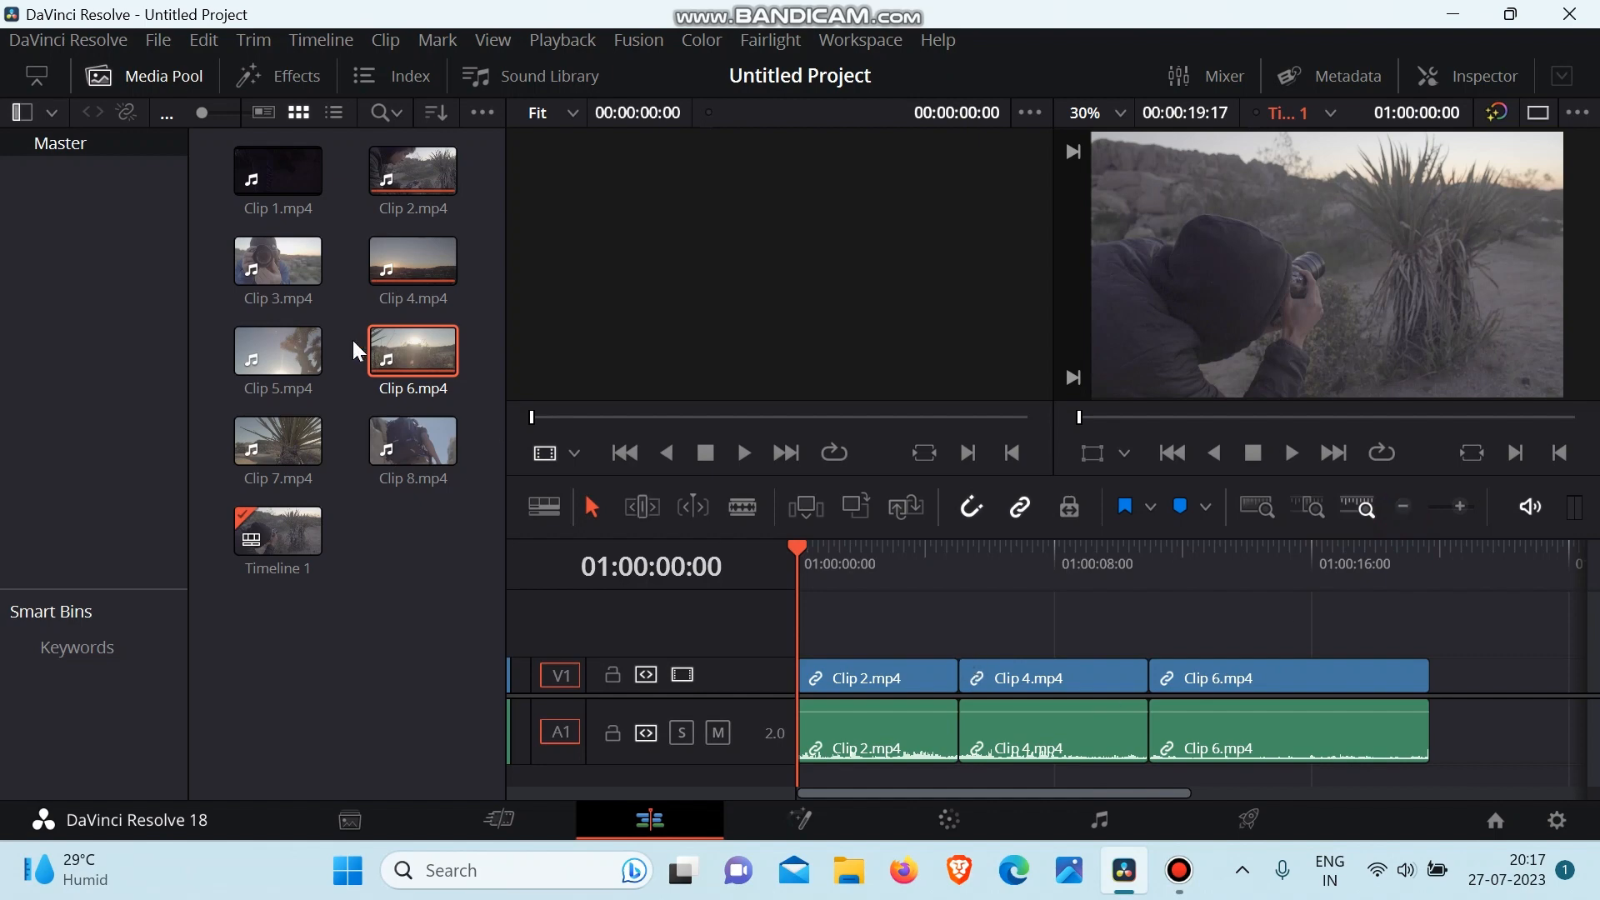
Step: Add a Scroll title on a new video track V2 above Clip 2.mp4, aligned to the timeline's start
{"action": "left_click", "coordinate": [163, 81]}
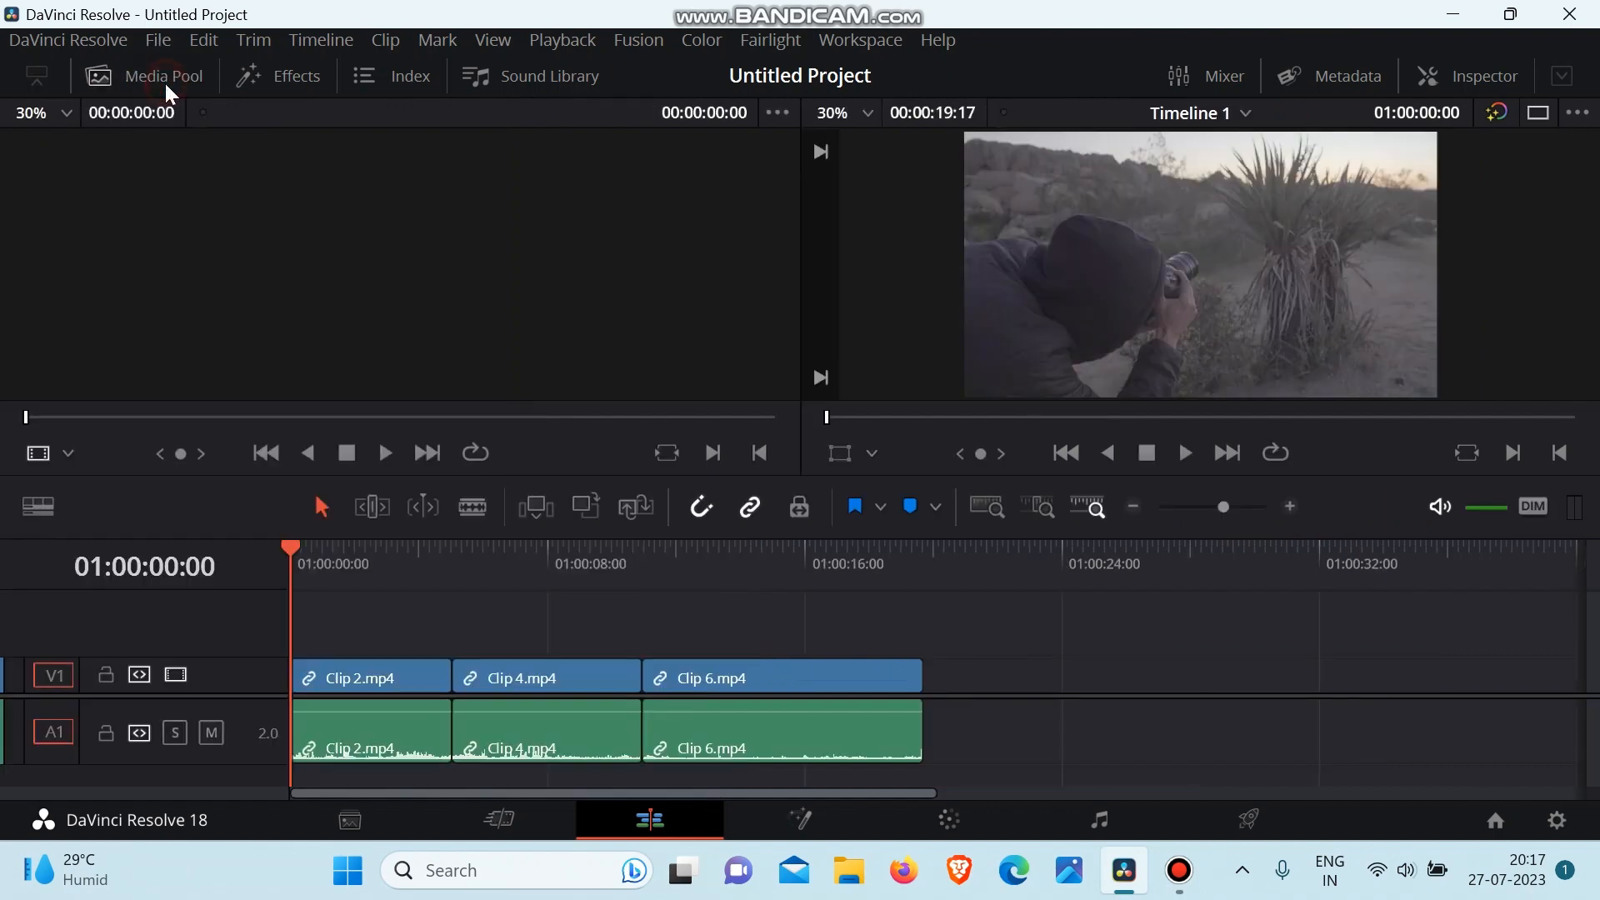
{"action": "left_click", "coordinate": [294, 84]}
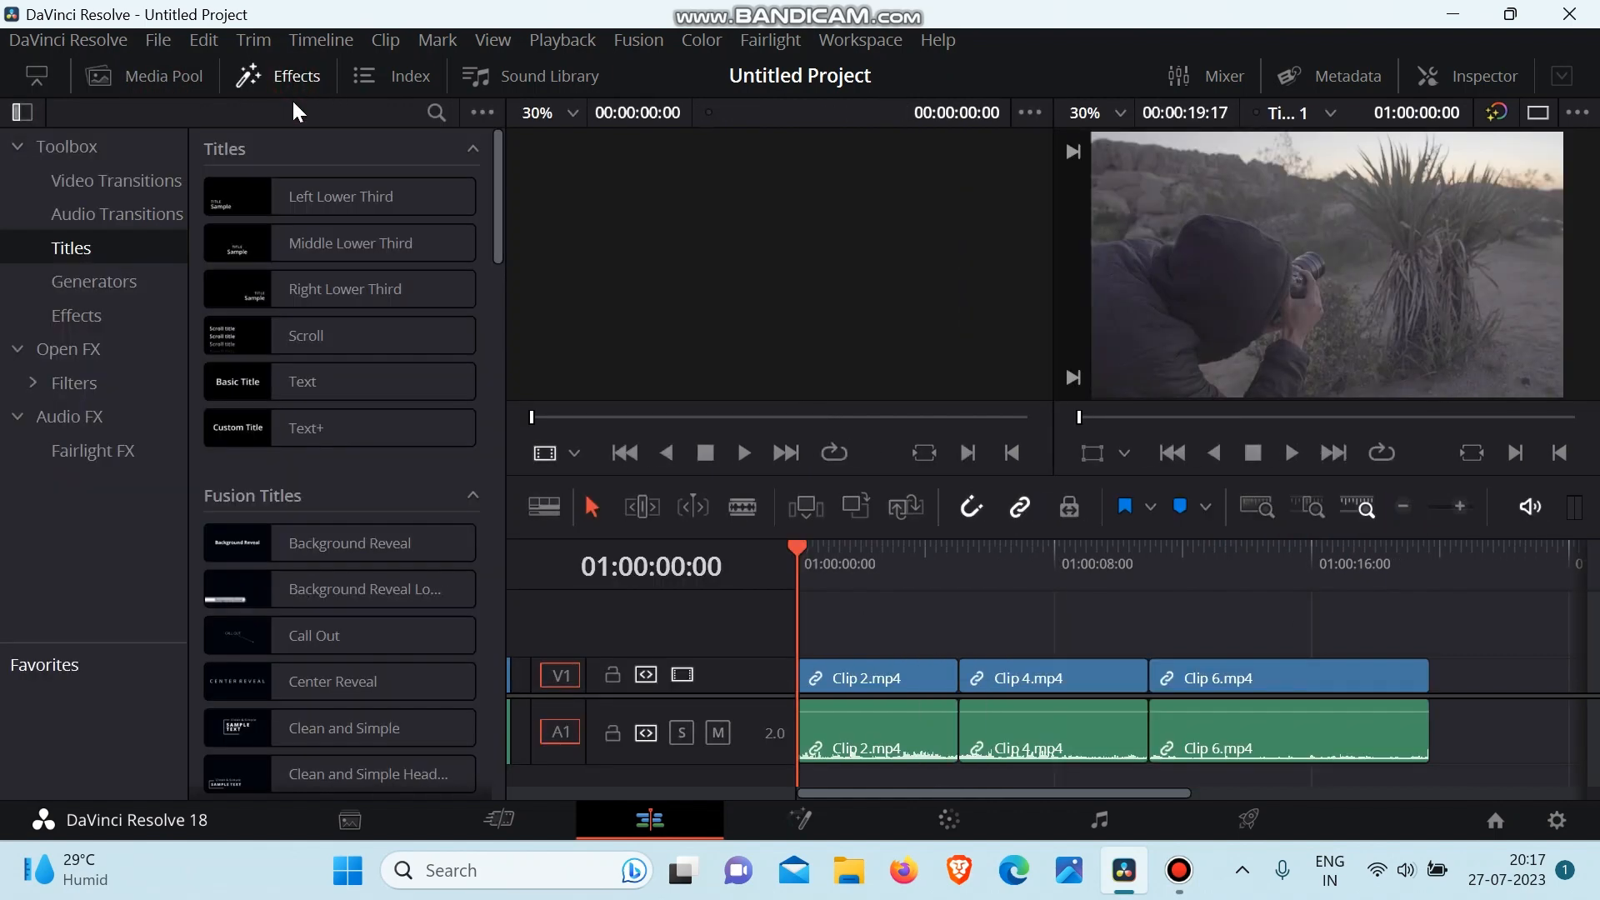
{"action": "left_click", "coordinate": [346, 244]}
{"action": "left_click", "coordinate": [357, 367]}
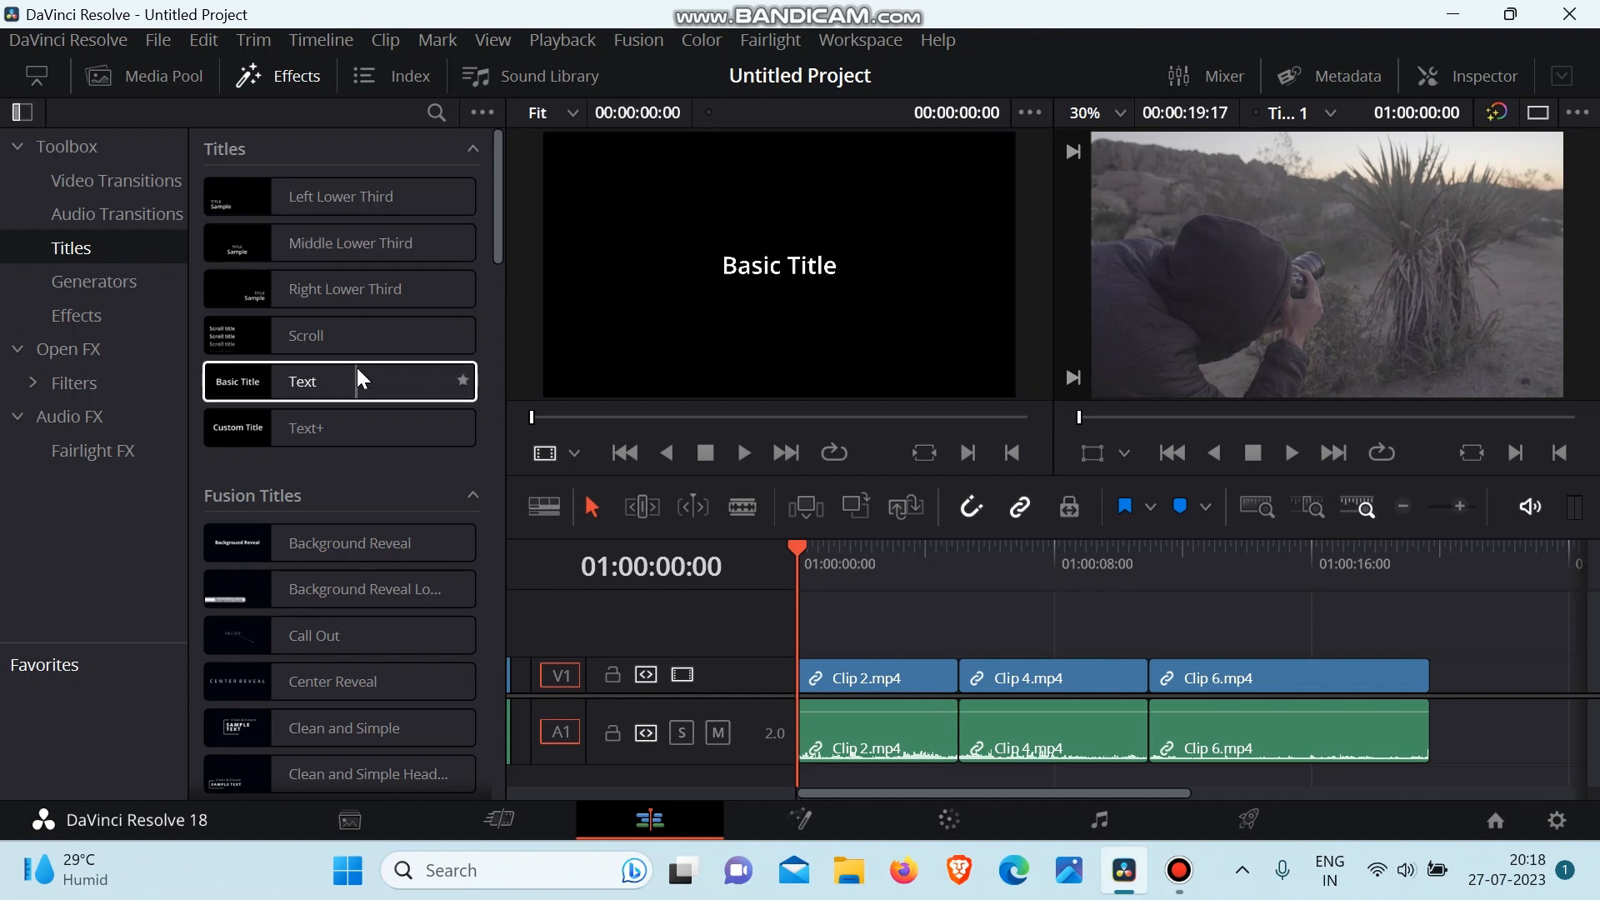
{"action": "left_click", "coordinate": [342, 333]}
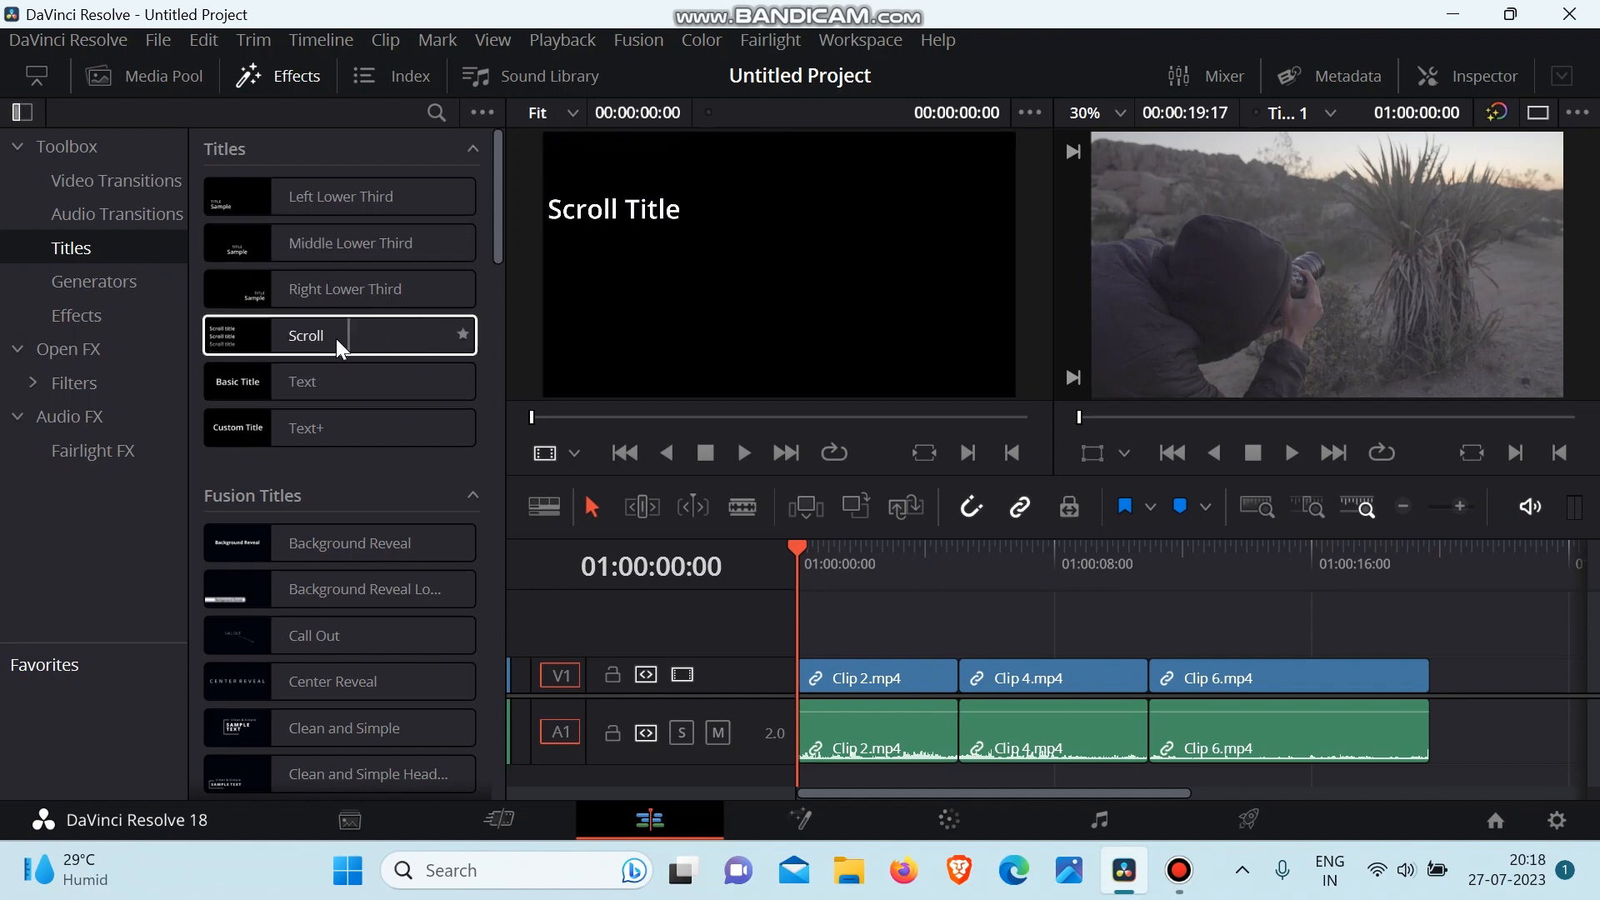
{"action": "left_click_drag", "start_coordinate": [302, 342], "coordinate": [803, 629]}
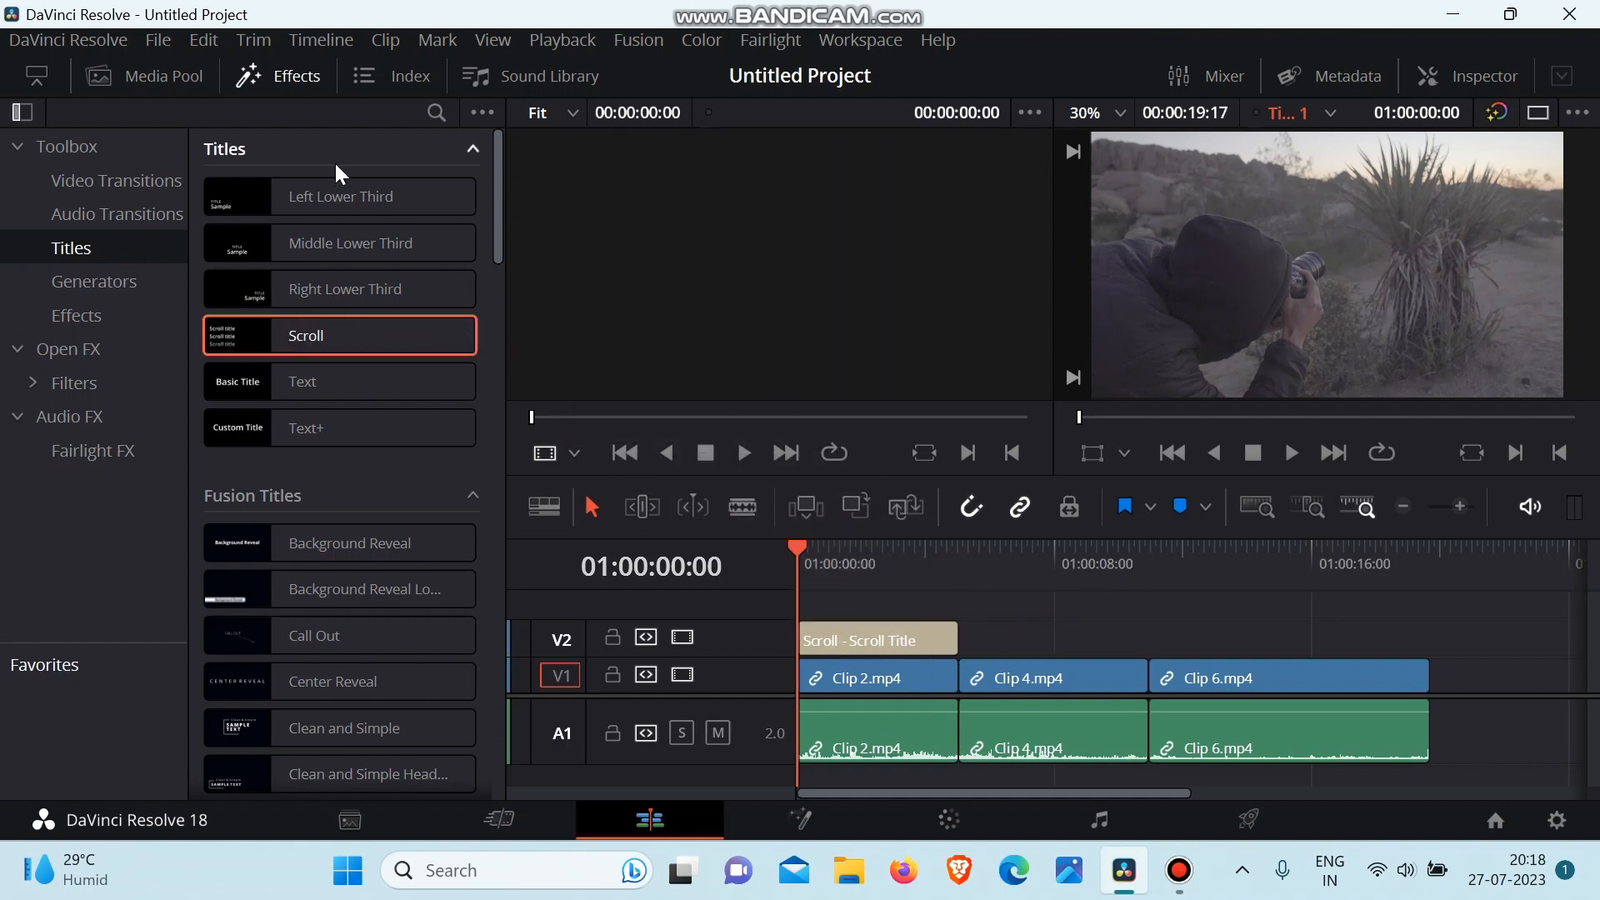
{"action": "left_click", "coordinate": [274, 83]}
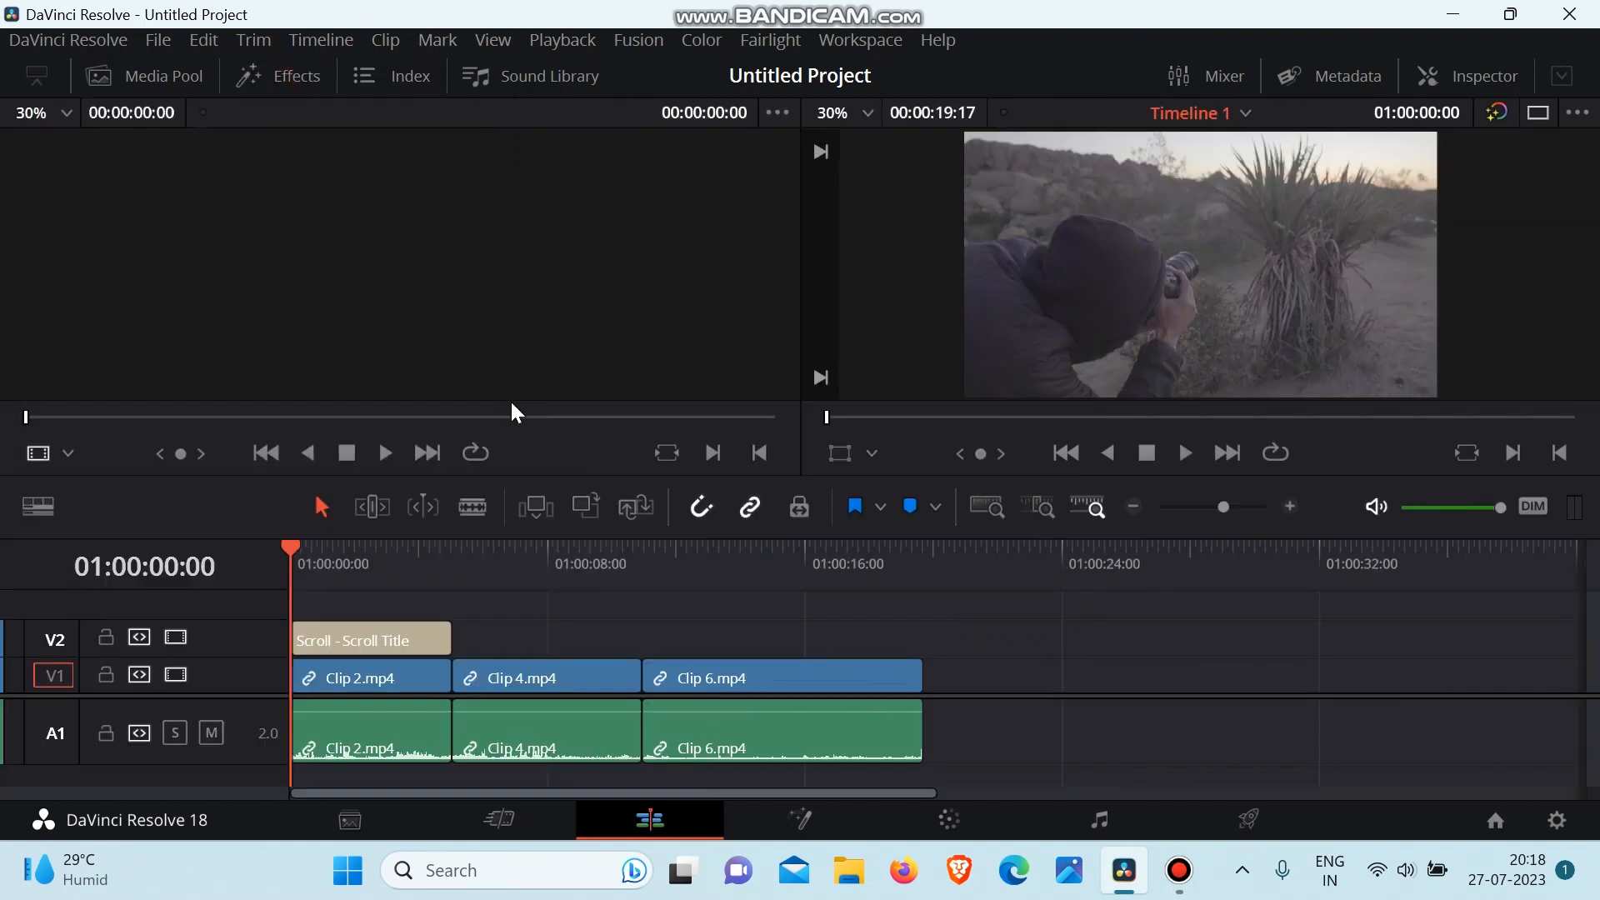
Step: Scrub through the timeline from the start, across the scroll title and into Clip 4.mp4, to preview the edit
{"action": "left_click_drag", "start_coordinate": [298, 544], "coordinate": [358, 547]}
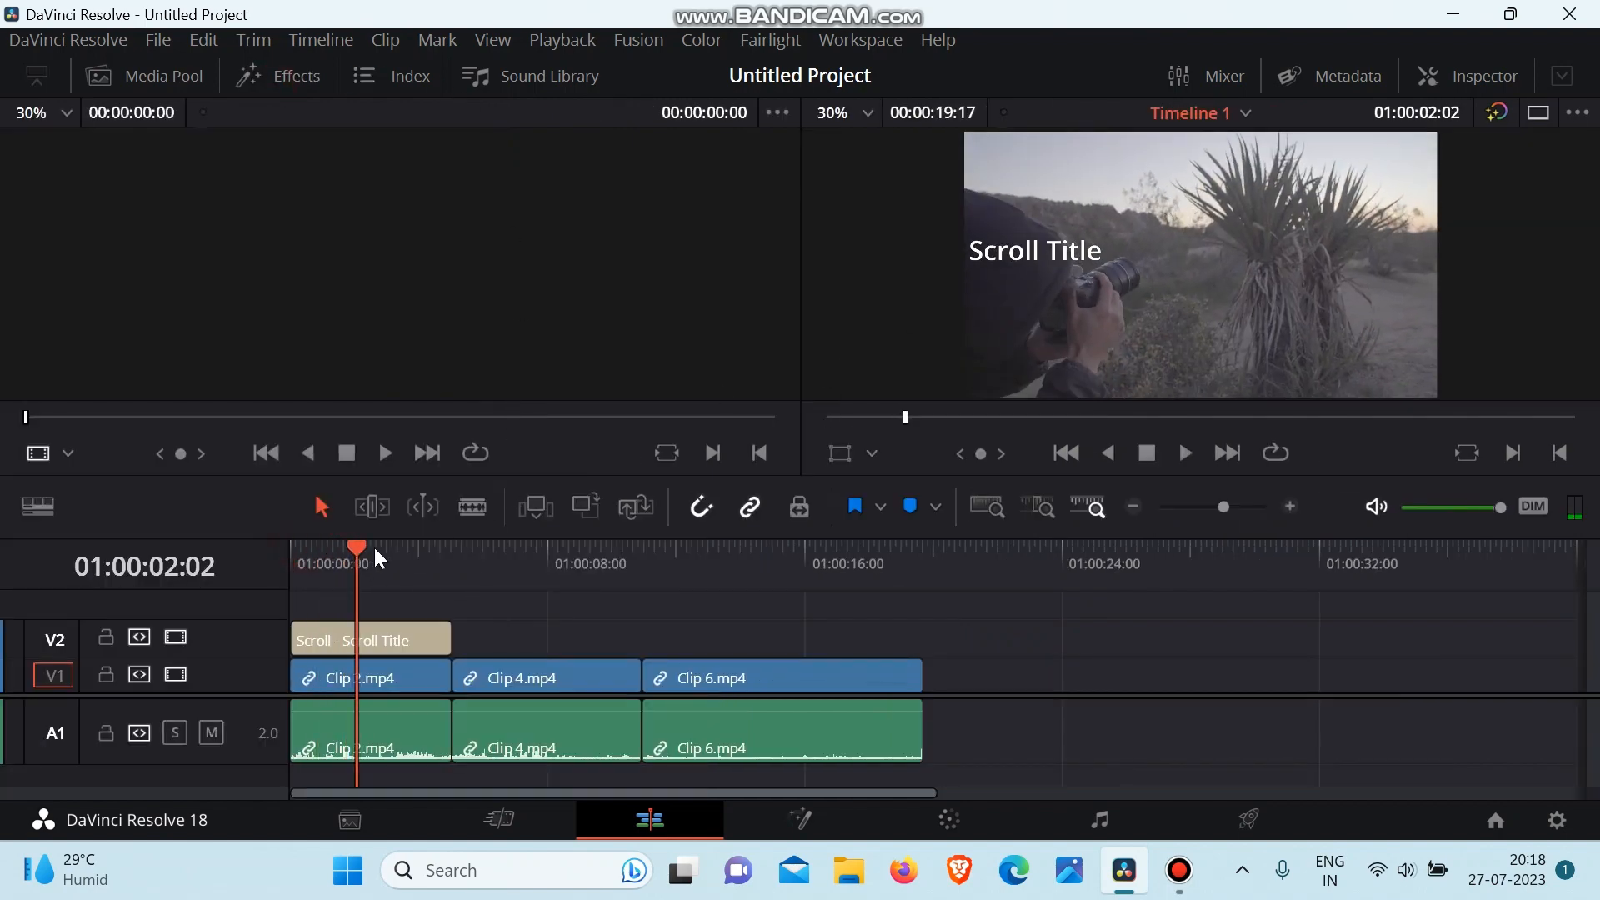
{"action": "left_click_drag", "start_coordinate": [359, 544], "coordinate": [601, 667]}
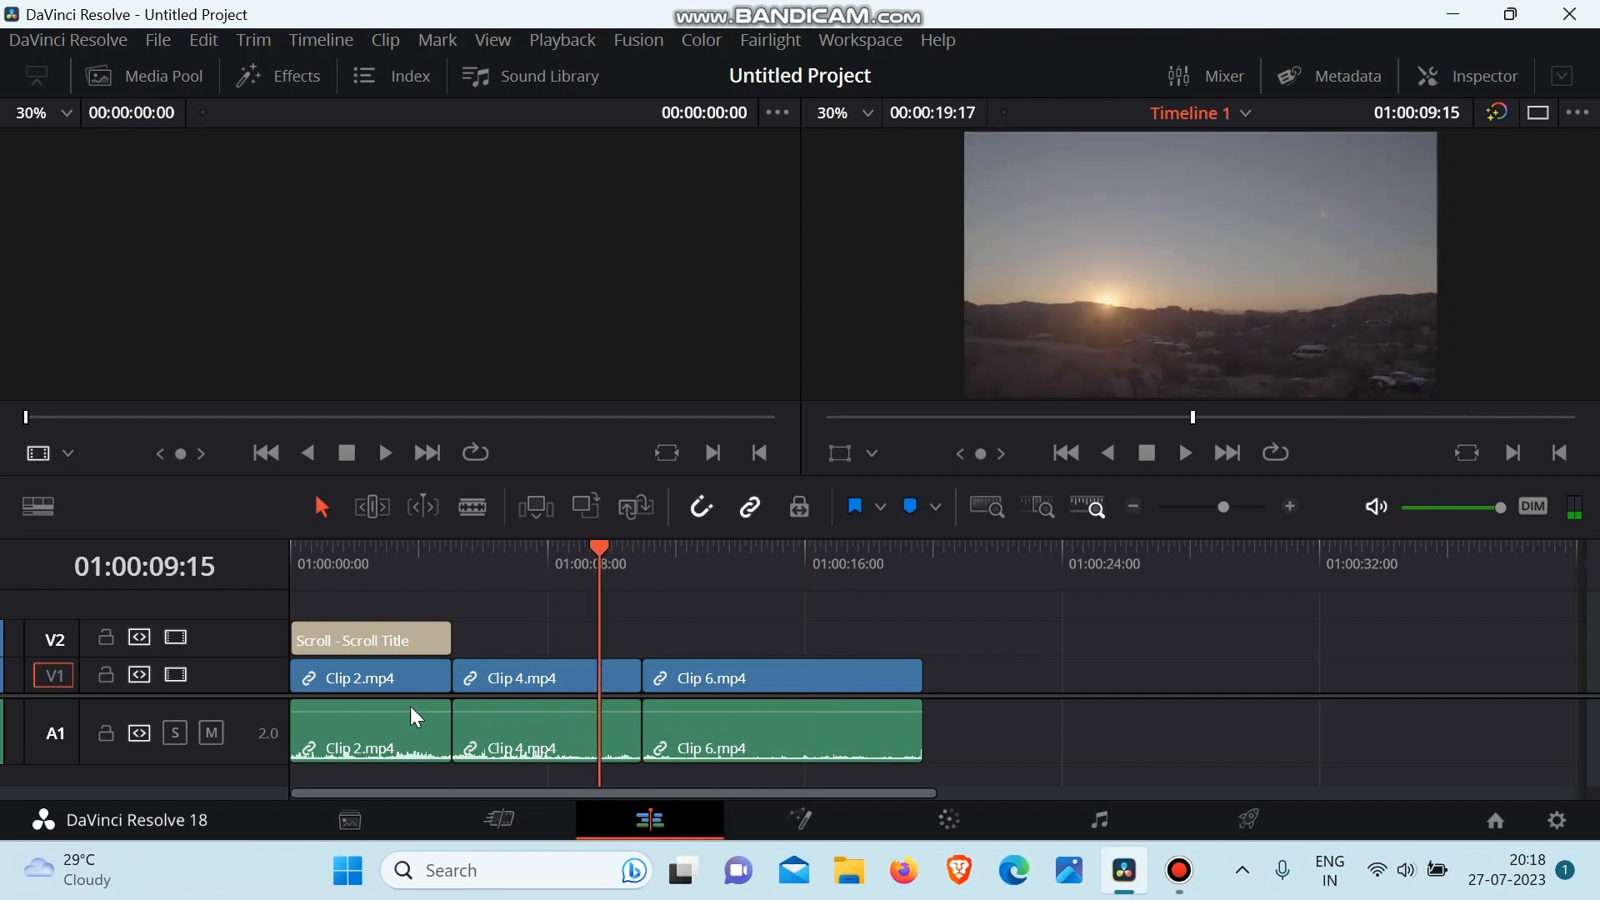
{"action": "right_click", "coordinate": [27, 724]}
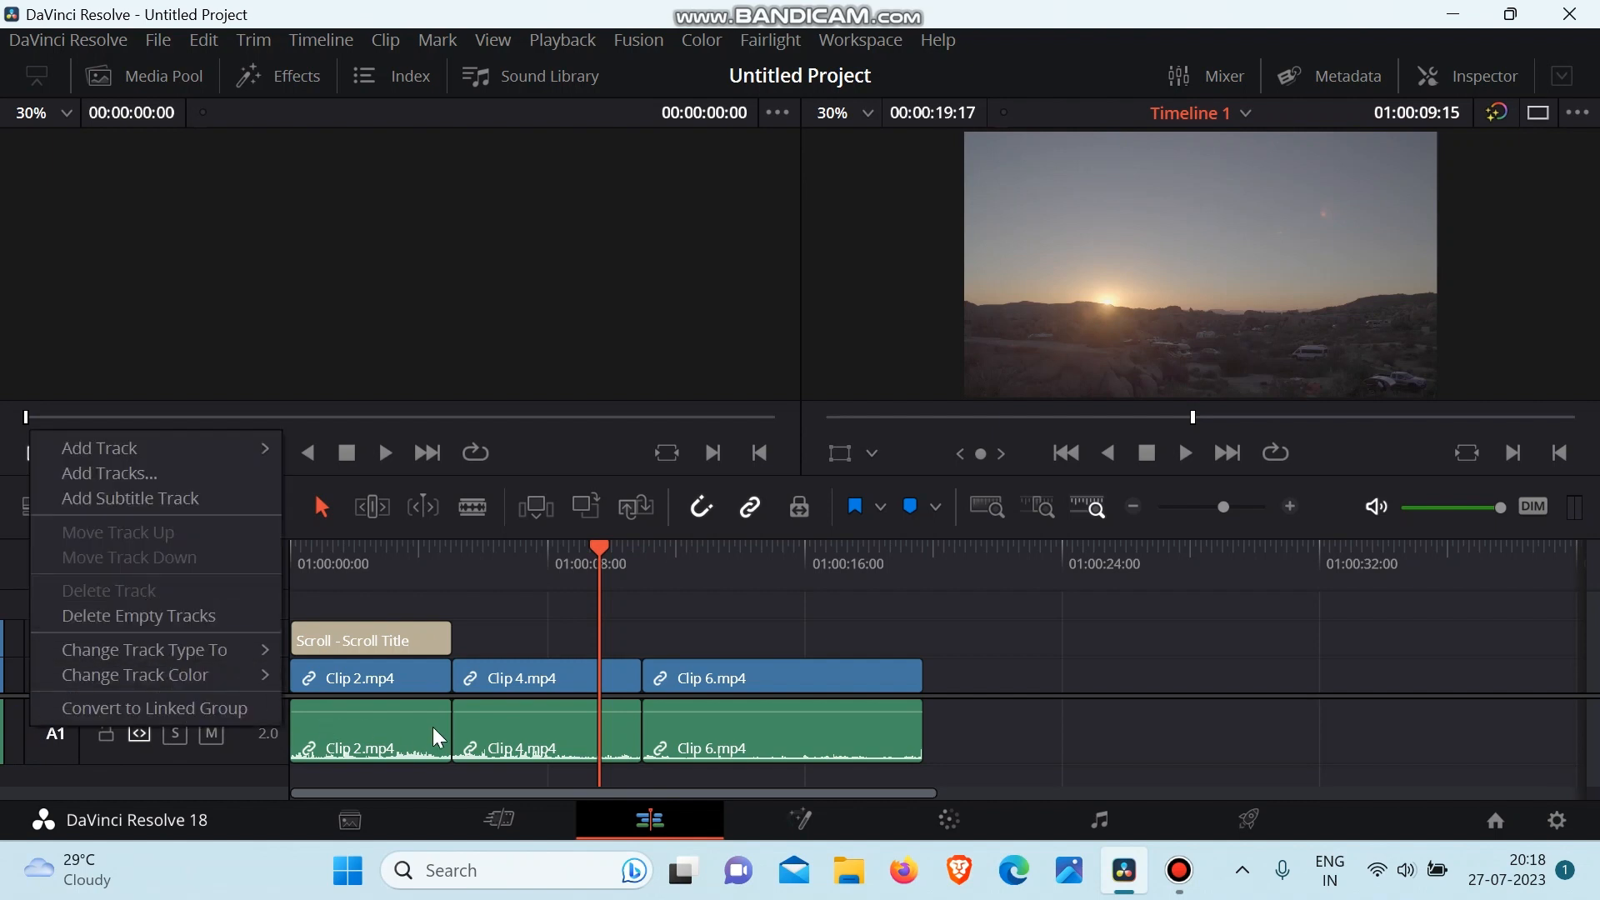
{"action": "left_click", "coordinate": [525, 622]}
{"action": "left_click", "coordinate": [391, 733]}
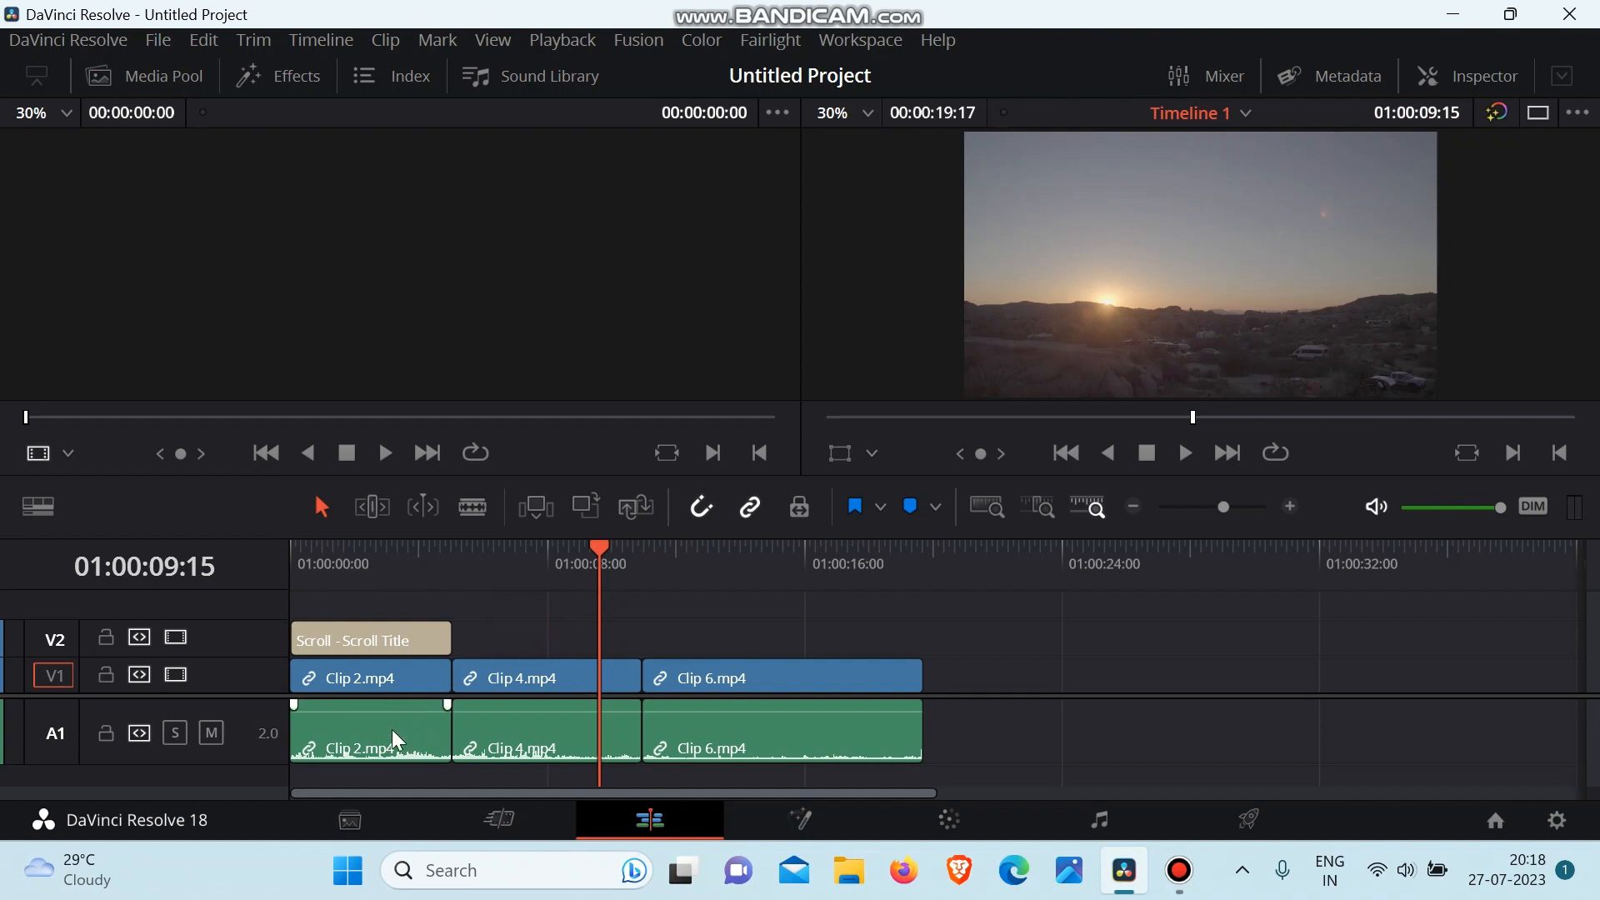
{"action": "right_click", "coordinate": [14, 727]}
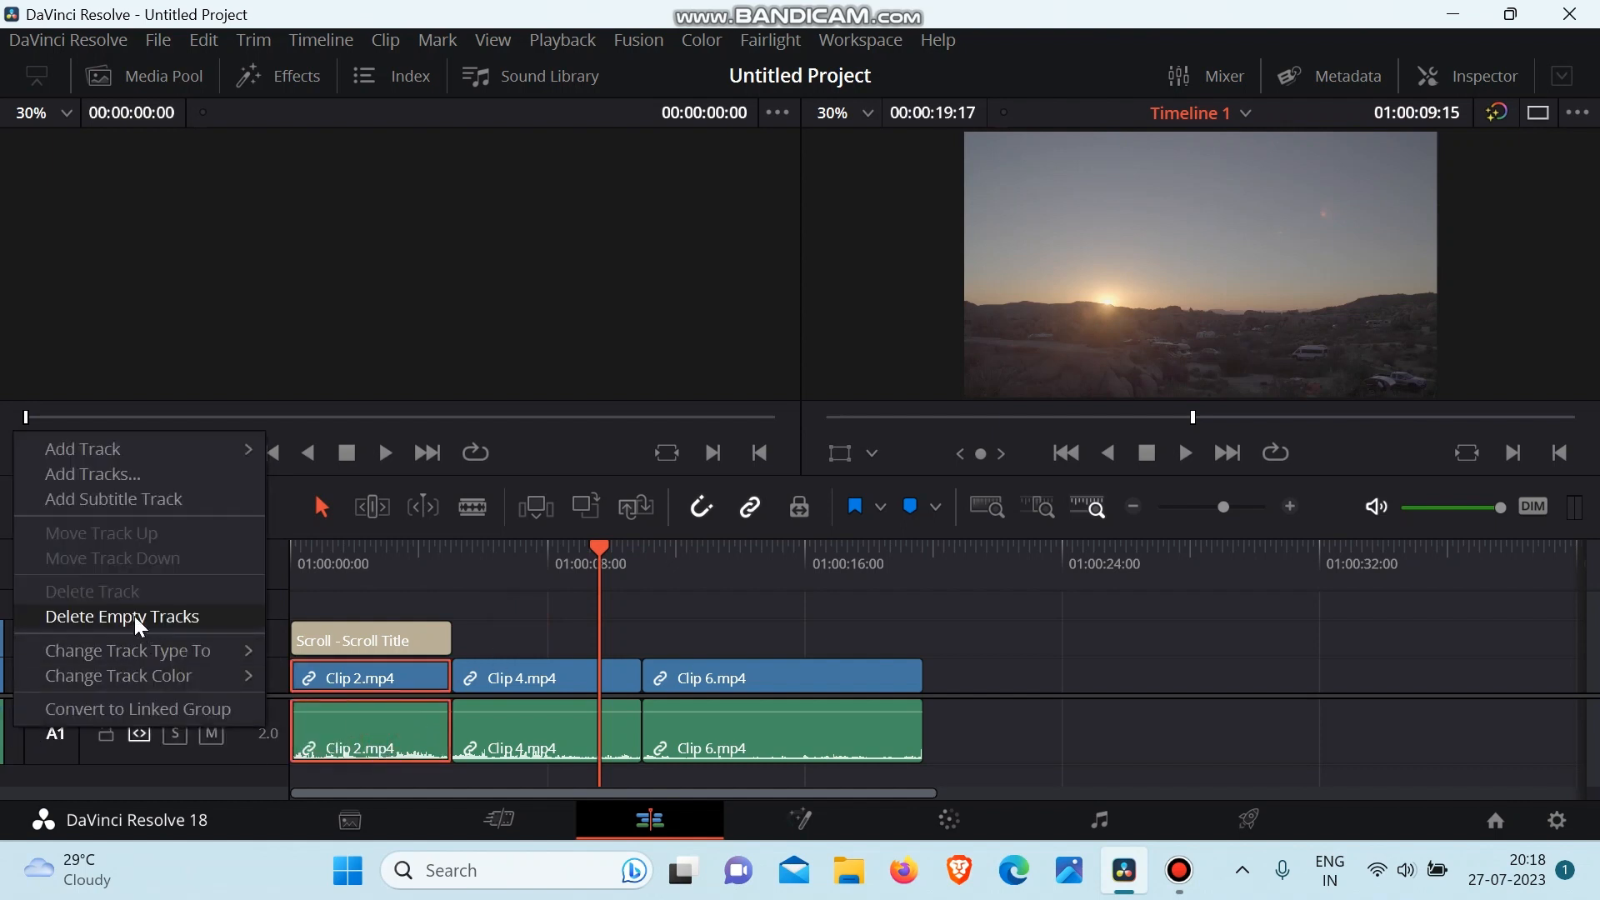
{"action": "left_click", "coordinate": [505, 613]}
{"action": "left_click", "coordinate": [550, 727]}
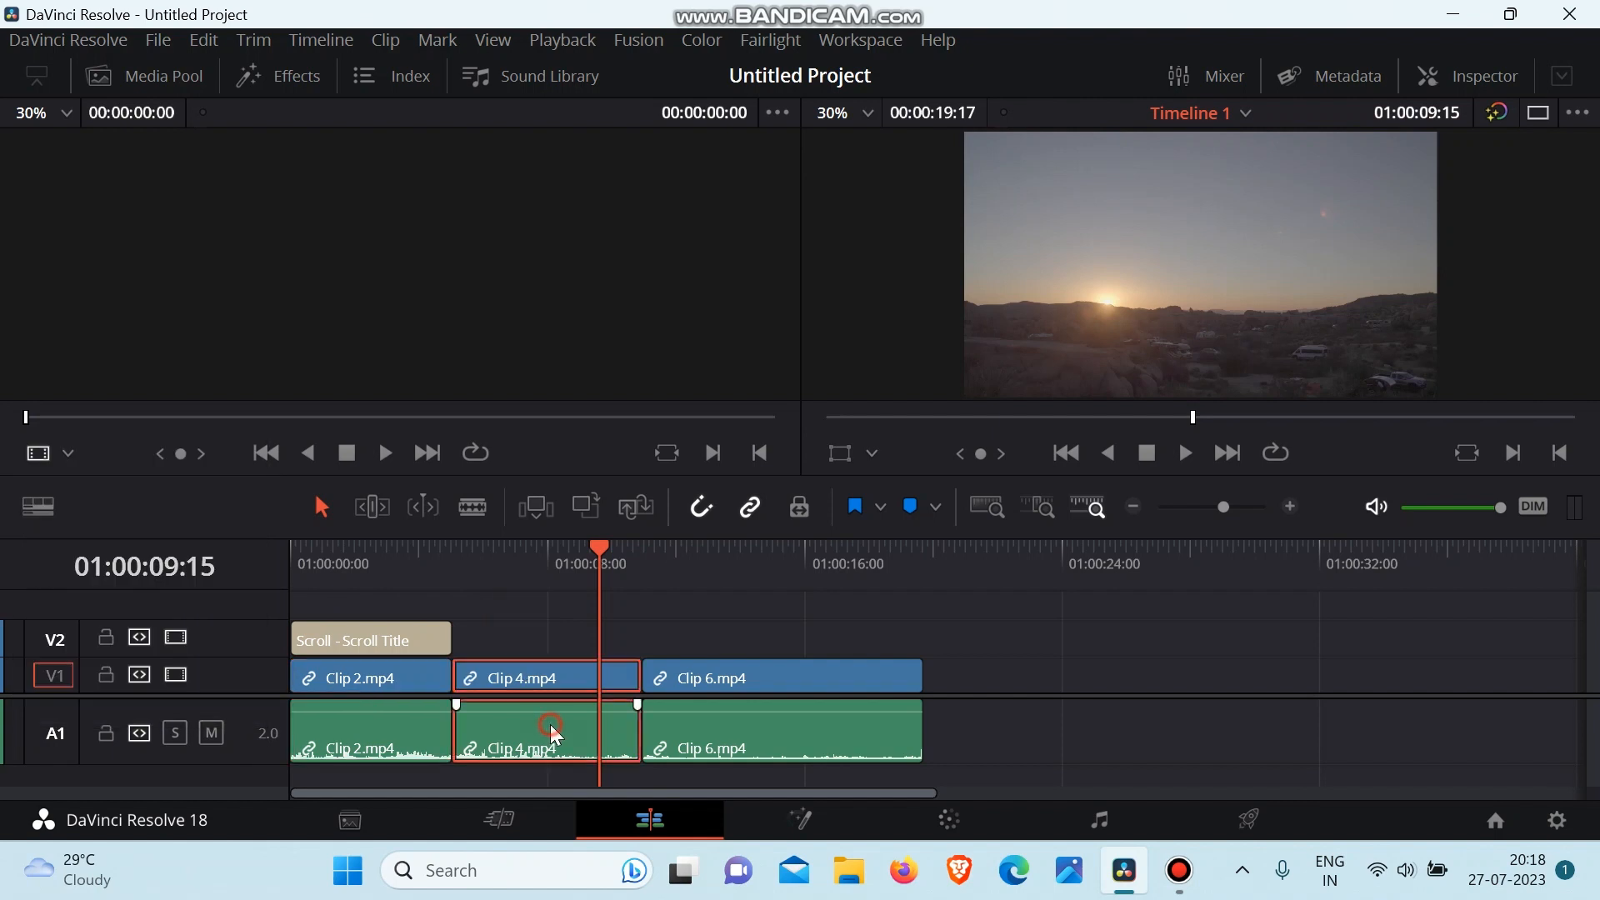
{"action": "left_click", "coordinate": [378, 727]}
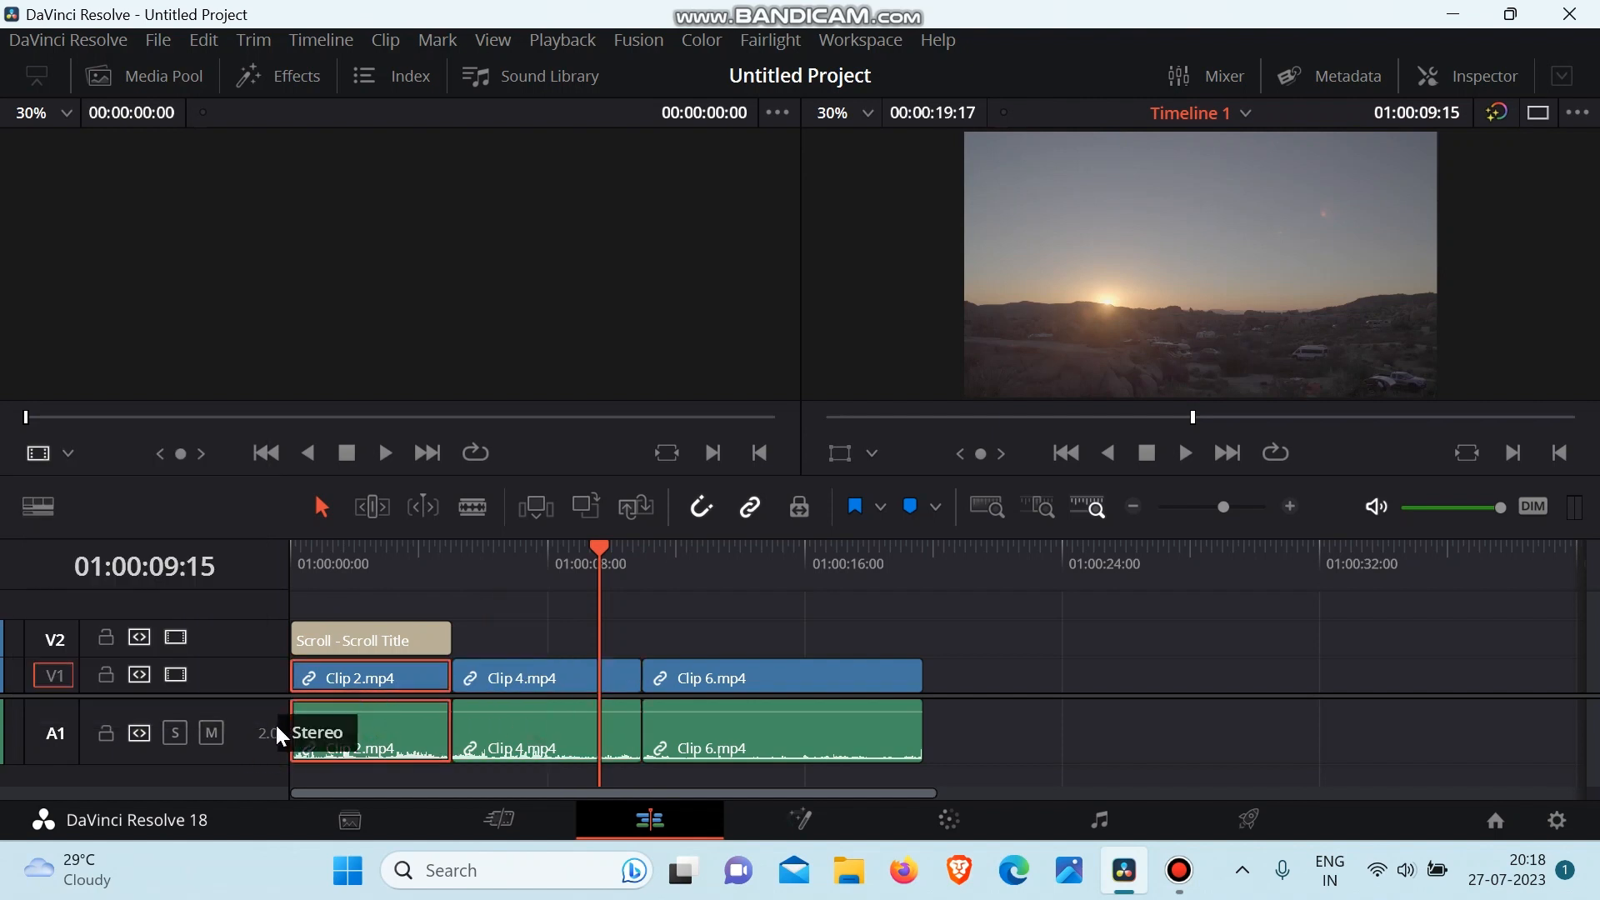
{"action": "right_click", "coordinate": [244, 725]}
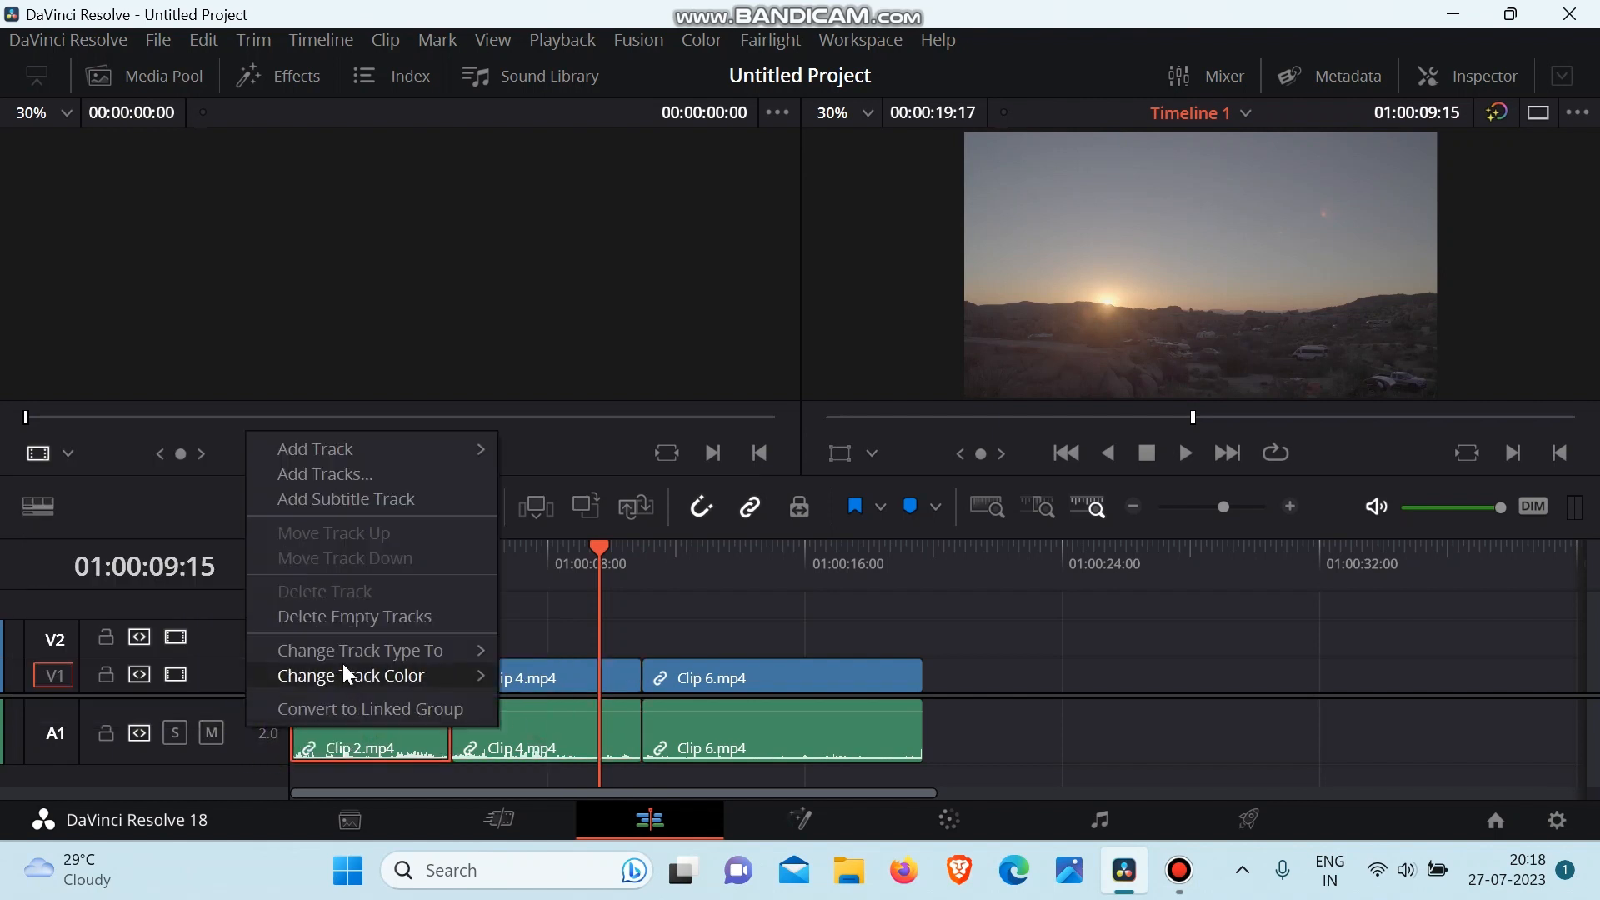
{"action": "left_click", "coordinate": [318, 618]}
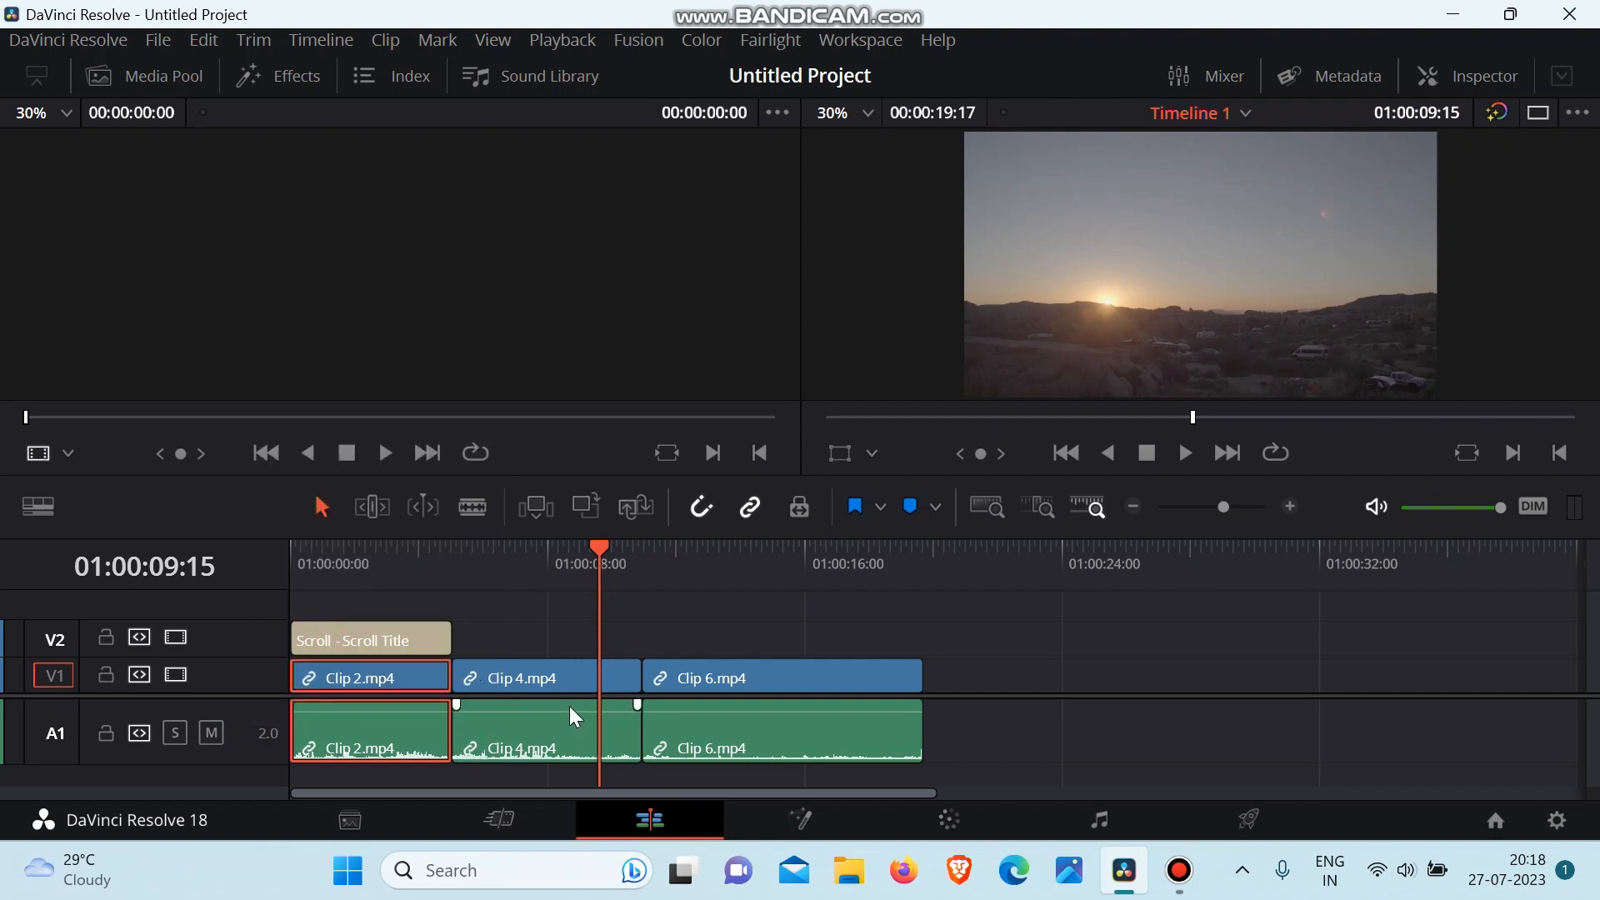
{"action": "left_click", "coordinate": [507, 602]}
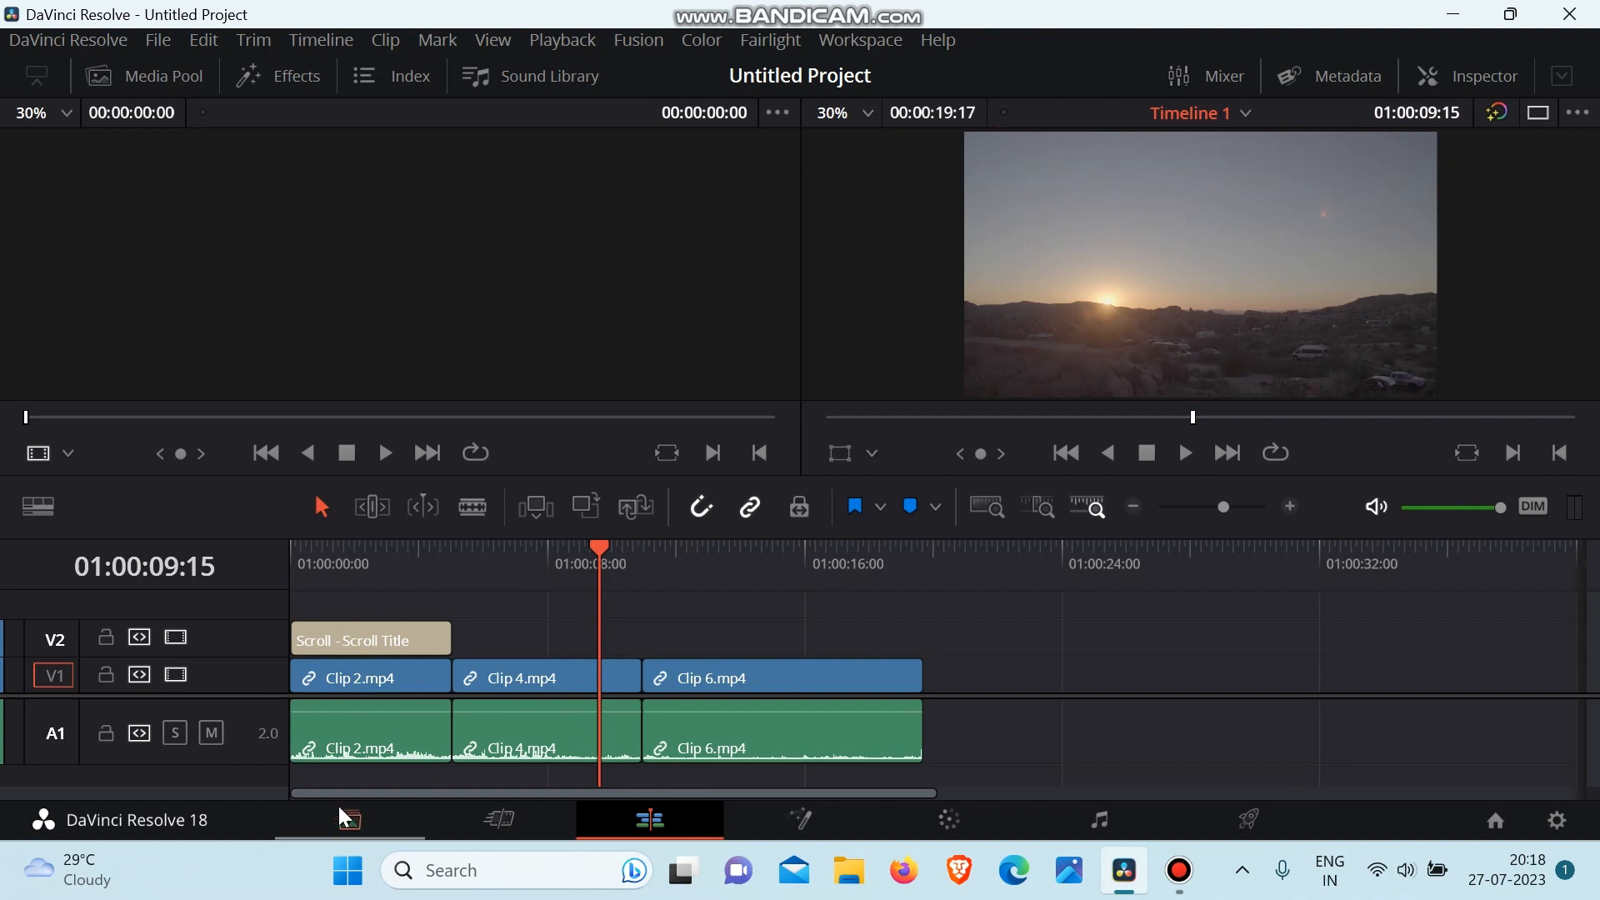
Step: Mute audio track A1
{"action": "left_click", "coordinate": [212, 733]}
{"action": "right_click", "coordinate": [23, 733]}
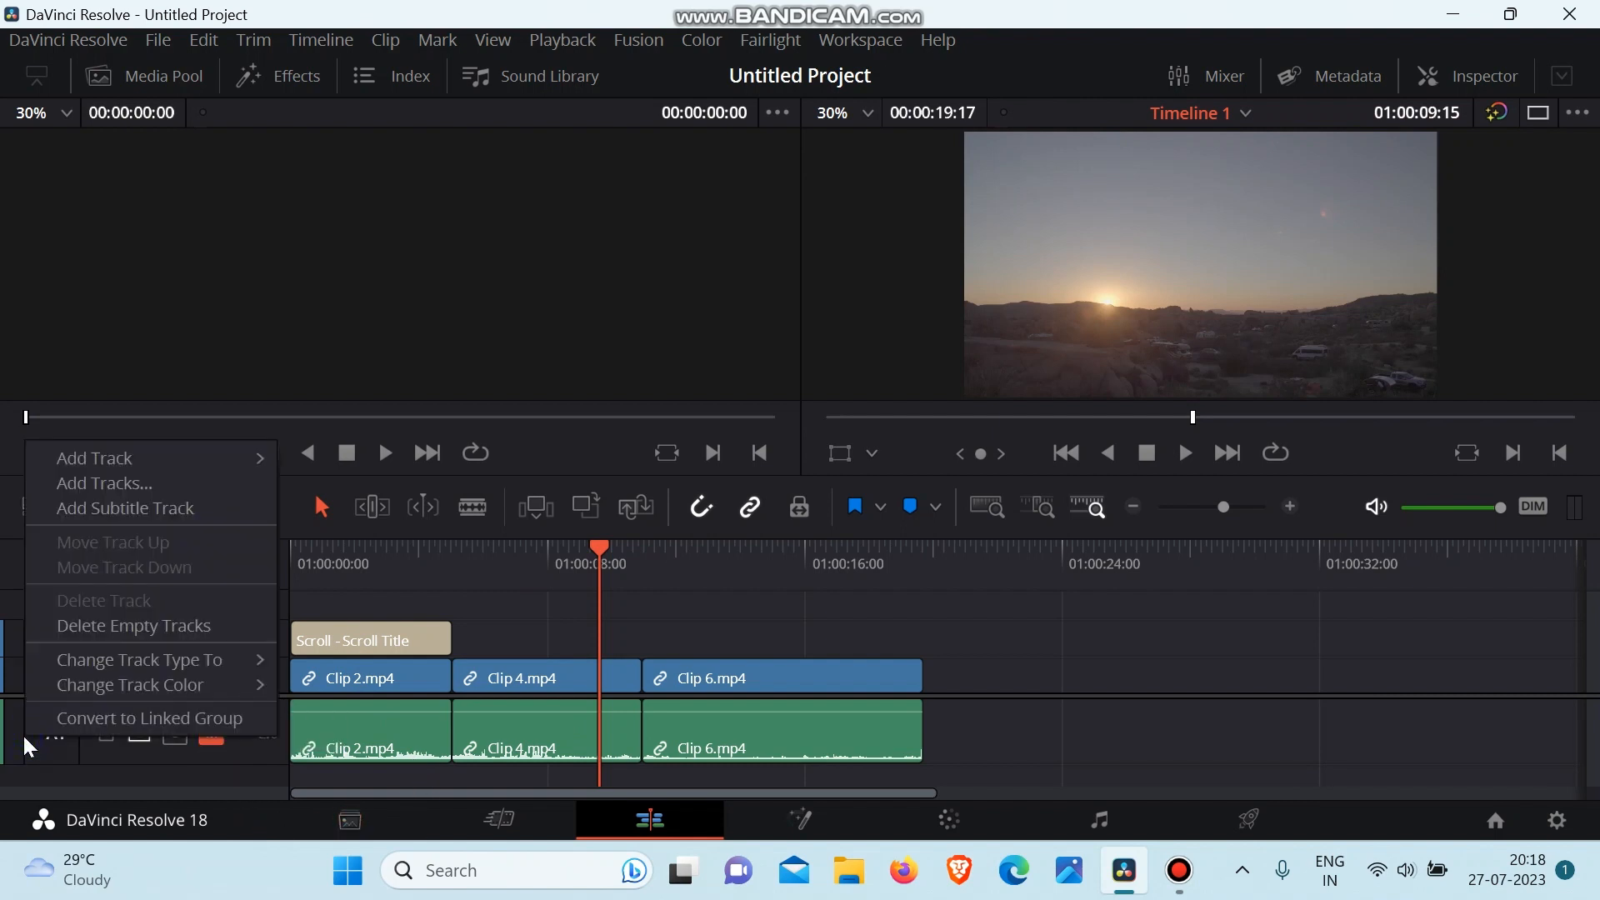
{"action": "left_click", "coordinate": [197, 781]}
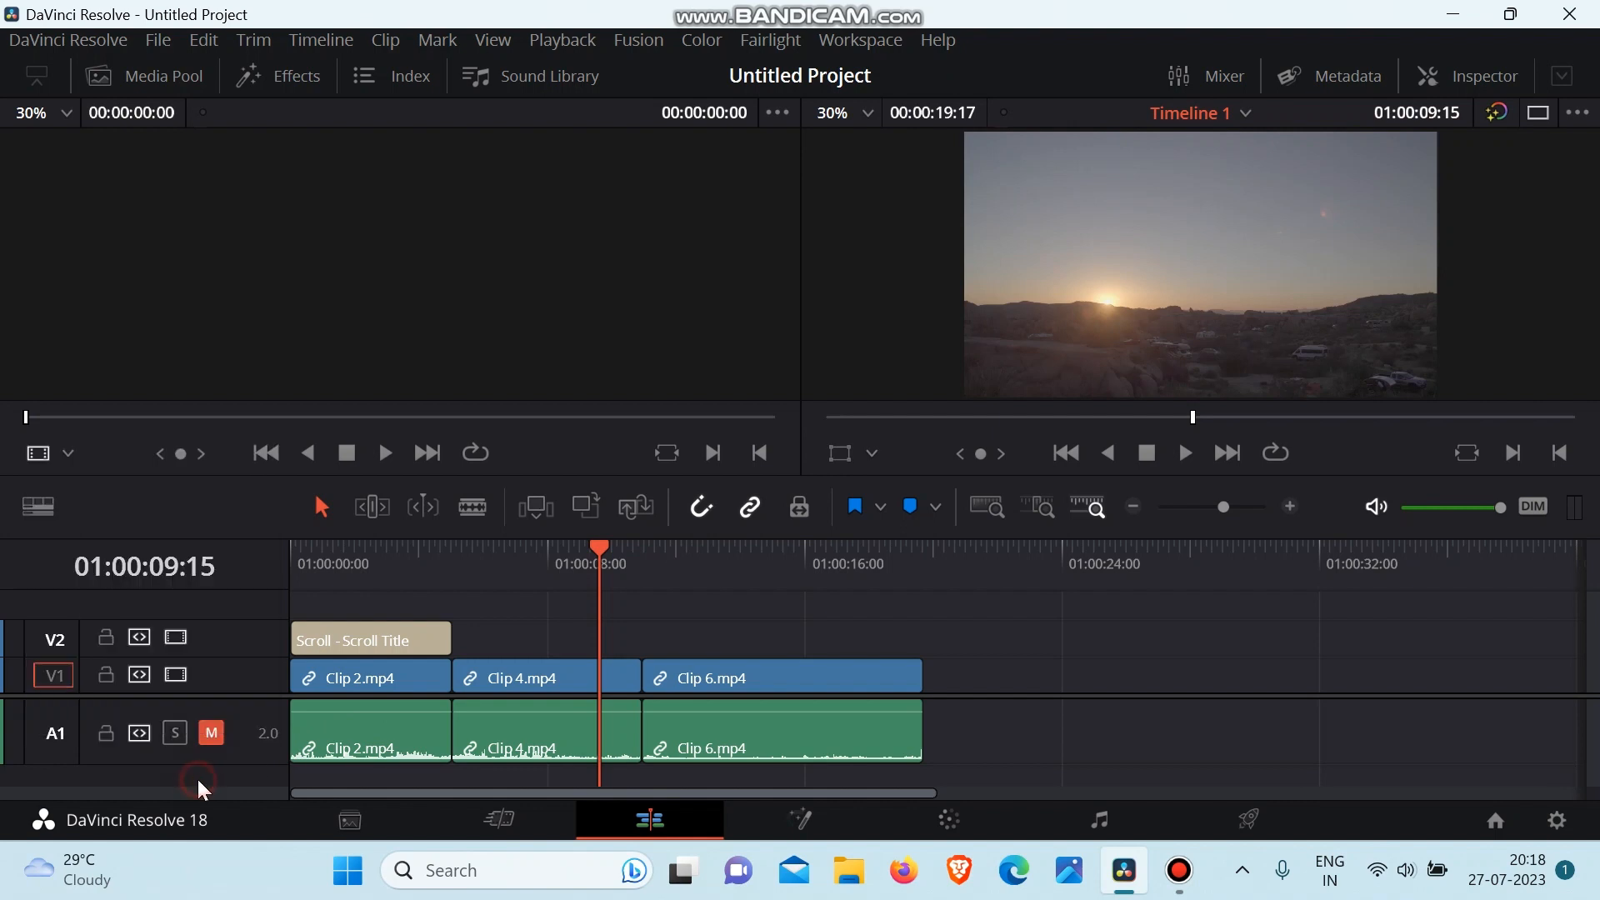
Step: Play the opening seconds of the timeline to preview the scroll title, and return the playhead to the start
{"action": "left_click", "coordinate": [327, 564]}
{"action": "key", "text": "space"}
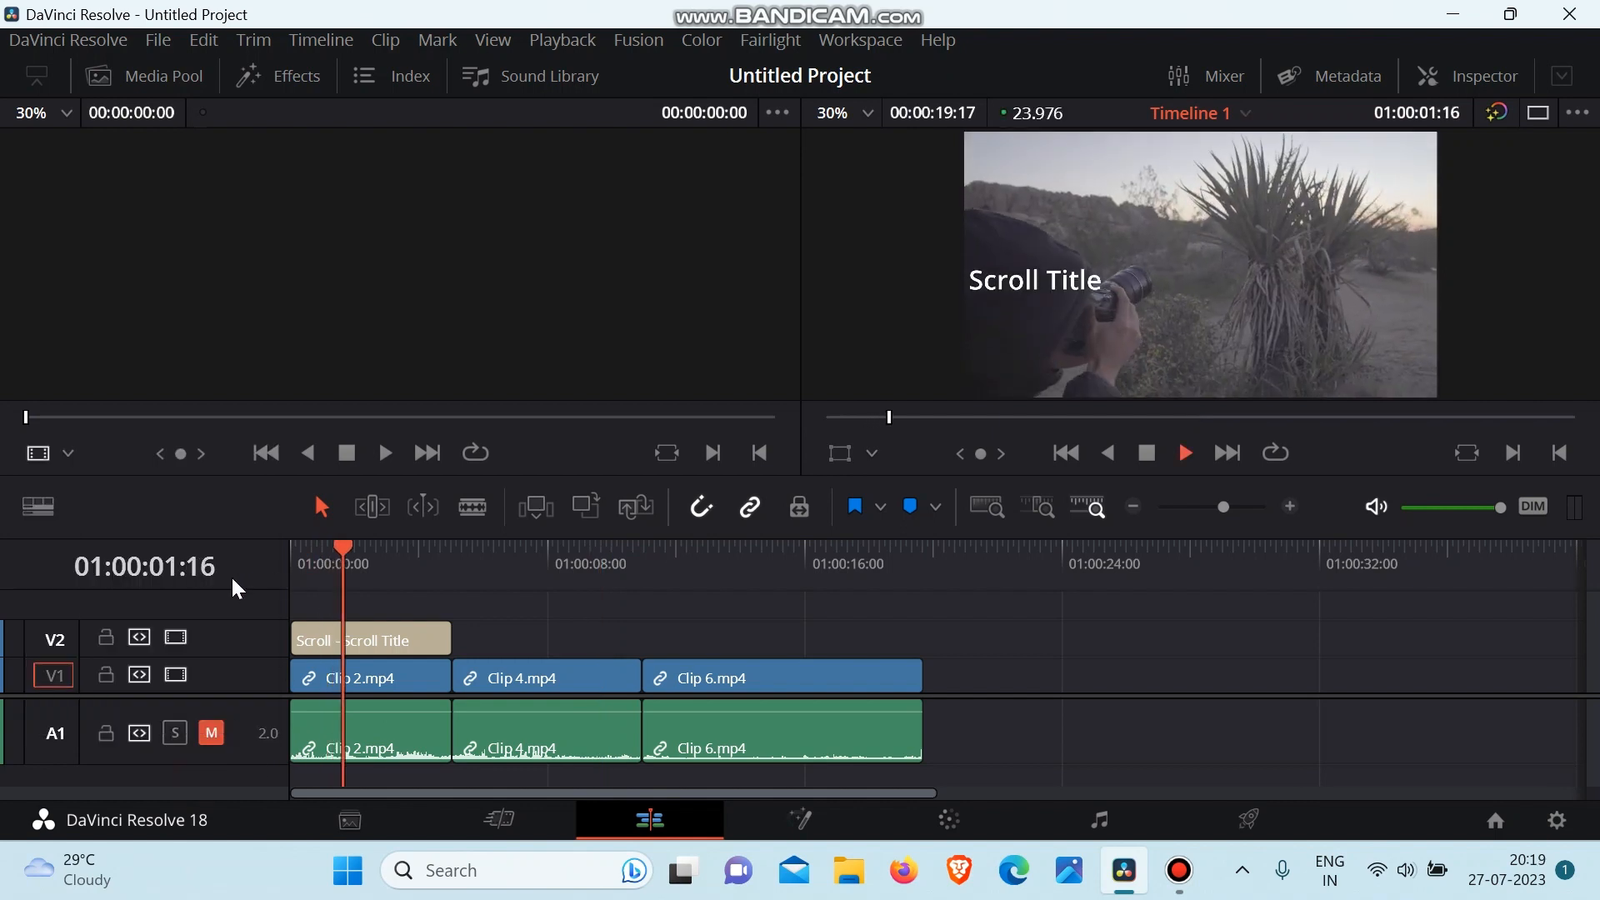
{"action": "key", "text": "space"}
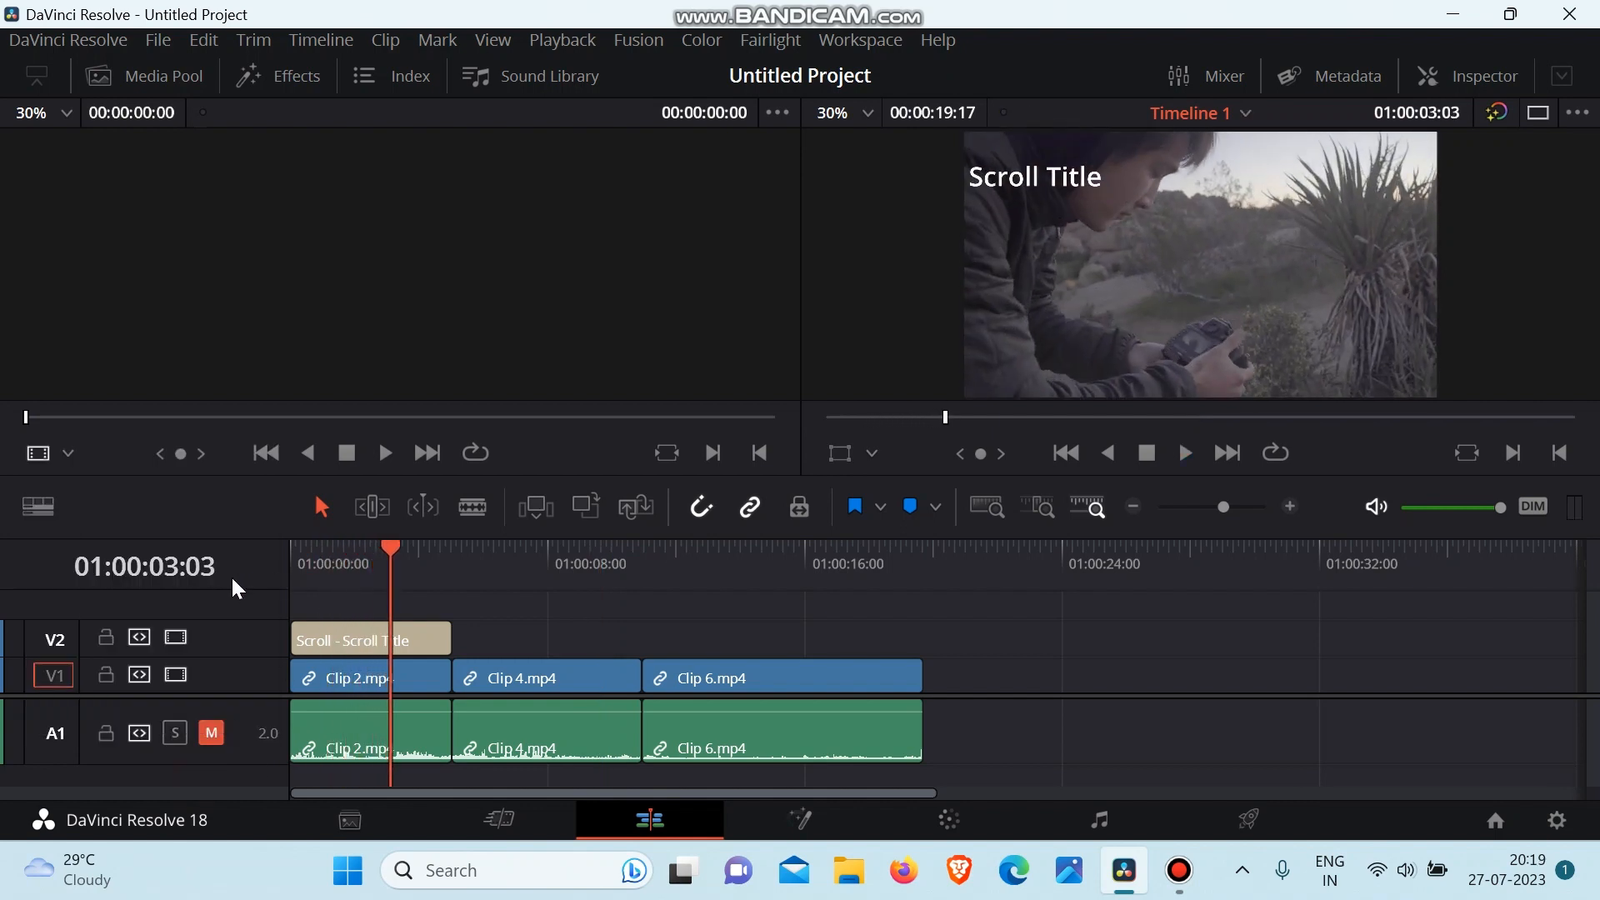
{"action": "left_click_drag", "start_coordinate": [392, 547], "coordinate": [224, 658]}
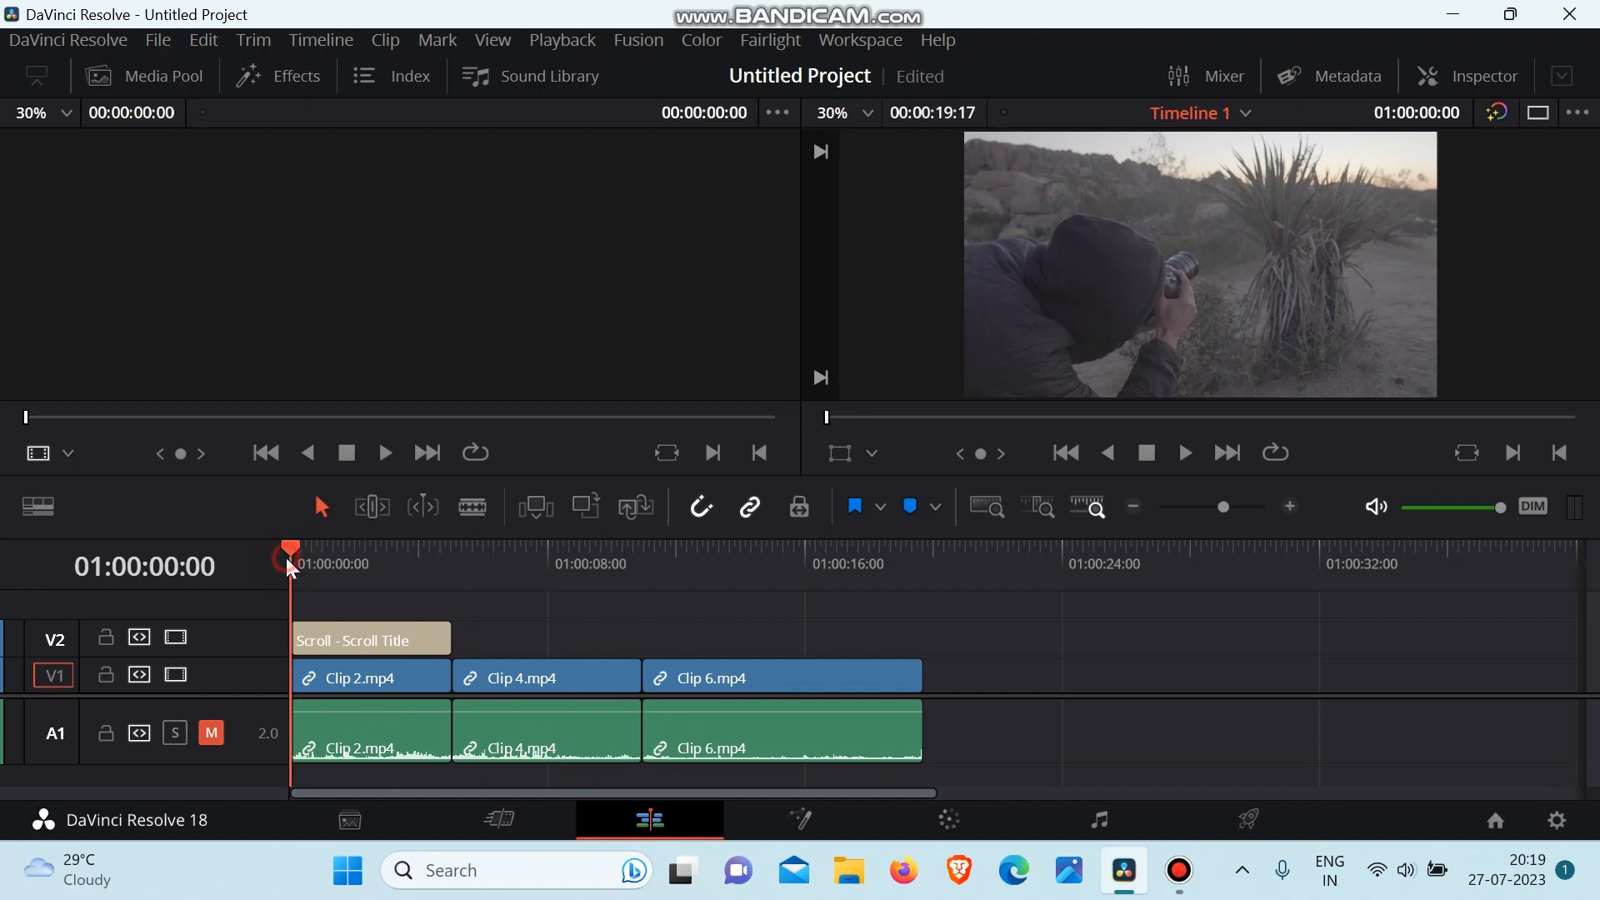
Step: With the playhead at 01:00:01:00, replace the Scroll title's text on V2 with "VIDEO EDITING"
{"action": "left_click_drag", "start_coordinate": [289, 562], "coordinate": [323, 565]}
{"action": "left_click", "coordinate": [400, 632]}
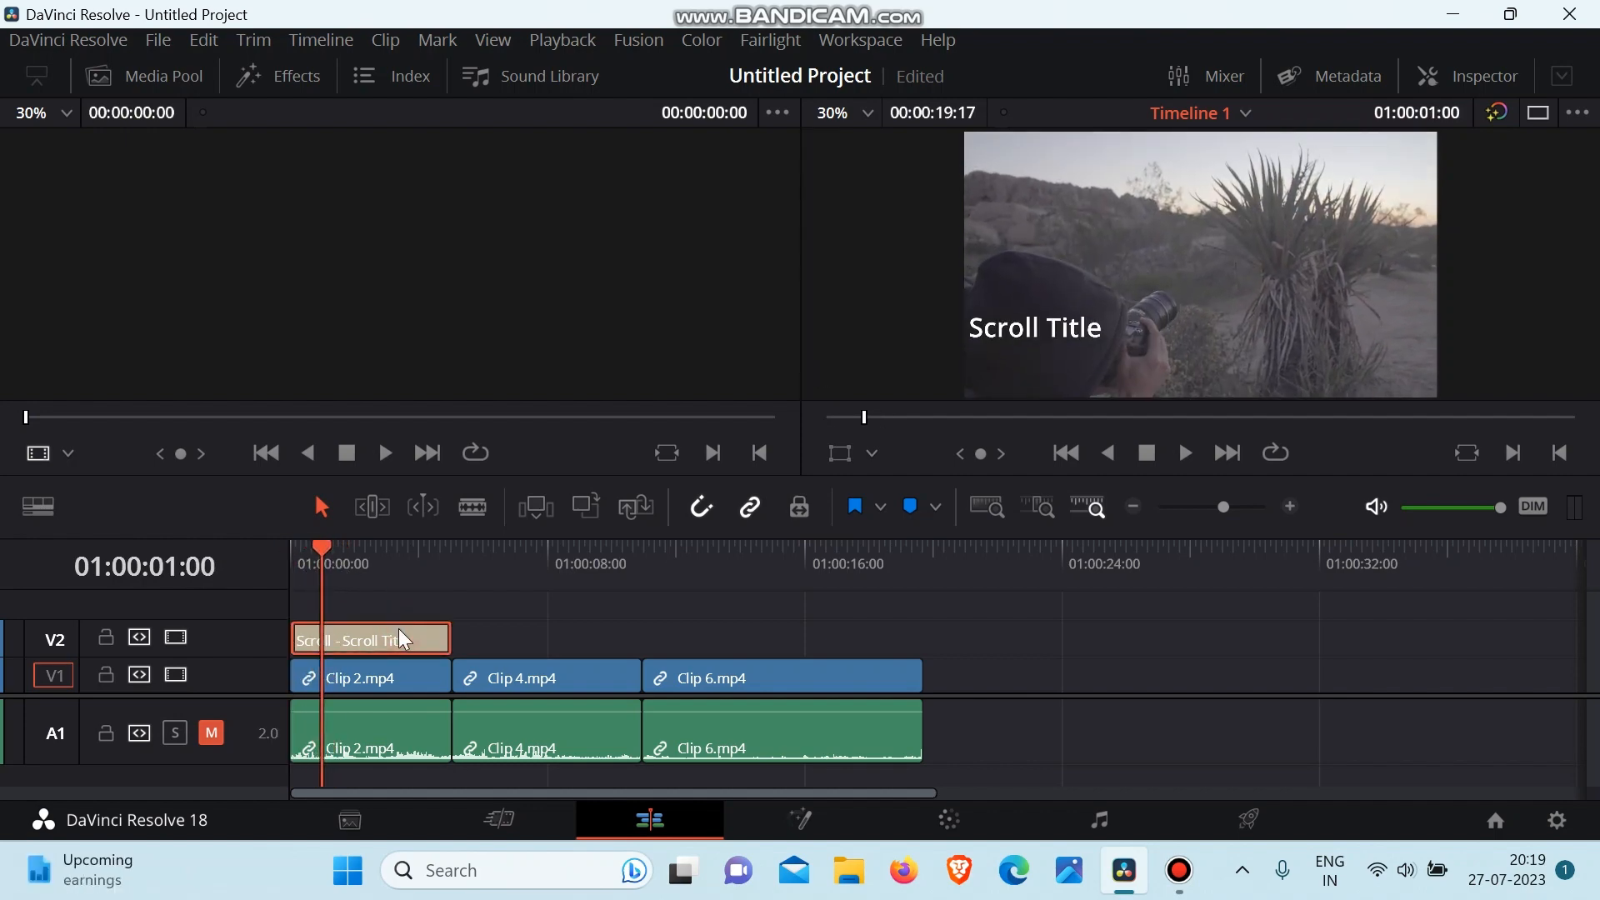
{"action": "left_click", "coordinate": [1461, 75]}
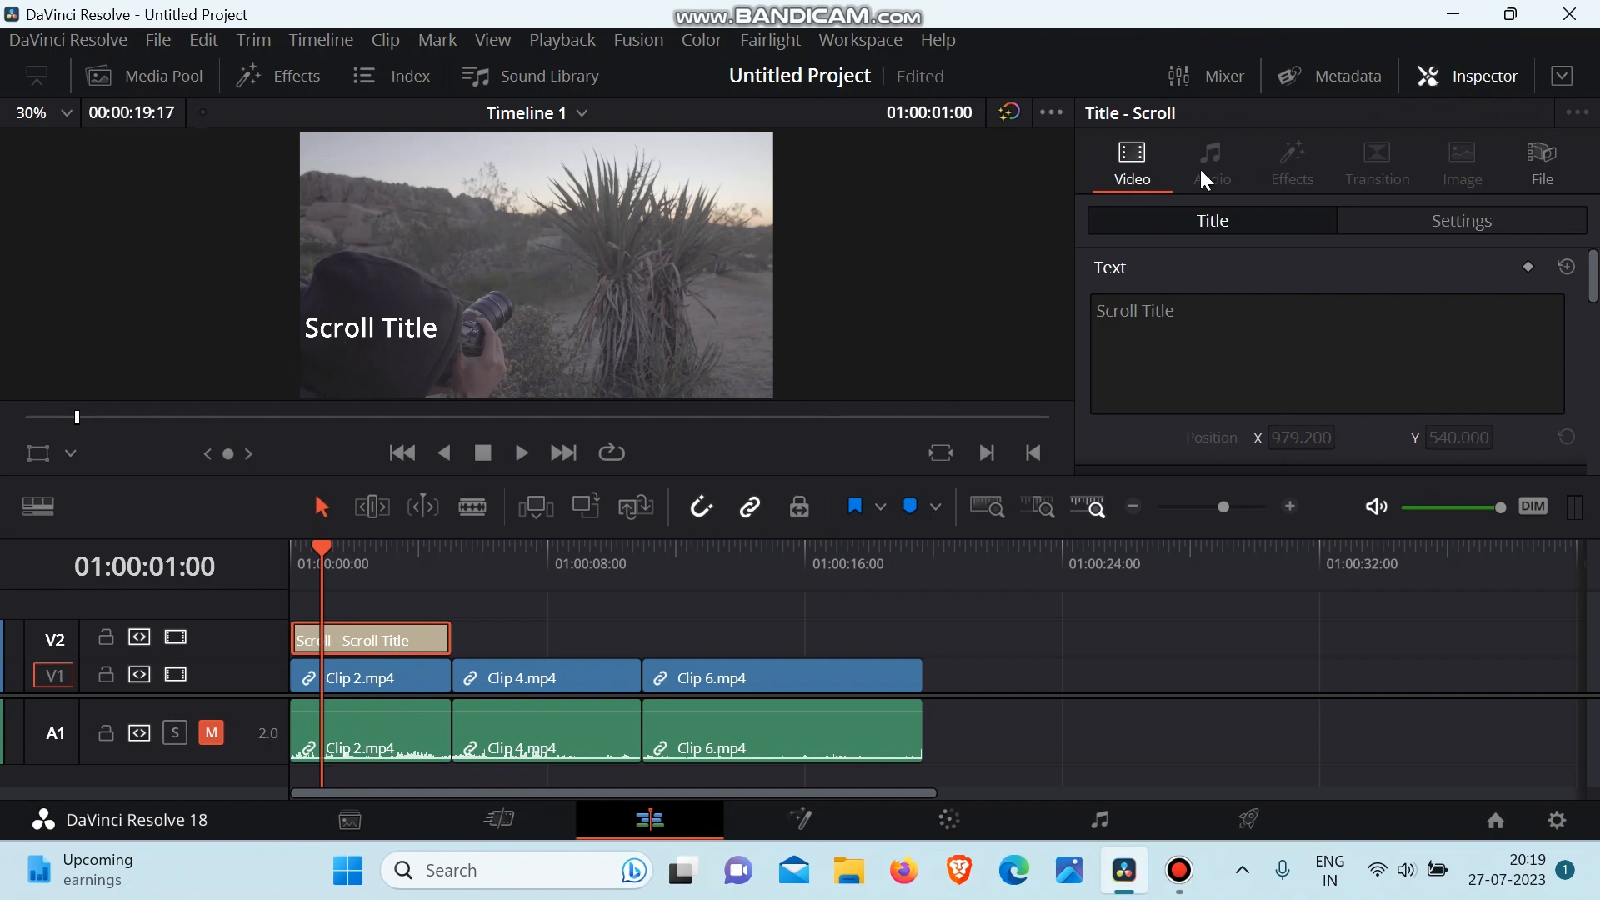
{"action": "scroll", "coordinate": [1236, 346], "scroll_direction": "down", "scroll_amount": 1}
{"action": "scroll", "coordinate": [1236, 346], "scroll_direction": "up", "scroll_amount": 1}
{"action": "left_click", "coordinate": [1192, 316]}
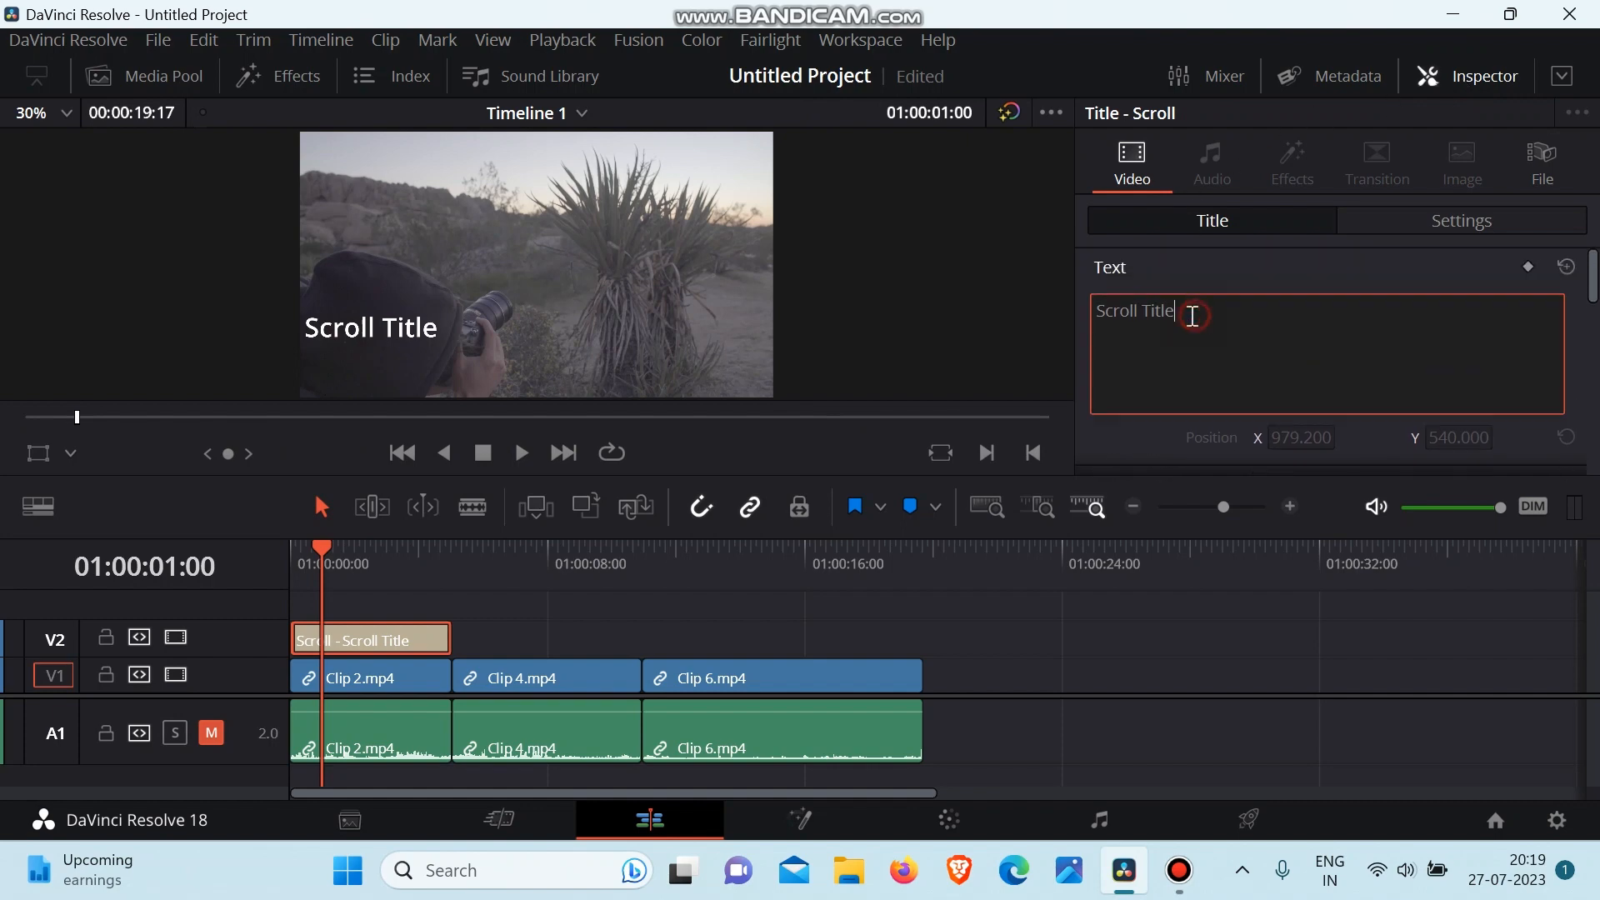
{"action": "key", "text": "ctrl+a"}
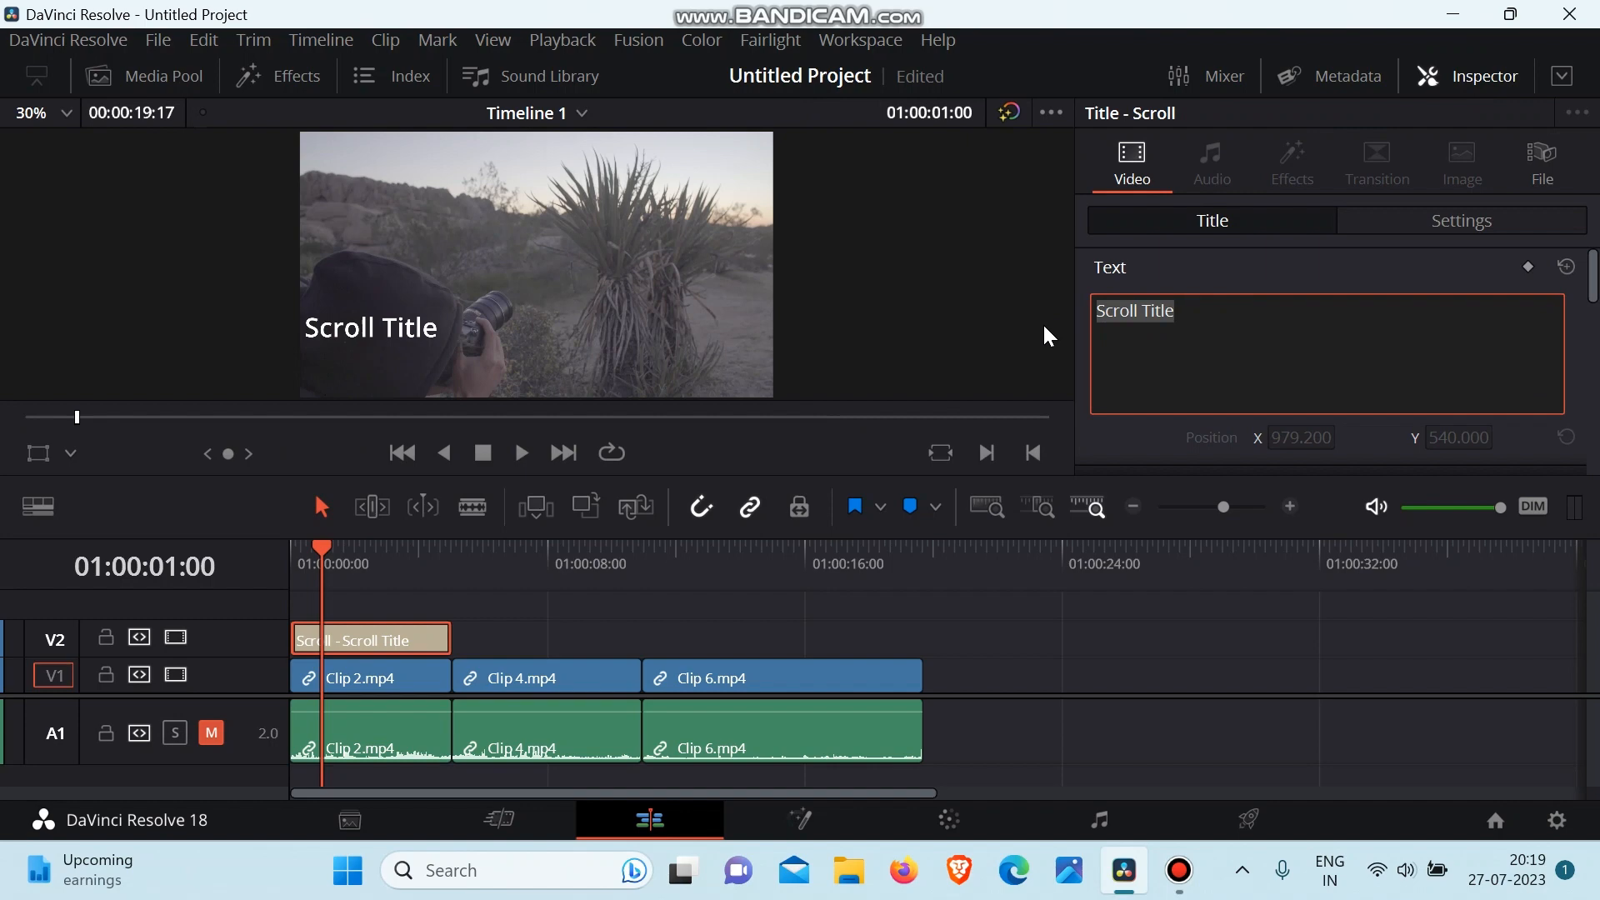
{"action": "type", "text": "tra"}
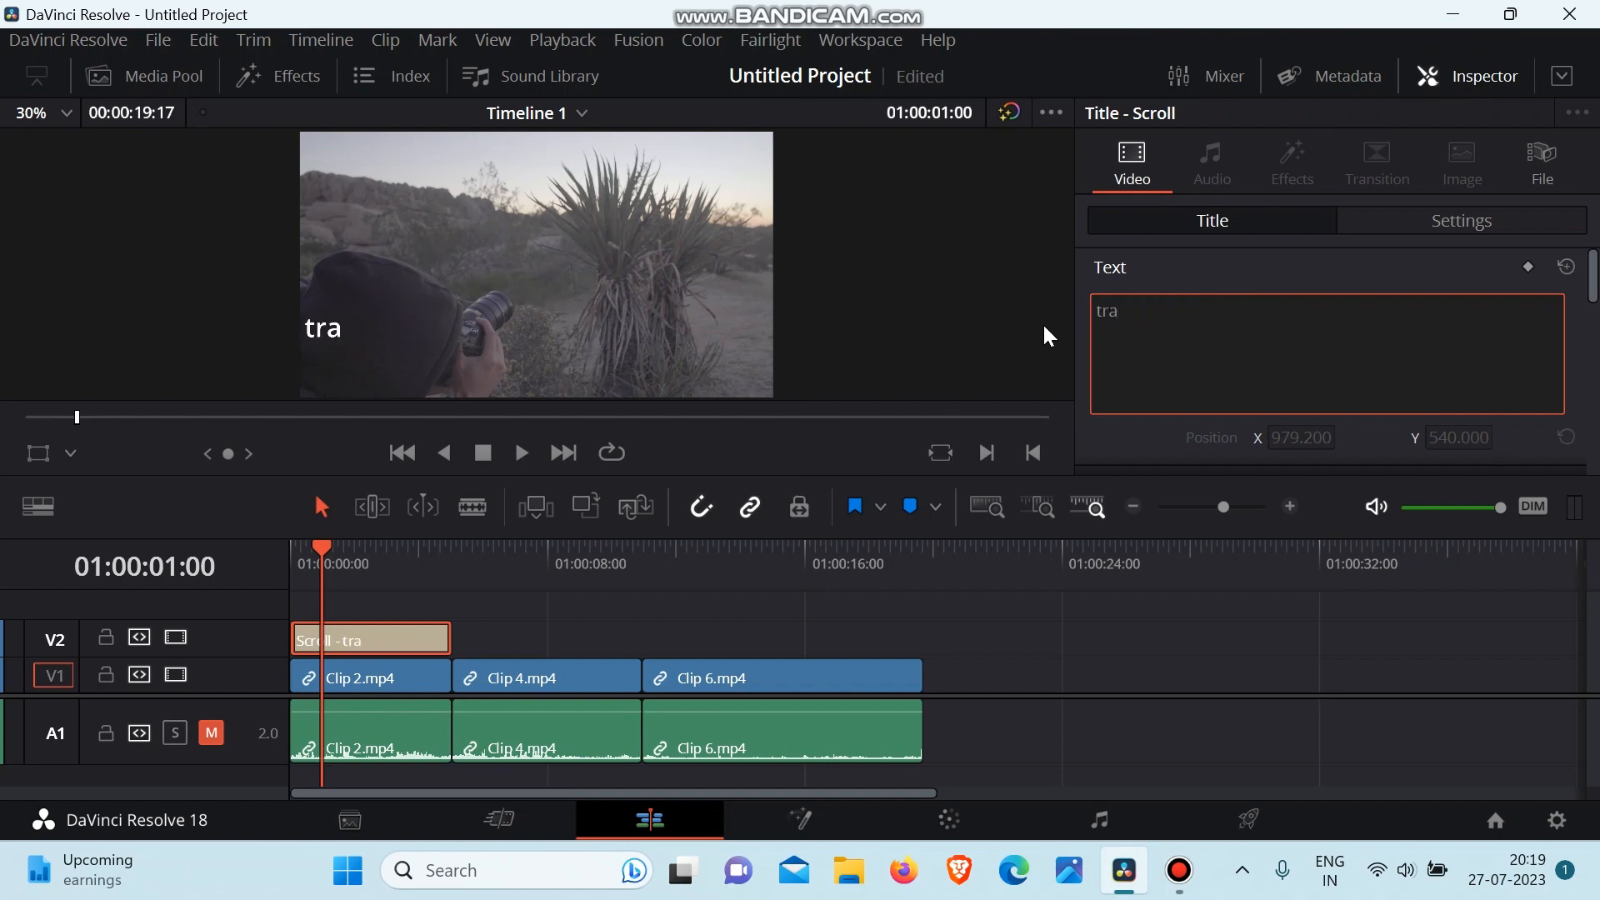
{"action": "key", "text": "BackSpace"}
{"action": "key", "text": "BackSpace"}
{"action": "key", "text": "BackSpace"}
{"action": "type", "text": "VIDEO E"}
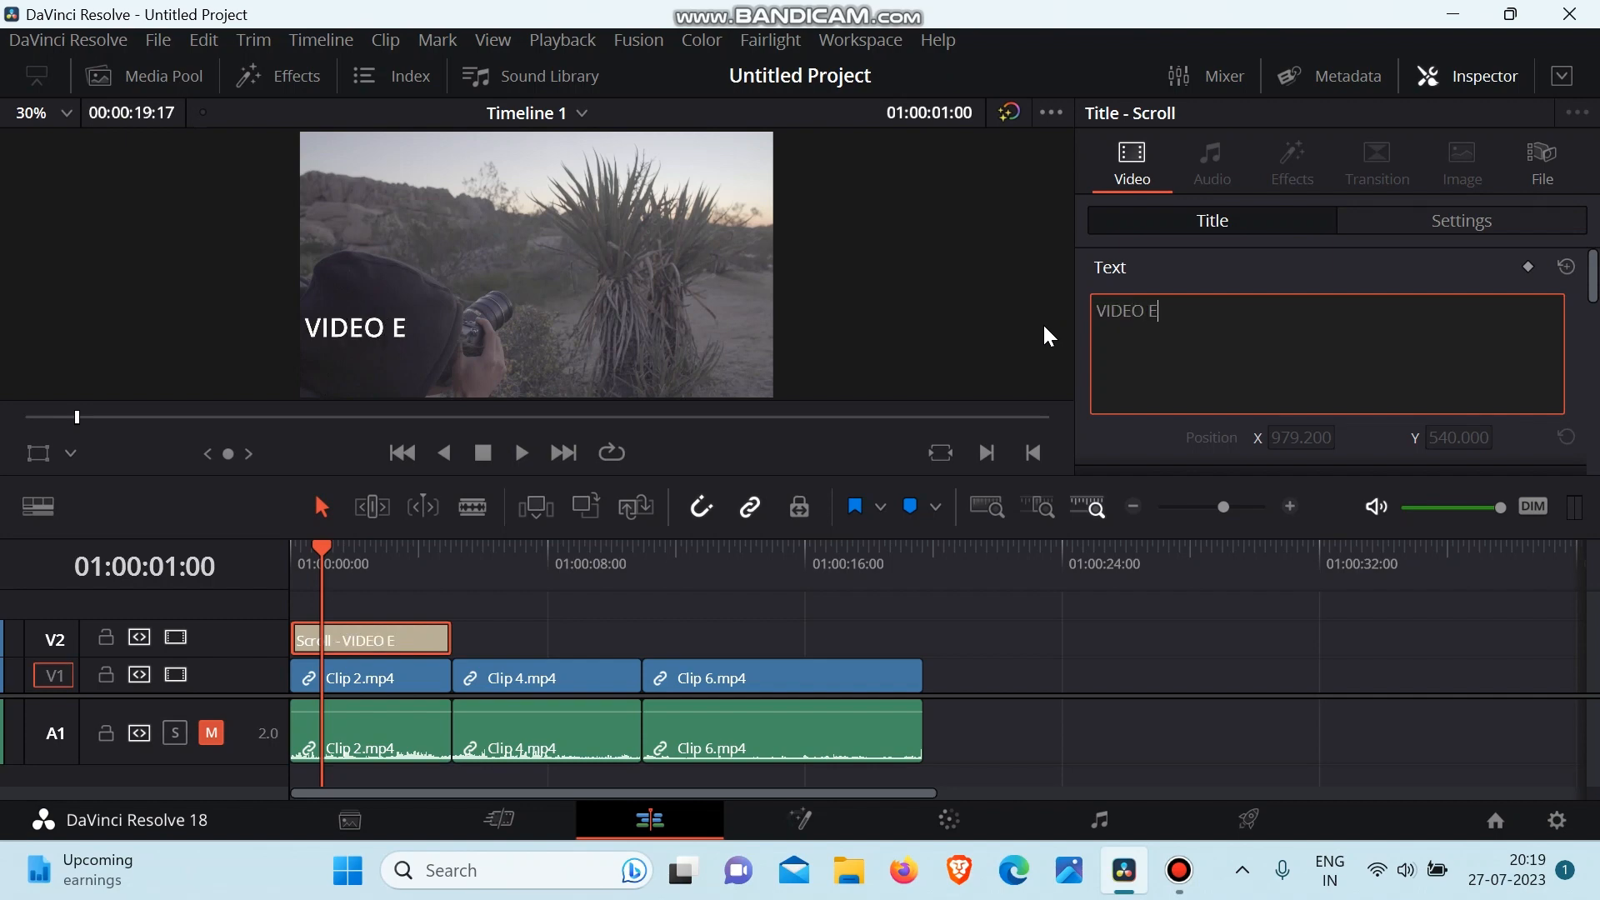
{"action": "type", "text": "DITING"}
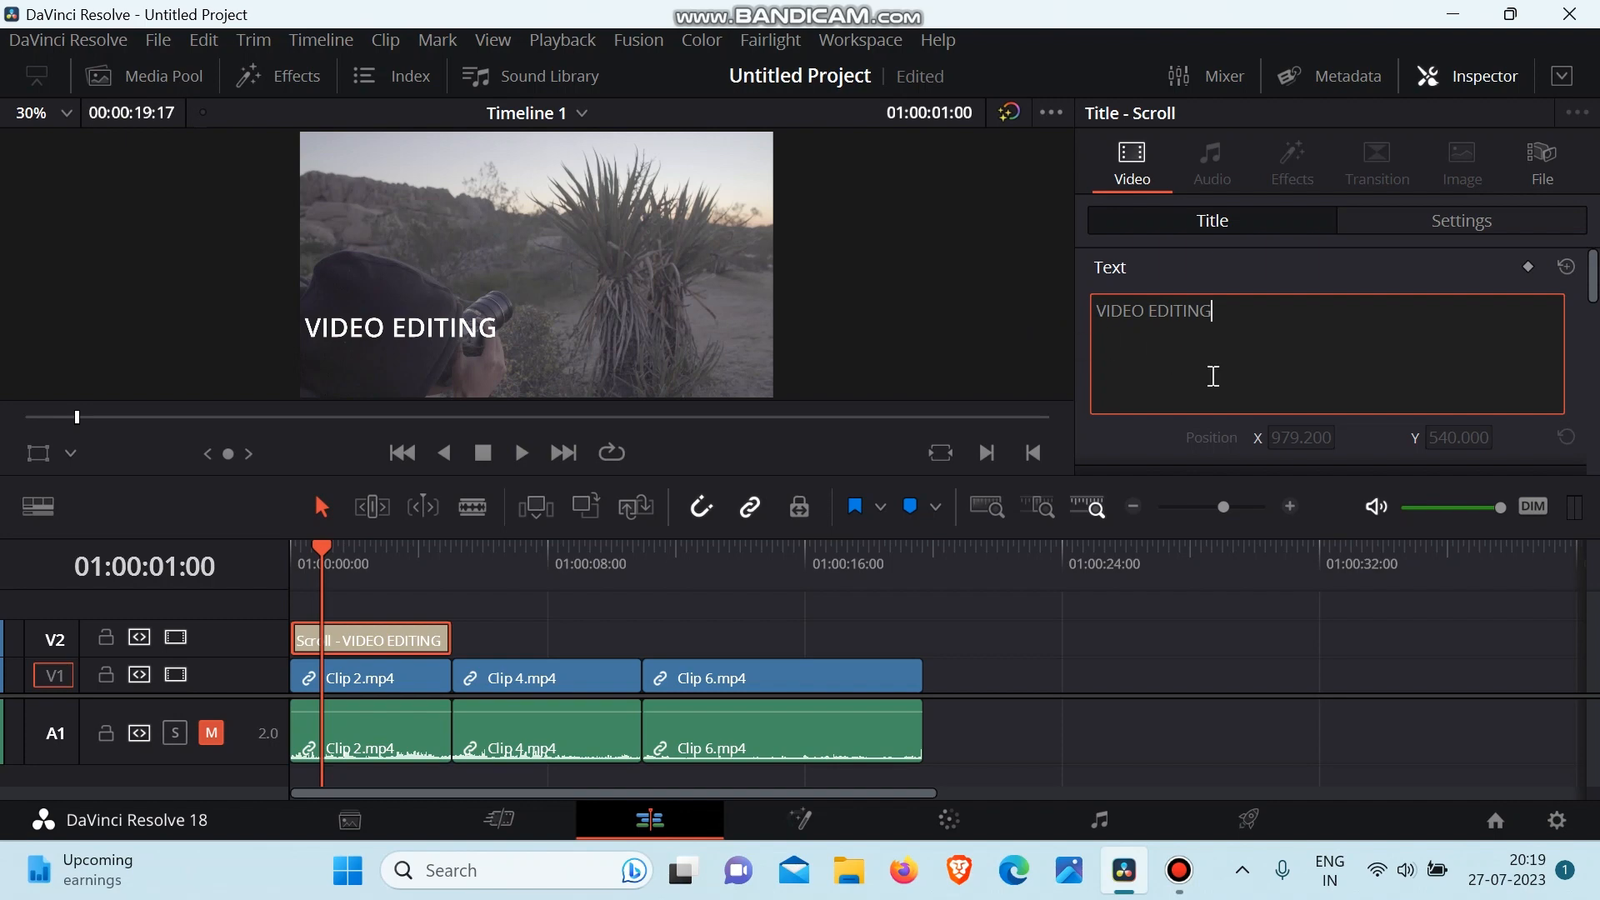
Step: Format the title text in Open Sans Condensed at size 148 with centred alignment
{"action": "scroll", "coordinate": [1221, 391], "scroll_direction": "down", "scroll_amount": 2}
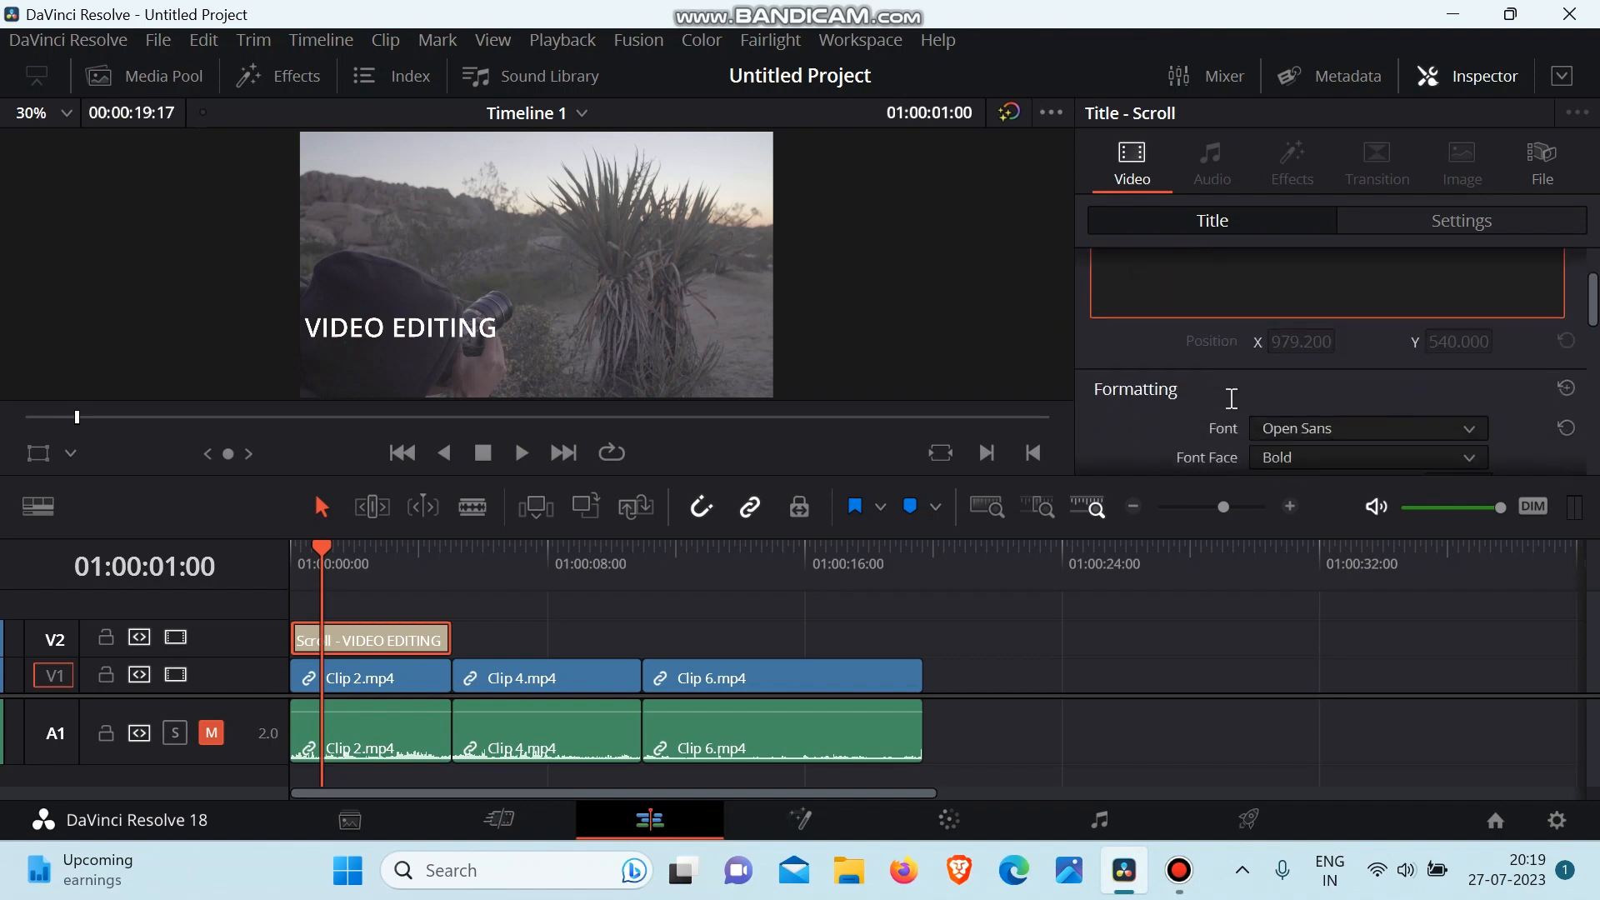
{"action": "scroll", "coordinate": [1231, 399], "scroll_direction": "down", "scroll_amount": 1}
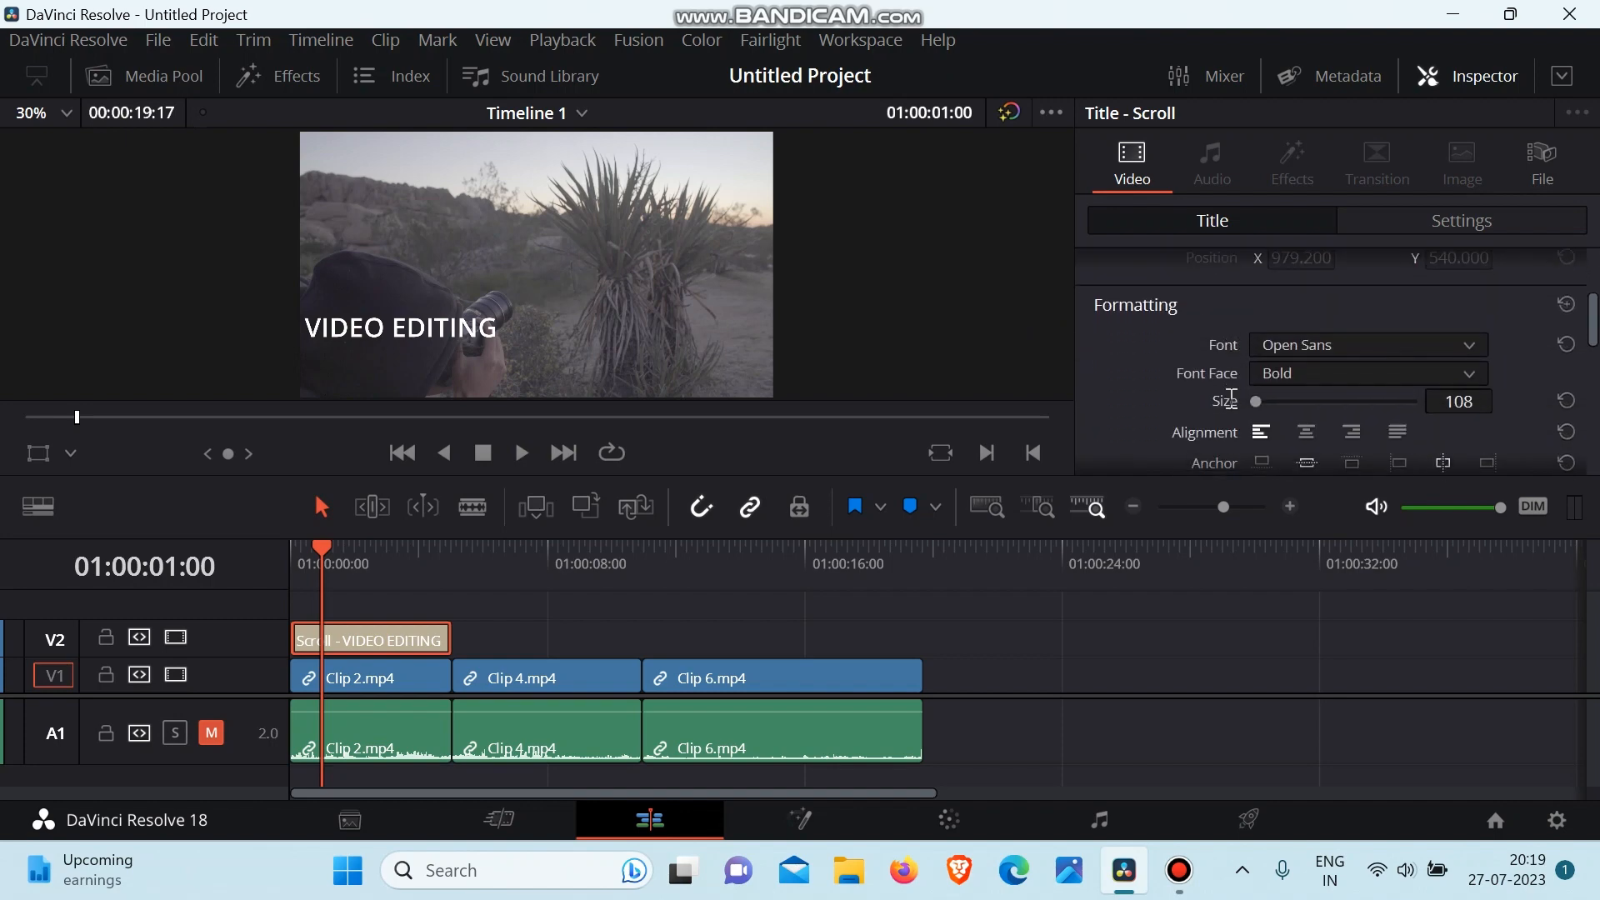
{"action": "left_click", "coordinate": [1297, 343]}
{"action": "scroll", "coordinate": [1296, 652], "scroll_direction": "down", "scroll_amount": 3}
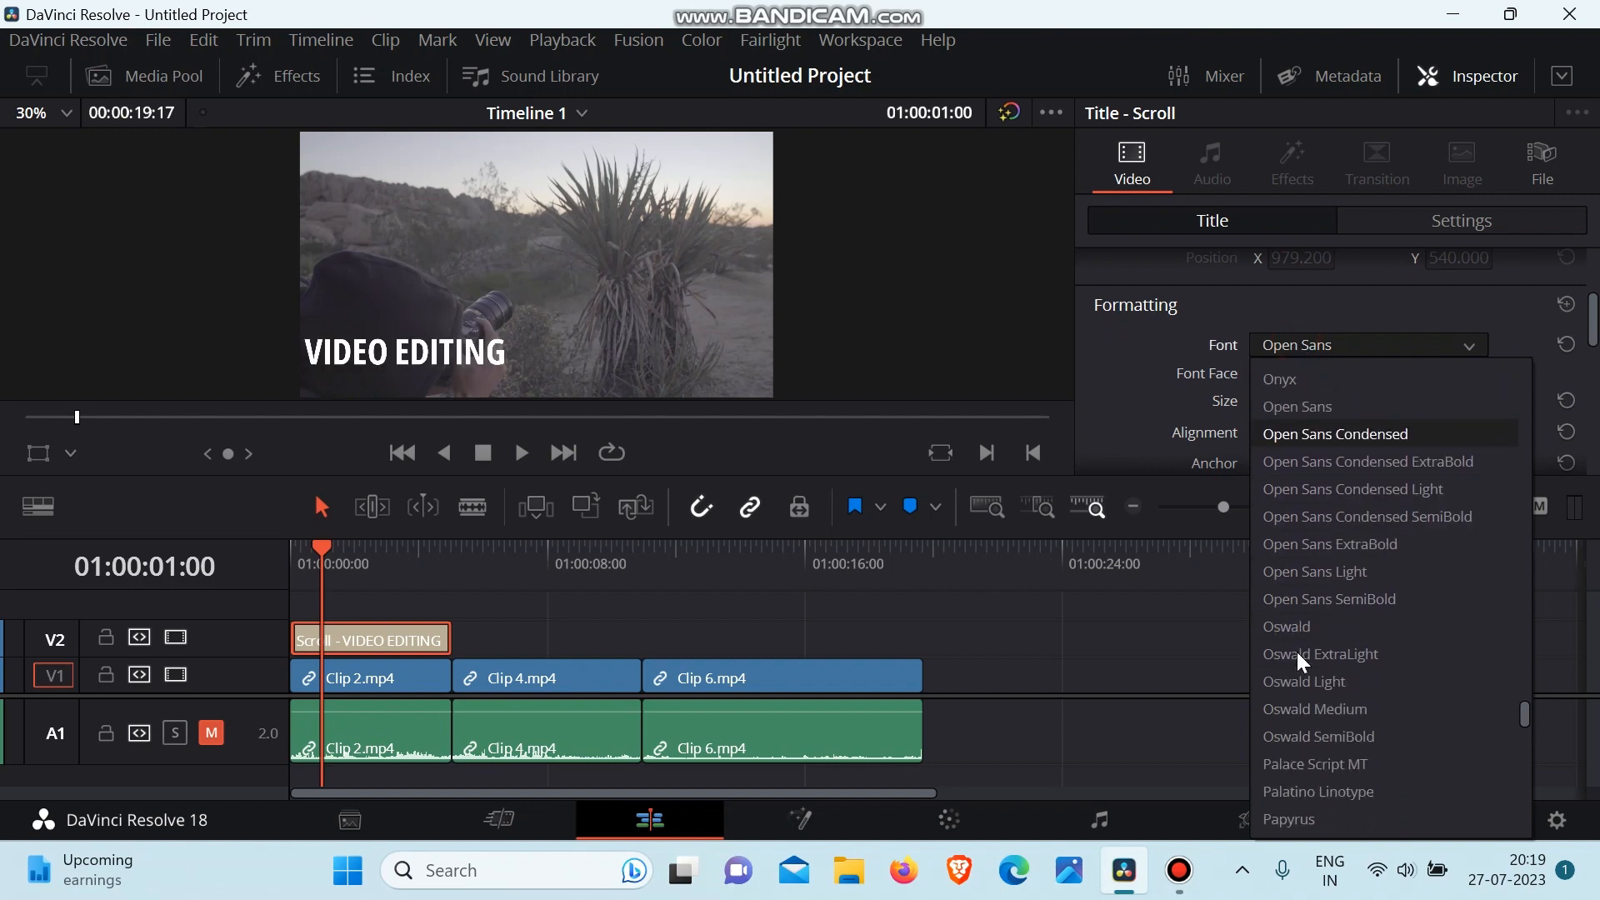
{"action": "left_click", "coordinate": [1337, 433]}
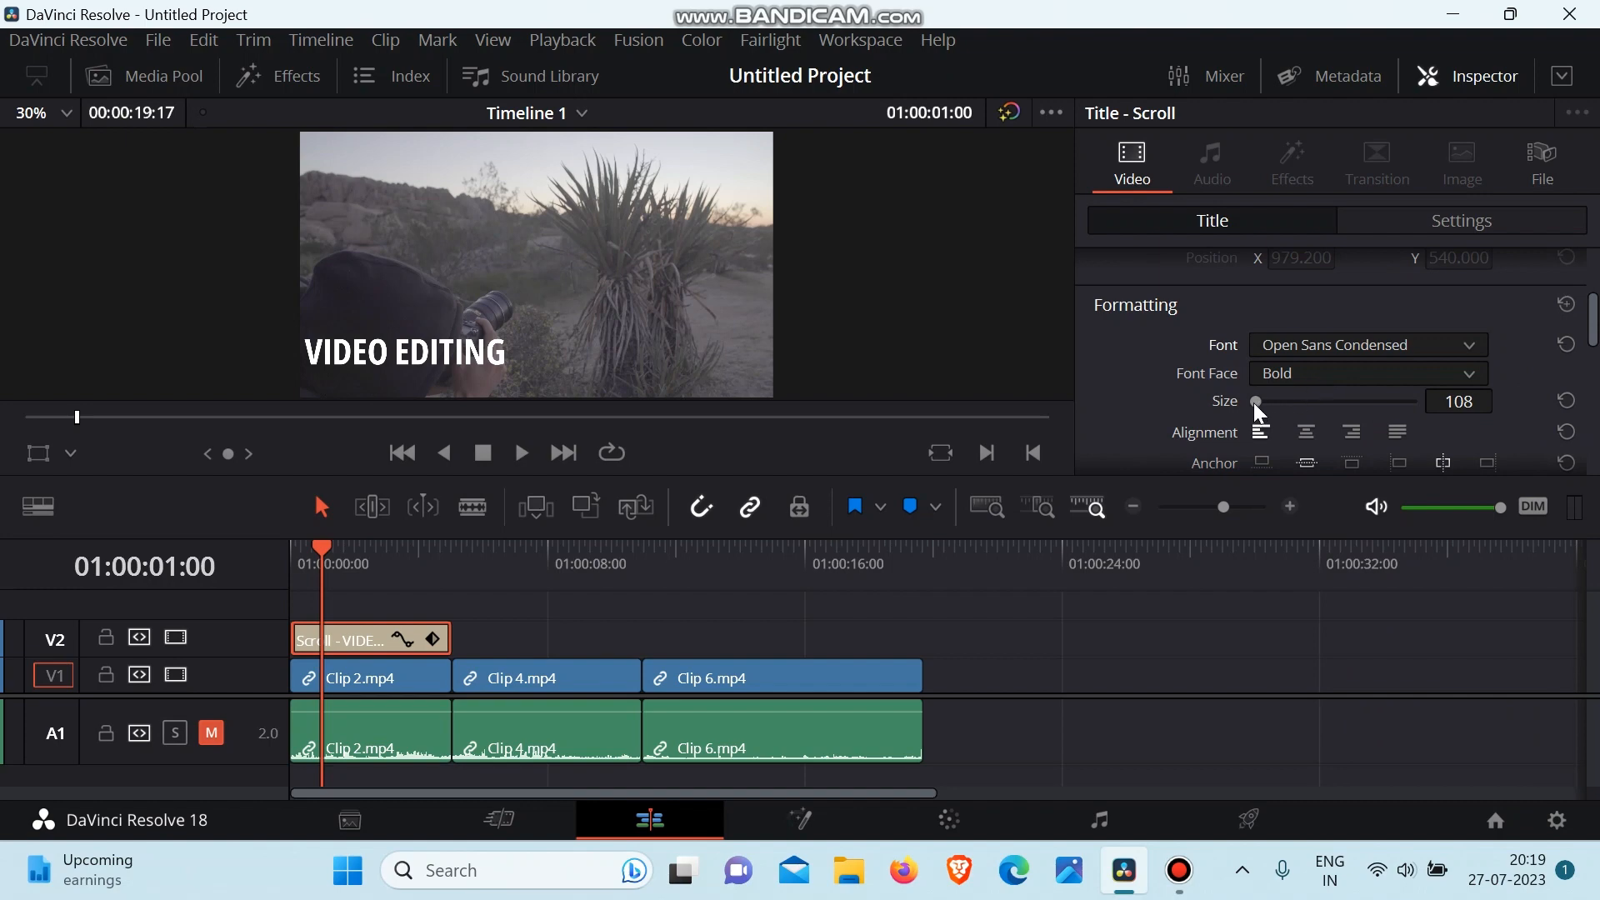
{"action": "left_click_drag", "start_coordinate": [1253, 403], "coordinate": [1257, 398]}
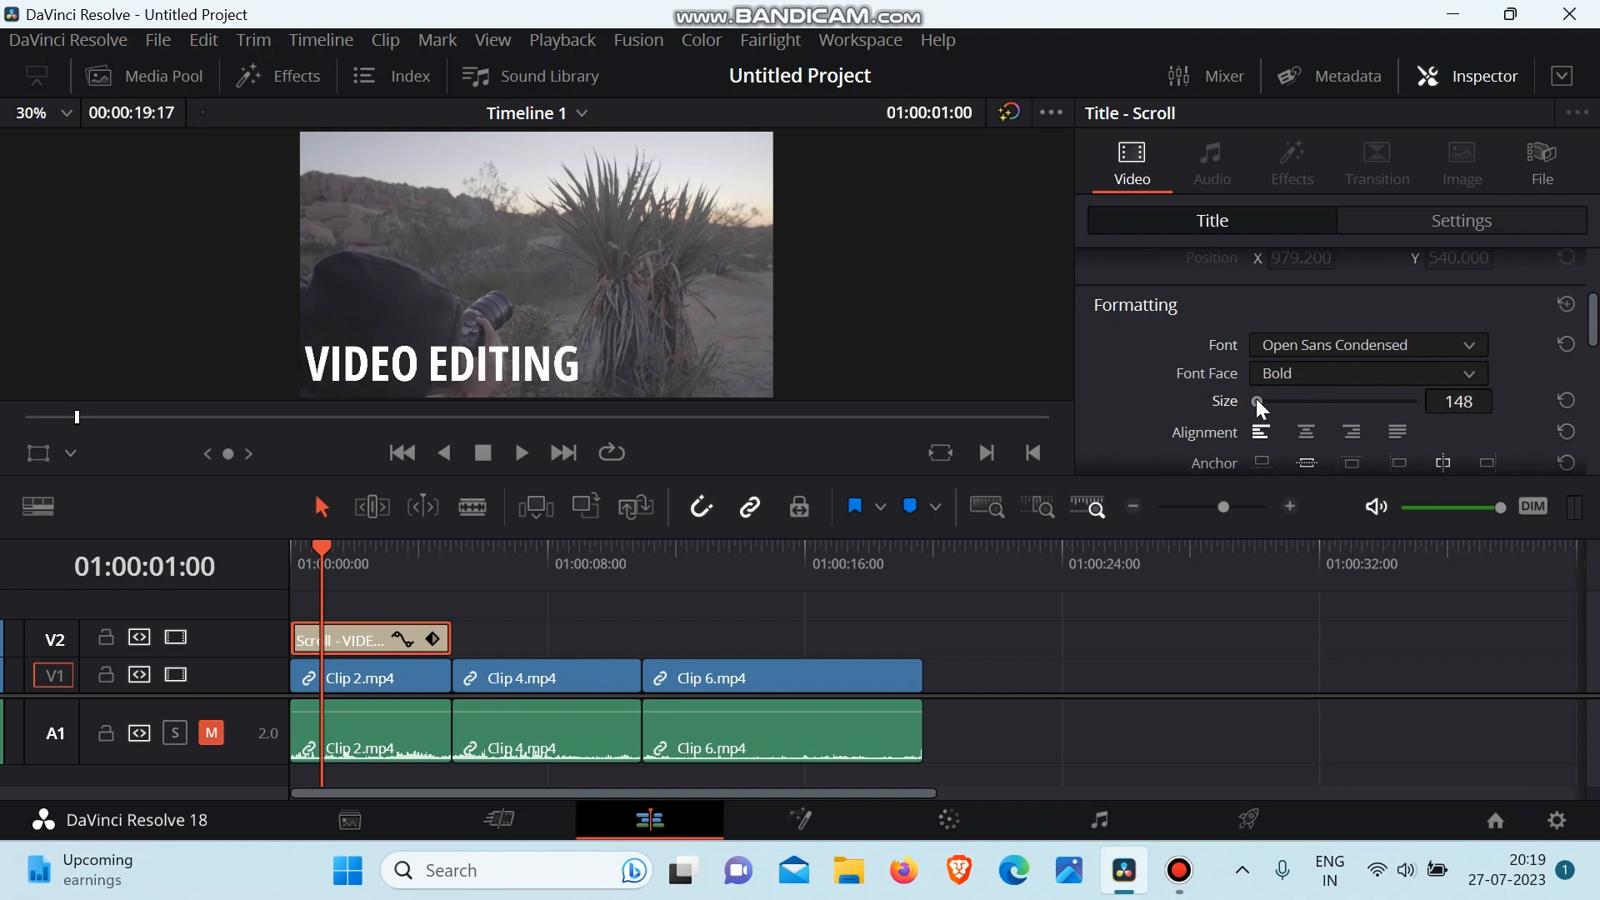
{"action": "left_click", "coordinate": [1304, 432]}
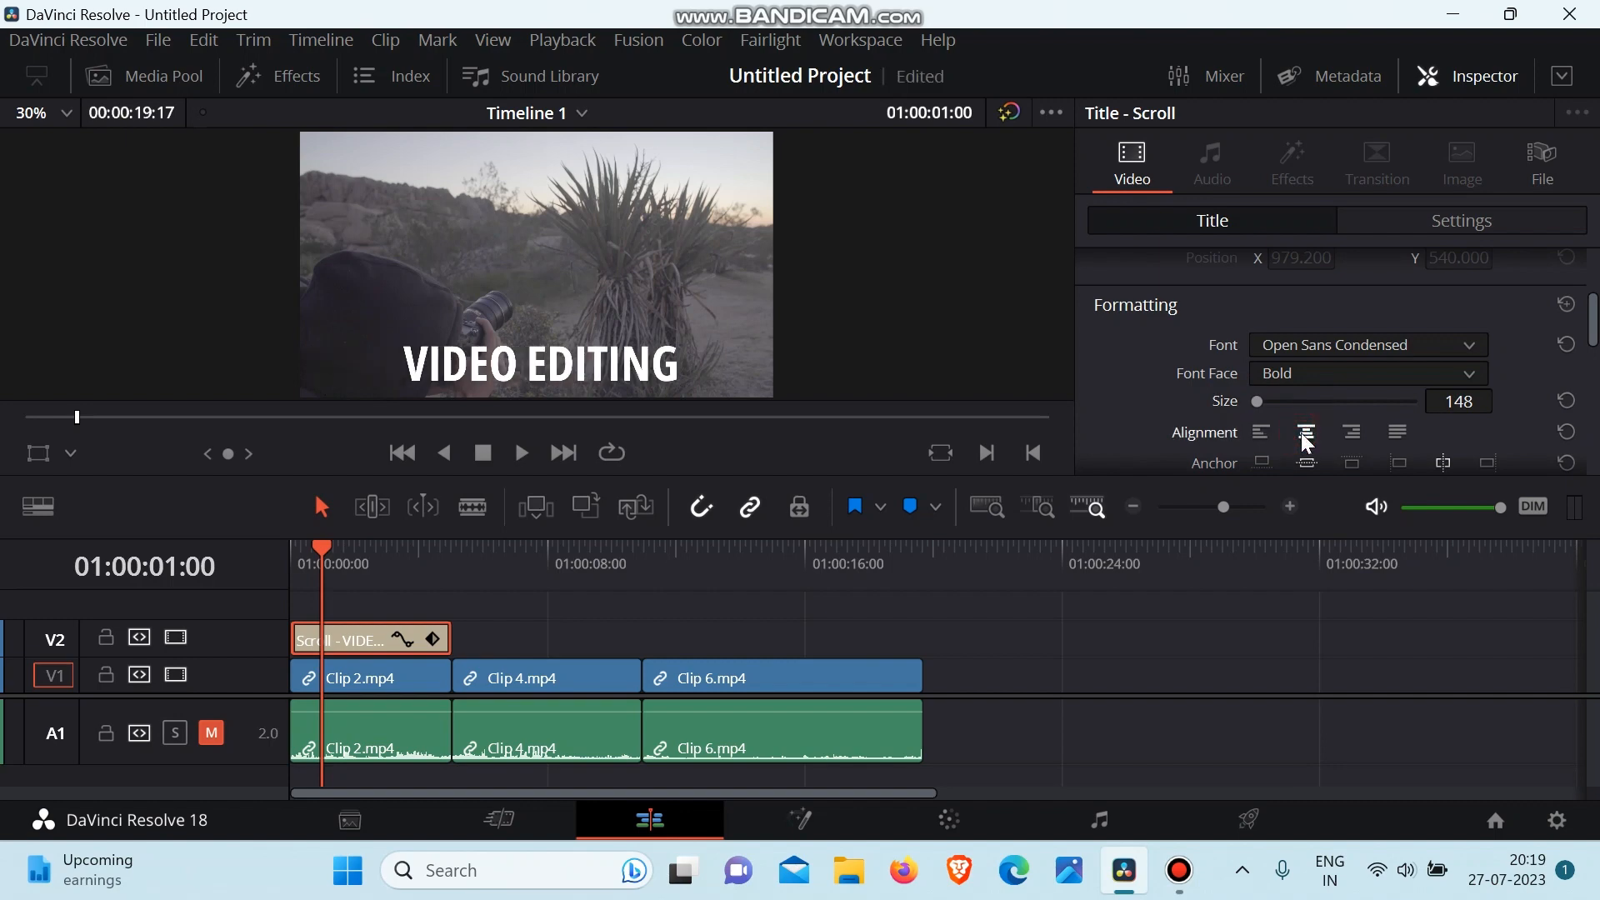
Step: Change the title's text color to pale yellow, #ffffa6
{"action": "scroll", "coordinate": [1305, 450], "scroll_direction": "down", "scroll_amount": 3}
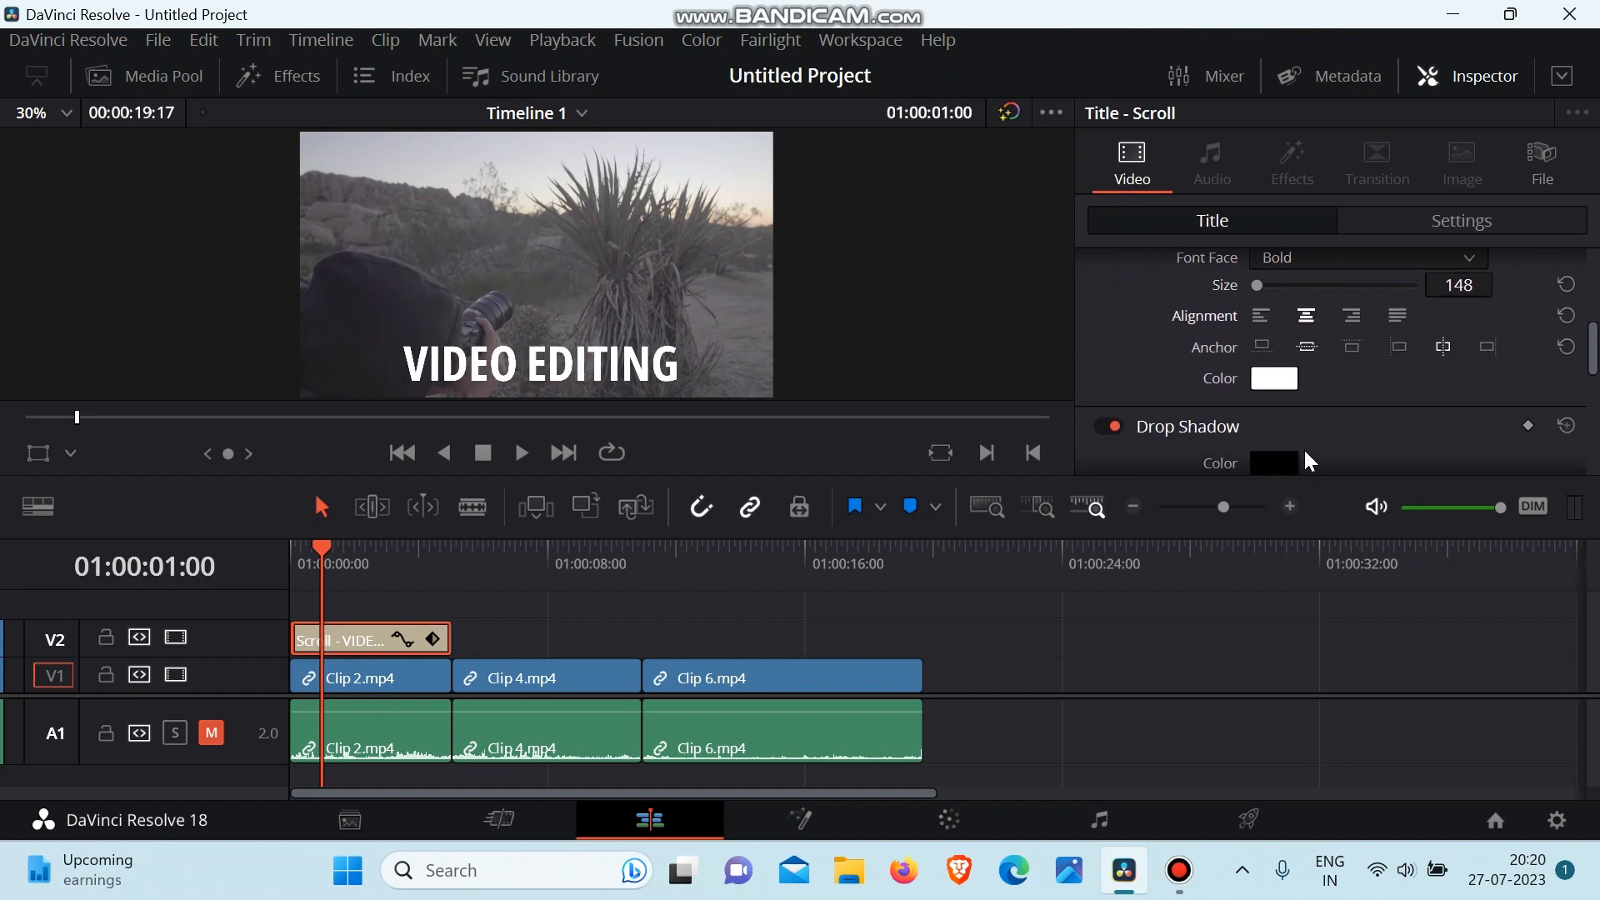
{"action": "left_click", "coordinate": [1274, 377]}
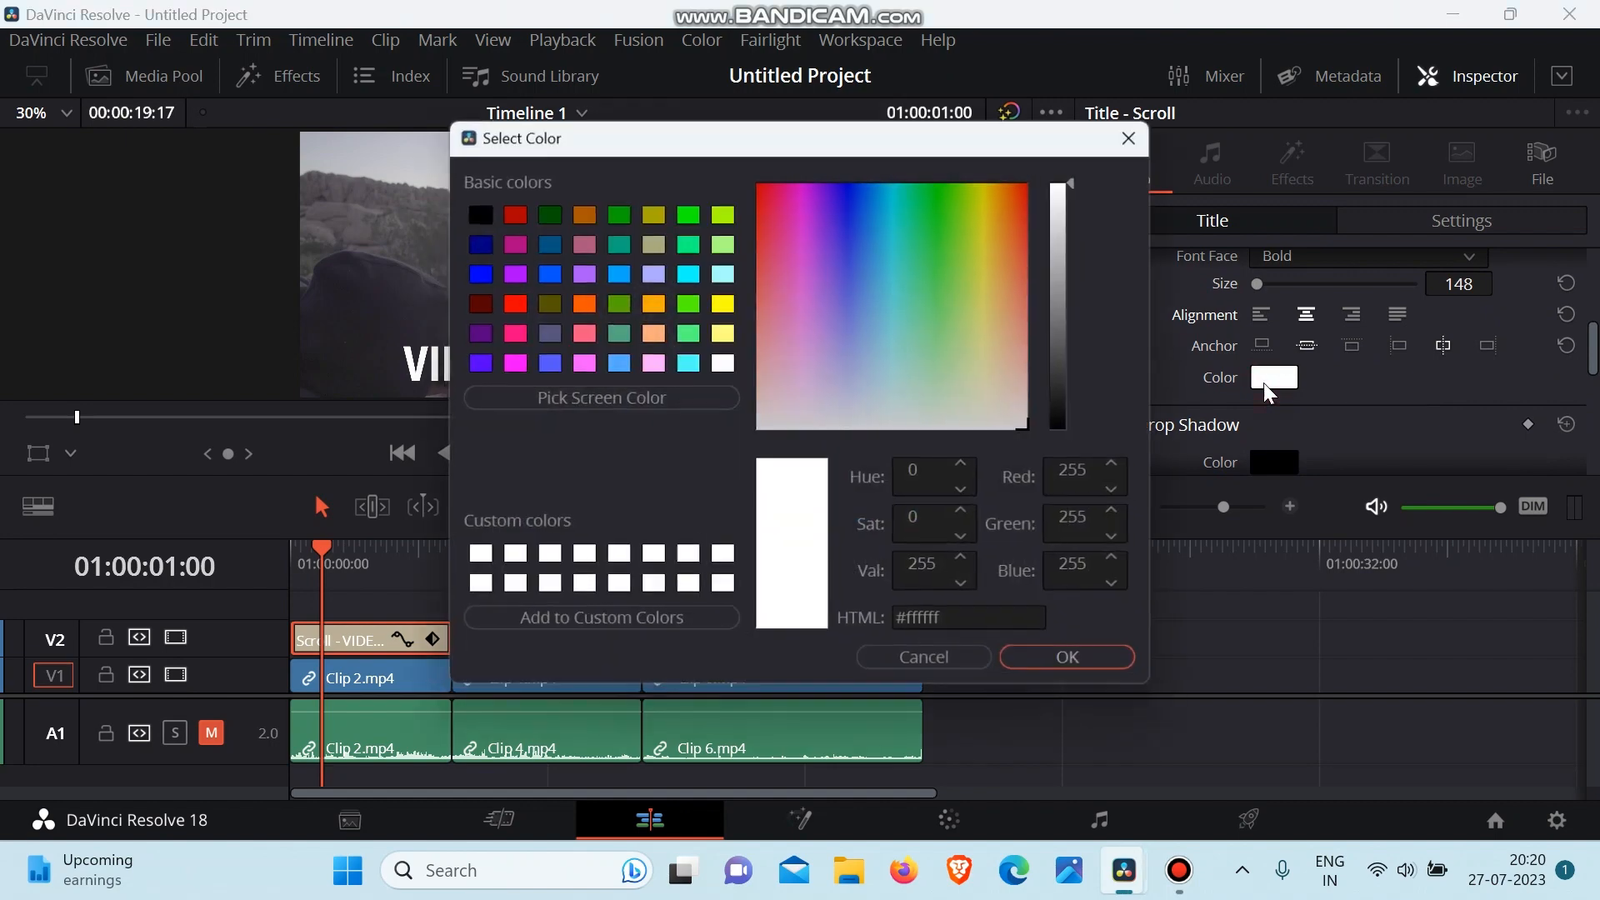
{"action": "left_click", "coordinate": [974, 314]}
{"action": "left_click_drag", "start_coordinate": [944, 294], "coordinate": [986, 344]}
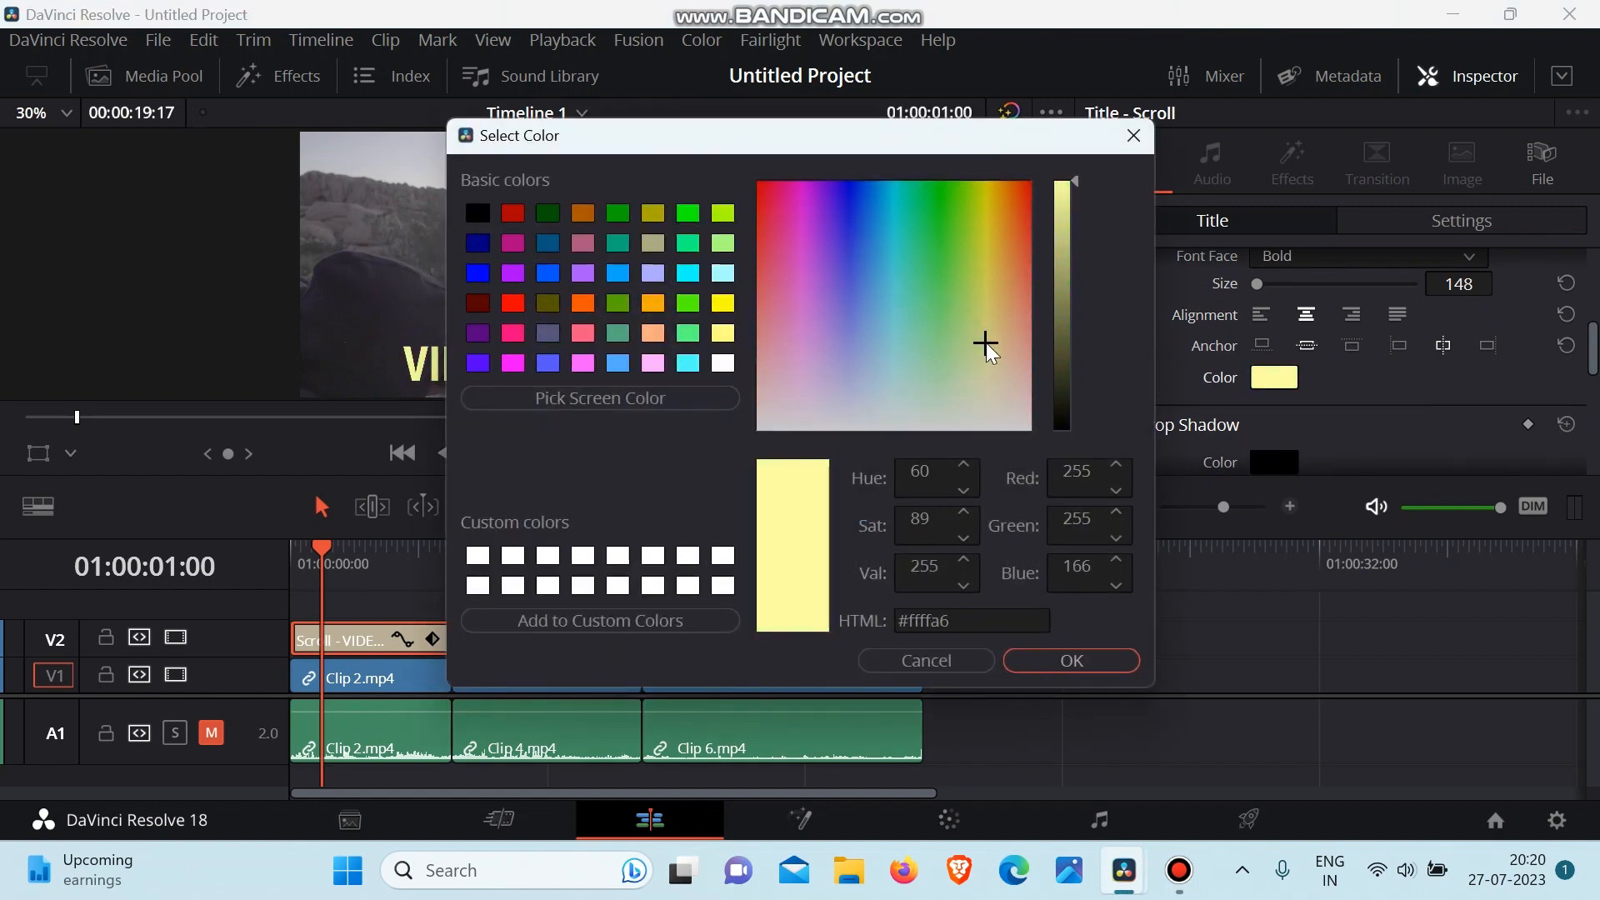
{"action": "left_click", "coordinate": [1058, 663]}
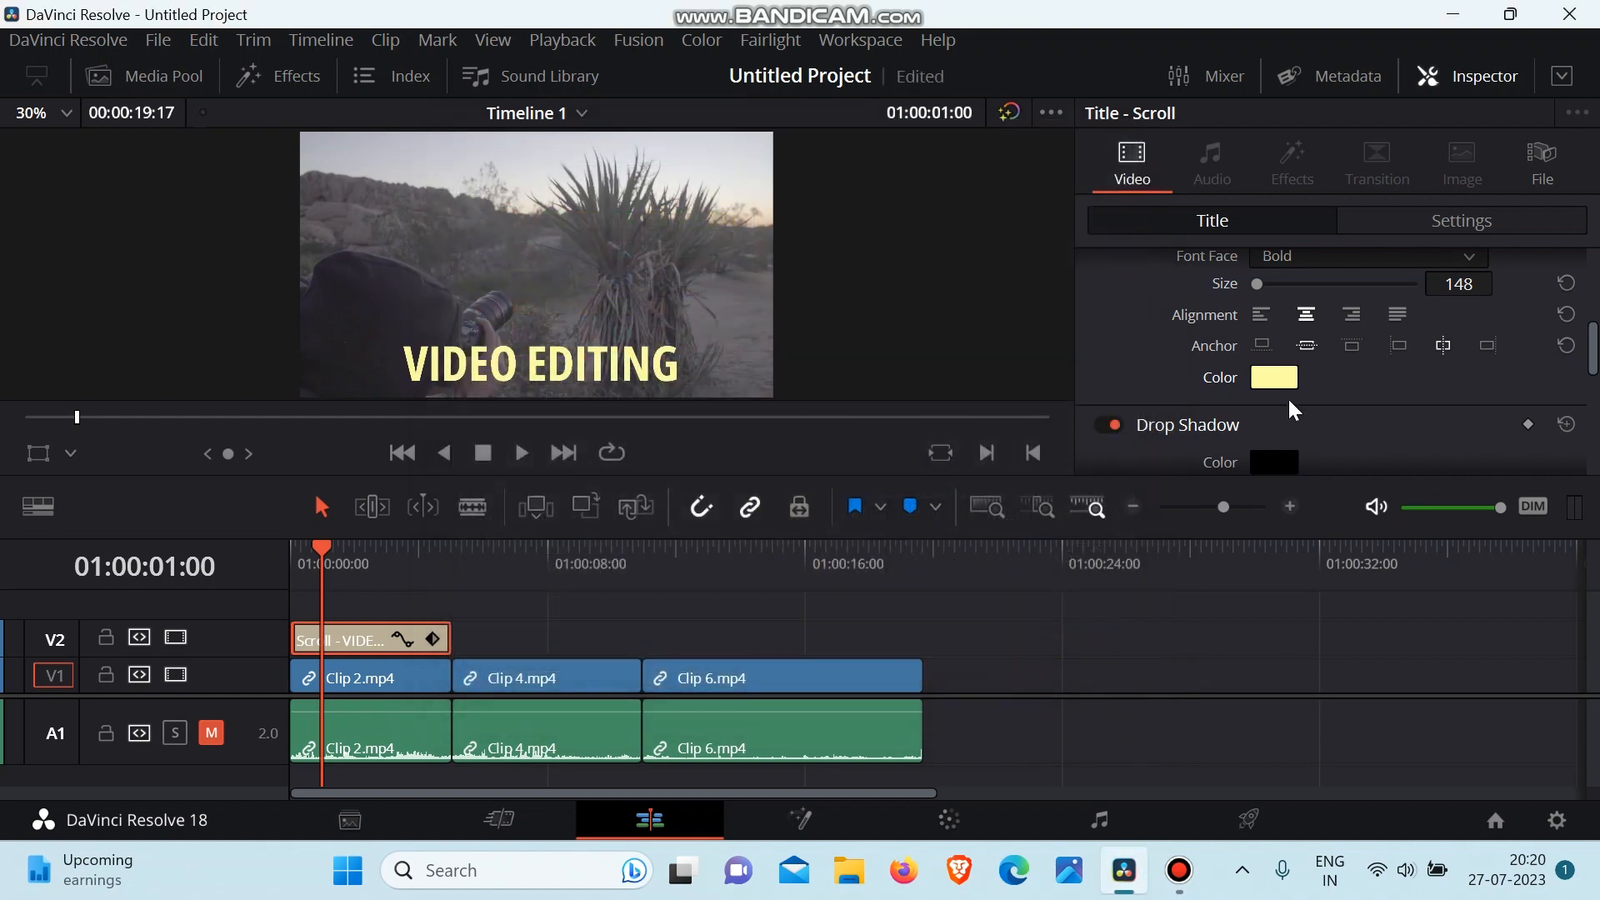
Step: Set the title's drop shadow to blur 100, opacity 100 and an X offset of 14
{"action": "scroll", "coordinate": [1287, 397], "scroll_direction": "down", "scroll_amount": 1}
{"action": "scroll", "coordinate": [1282, 442], "scroll_direction": "down", "scroll_amount": 4}
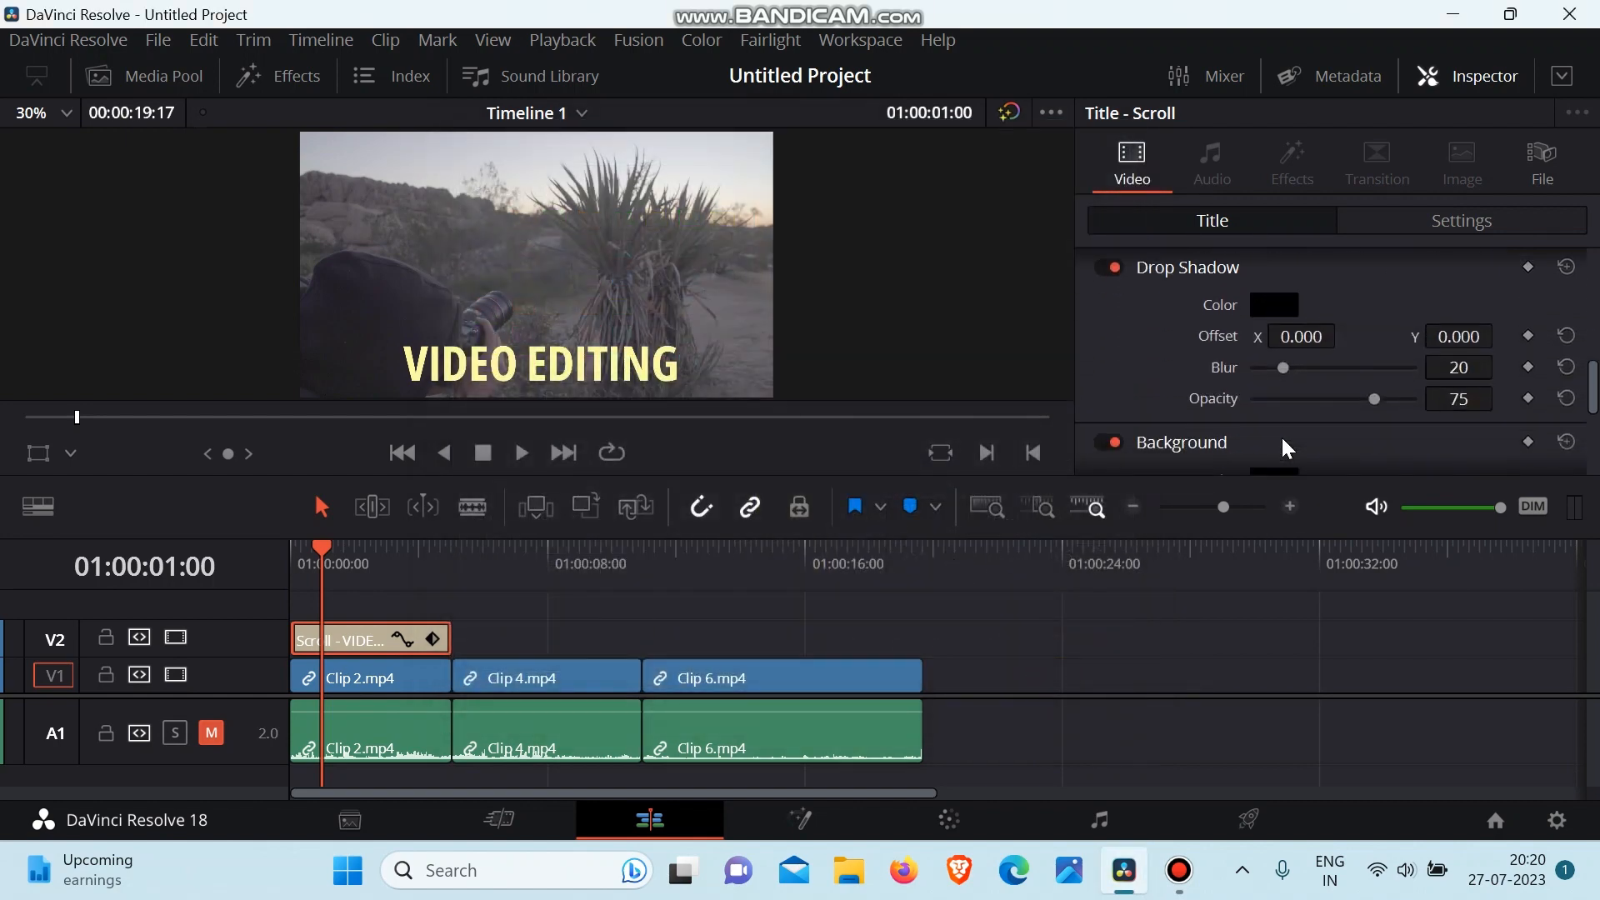
{"action": "left_click_drag", "start_coordinate": [1288, 365], "coordinate": [1500, 393]}
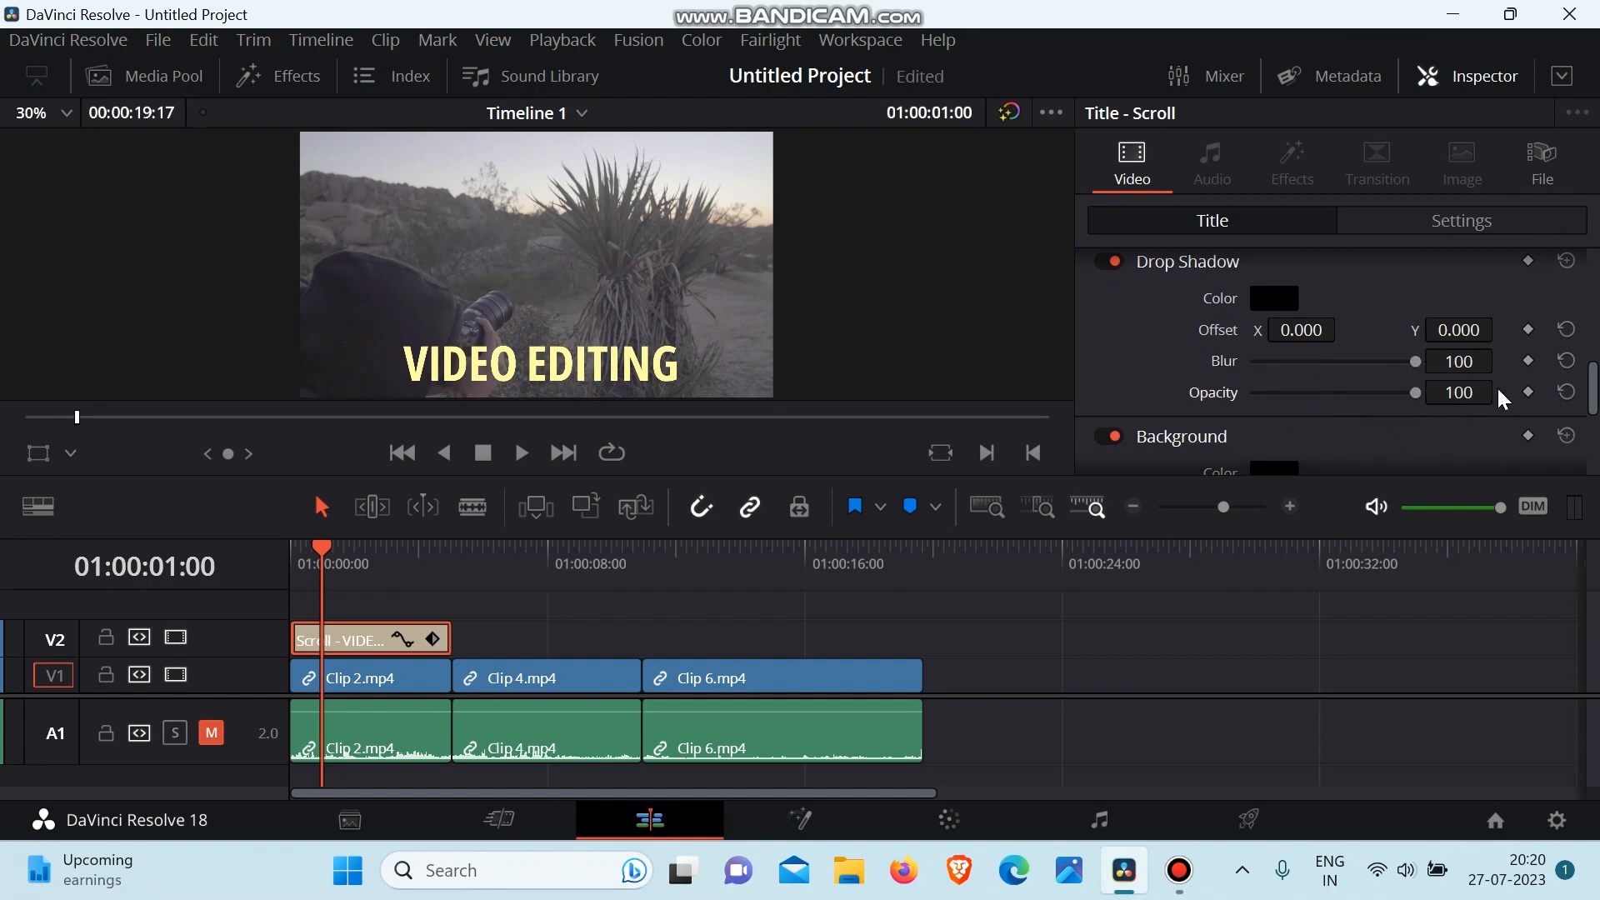
{"action": "left_click_drag", "start_coordinate": [1295, 331], "coordinate": [1319, 331]}
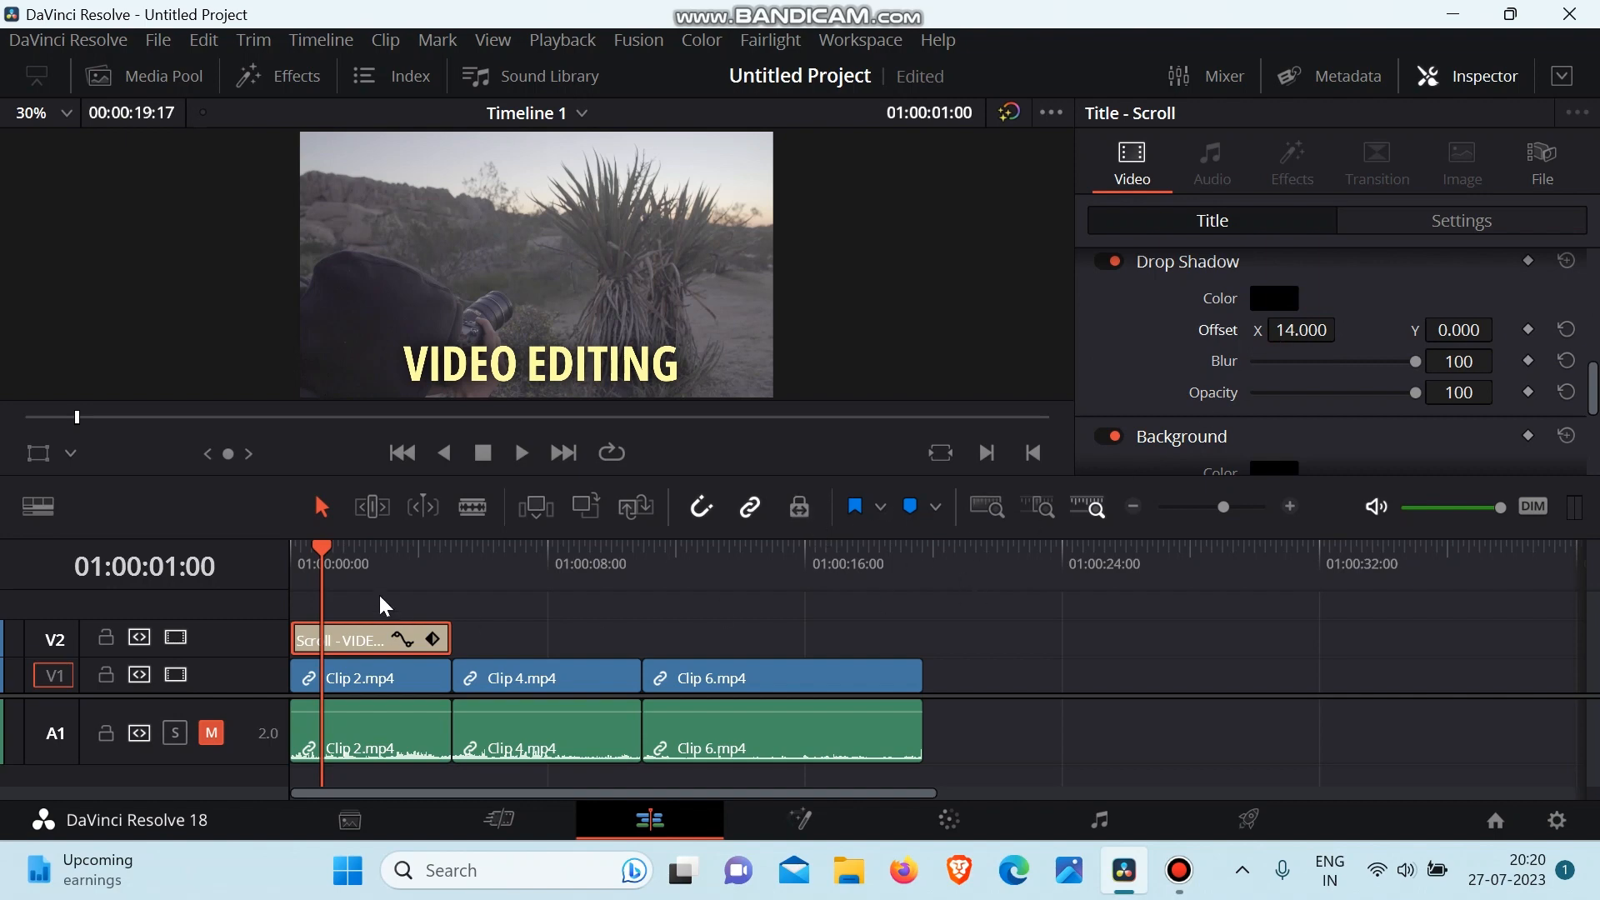
Step: Play the timeline from the start through the end of the scroll title to preview the restyled text
{"action": "left_click_drag", "start_coordinate": [329, 553], "coordinate": [243, 563]}
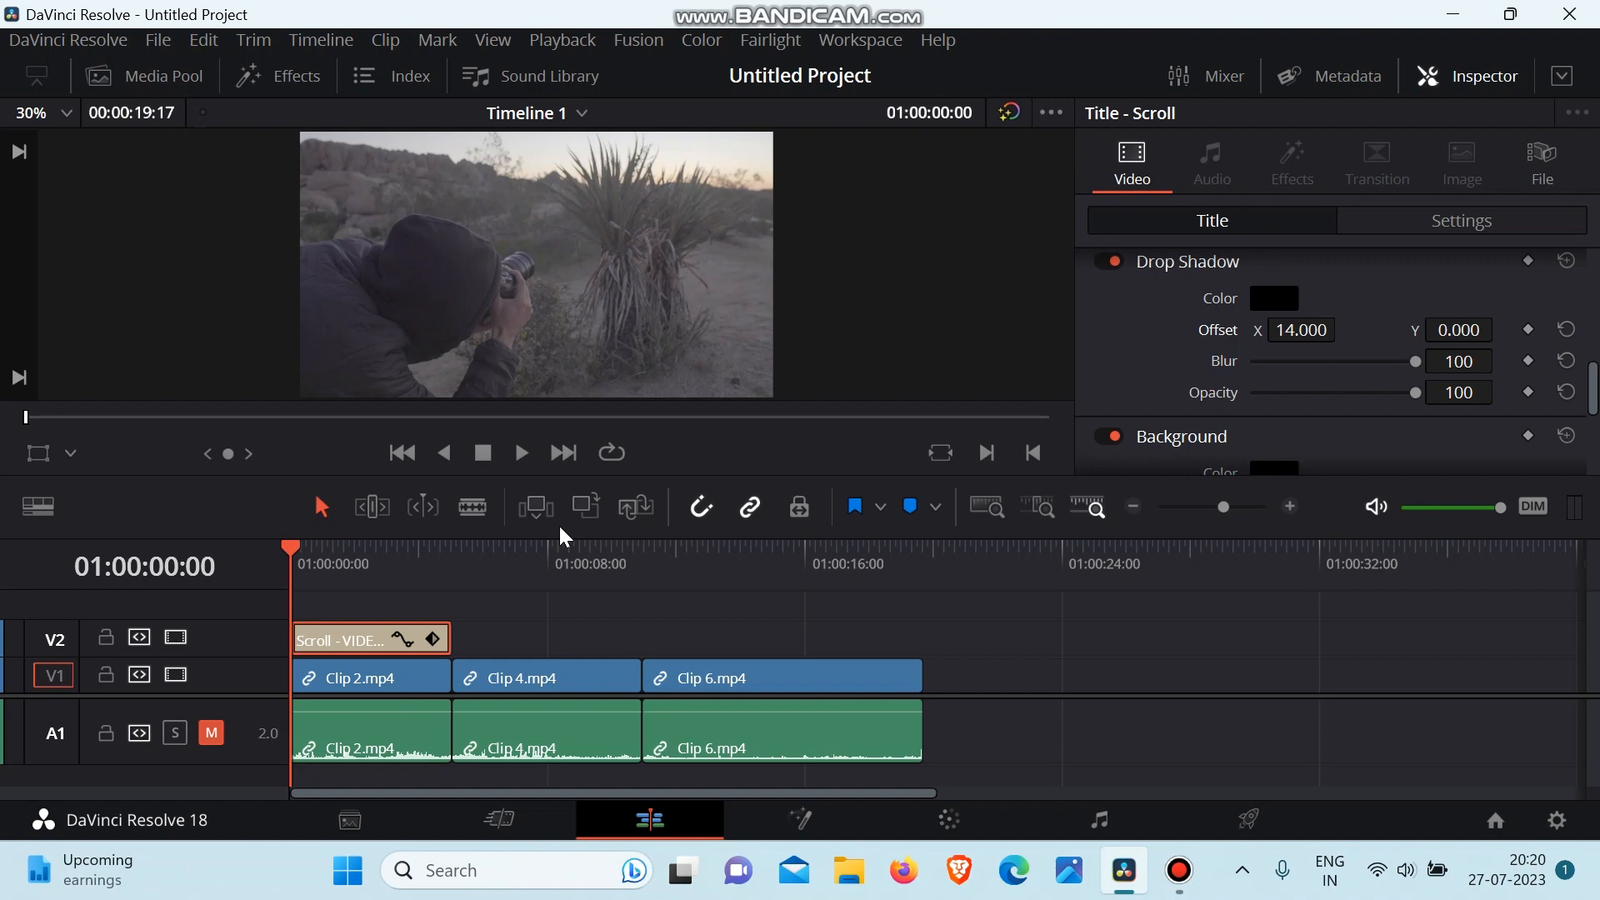
{"action": "key", "text": "space"}
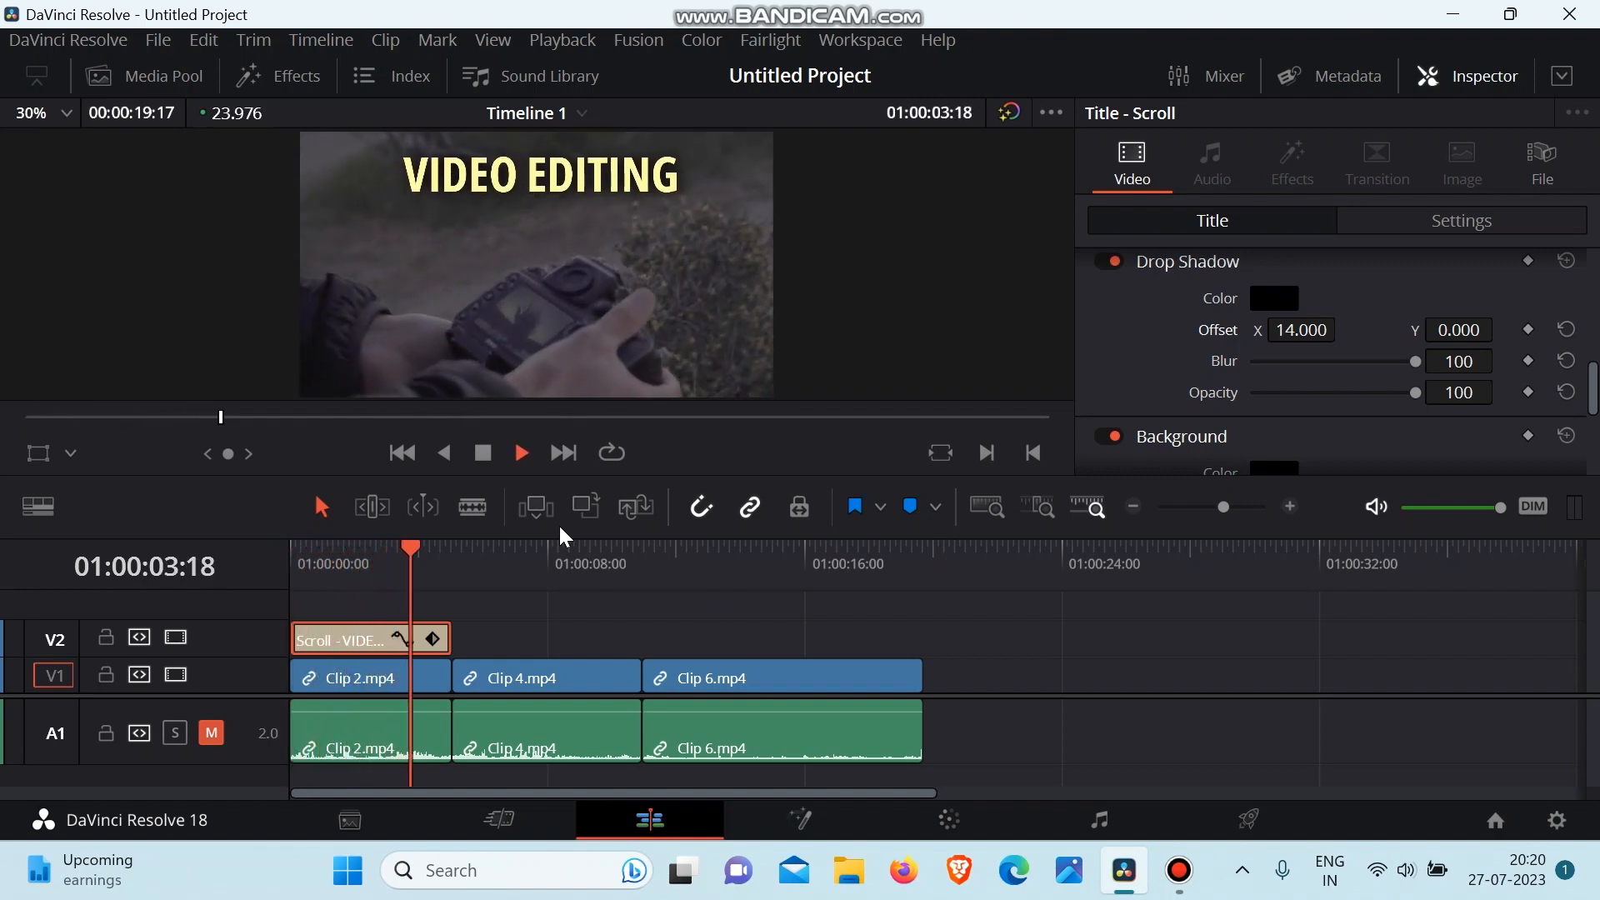
{"action": "key", "text": "space"}
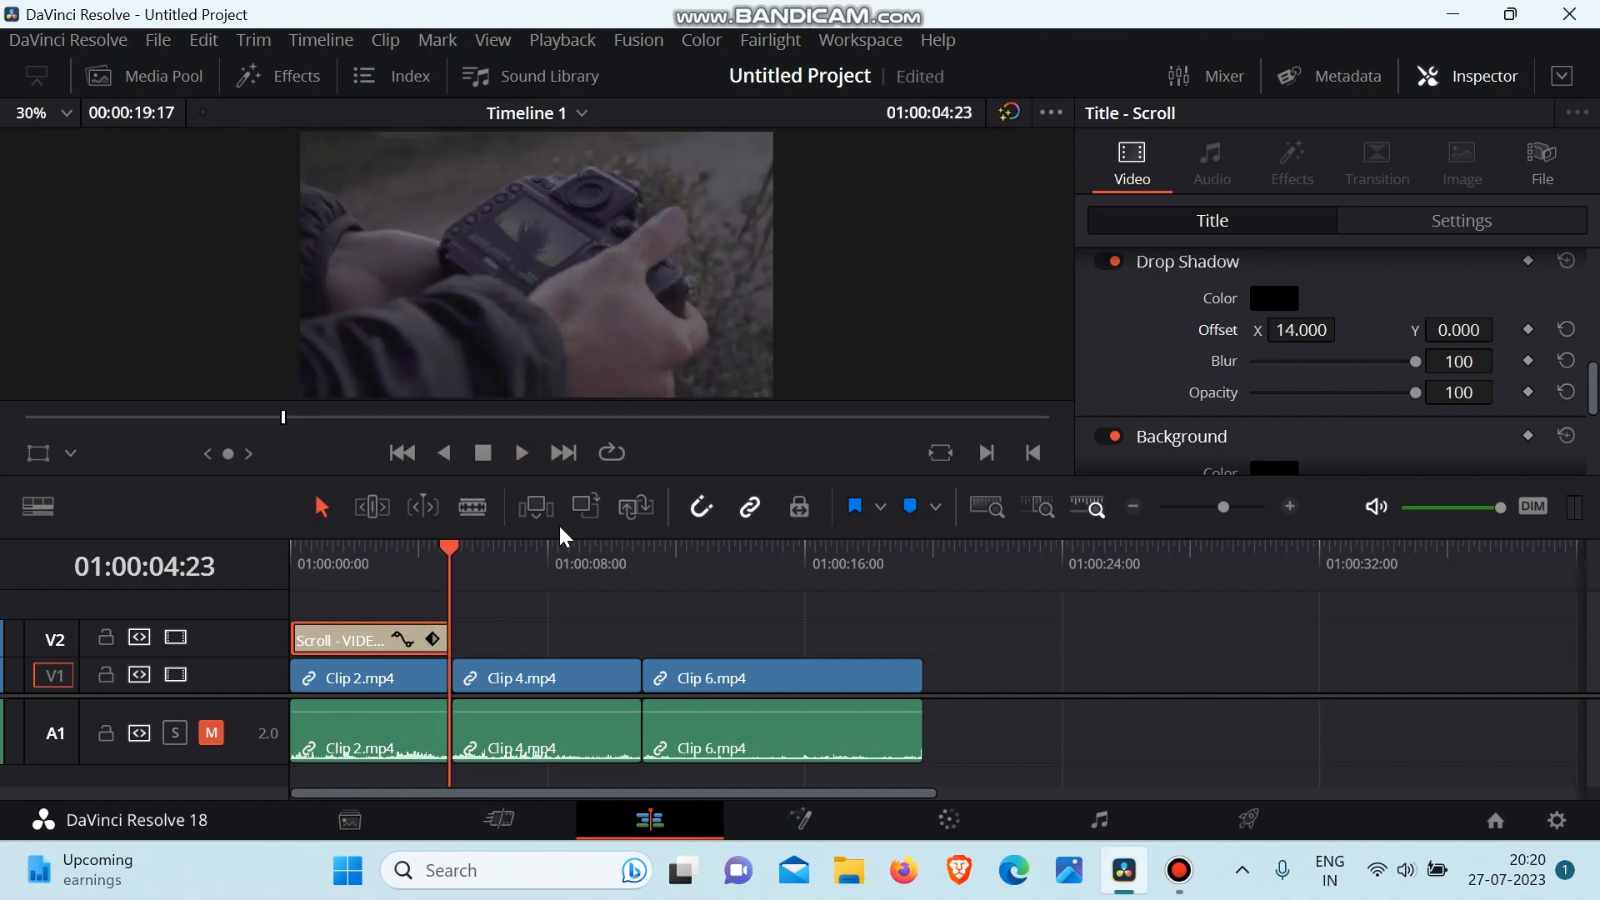
Step: With the playhead at 01:00:01:12, set the title background's outline width to 7 and save the project
{"action": "scroll", "coordinate": [1255, 371], "scroll_direction": "down", "scroll_amount": 2}
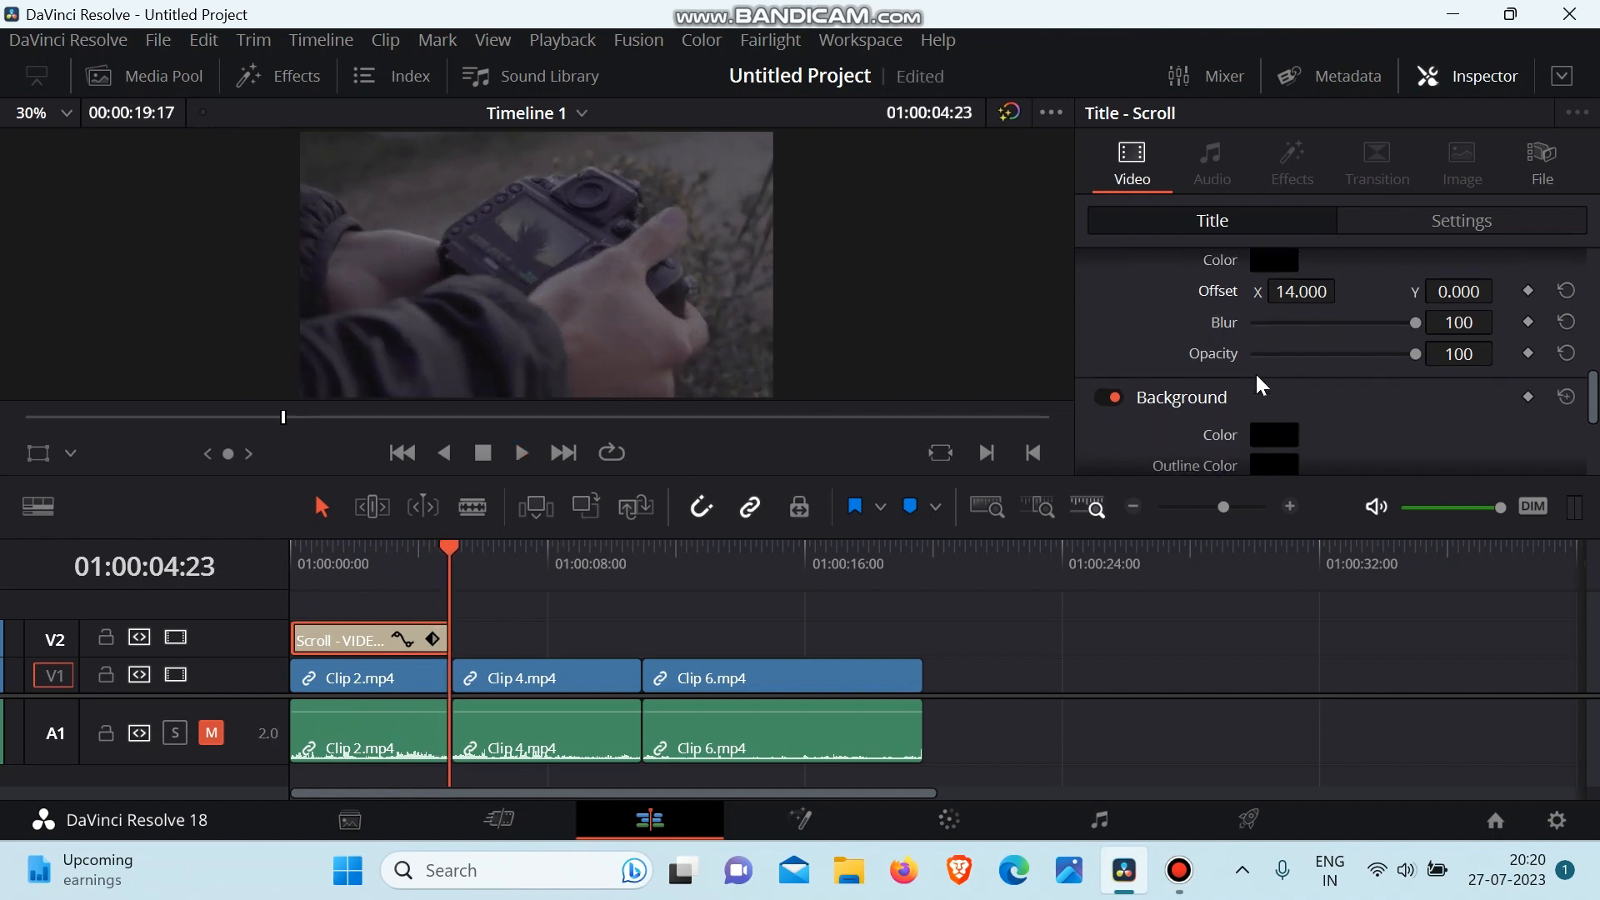
{"action": "mouse_move", "coordinate": [354, 567]}
{"action": "left_mouse_down"}
{"action": "mouse_move", "coordinate": [265, 572]}
{"action": "mouse_move", "coordinate": [338, 567]}
{"action": "left_mouse_up"}
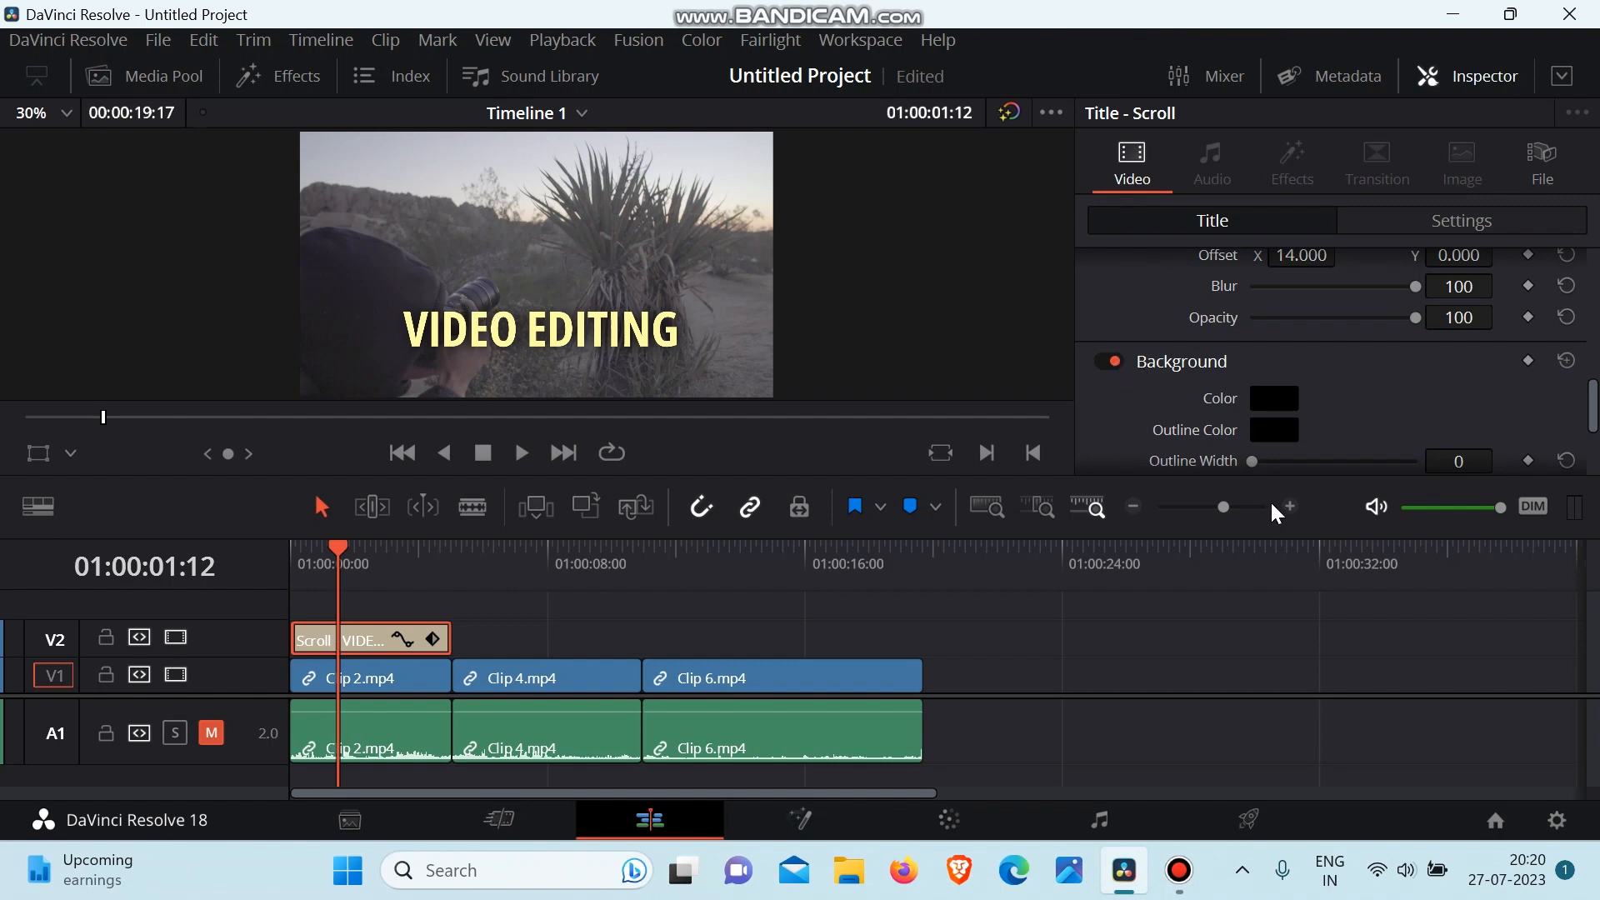
{"action": "scroll", "coordinate": [1184, 392], "scroll_direction": "down", "scroll_amount": 2}
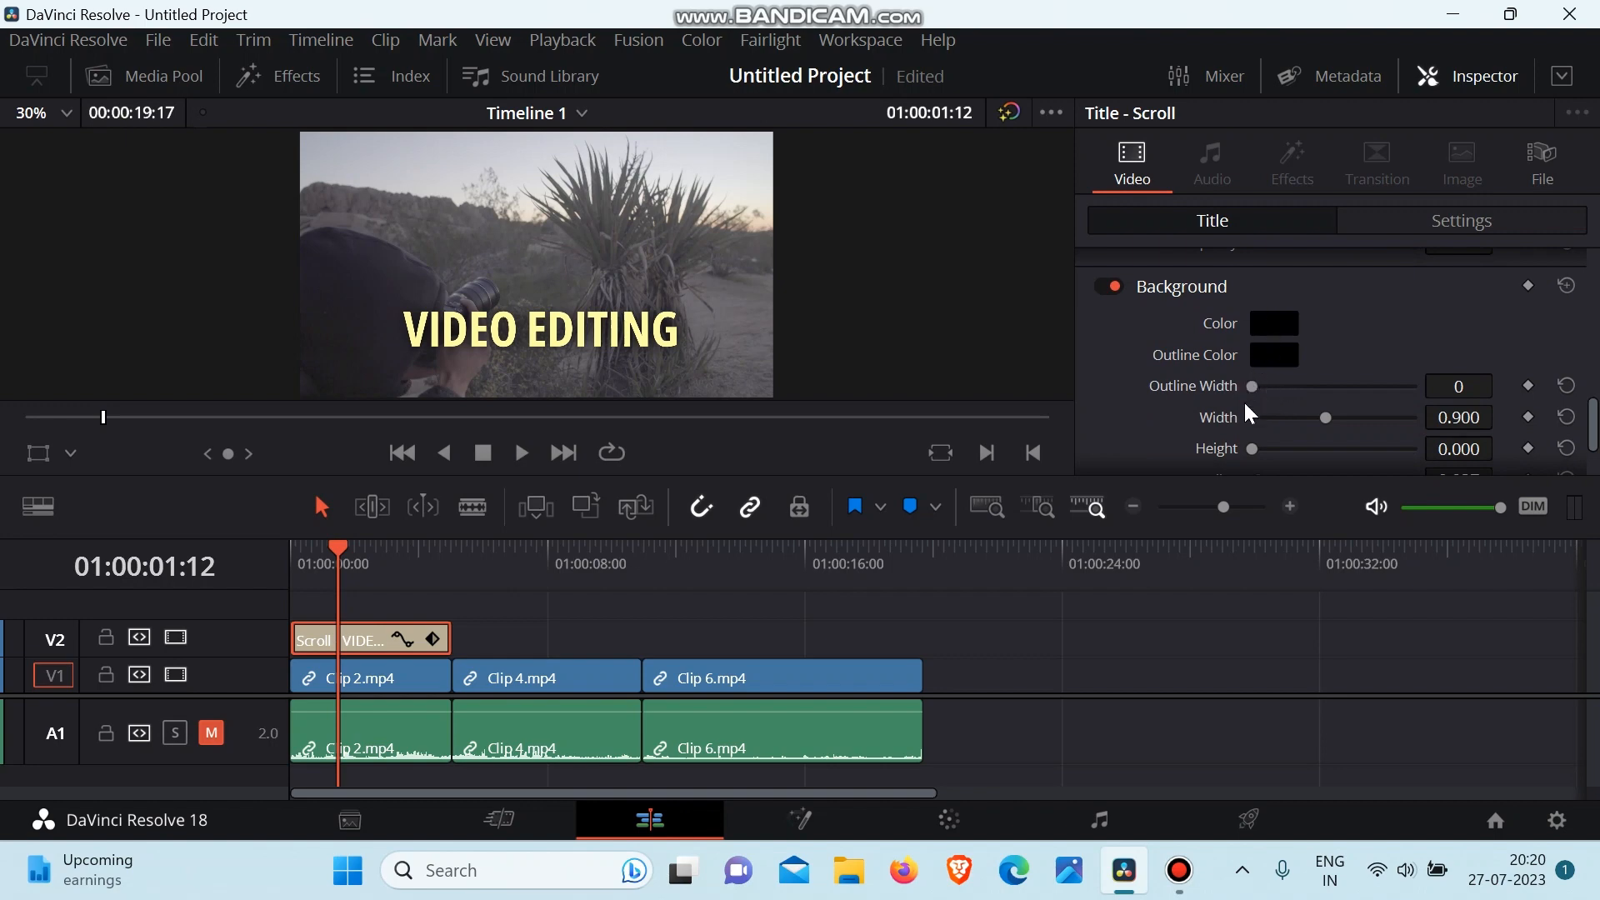
{"action": "left_click_drag", "start_coordinate": [1252, 387], "coordinate": [1284, 387]}
{"action": "key", "text": "ctrl+s"}
{"action": "mouse_move", "coordinate": [1180, 869]}
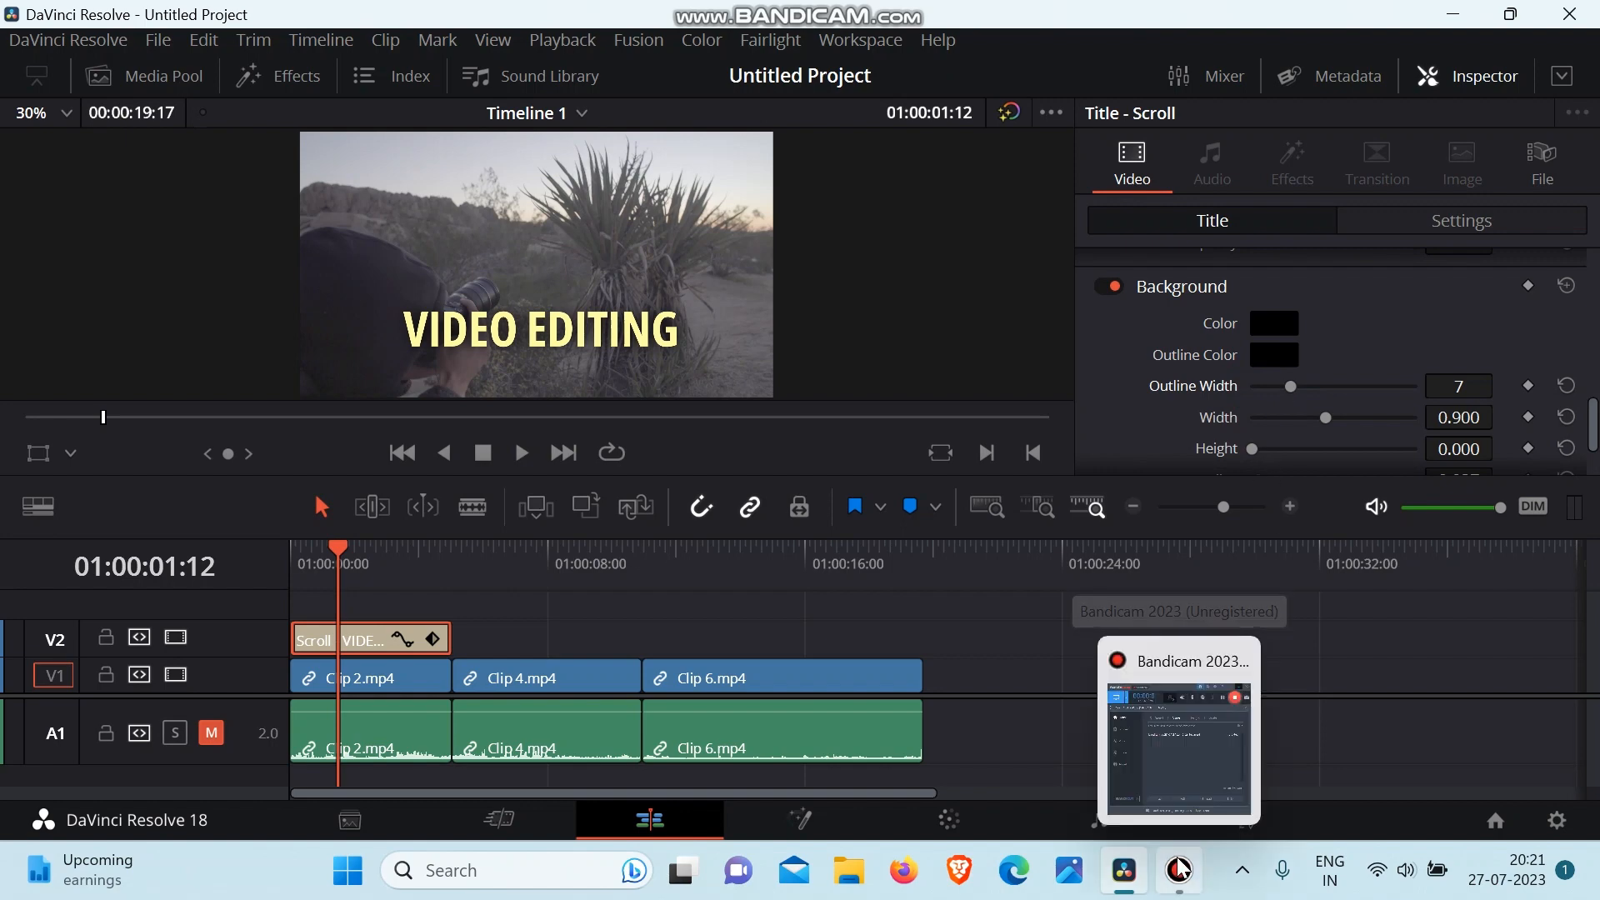
{"action": "left_click", "coordinate": [1172, 729]}
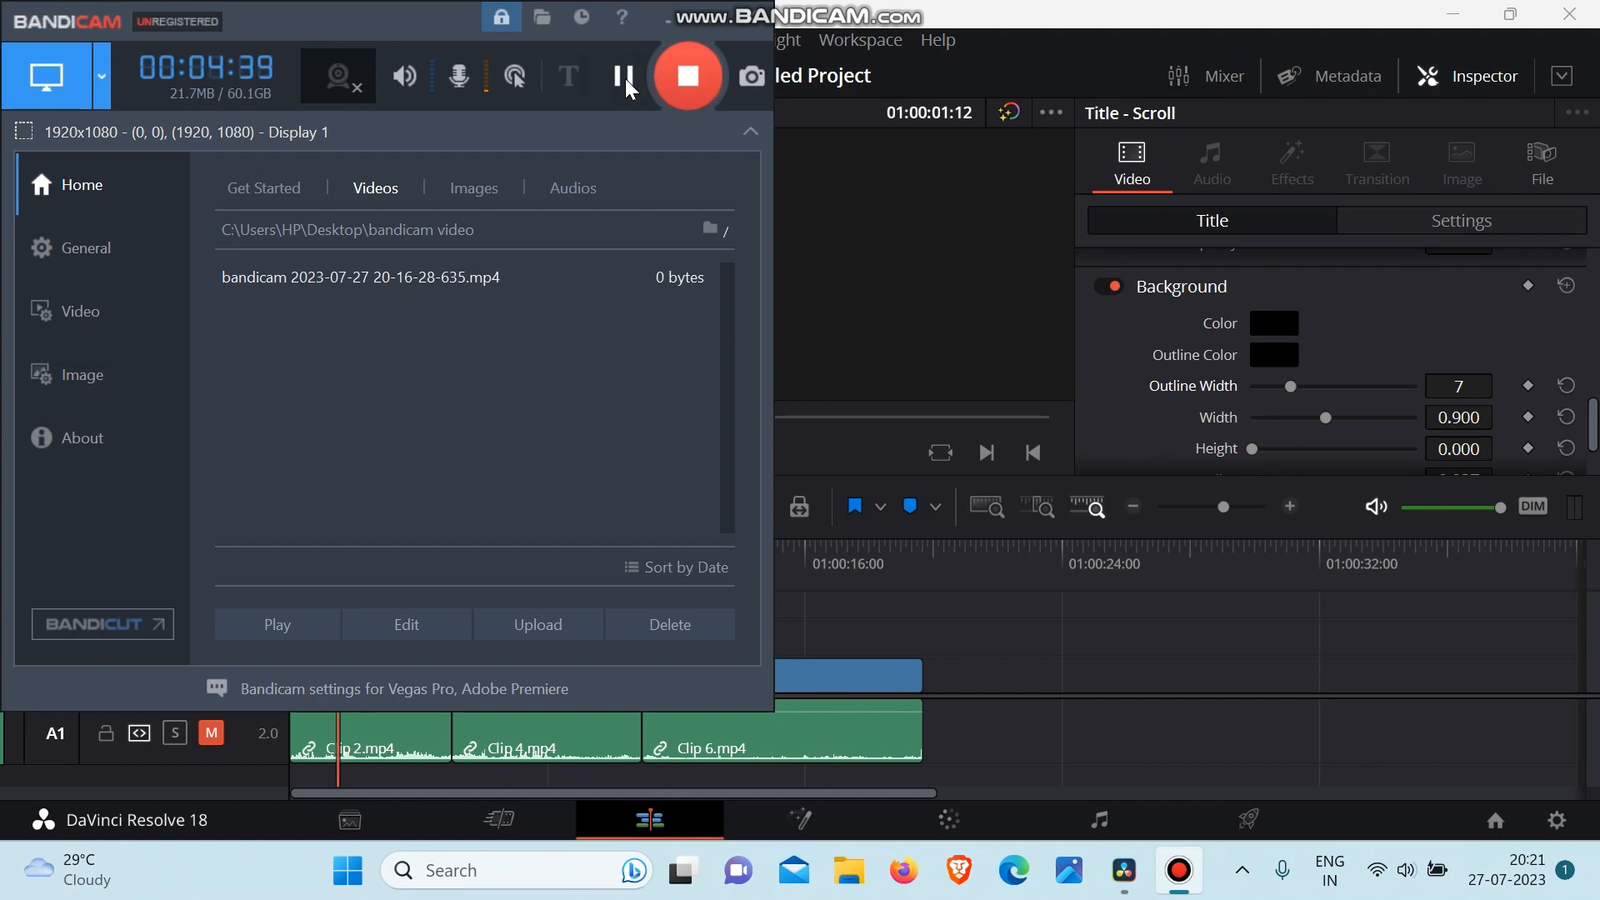
{"action": "left_click", "coordinate": [706, 25]}
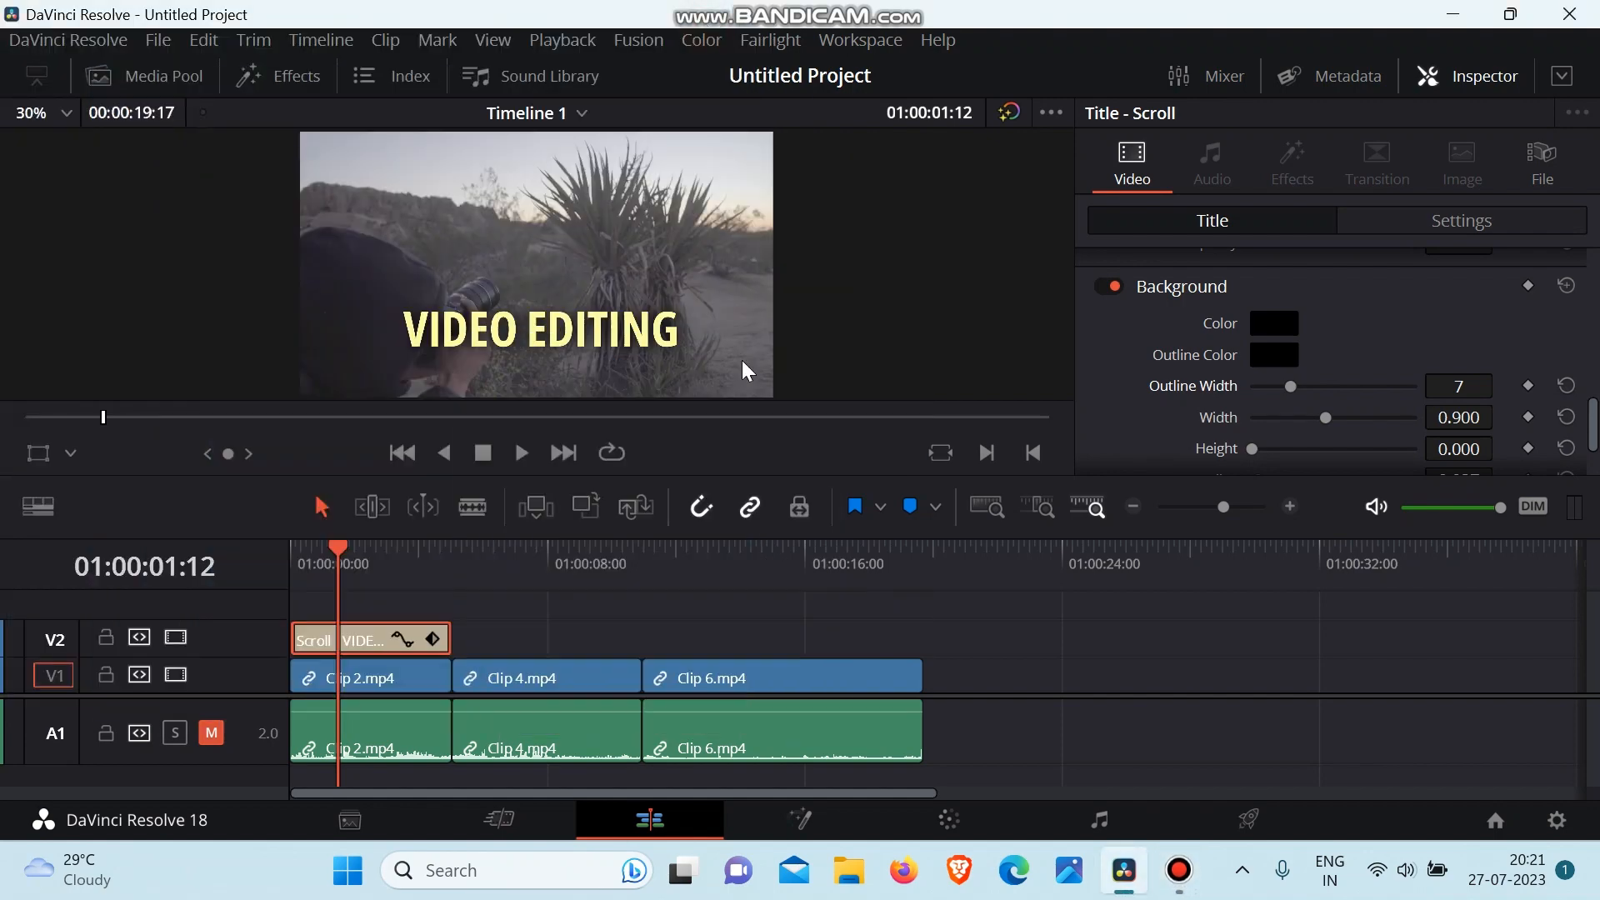
Step: With the playhead at 01:00:01:23, set the title background's outline width to 11, width to 1.618 and height to 0.214
{"action": "left_click_drag", "start_coordinate": [330, 541], "coordinate": [353, 567]}
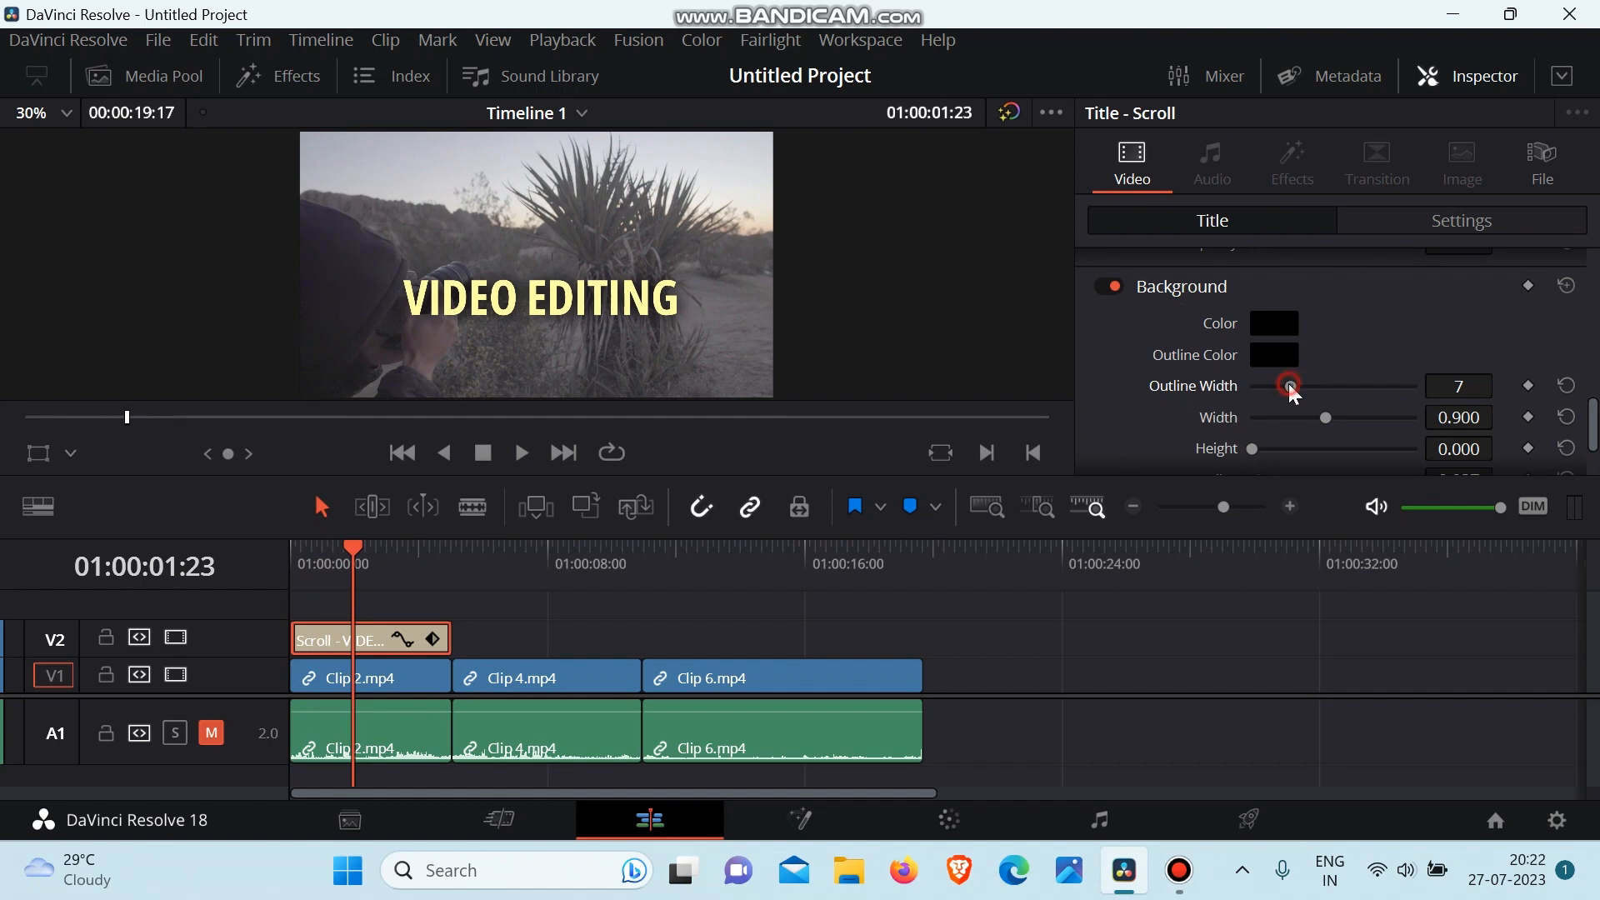
{"action": "left_click_drag", "start_coordinate": [1291, 388], "coordinate": [1352, 419]}
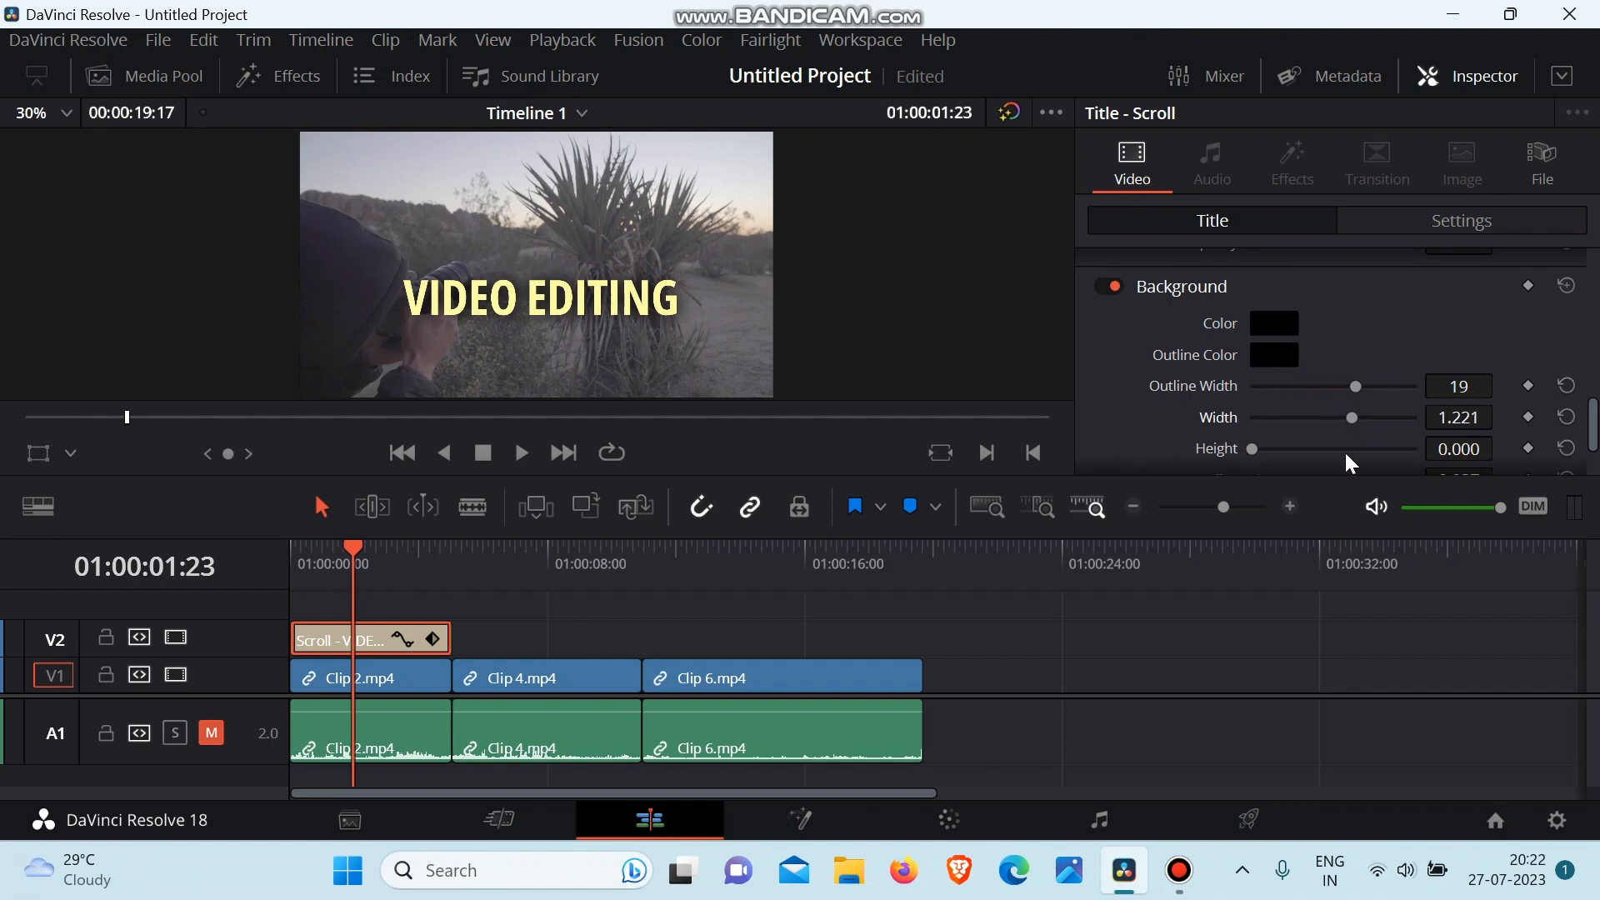
{"action": "left_click_drag", "start_coordinate": [1248, 448], "coordinate": [1267, 448]}
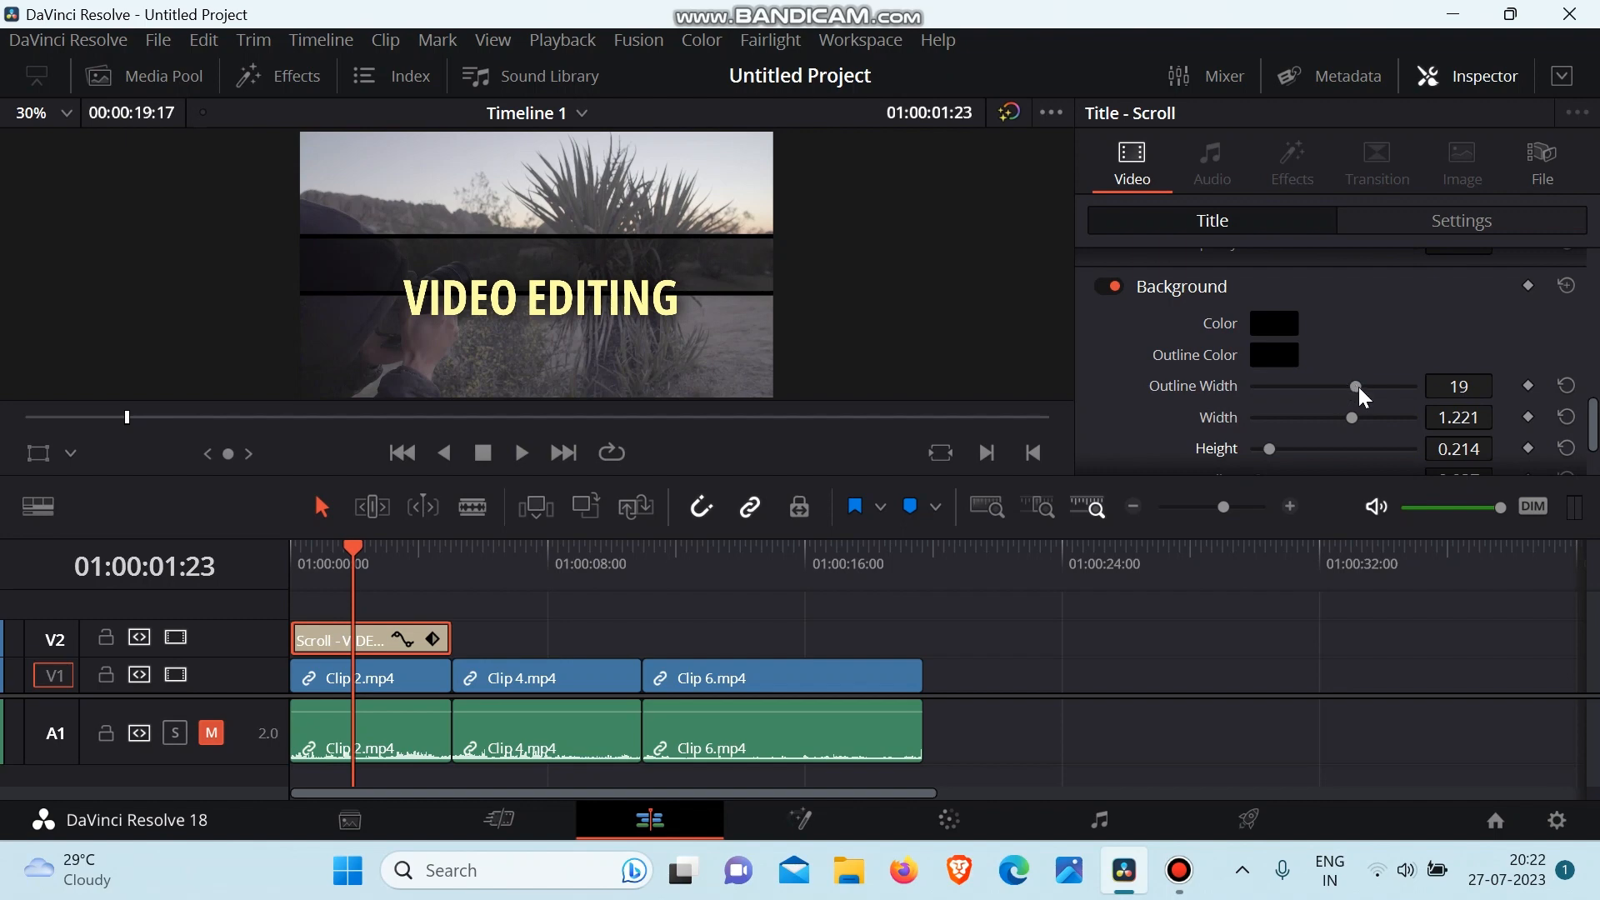
{"action": "left_click_drag", "start_coordinate": [1359, 387], "coordinate": [1383, 423]}
{"action": "scroll", "coordinate": [1340, 428], "scroll_direction": "down", "scroll_amount": 1}
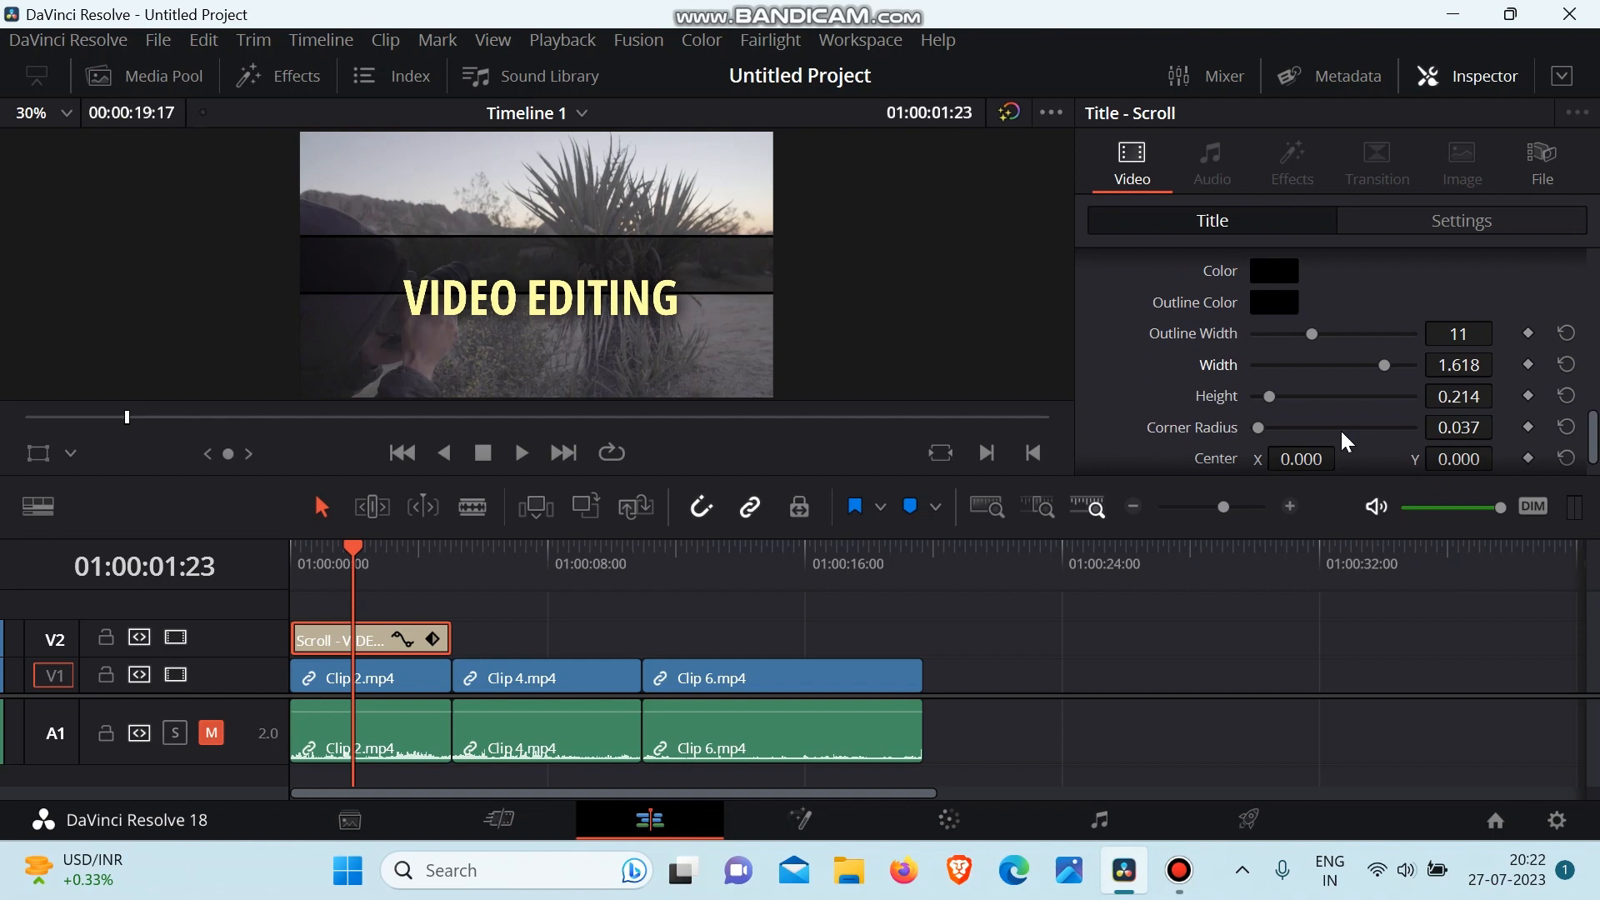
Step: Set the title background's center to X 50 and Y -132, and its opacity to 34
{"action": "scroll", "coordinate": [1340, 429], "scroll_direction": "down", "scroll_amount": 1}
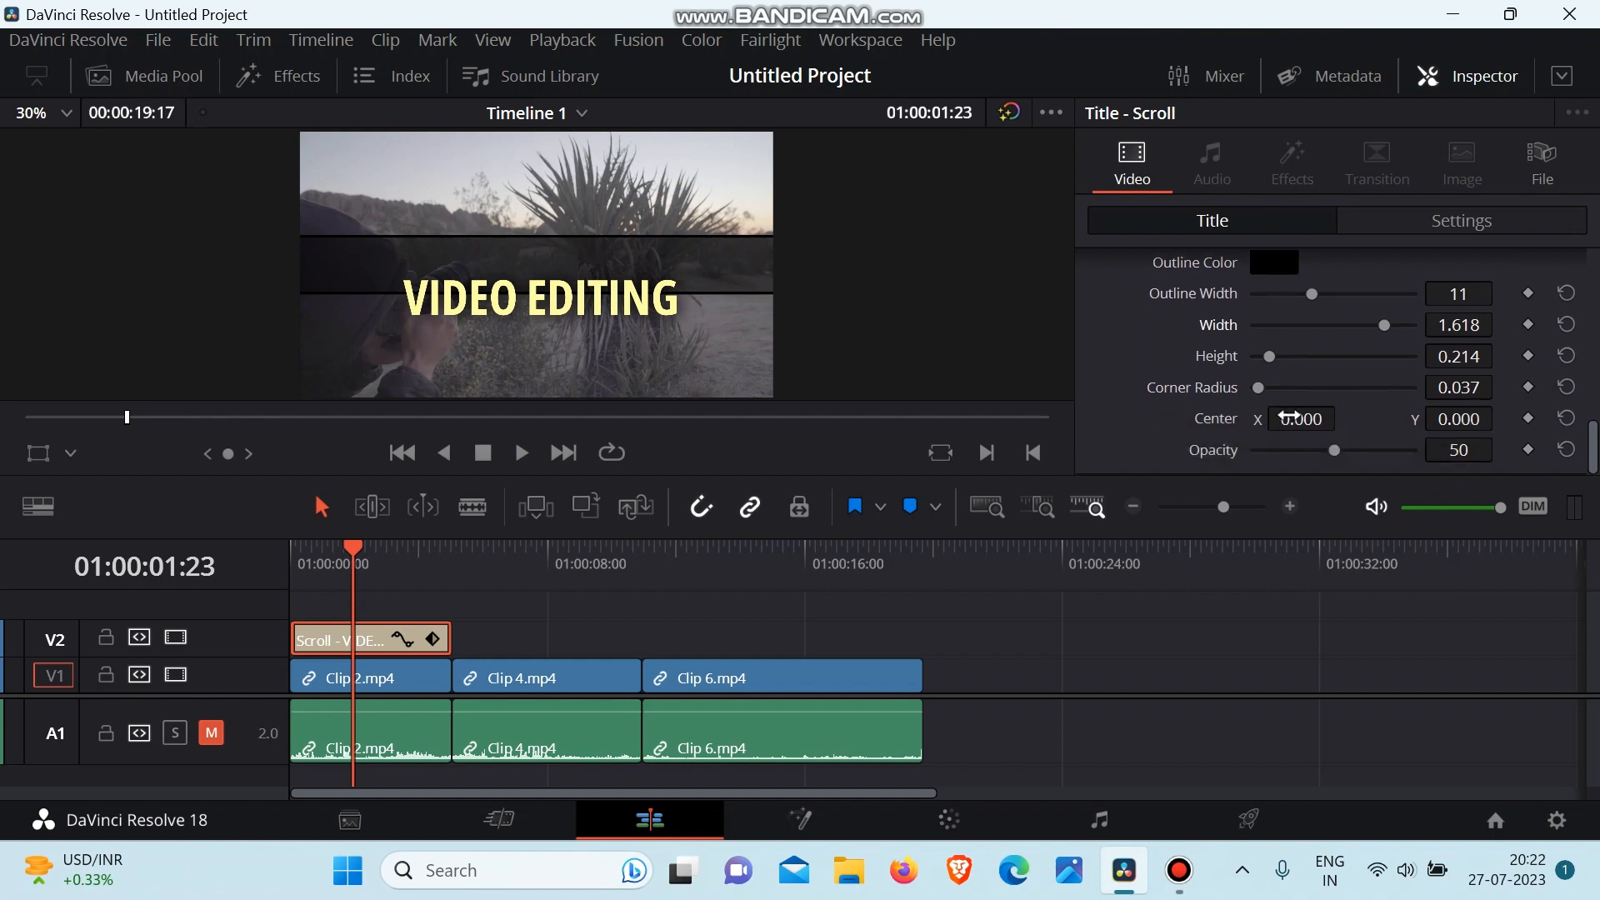
{"action": "left_click_drag", "start_coordinate": [1298, 420], "coordinate": [1339, 419]}
{"action": "left_click_drag", "start_coordinate": [1437, 419], "coordinate": [1399, 419]}
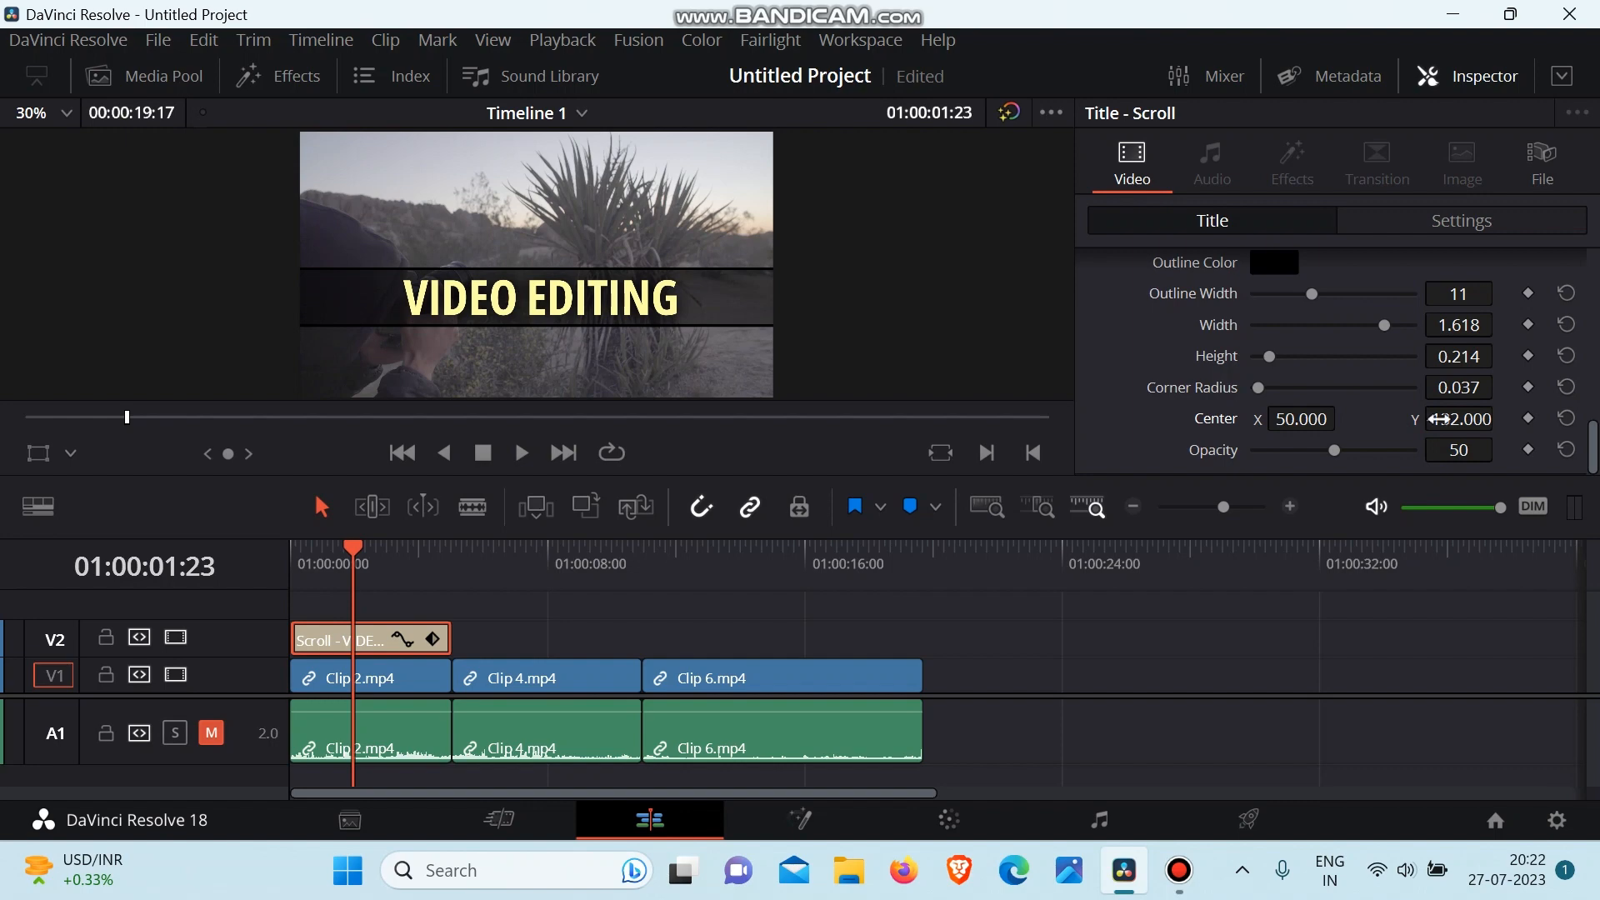
{"action": "mouse_move", "coordinate": [1336, 454]}
{"action": "left_mouse_down"}
{"action": "mouse_move", "coordinate": [1460, 465]}
{"action": "mouse_move", "coordinate": [1308, 460]}
{"action": "left_mouse_up"}
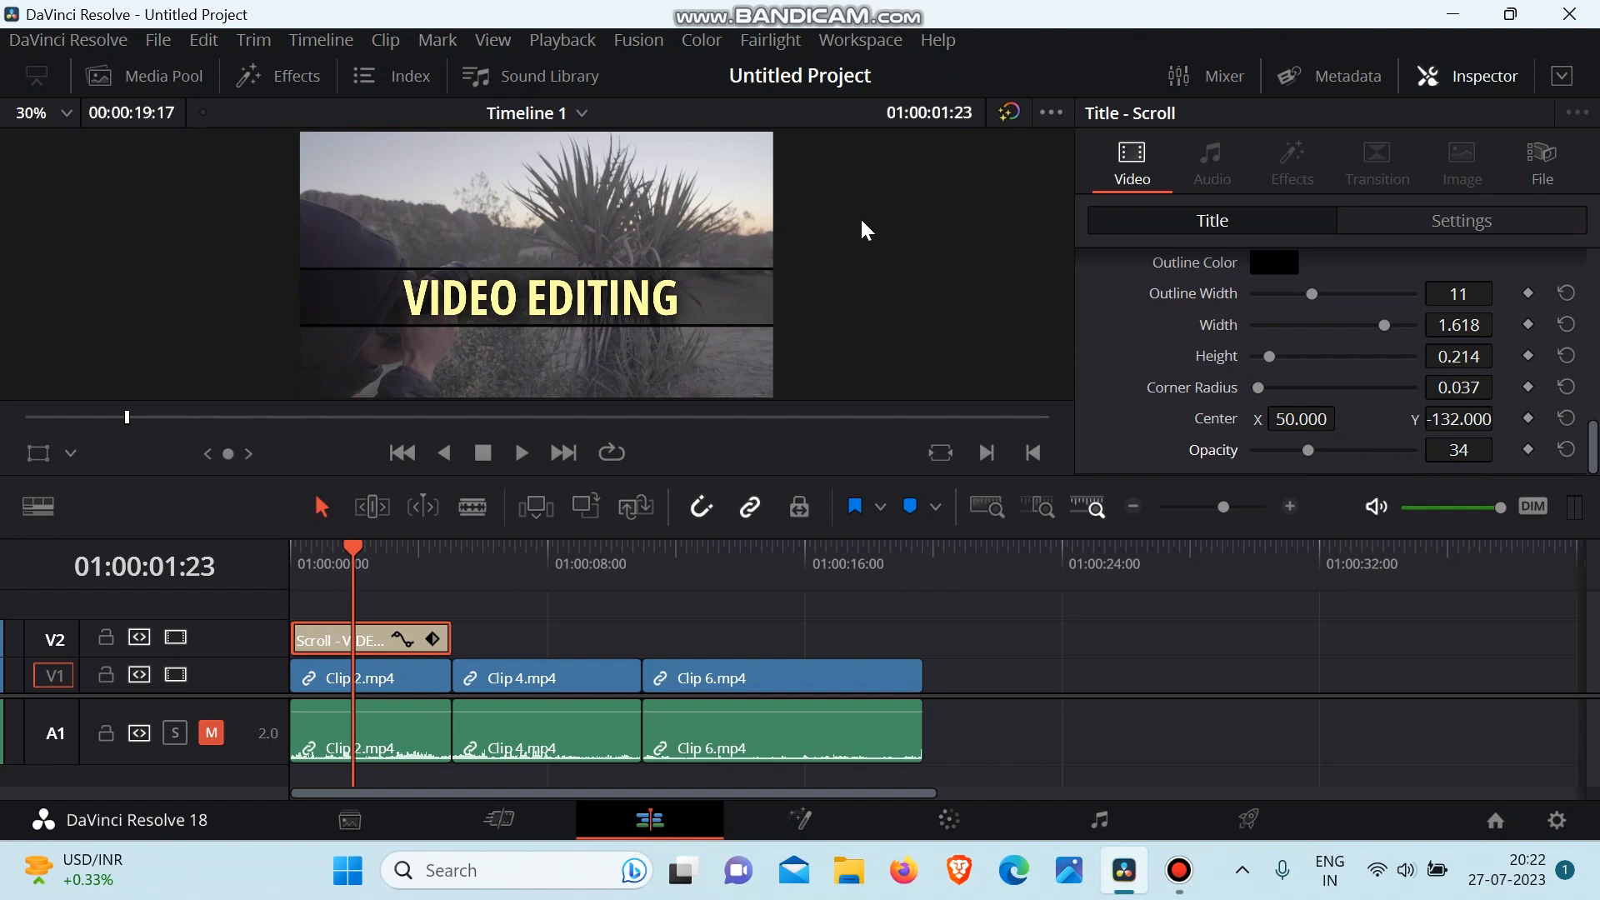
Step: Play the timeline from the start past the end of the scroll title to preview the background band
{"action": "scroll", "coordinate": [1352, 403], "scroll_direction": "up", "scroll_amount": 15}
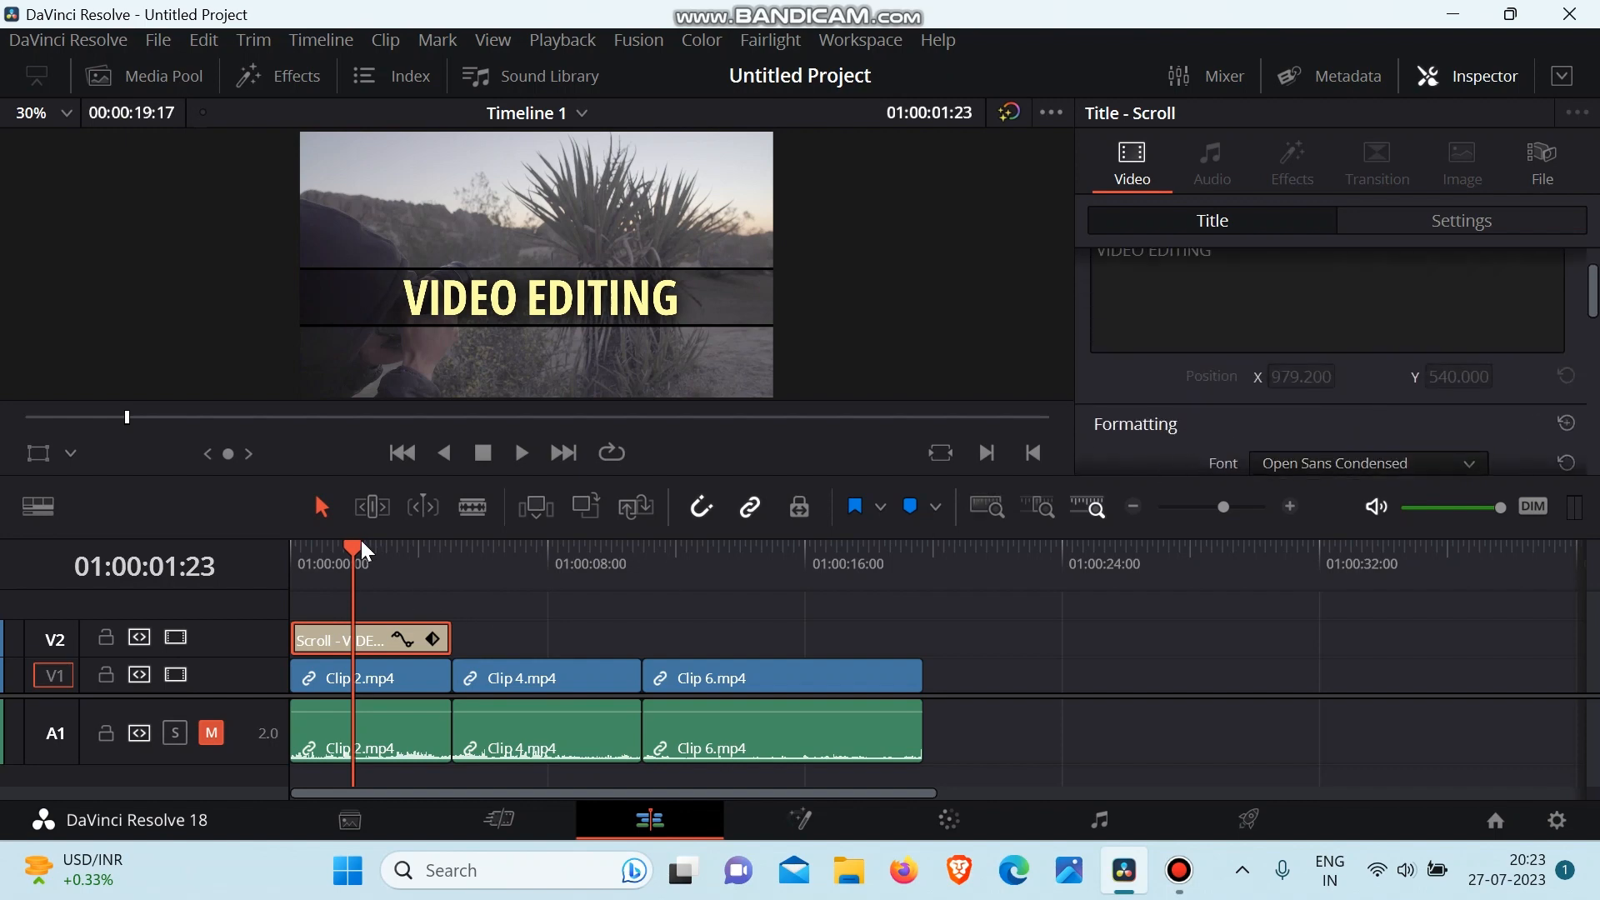
{"action": "left_click_drag", "start_coordinate": [362, 542], "coordinate": [252, 588]}
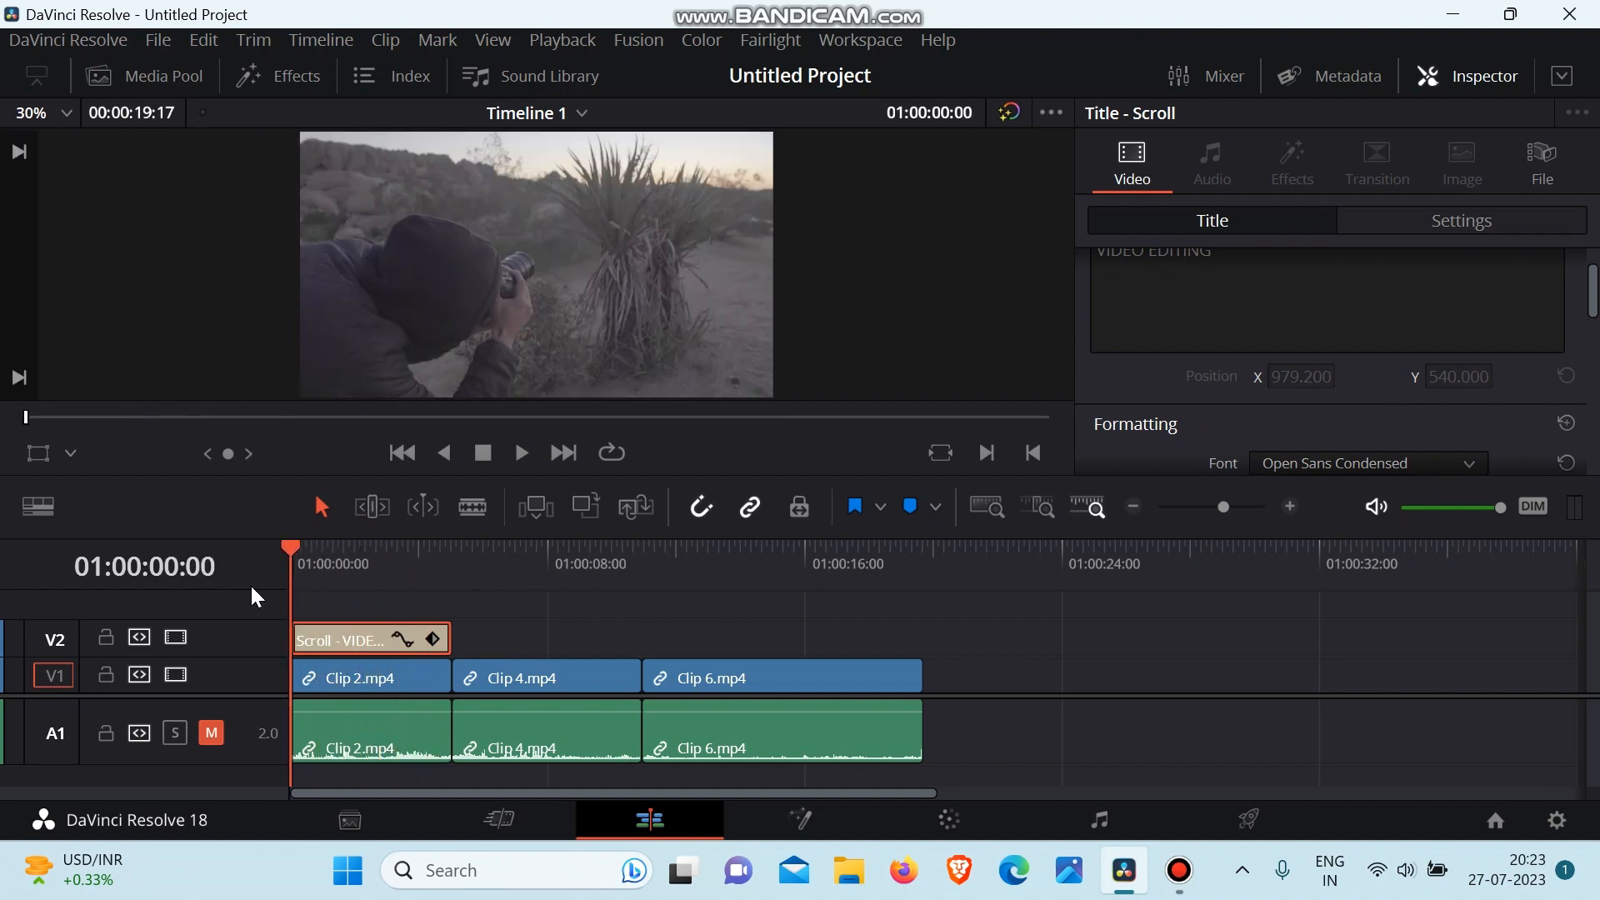
{"action": "key", "text": "space"}
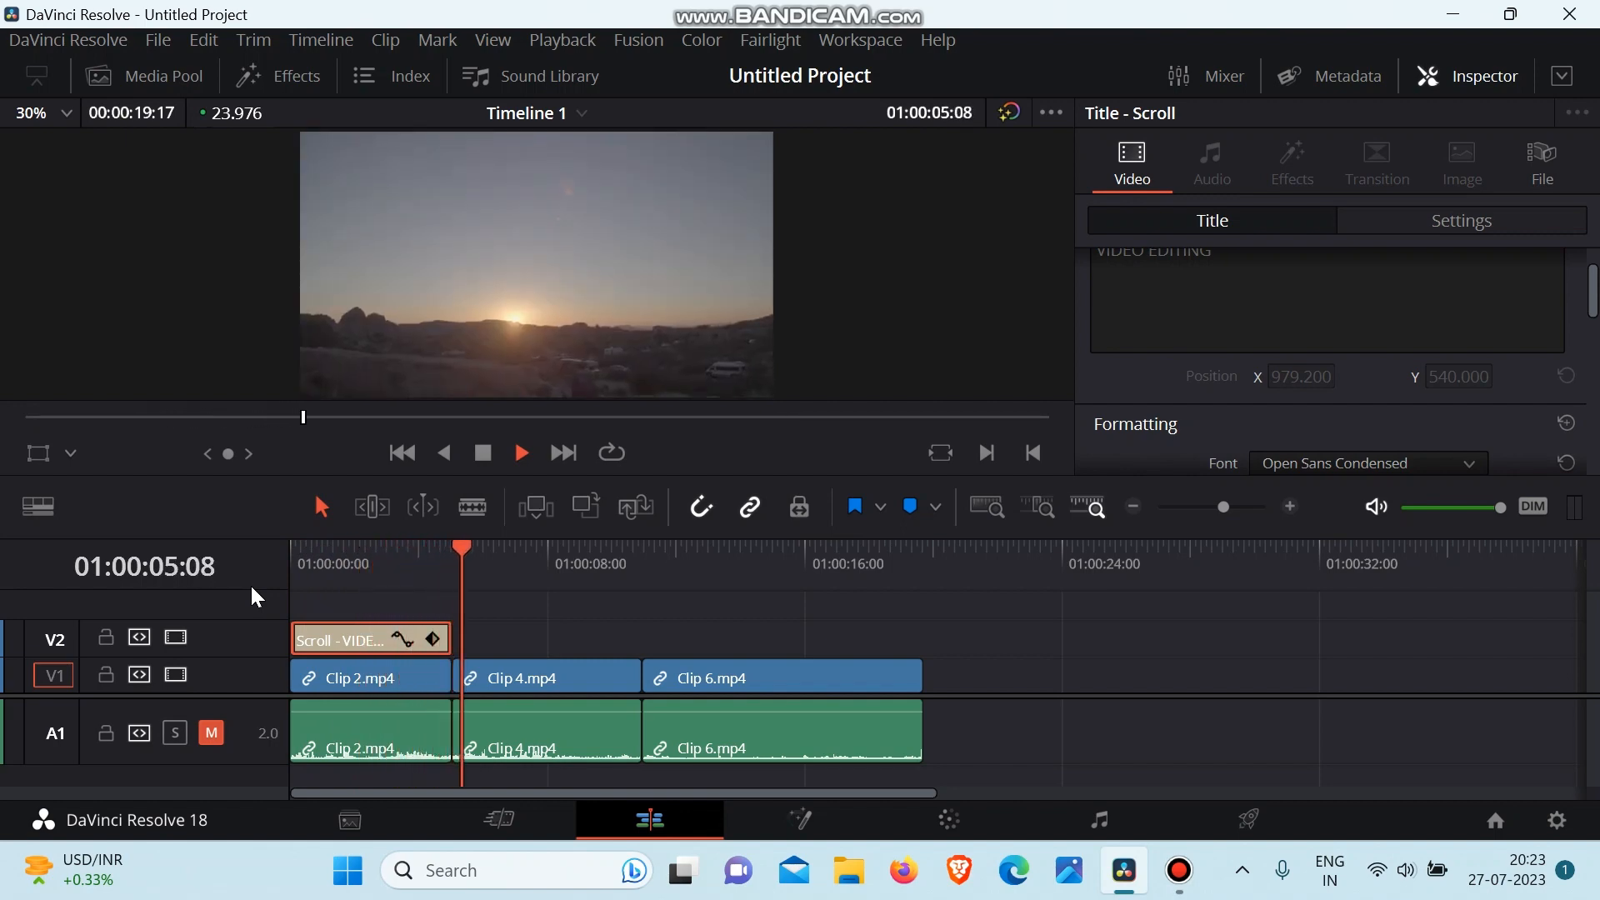
{"action": "key", "text": "space"}
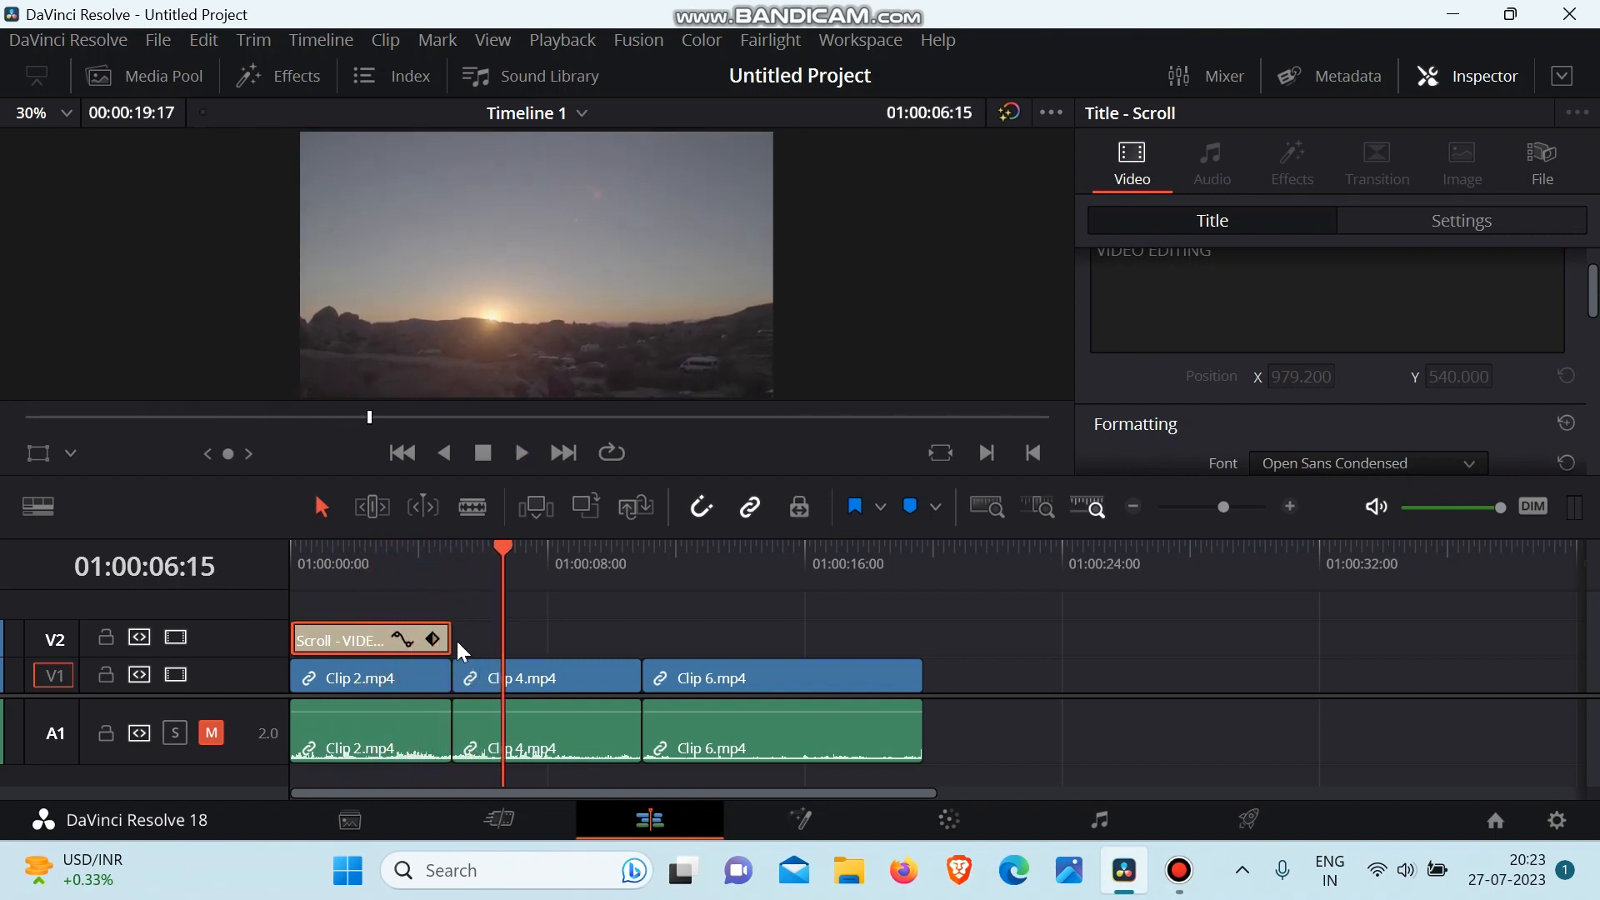
Step: Place the playhead at 01:00:01:00 and turn off the title's background
{"action": "left_click_drag", "start_coordinate": [359, 545], "coordinate": [322, 564]}
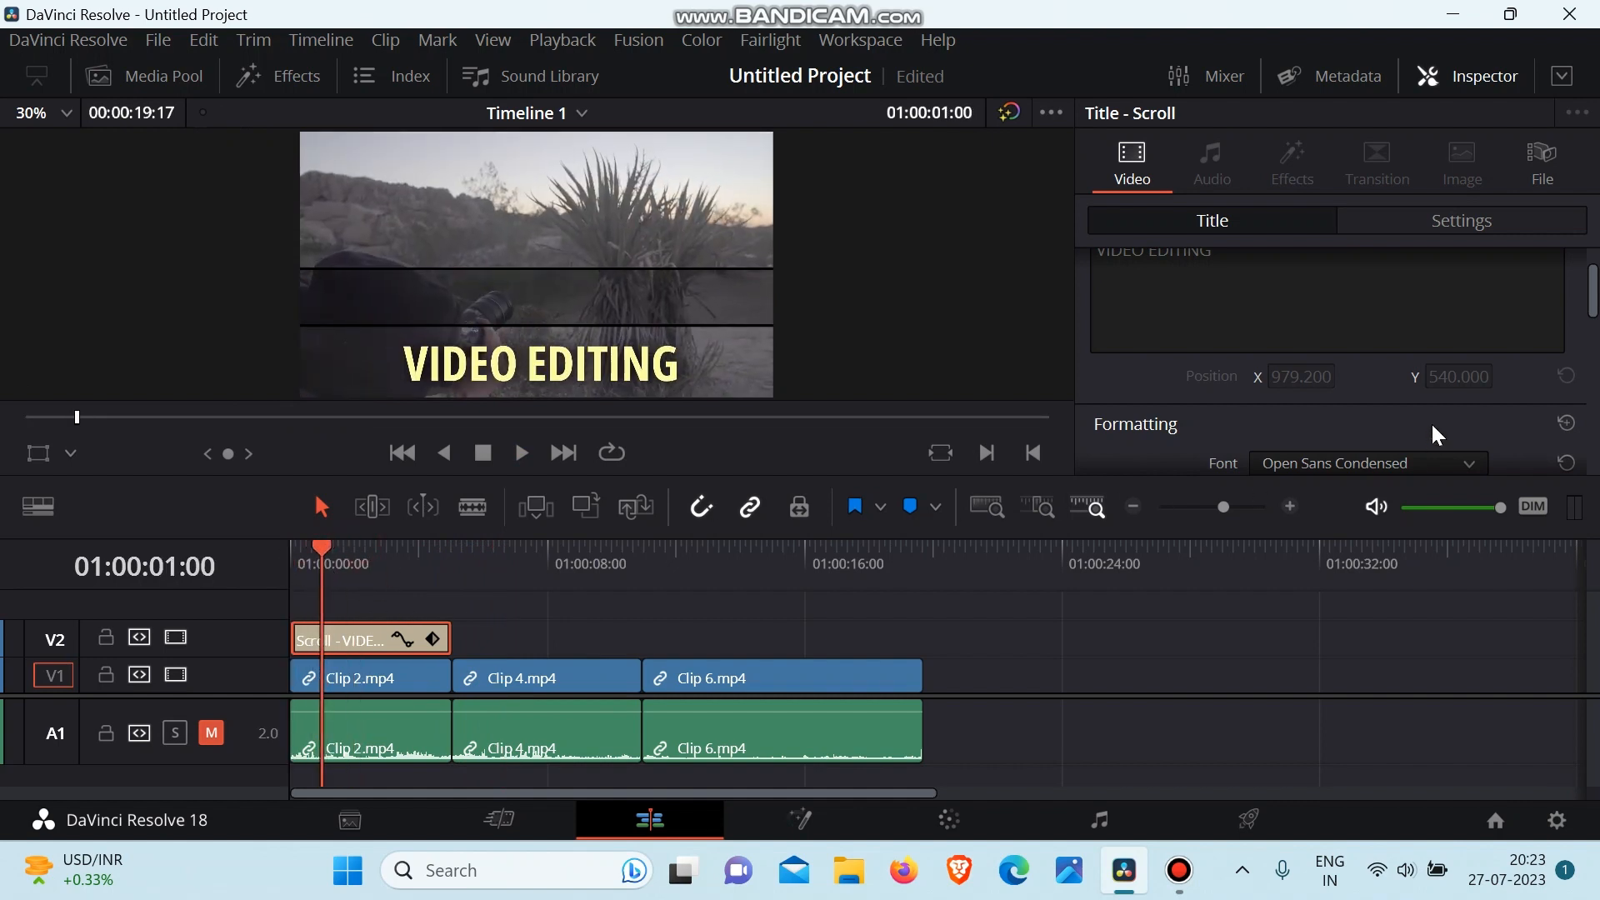
{"action": "scroll", "coordinate": [1397, 396], "scroll_direction": "down", "scroll_amount": 3}
{"action": "scroll", "coordinate": [1397, 395], "scroll_direction": "down", "scroll_amount": 5}
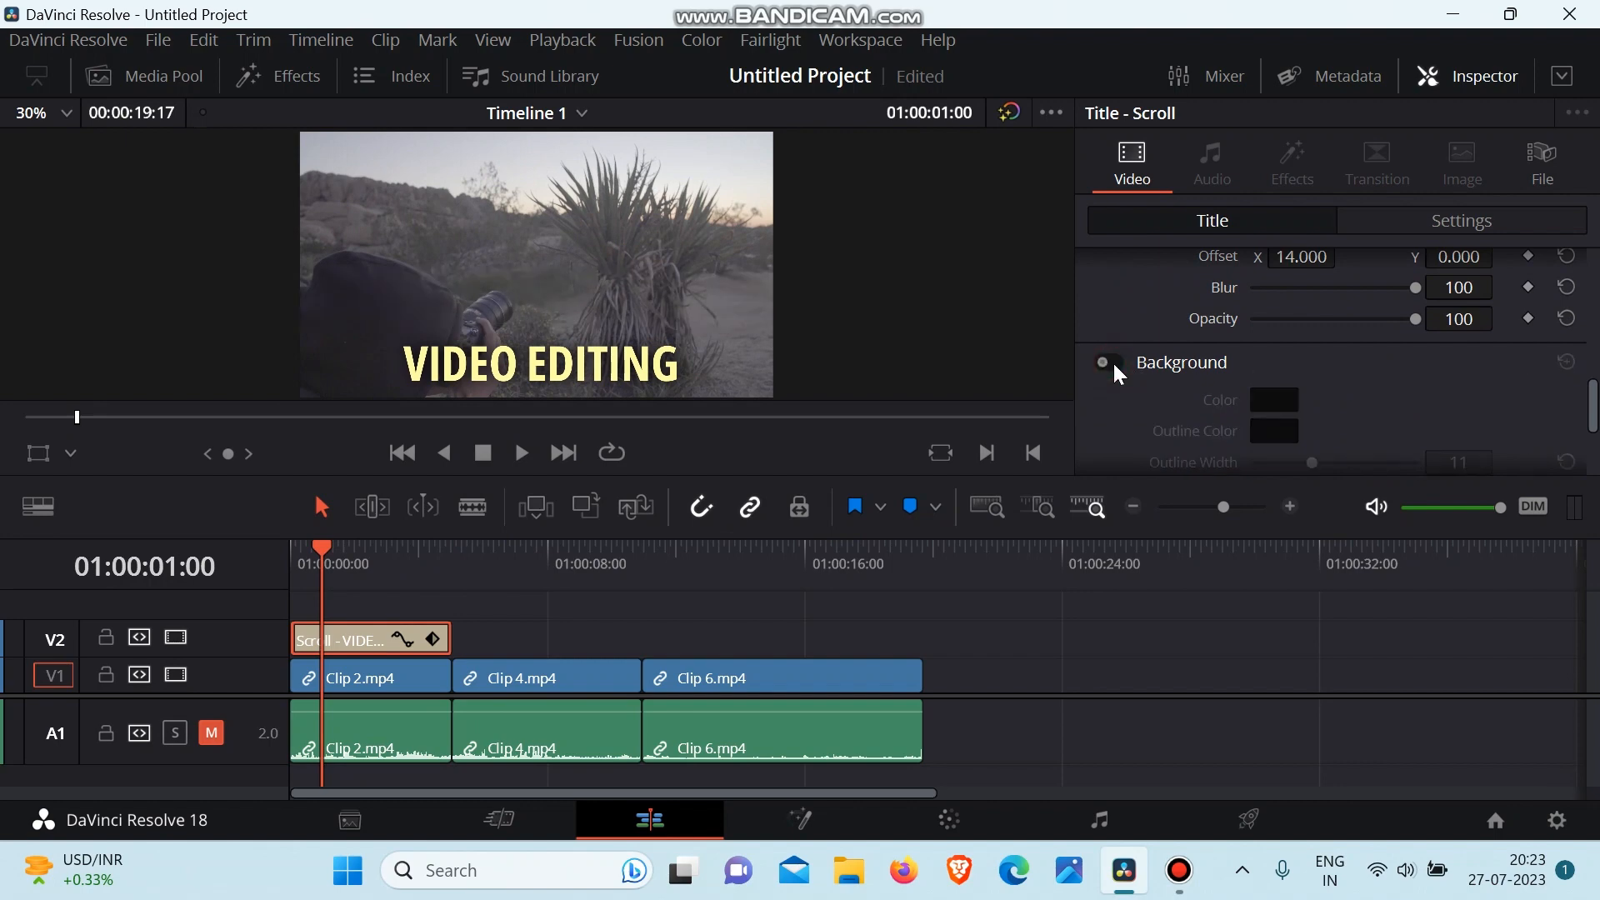
{"action": "scroll", "coordinate": [1116, 366], "scroll_direction": "down", "scroll_amount": 1}
{"action": "scroll", "coordinate": [1115, 366], "scroll_direction": "up", "scroll_amount": 8}
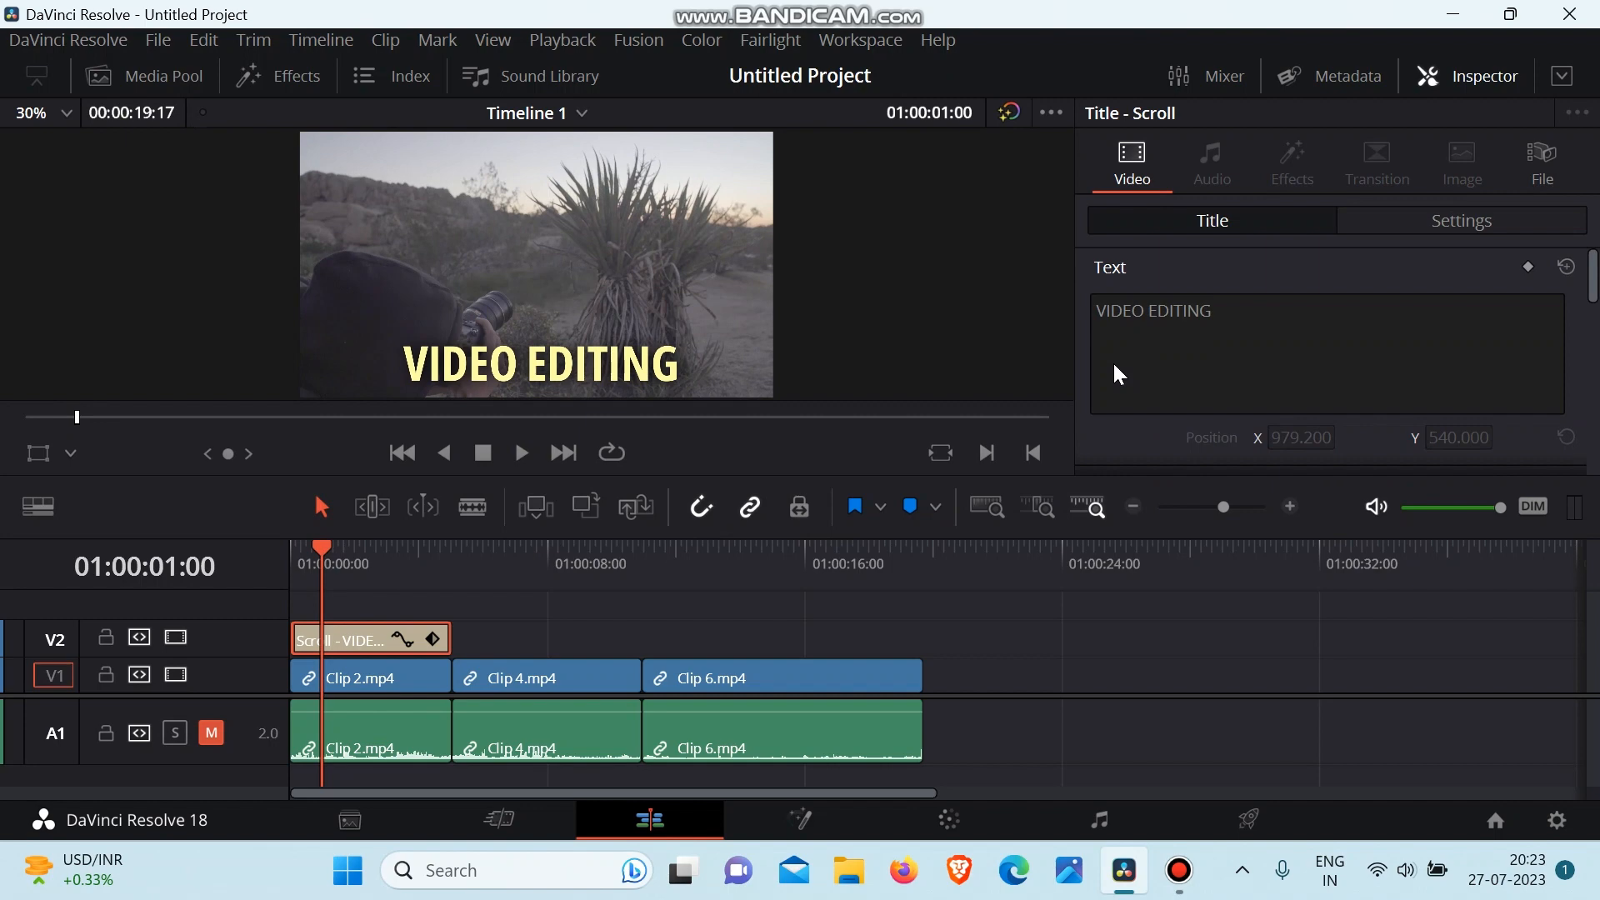
Step: In the title's transform settings, set the linked X and Y zoom to 0.970
{"action": "left_click", "coordinate": [1449, 230]}
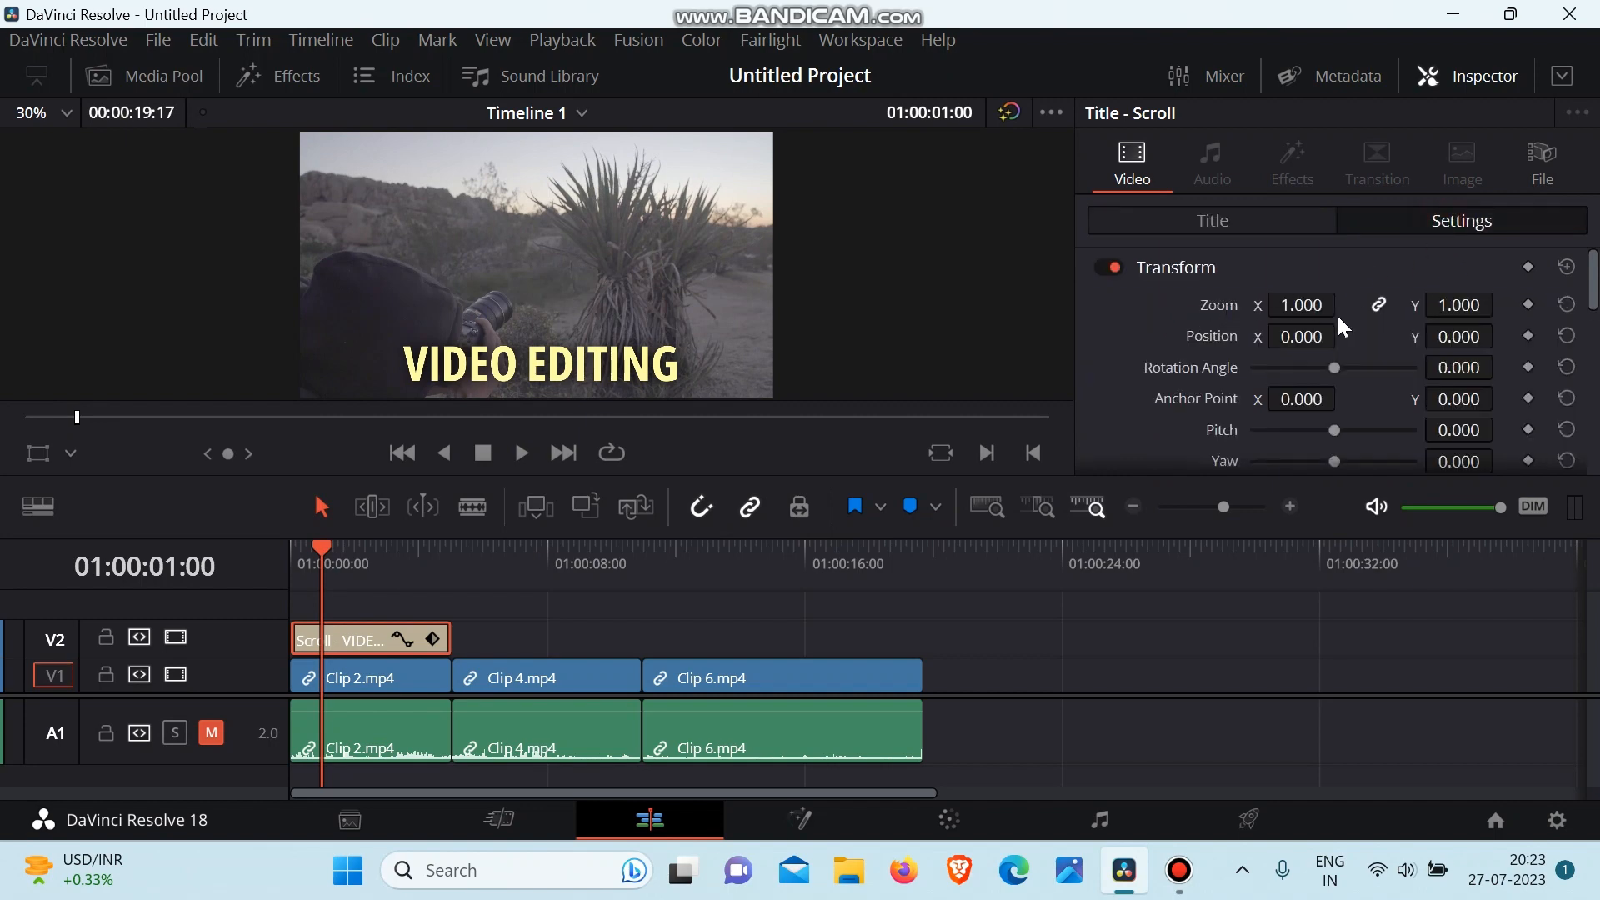
{"action": "mouse_move", "coordinate": [1300, 305]}
{"action": "left_mouse_down"}
{"action": "mouse_move", "coordinate": [1336, 305]}
{"action": "mouse_move", "coordinate": [1291, 305]}
{"action": "left_mouse_up"}
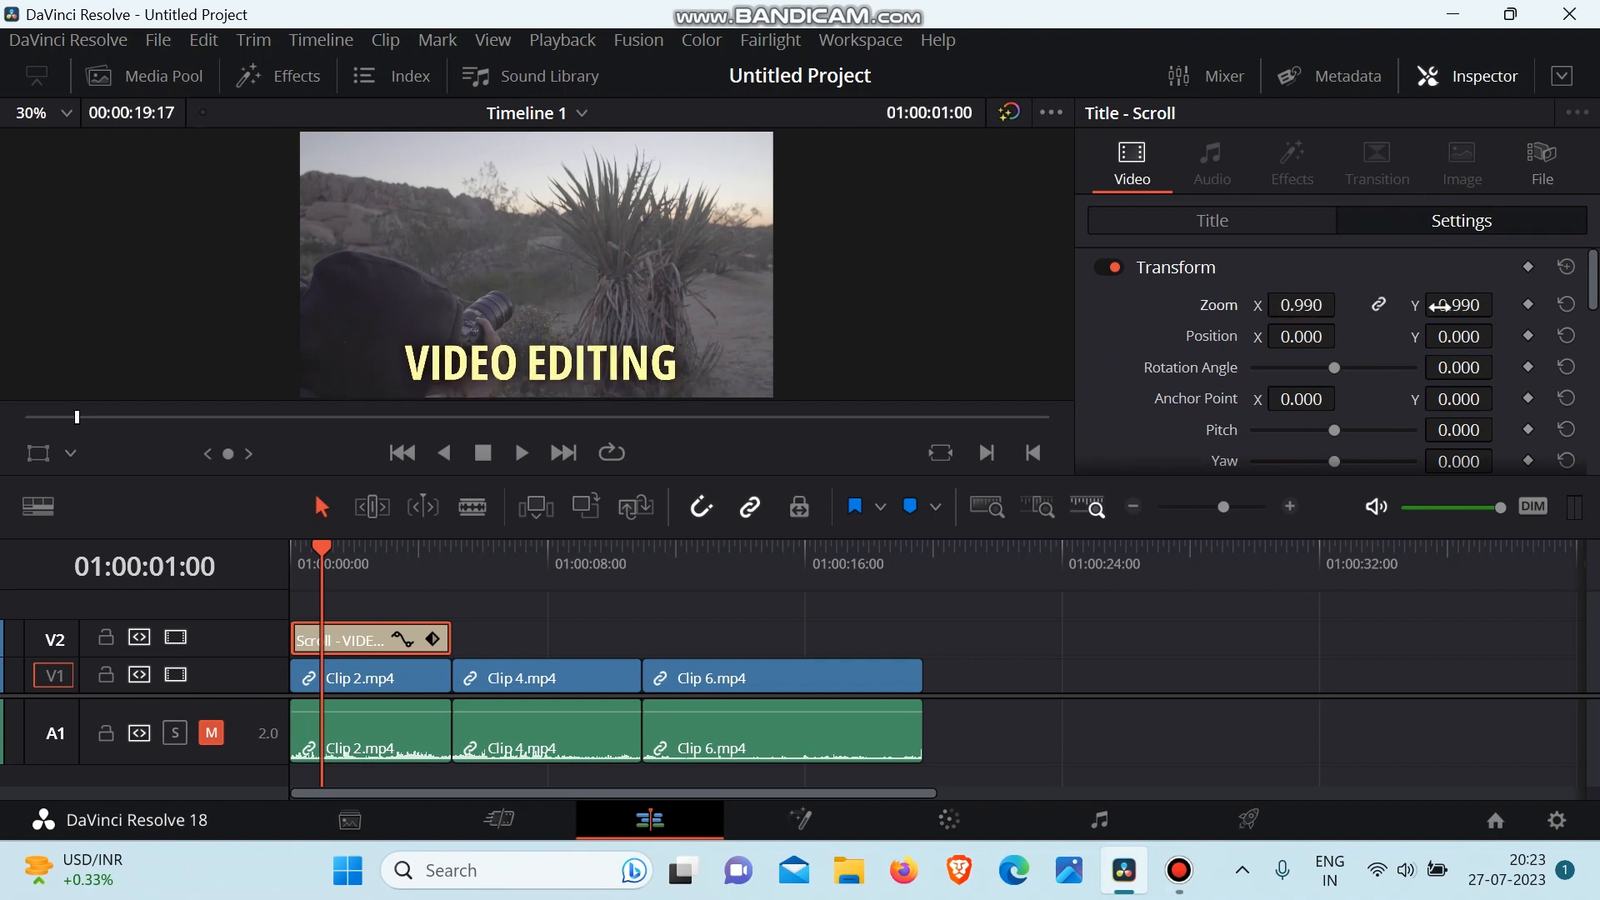
{"action": "mouse_move", "coordinate": [1447, 306]}
{"action": "left_mouse_down"}
{"action": "mouse_move", "coordinate": [1502, 303]}
{"action": "mouse_move", "coordinate": [1447, 306]}
{"action": "left_mouse_up"}
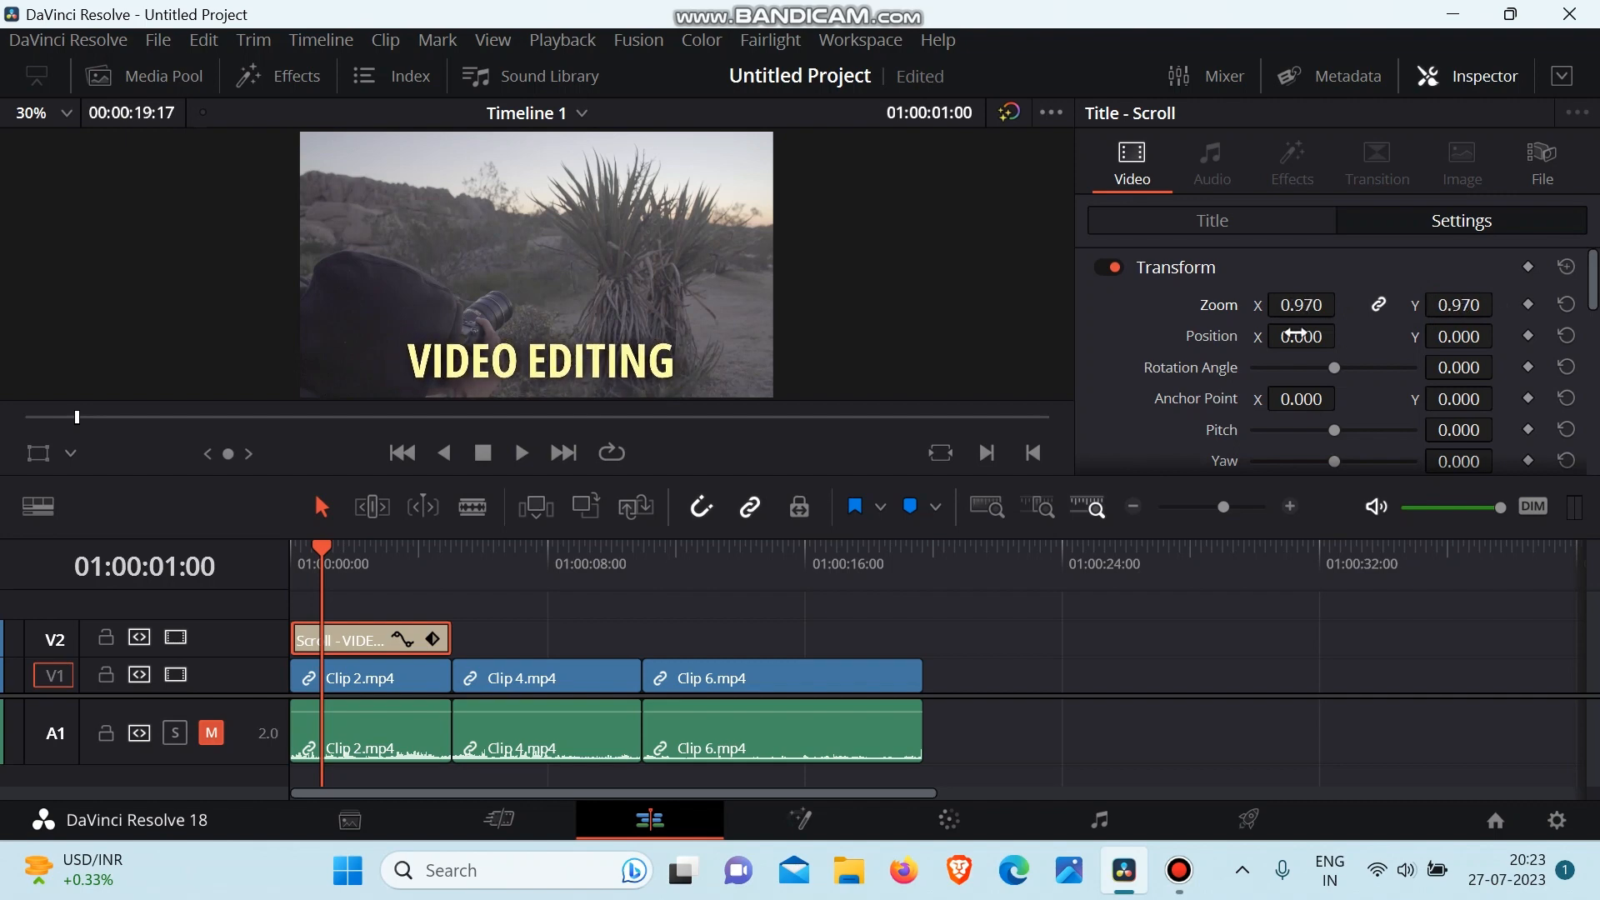
Step: Try an X position of 176 and a rotation angle of 30.230 on the title, resetting each to its default
{"action": "left_click_drag", "start_coordinate": [1326, 334], "coordinate": [1542, 335]}
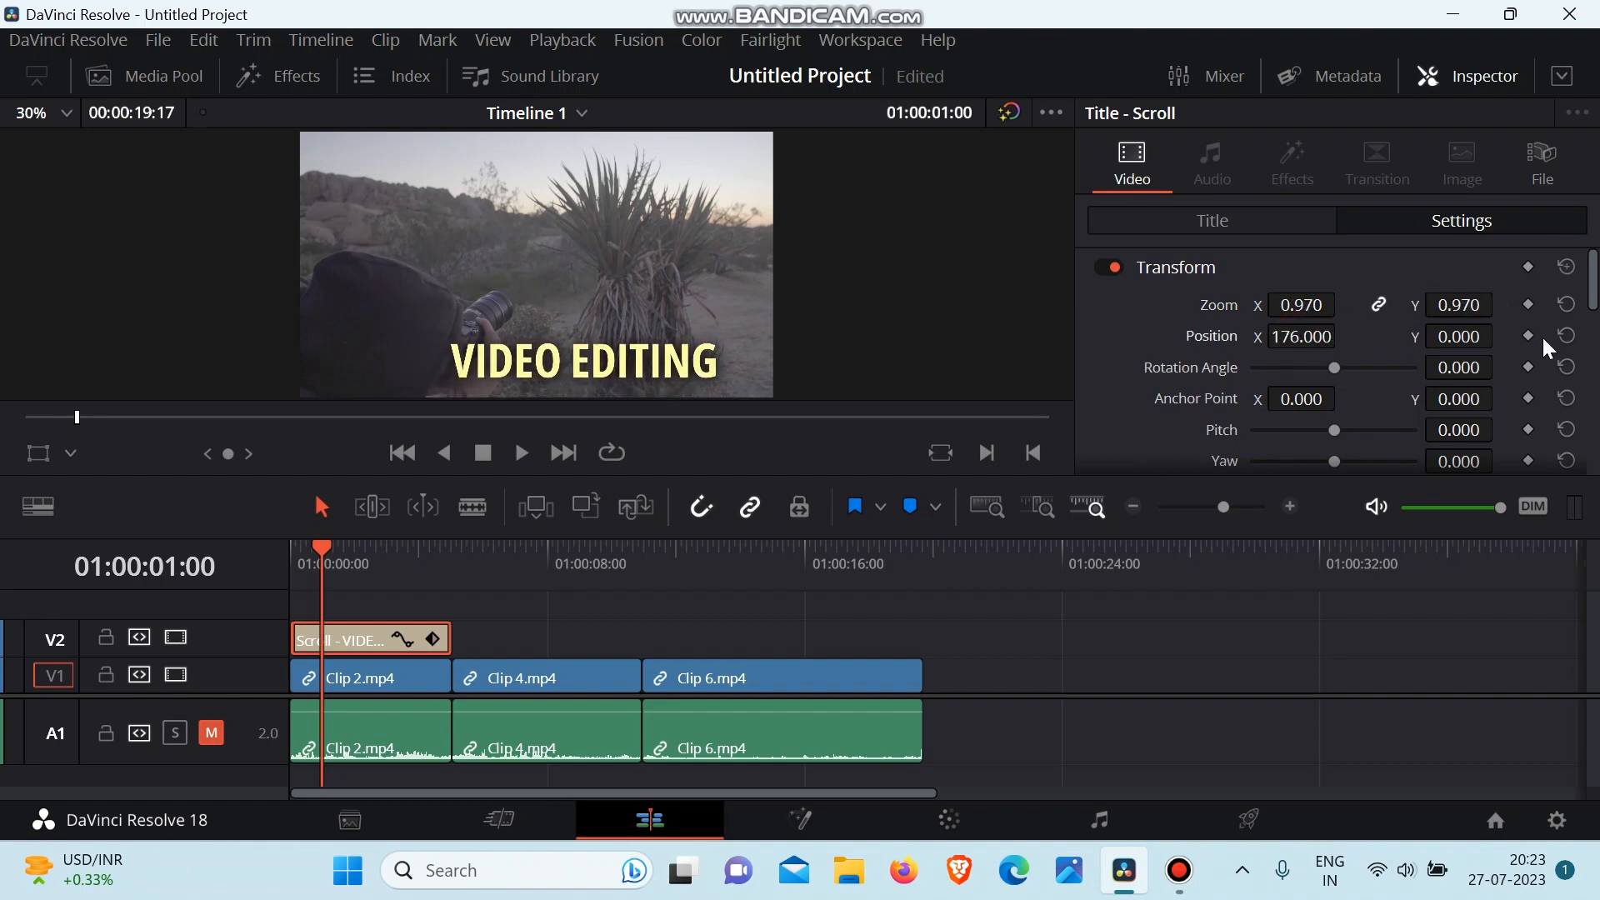
{"action": "left_click", "coordinate": [1567, 336]}
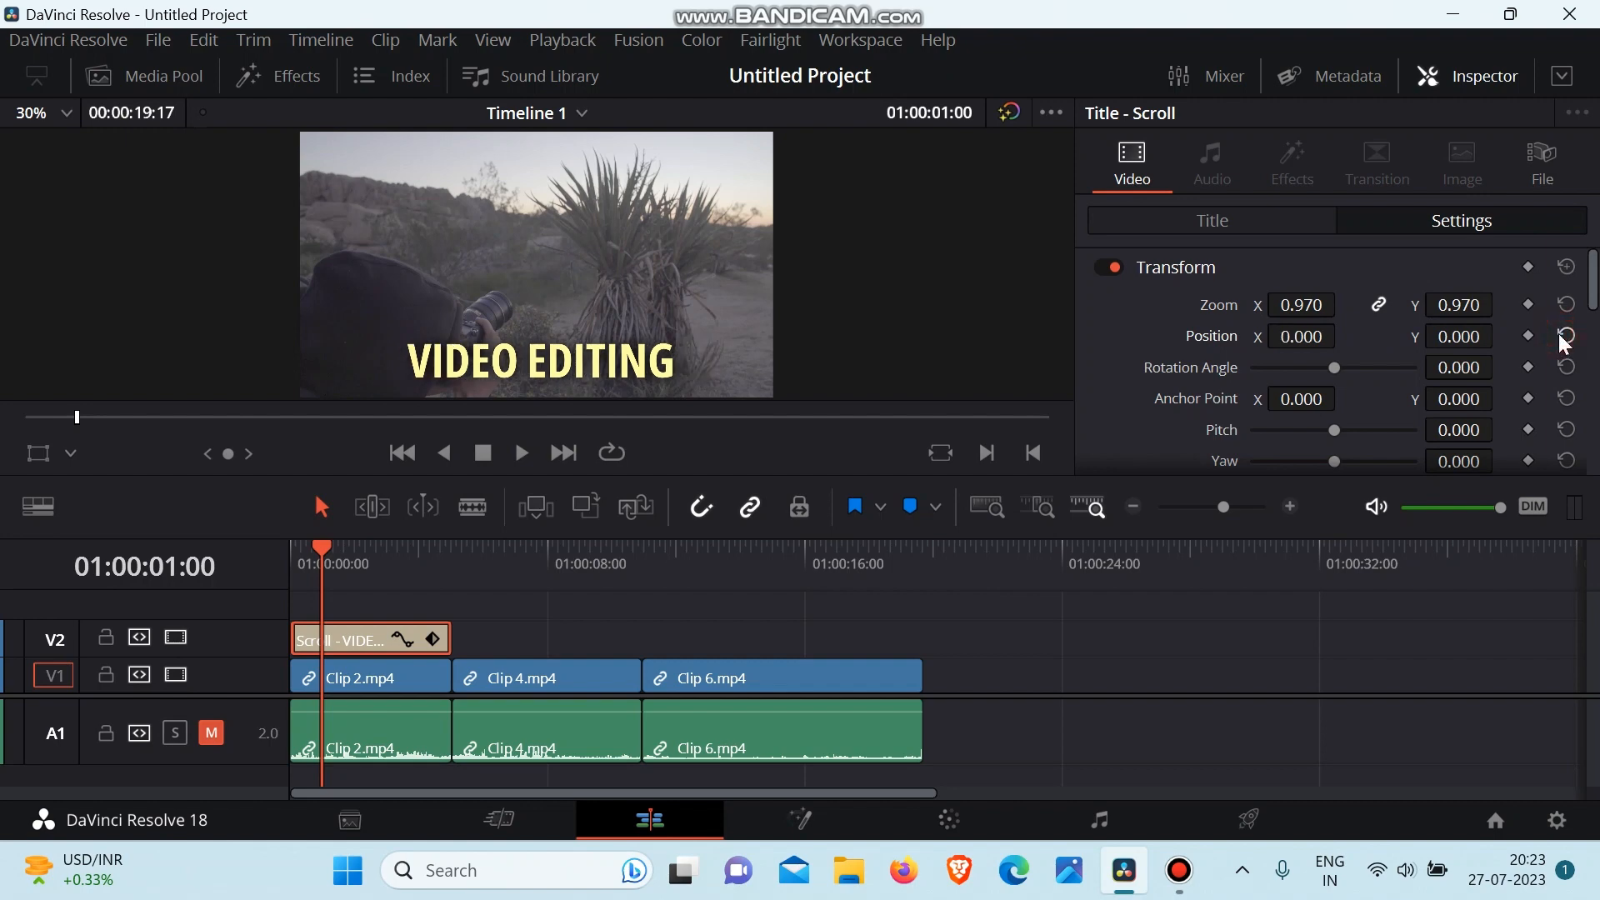
{"action": "left_click_drag", "start_coordinate": [1336, 368], "coordinate": [1340, 369]}
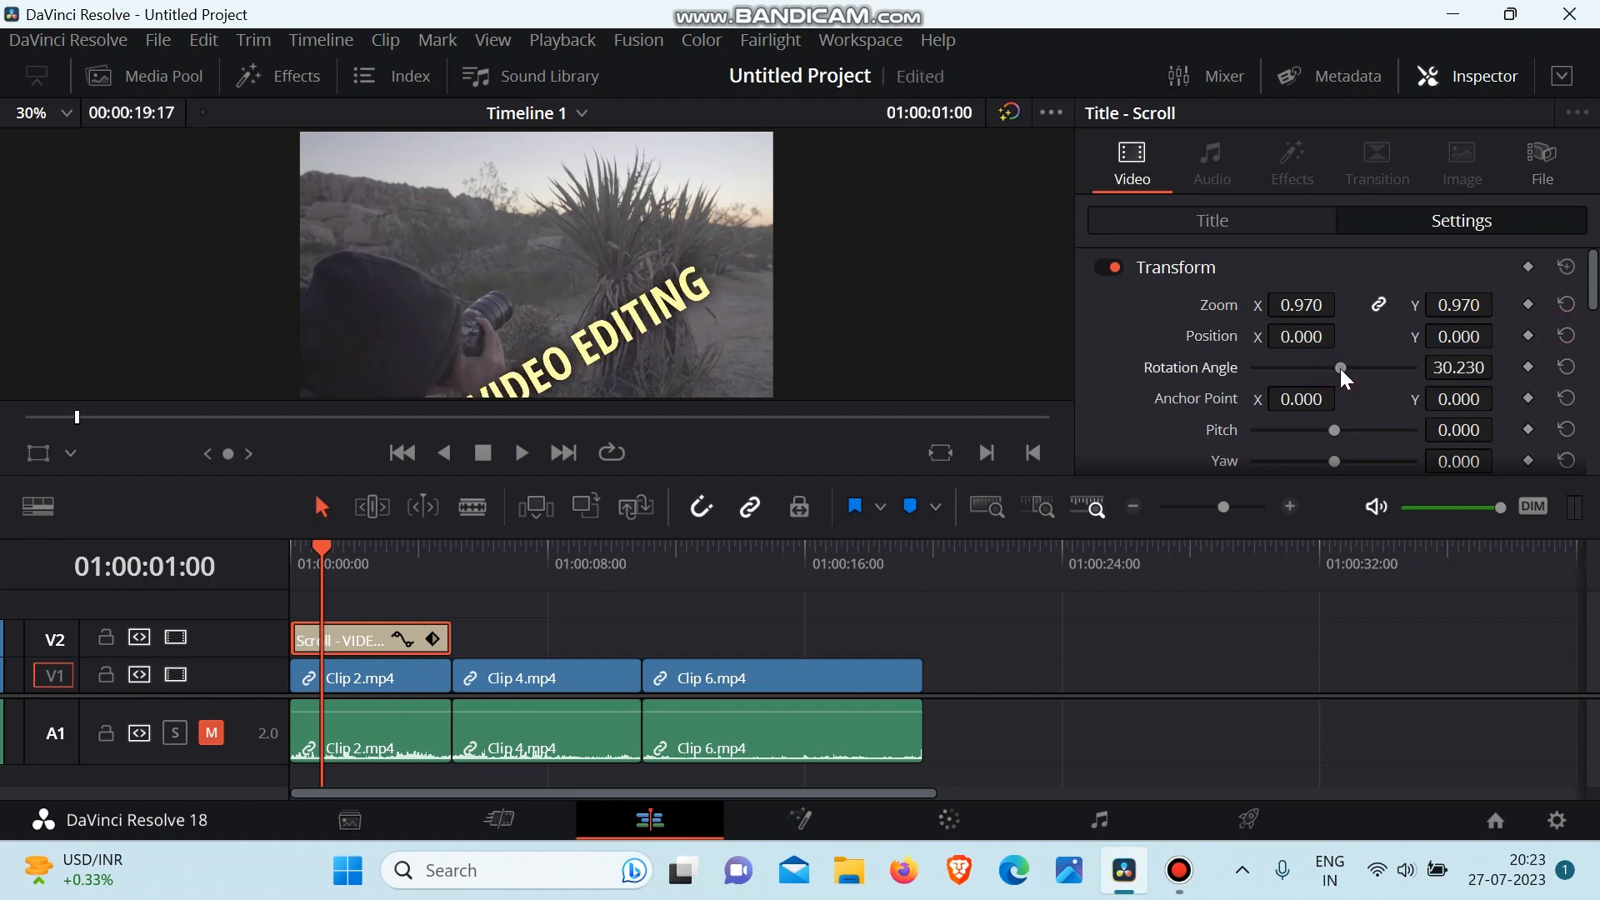
{"action": "left_click", "coordinate": [1565, 367]}
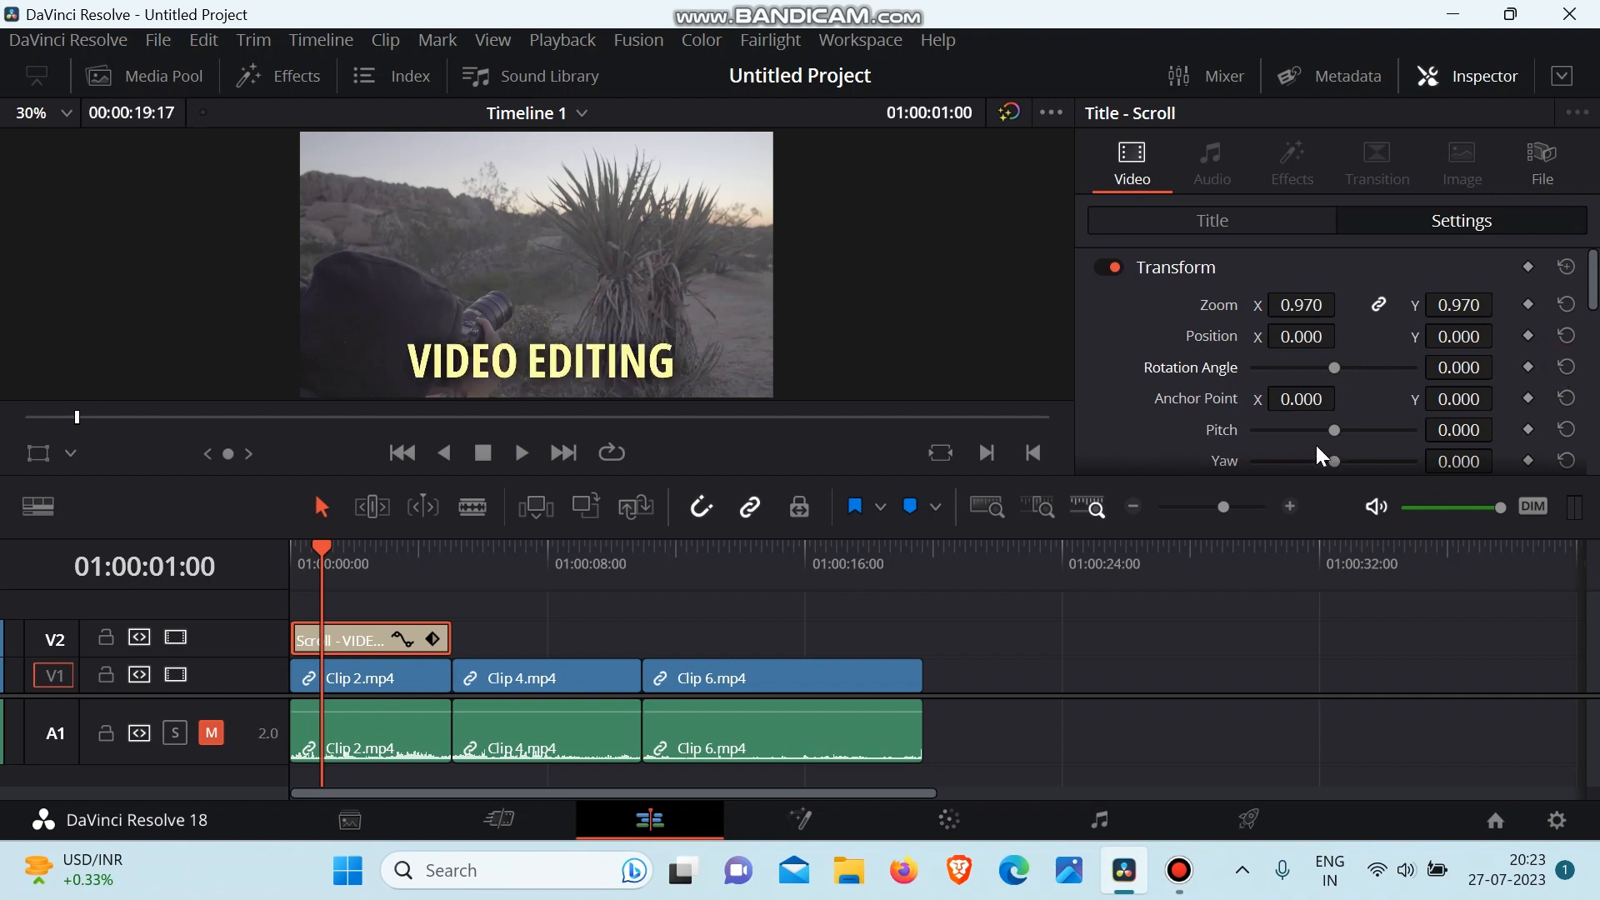
Step: Try flipping the title horizontally and vertically, turning each flip off again
{"action": "scroll", "coordinate": [1317, 445], "scroll_direction": "down", "scroll_amount": 3}
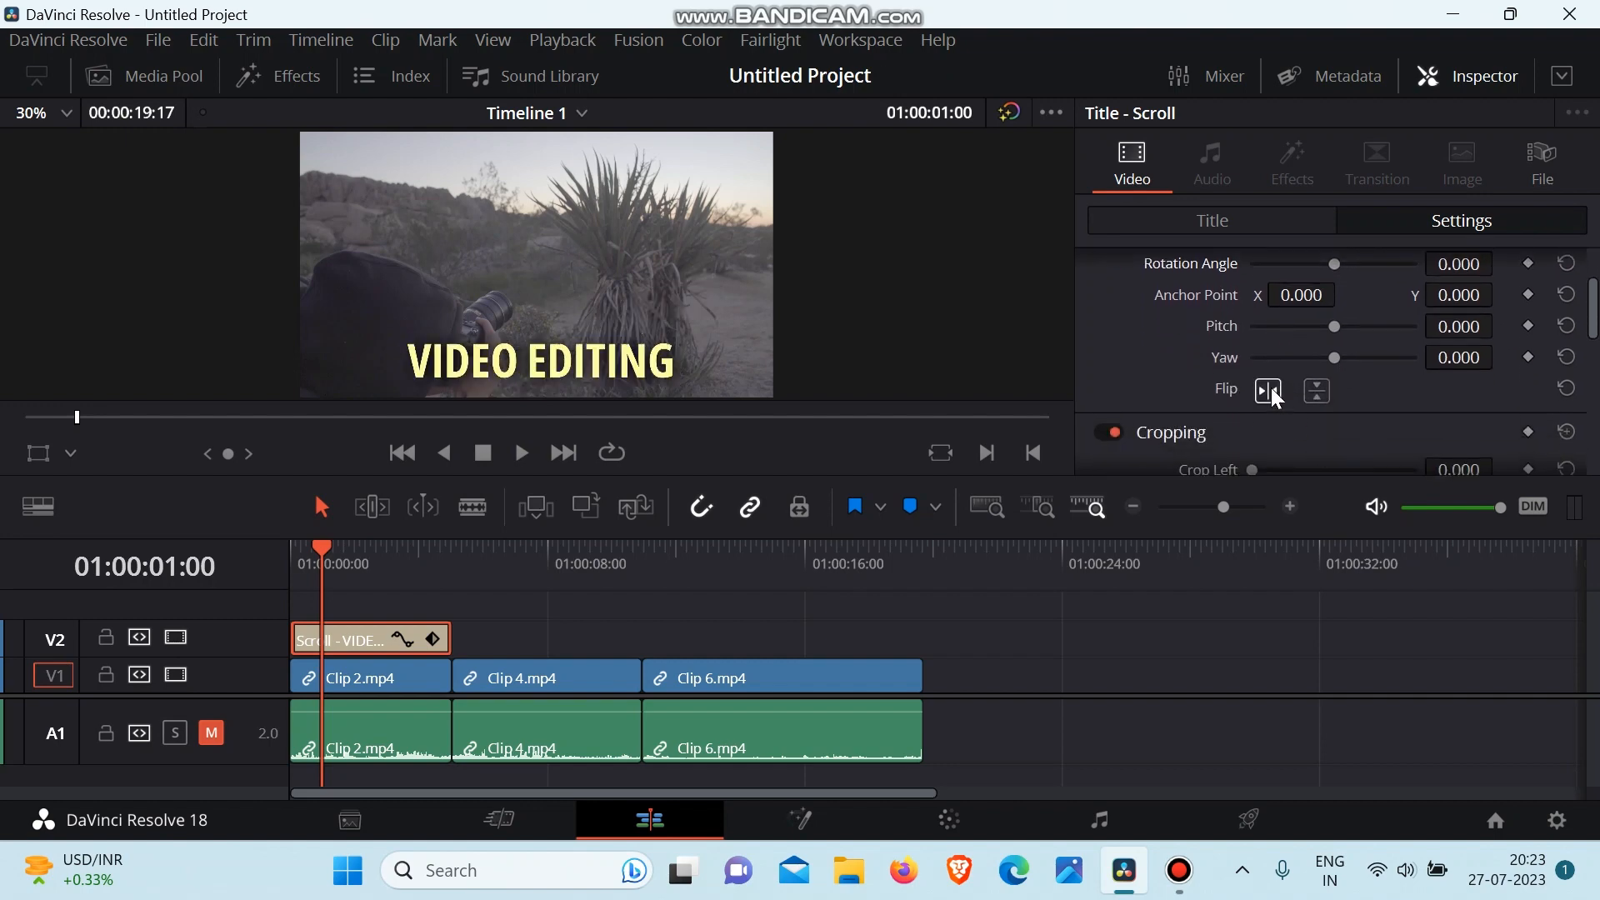
{"action": "left_click", "coordinate": [1270, 392]}
{"action": "left_click", "coordinate": [1268, 392]}
{"action": "left_click", "coordinate": [1314, 390]}
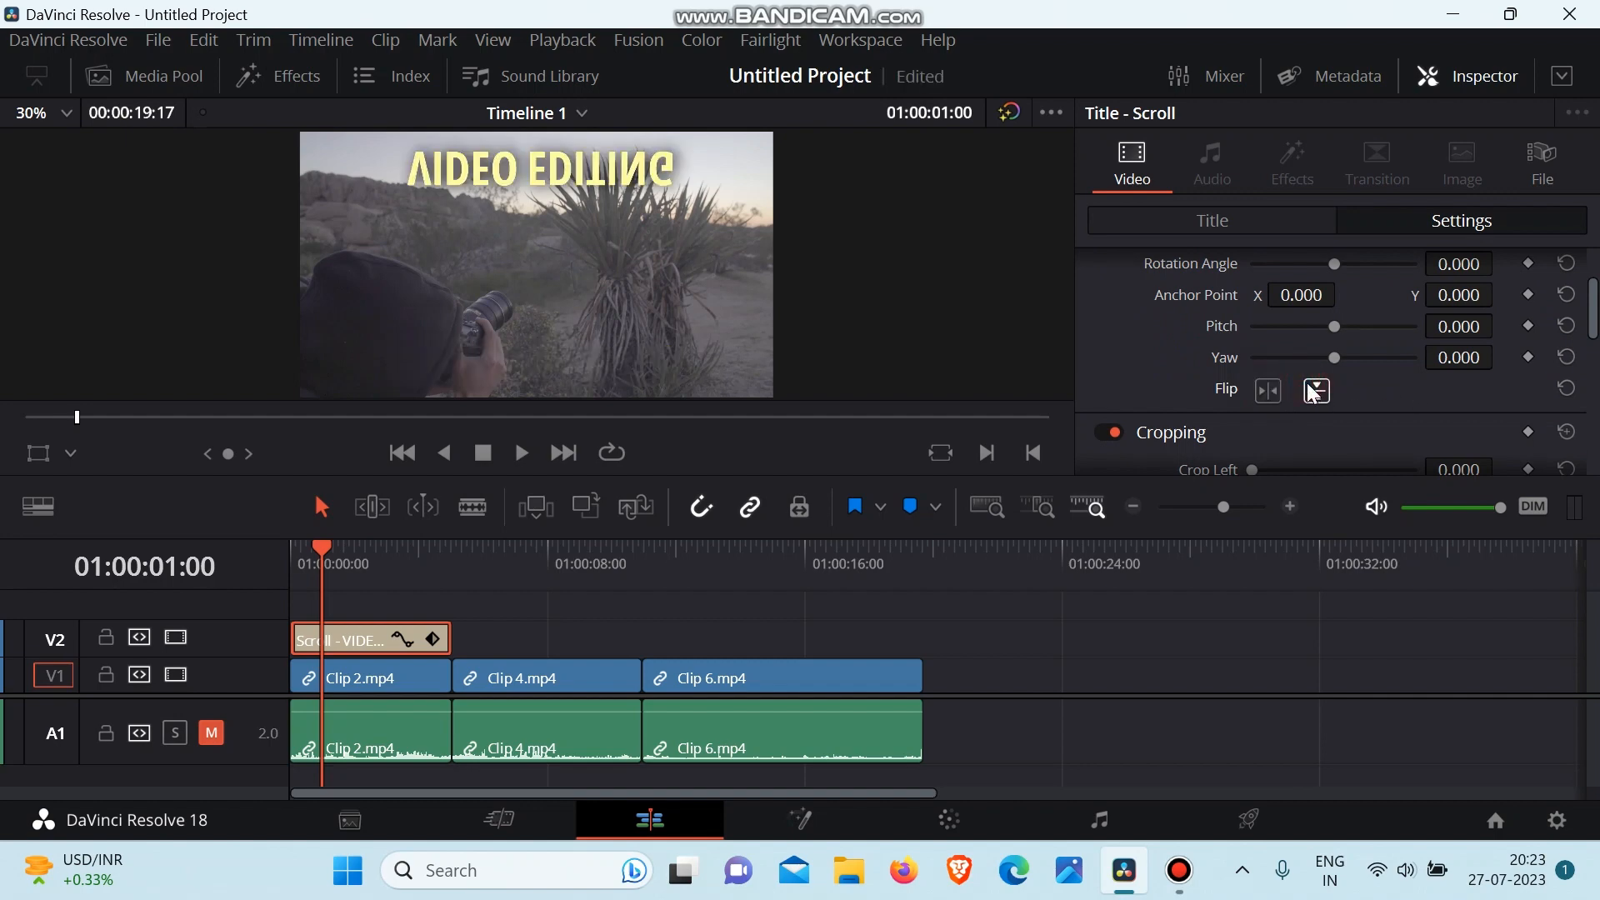
{"action": "left_click", "coordinate": [1315, 390]}
Step: Try the title's left crop without keeping it, and look through its cropping and dynamic zoom settings
{"action": "scroll", "coordinate": [1422, 384], "scroll_direction": "down", "scroll_amount": 4}
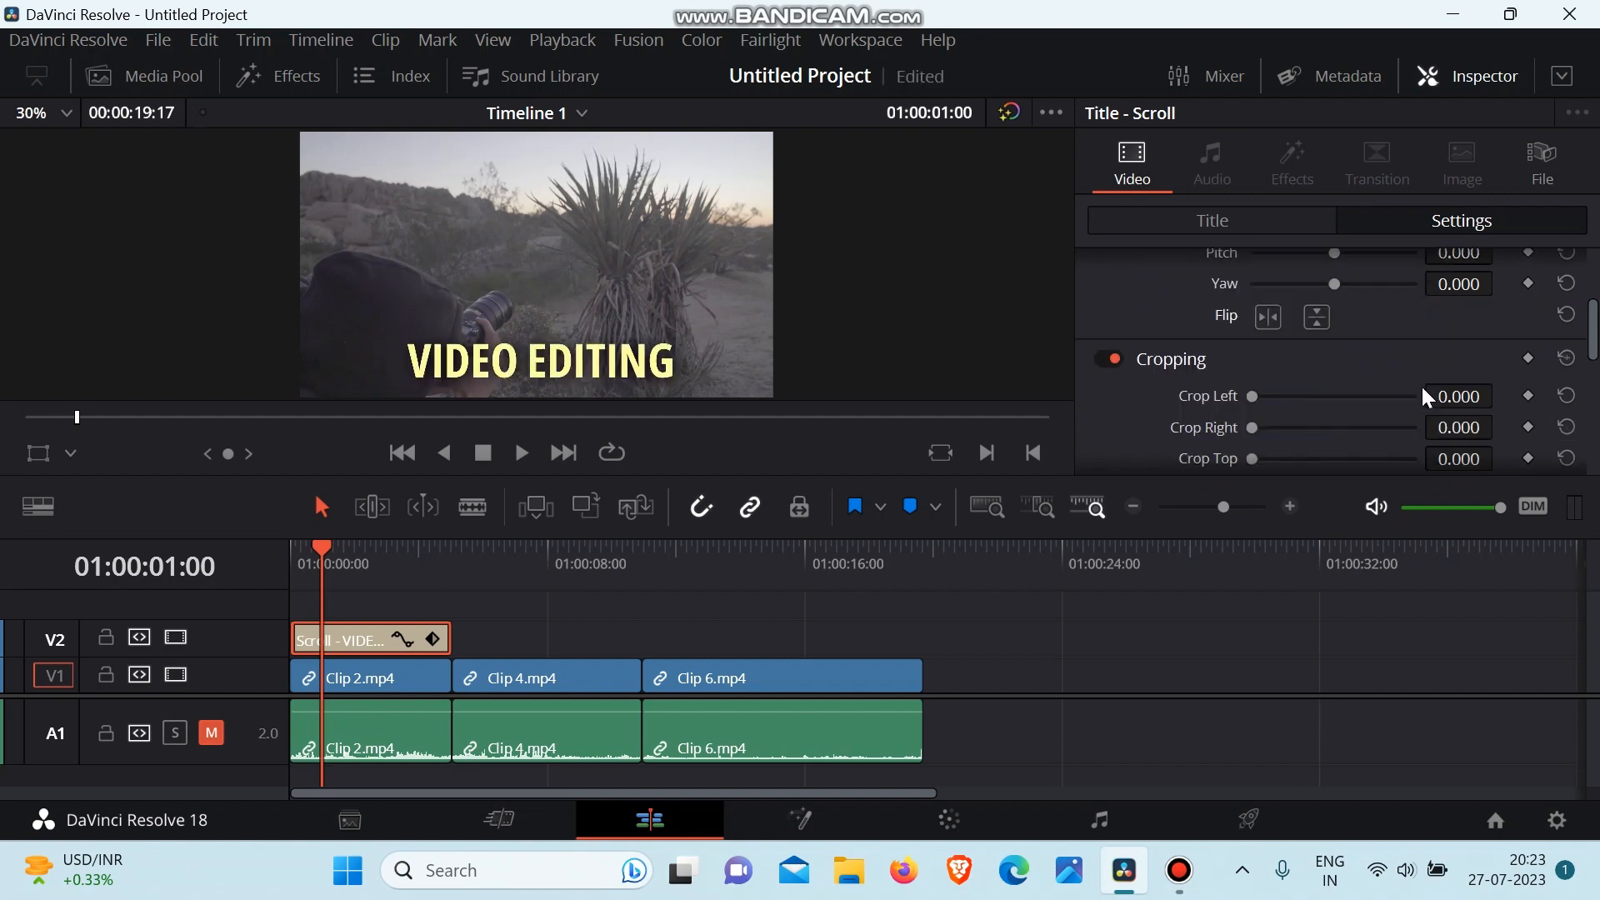
{"action": "scroll", "coordinate": [1422, 383], "scroll_direction": "up", "scroll_amount": 2}
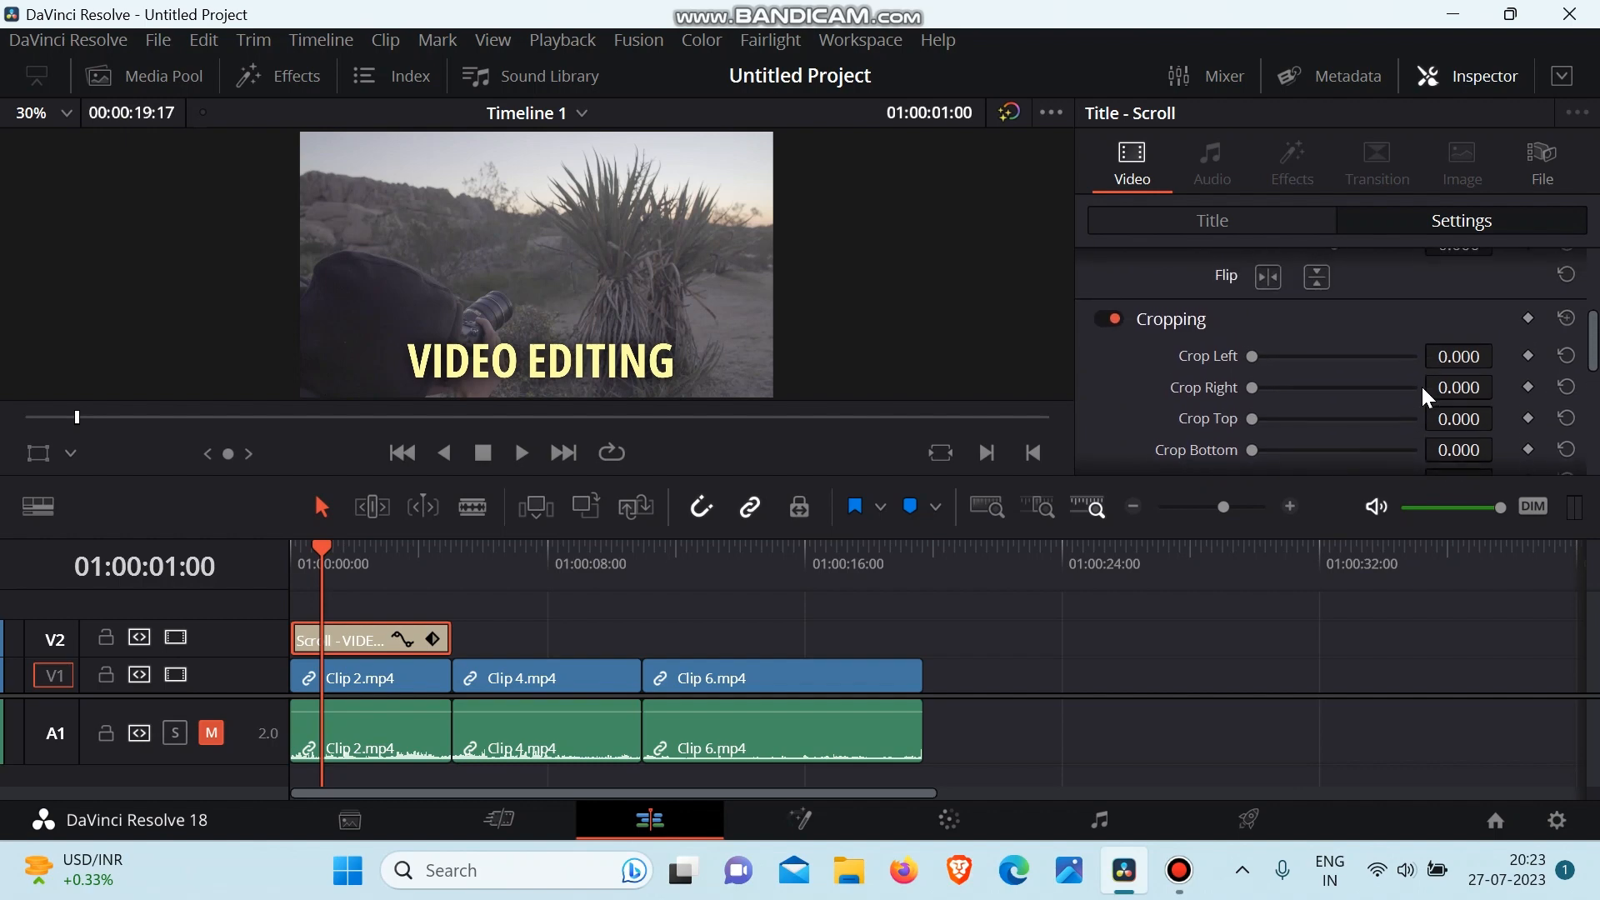
{"action": "scroll", "coordinate": [1423, 388], "scroll_direction": "down", "scroll_amount": 1}
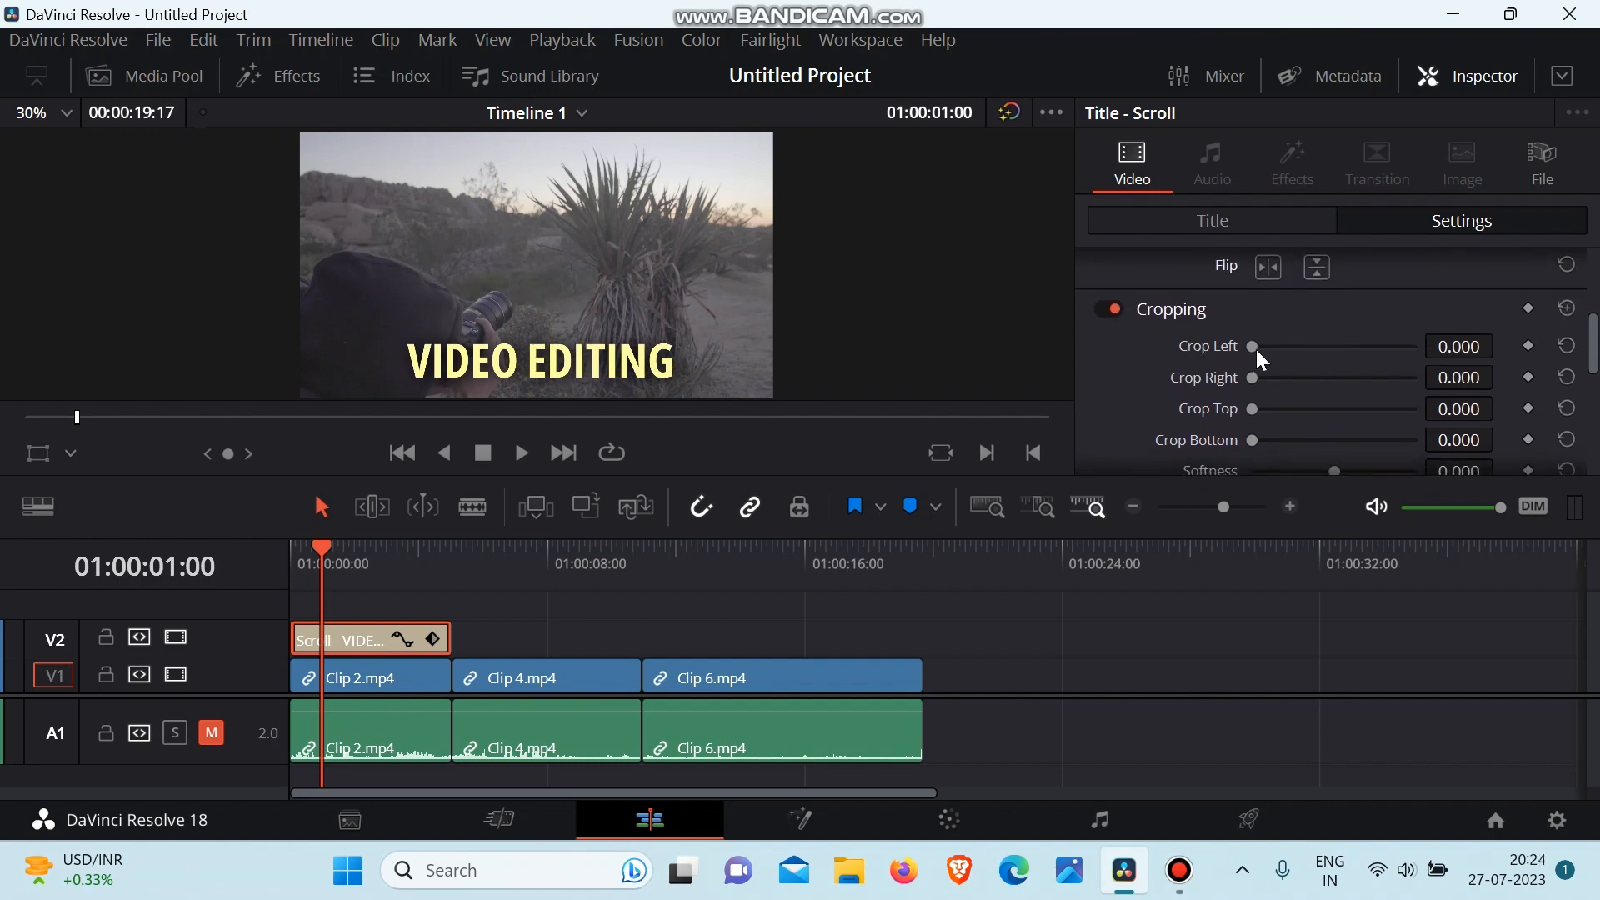
{"action": "mouse_move", "coordinate": [1257, 348]}
{"action": "left_mouse_down"}
{"action": "mouse_move", "coordinate": [1377, 357]}
{"action": "mouse_move", "coordinate": [1236, 364]}
{"action": "left_mouse_up"}
{"action": "scroll", "coordinate": [1277, 407], "scroll_direction": "down", "scroll_amount": 5}
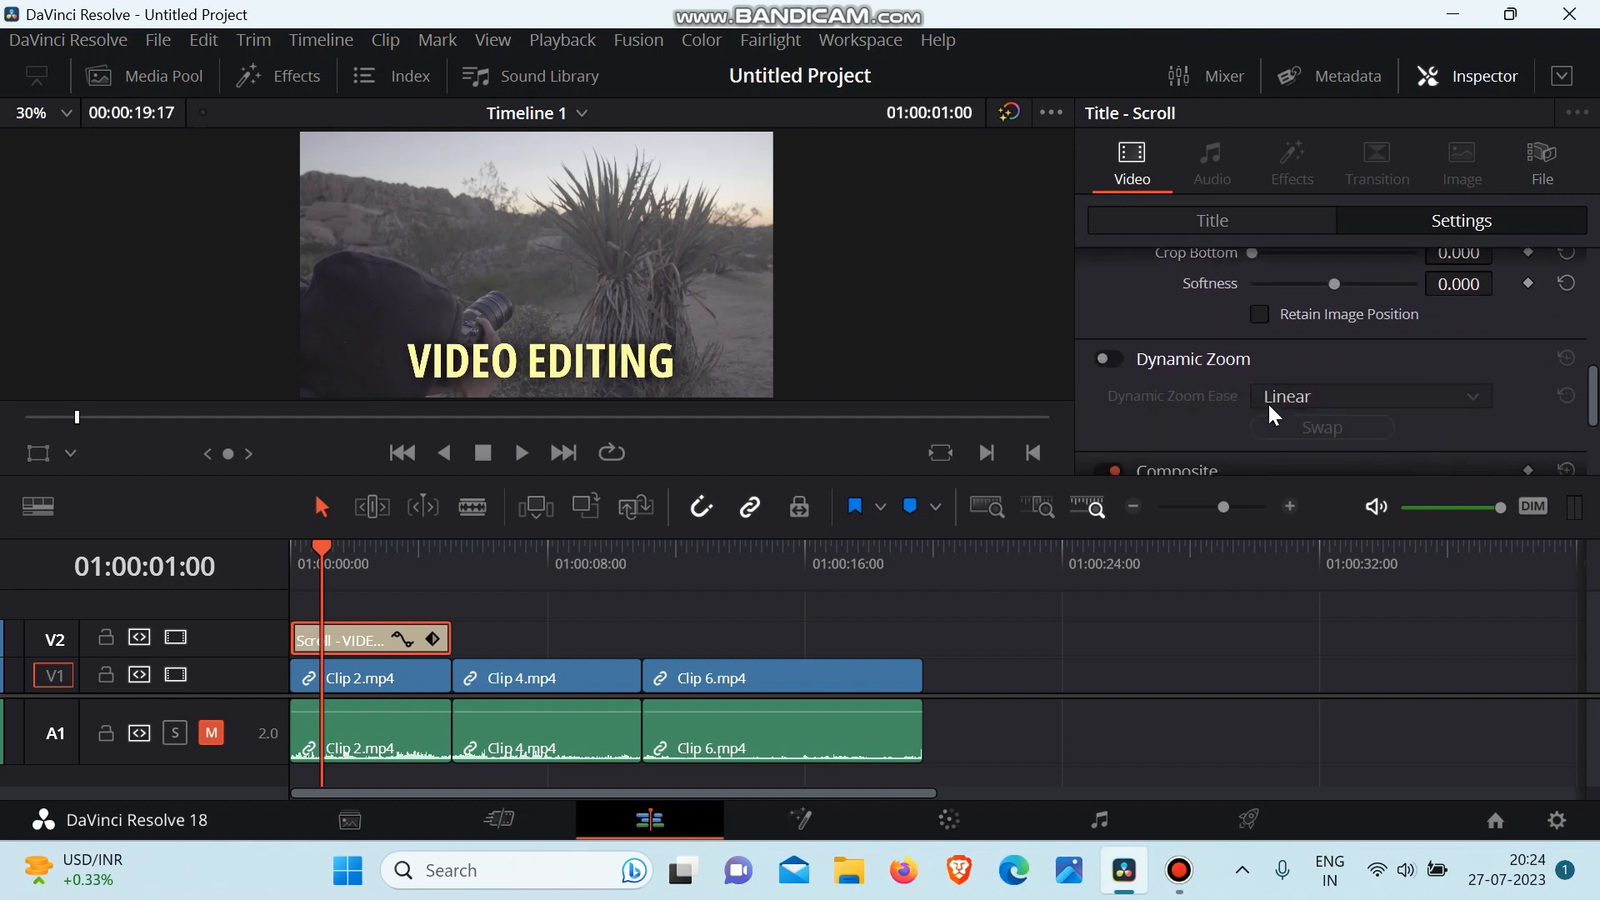
{"action": "scroll", "coordinate": [1262, 405], "scroll_direction": "down", "scroll_amount": 1}
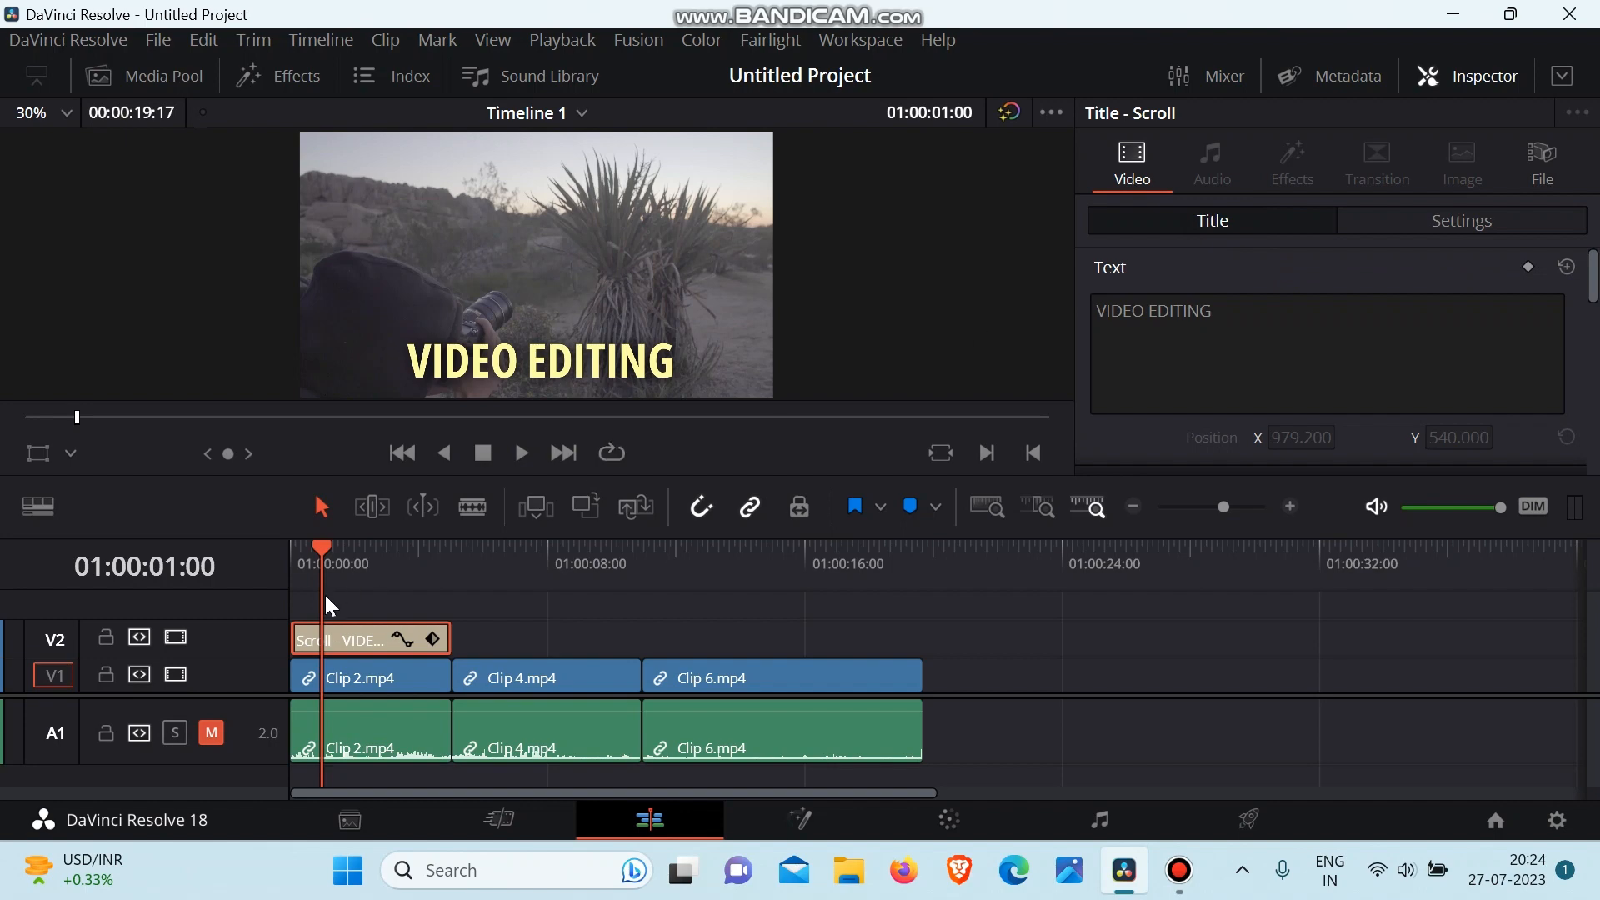
Step: Play the timeline from the start to 01:00:03:18 to preview the scaled scroll title
{"action": "key", "text": "j"}
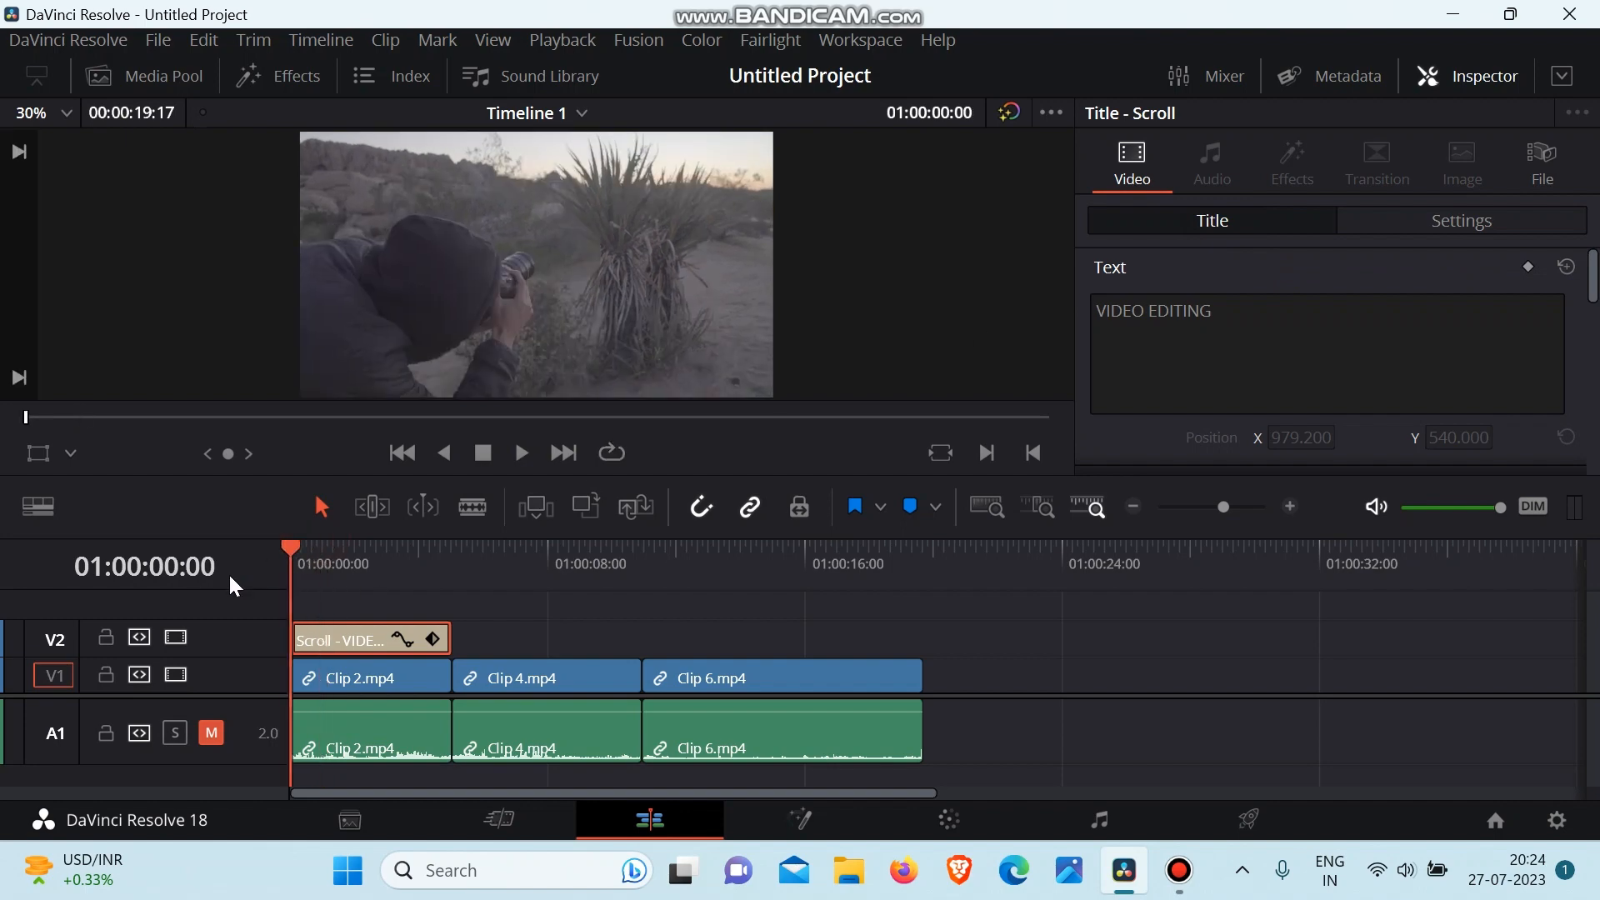
{"action": "key", "text": "space"}
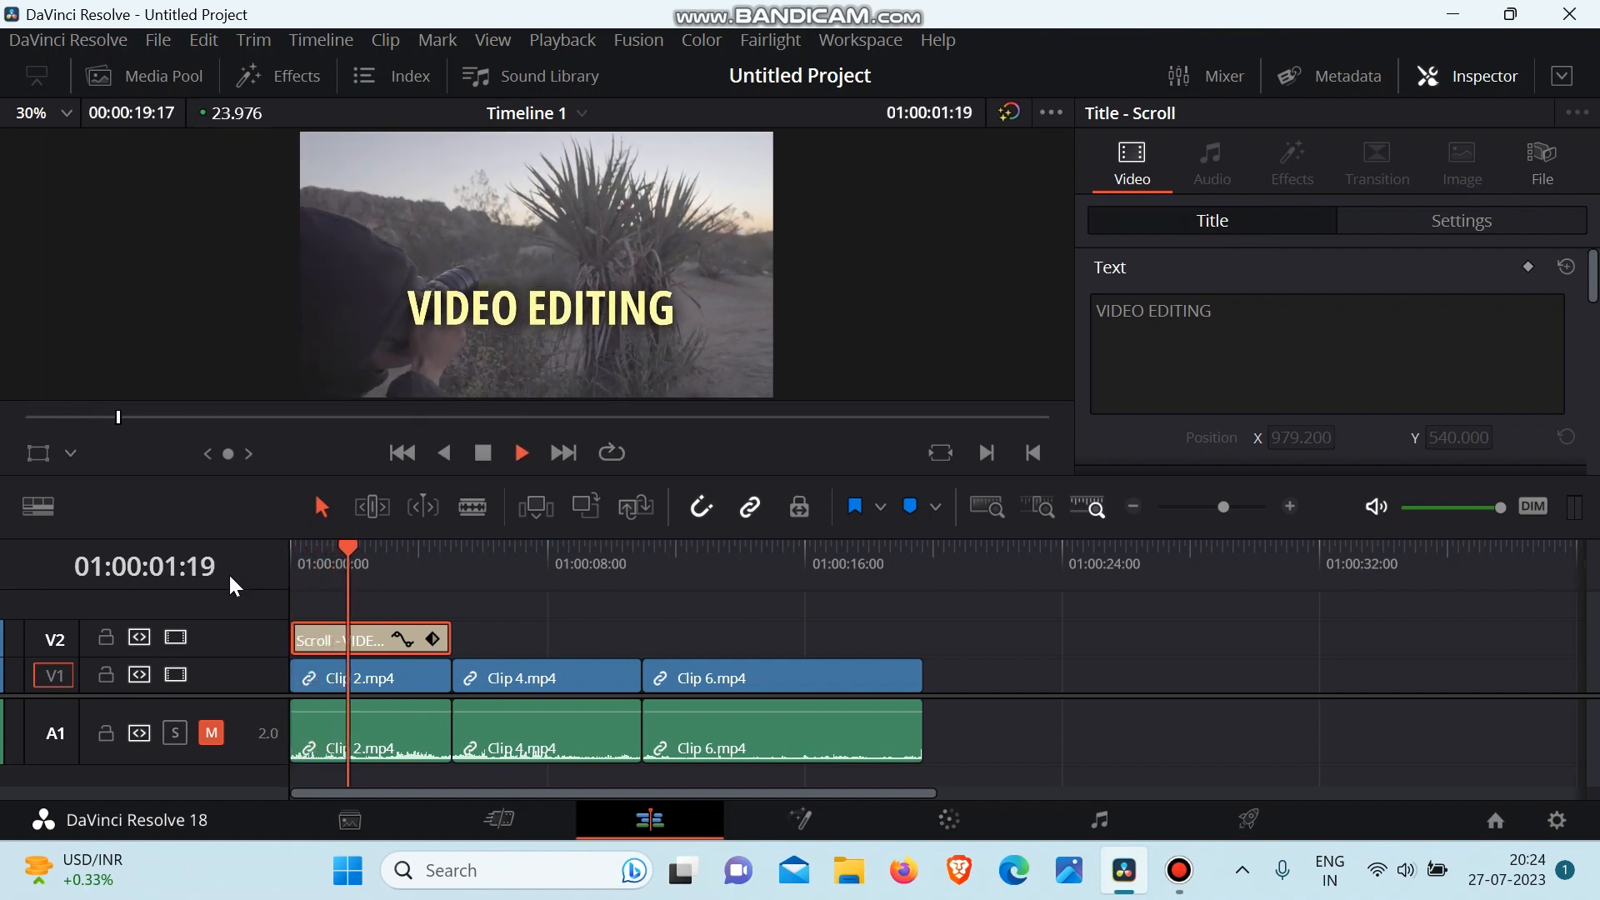
{"action": "key", "text": "space"}
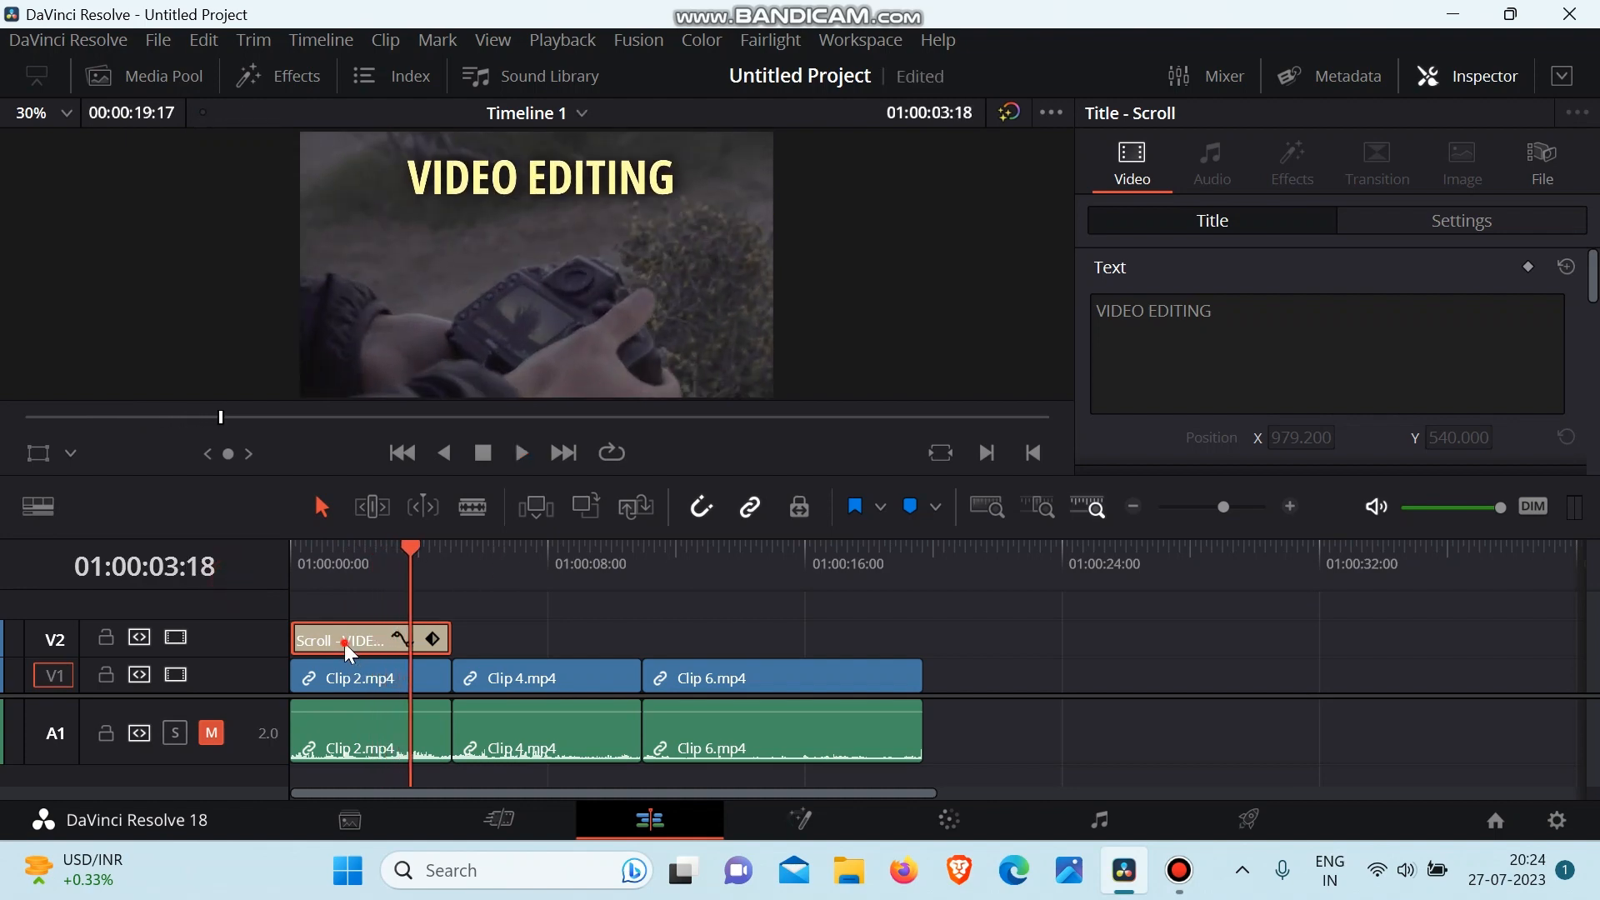
Step: Try deleting the scroll title and the first clip from the timeline, and undo the deletions
{"action": "left_click", "coordinate": [531, 631]}
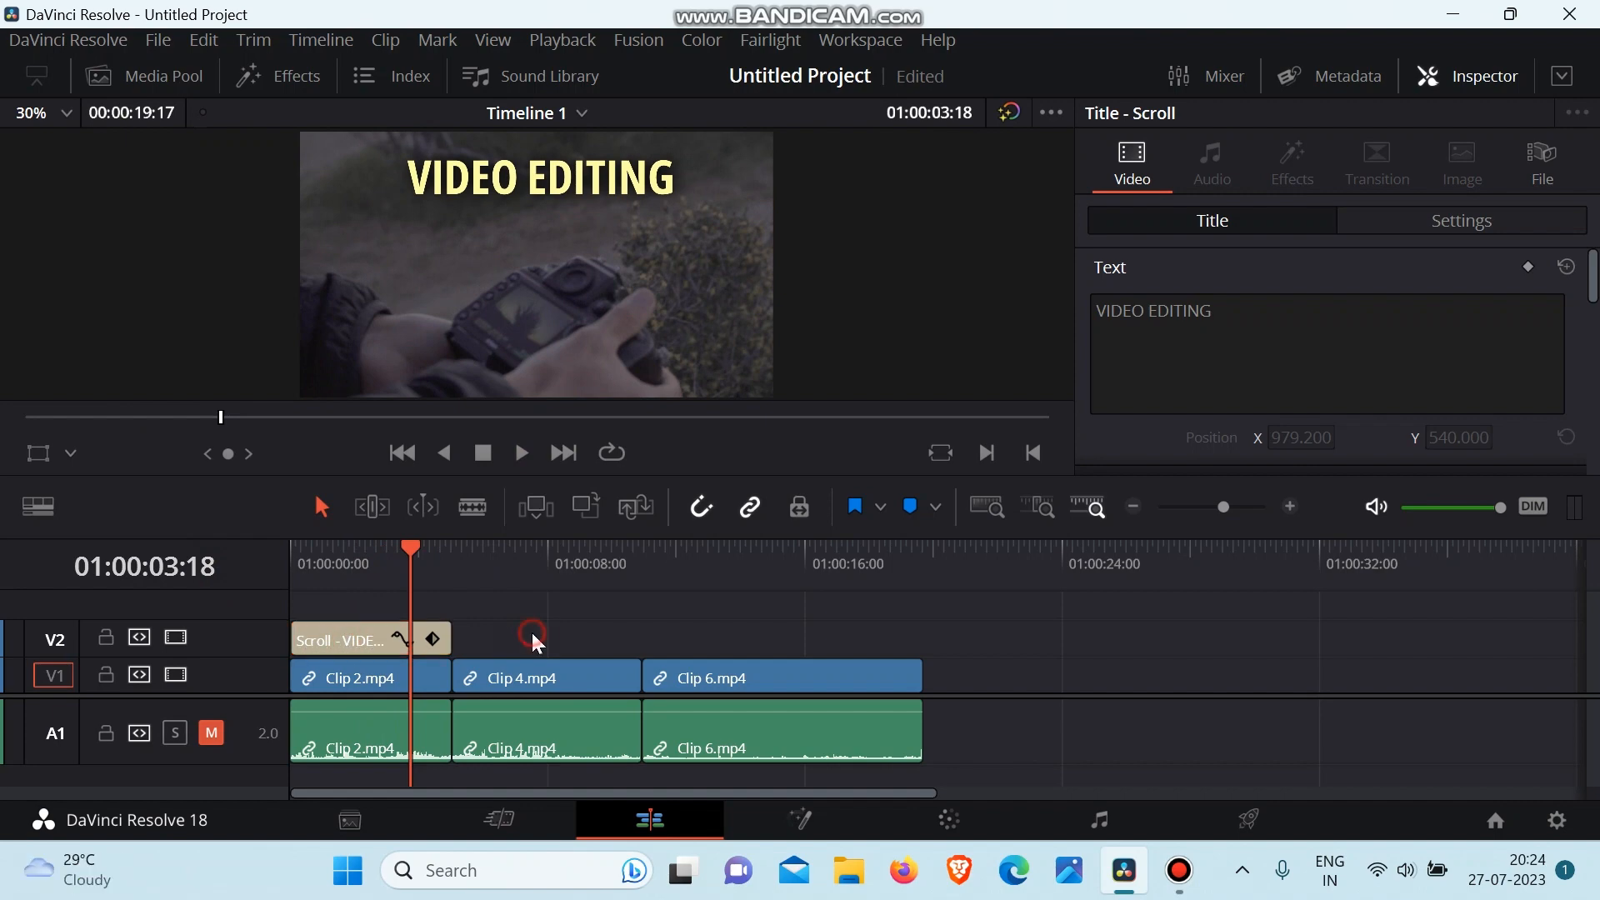
{"action": "left_click", "coordinate": [384, 634]}
{"action": "key", "text": "Delete"}
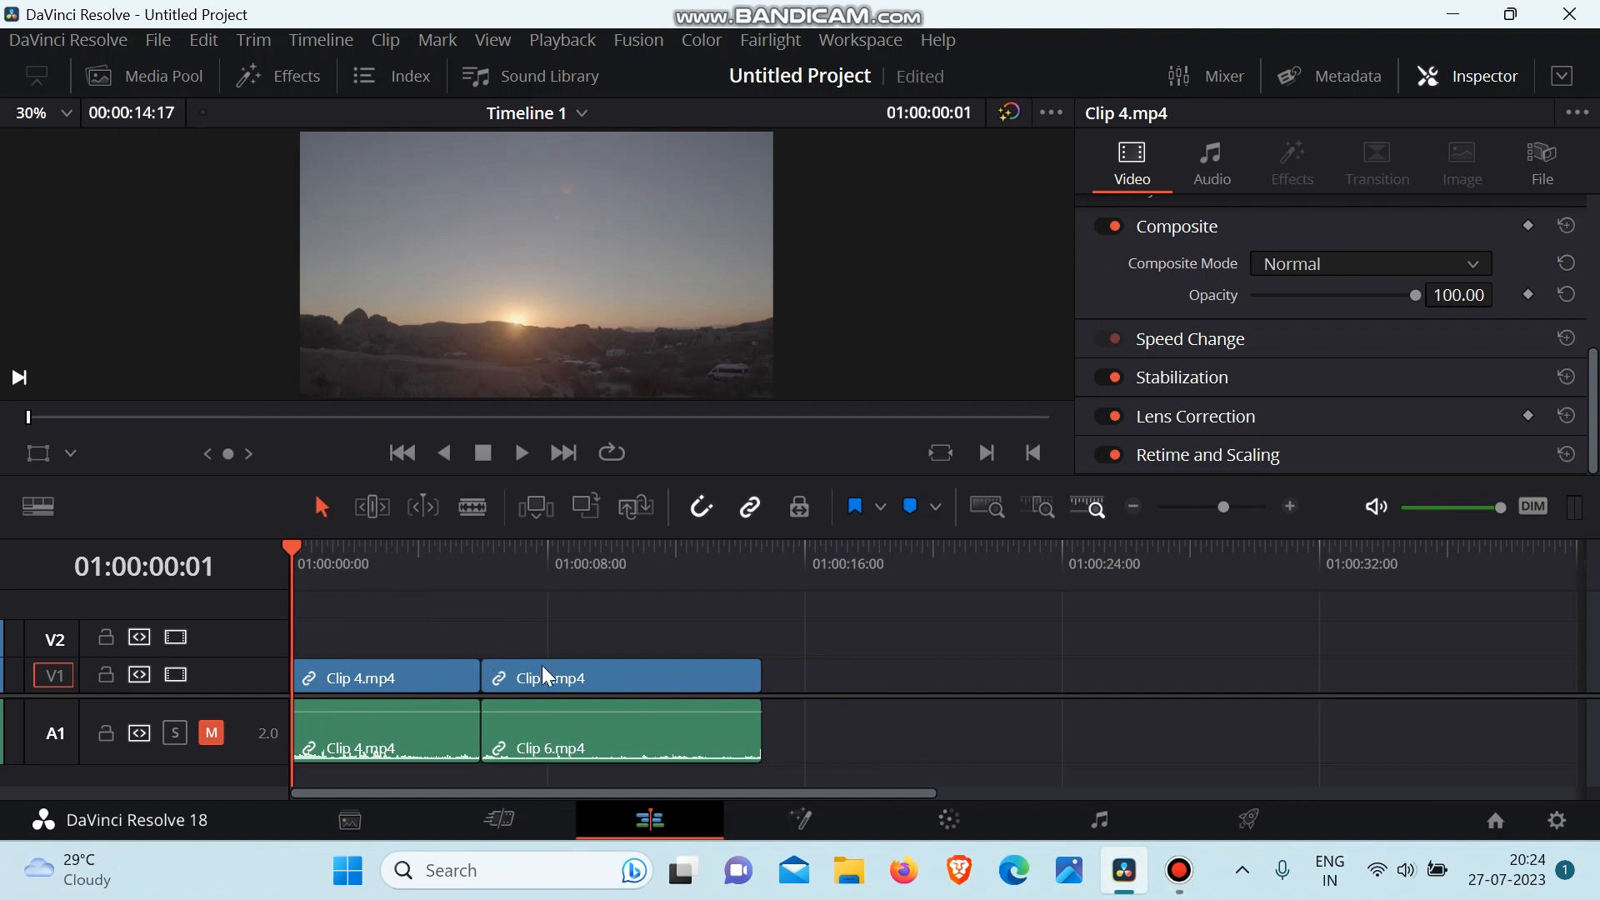
{"action": "key", "text": "ctrl+z"}
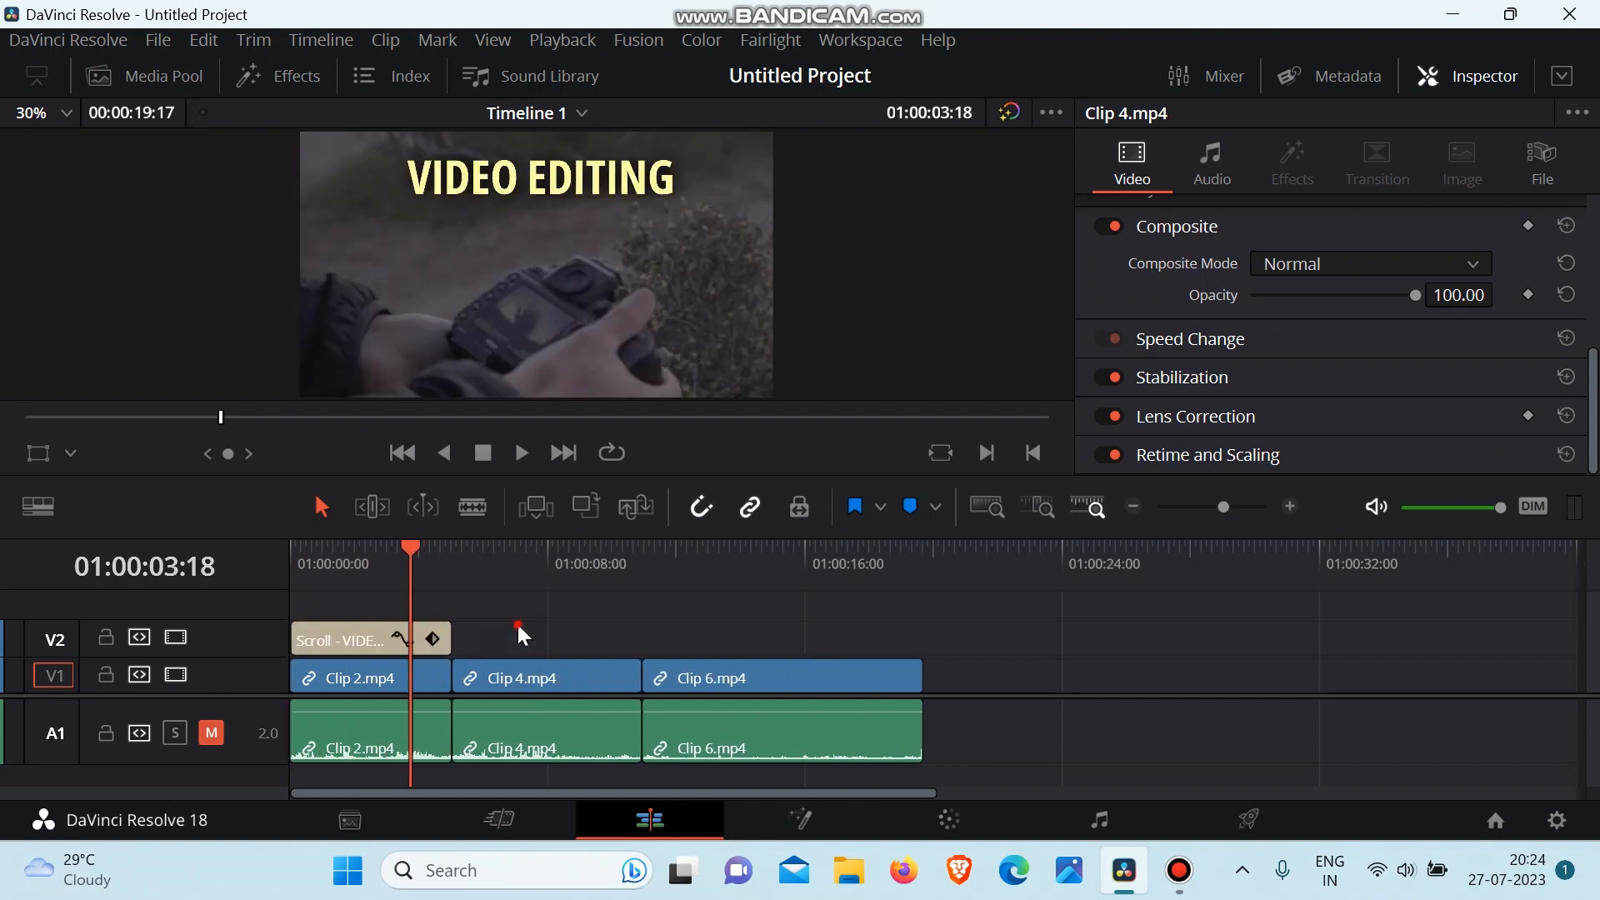
Step: Move the scroll title from track V2 to the empty area of track V1 beyond Clip 6.mp4
{"action": "left_click_drag", "start_coordinate": [373, 638], "coordinate": [1131, 678]}
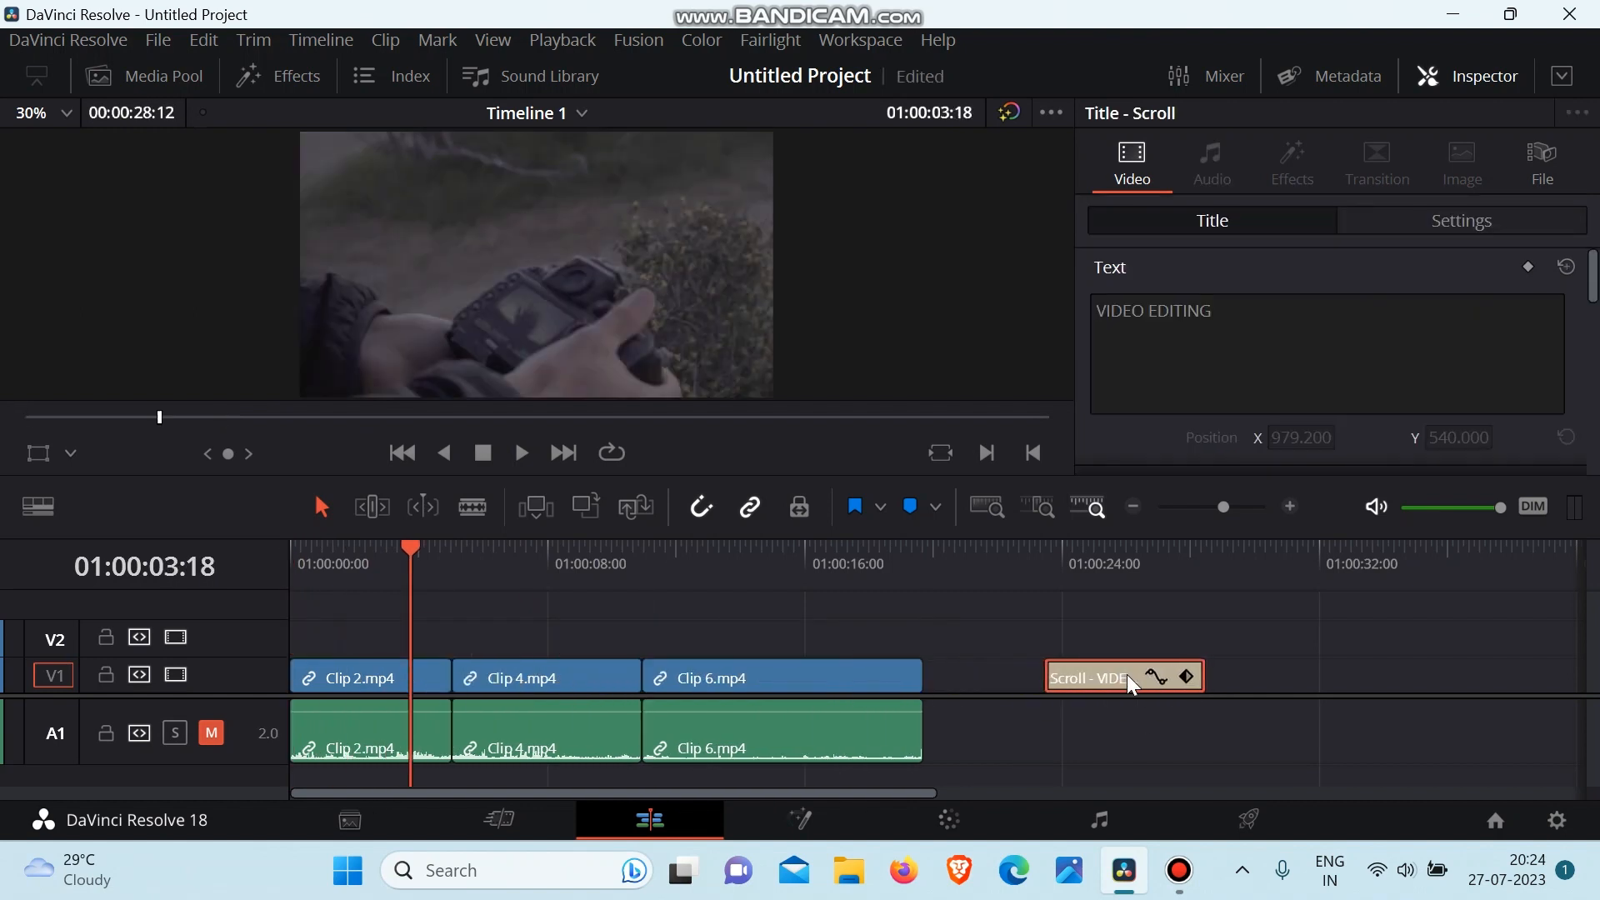
Step: Delete the scroll title and place a Left Lower Third title on track V2 at the timeline start, above Clip 2.mp4
{"action": "key", "text": "Delete"}
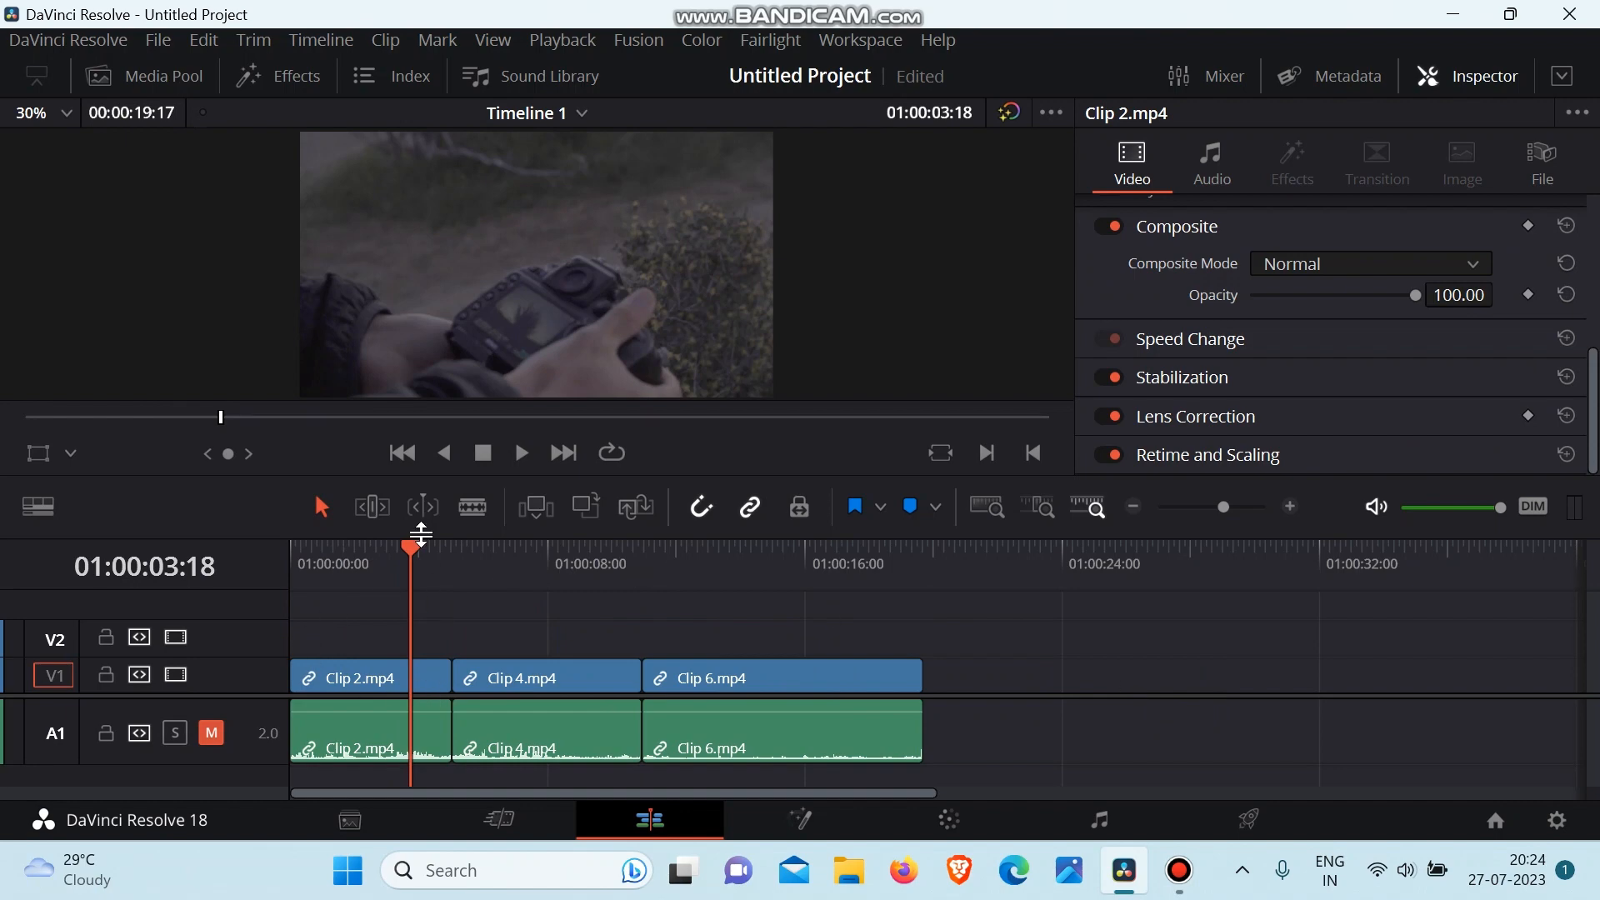
{"action": "left_click_drag", "start_coordinate": [418, 553], "coordinate": [287, 581]}
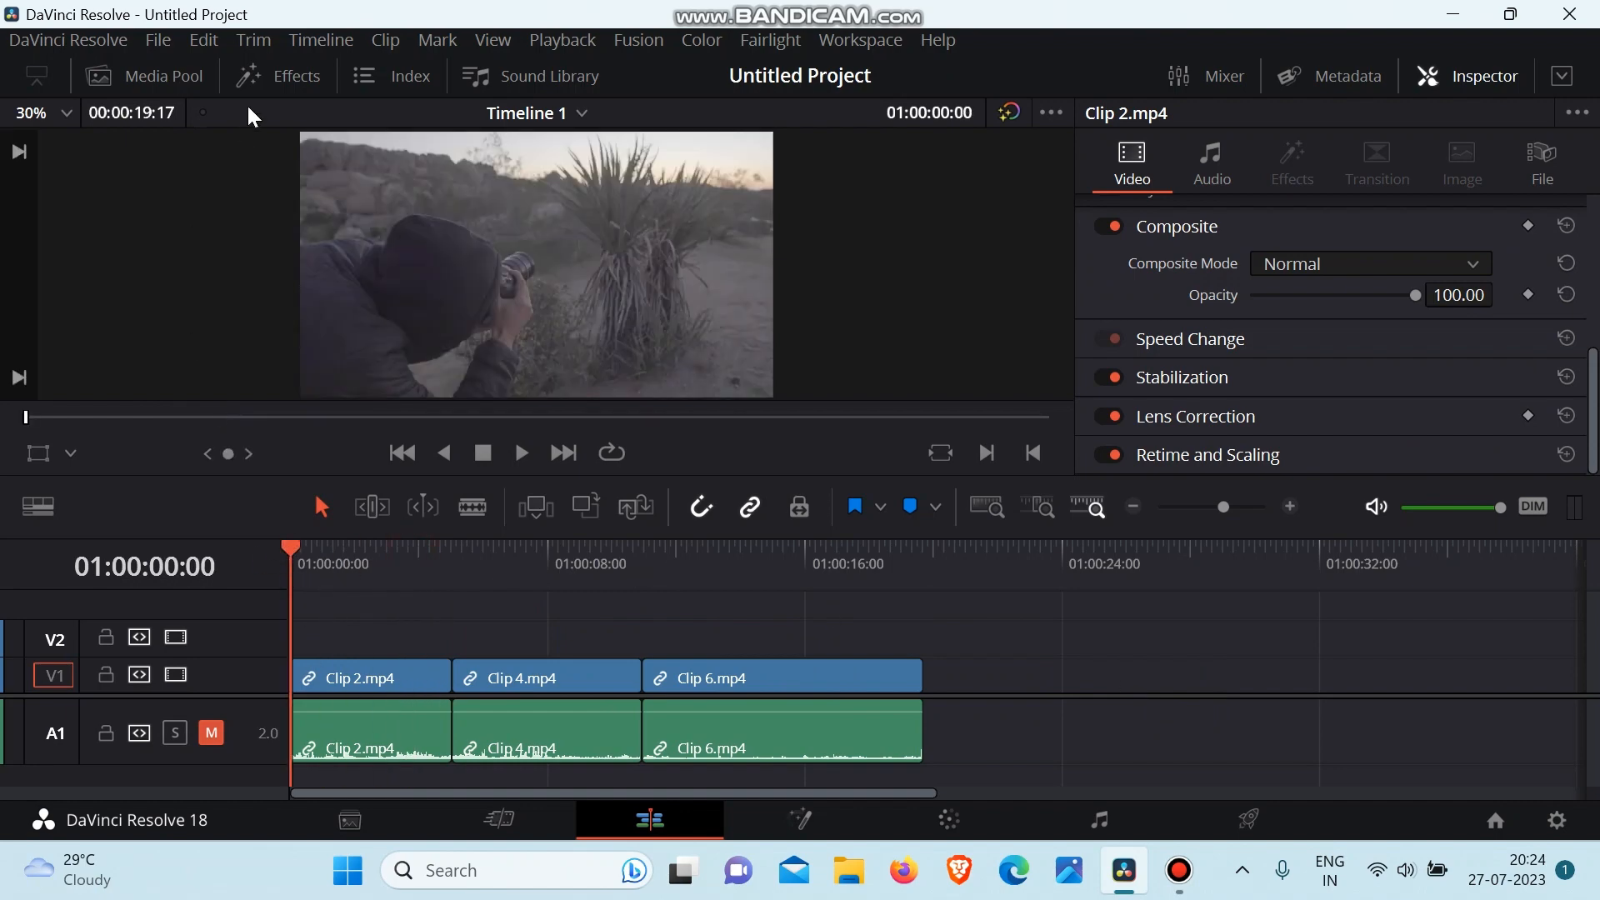
{"action": "left_click", "coordinate": [260, 78]}
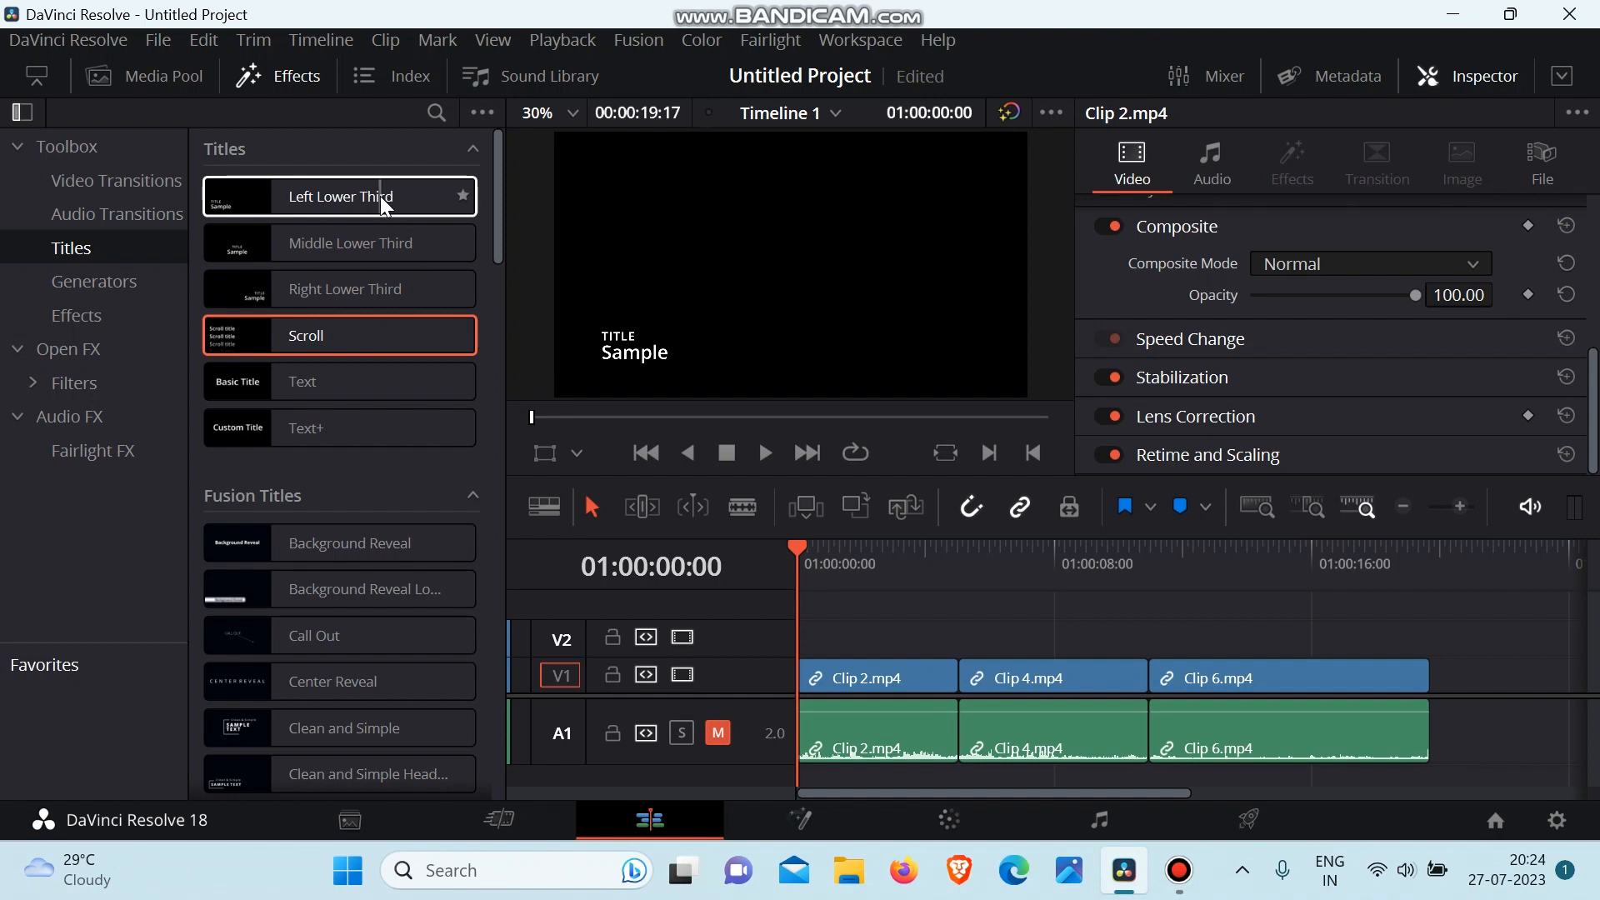
{"action": "left_click_drag", "start_coordinate": [380, 196], "coordinate": [803, 644]}
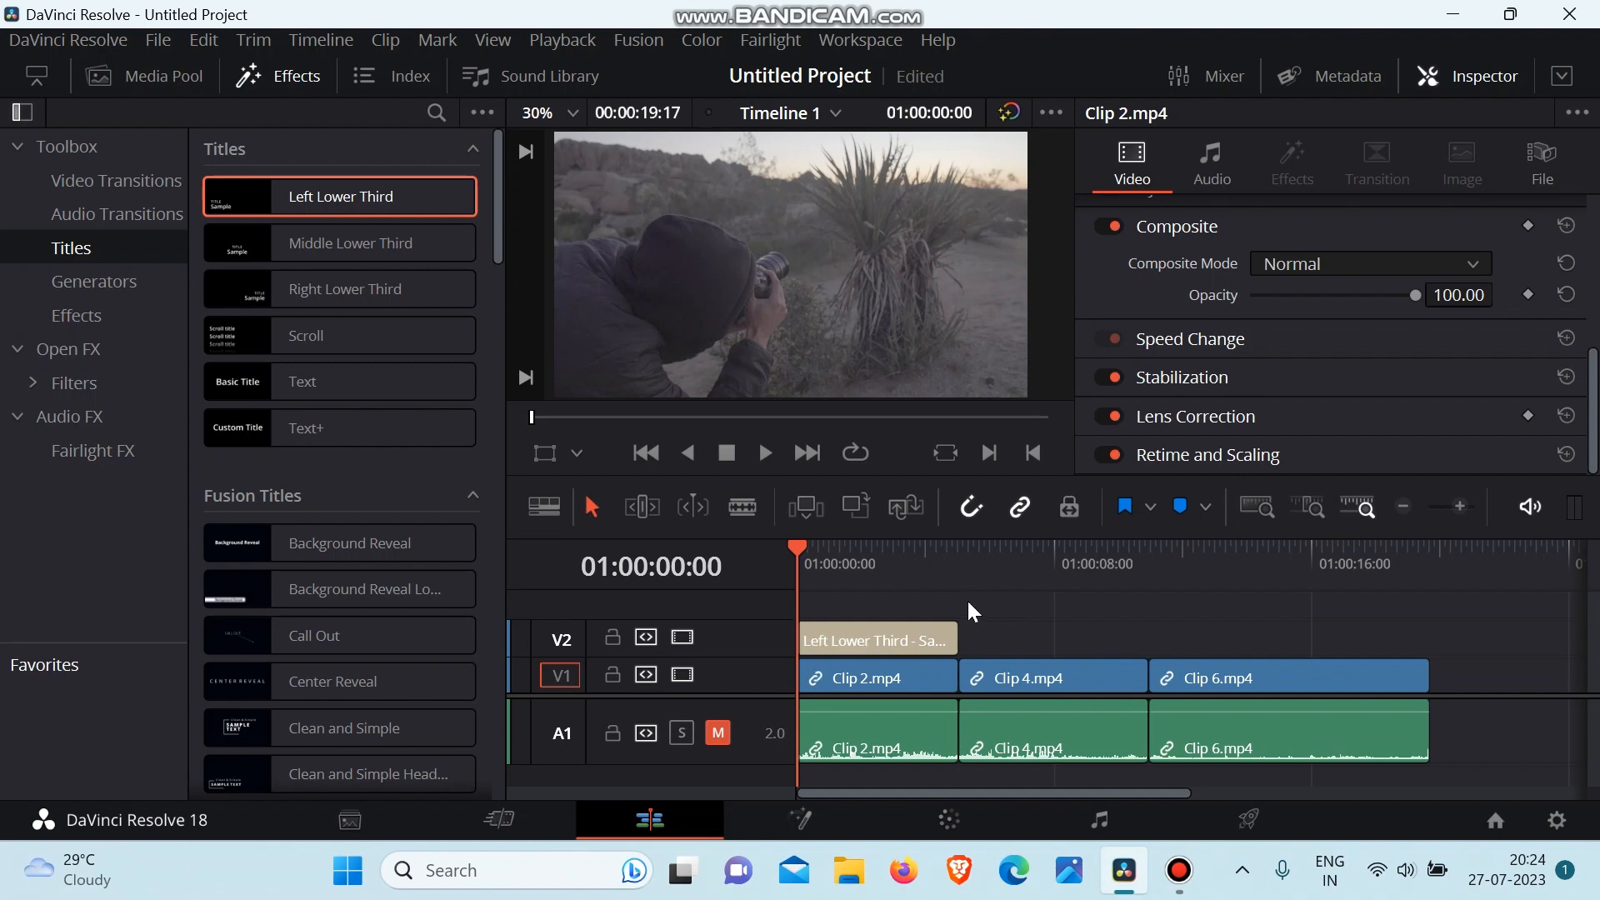
Step: Replace the first text line of the Left Lower Third title with "VIDEO EDITING", previewing it at 01:00:02:15
{"action": "left_click_drag", "start_coordinate": [833, 544], "coordinate": [882, 568]}
{"action": "left_click", "coordinate": [882, 641]}
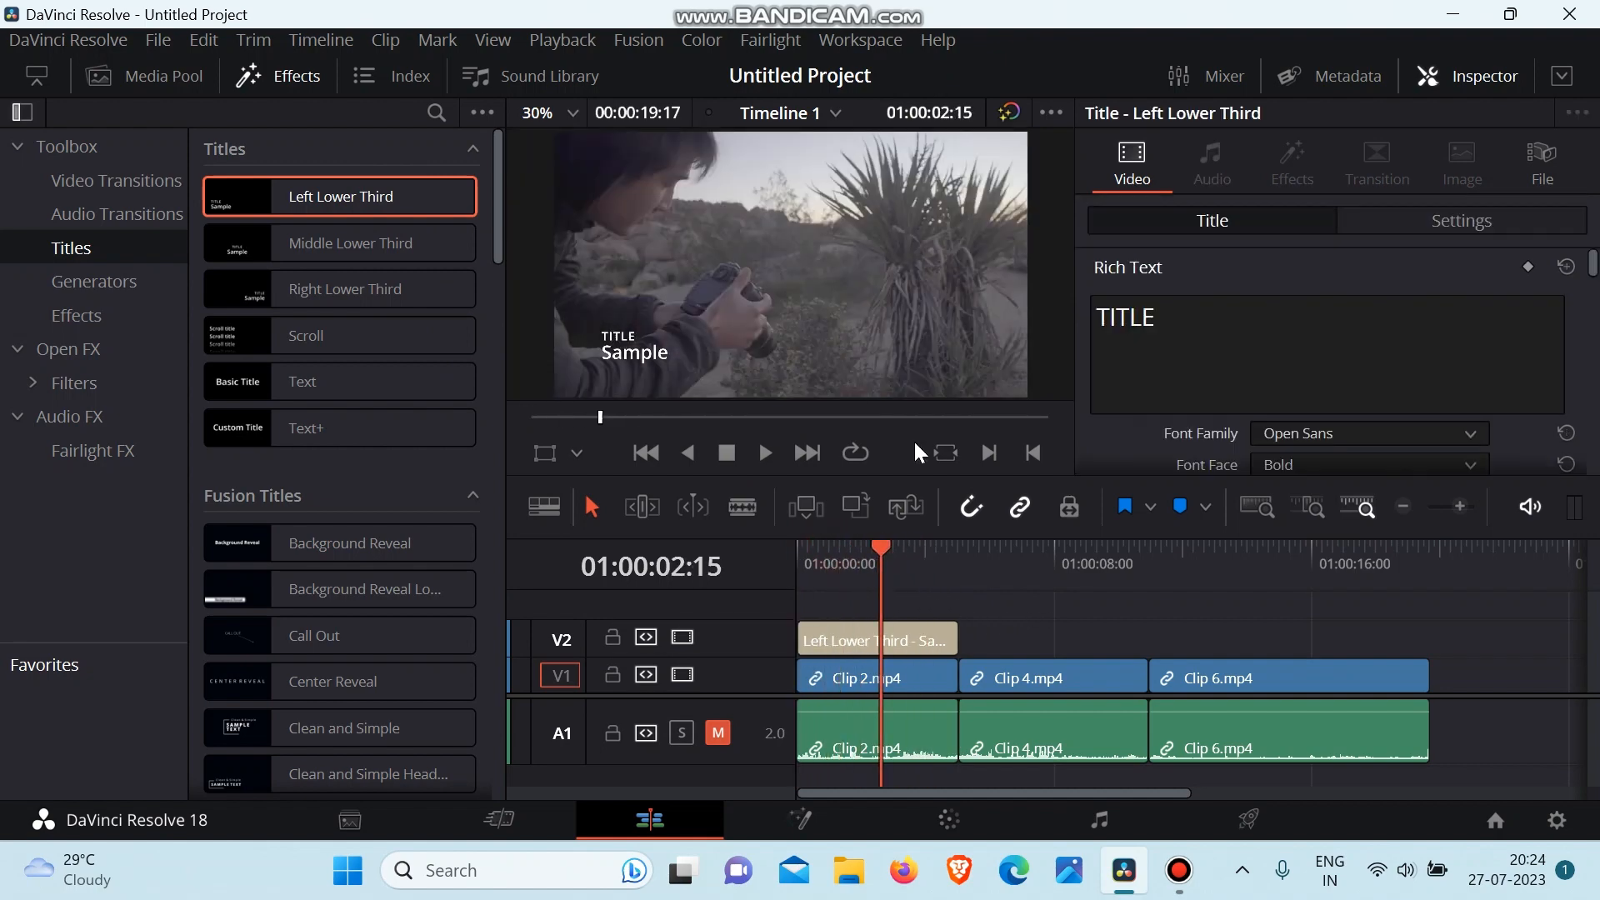
{"action": "left_click_drag", "start_coordinate": [1227, 318], "coordinate": [1075, 338]}
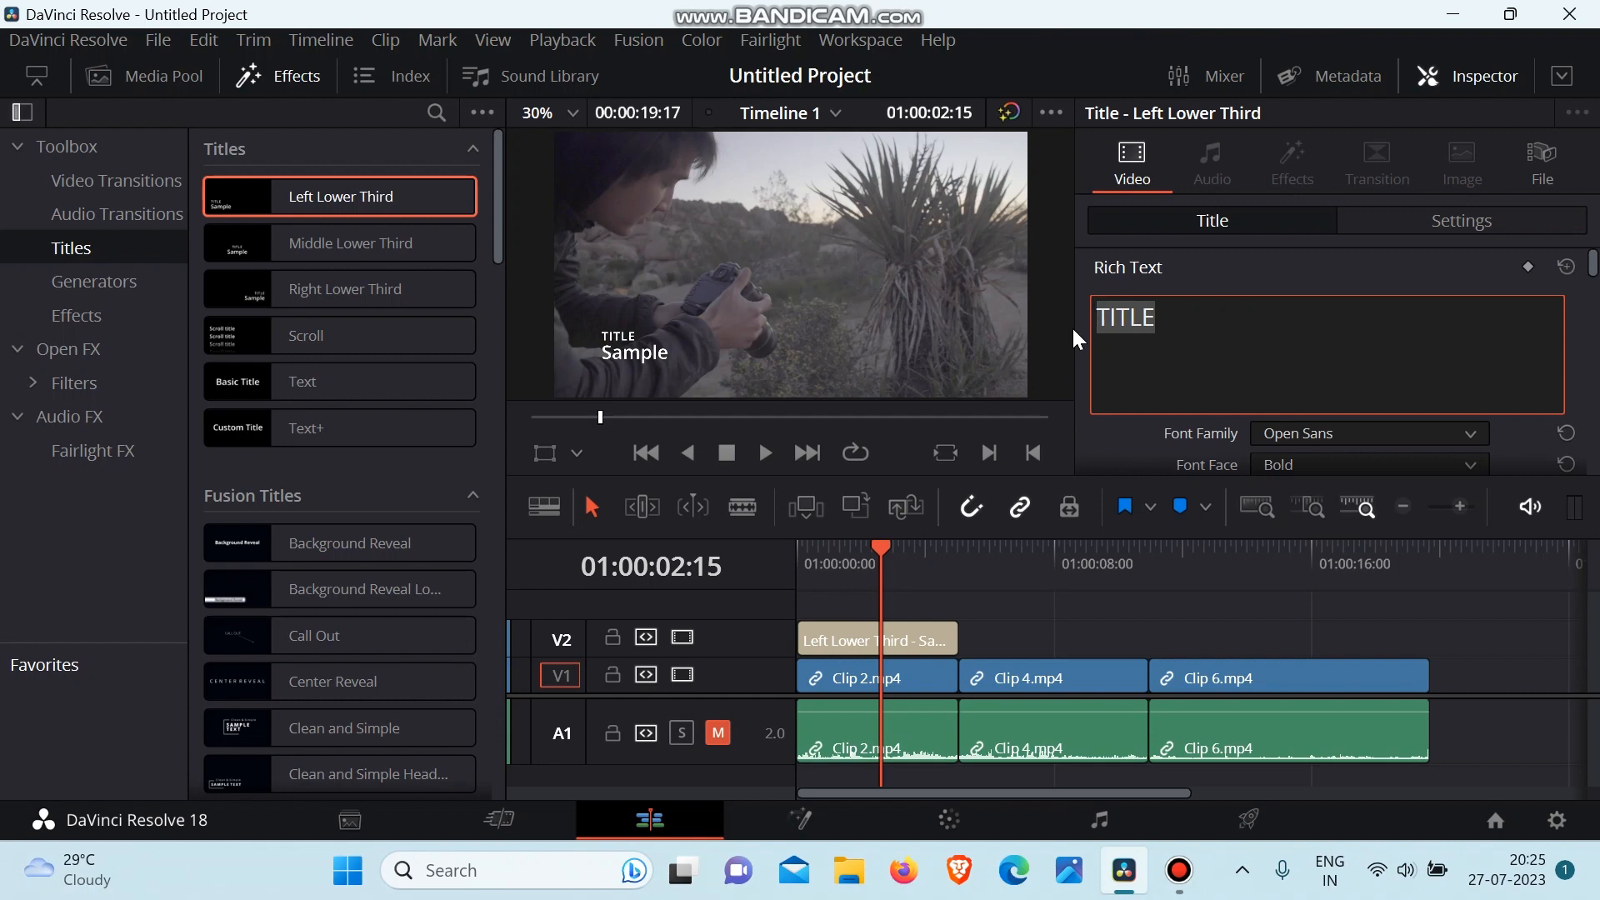
{"action": "type", "text": "VDIEO"}
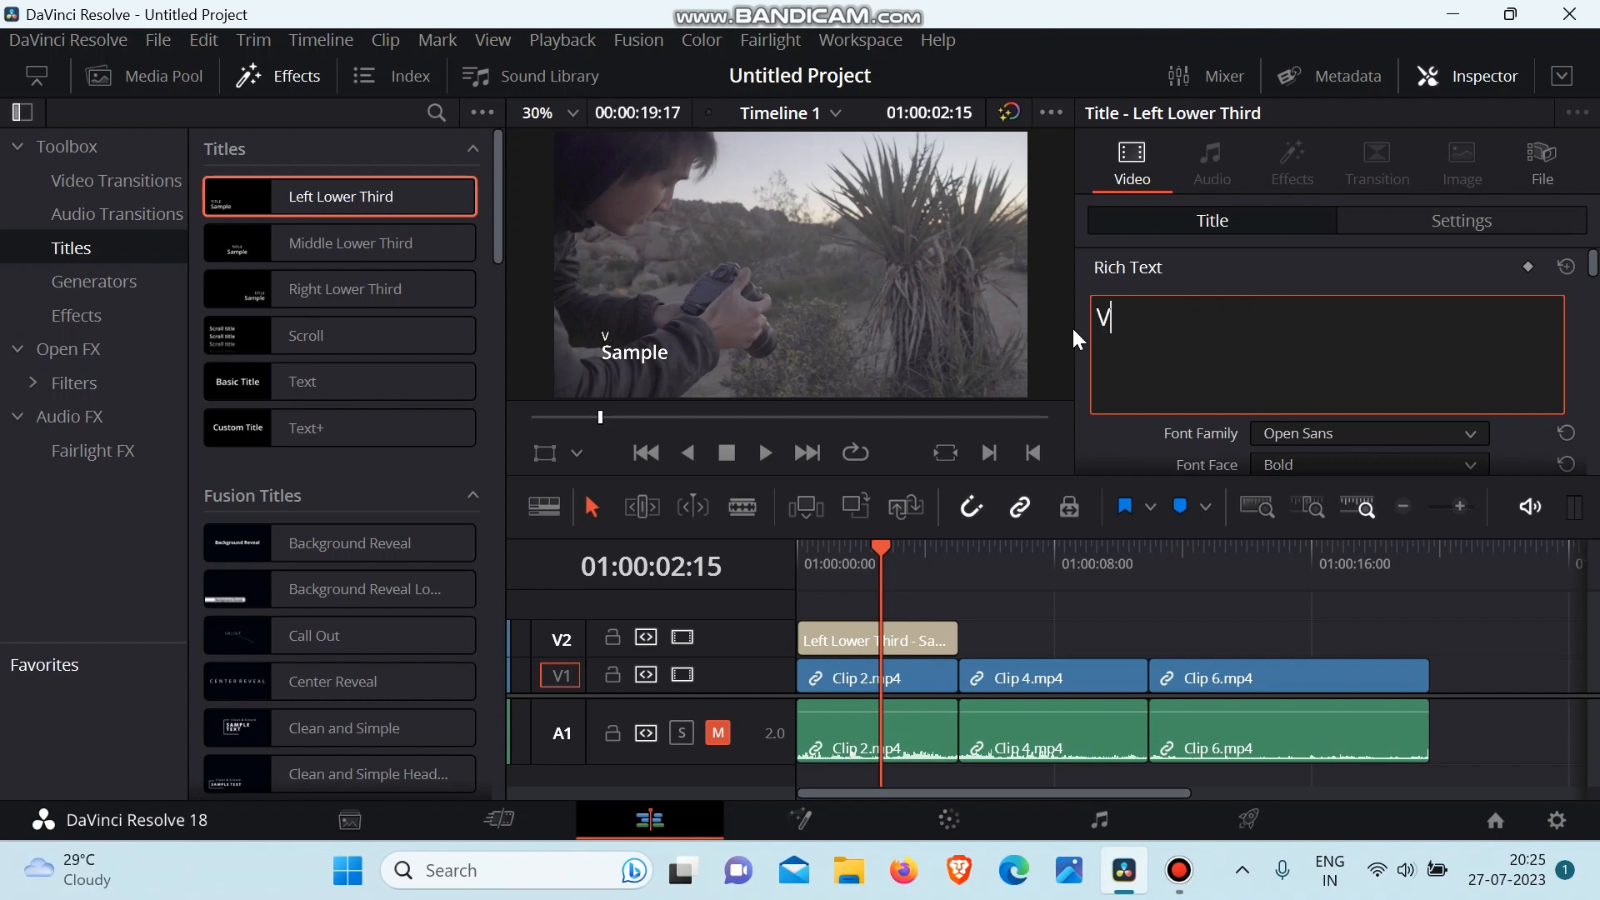
{"action": "key", "text": "BackSpace"}
{"action": "key", "text": "BackSpace"}
{"action": "key", "text": "BackSpace"}
{"action": "key", "text": "BackSpace"}
{"action": "type", "text": "IDEO EDITING"}
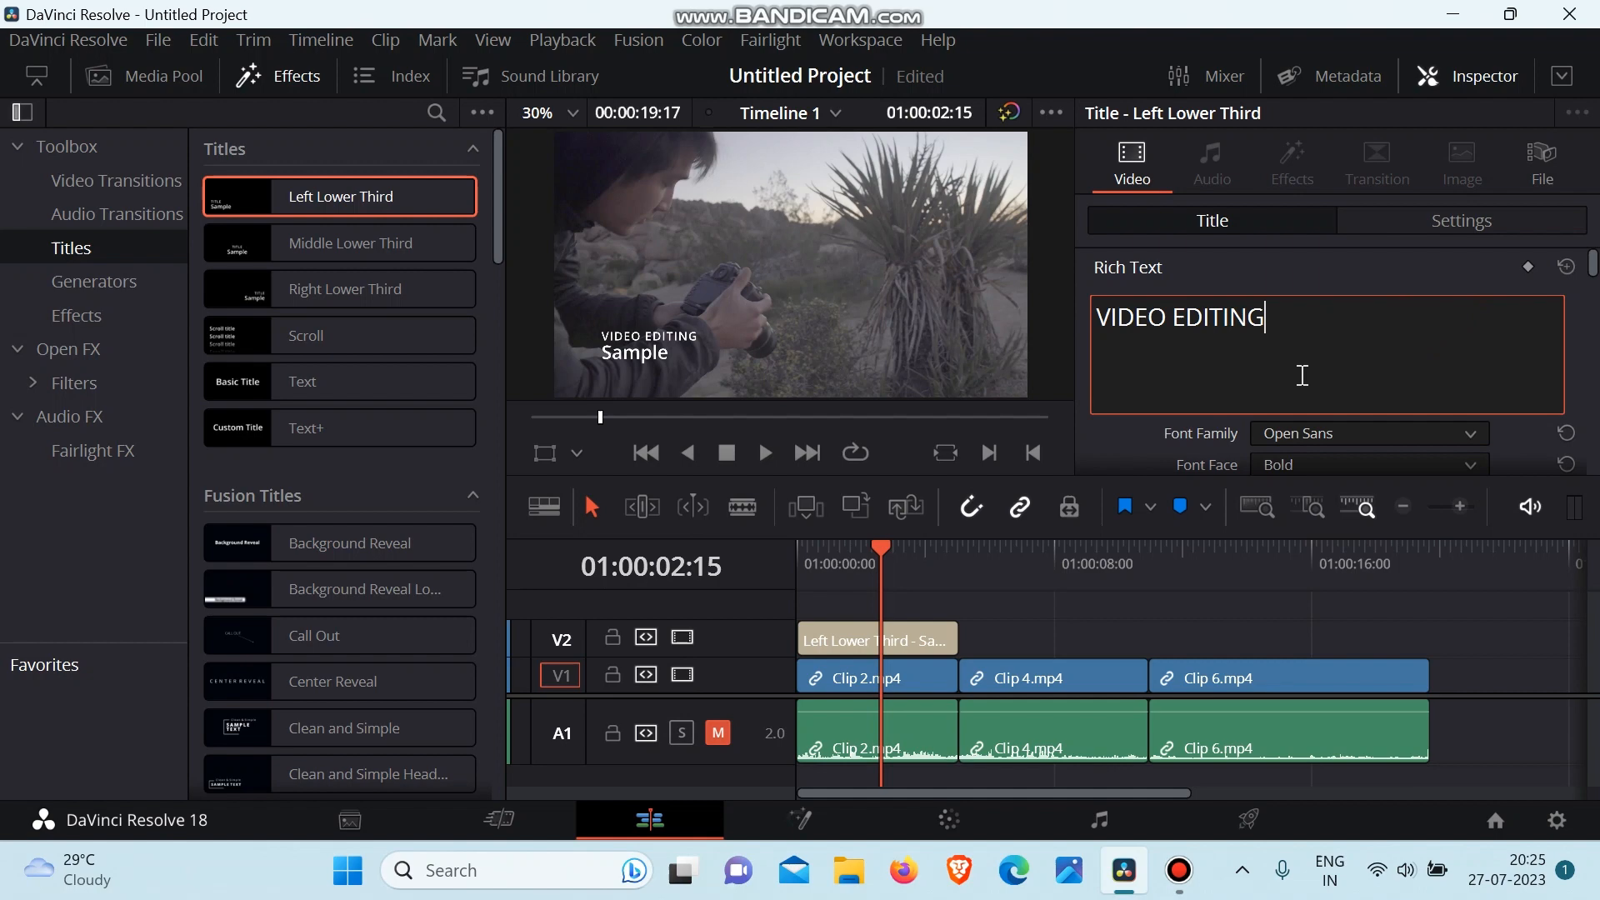
Step: Replace the title's second text line, "Sample", with "BY" followed by the editor's full name in capitals
{"action": "scroll", "coordinate": [1262, 380], "scroll_direction": "down", "scroll_amount": 10}
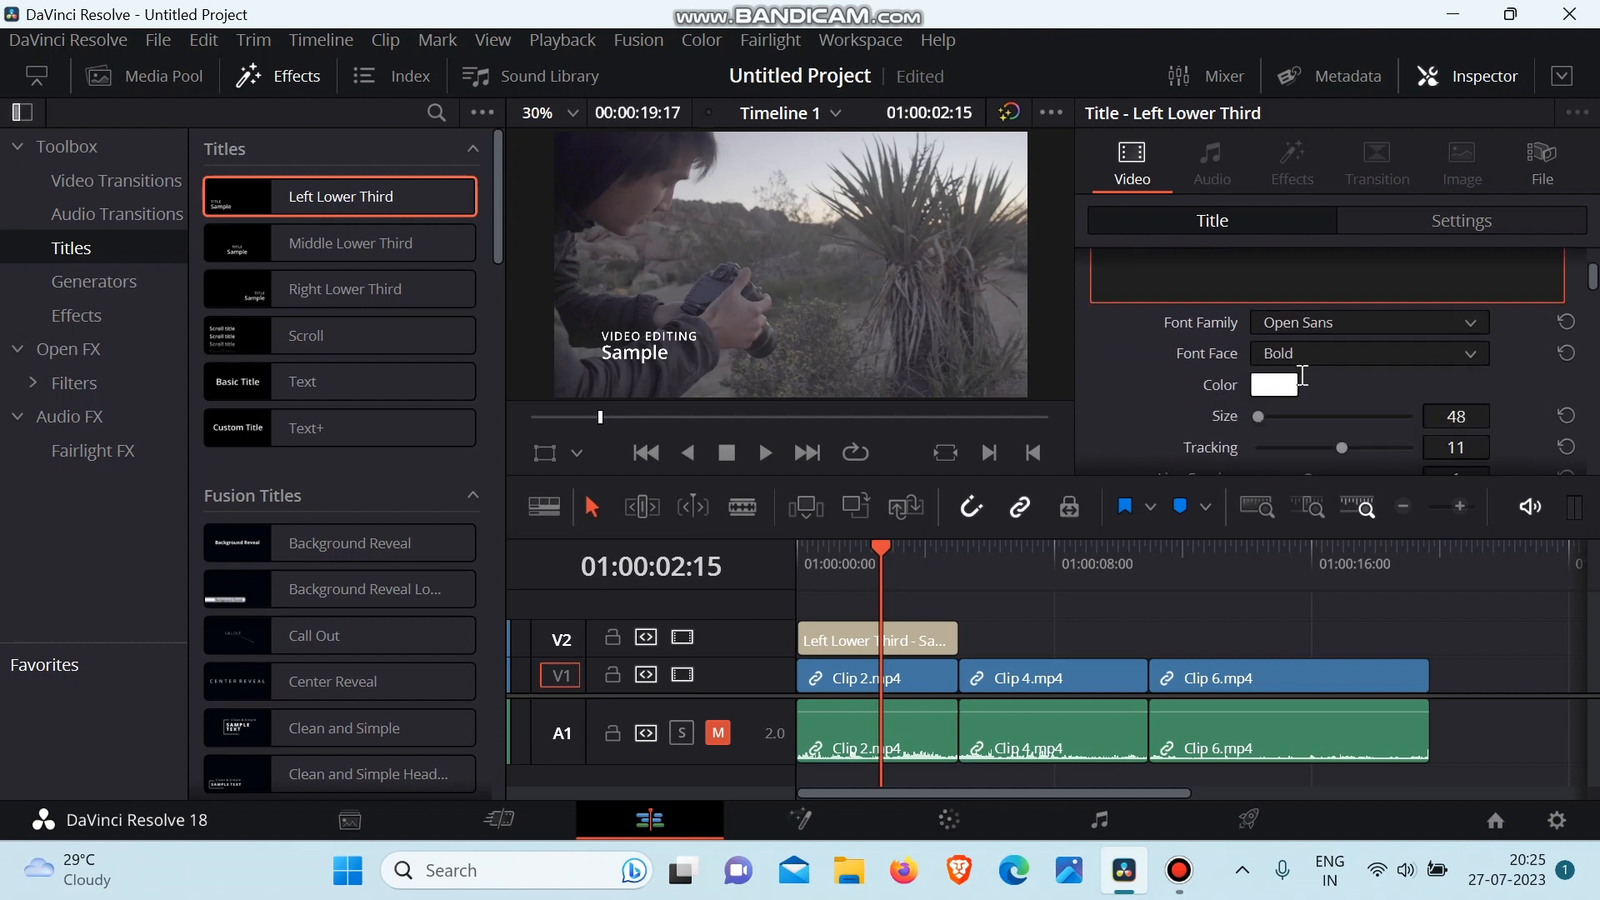
{"action": "left_click_drag", "start_coordinate": [1262, 377], "coordinate": [1013, 374]}
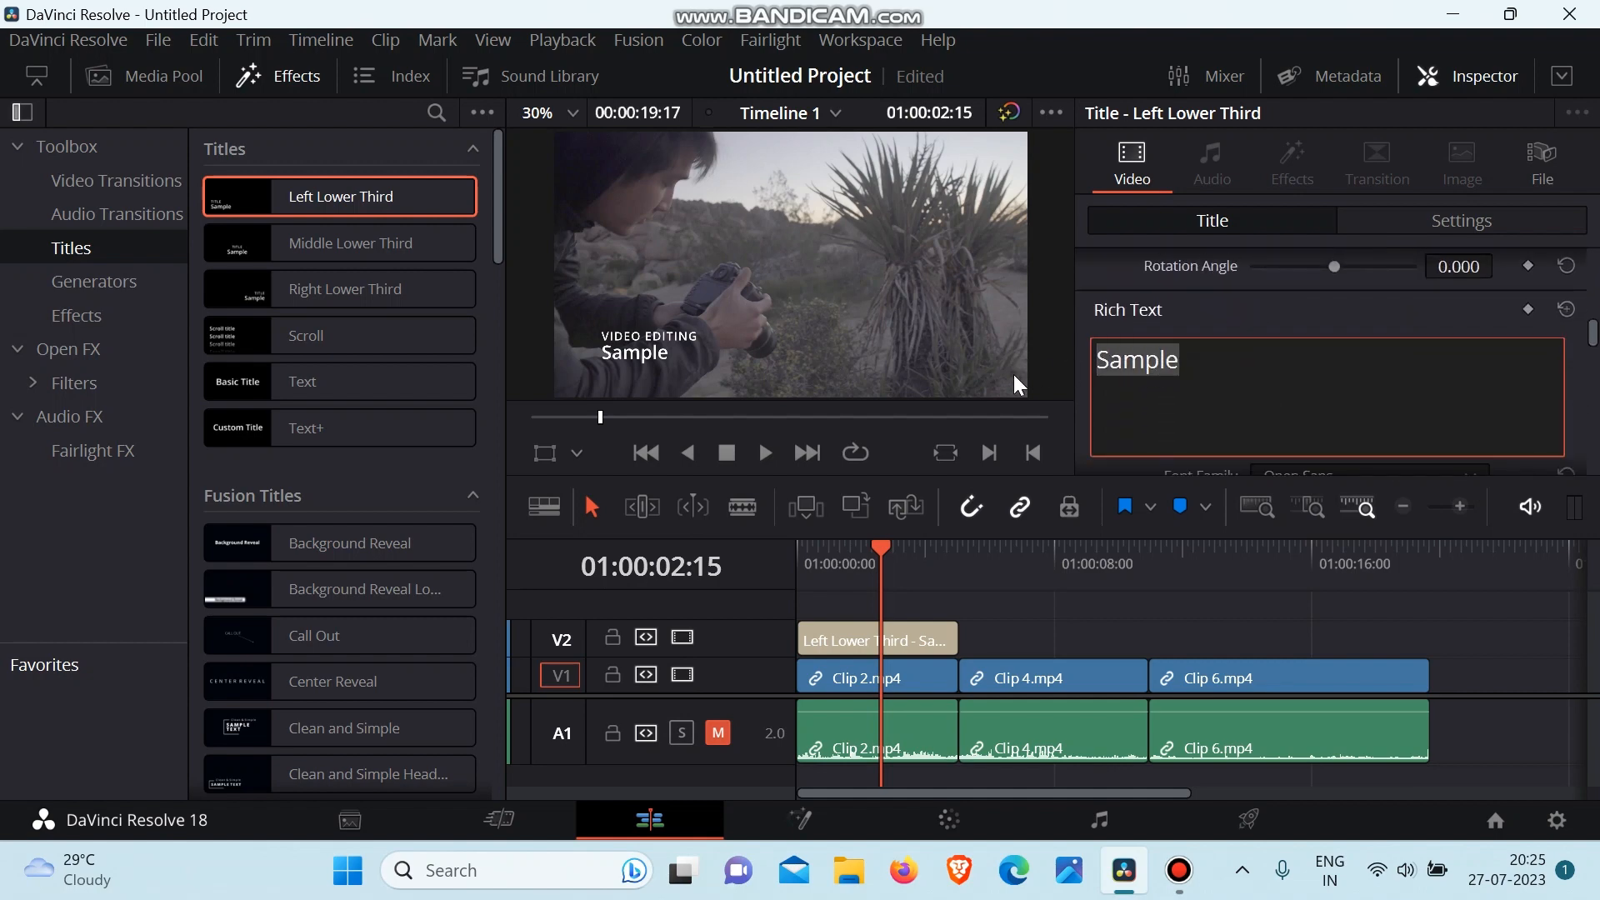
{"action": "key", "text": "BackSpace"}
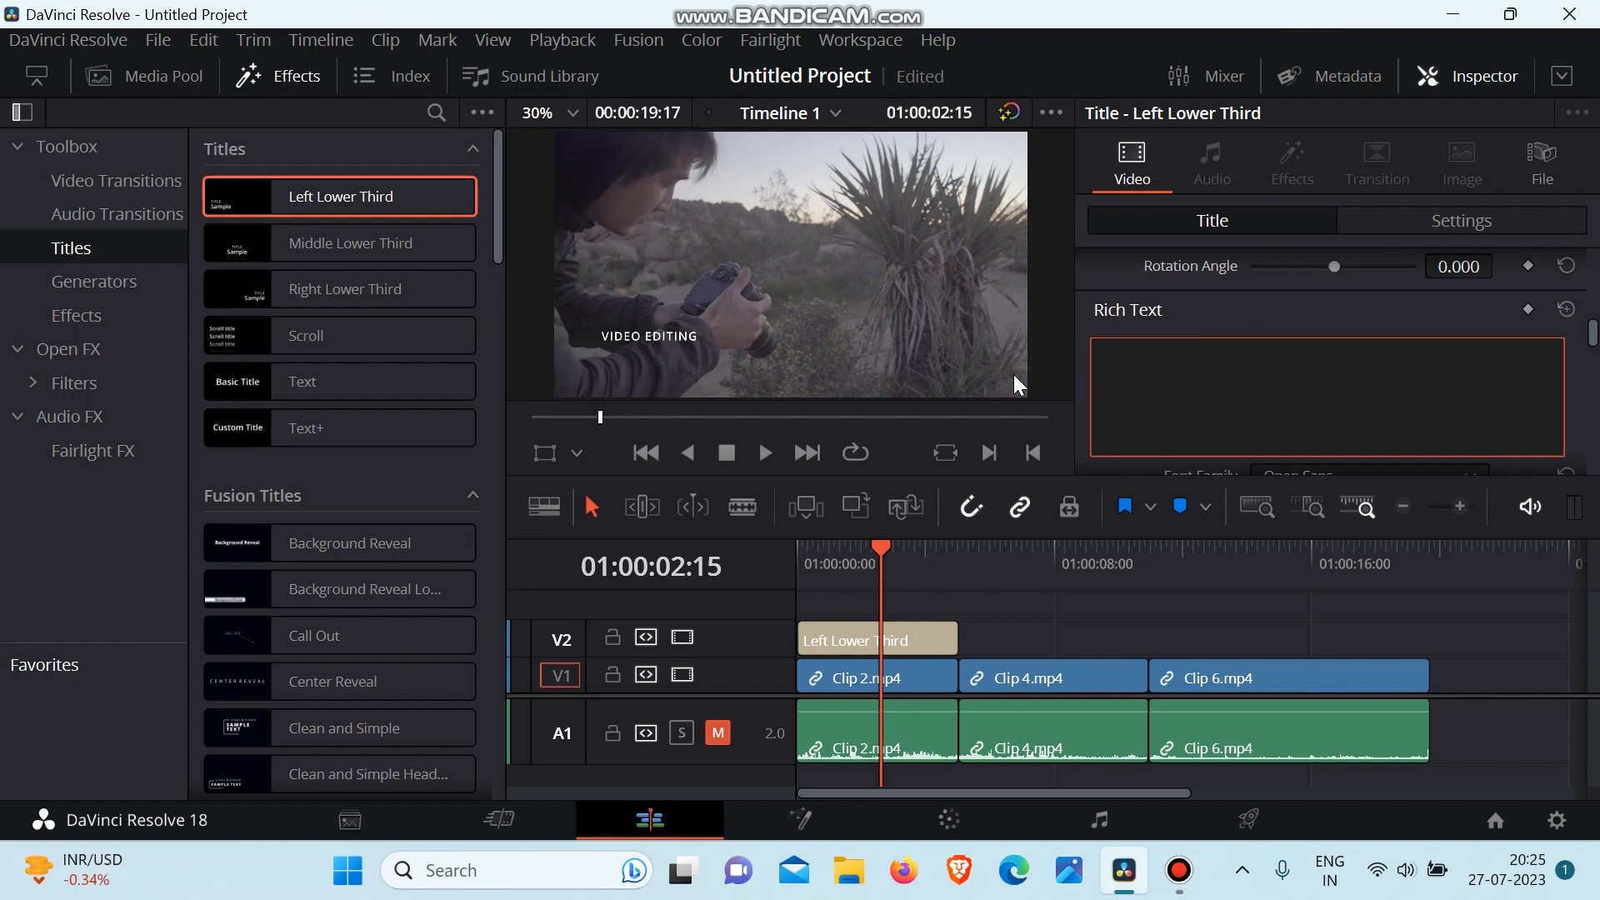
{"action": "type", "text": "BY VIVEL"}
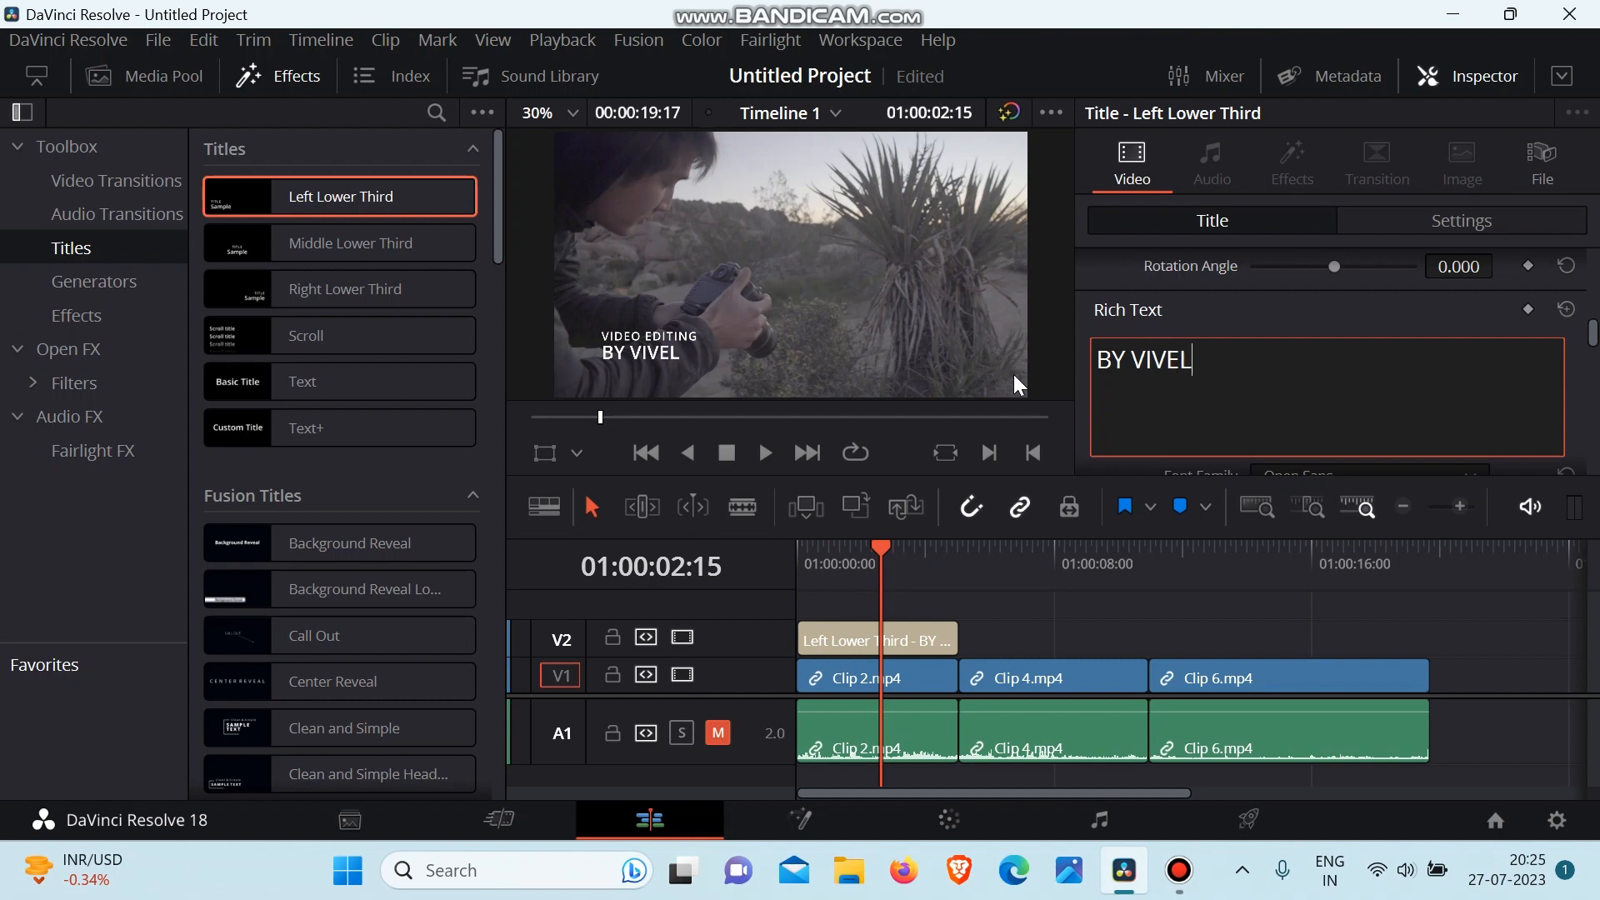
{"action": "key", "text": "BackSpace"}
{"action": "type", "text": "K RANA"}
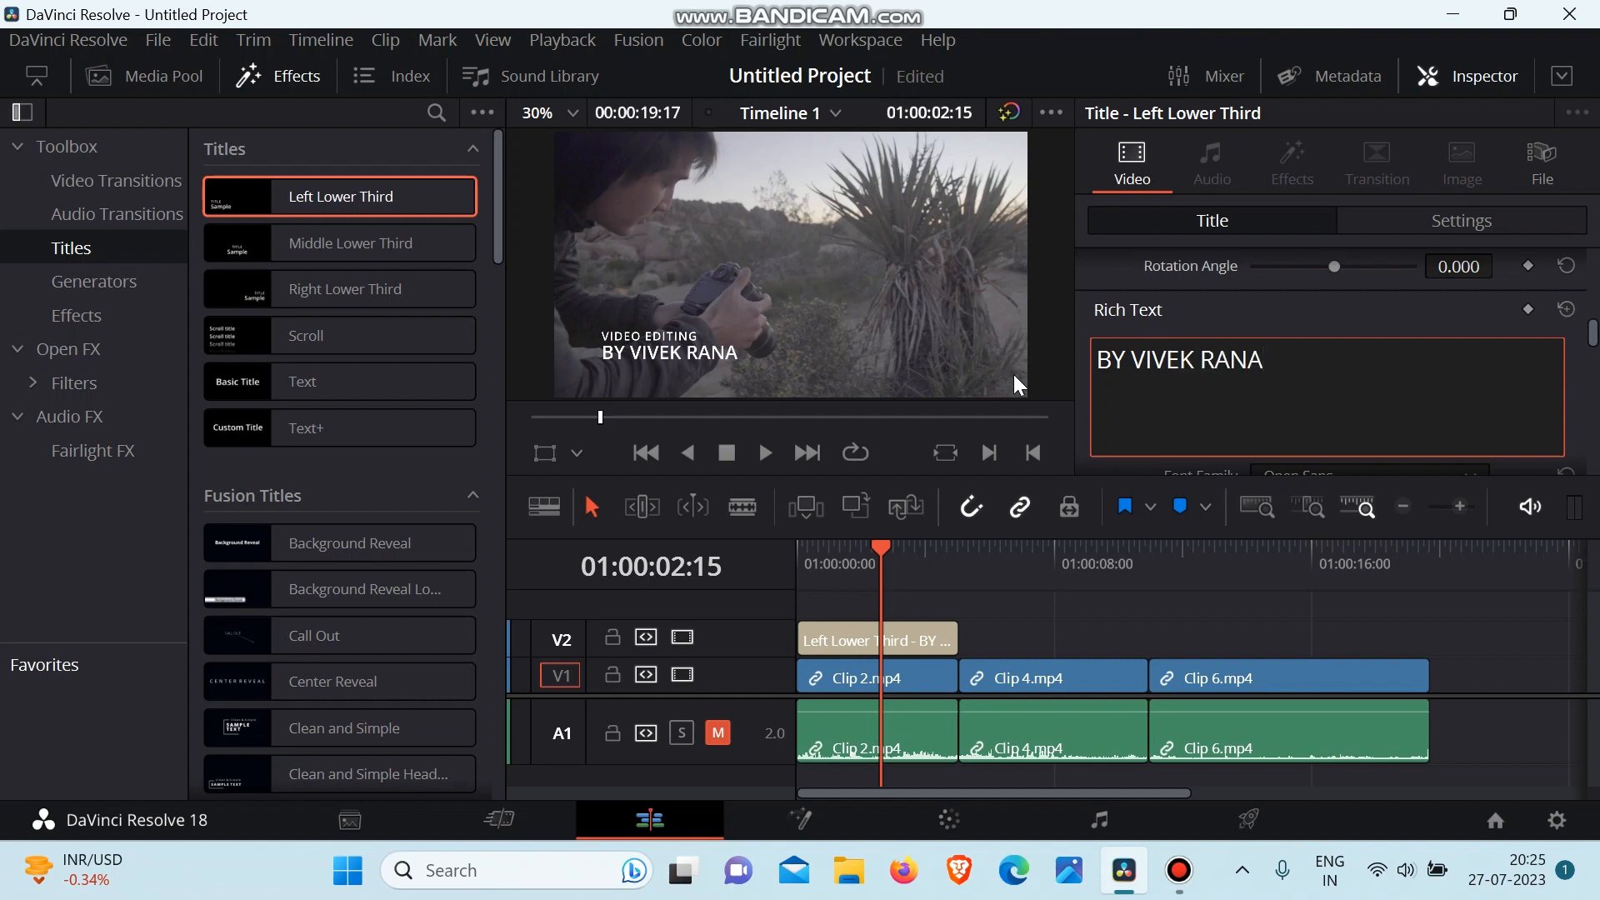
Step: Set the font family of the "VIDEO EDITING" line to Open Sans Condensed
{"action": "scroll", "coordinate": [1275, 428], "scroll_direction": "up", "scroll_amount": 5}
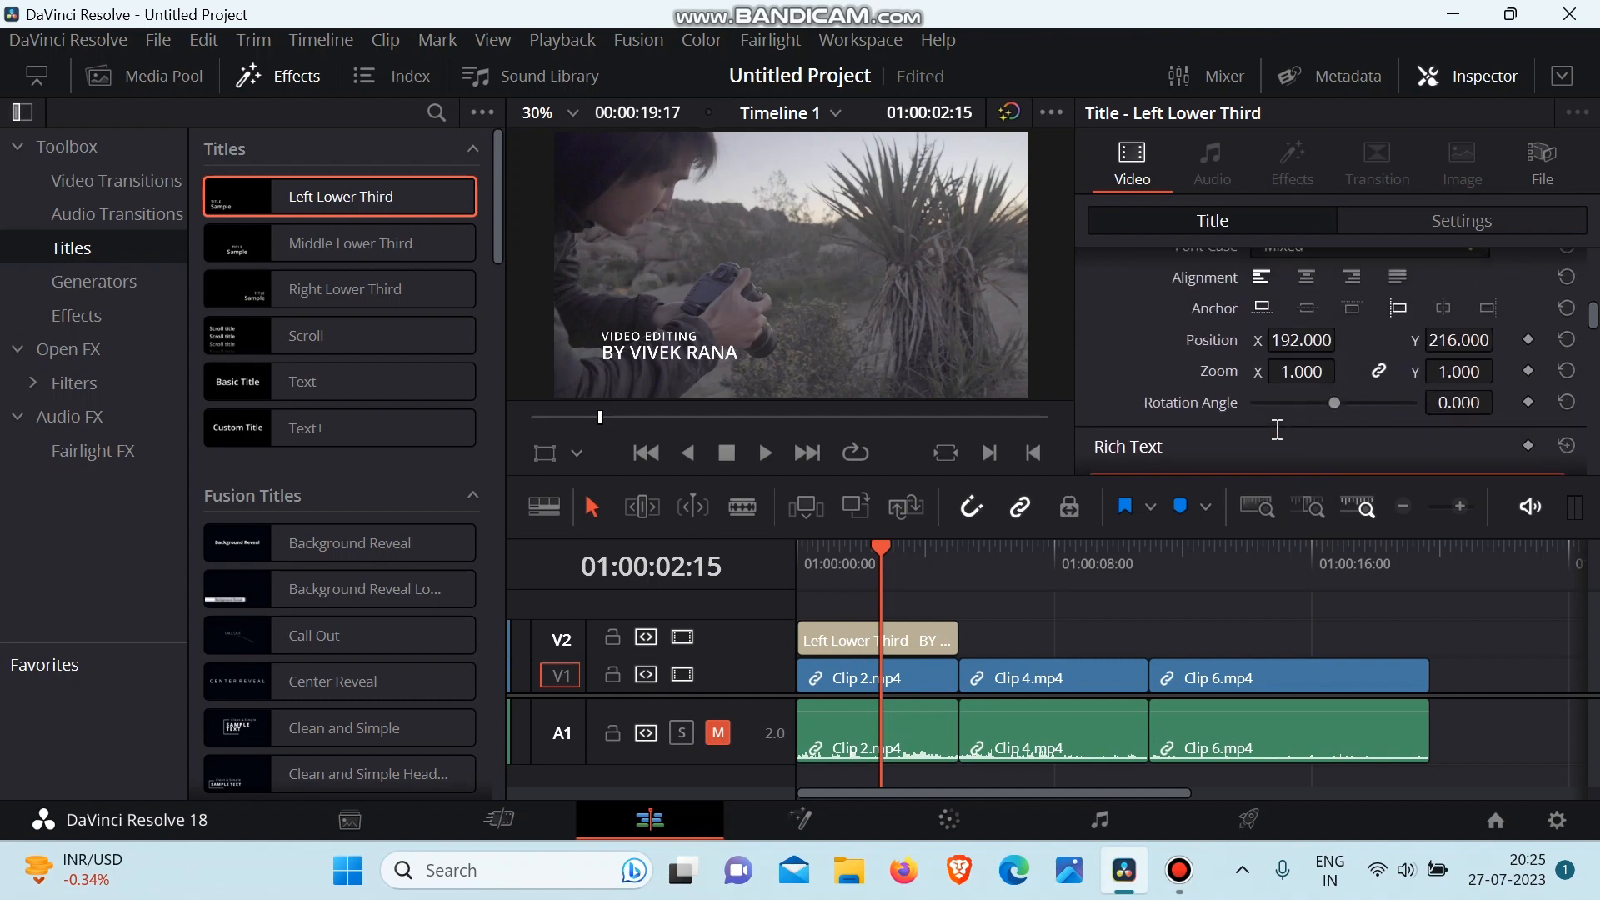
{"action": "scroll", "coordinate": [1276, 430], "scroll_direction": "up", "scroll_amount": 4}
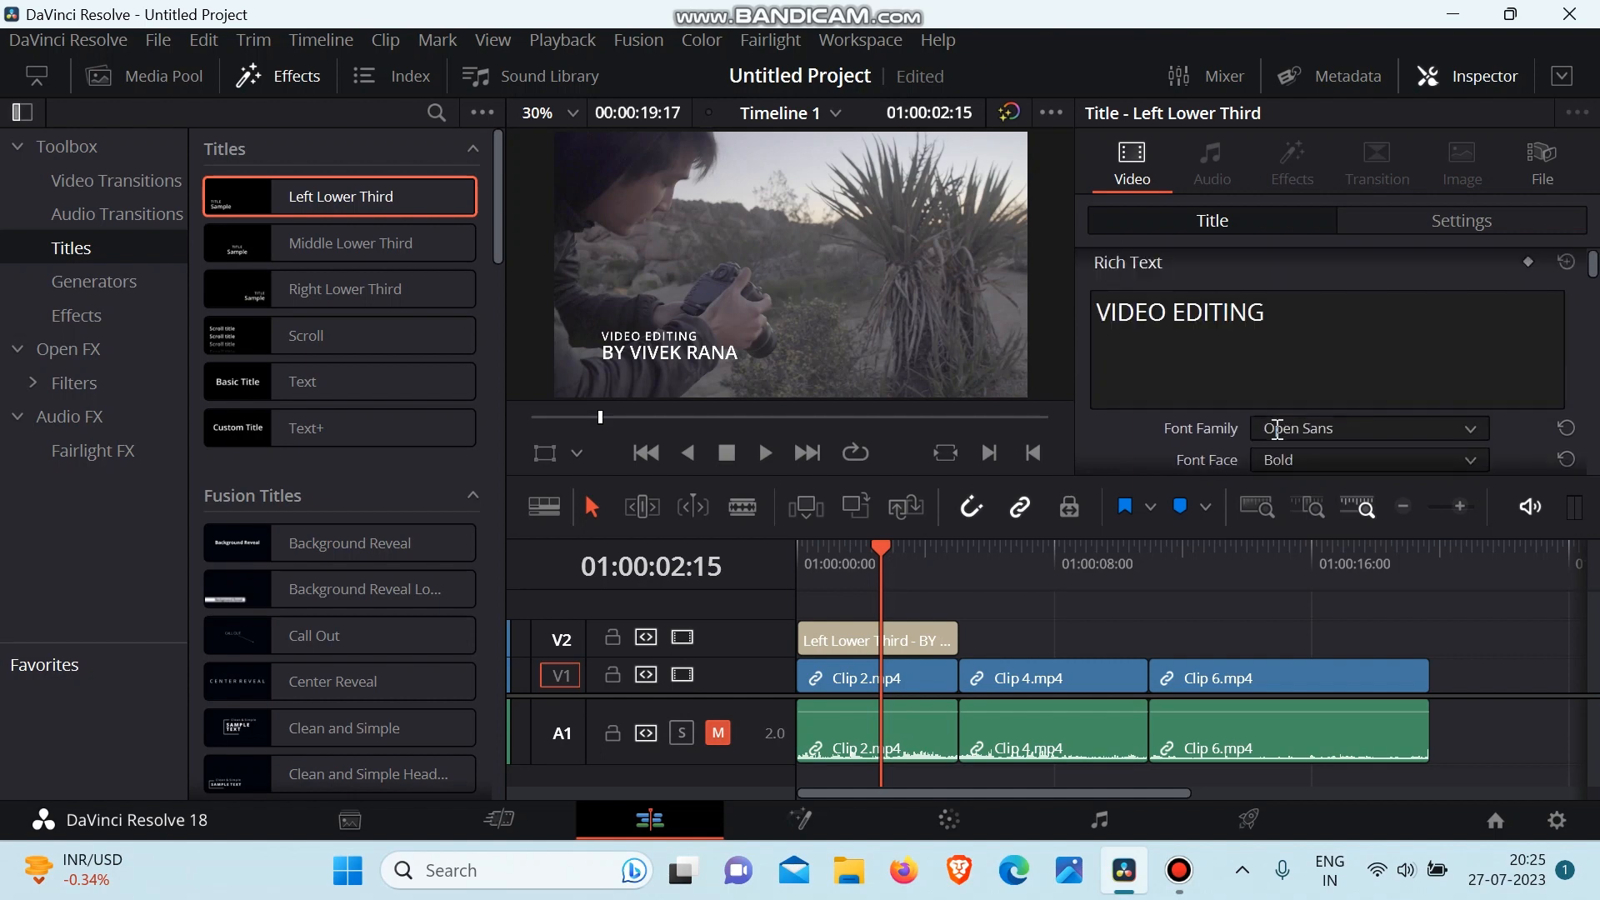
{"action": "scroll", "coordinate": [1277, 428], "scroll_direction": "down", "scroll_amount": 1}
{"action": "left_click", "coordinate": [1368, 388]}
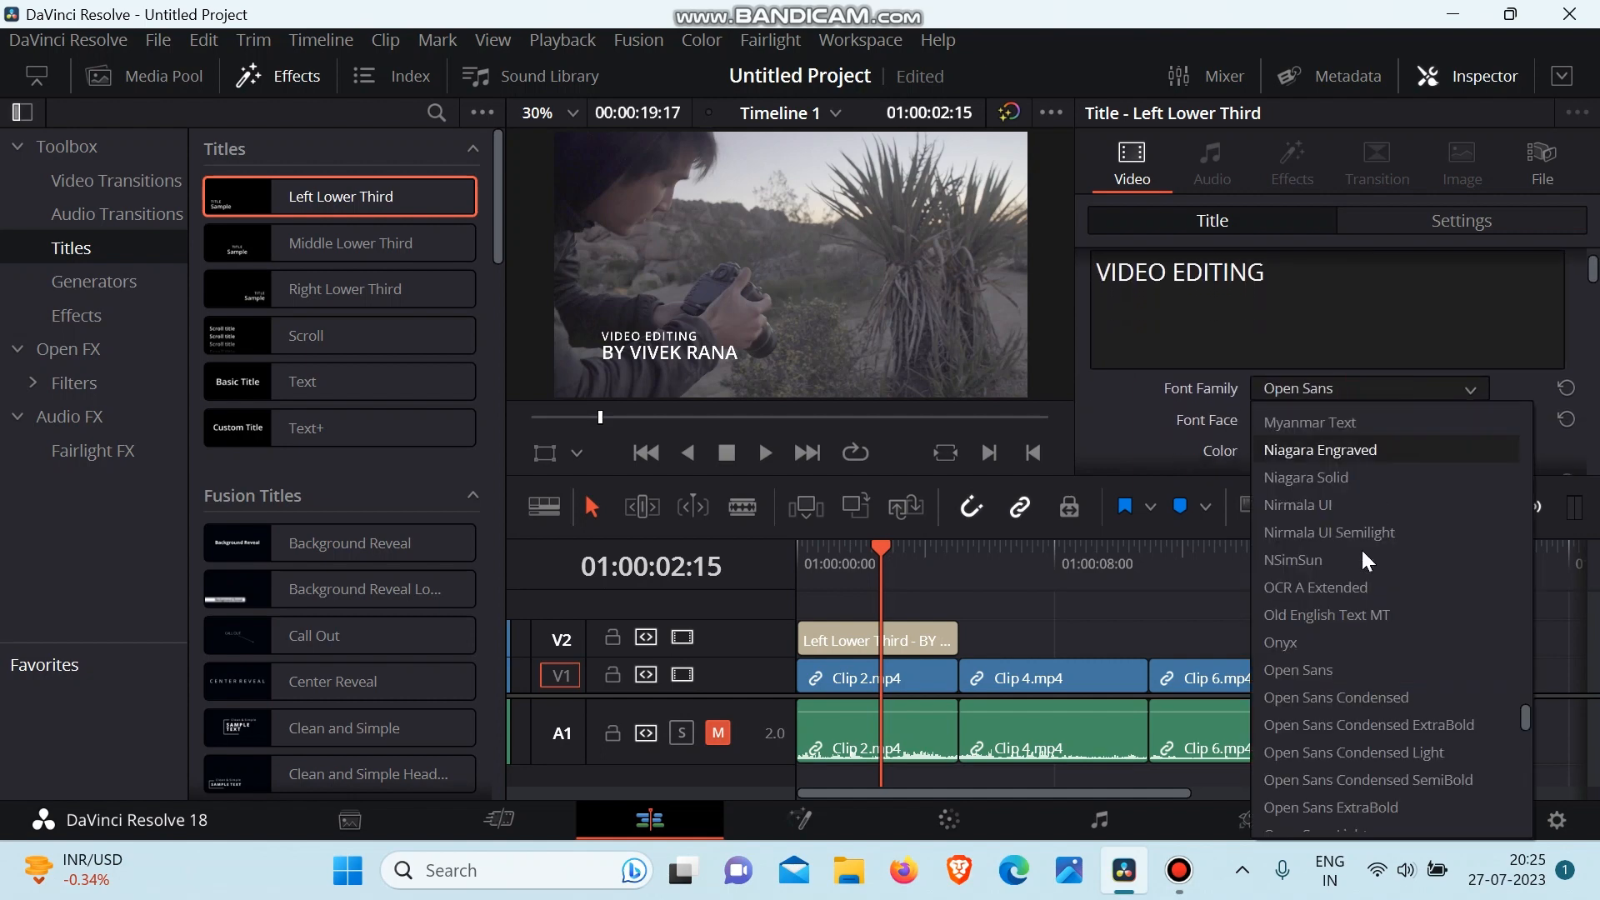
{"action": "left_click", "coordinate": [1339, 699]}
Step: Colour the "VIDEO EDITING" line turquoise (#80ffca) and set its size to 136
{"action": "scroll", "coordinate": [1365, 437], "scroll_direction": "down", "scroll_amount": 2}
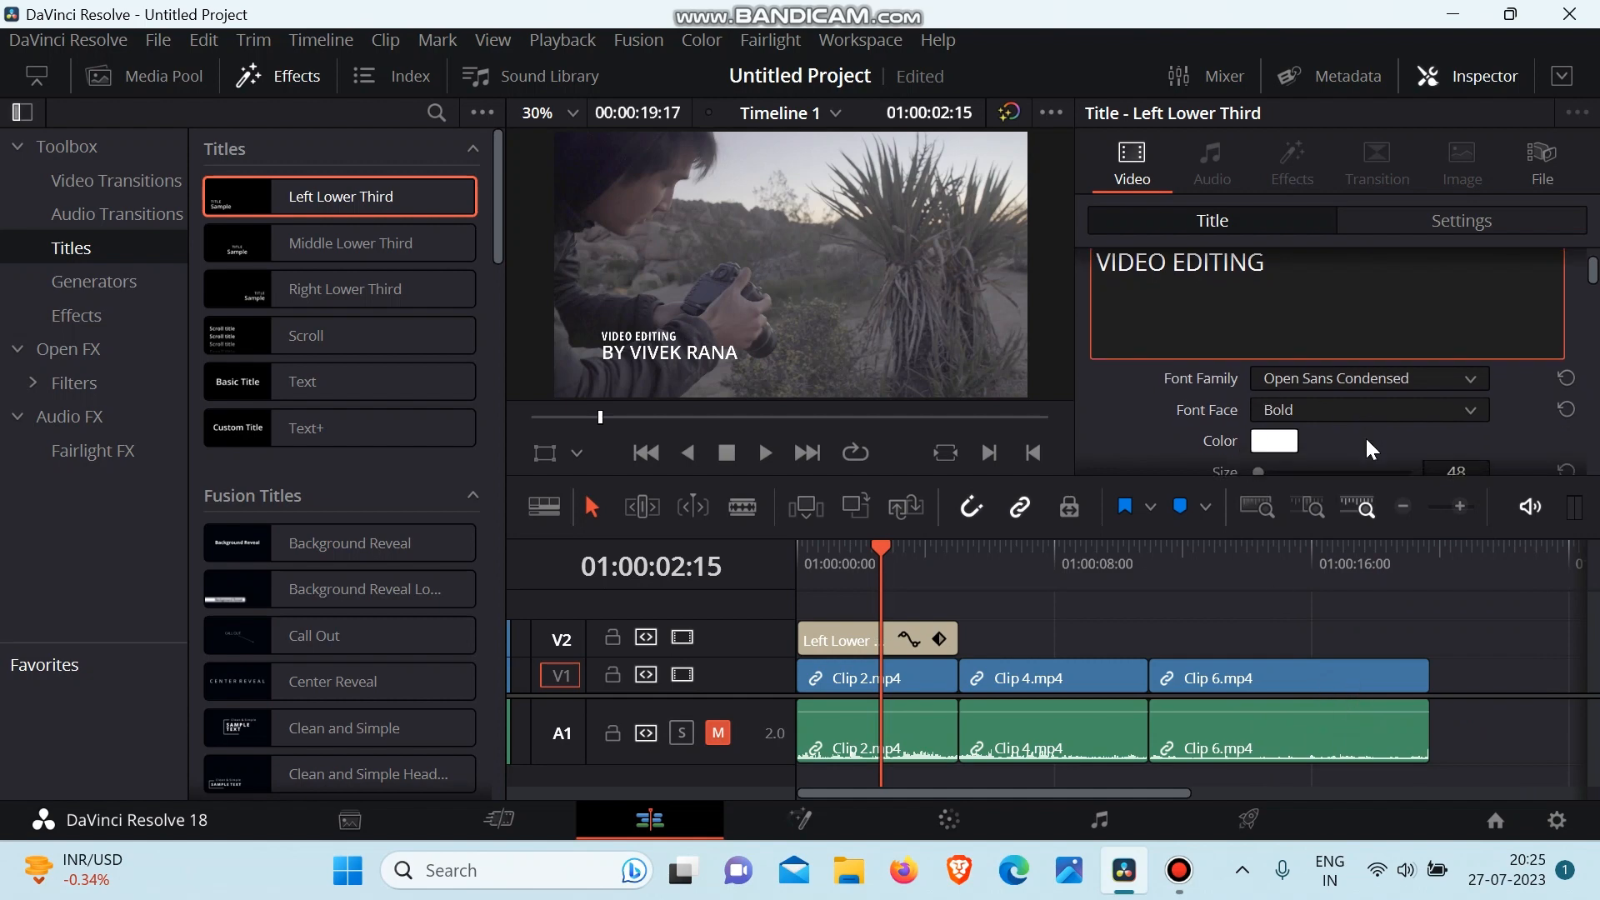
{"action": "left_click", "coordinate": [1279, 414]}
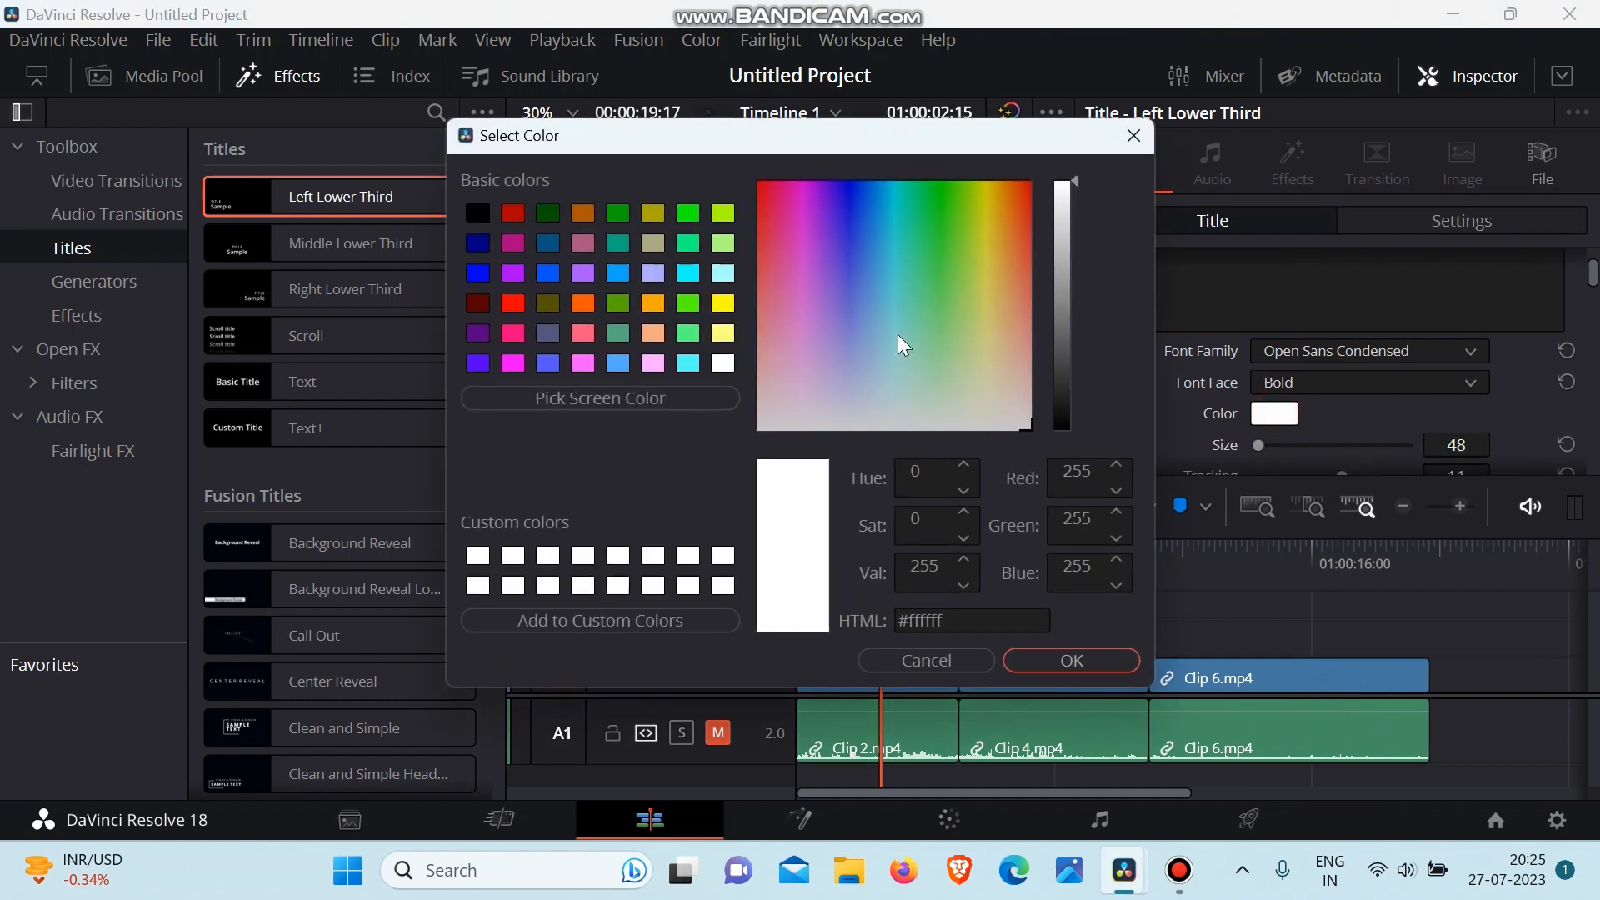
{"action": "left_click_drag", "start_coordinate": [902, 343], "coordinate": [909, 312]}
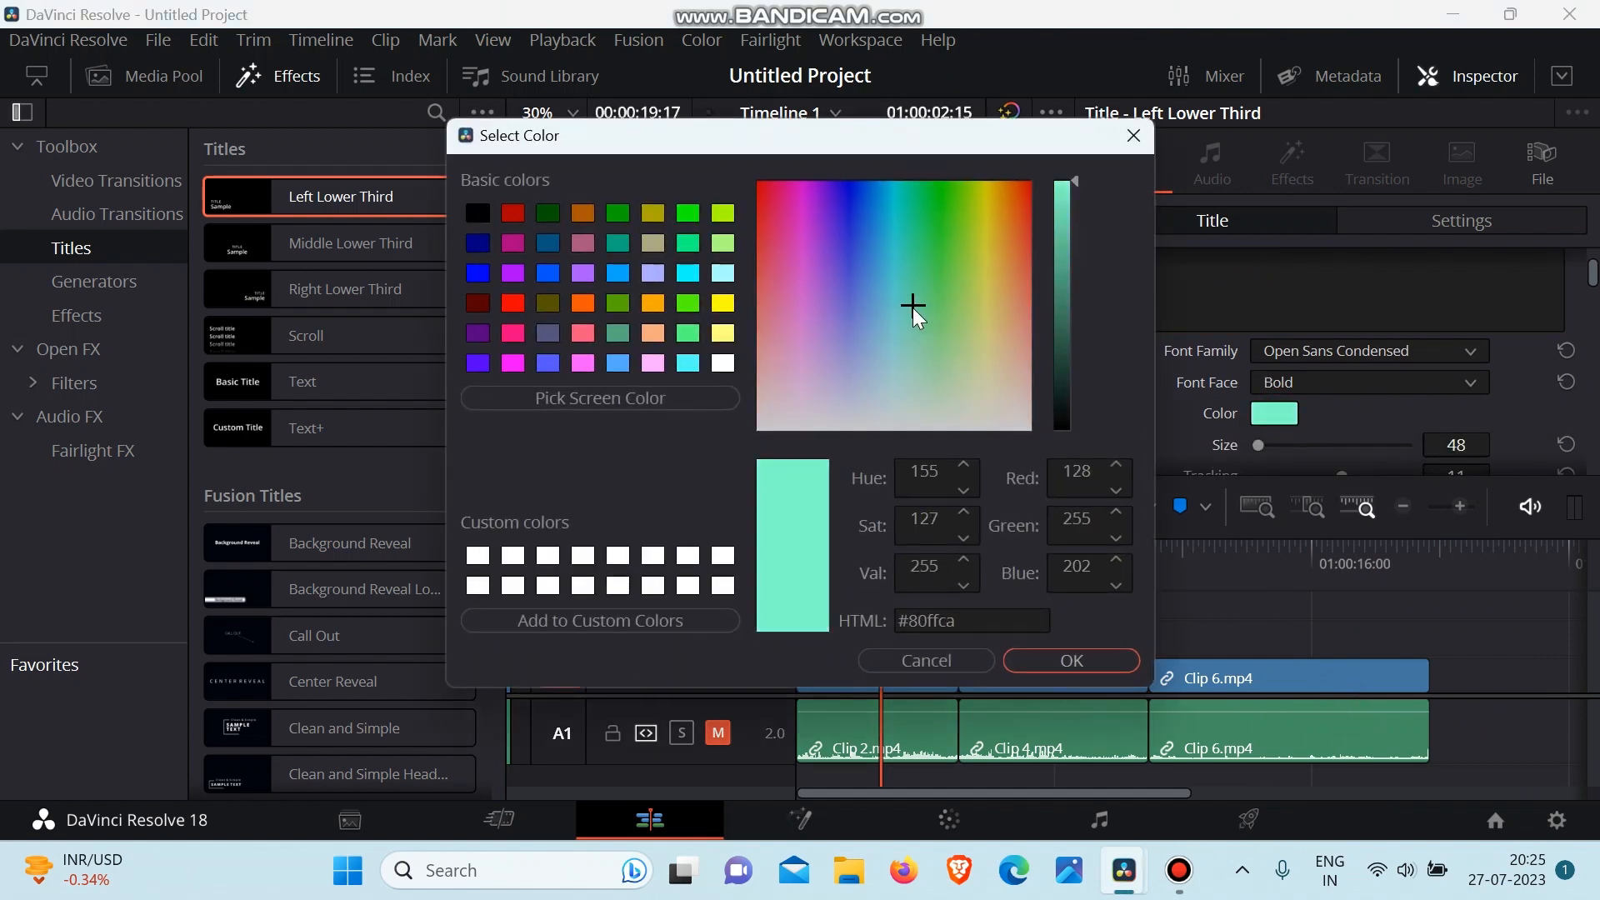
{"action": "left_click", "coordinate": [1072, 661]}
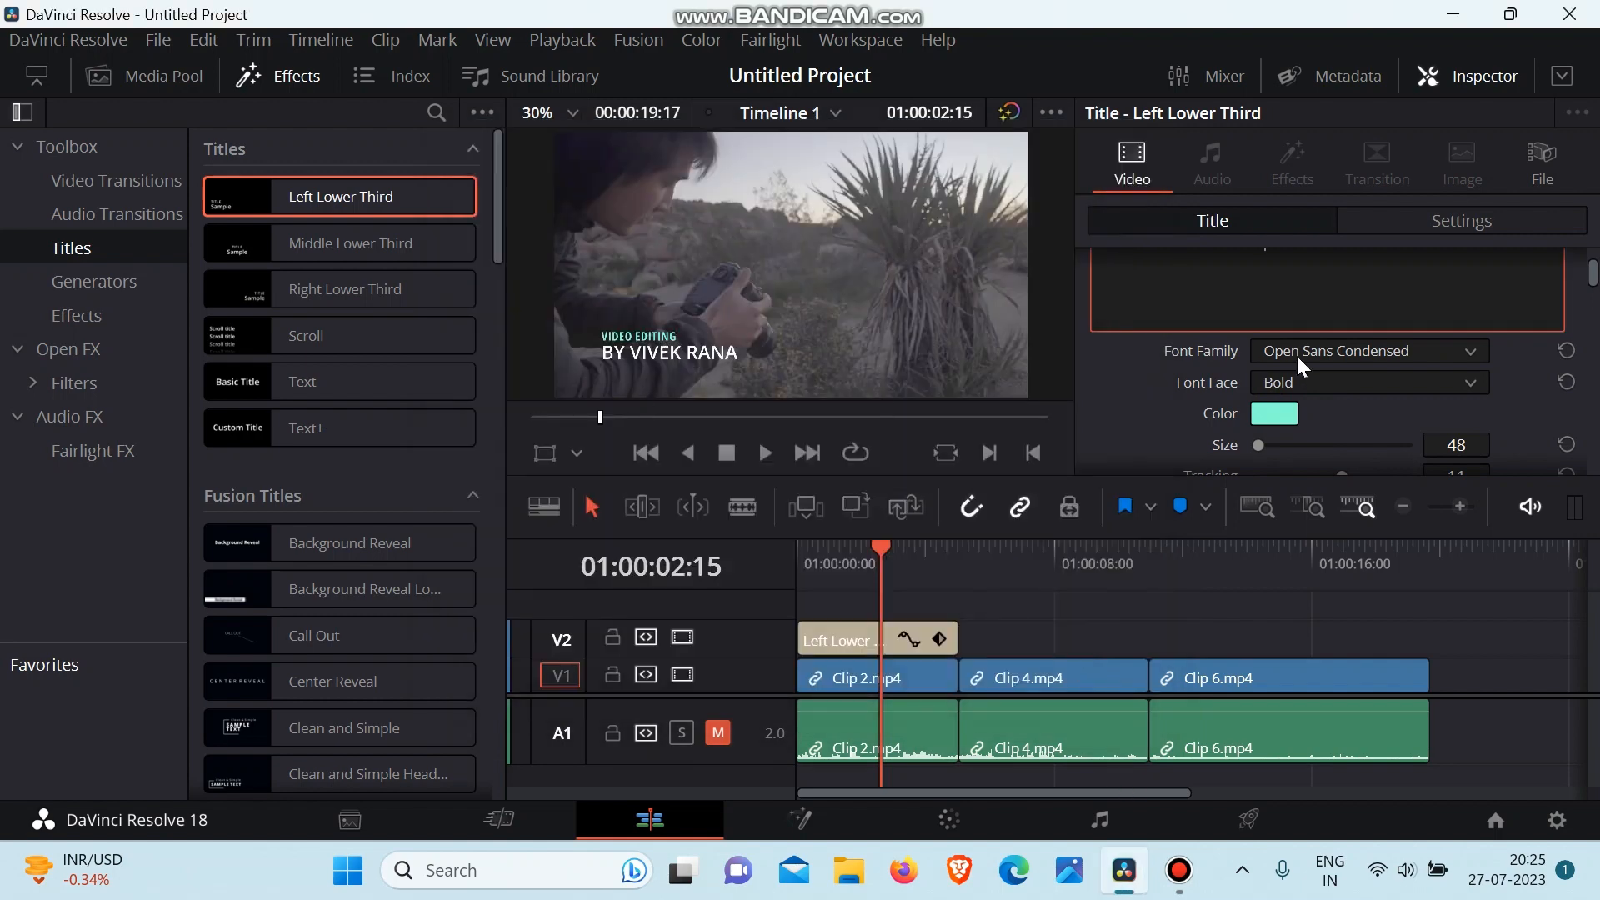
{"action": "scroll", "coordinate": [1306, 416], "scroll_direction": "down", "scroll_amount": 2}
{"action": "left_click_drag", "start_coordinate": [1458, 376], "coordinate": [1494, 373]}
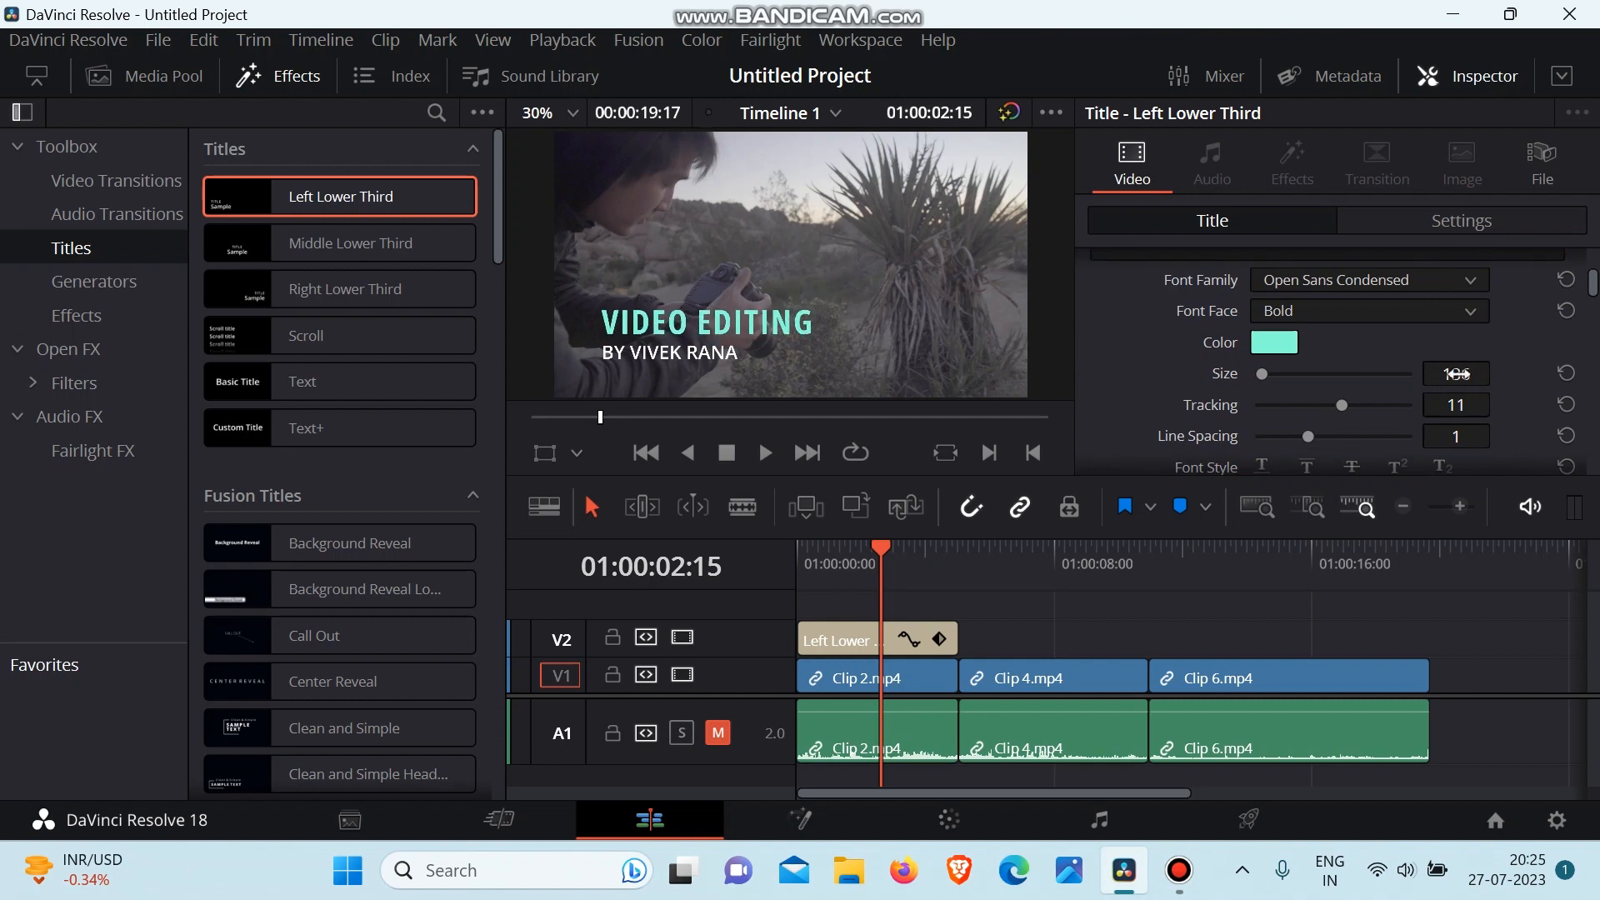
Step: Change the colour of the title's second text line to light green (#d1ffa6)
{"action": "scroll", "coordinate": [1252, 405], "scroll_direction": "down", "scroll_amount": 1}
{"action": "scroll", "coordinate": [1346, 392], "scroll_direction": "down", "scroll_amount": 3}
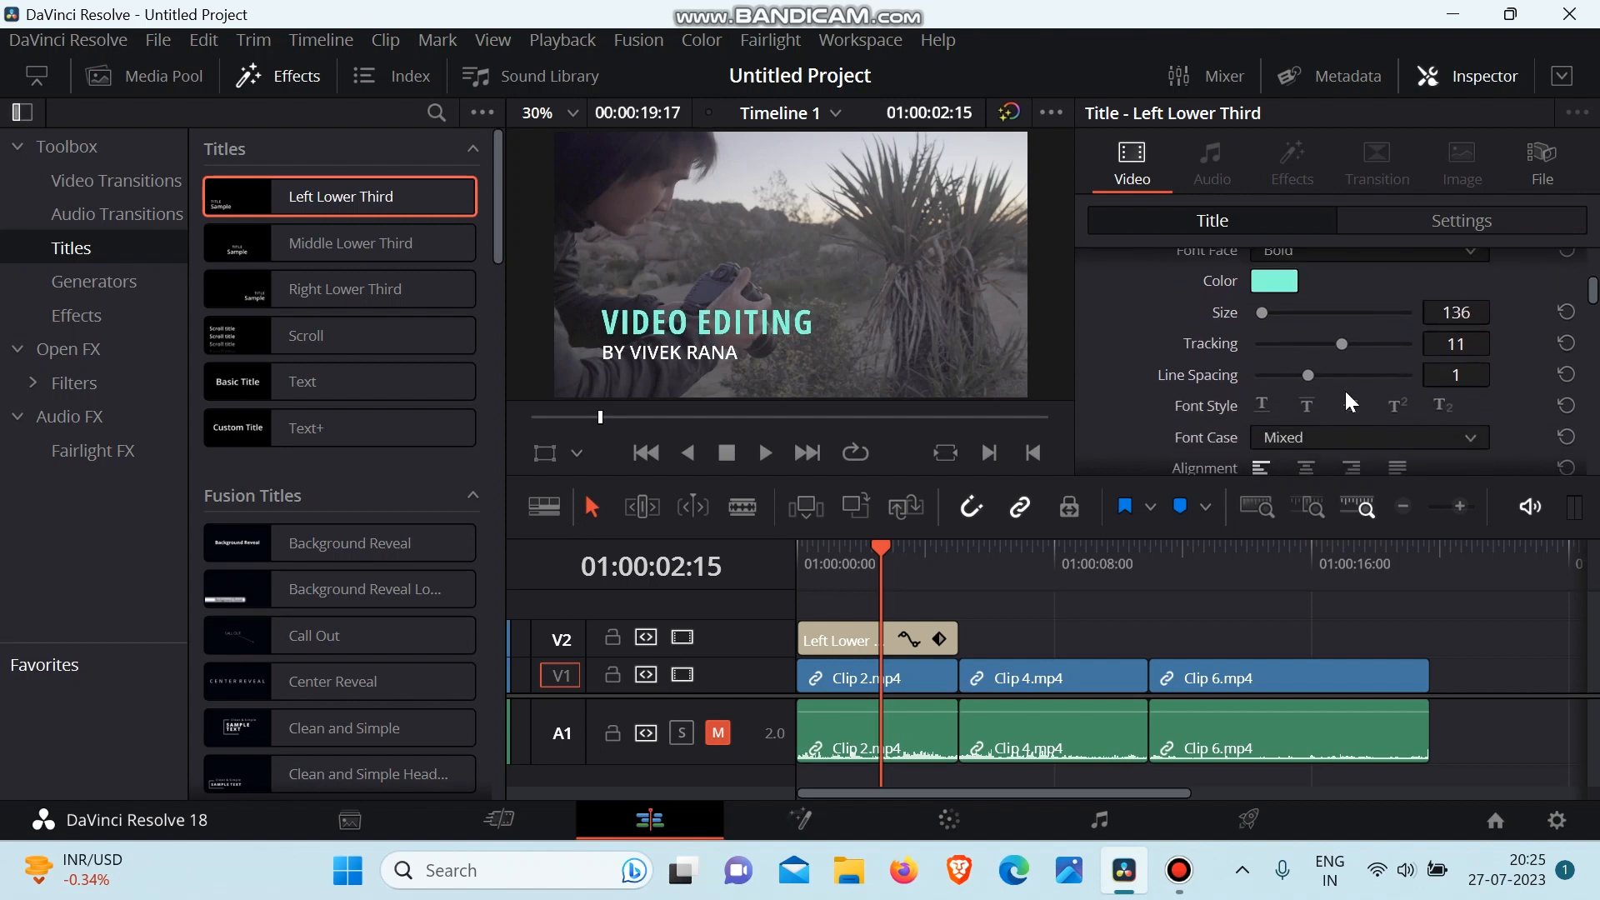
{"action": "scroll", "coordinate": [1312, 369], "scroll_direction": "down", "scroll_amount": 3}
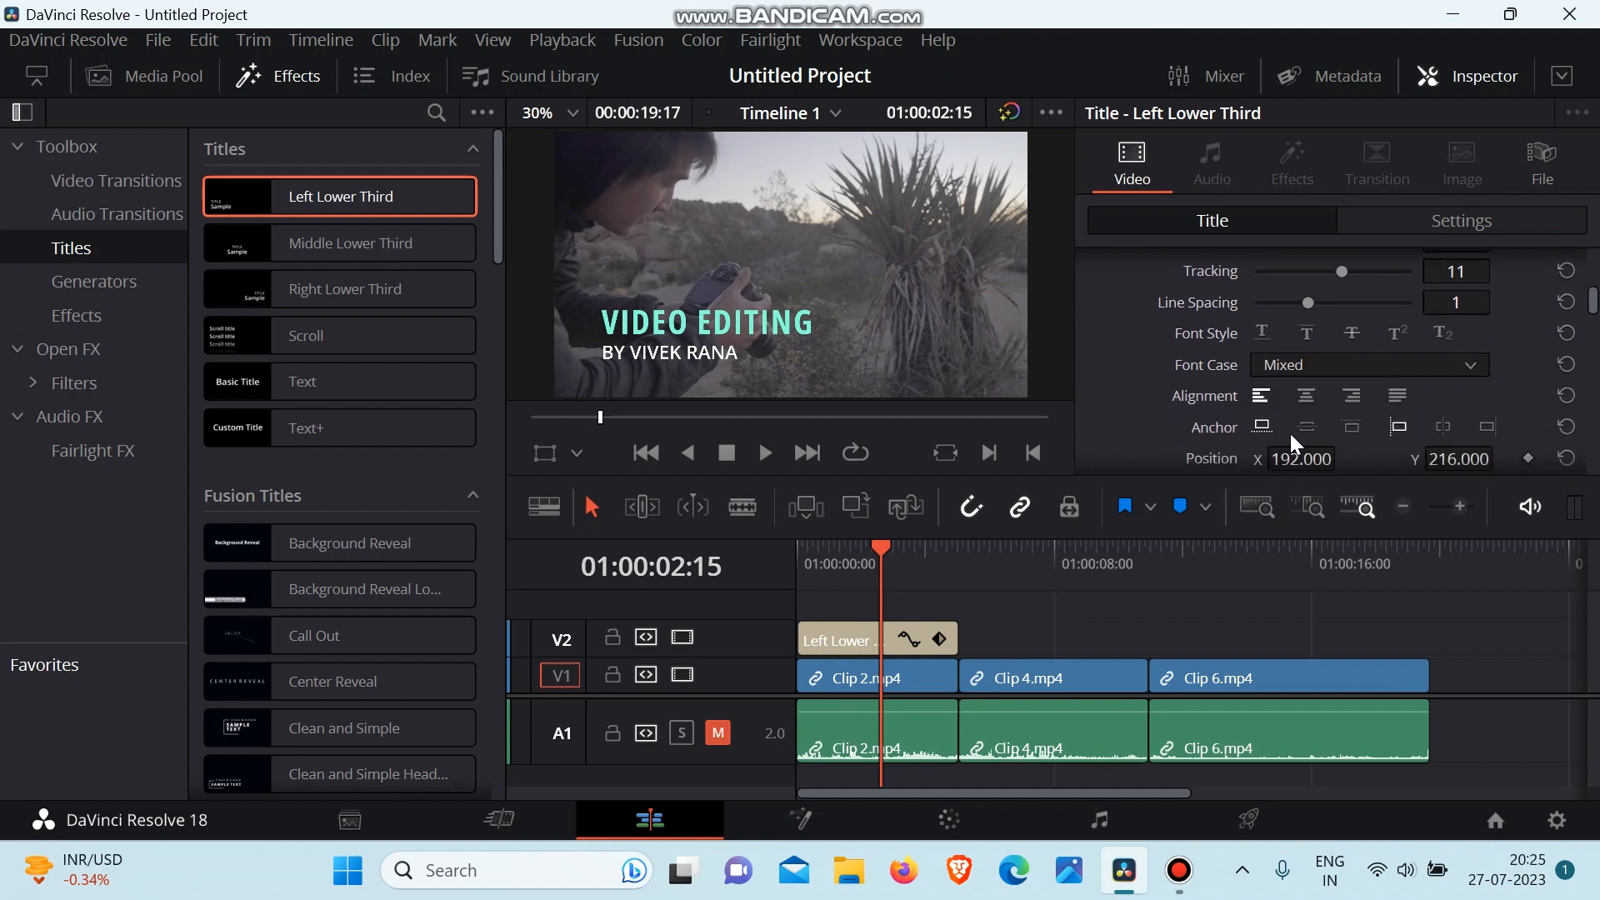
{"action": "scroll", "coordinate": [1291, 434], "scroll_direction": "down", "scroll_amount": 10}
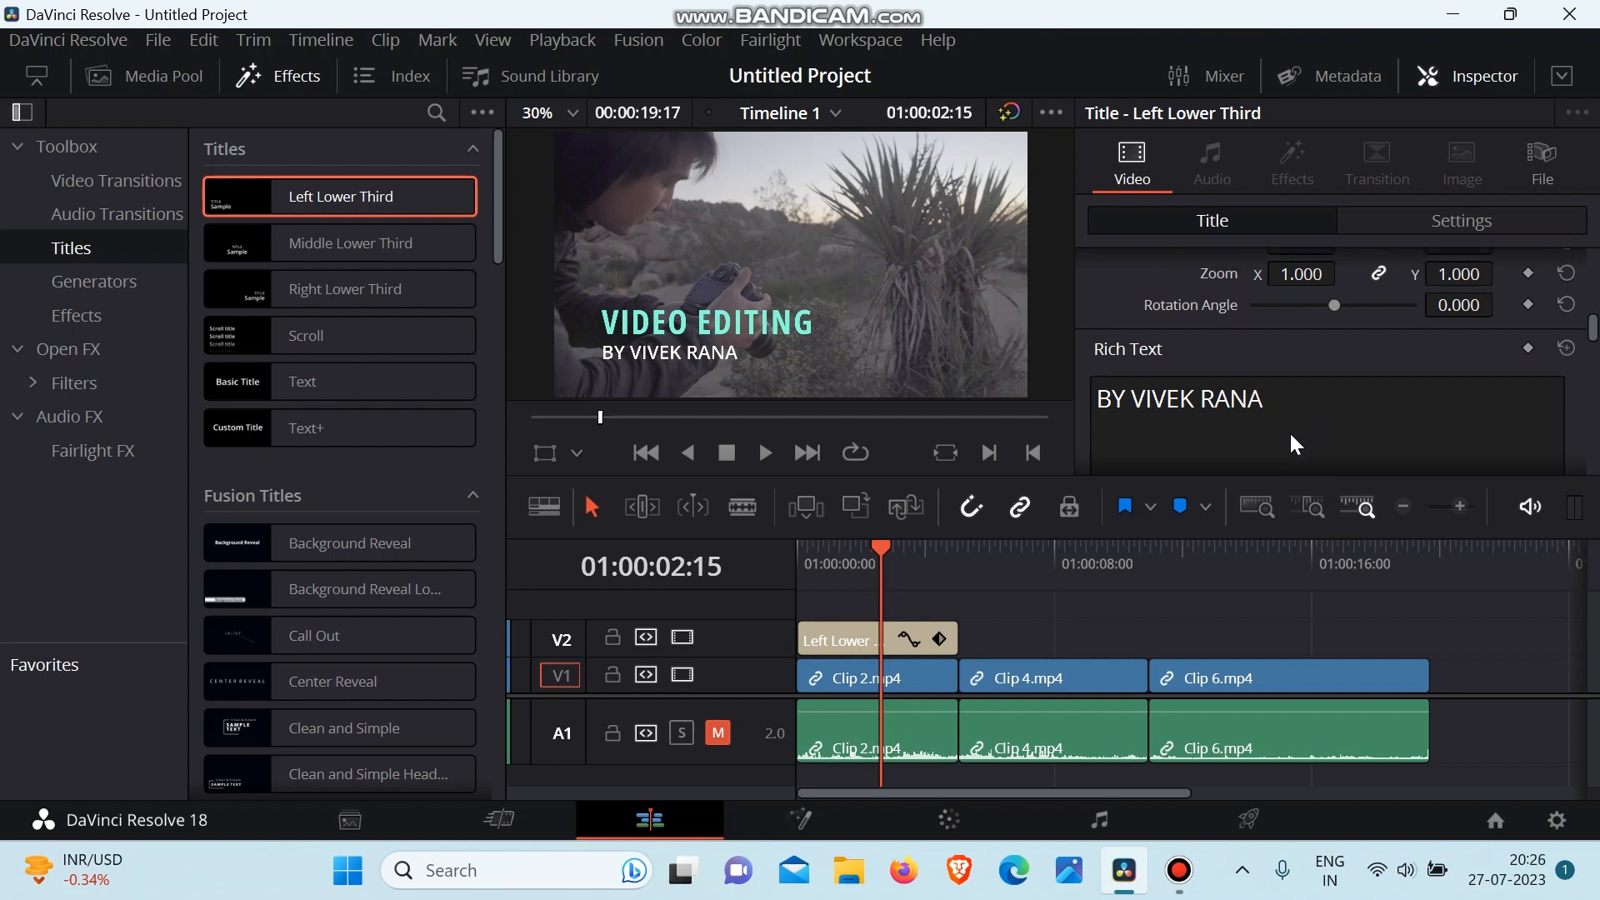
{"action": "scroll", "coordinate": [1290, 433], "scroll_direction": "down", "scroll_amount": 5}
{"action": "scroll", "coordinate": [1200, 293], "scroll_direction": "down", "scroll_amount": 1}
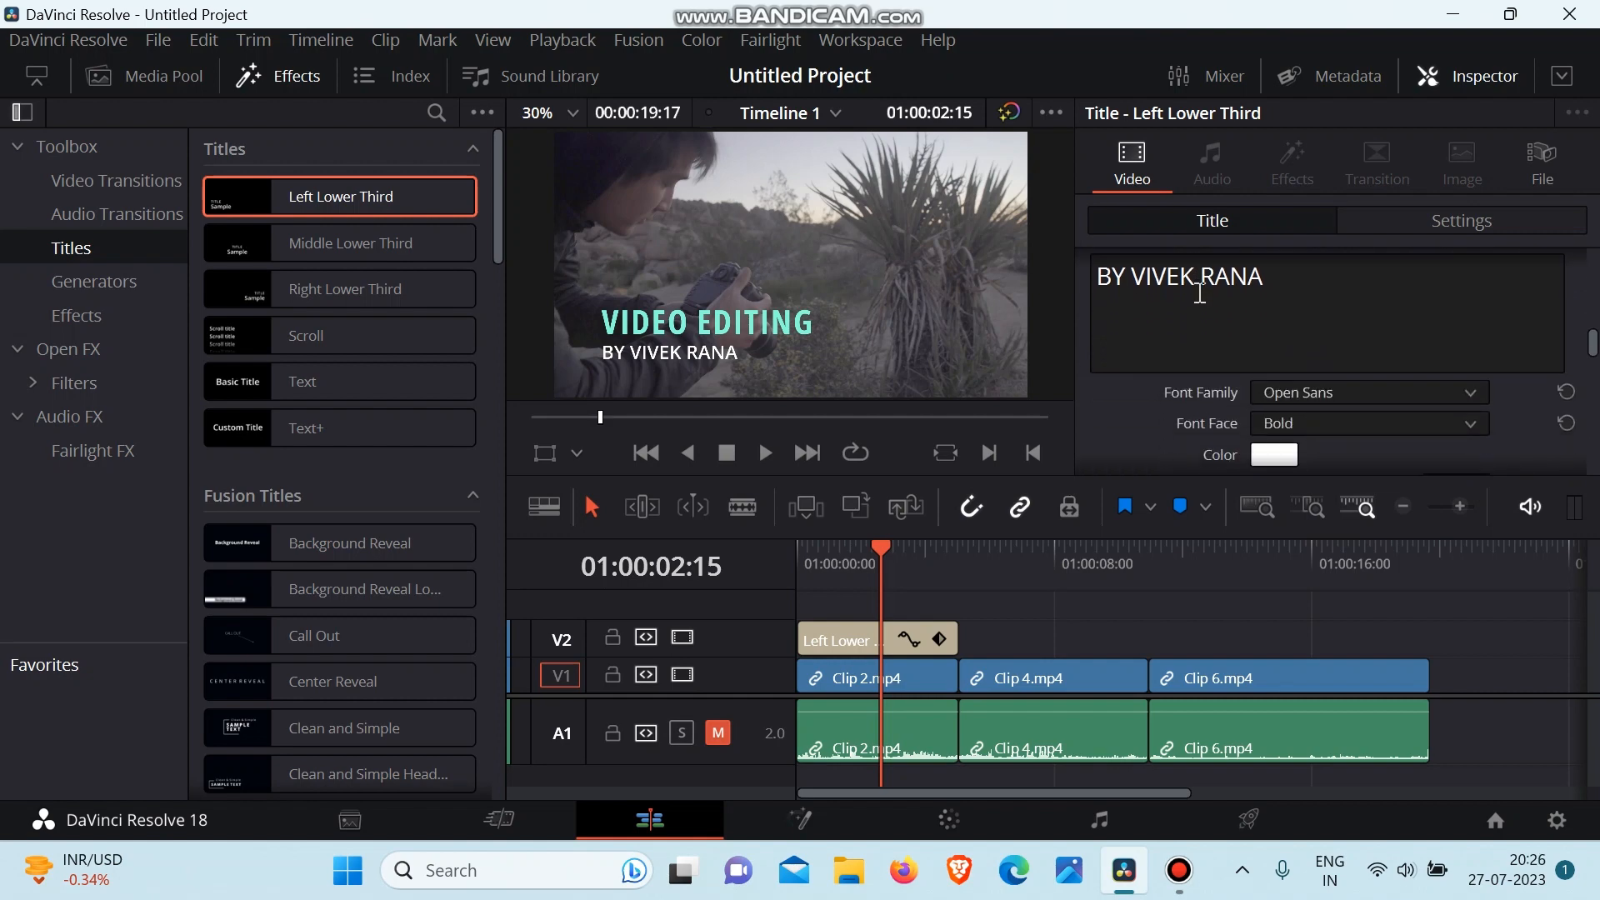
{"action": "left_click", "coordinate": [1268, 454]}
{"action": "left_click", "coordinate": [963, 345]}
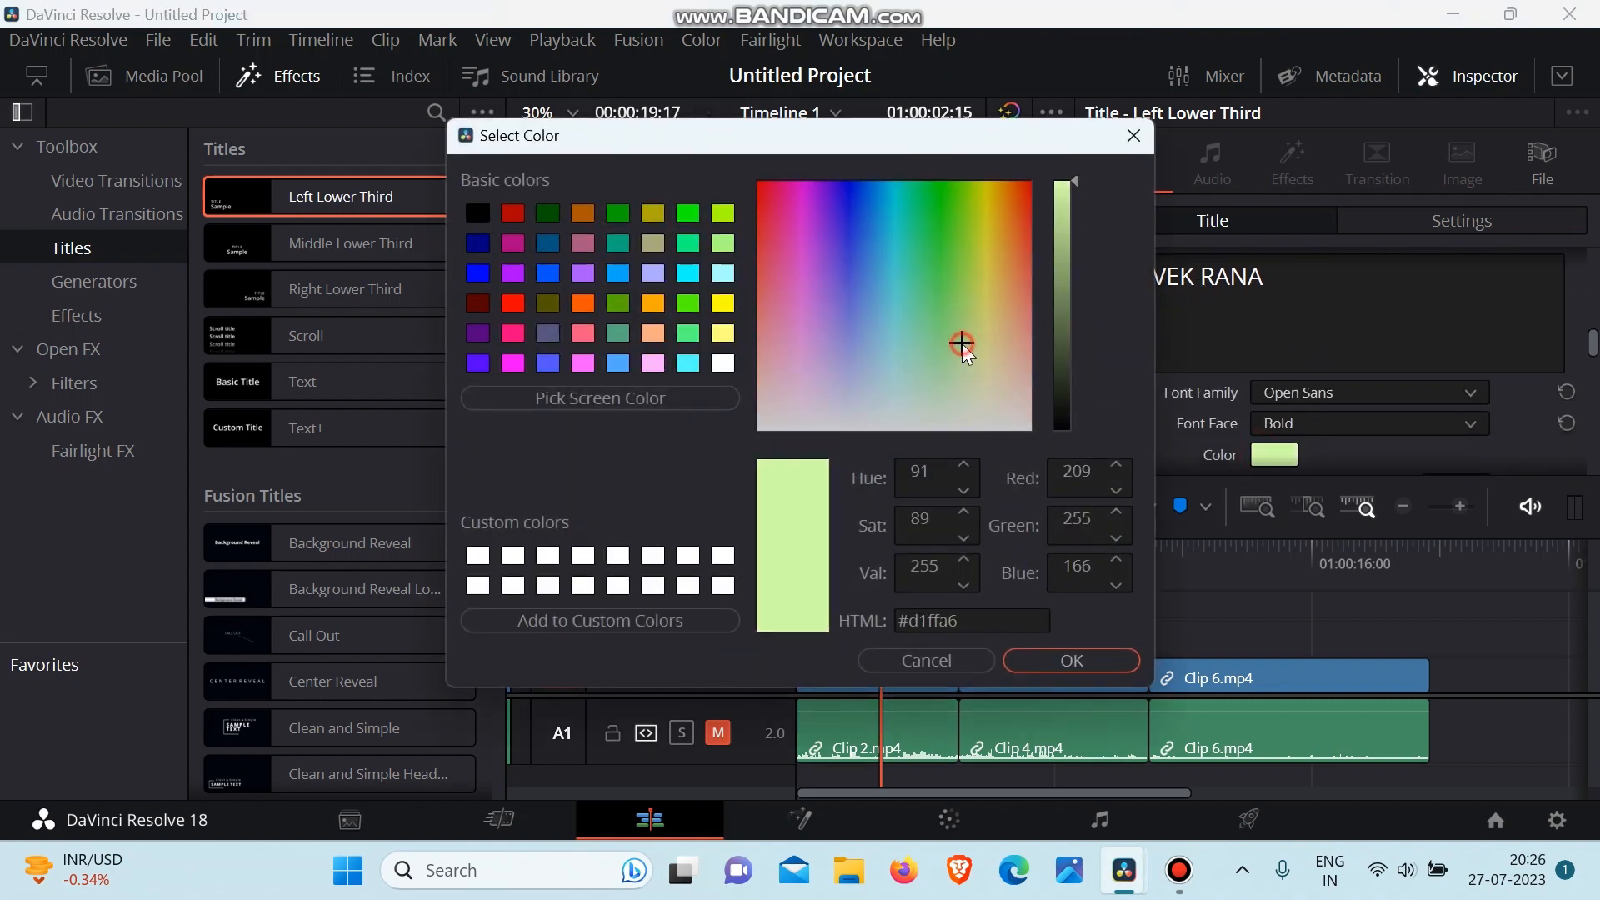
{"action": "left_click", "coordinate": [1078, 659]}
Step: Set the size of the title's second text line to 65
{"action": "scroll", "coordinate": [1326, 342], "scroll_direction": "down", "scroll_amount": 3}
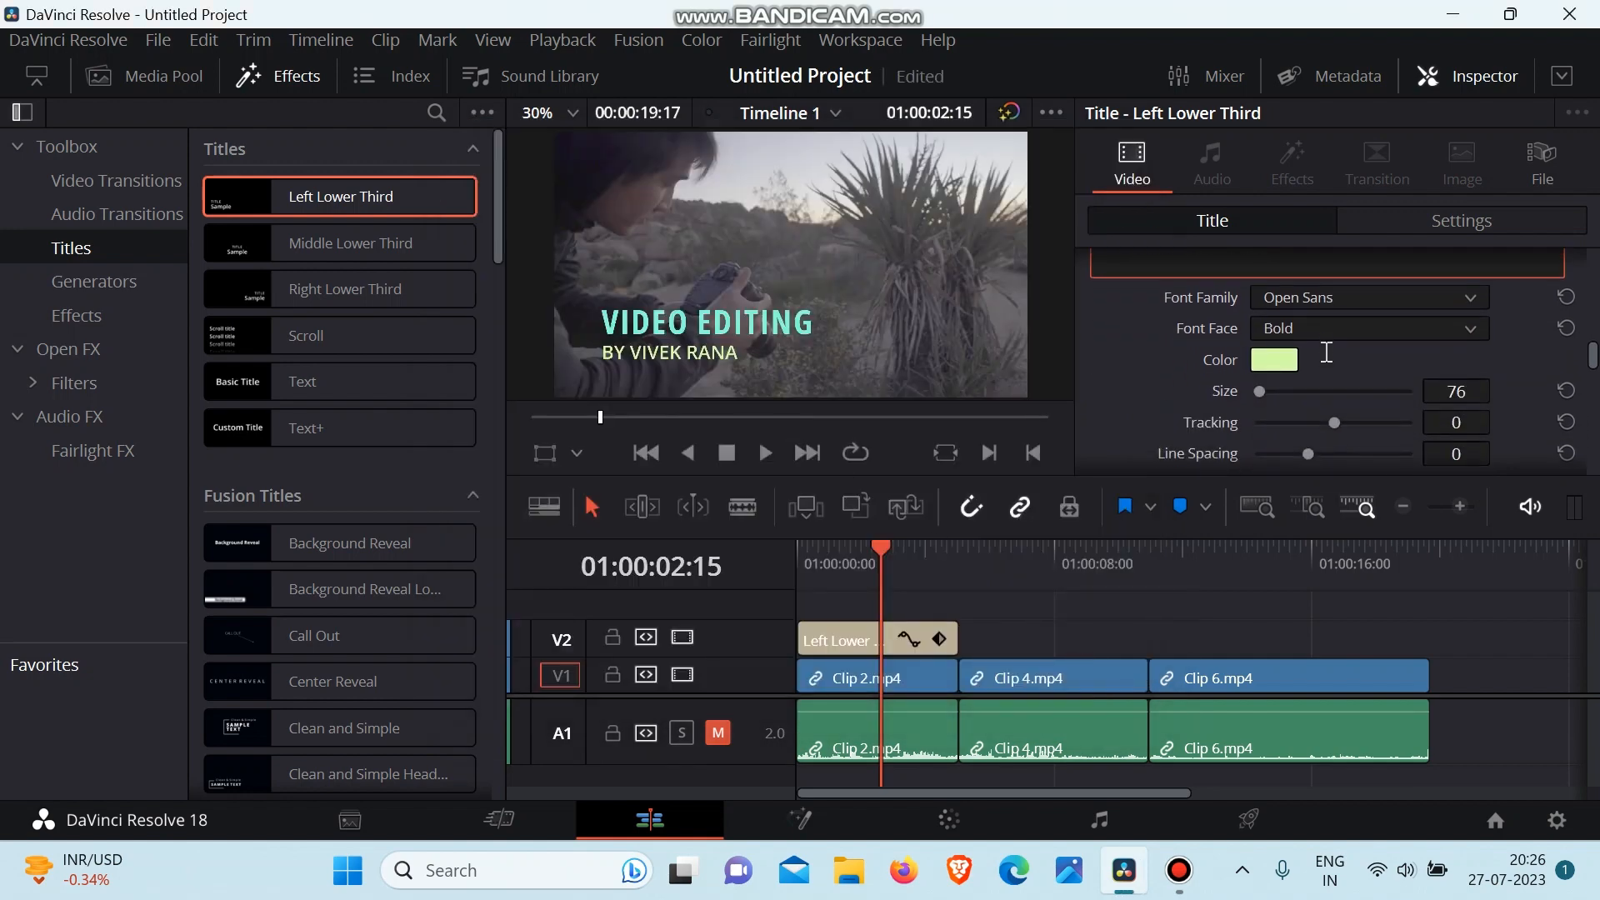
{"action": "left_click", "coordinate": [1485, 392]}
{"action": "type", "text": "69"}
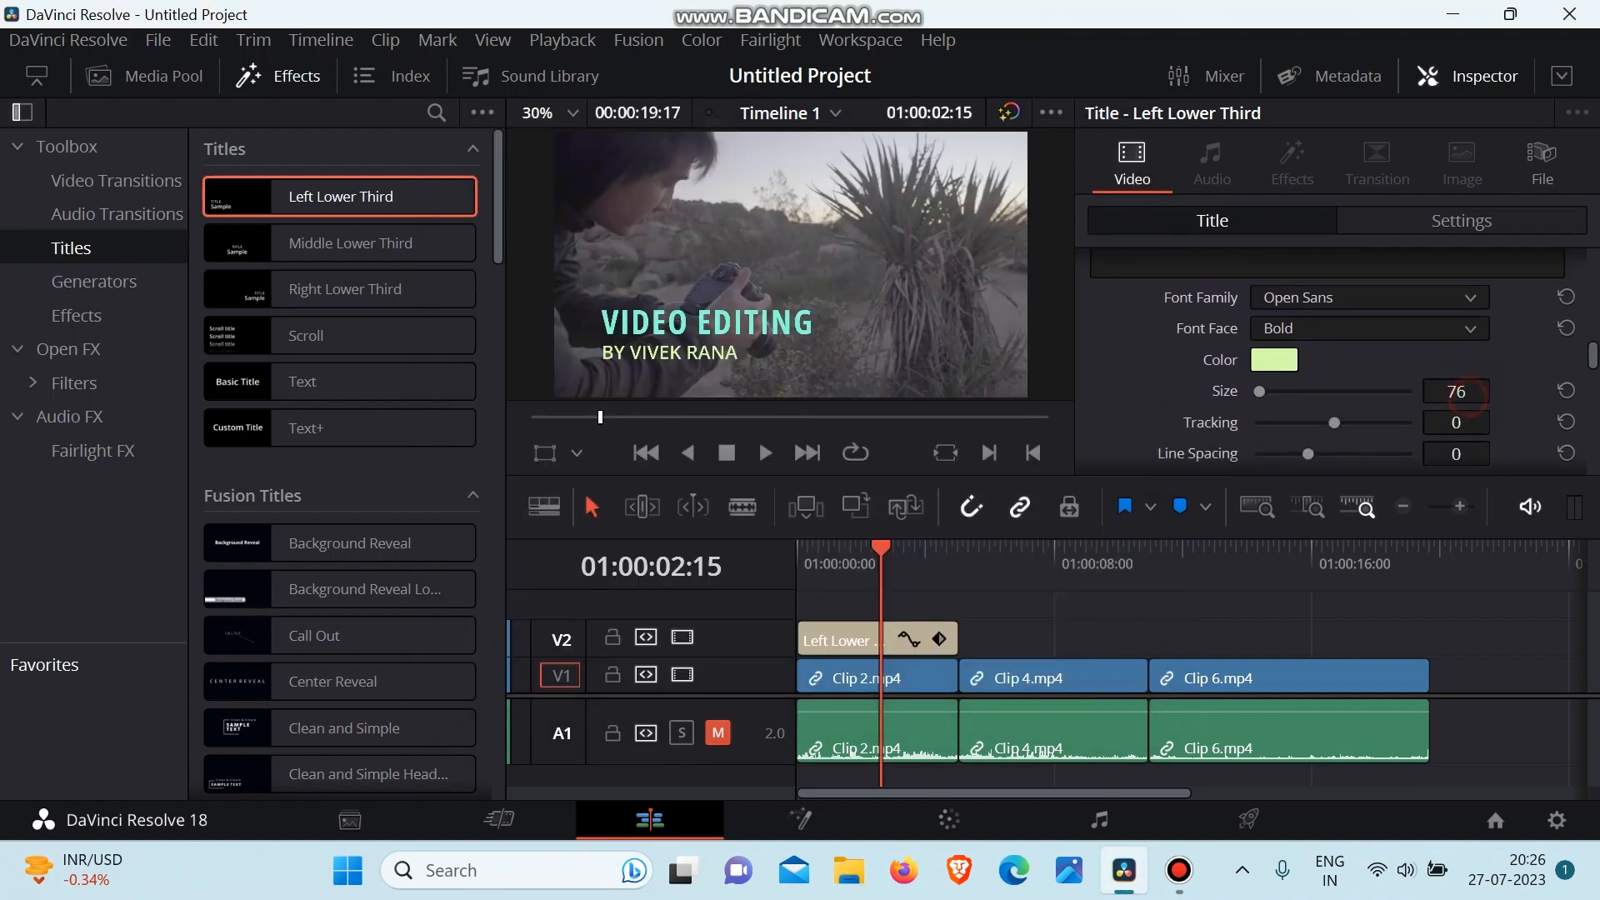
{"action": "key", "text": "Return"}
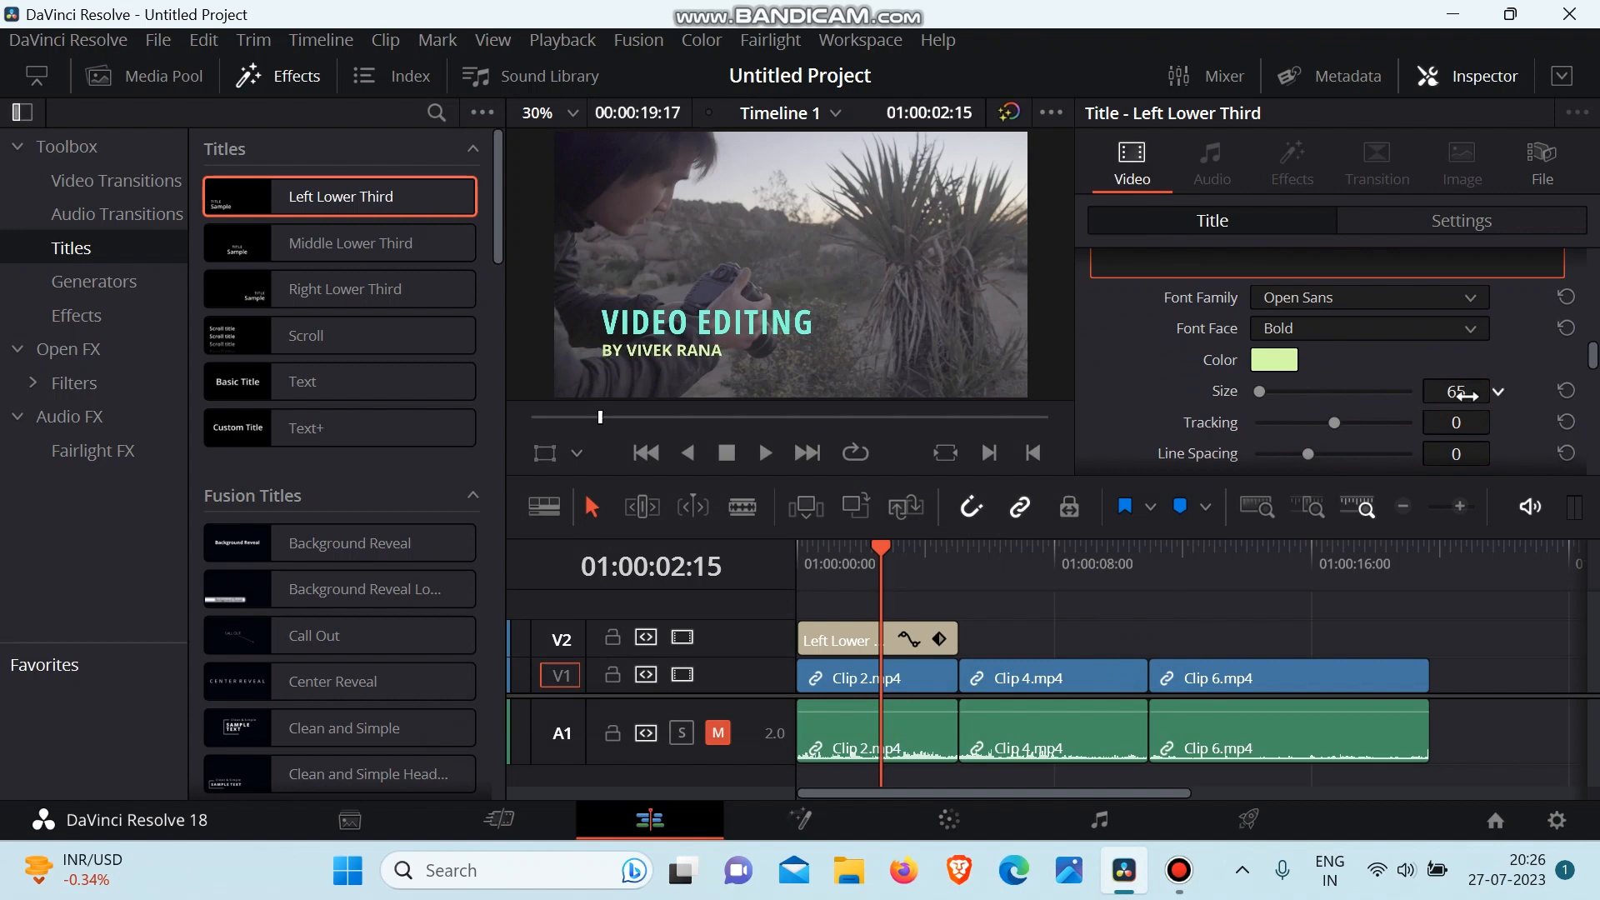
Step: Try the title's stroke size and look through its stroke, drop shadow and background settings
{"action": "scroll", "coordinate": [1469, 395], "scroll_direction": "down", "scroll_amount": 3}
{"action": "scroll", "coordinate": [1467, 396], "scroll_direction": "down", "scroll_amount": 5}
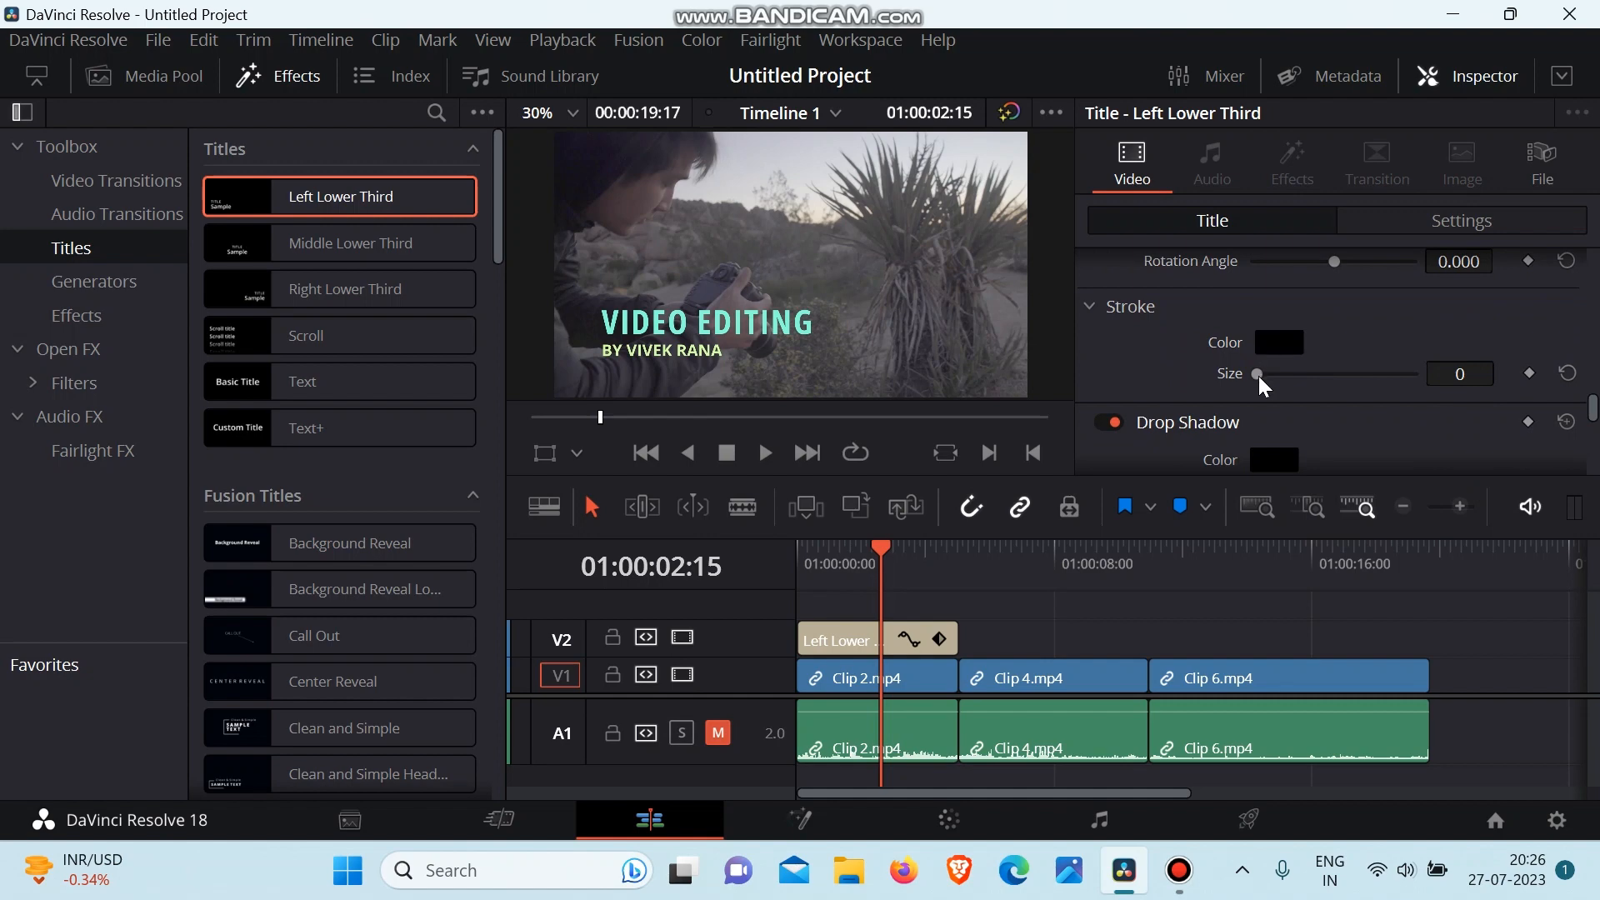
{"action": "mouse_move", "coordinate": [1258, 375]}
{"action": "left_mouse_down"}
{"action": "mouse_move", "coordinate": [1340, 377]}
{"action": "mouse_move", "coordinate": [1215, 382]}
{"action": "left_mouse_up"}
{"action": "scroll", "coordinate": [1268, 352], "scroll_direction": "down", "scroll_amount": 3}
{"action": "scroll", "coordinate": [1367, 378], "scroll_direction": "down", "scroll_amount": 5}
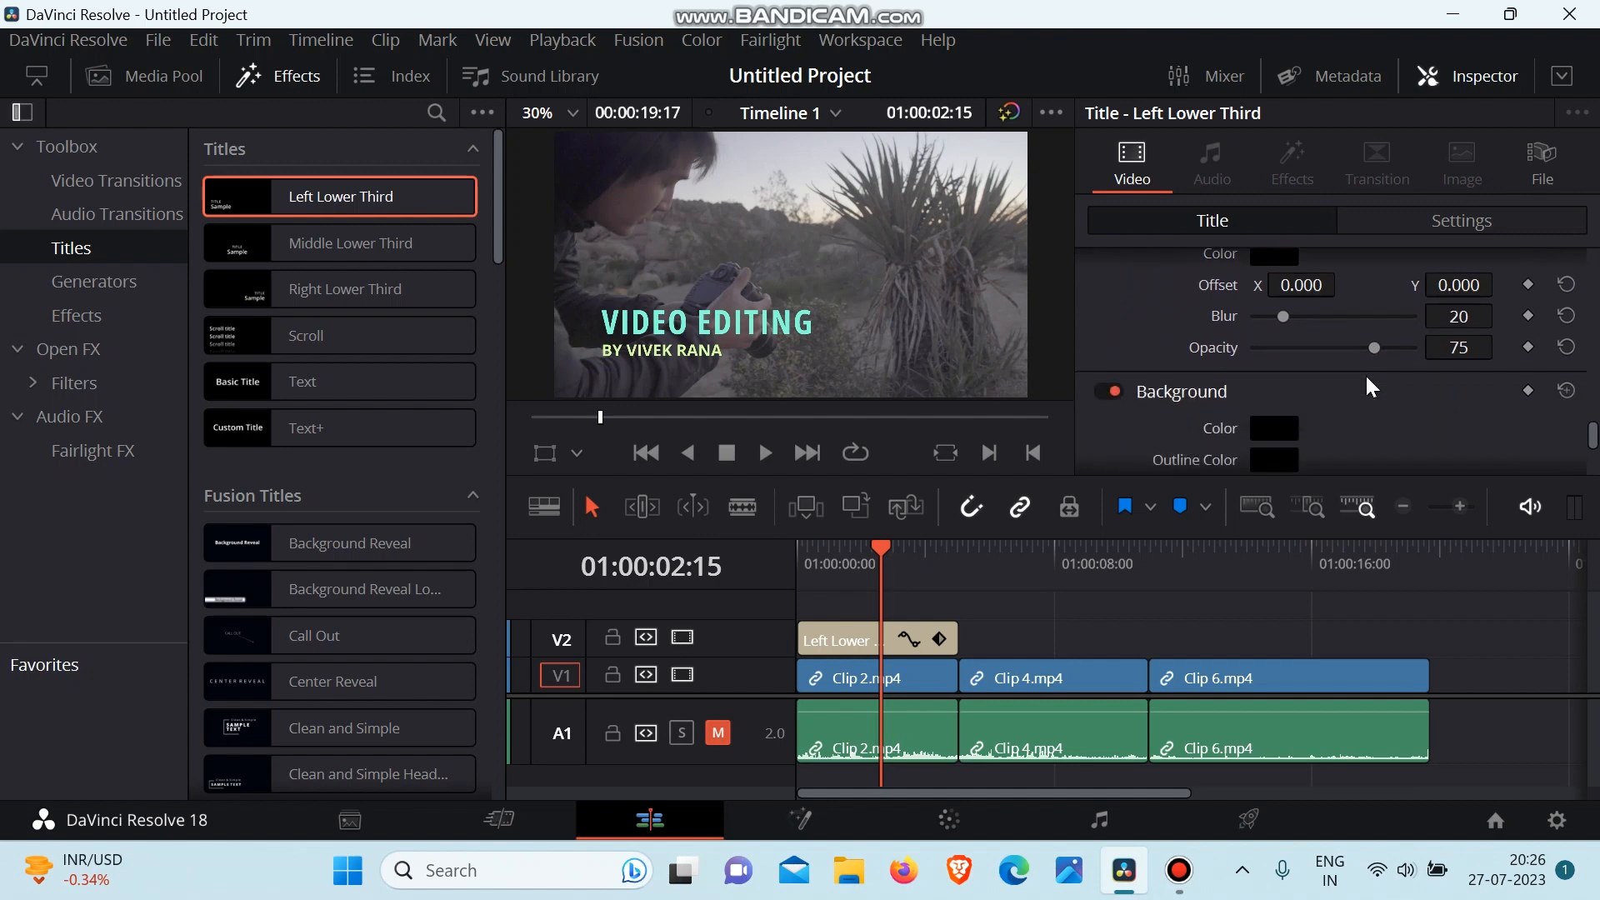
{"action": "scroll", "coordinate": [1365, 373], "scroll_direction": "up", "scroll_amount": 10}
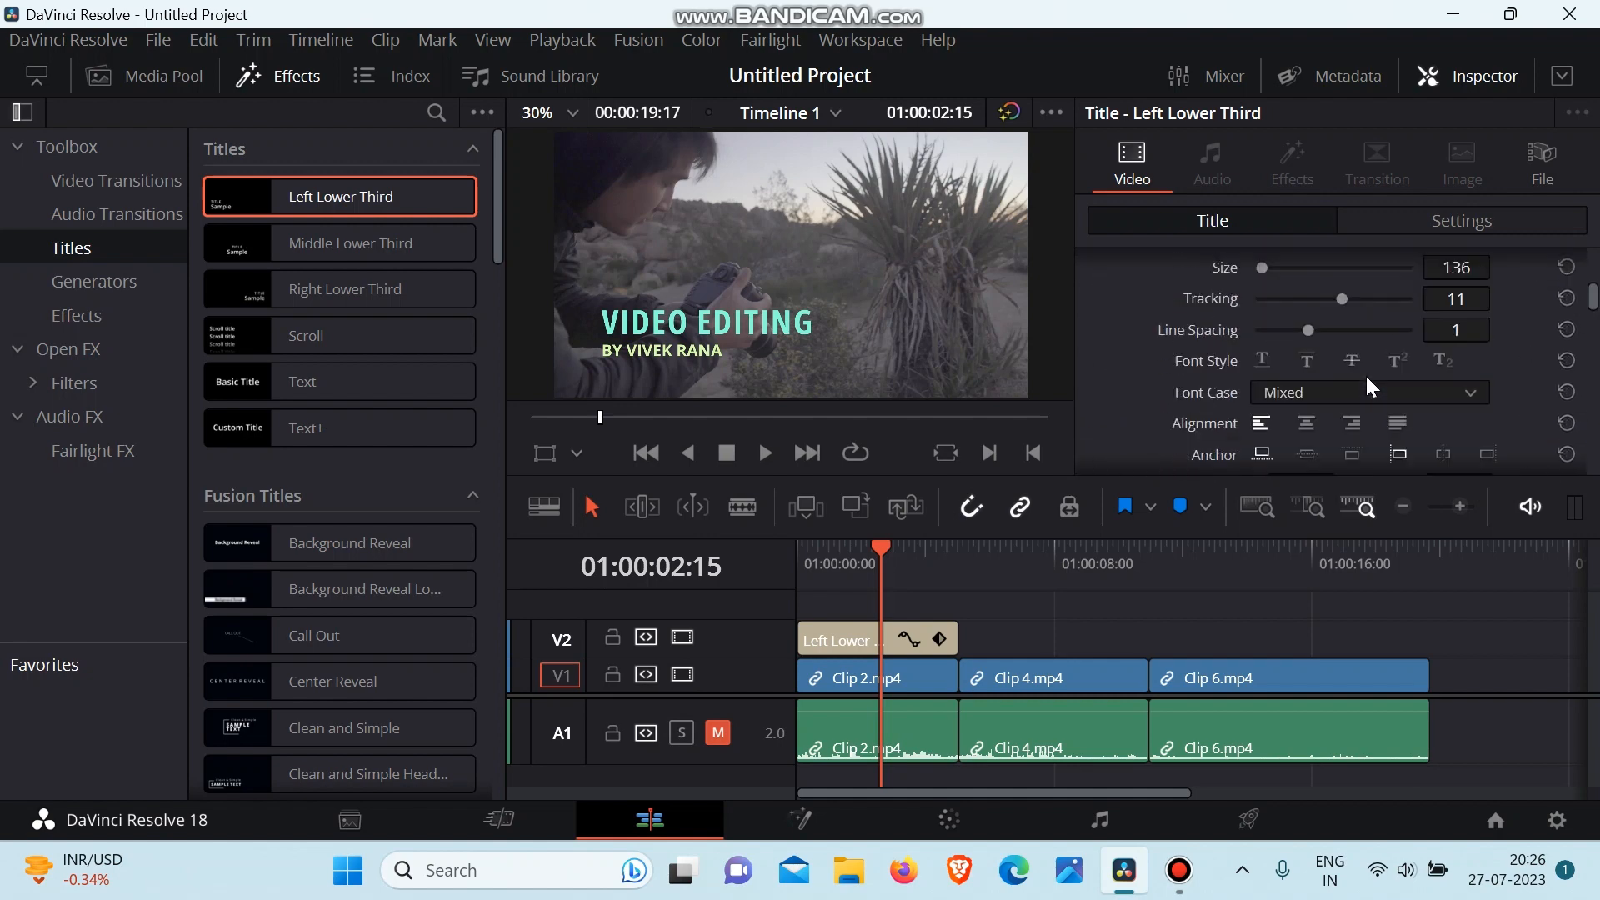
Step: Play the timeline from the start to 01:00:04:14 to preview the customized lower third title
{"action": "left_click_drag", "start_coordinate": [882, 563], "coordinate": [747, 573]}
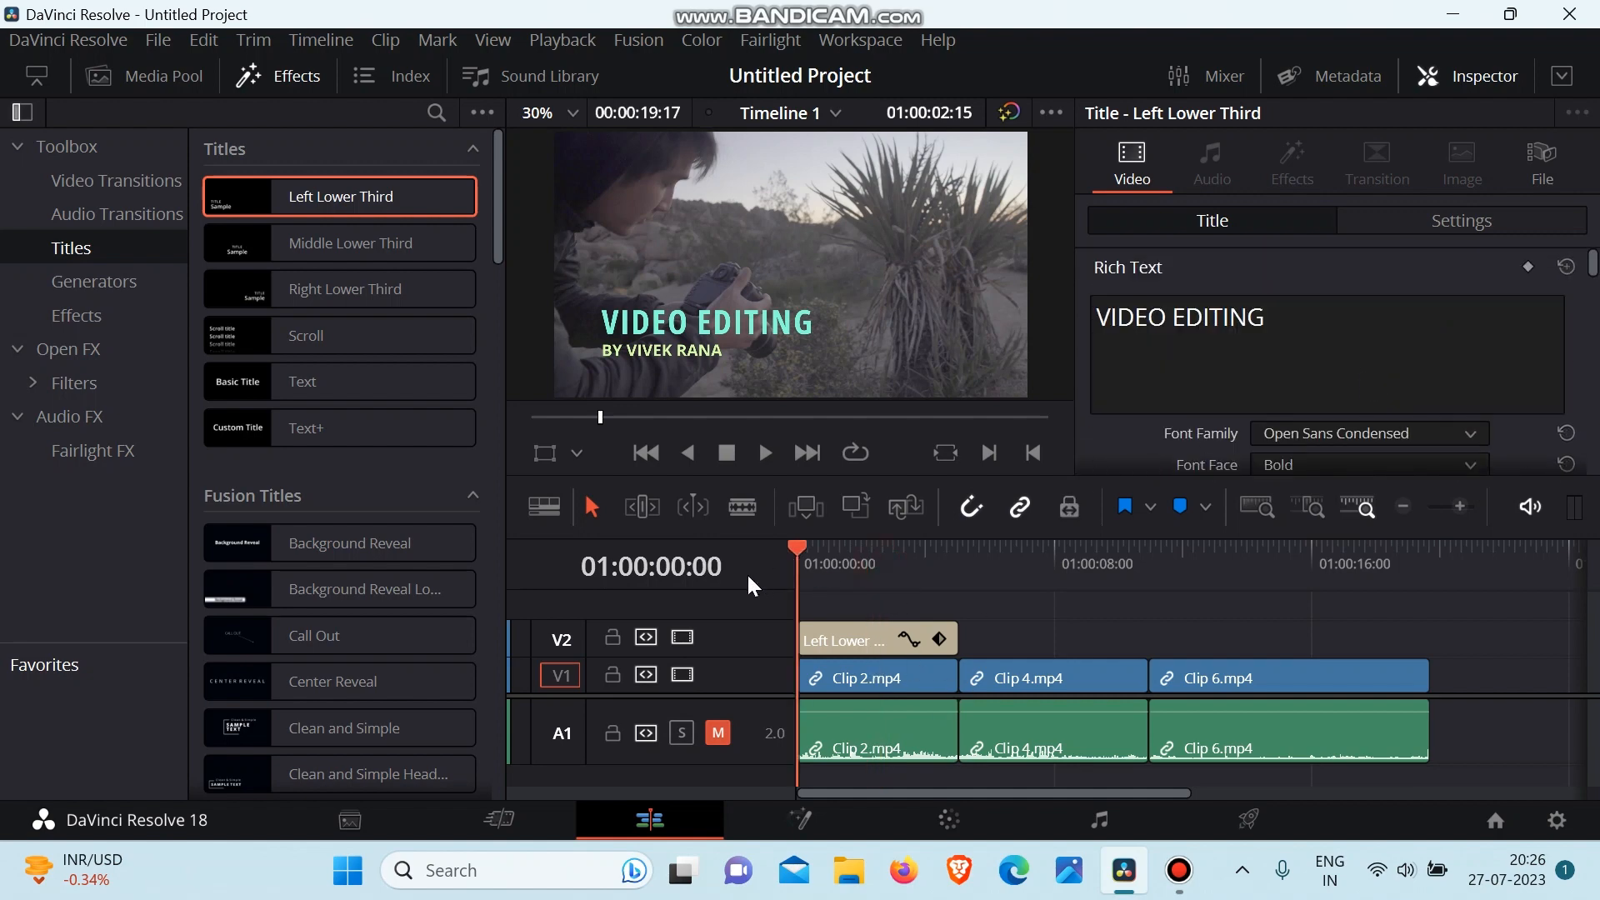
{"action": "key", "text": "space"}
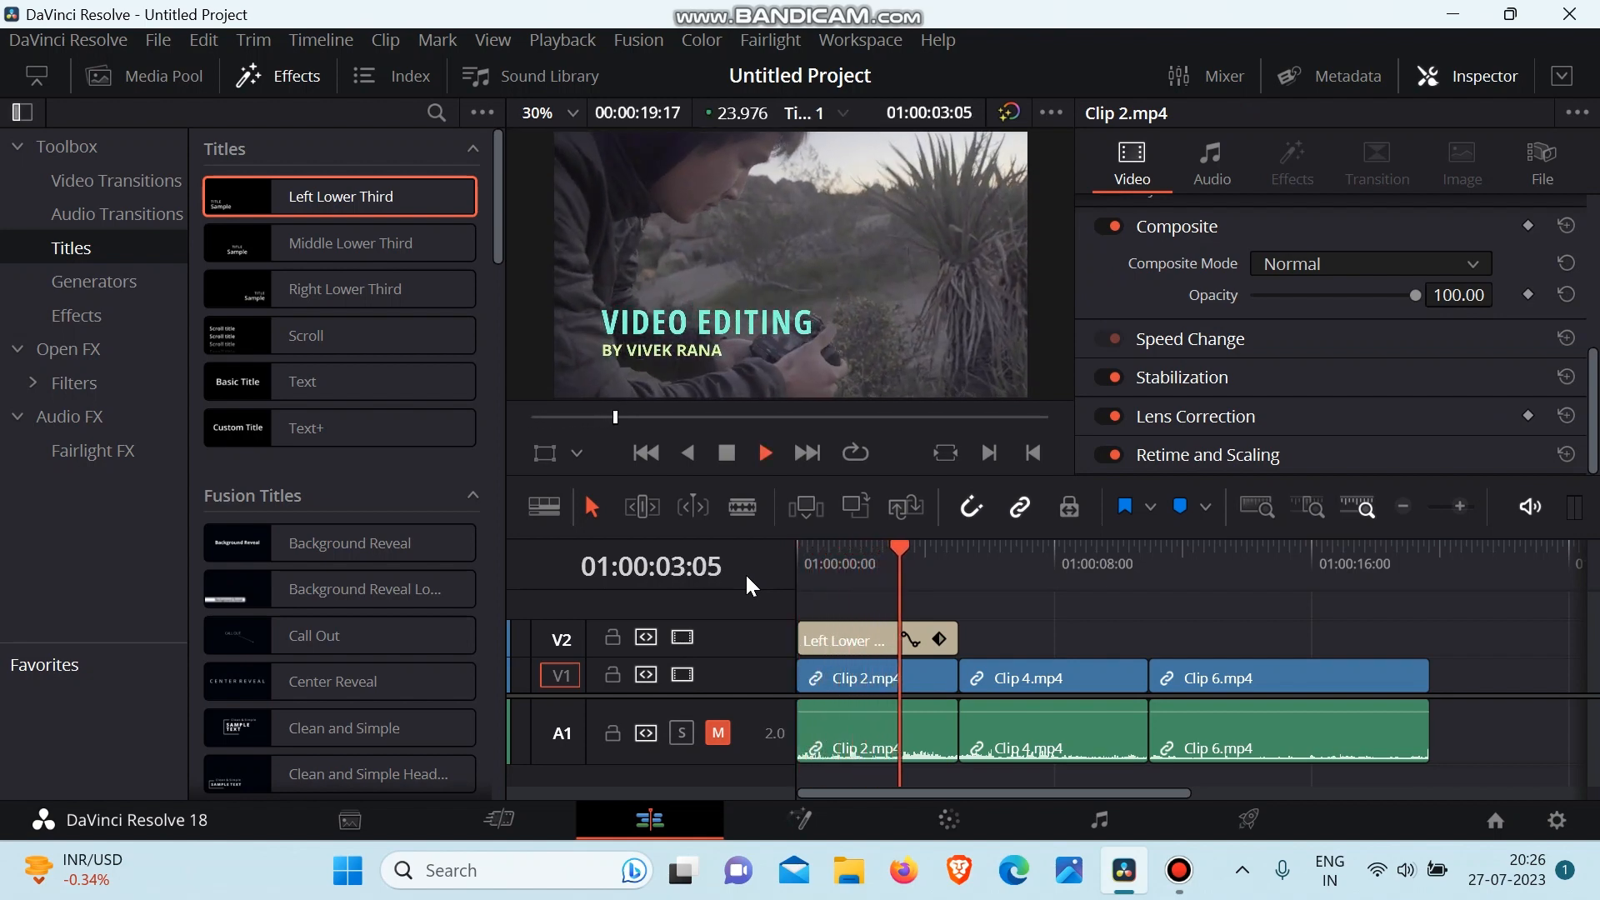
{"action": "key", "text": "space"}
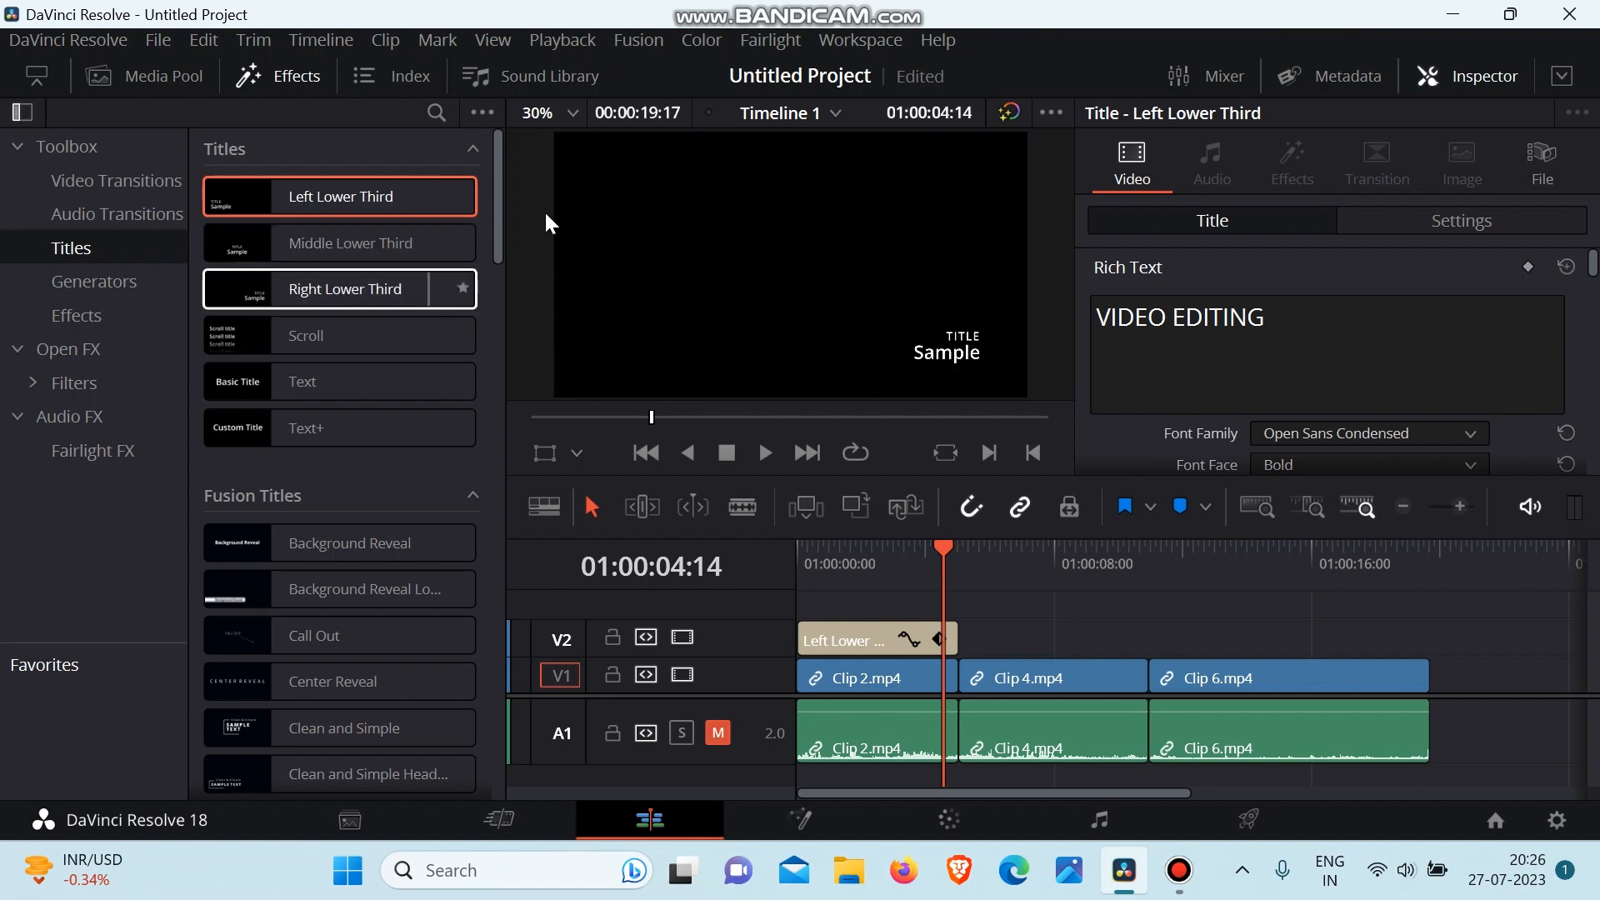
Step: Look through the lower third title's font, position, drop shadow and background settings
{"action": "left_click", "coordinate": [869, 637]}
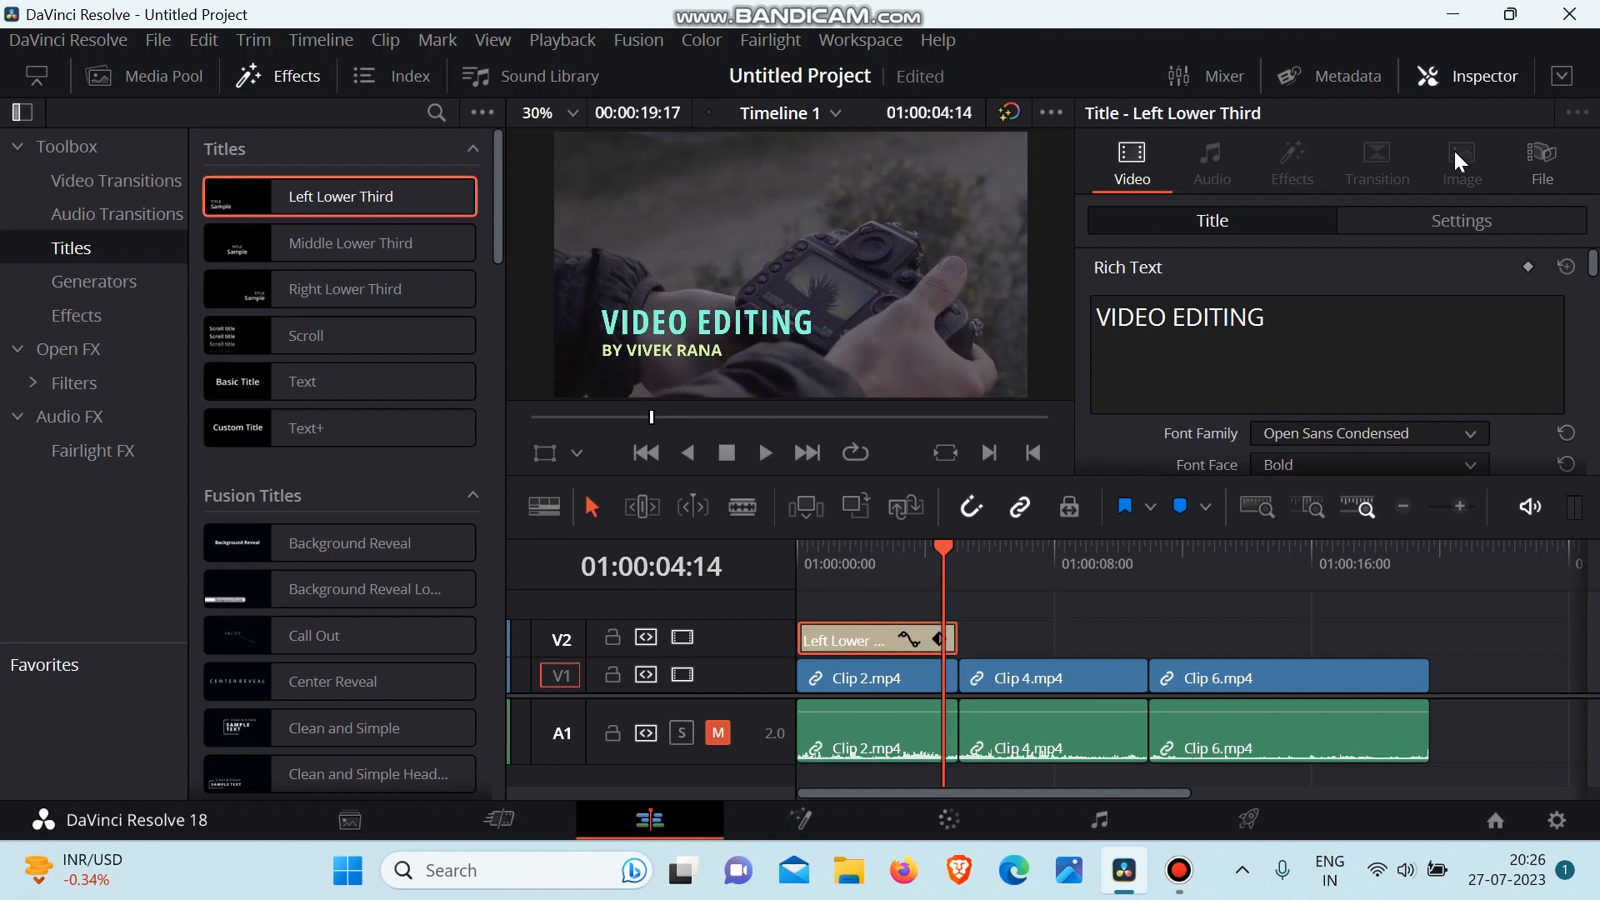
{"action": "scroll", "coordinate": [1404, 303], "scroll_direction": "down", "scroll_amount": 5}
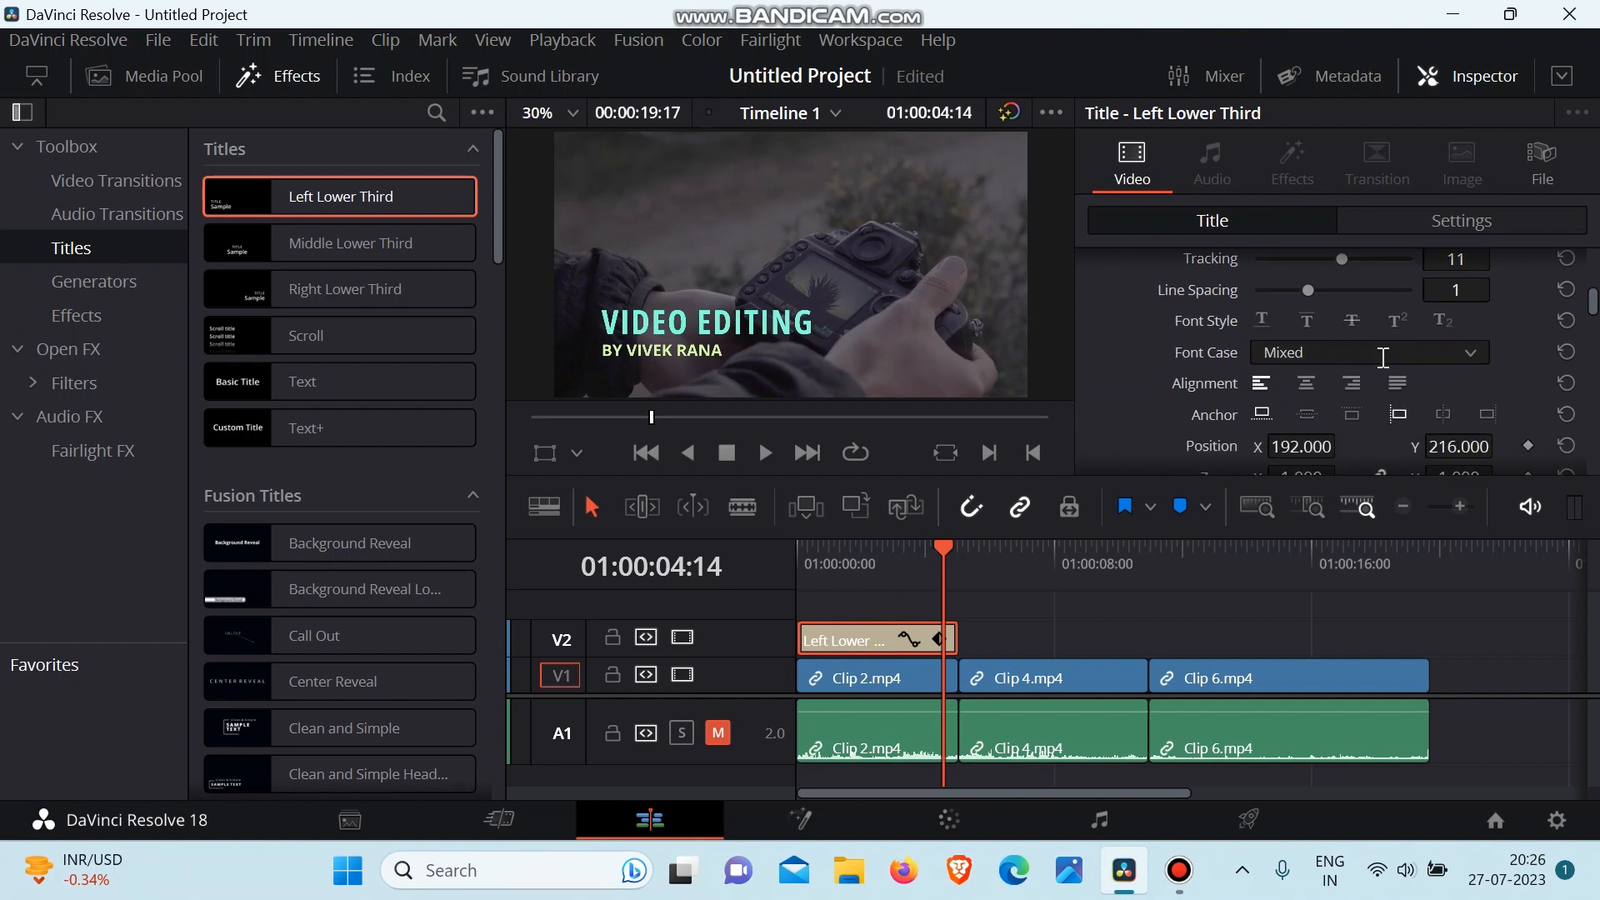
{"action": "scroll", "coordinate": [1383, 357], "scroll_direction": "down", "scroll_amount": 3}
{"action": "scroll", "coordinate": [1383, 357], "scroll_direction": "up", "scroll_amount": 3}
{"action": "scroll", "coordinate": [1383, 356], "scroll_direction": "down", "scroll_amount": 3}
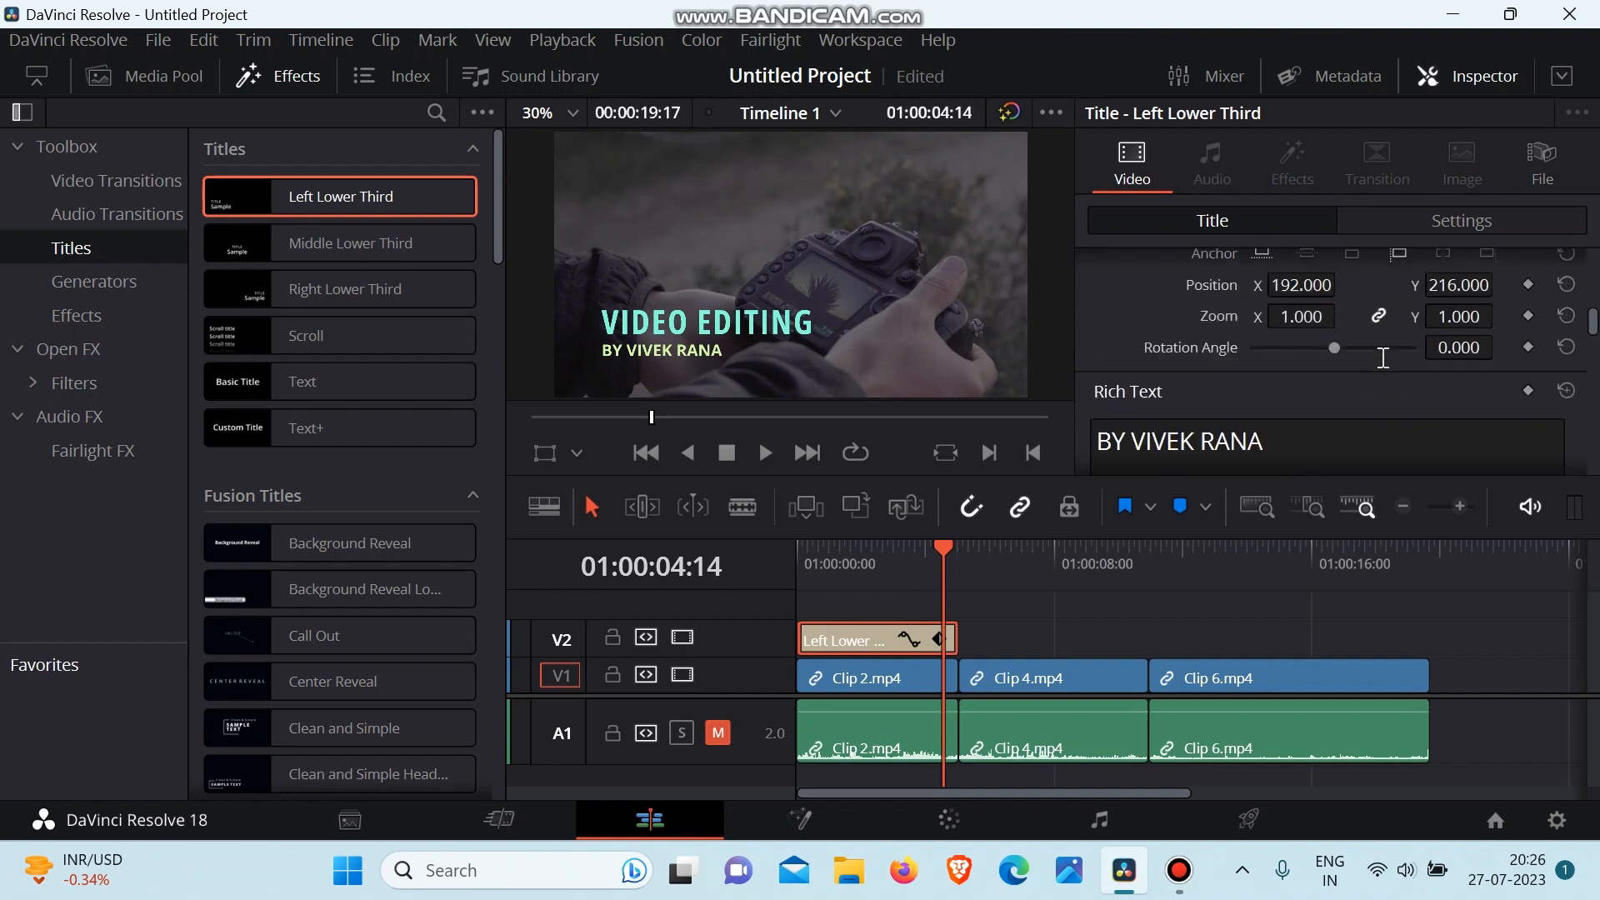
{"action": "scroll", "coordinate": [1383, 357], "scroll_direction": "down", "scroll_amount": 10}
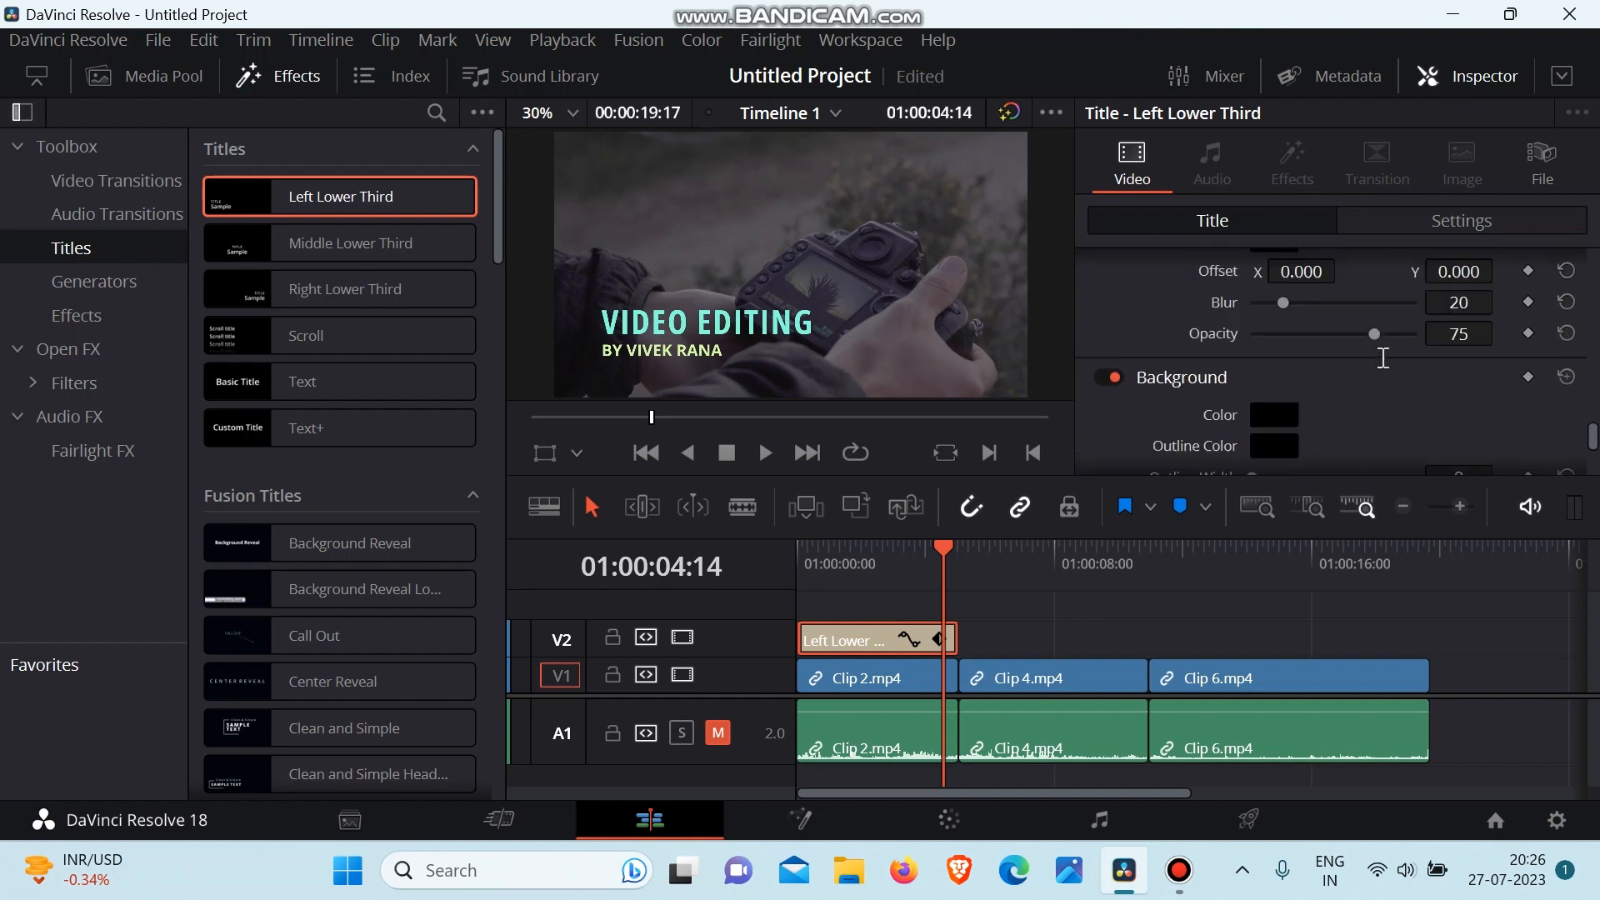
{"action": "scroll", "coordinate": [1383, 357], "scroll_direction": "up", "scroll_amount": 10}
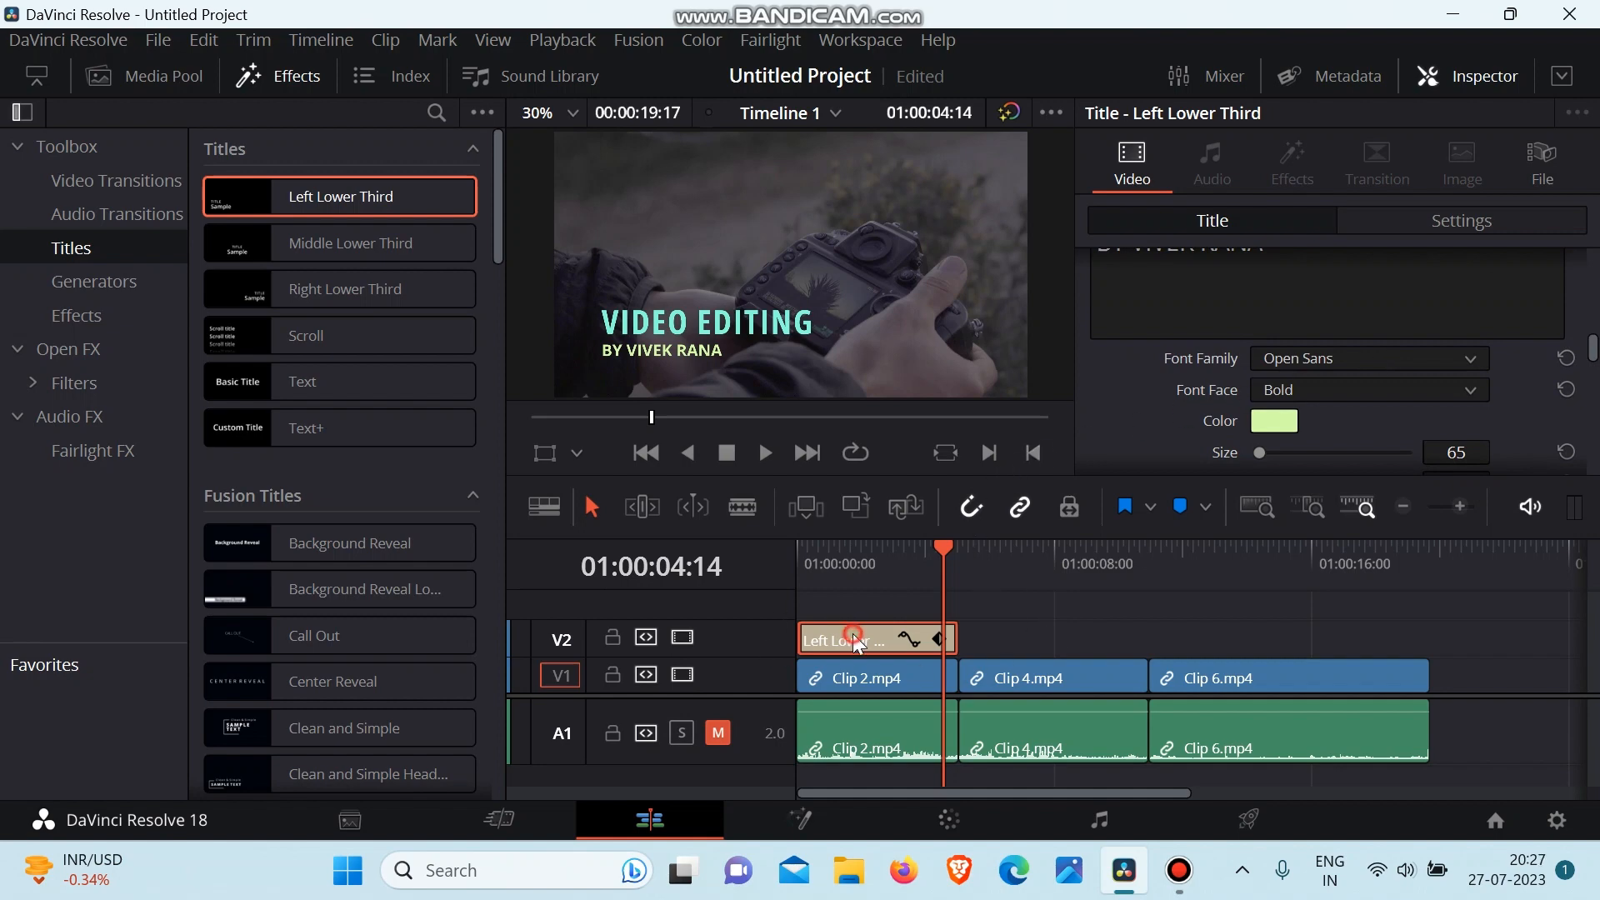
Step: Delete the lower third title and place a basic Text title above Clip 2.mp4 on track V2
{"action": "left_click_drag", "start_coordinate": [875, 640], "coordinate": [1500, 624]}
{"action": "key", "text": "Delete"}
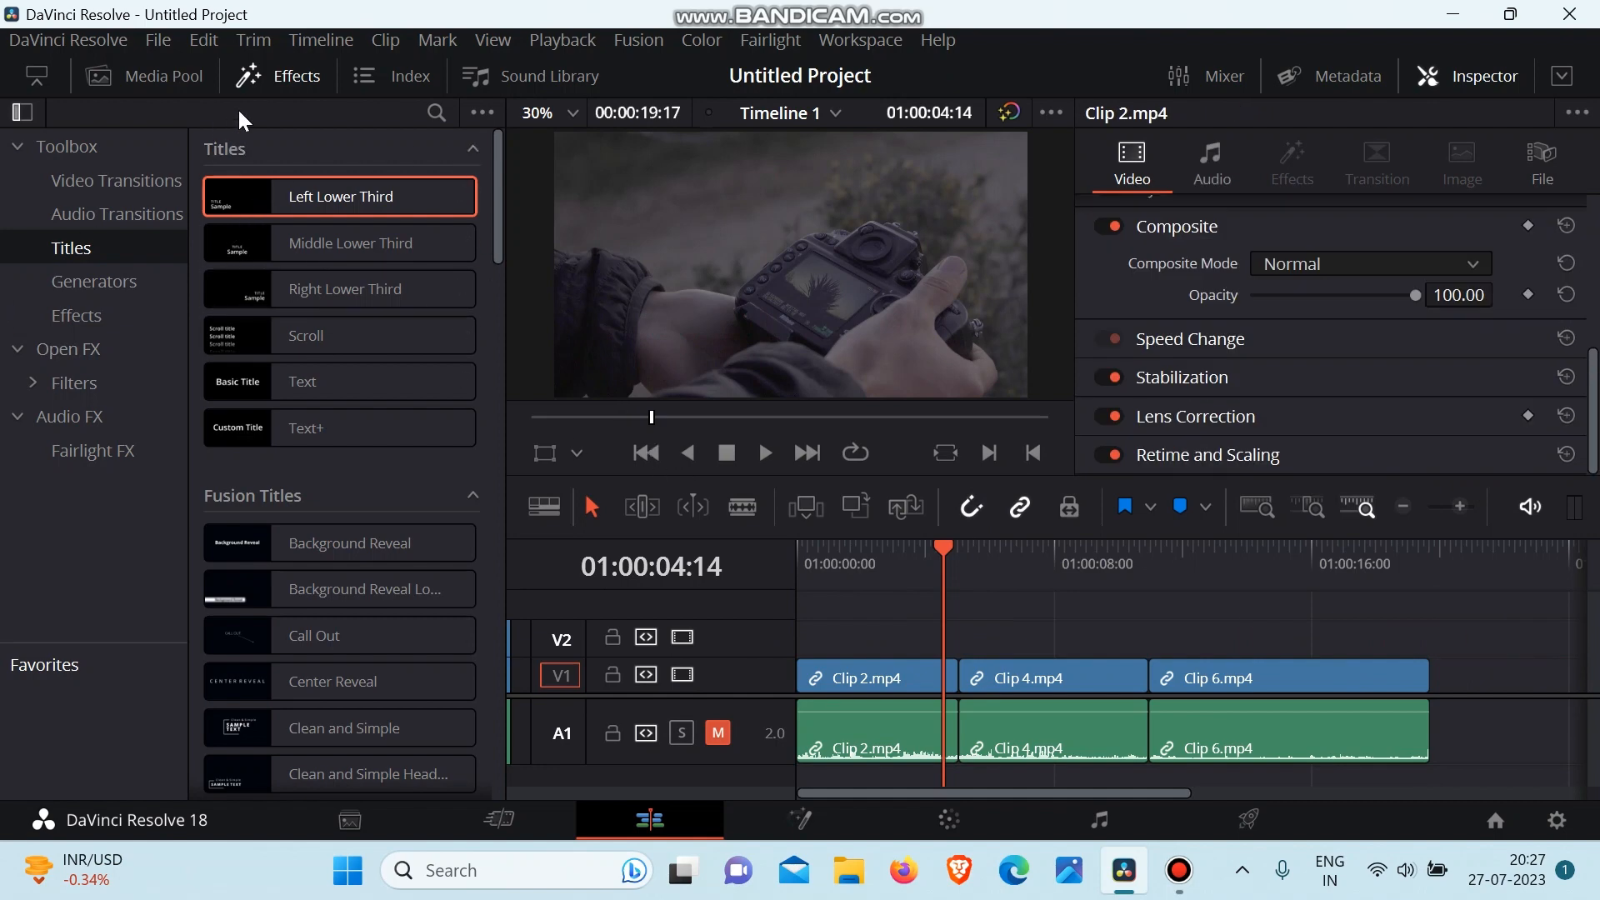
{"action": "scroll", "coordinate": [322, 364], "scroll_direction": "down", "scroll_amount": 1}
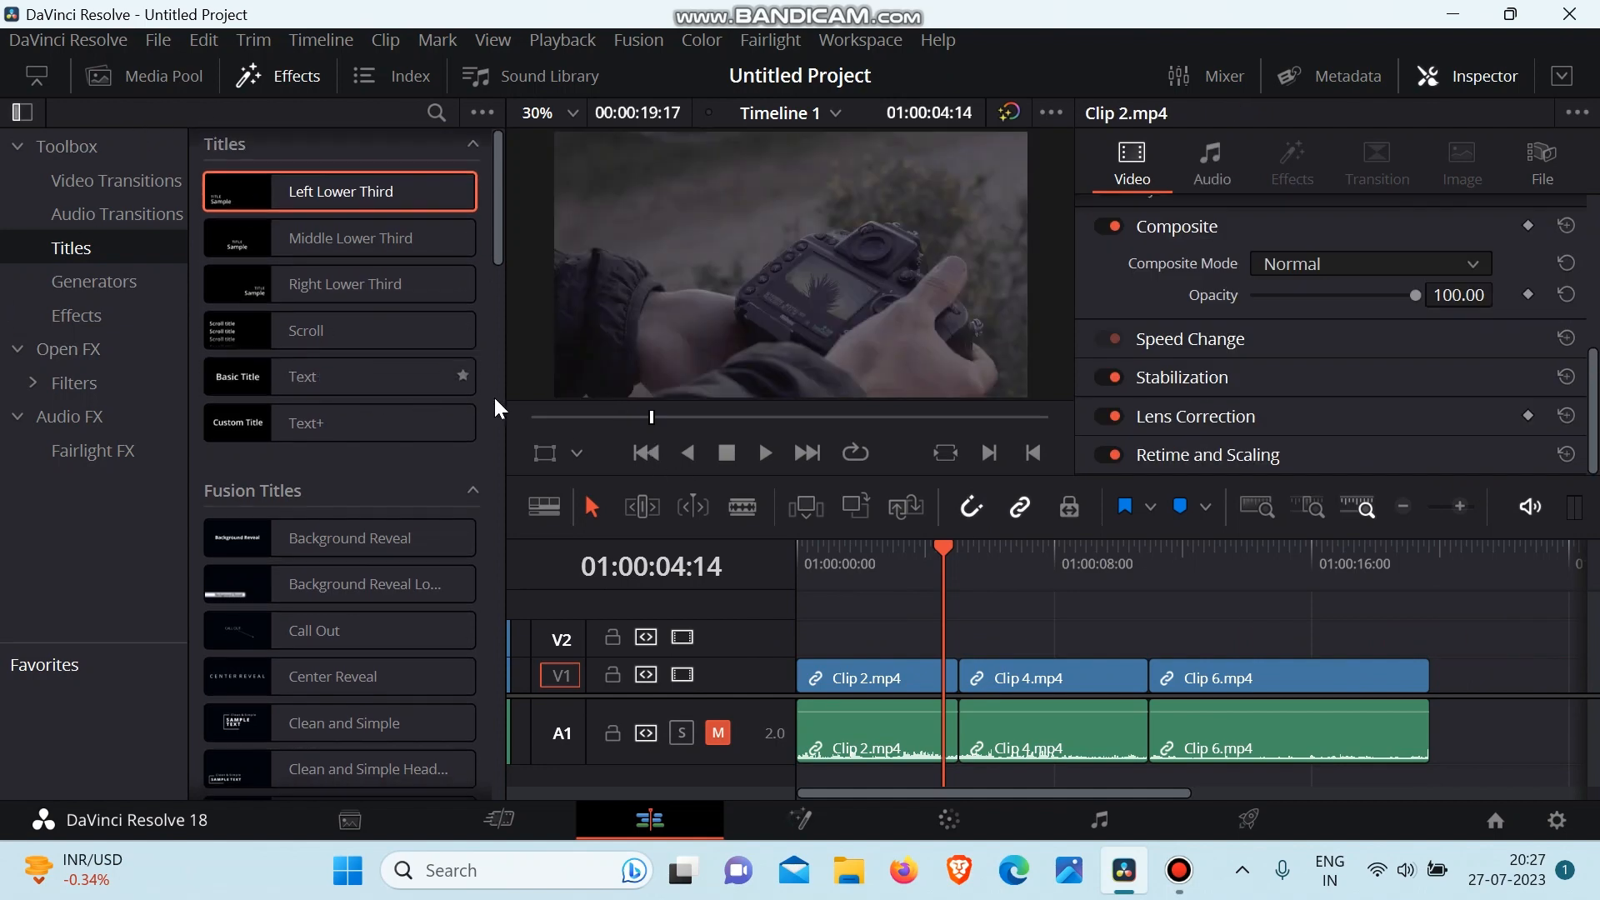
{"action": "left_click_drag", "start_coordinate": [339, 386], "coordinate": [924, 652]}
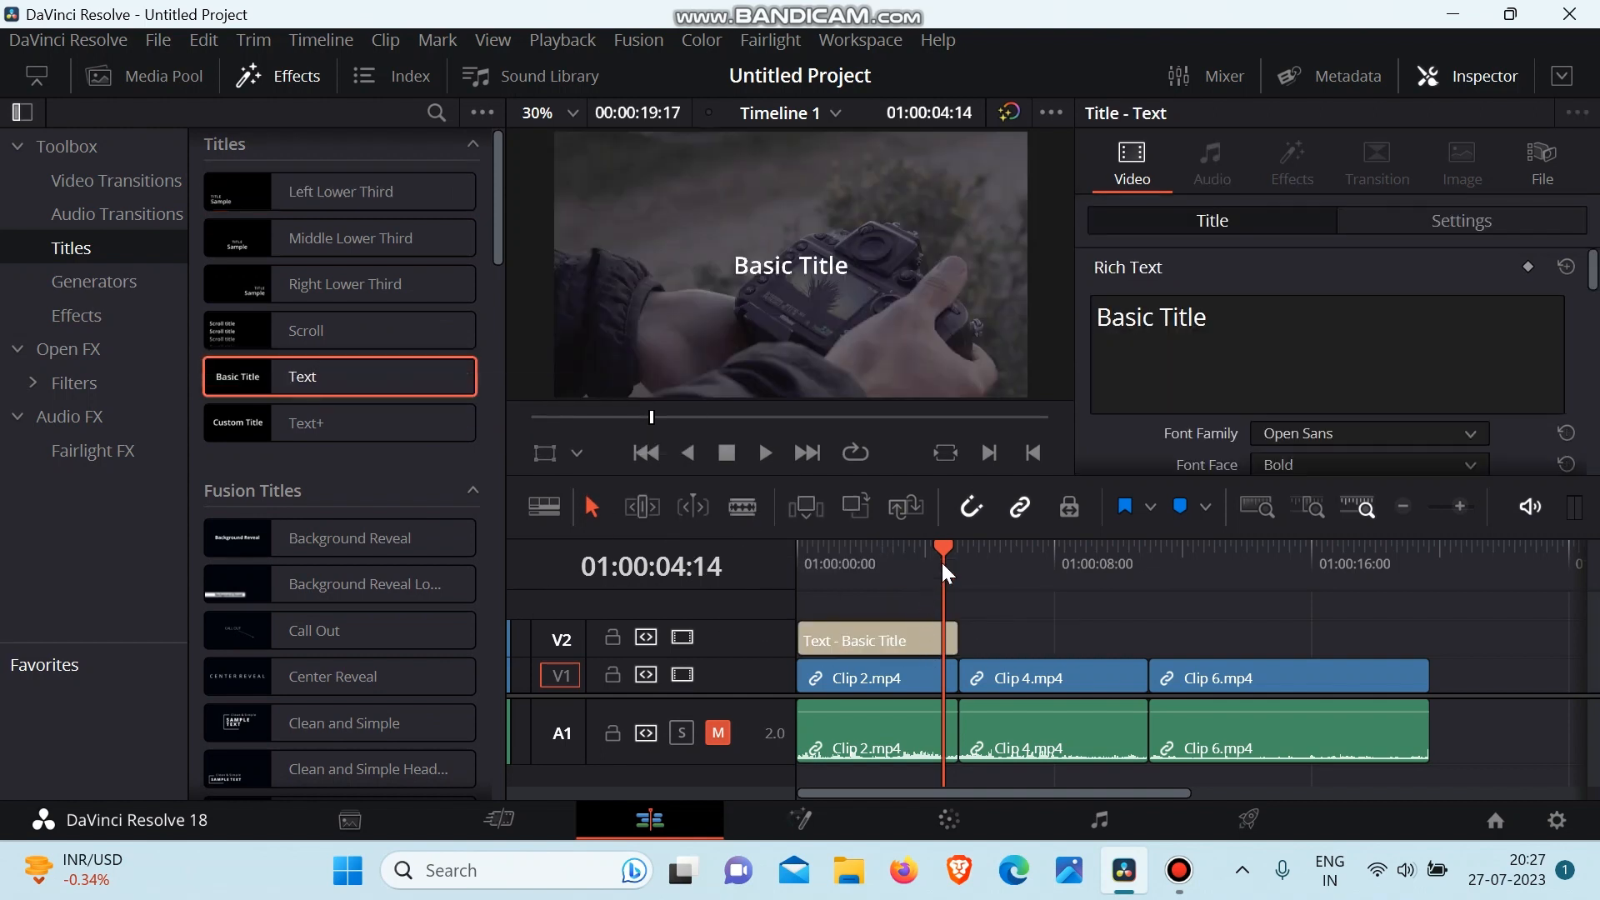
Step: Enlarge the timeline view and play the first seconds from the start to preview the basic title
{"action": "left_click_drag", "start_coordinate": [942, 560], "coordinate": [767, 592]}
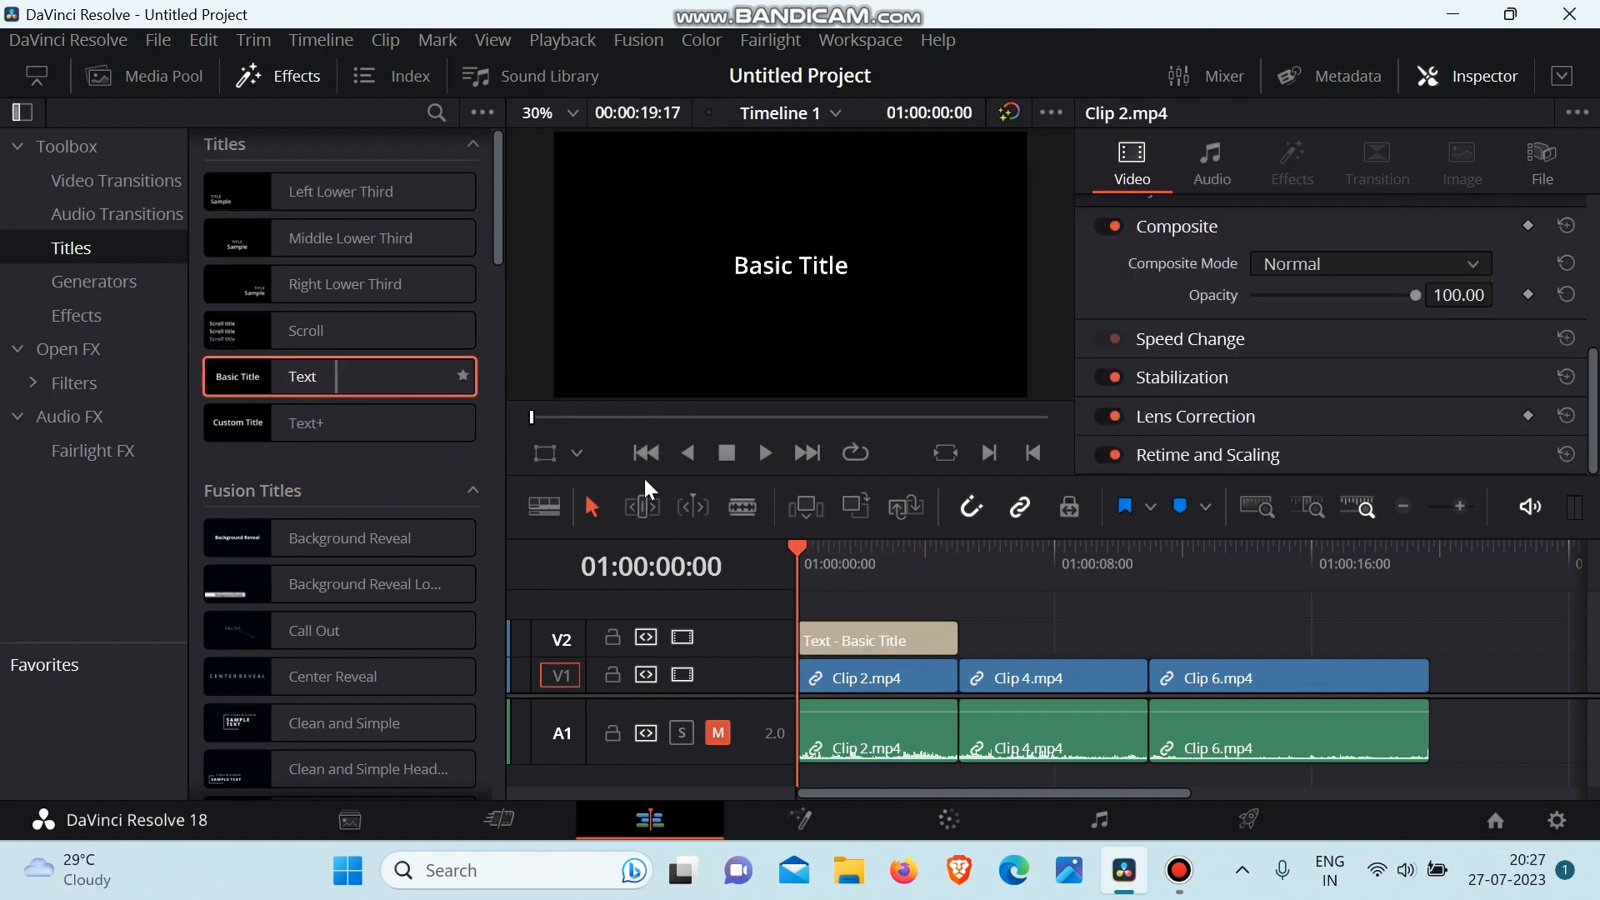
{"action": "left_click", "coordinate": [279, 80]}
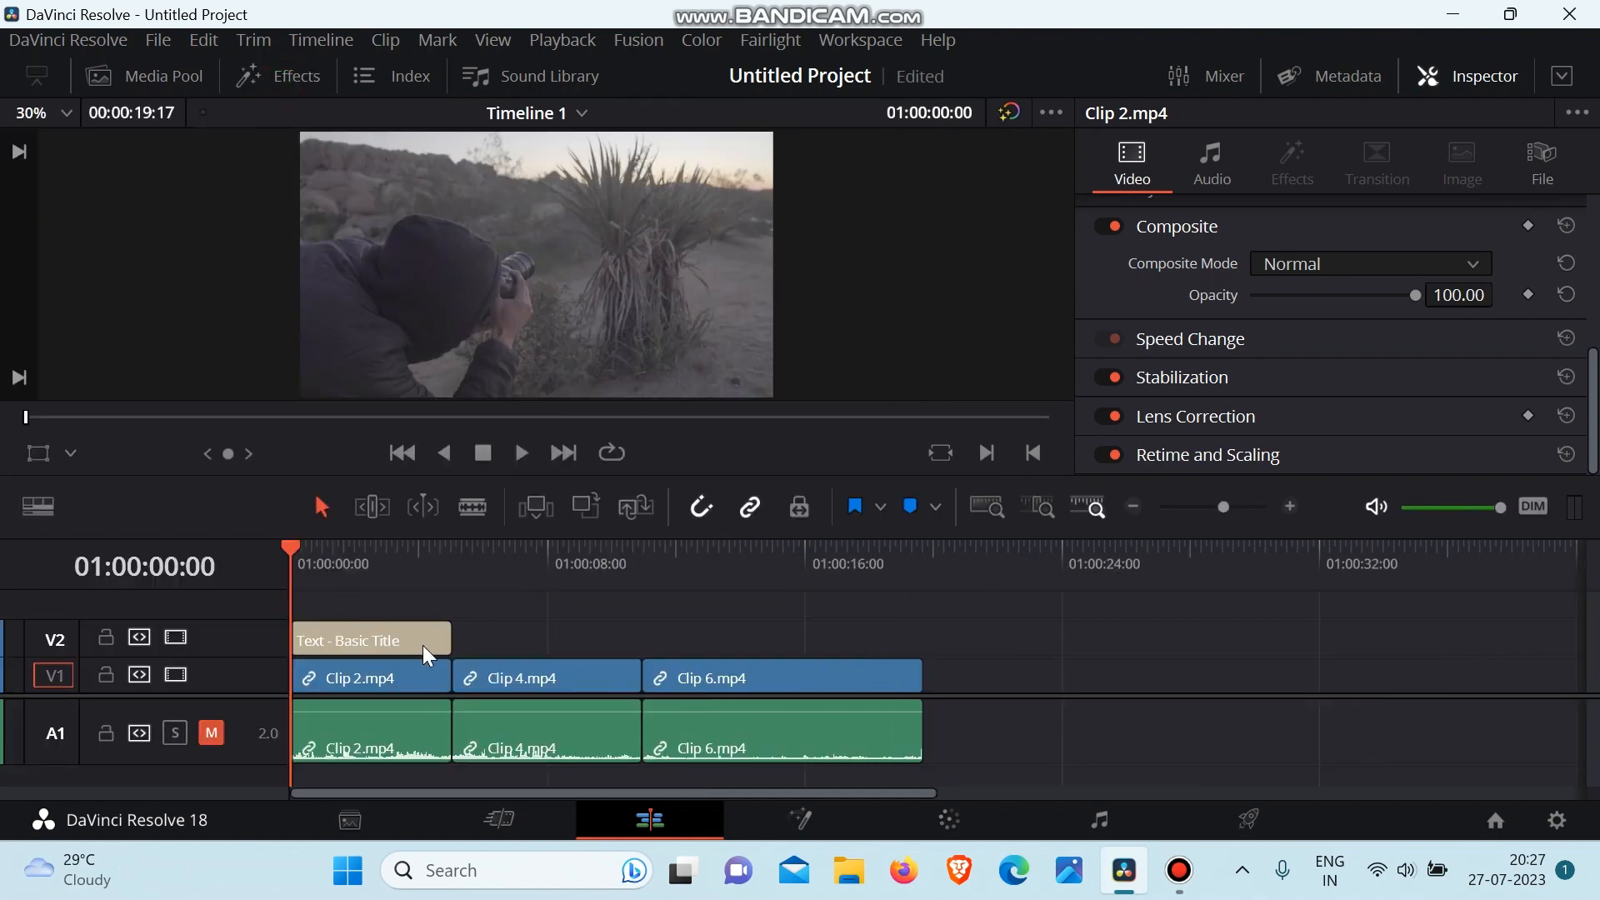
{"action": "left_click", "coordinate": [1290, 508]}
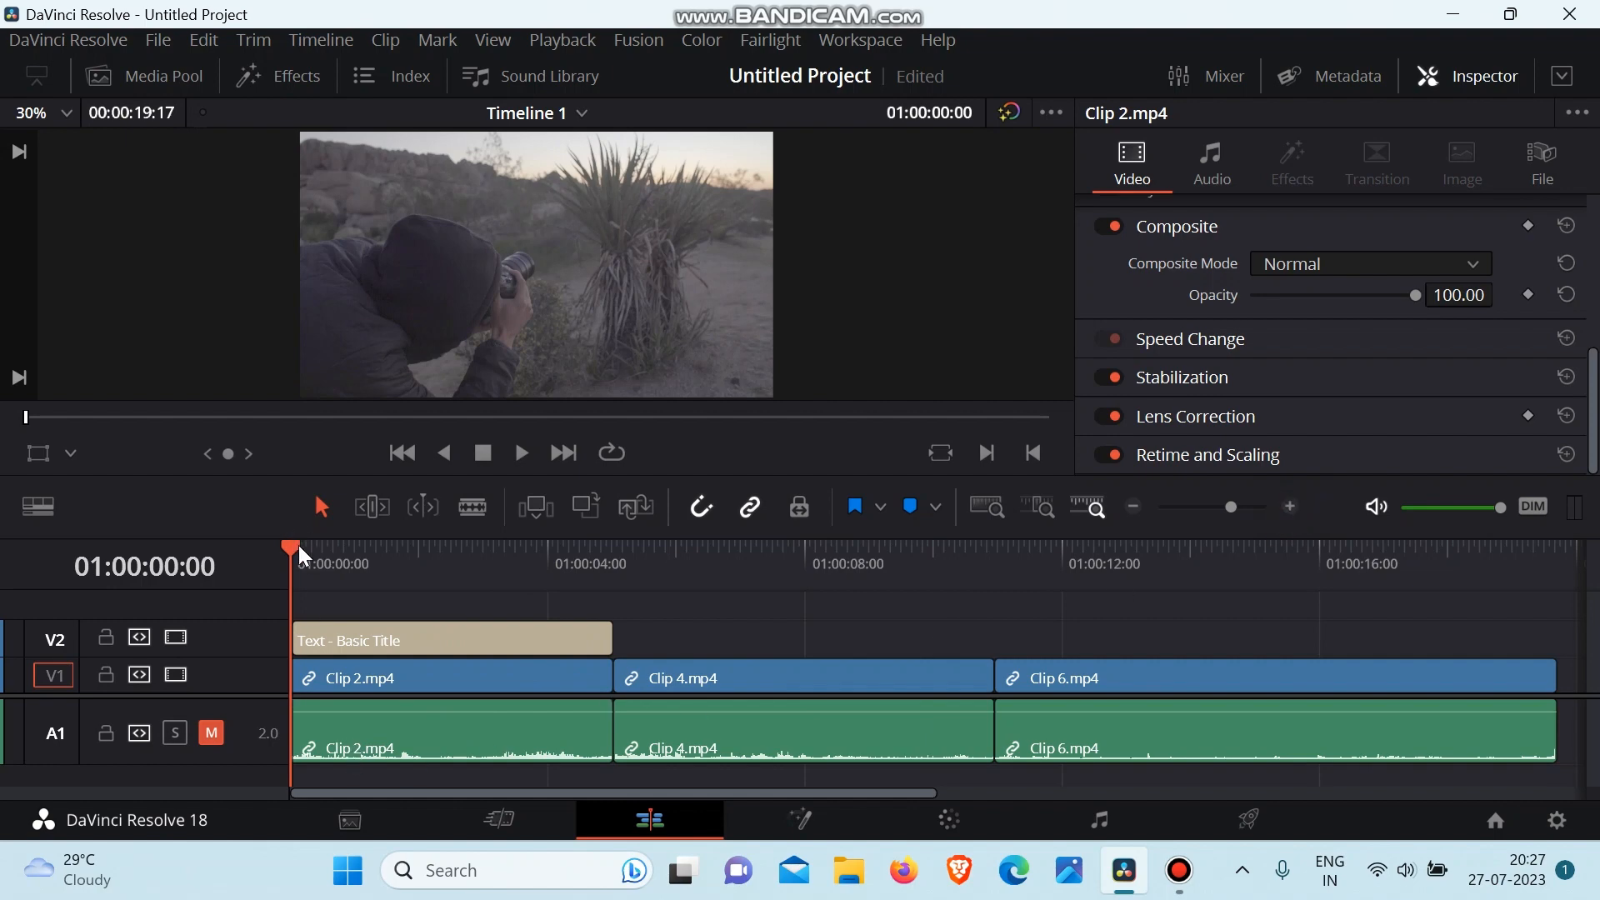
{"action": "key", "text": "space"}
{"action": "key", "text": "space"}
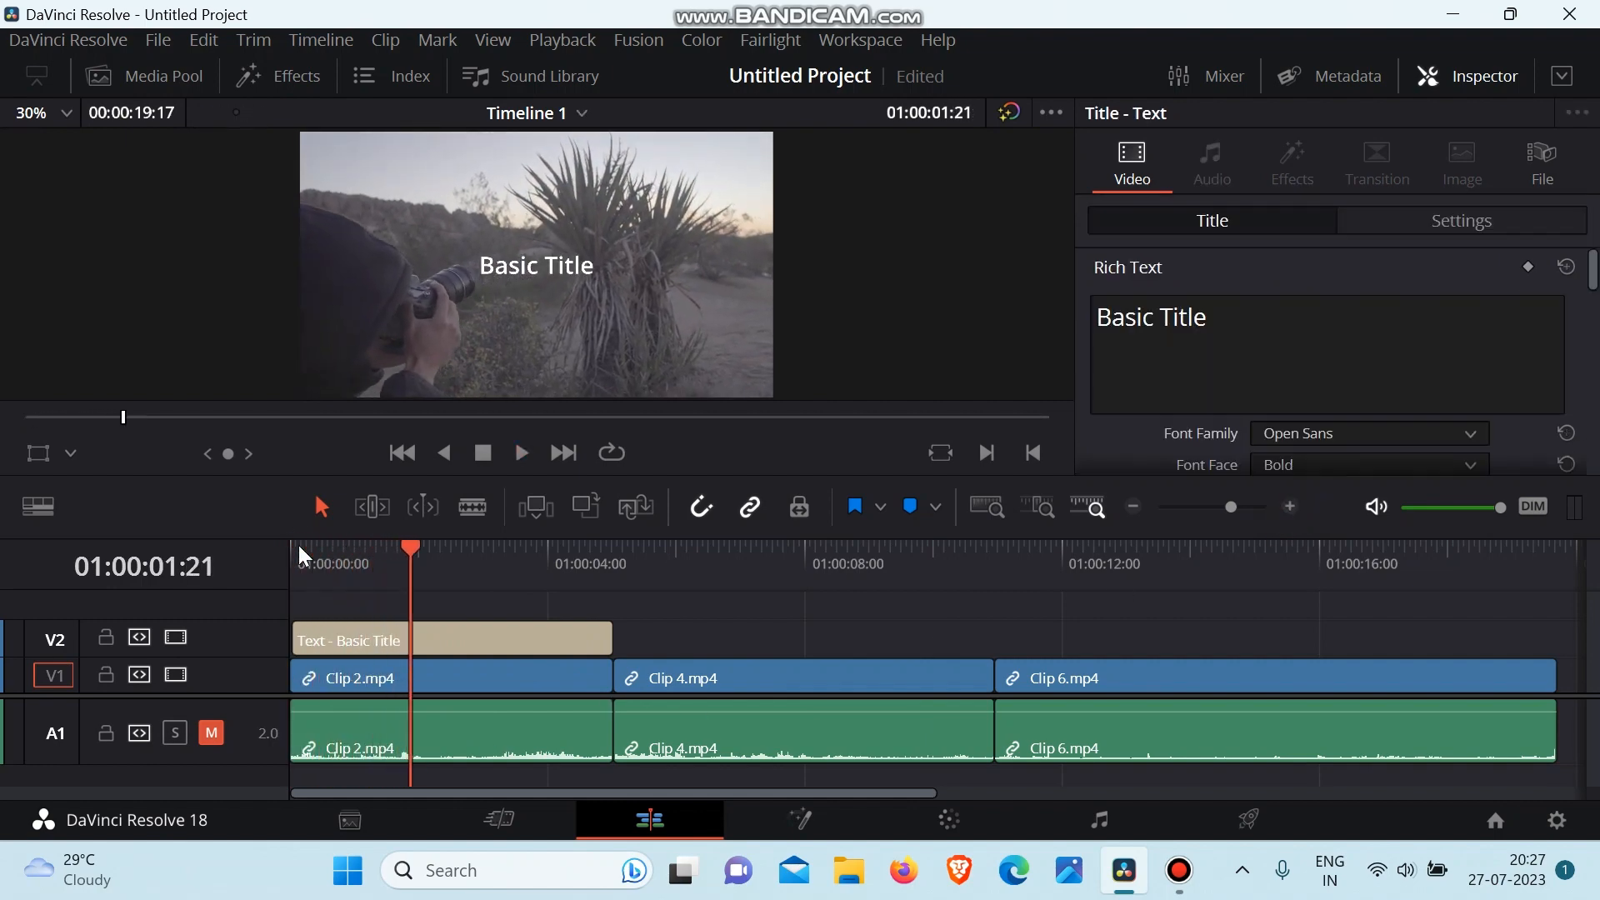
{"action": "key", "text": "Home"}
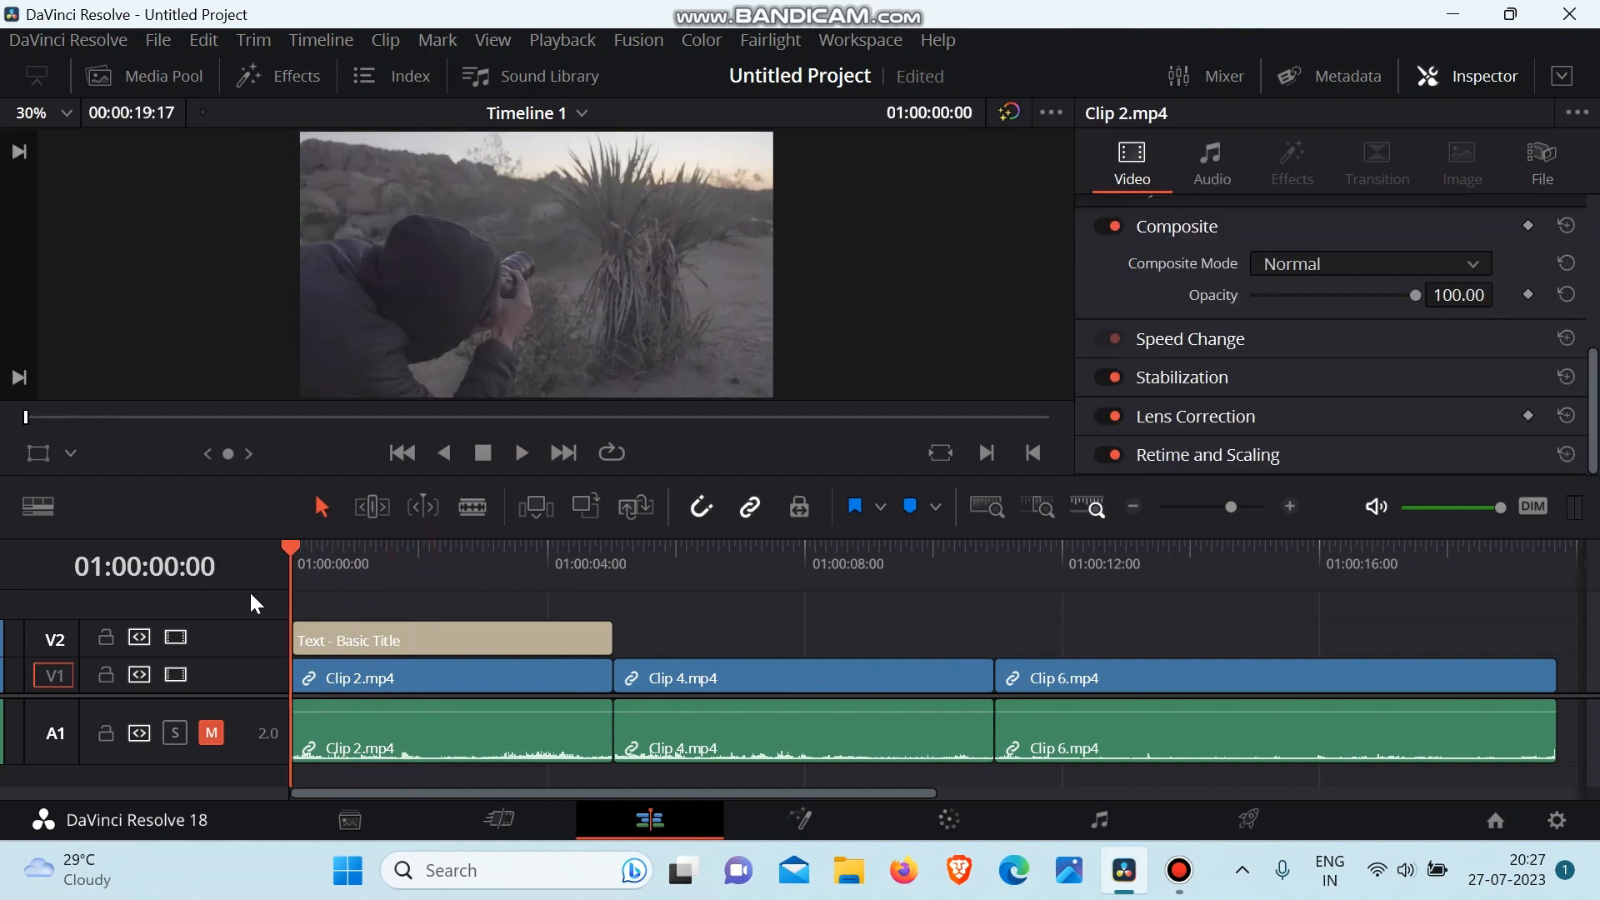
Step: Park the playhead at 01:00:01:16 and replace the basic title's text with DAVINCI RESOLVE
{"action": "left_click", "coordinate": [439, 645]}
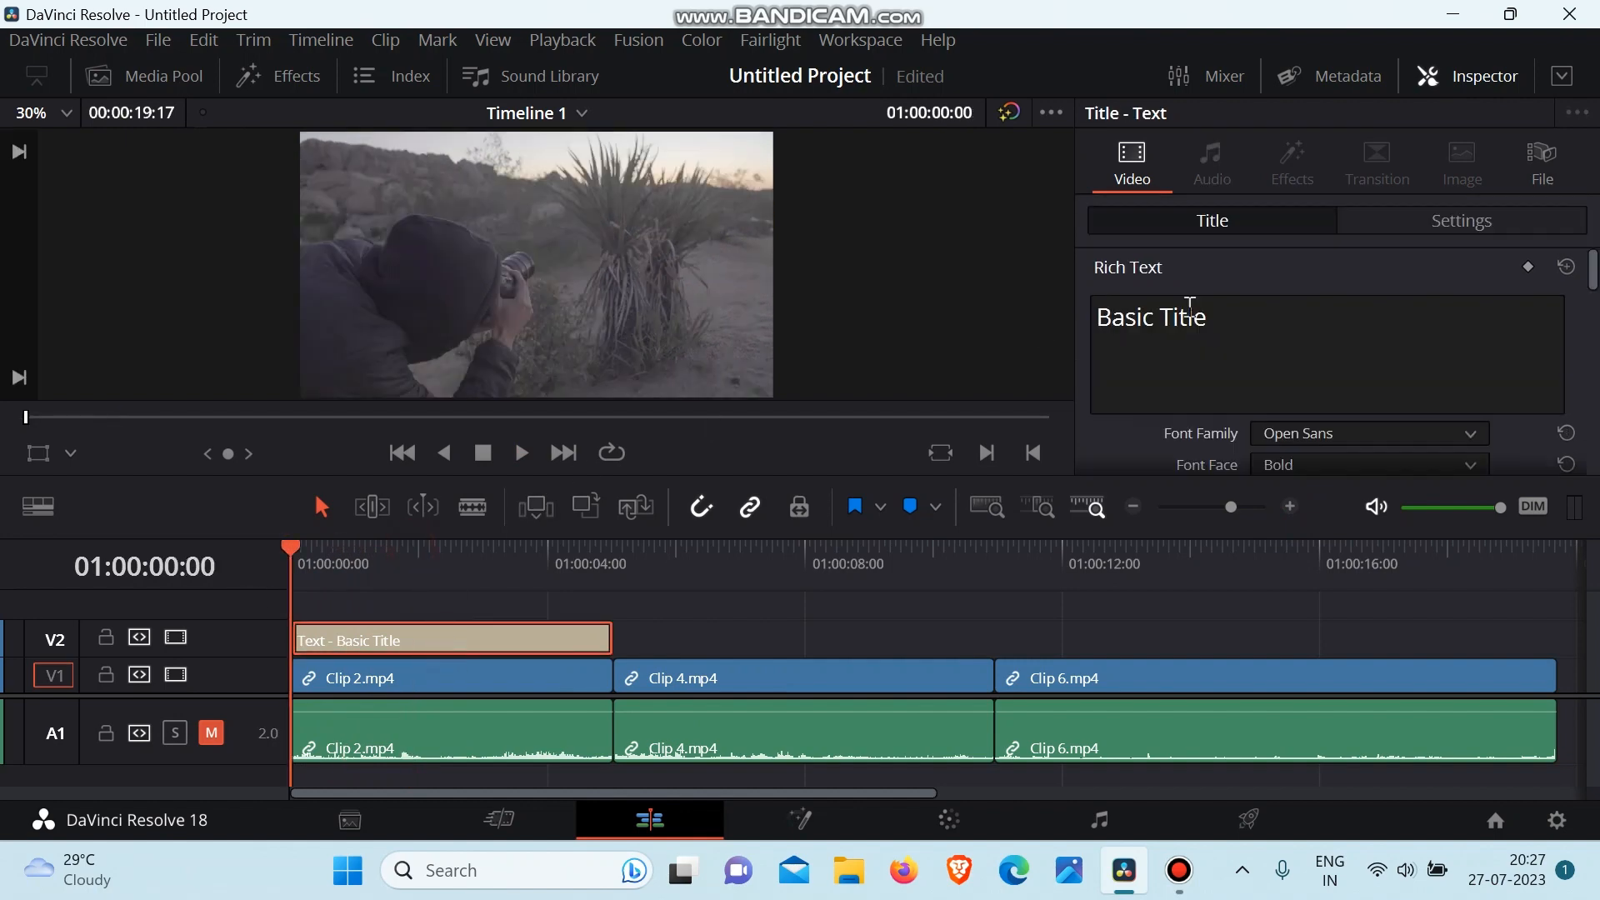
{"action": "left_click", "coordinate": [397, 566]}
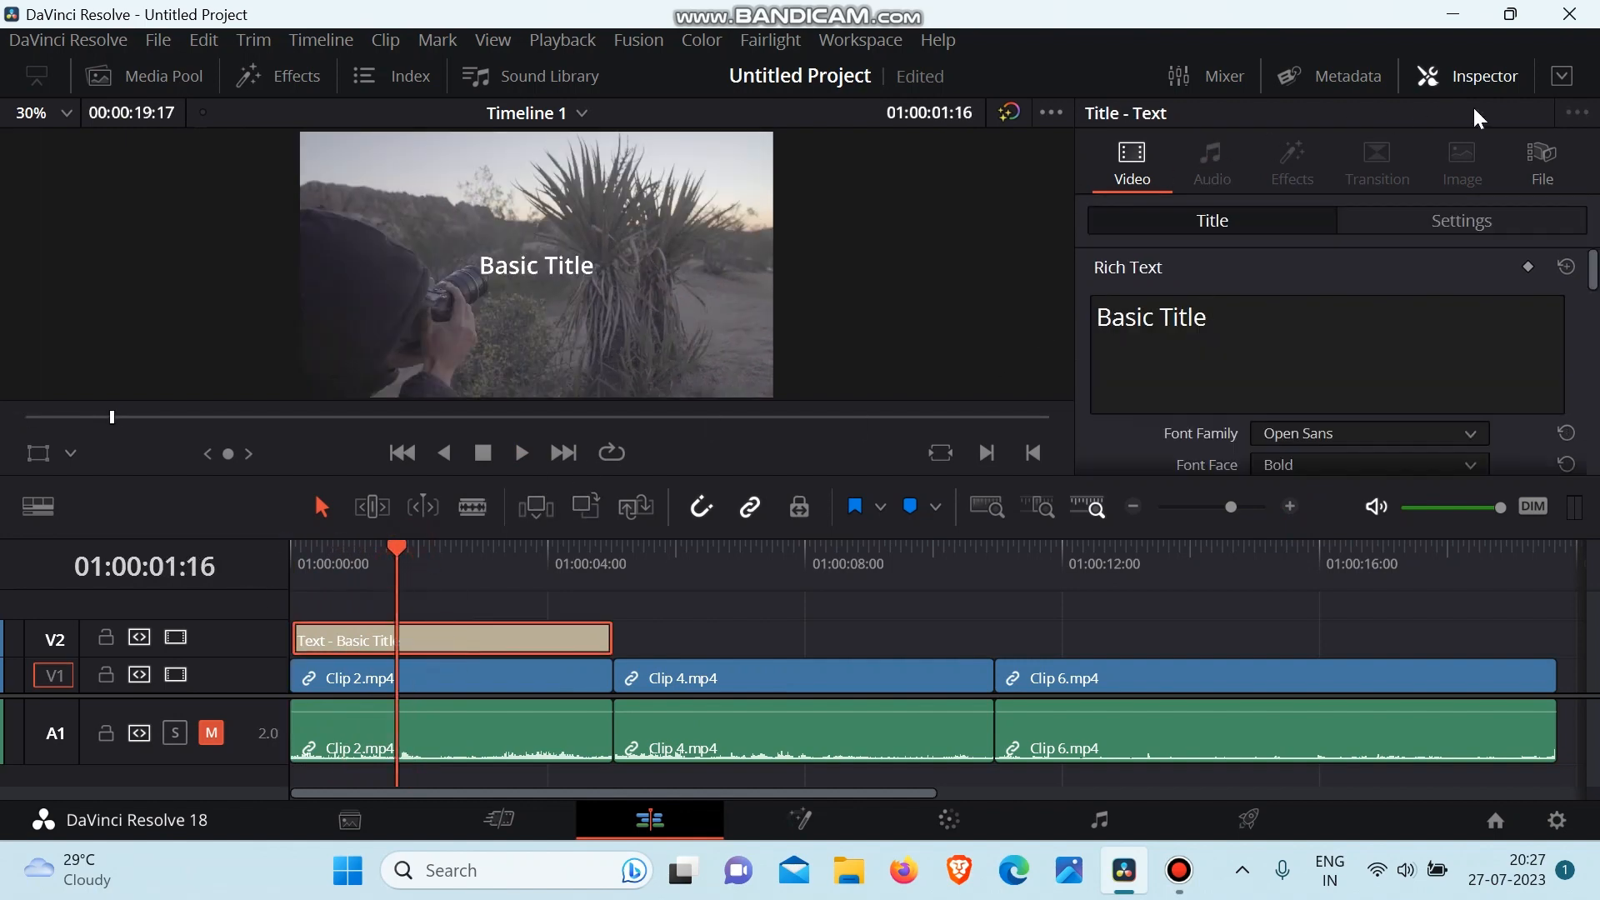
{"action": "left_click", "coordinate": [1218, 334]}
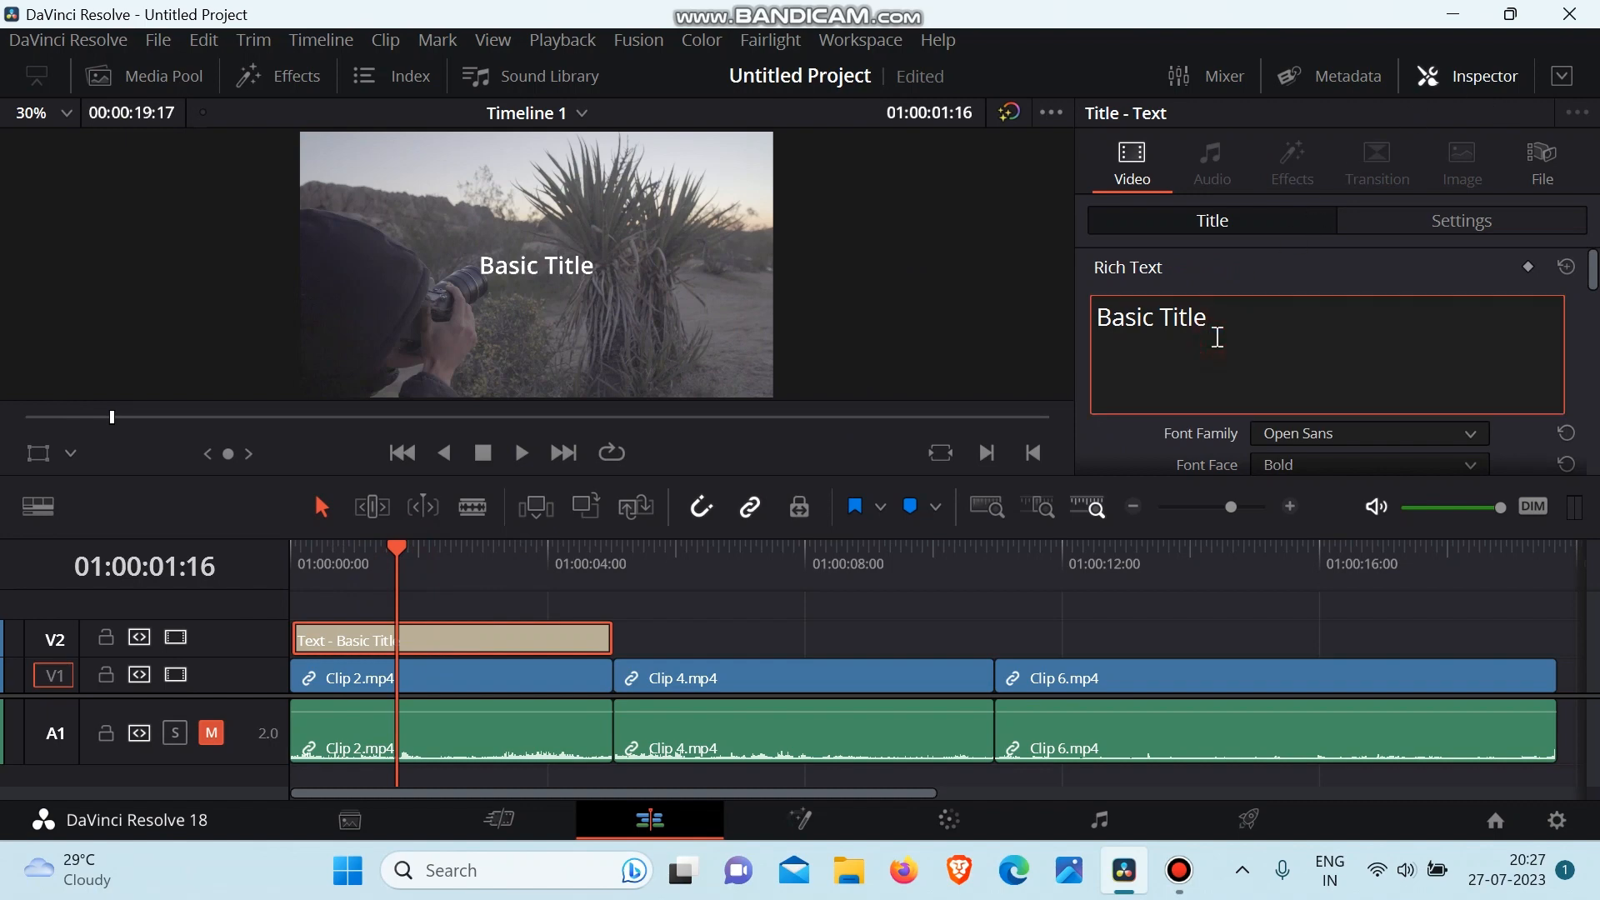
{"action": "key", "text": "ctrl+a"}
{"action": "type", "text": "D"}
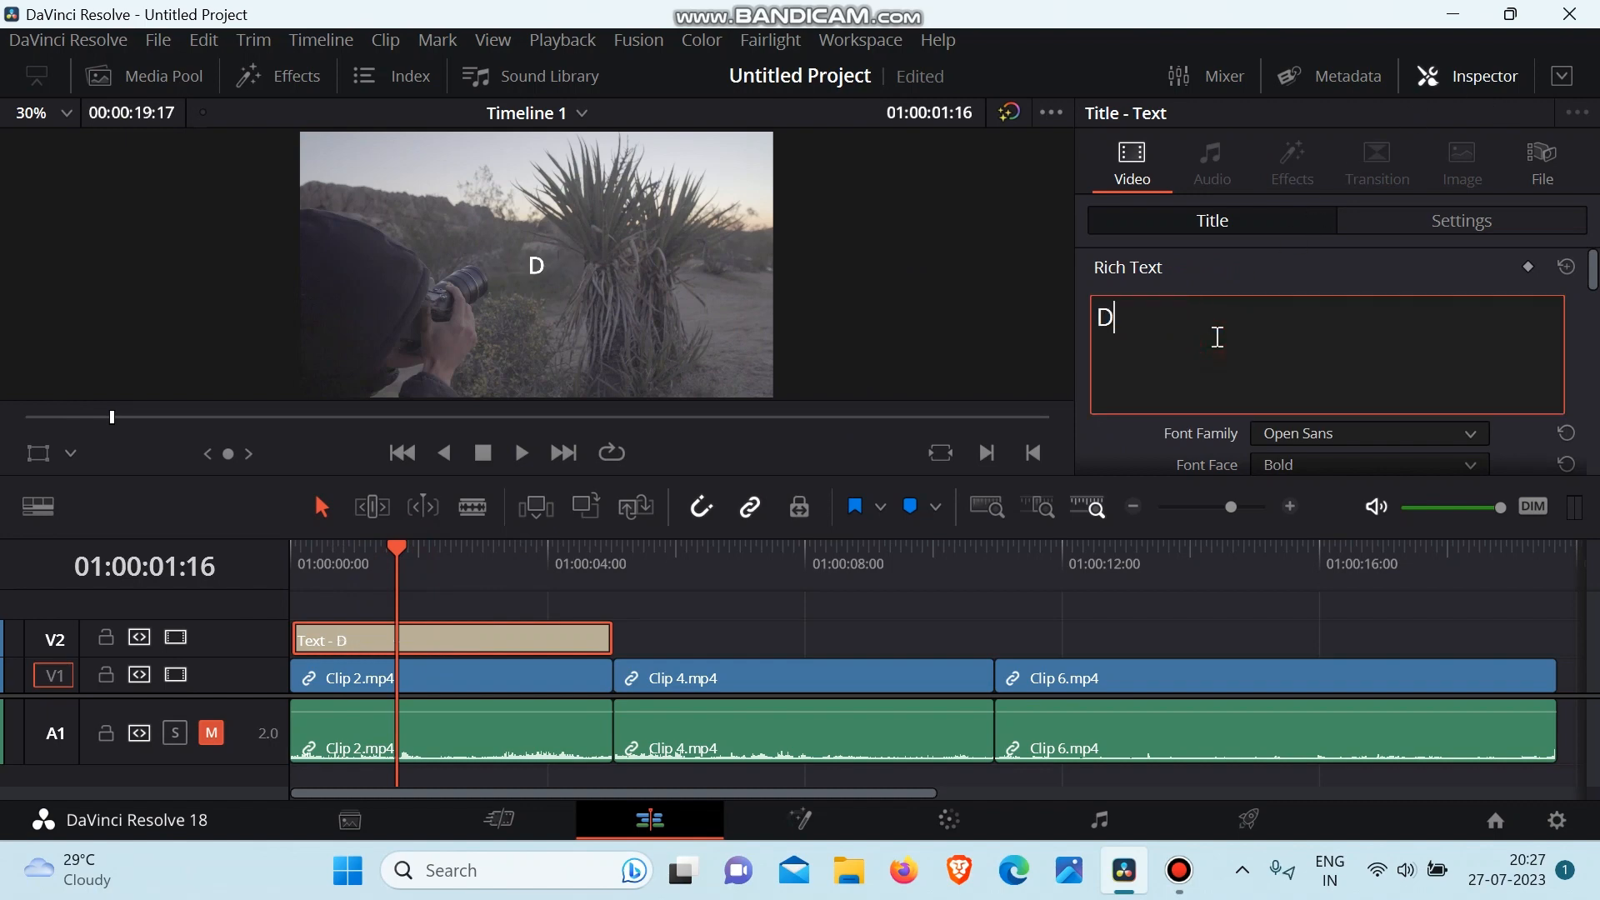
{"action": "type", "text": "AVIV"}
{"action": "key", "text": "BackSpace"}
{"action": "type", "text": "N"}
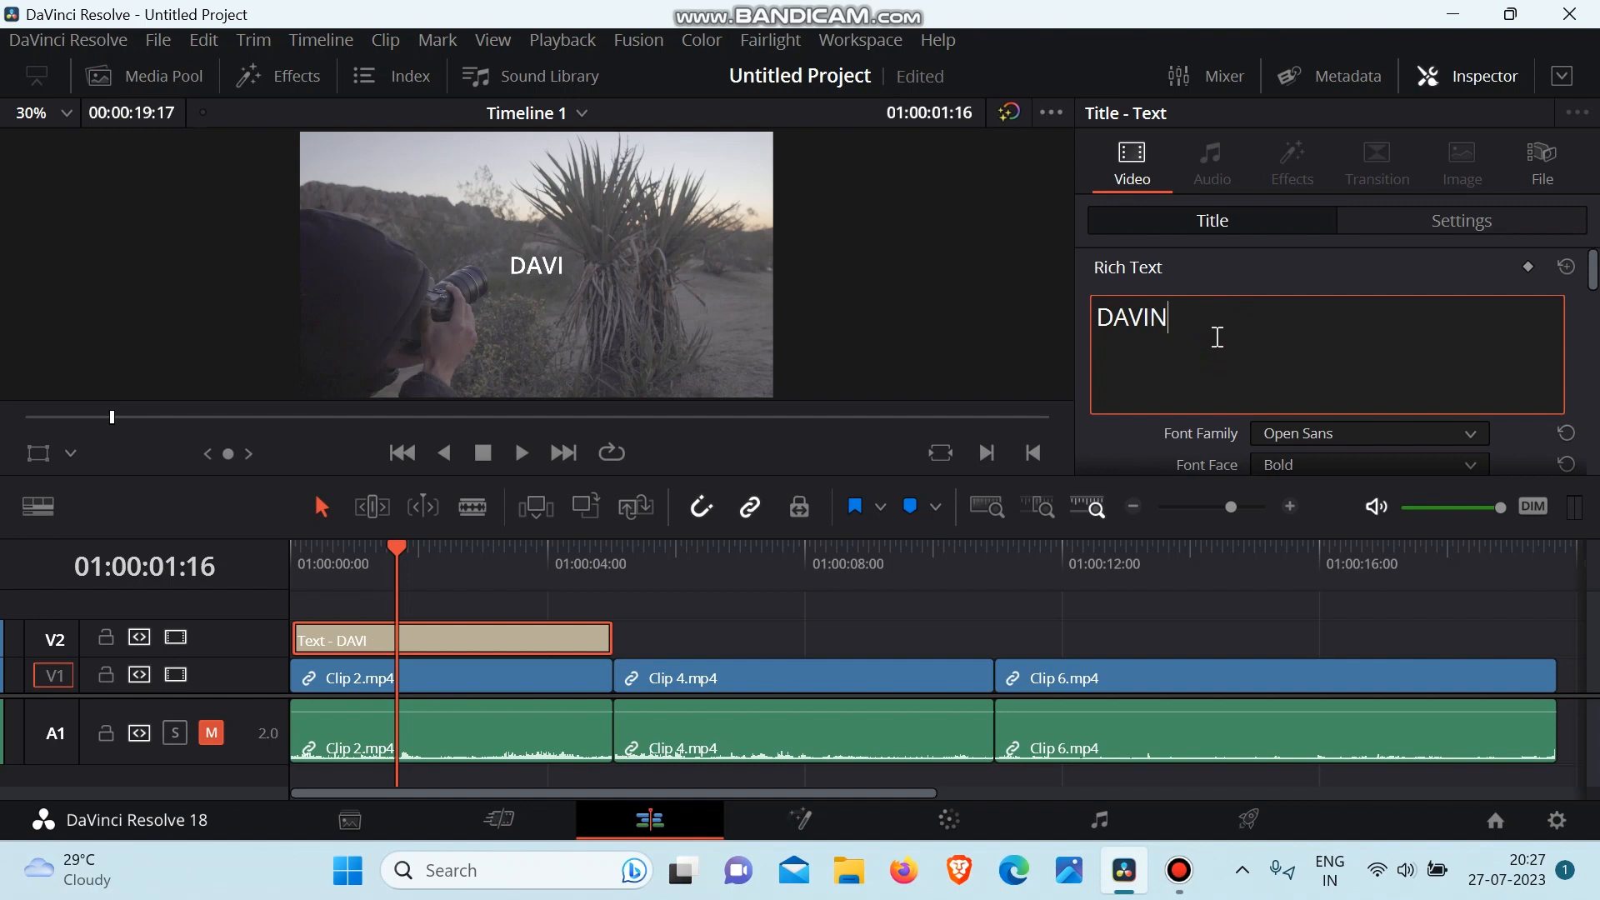
{"action": "type", "text": "CI RESOL"}
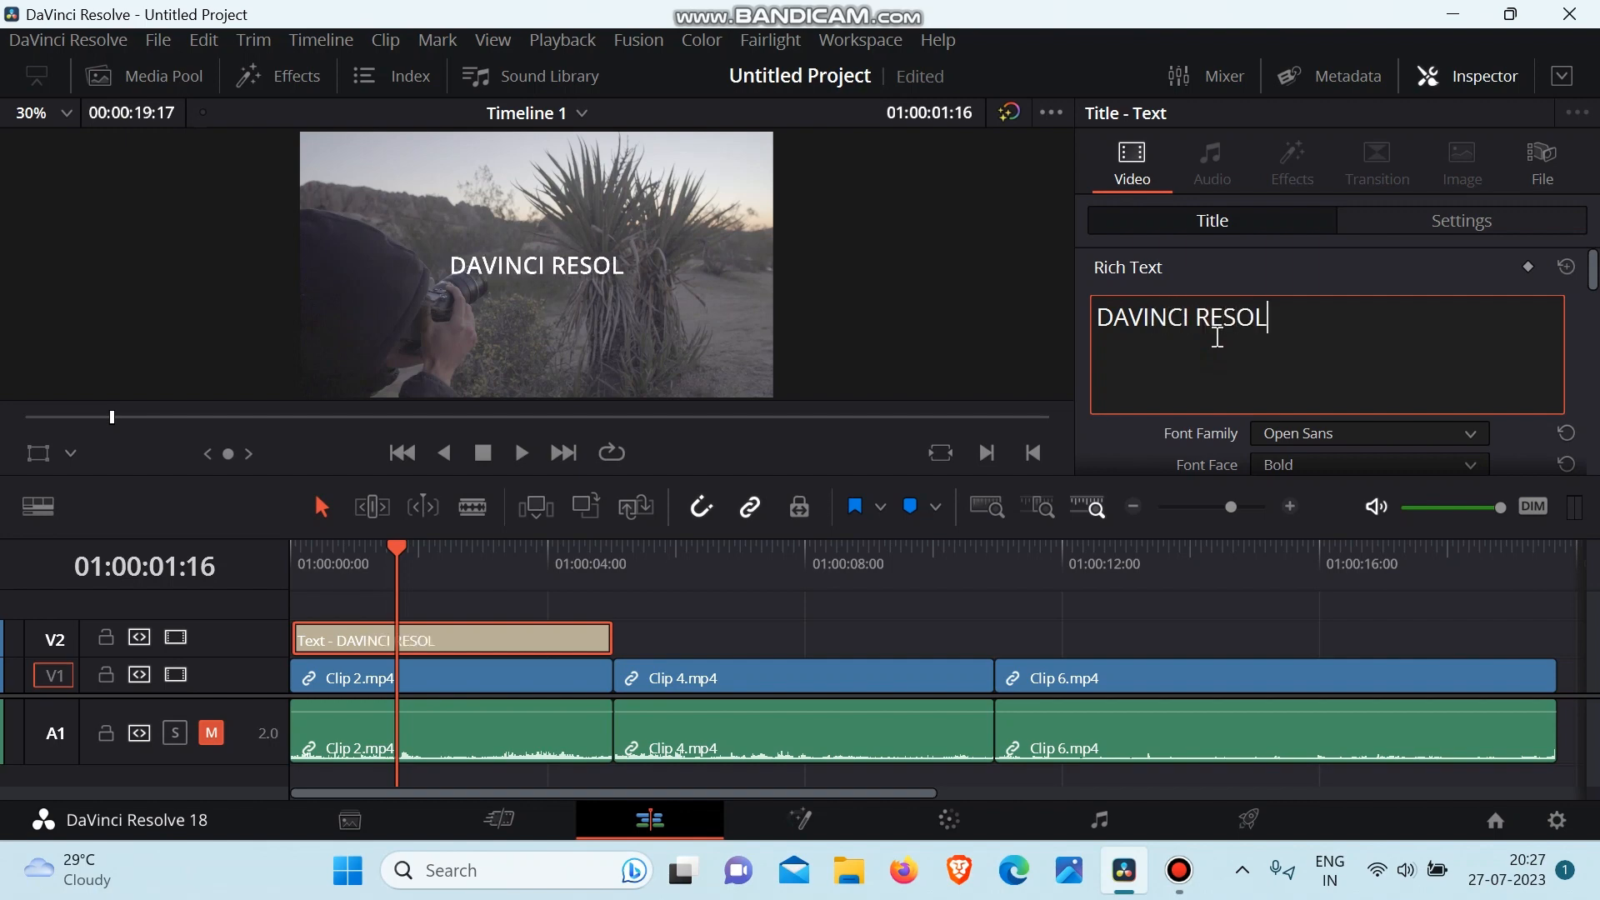
{"action": "type", "text": "VE"}
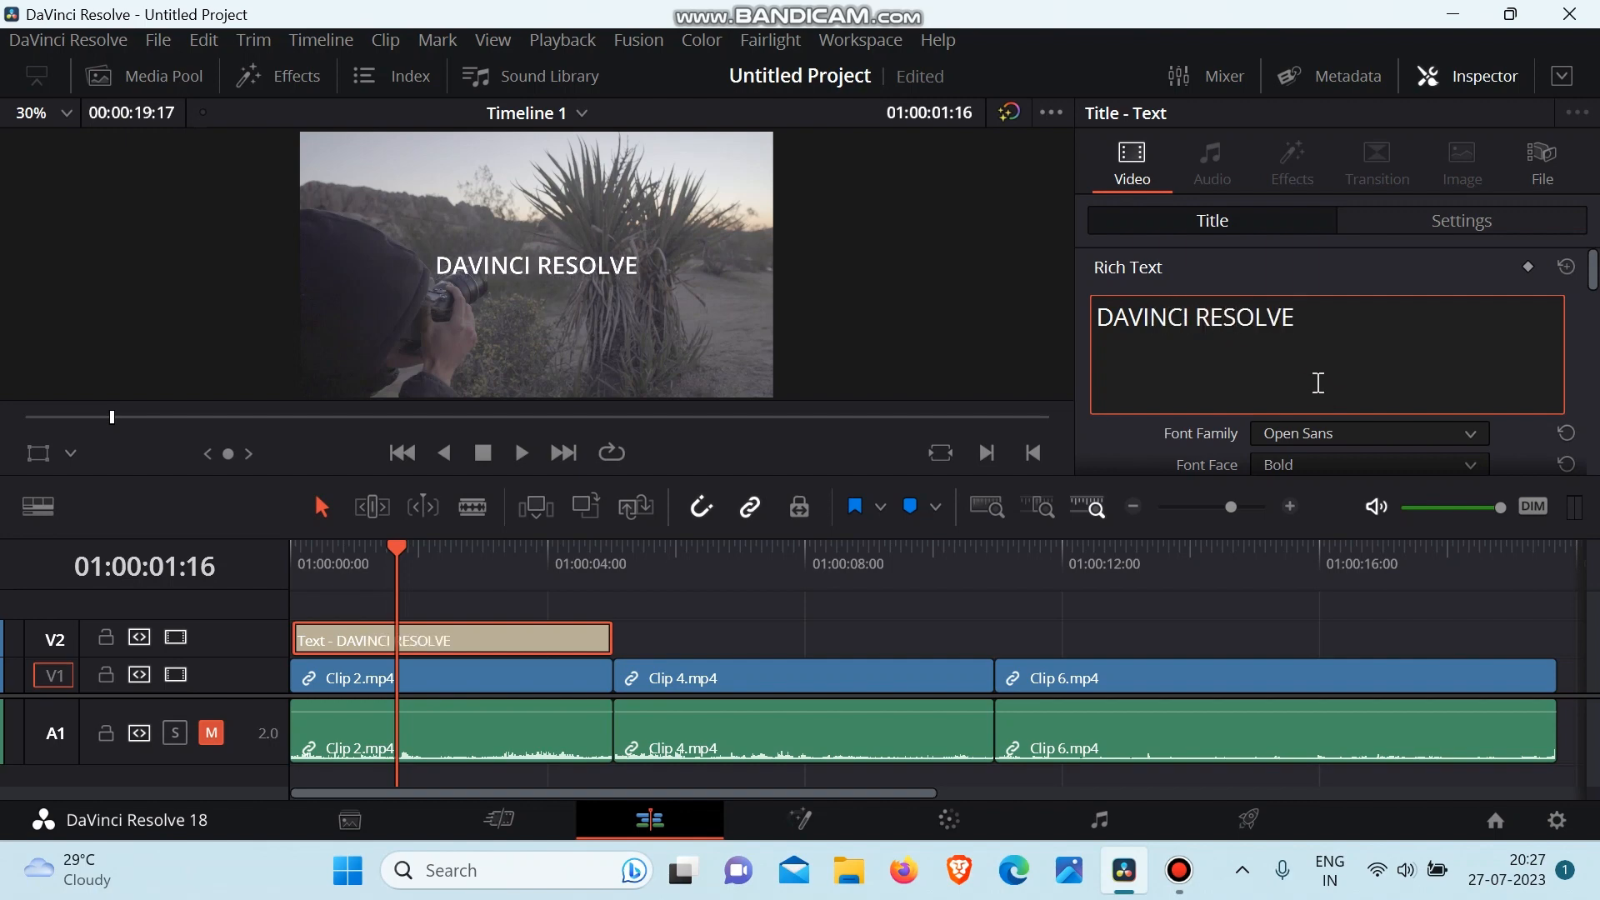
Step: Change the DAVINCI RESOLVE title's font family to Open Sans Condensed
{"action": "scroll", "coordinate": [1318, 379], "scroll_direction": "down", "scroll_amount": 2}
{"action": "left_click", "coordinate": [1335, 315]}
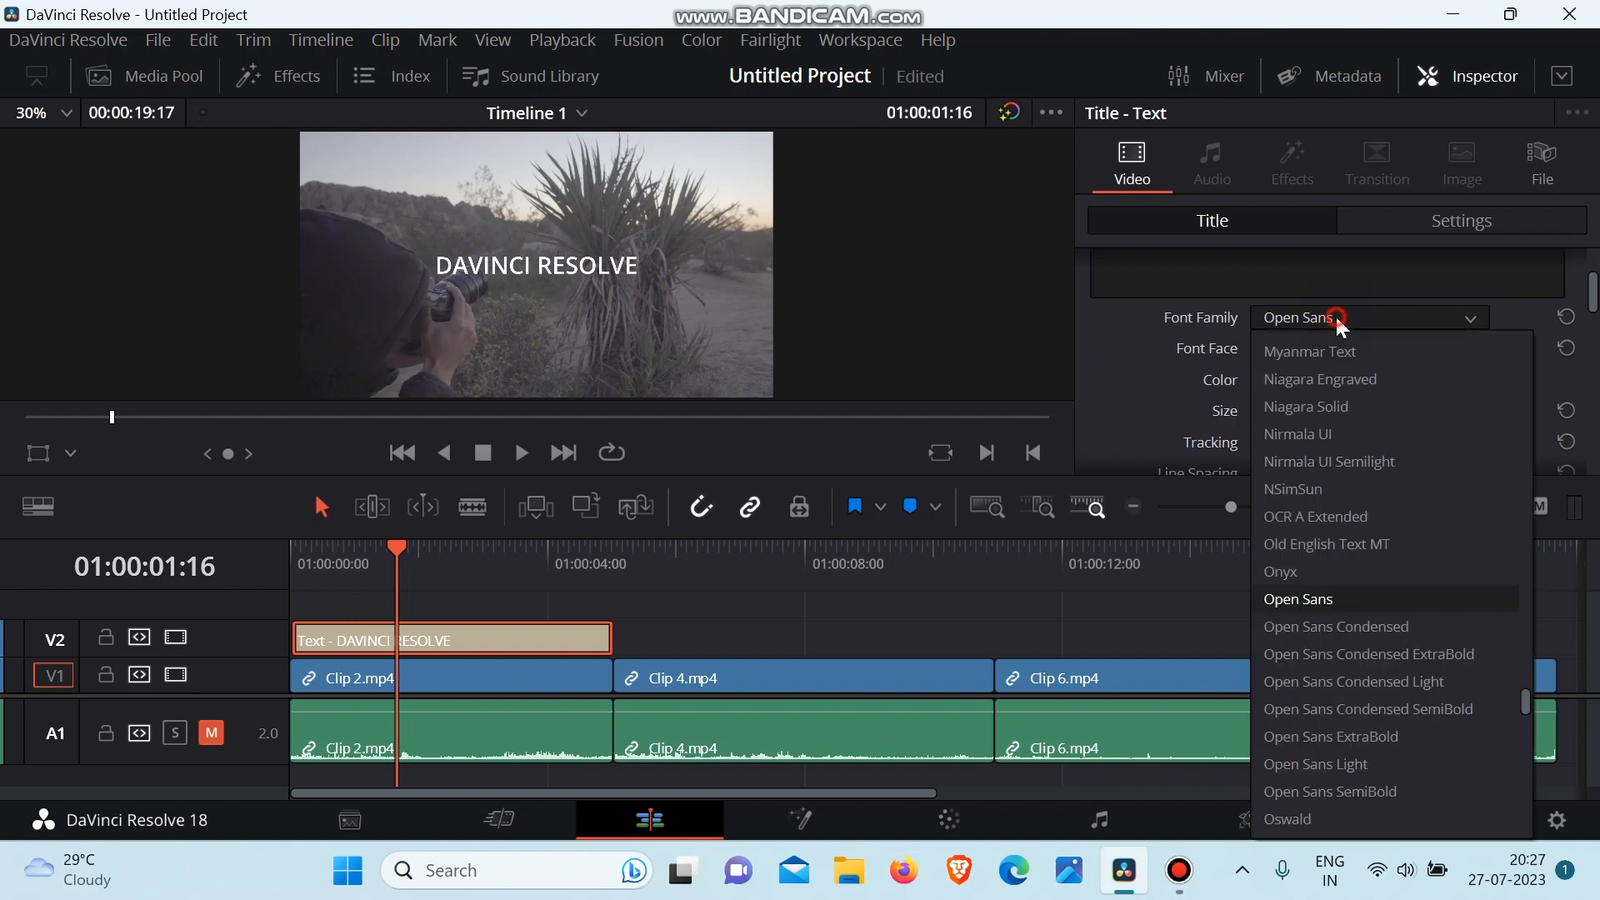
{"action": "left_click", "coordinate": [1371, 629]}
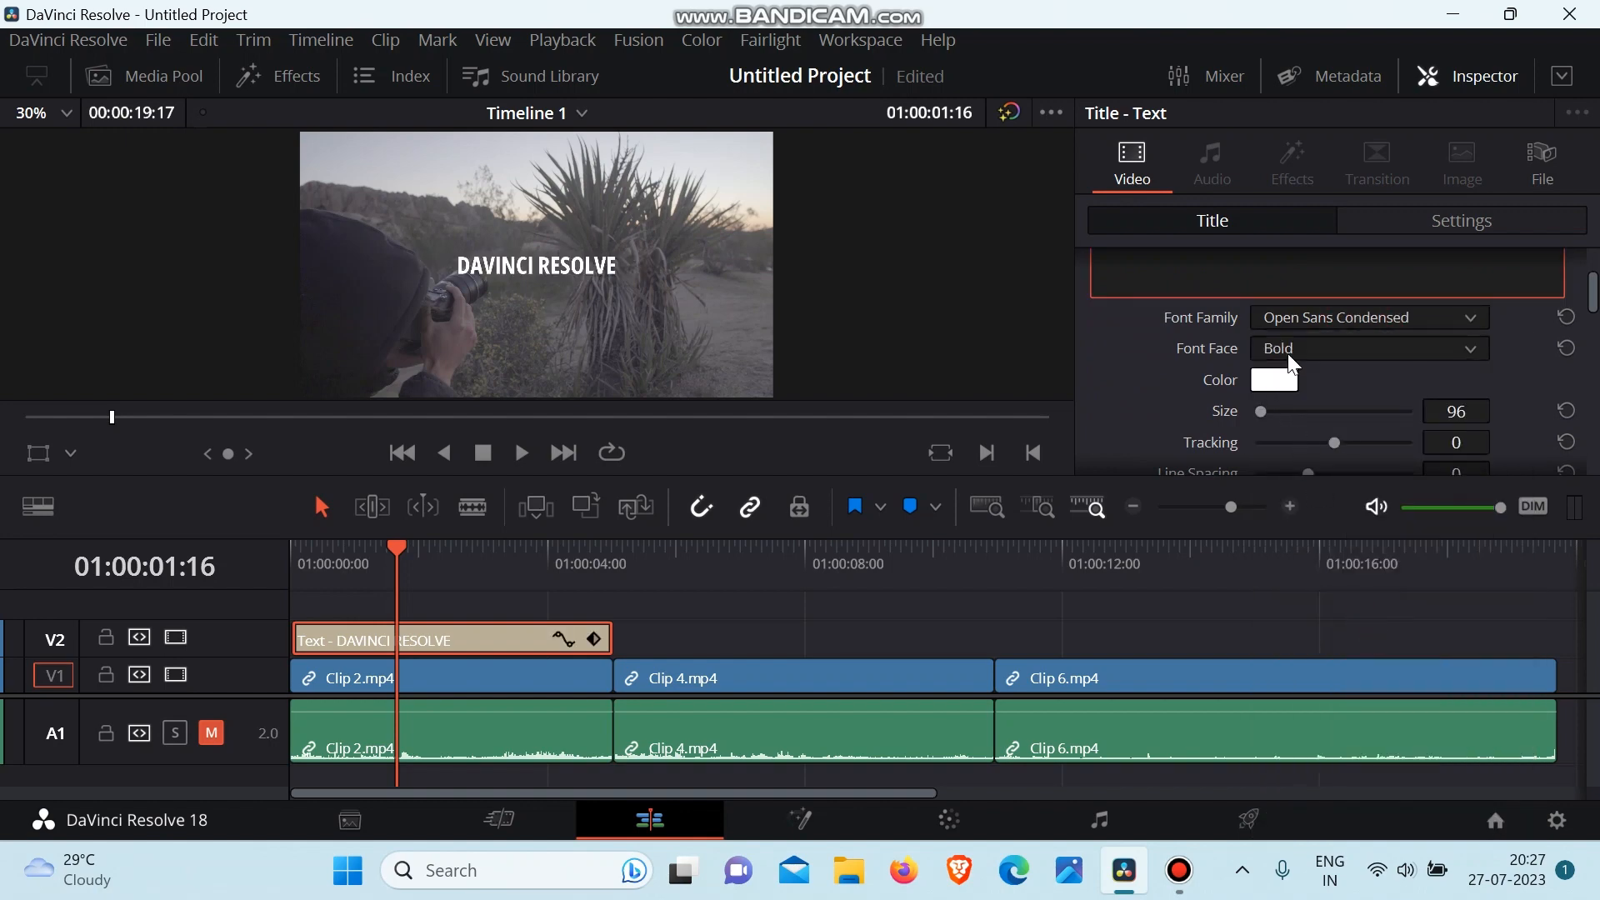
Step: Colour the DAVINCI RESOLVE title light peach and set its size to 110
{"action": "left_click", "coordinate": [1276, 380]}
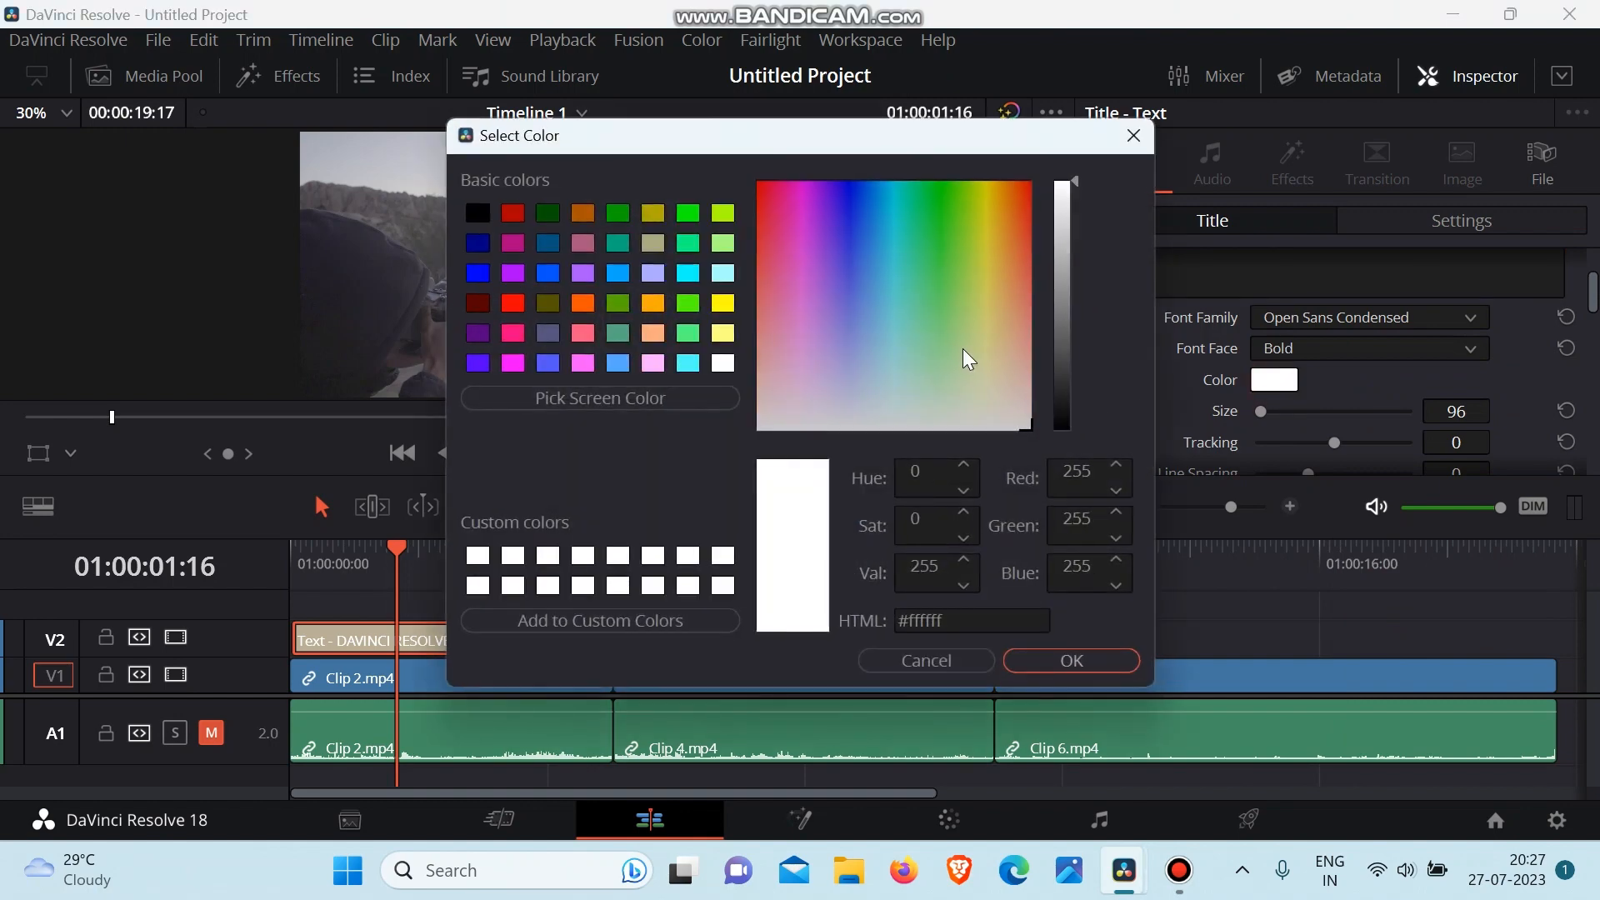
{"action": "left_click_drag", "start_coordinate": [964, 350], "coordinate": [1014, 359]}
{"action": "left_click", "coordinate": [1117, 660]}
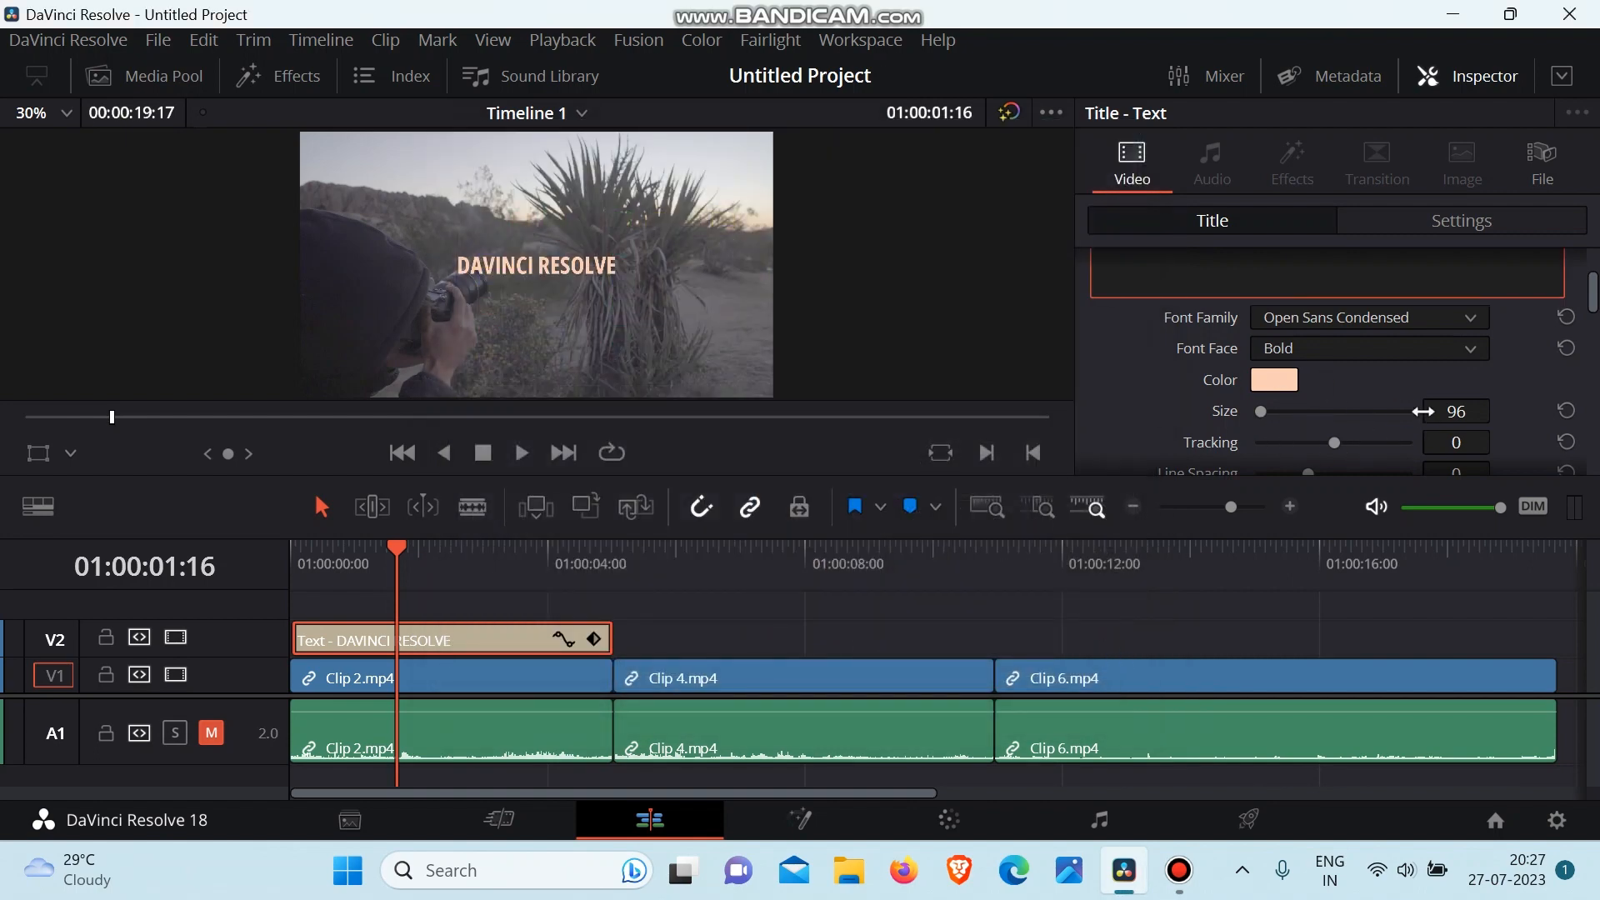
{"action": "left_click_drag", "start_coordinate": [1455, 411], "coordinate": [1498, 411]}
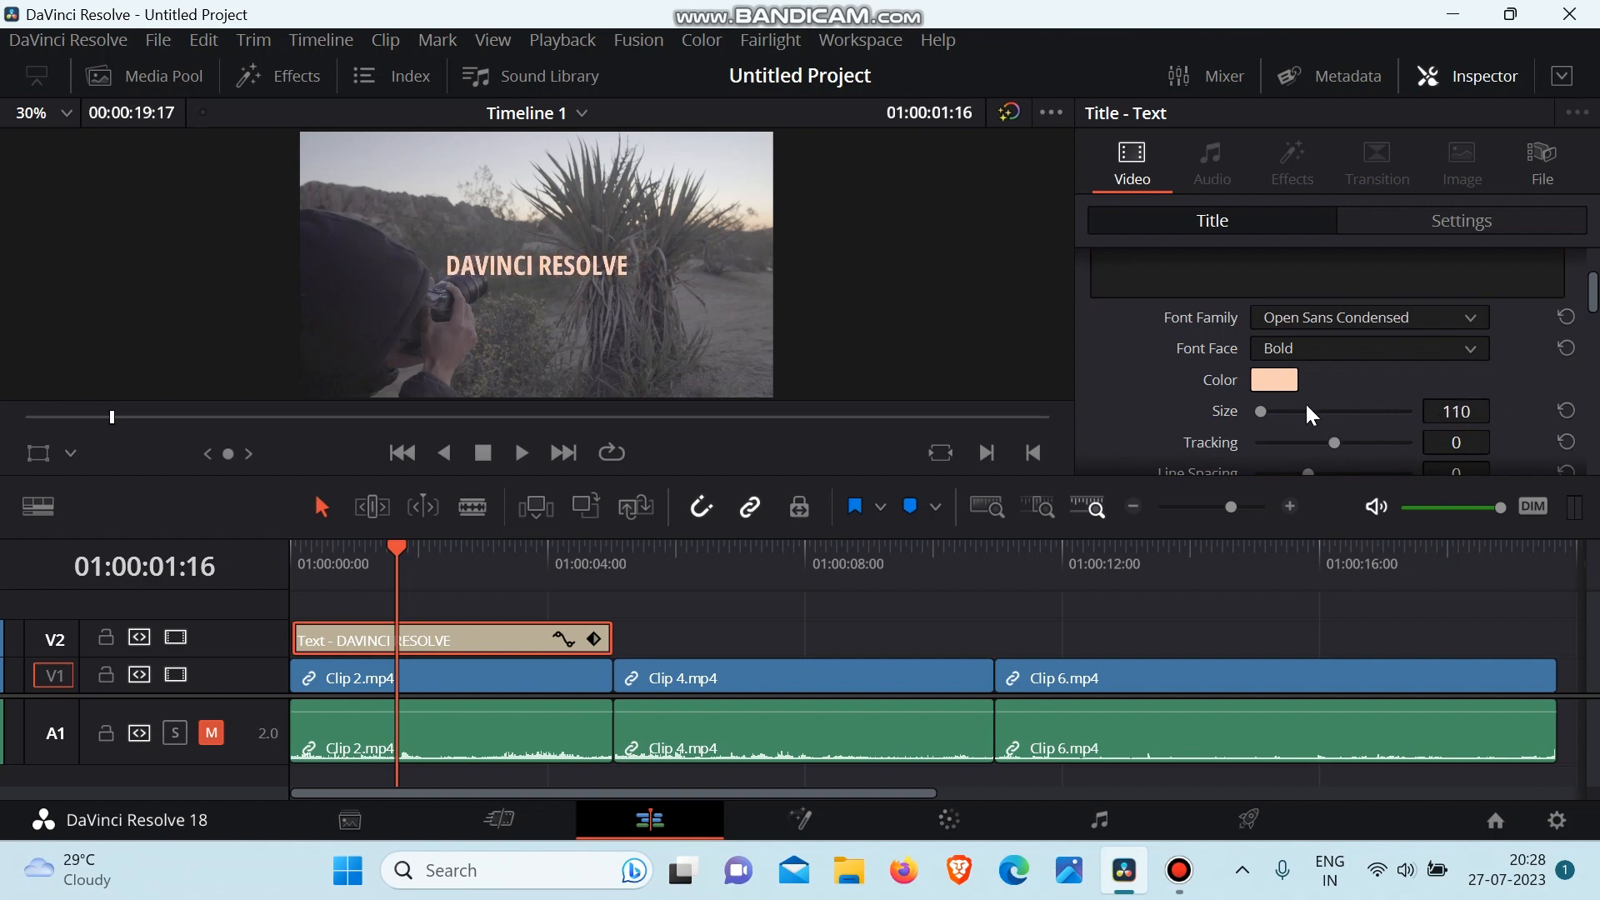
Step: Try the strikethrough and underline font styles on the DAVINCI RESOLVE title
{"action": "scroll", "coordinate": [1306, 406], "scroll_direction": "down", "scroll_amount": 2}
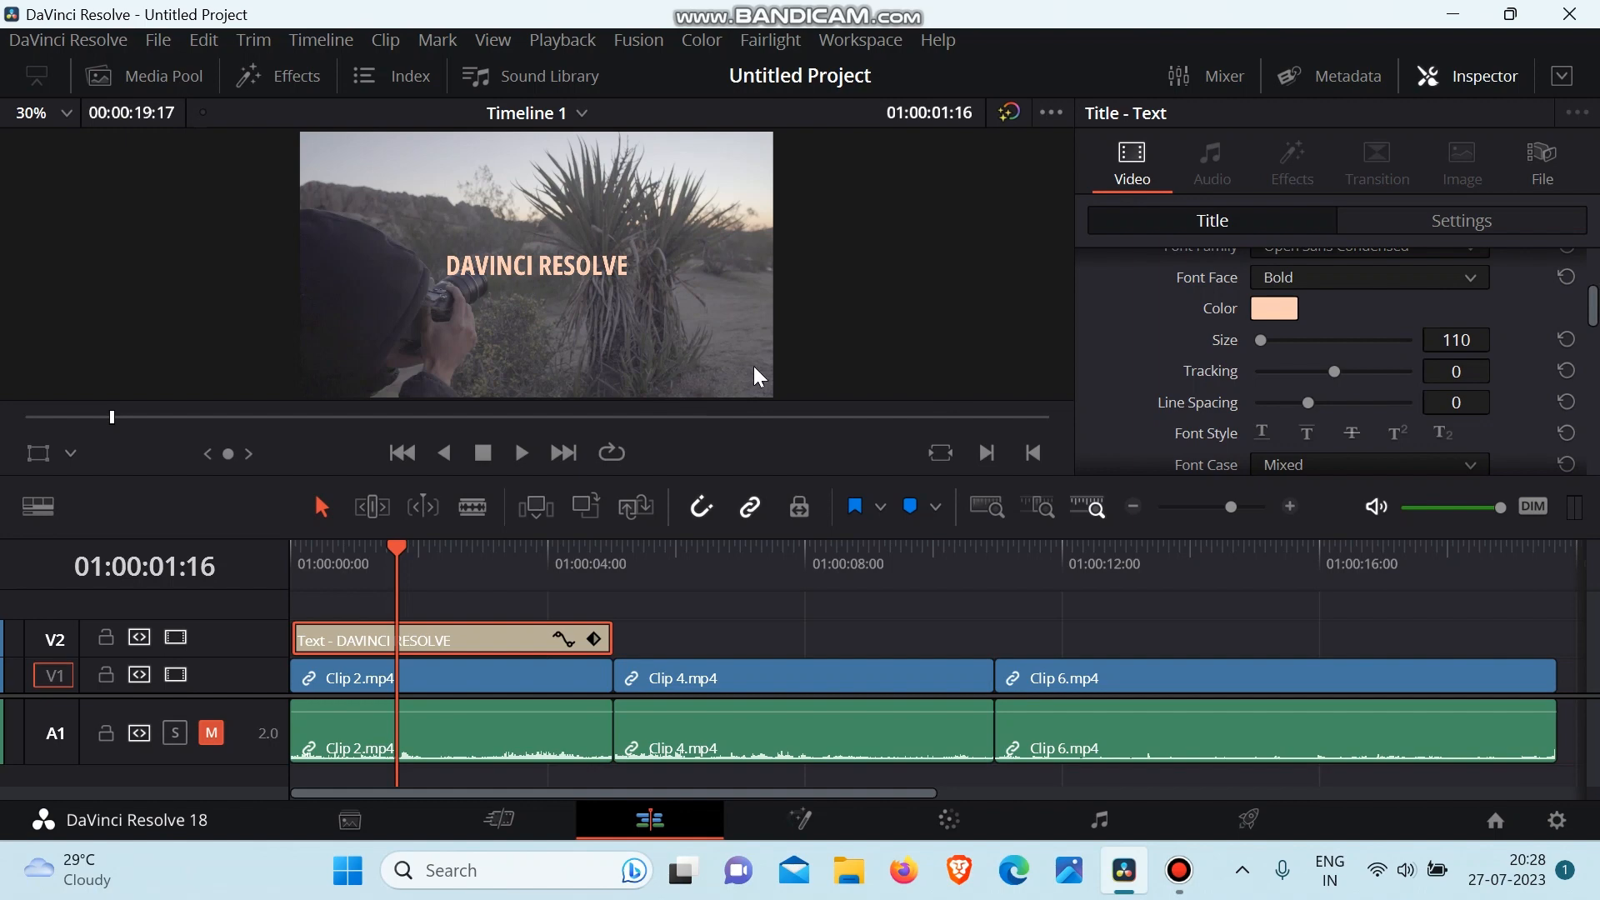
{"action": "scroll", "coordinate": [1353, 422], "scroll_direction": "down", "scroll_amount": 3}
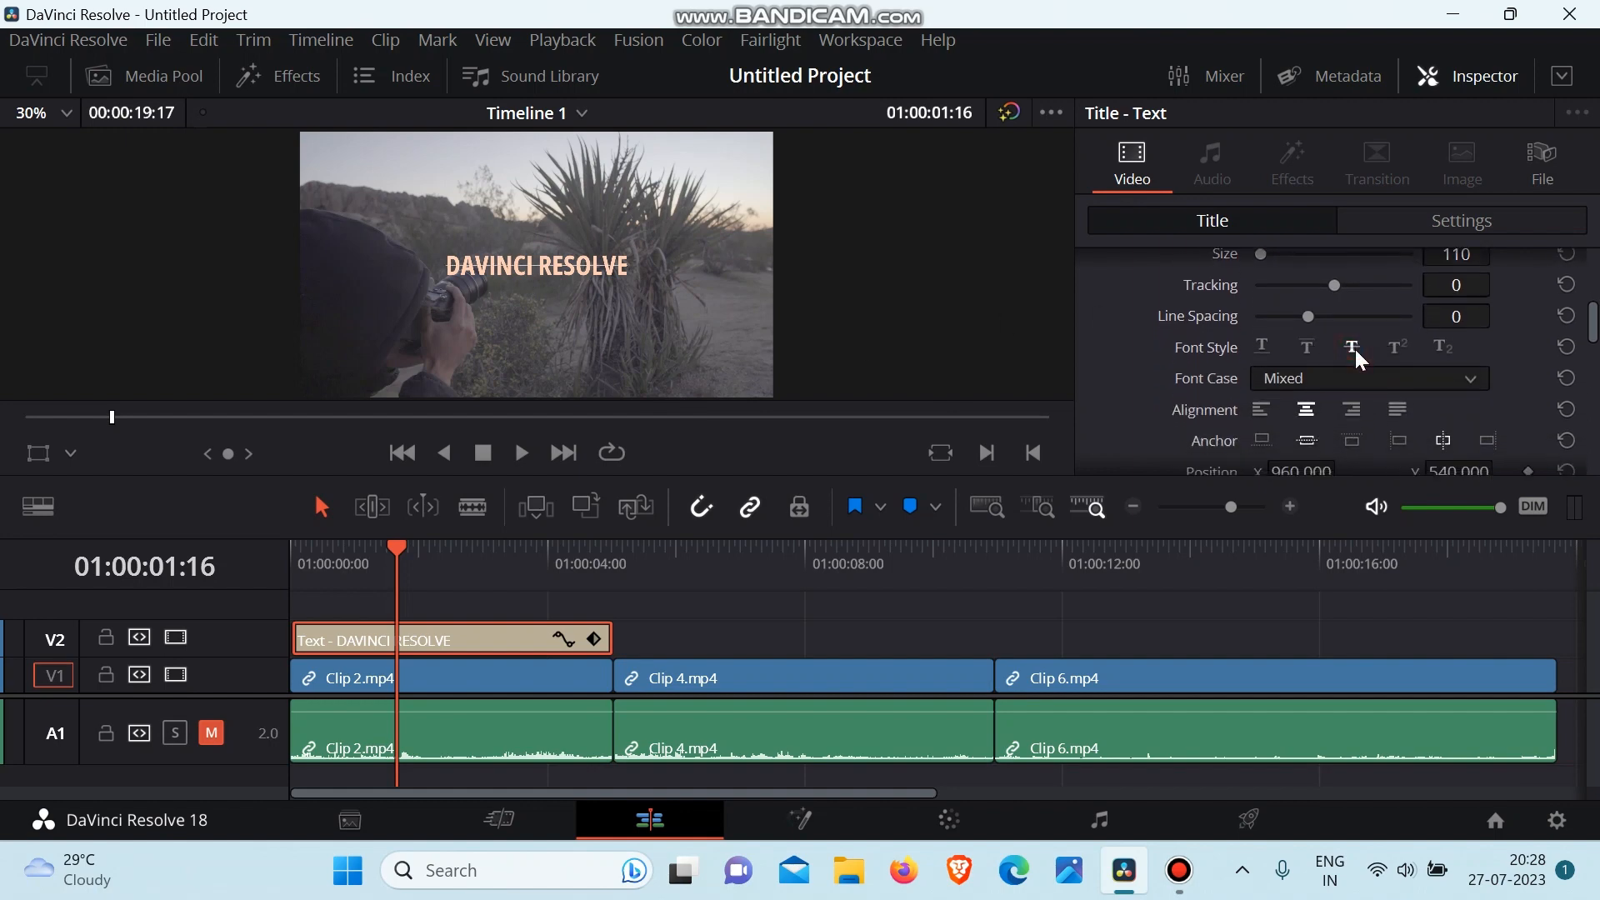
{"action": "left_click", "coordinate": [1354, 349]}
{"action": "left_click", "coordinate": [1263, 348]}
Step: Set the title's stroke size to 2 and give its drop shadow a blur of 100, opacity of 100 and a slight horizontal offset
{"action": "scroll", "coordinate": [1293, 443], "scroll_direction": "down", "scroll_amount": 9}
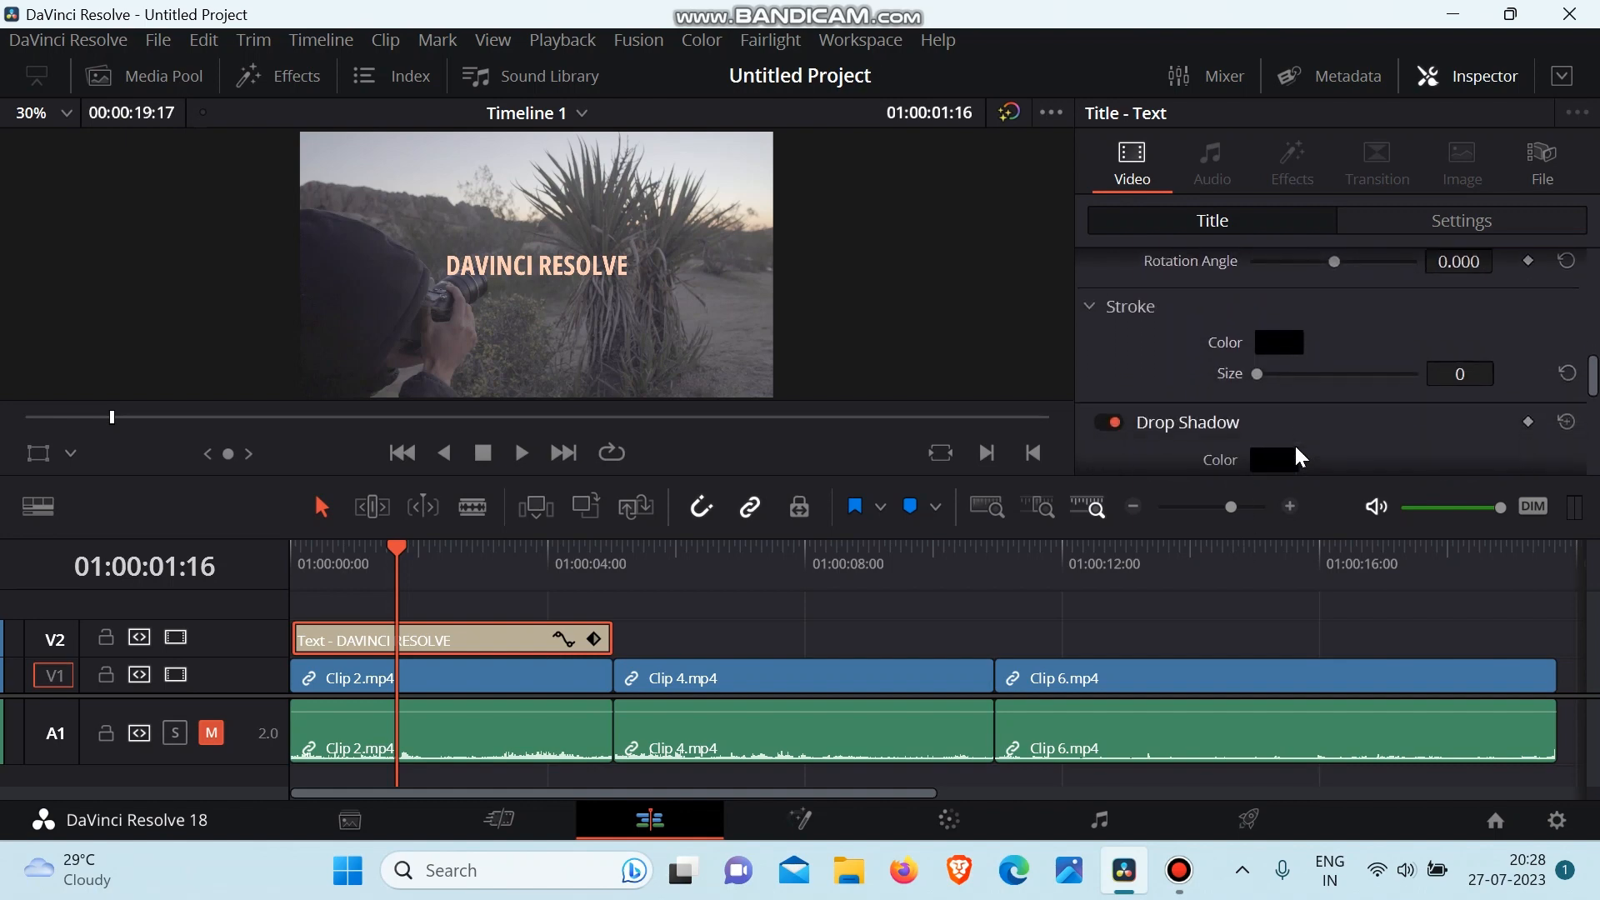
{"action": "left_click_drag", "start_coordinate": [1257, 374], "coordinate": [1282, 385]}
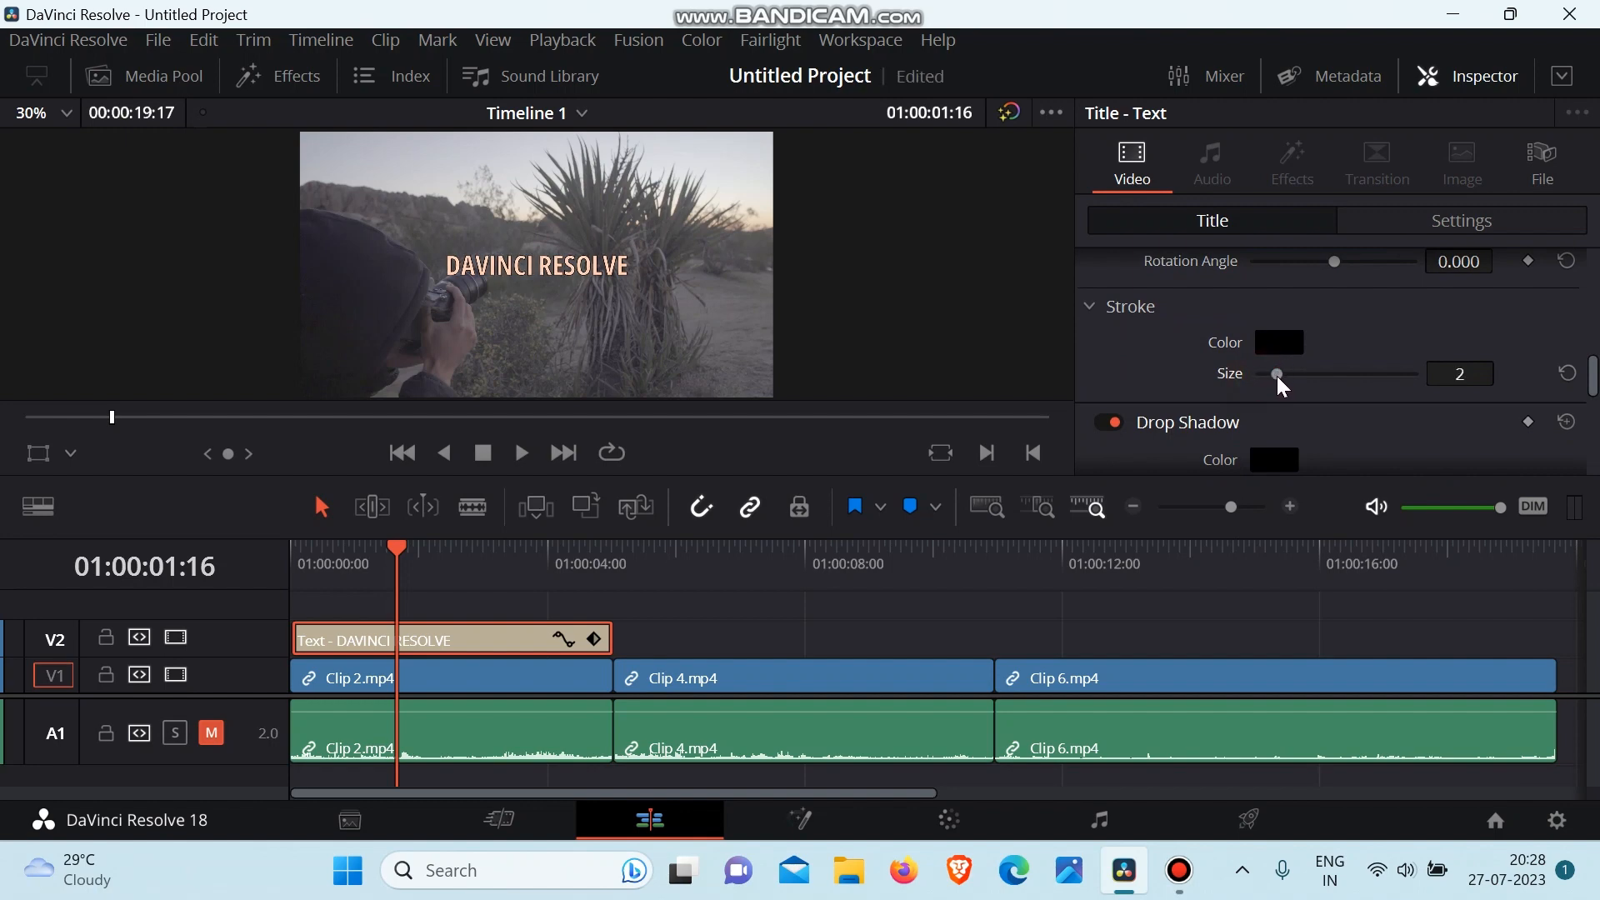
{"action": "scroll", "coordinate": [1277, 374], "scroll_direction": "down", "scroll_amount": 5}
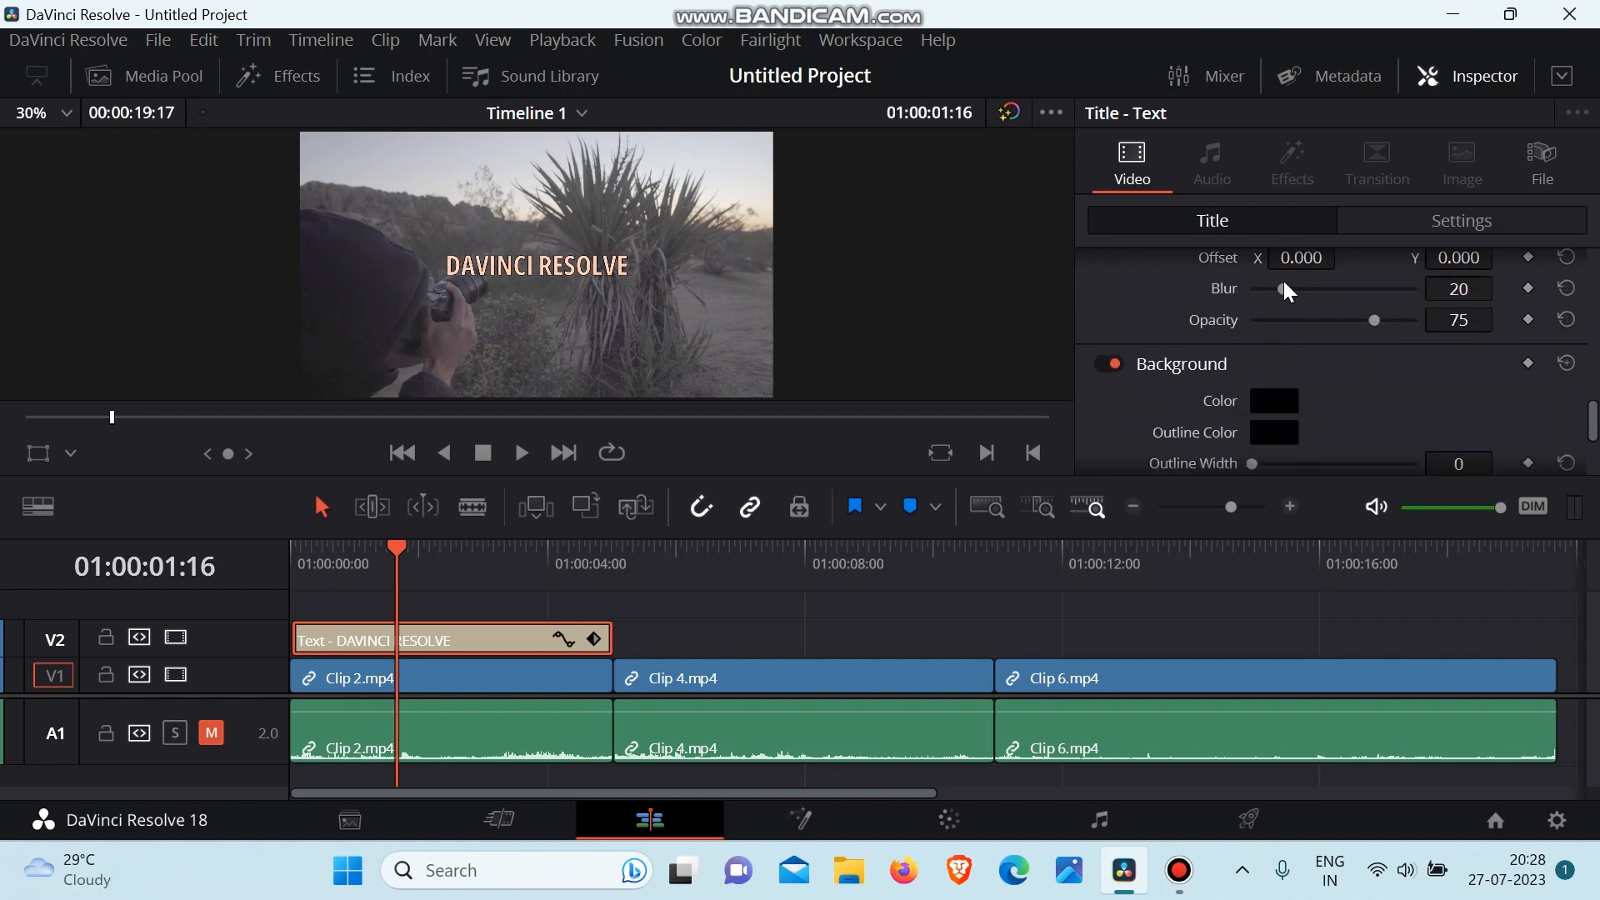
{"action": "left_click_drag", "start_coordinate": [1286, 285], "coordinate": [1528, 294]}
{"action": "left_click_drag", "start_coordinate": [1377, 320], "coordinate": [1447, 321]}
{"action": "left_click", "coordinate": [1315, 260]}
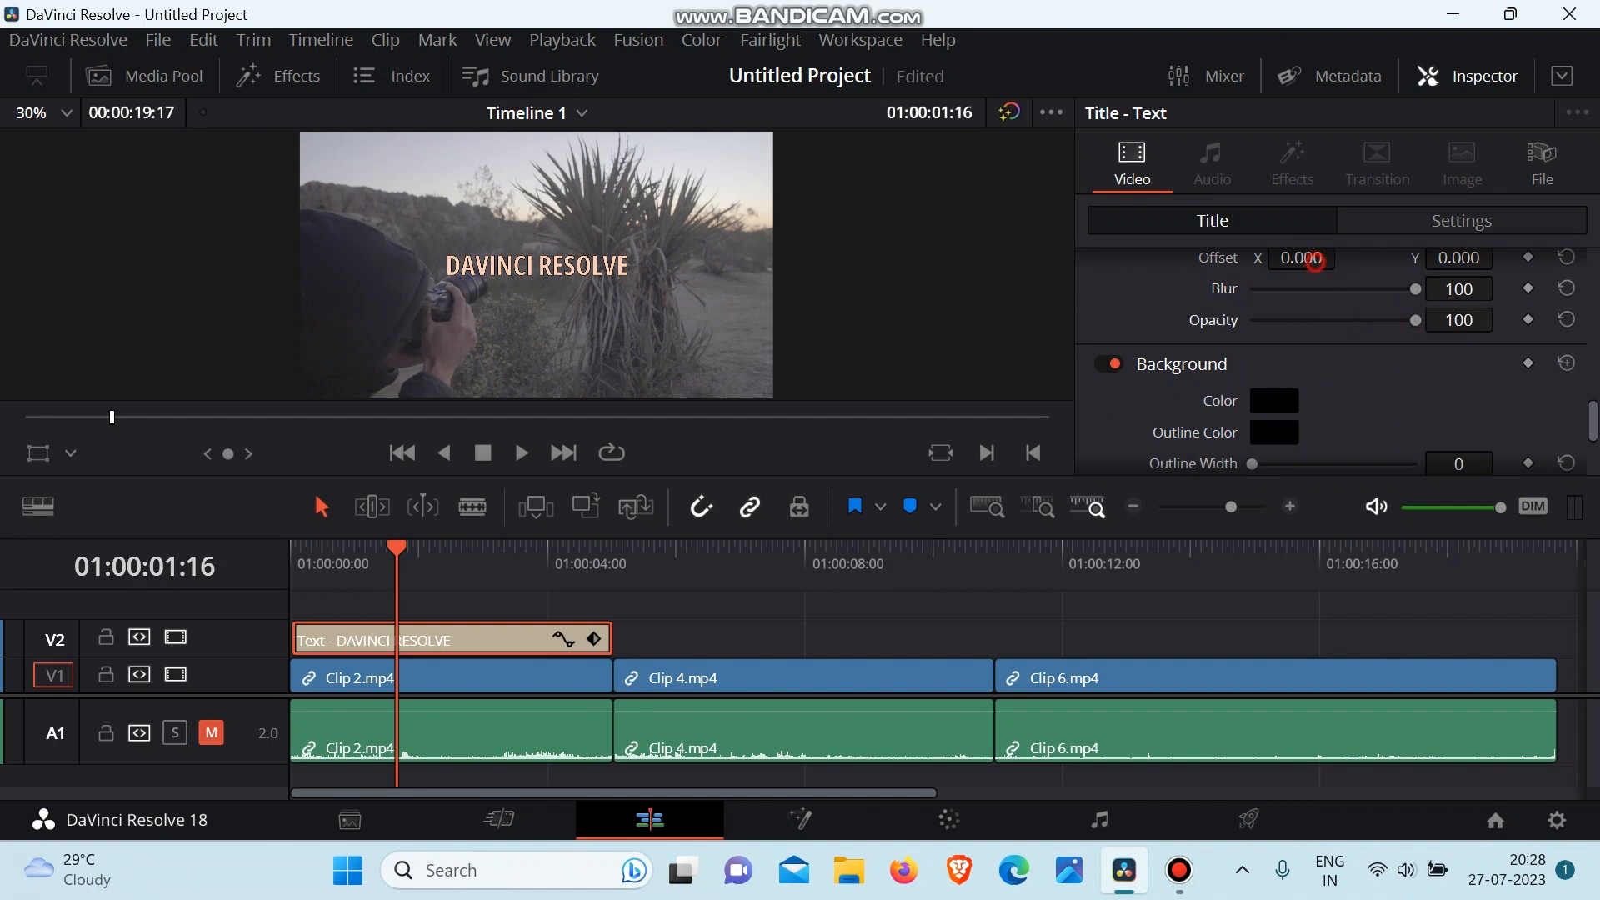
{"action": "left_click_drag", "start_coordinate": [1316, 261], "coordinate": [1320, 261]}
Step: Look through the title's background settings and return the playhead to the start of the timeline
{"action": "scroll", "coordinate": [1307, 295], "scroll_direction": "down", "scroll_amount": 2}
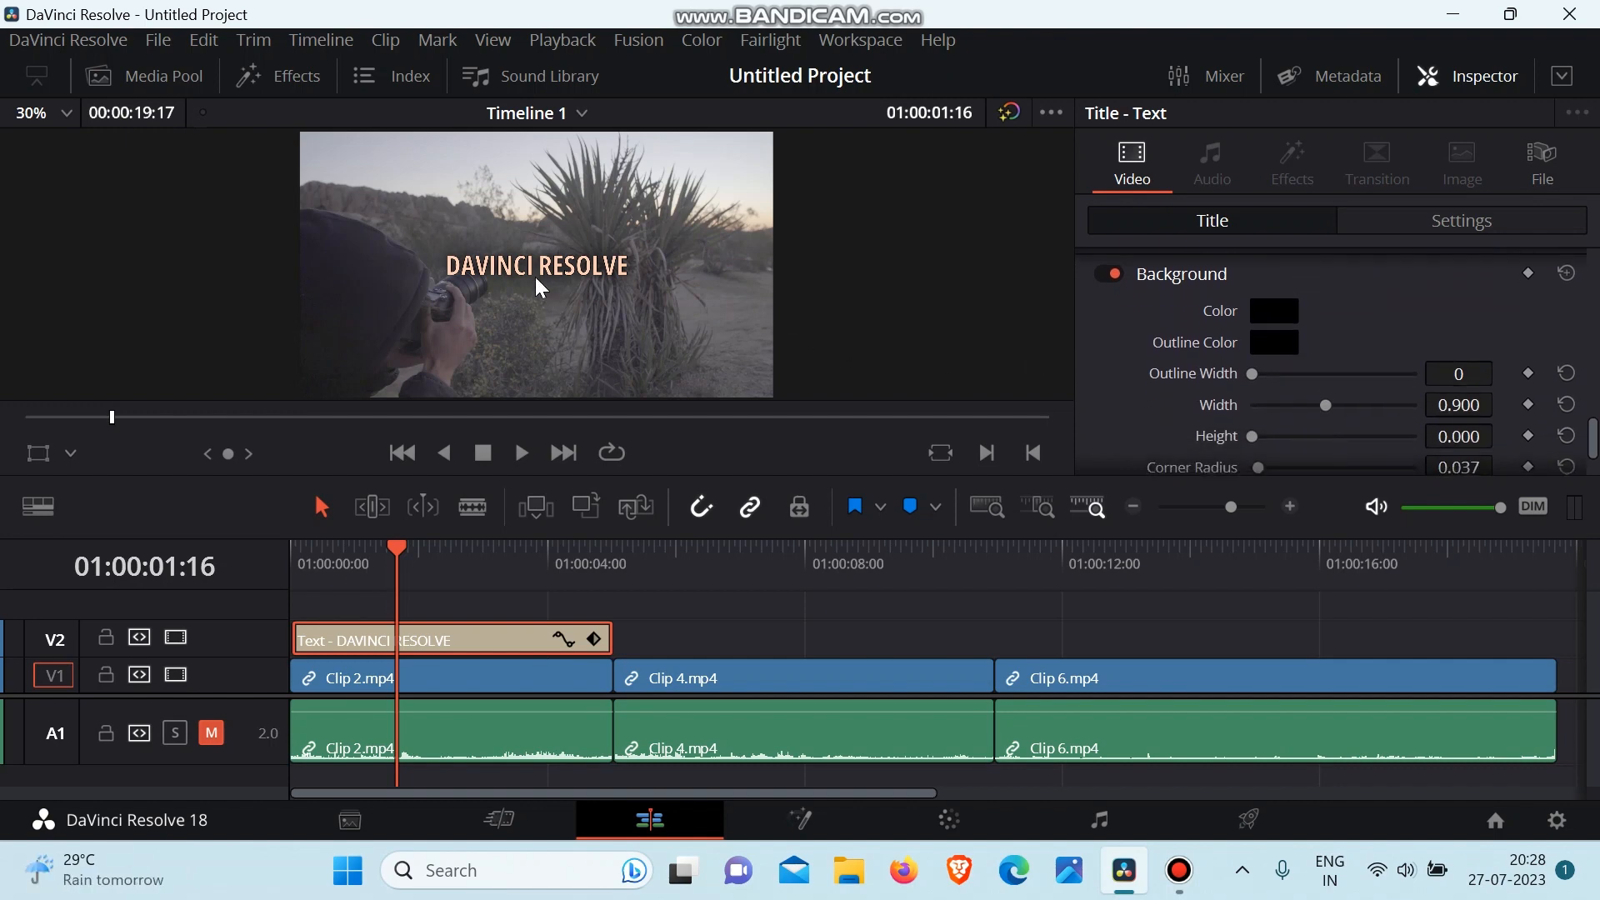
{"action": "scroll", "coordinate": [1362, 349], "scroll_direction": "down", "scroll_amount": 2}
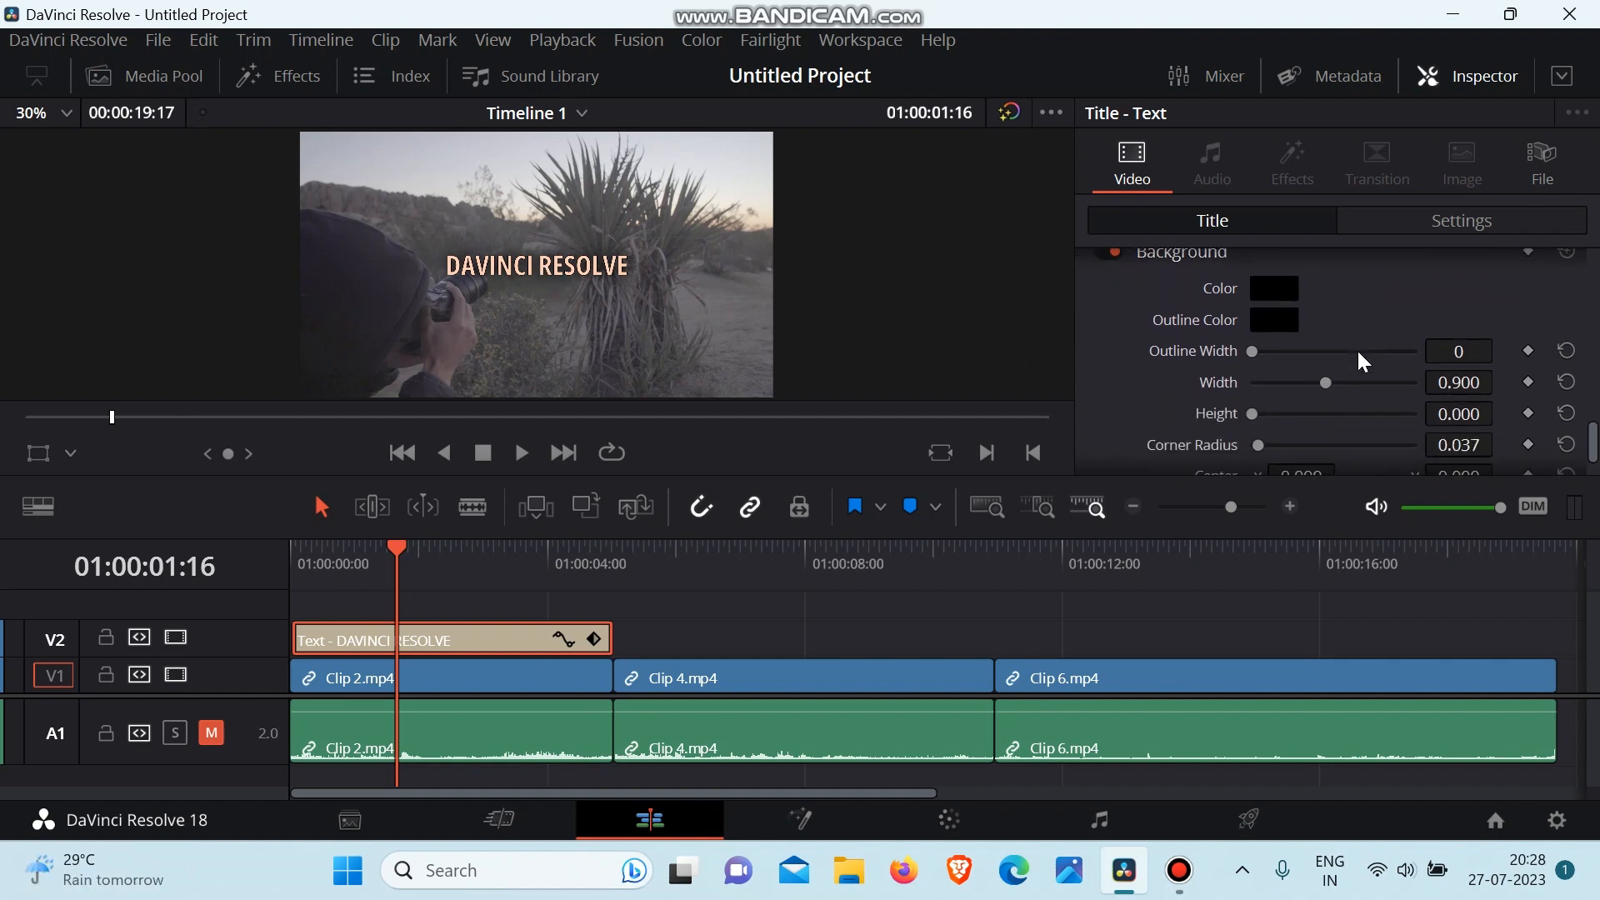
{"action": "scroll", "coordinate": [1358, 352], "scroll_direction": "up", "scroll_amount": 1}
{"action": "scroll", "coordinate": [1357, 349], "scroll_direction": "up", "scroll_amount": 10}
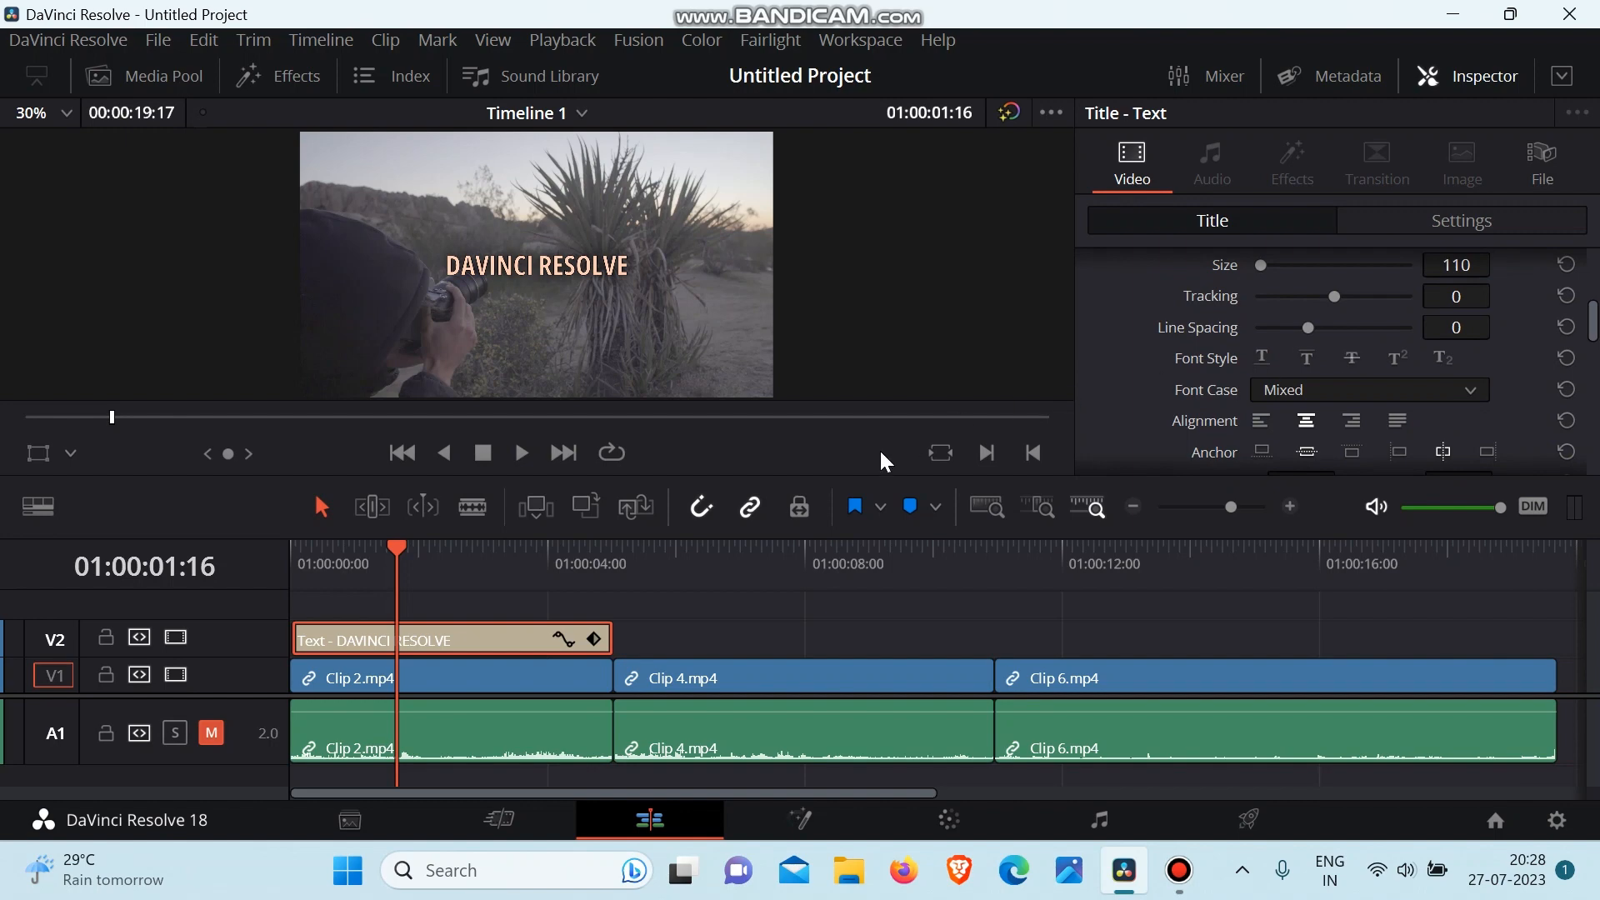
{"action": "left_click_drag", "start_coordinate": [398, 551], "coordinate": [267, 581]}
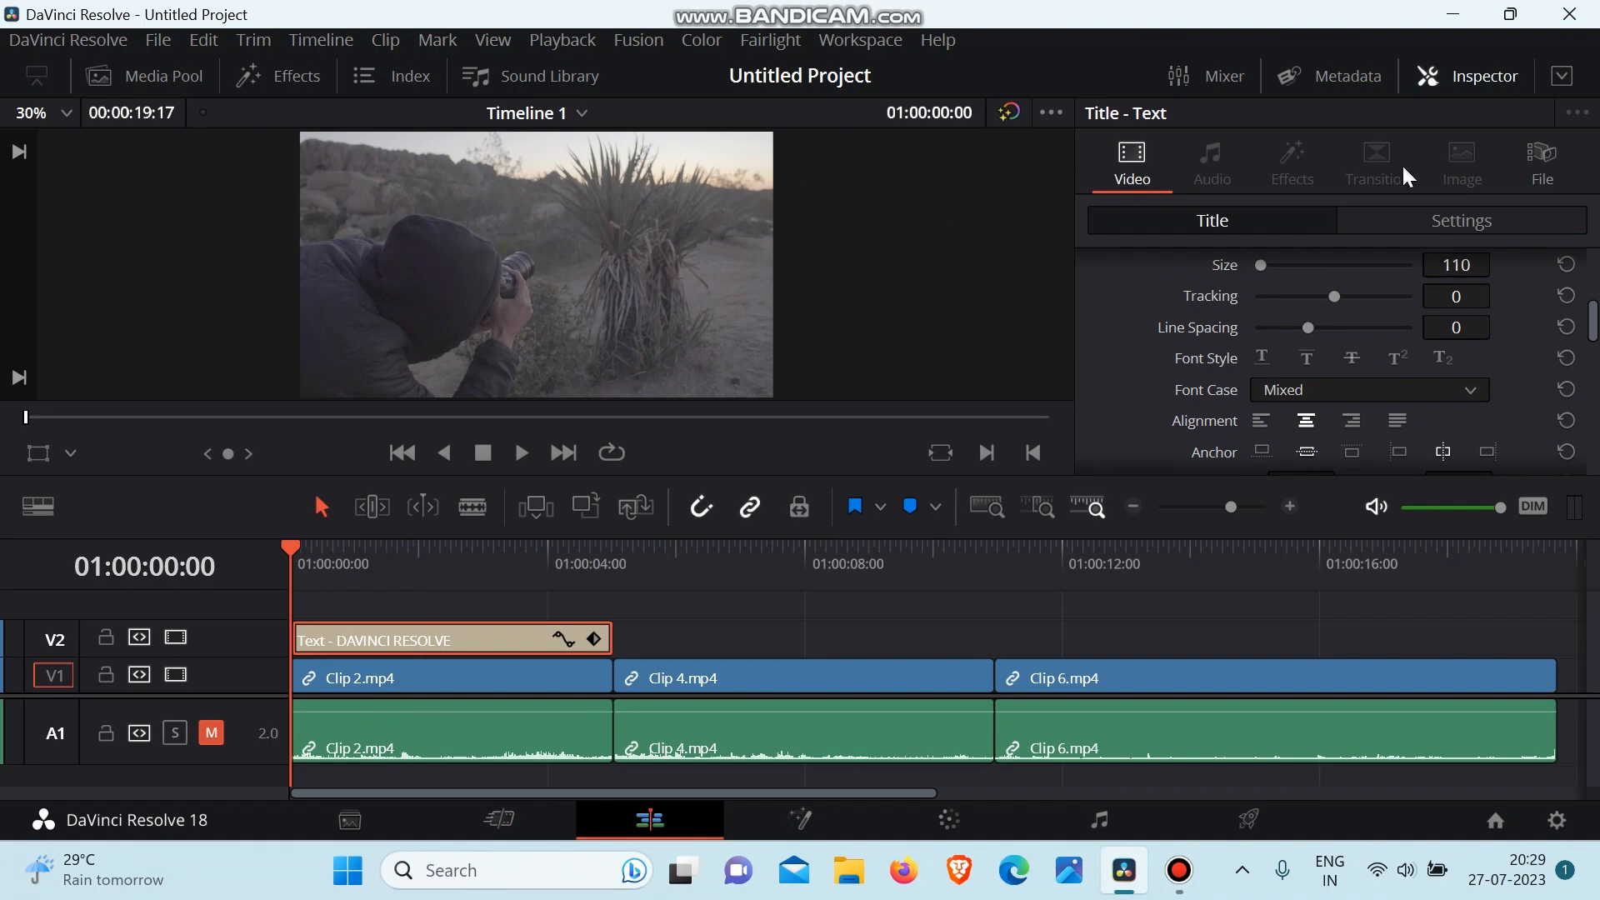
Step: Review the DAVINCI RESOLVE title's text, font, colour and size properties and display its transform settings
{"action": "scroll", "coordinate": [1307, 313], "scroll_direction": "up", "scroll_amount": 3}
{"action": "scroll", "coordinate": [1313, 323], "scroll_direction": "down", "scroll_amount": 3}
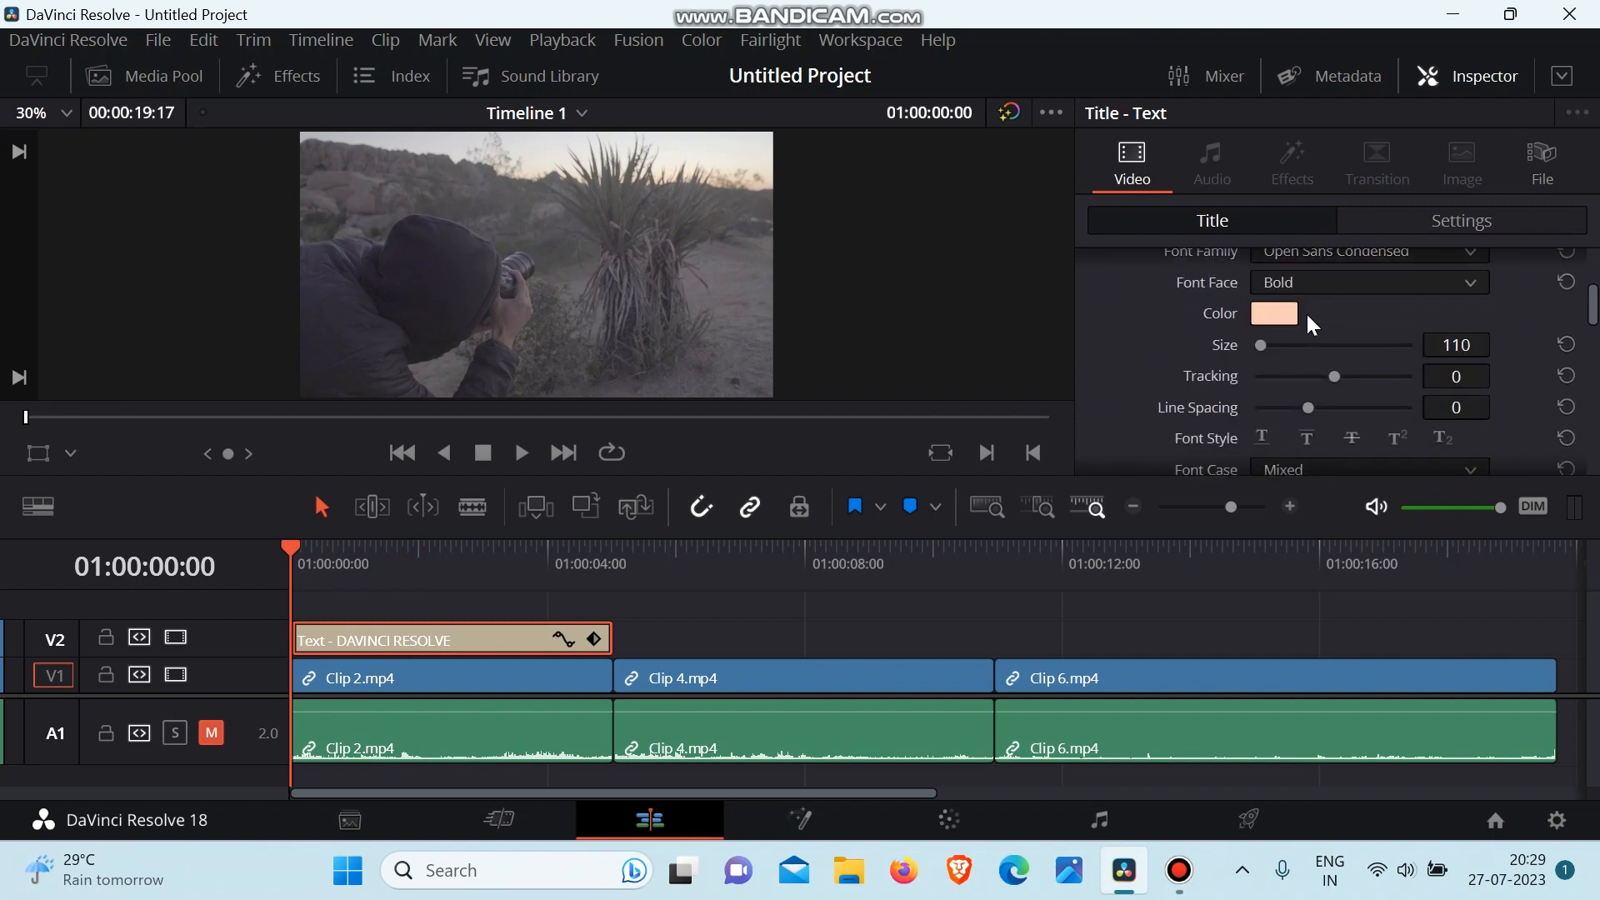
{"action": "scroll", "coordinate": [1311, 321], "scroll_direction": "up", "scroll_amount": 3}
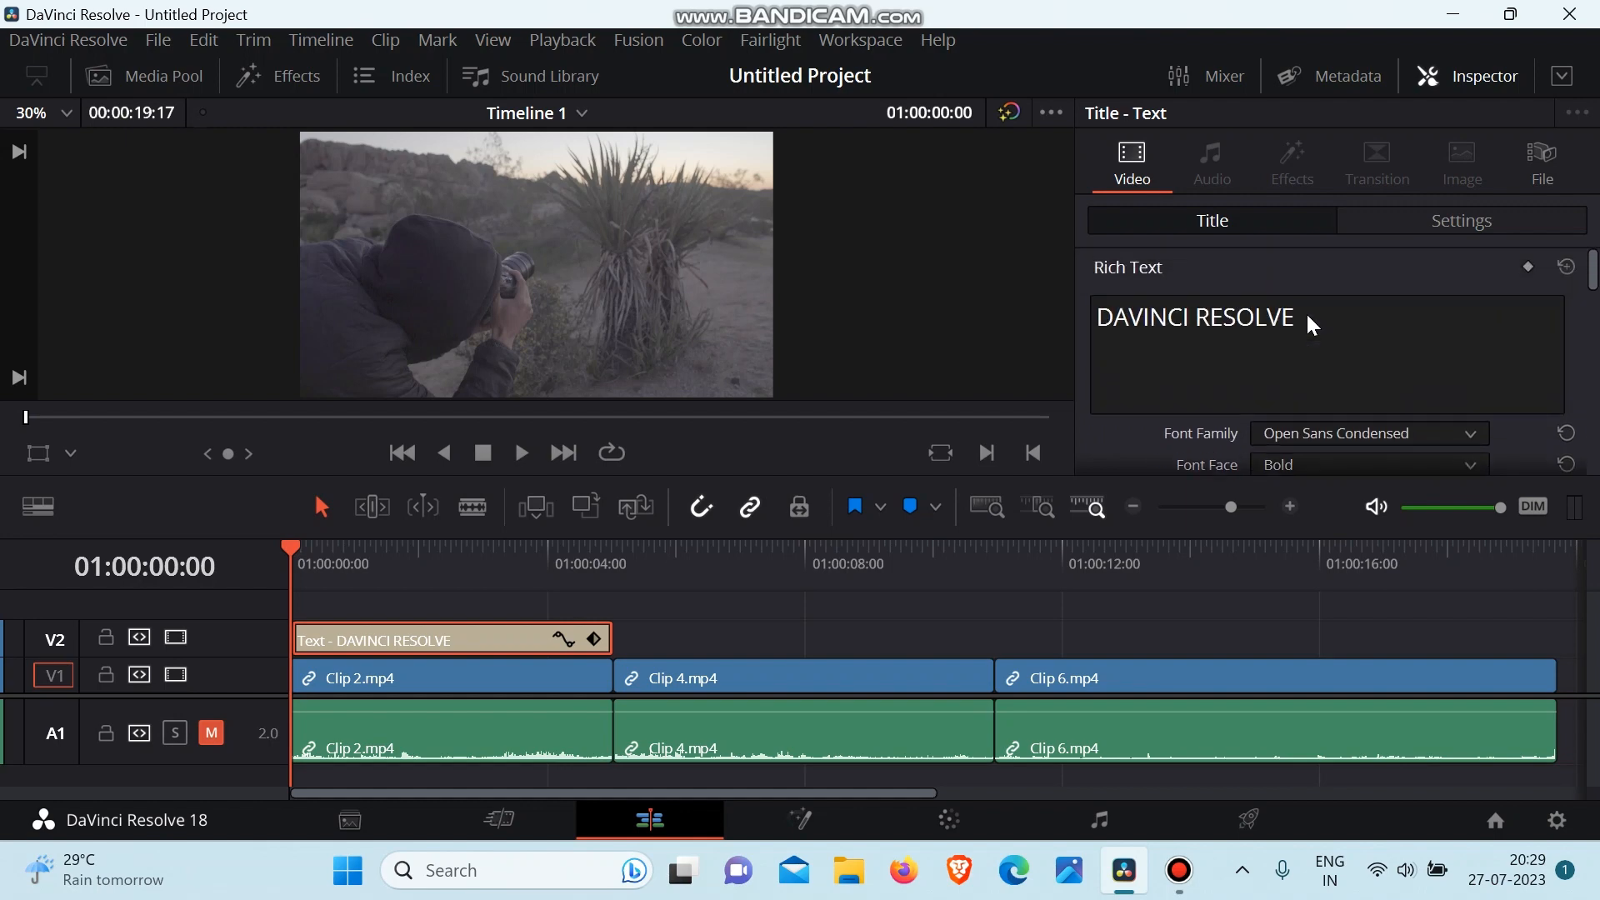
{"action": "scroll", "coordinate": [1310, 321], "scroll_direction": "down", "scroll_amount": 3}
{"action": "scroll", "coordinate": [1307, 312], "scroll_direction": "down", "scroll_amount": 1}
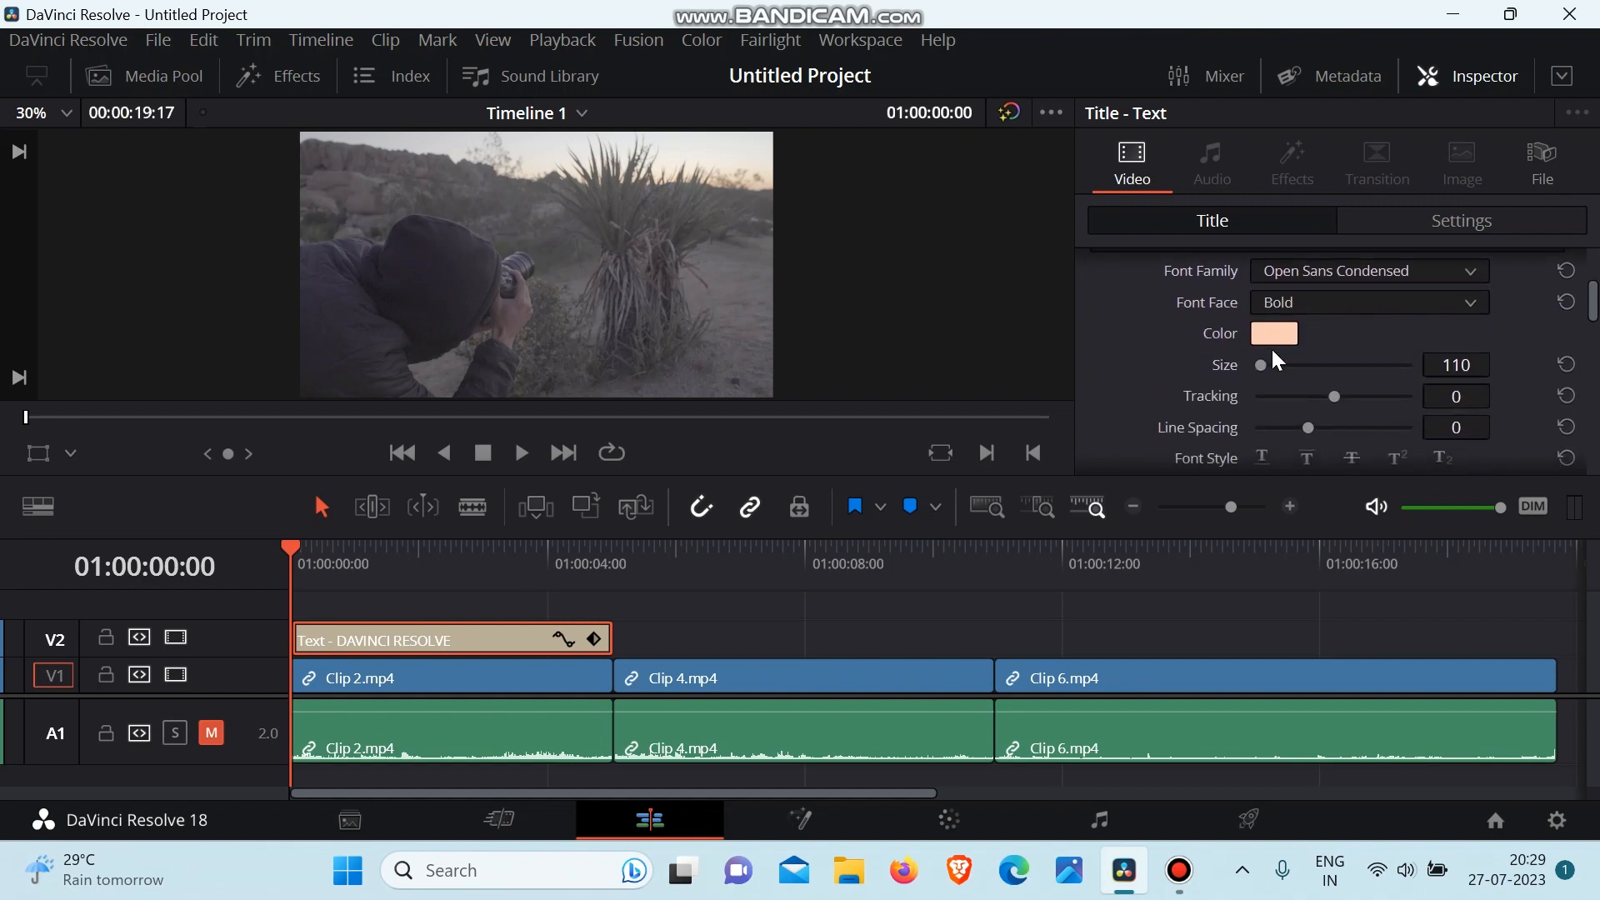
{"action": "left_click", "coordinate": [1446, 226]}
{"action": "scroll", "coordinate": [1340, 325], "scroll_direction": "up", "scroll_amount": 5}
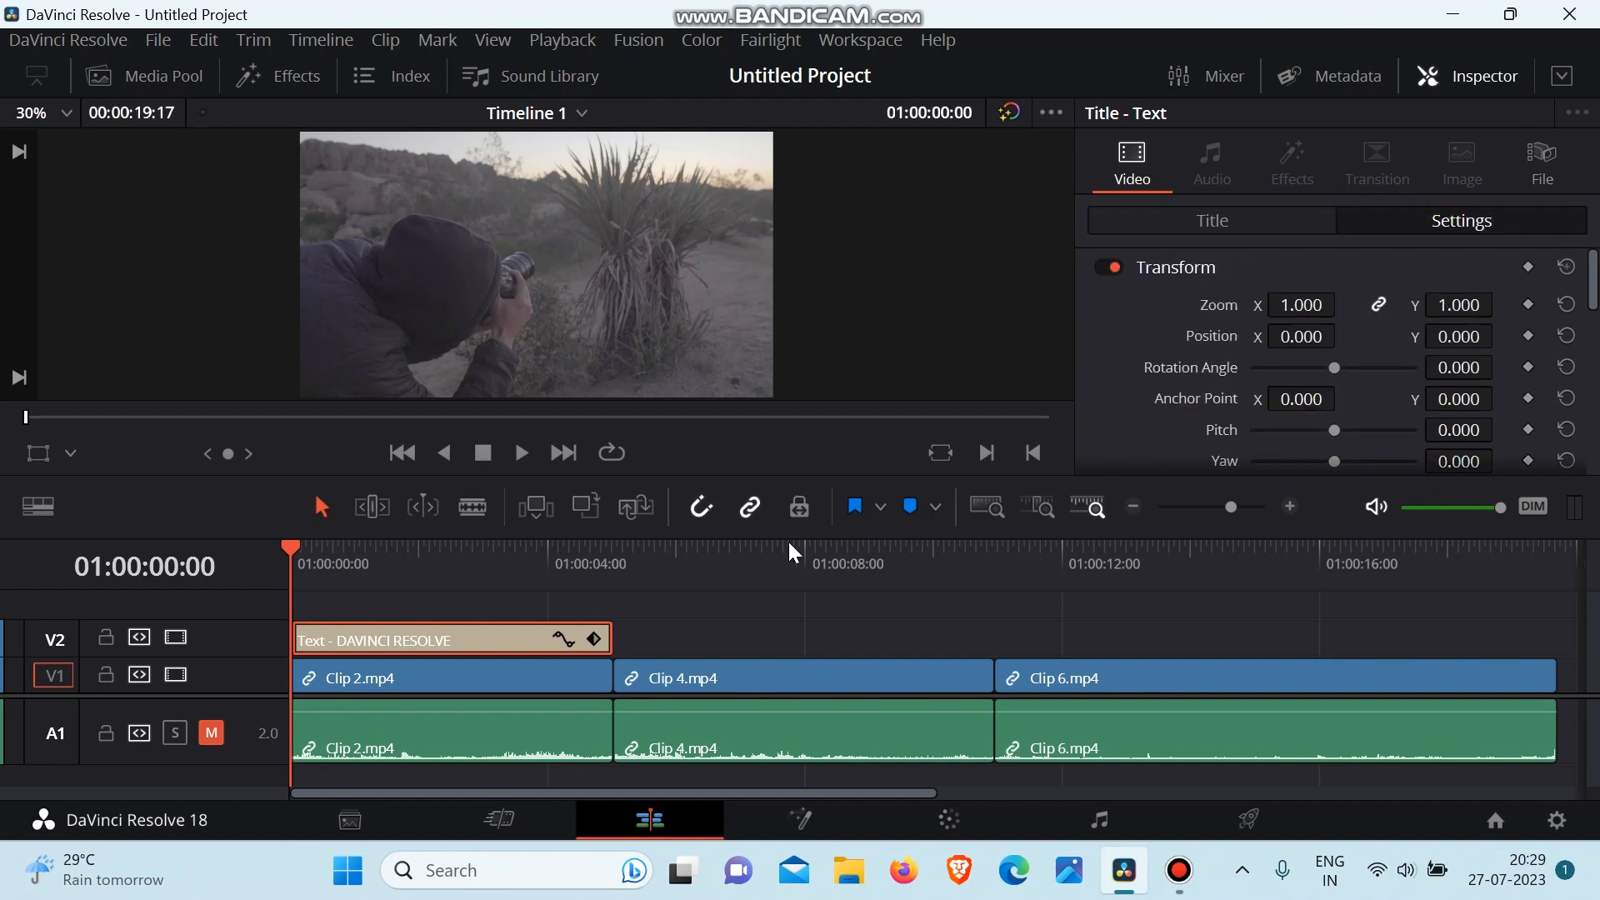
Step: Try a zoom of 1.730 on the title at 01:00:01:06 and reset the zoom
{"action": "left_click", "coordinate": [371, 544]}
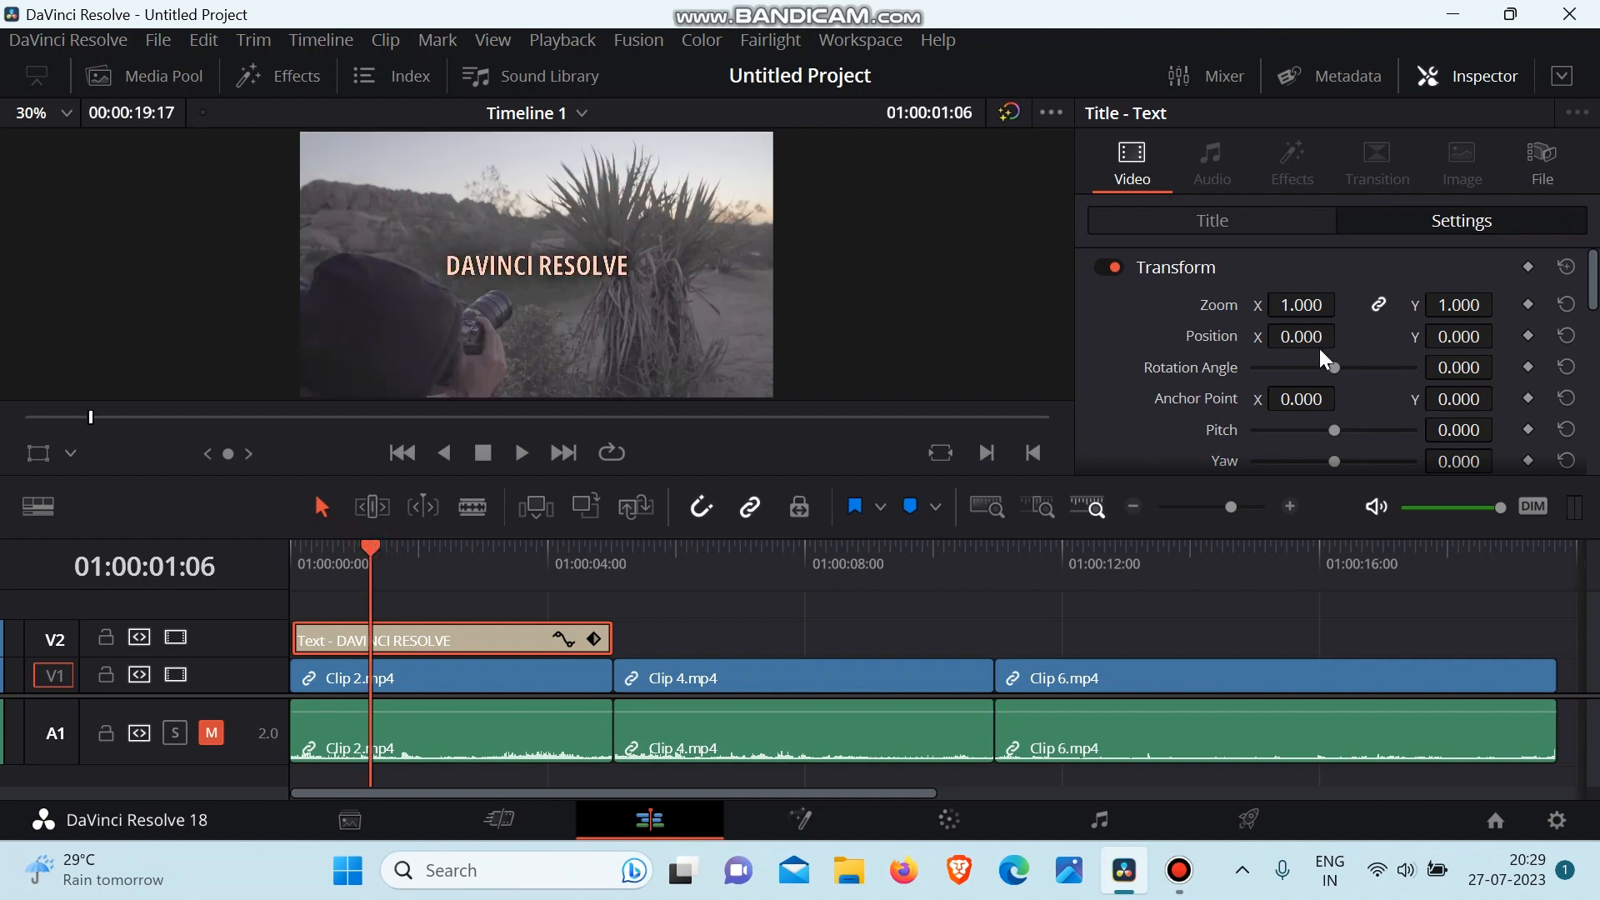
{"action": "left_click_drag", "start_coordinate": [1290, 305], "coordinate": [1412, 305]}
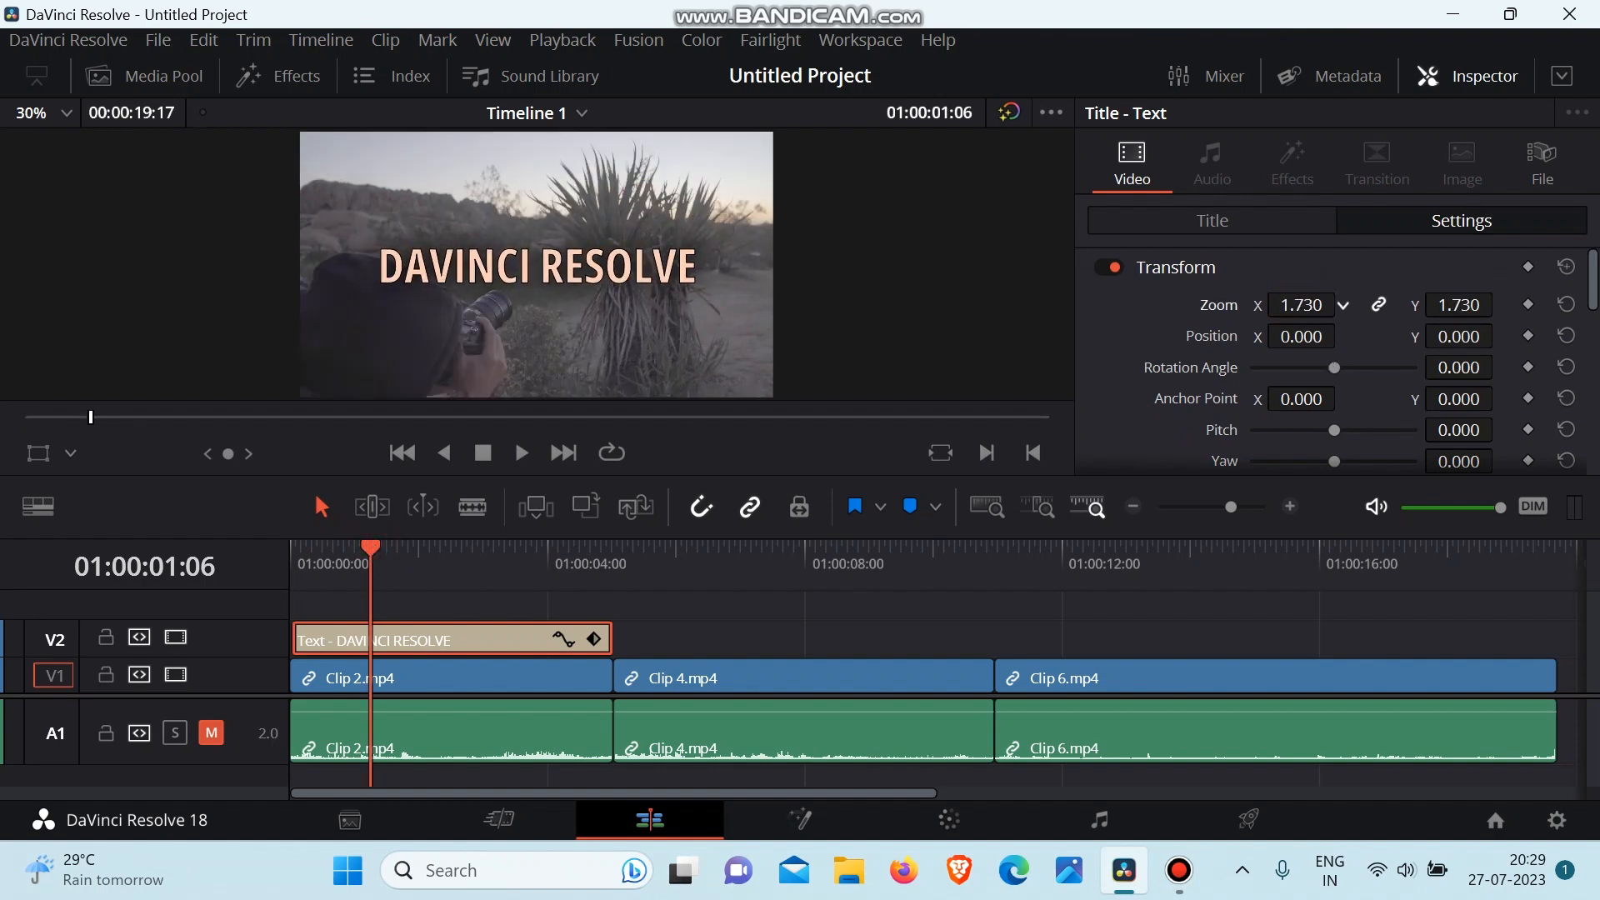
{"action": "left_click", "coordinate": [1567, 307]}
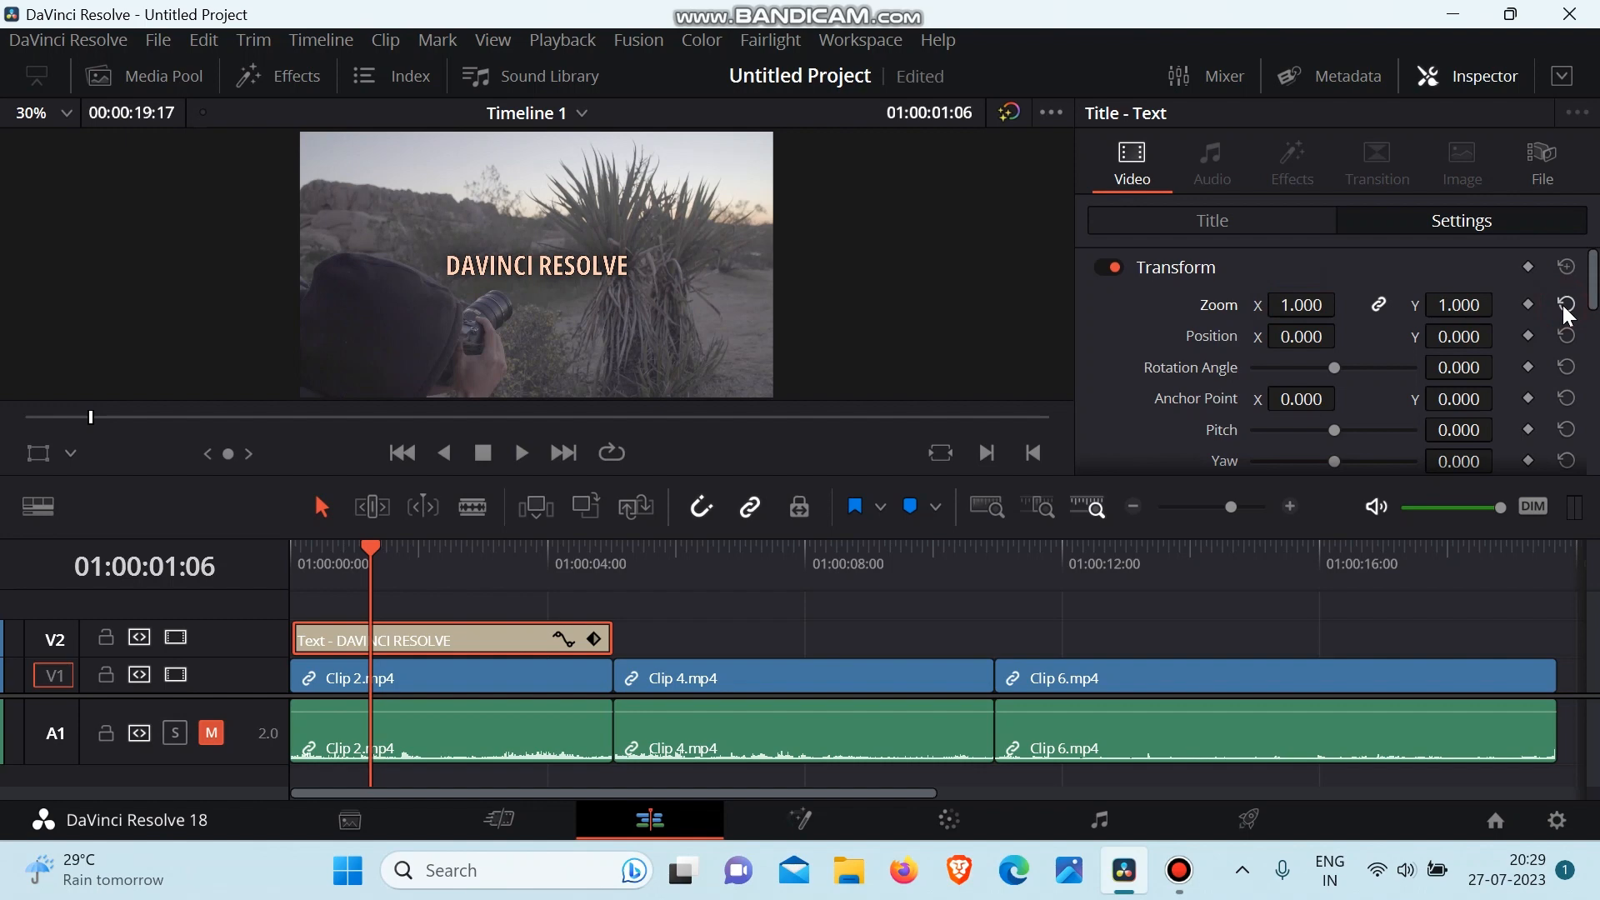
Step: Keyframe the title's zoom at 1.000 on 01:00:00:01 and at 1.270 on 01:00:05:01
{"action": "left_click_drag", "start_coordinate": [366, 556], "coordinate": [306, 559]}
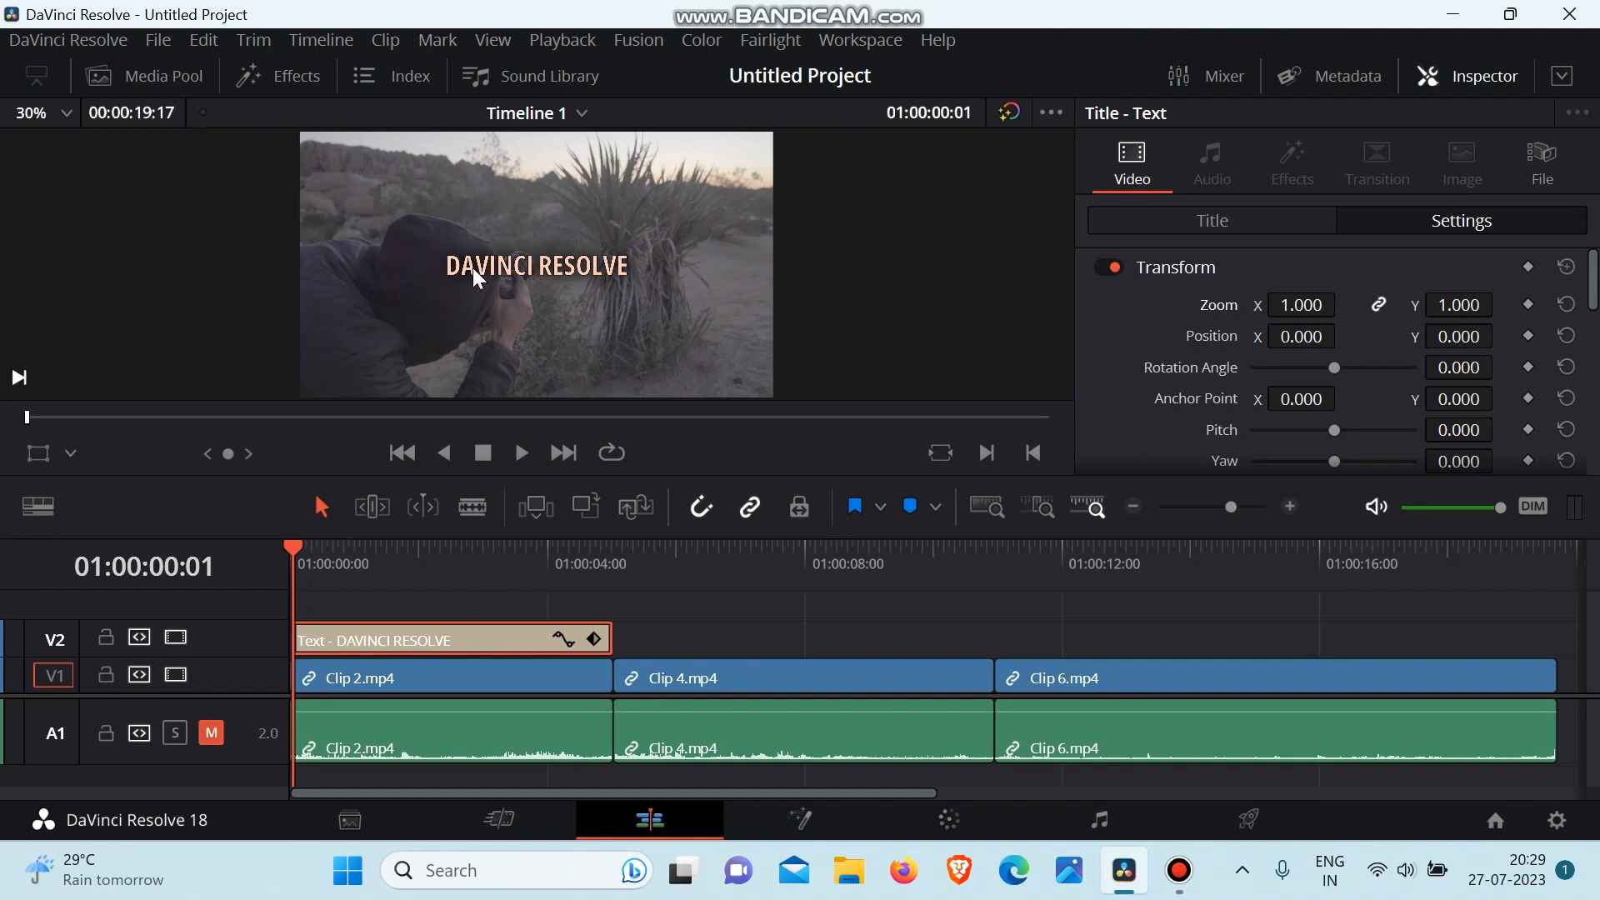
{"action": "left_click", "coordinate": [1527, 305]}
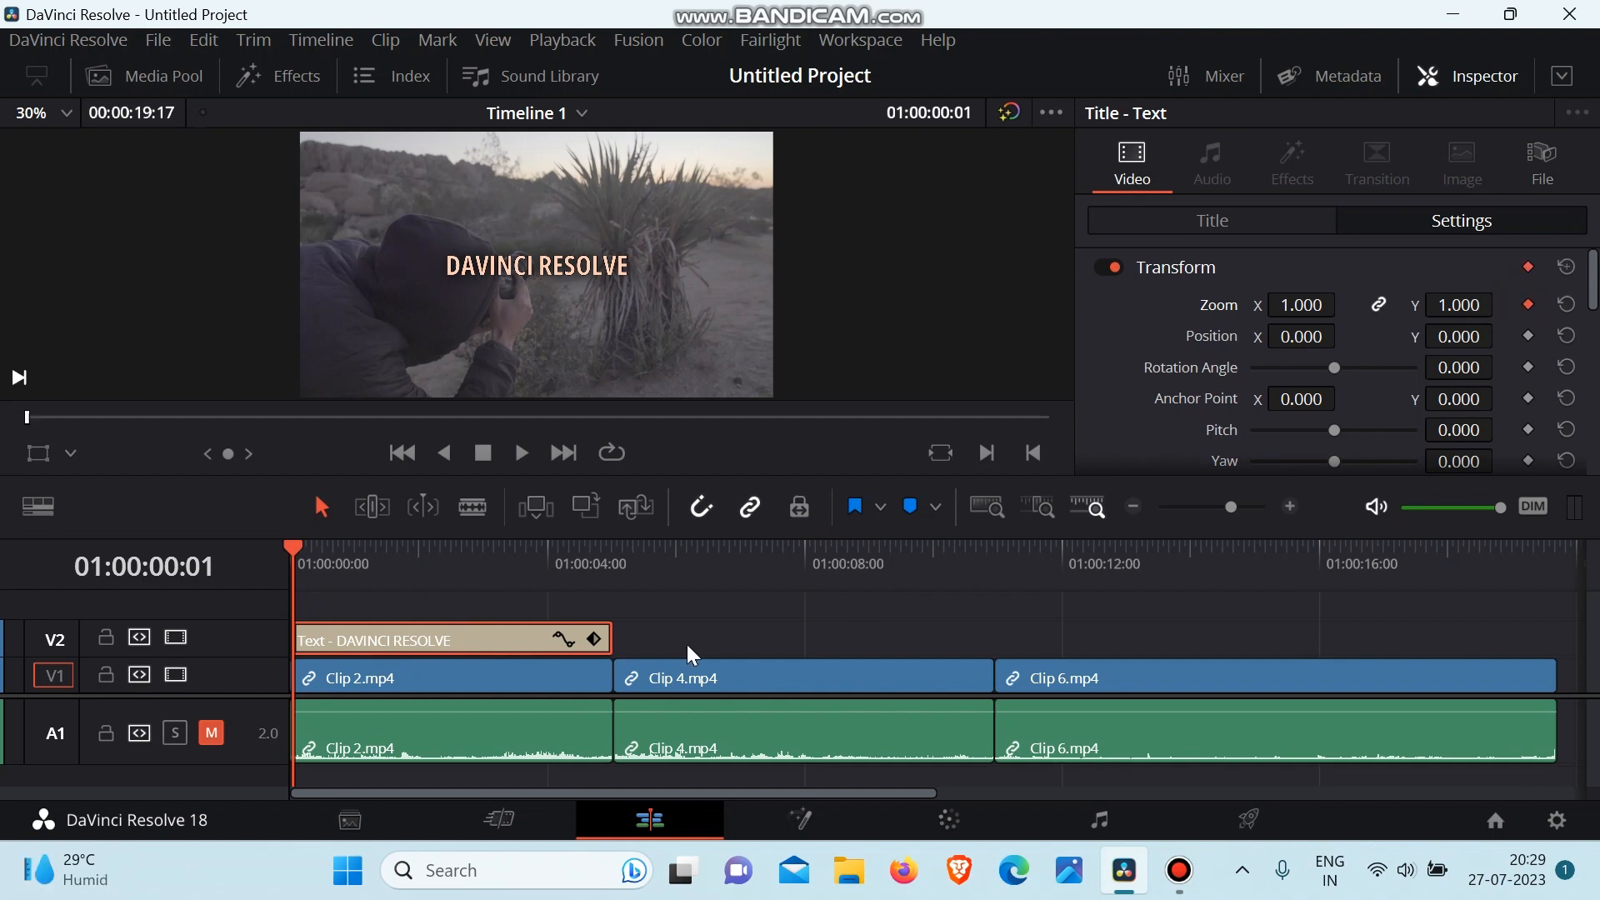
{"action": "left_click_drag", "start_coordinate": [480, 560], "coordinate": [598, 557]}
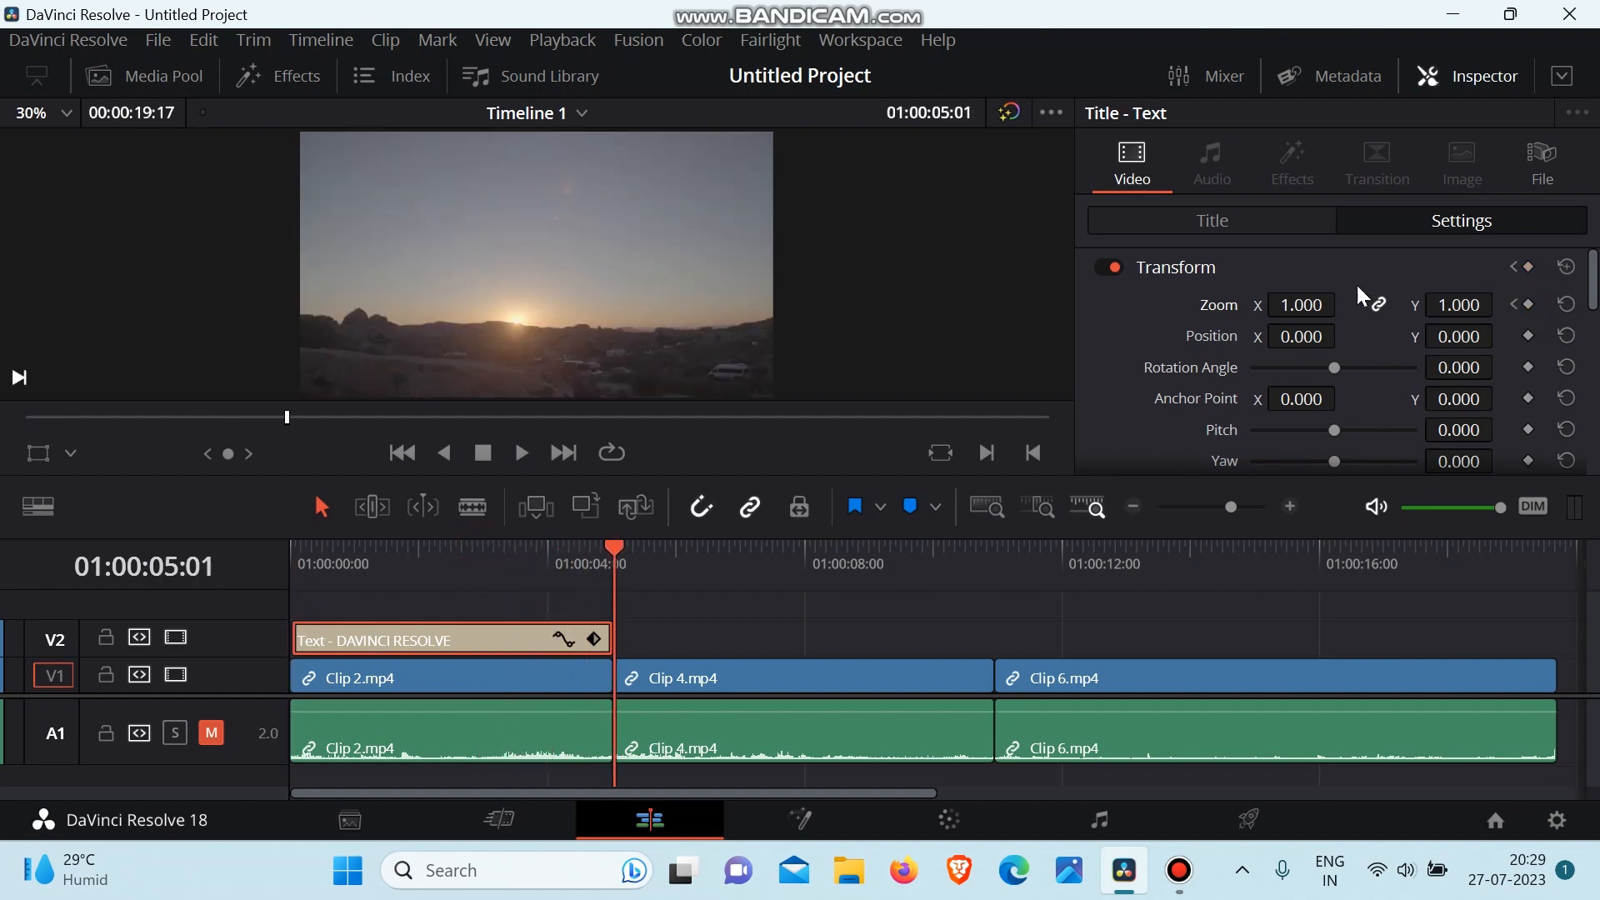
{"action": "left_click", "coordinate": [1306, 305]}
{"action": "left_click_drag", "start_coordinate": [1306, 305], "coordinate": [1355, 305]}
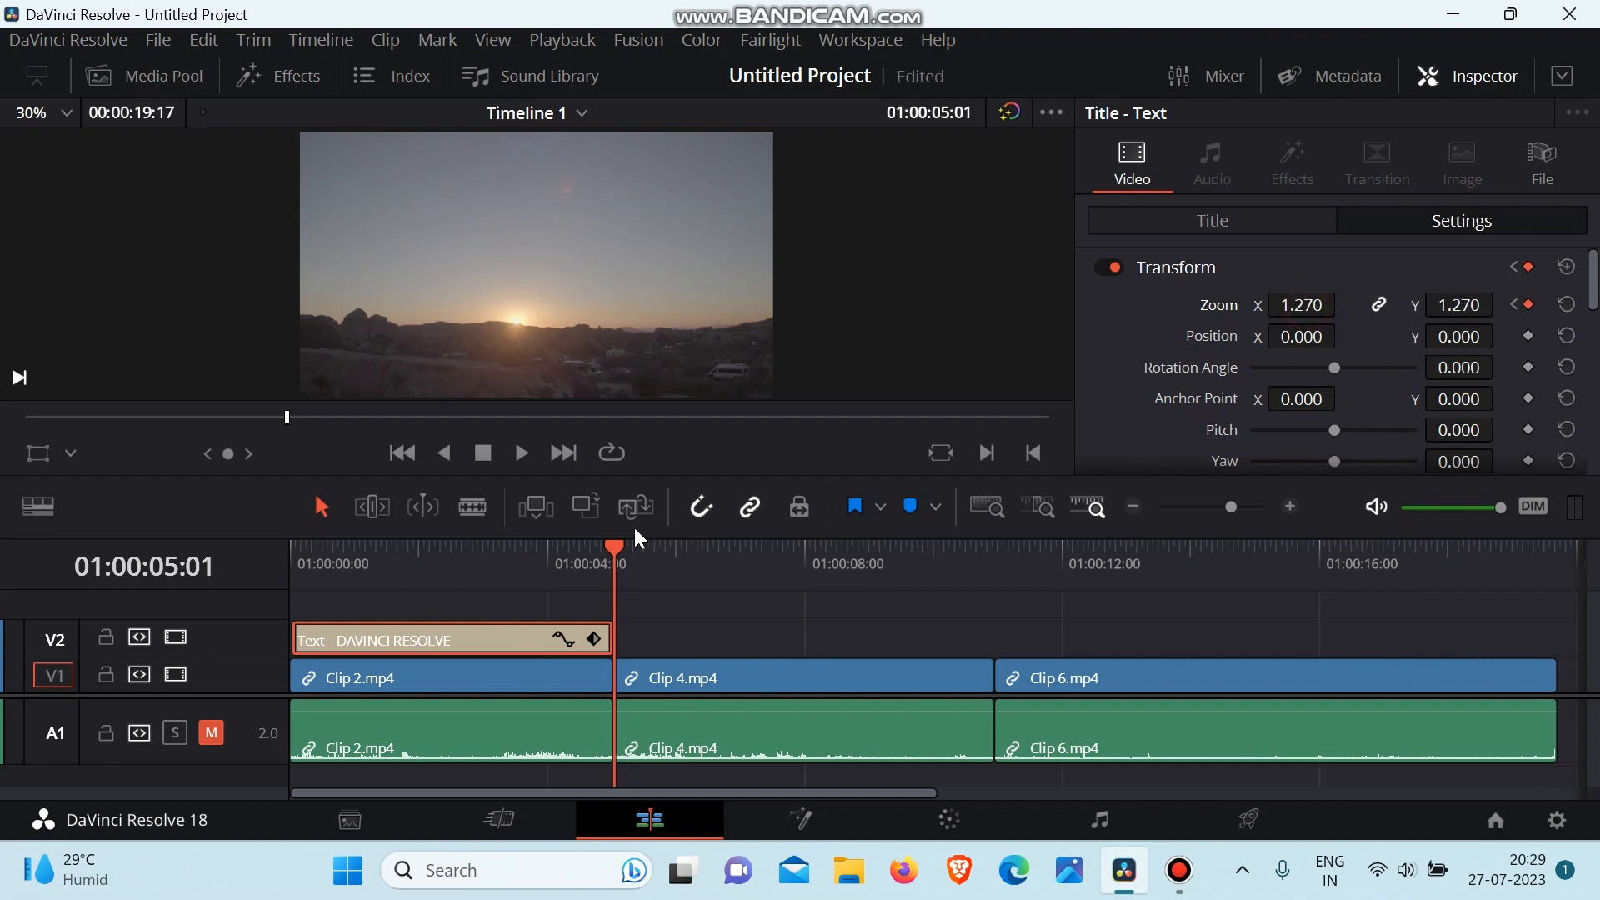
Step: Turn off snapping and keyframe the title's zoom at 2.418 on 01:00:05:00
{"action": "left_click", "coordinate": [699, 516]}
{"action": "left_click_drag", "start_coordinate": [607, 547], "coordinate": [611, 548]}
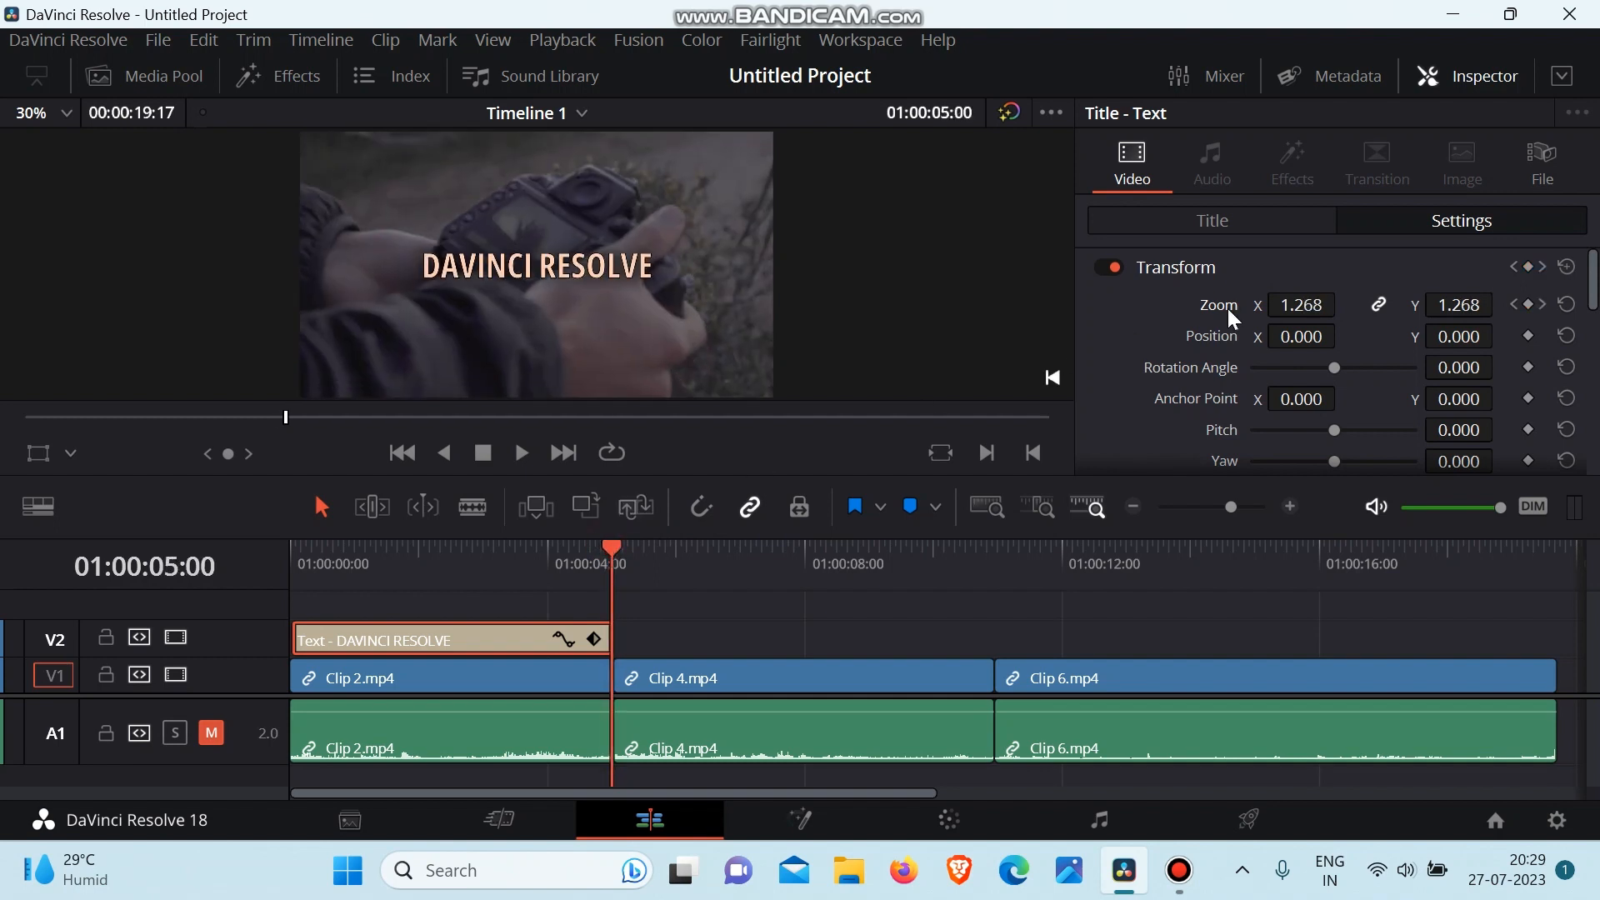
{"action": "left_click_drag", "start_coordinate": [1293, 306], "coordinate": [1343, 305]}
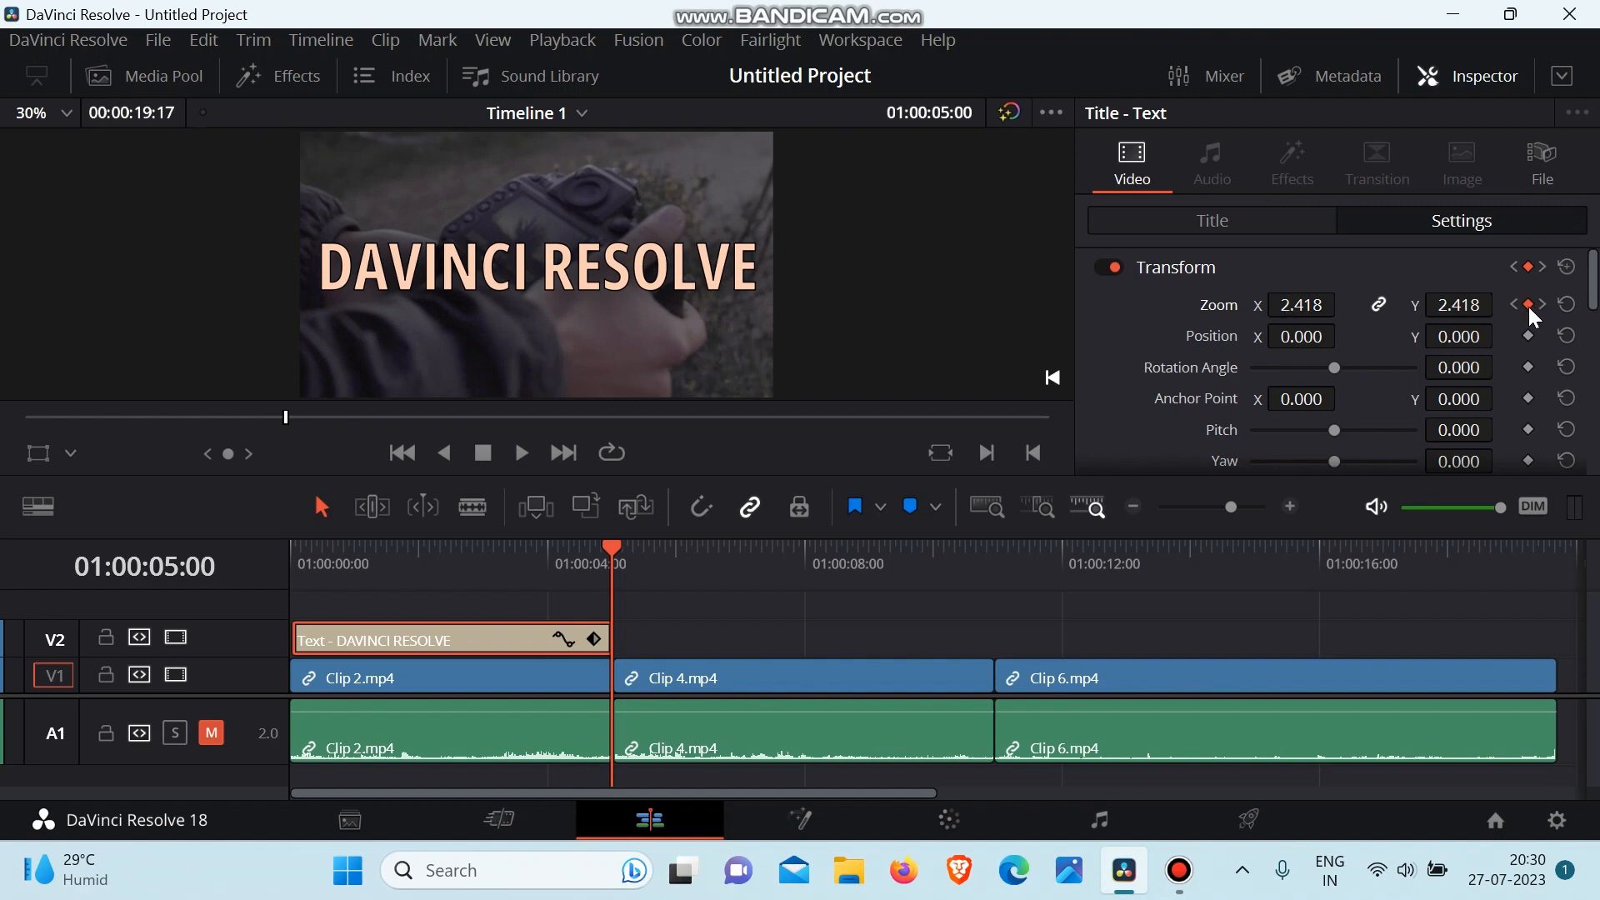
Step: Play the timeline from the start to preview the title's zoom animation, and scrub back over the title
{"action": "left_click", "coordinate": [355, 556]}
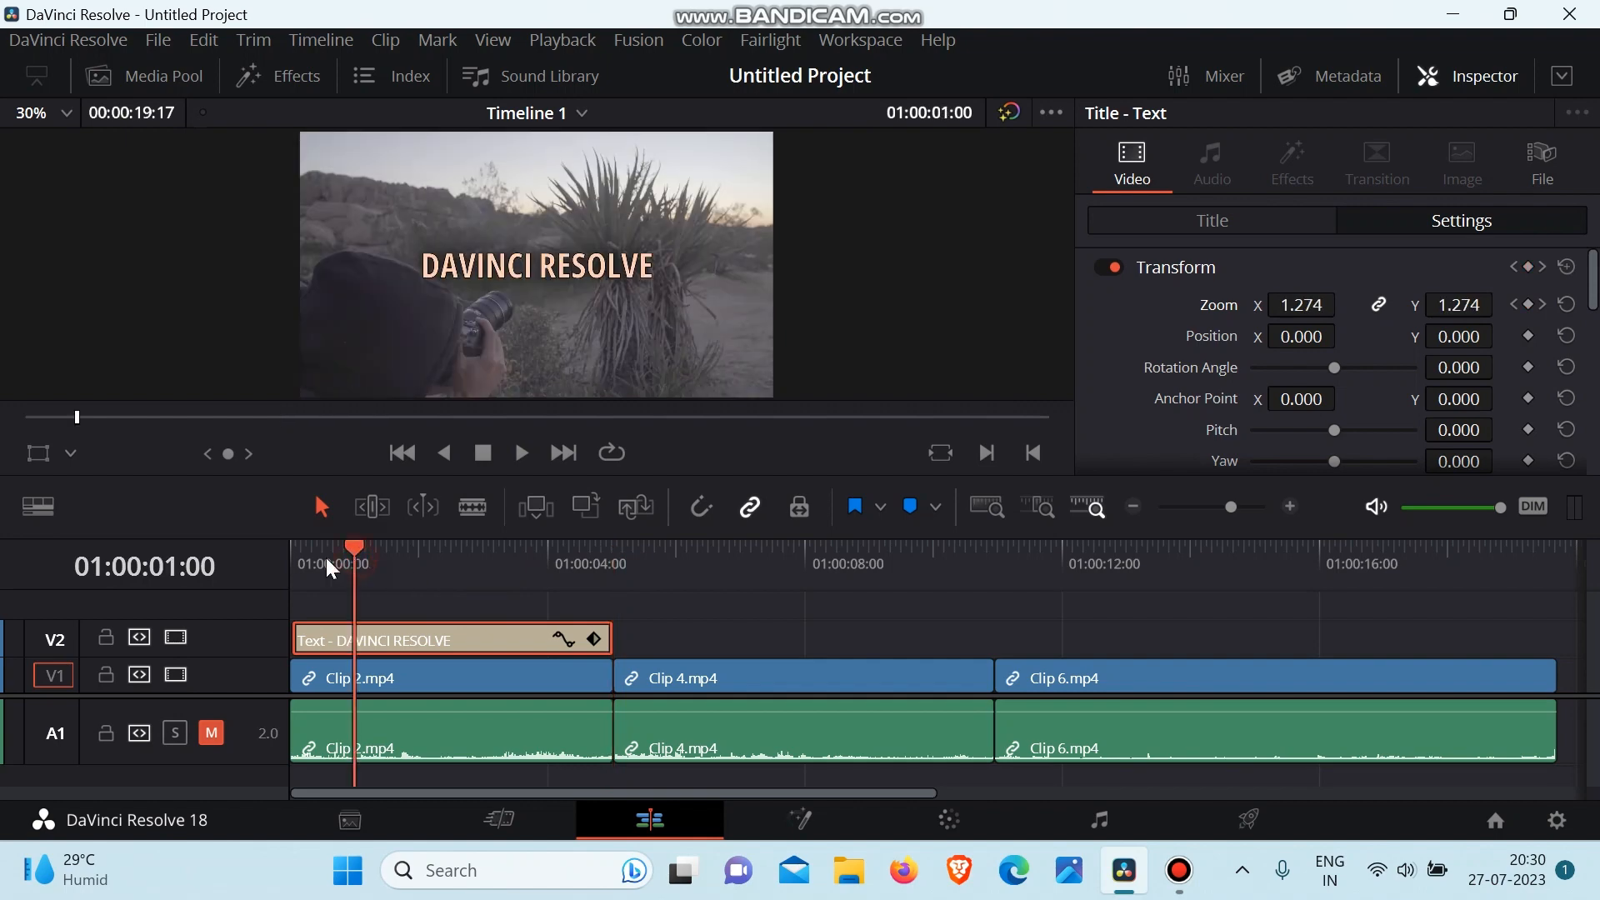
{"action": "key", "text": "Home"}
{"action": "key", "text": "space"}
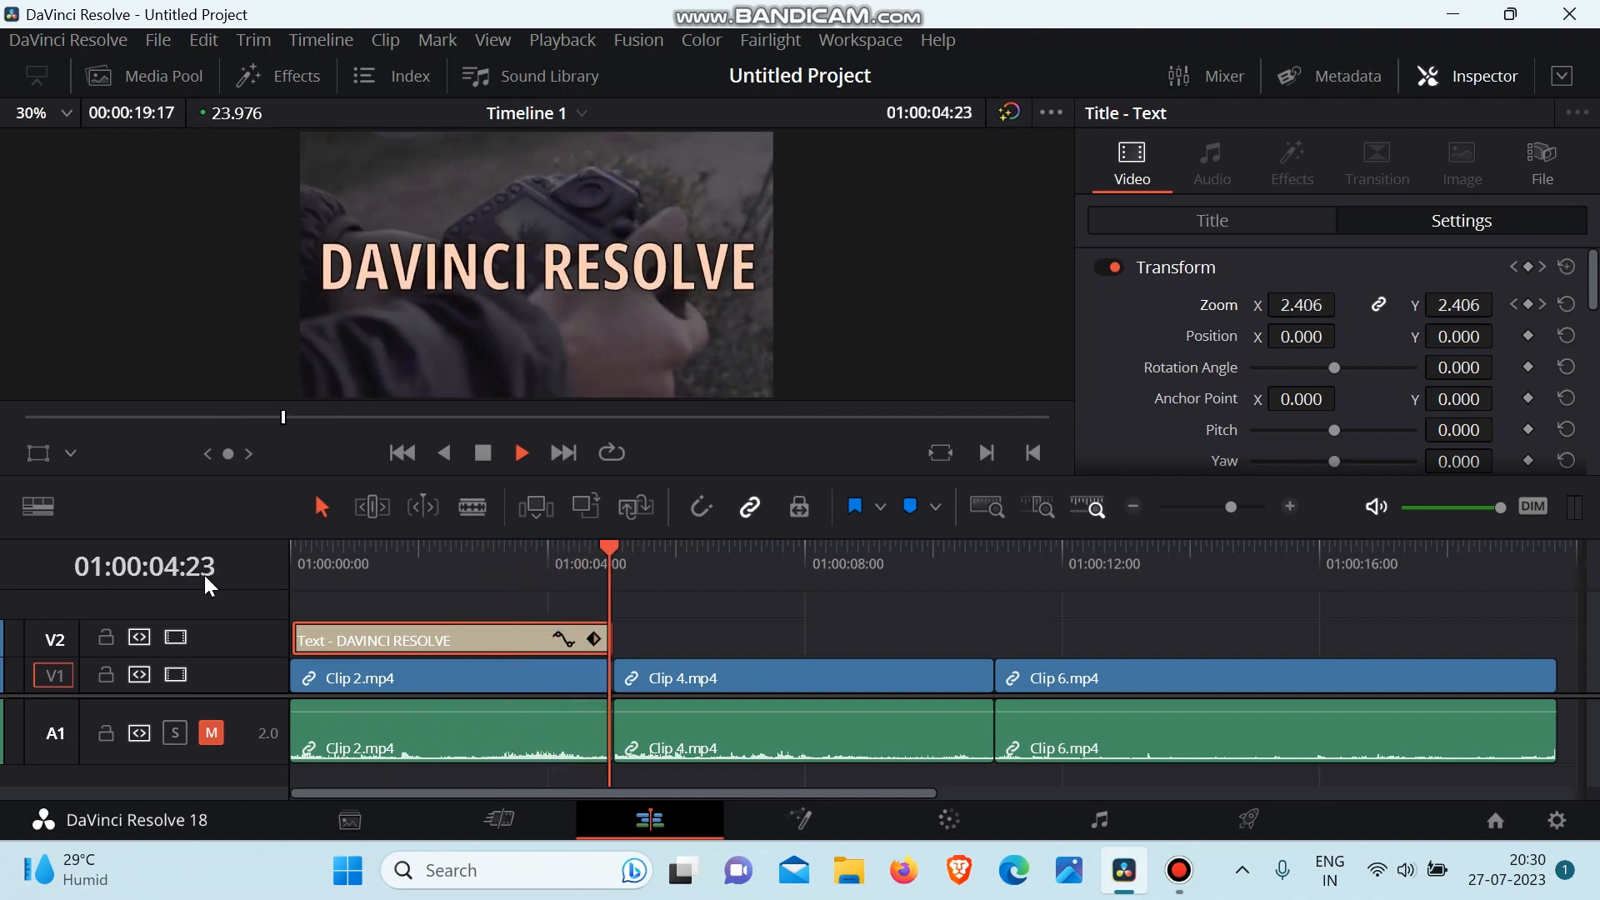
{"action": "key", "text": "space"}
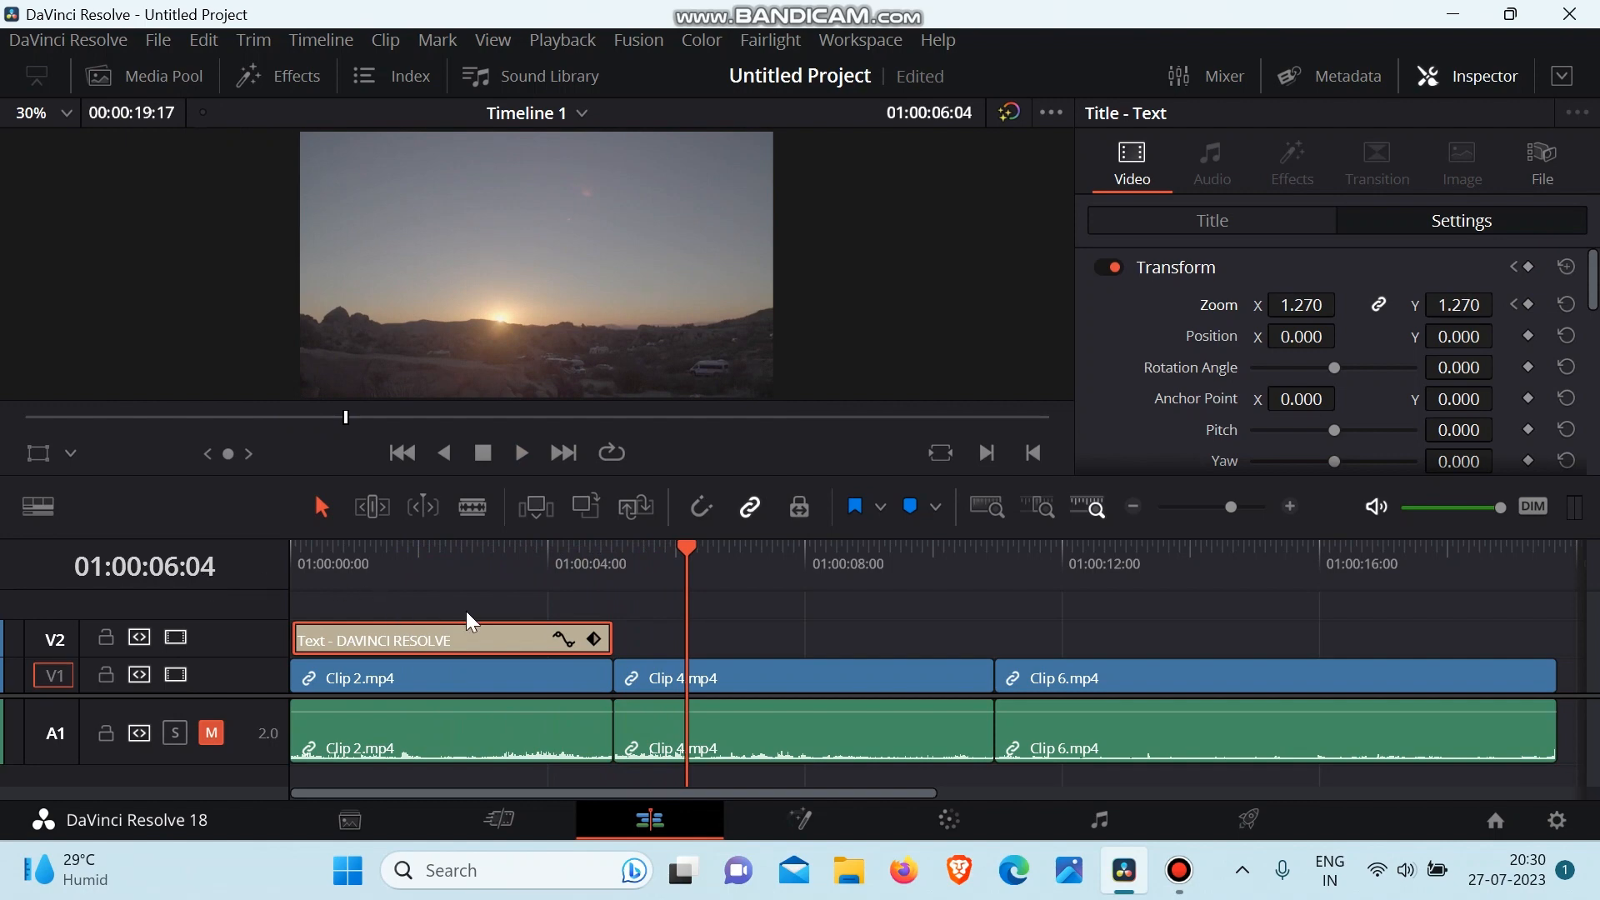
{"action": "left_click_drag", "start_coordinate": [567, 571], "coordinate": [470, 582]}
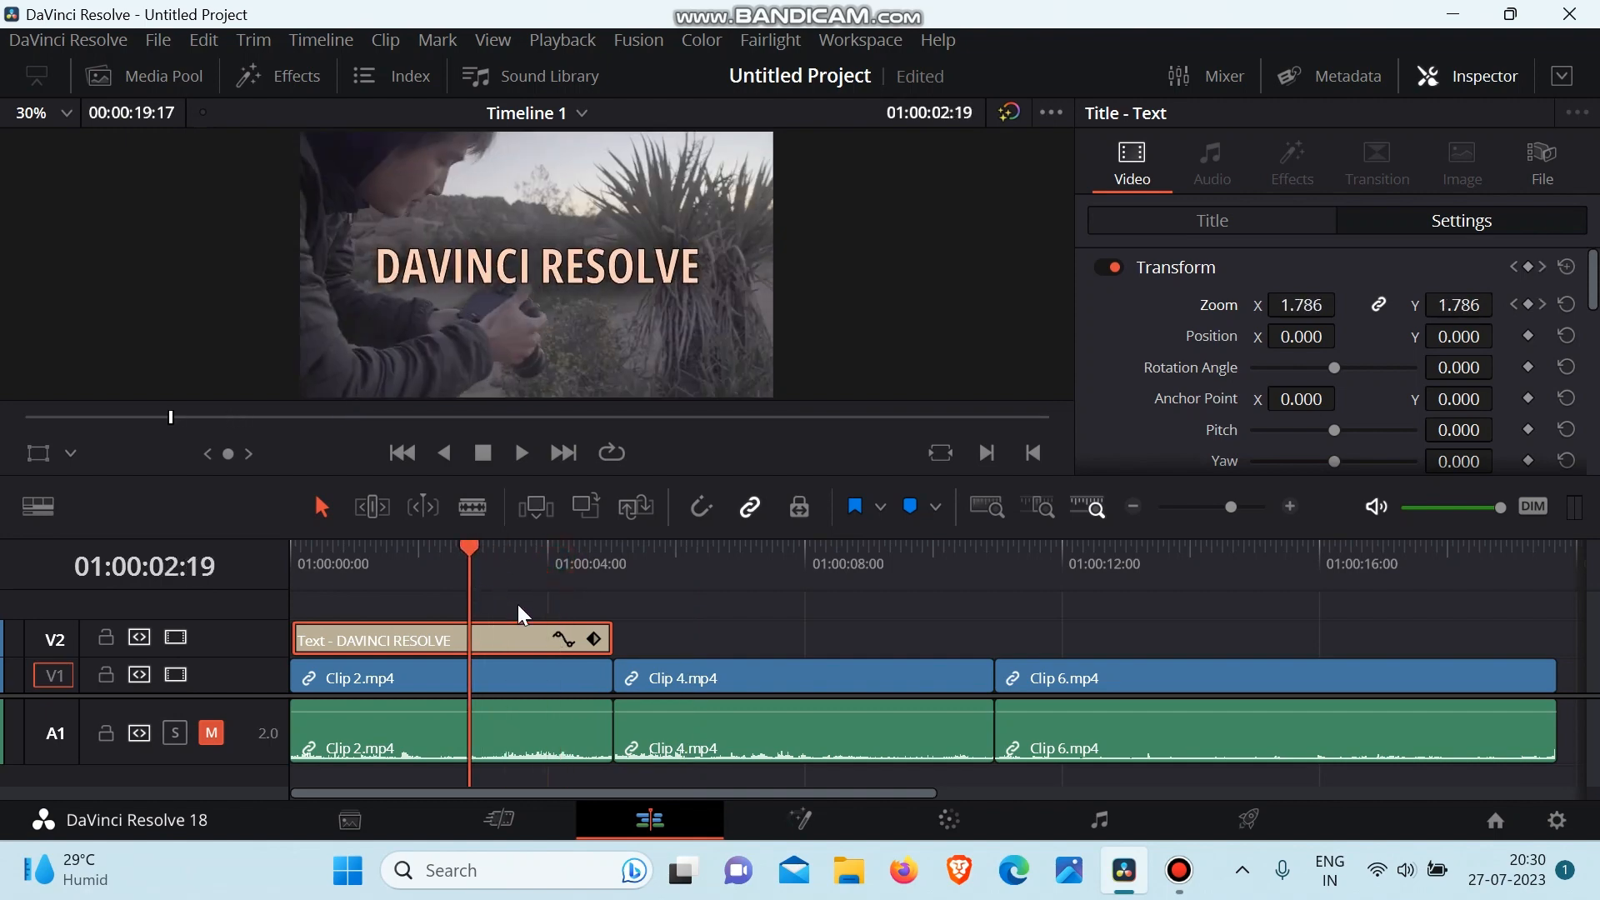
Step: Expand the title's Zoom X and Zoom Y keyframe tracks in the timeline and shift the first zoom keyframe slightly
{"action": "left_click", "coordinate": [592, 640]}
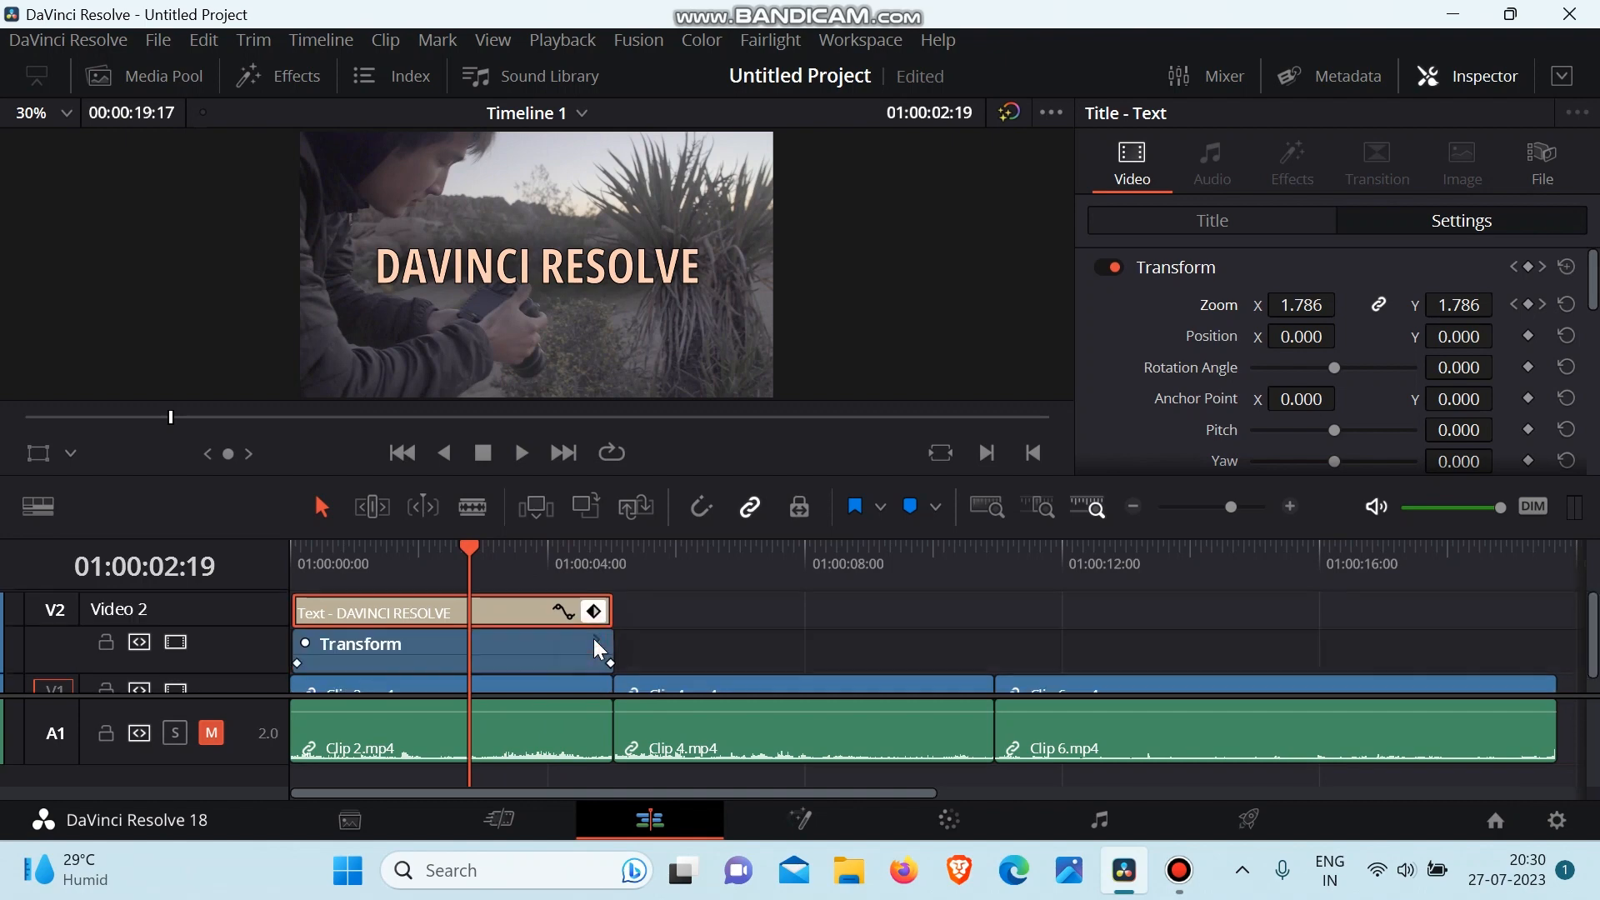
{"action": "scroll", "coordinate": [513, 642], "scroll_direction": "down", "scroll_amount": 1}
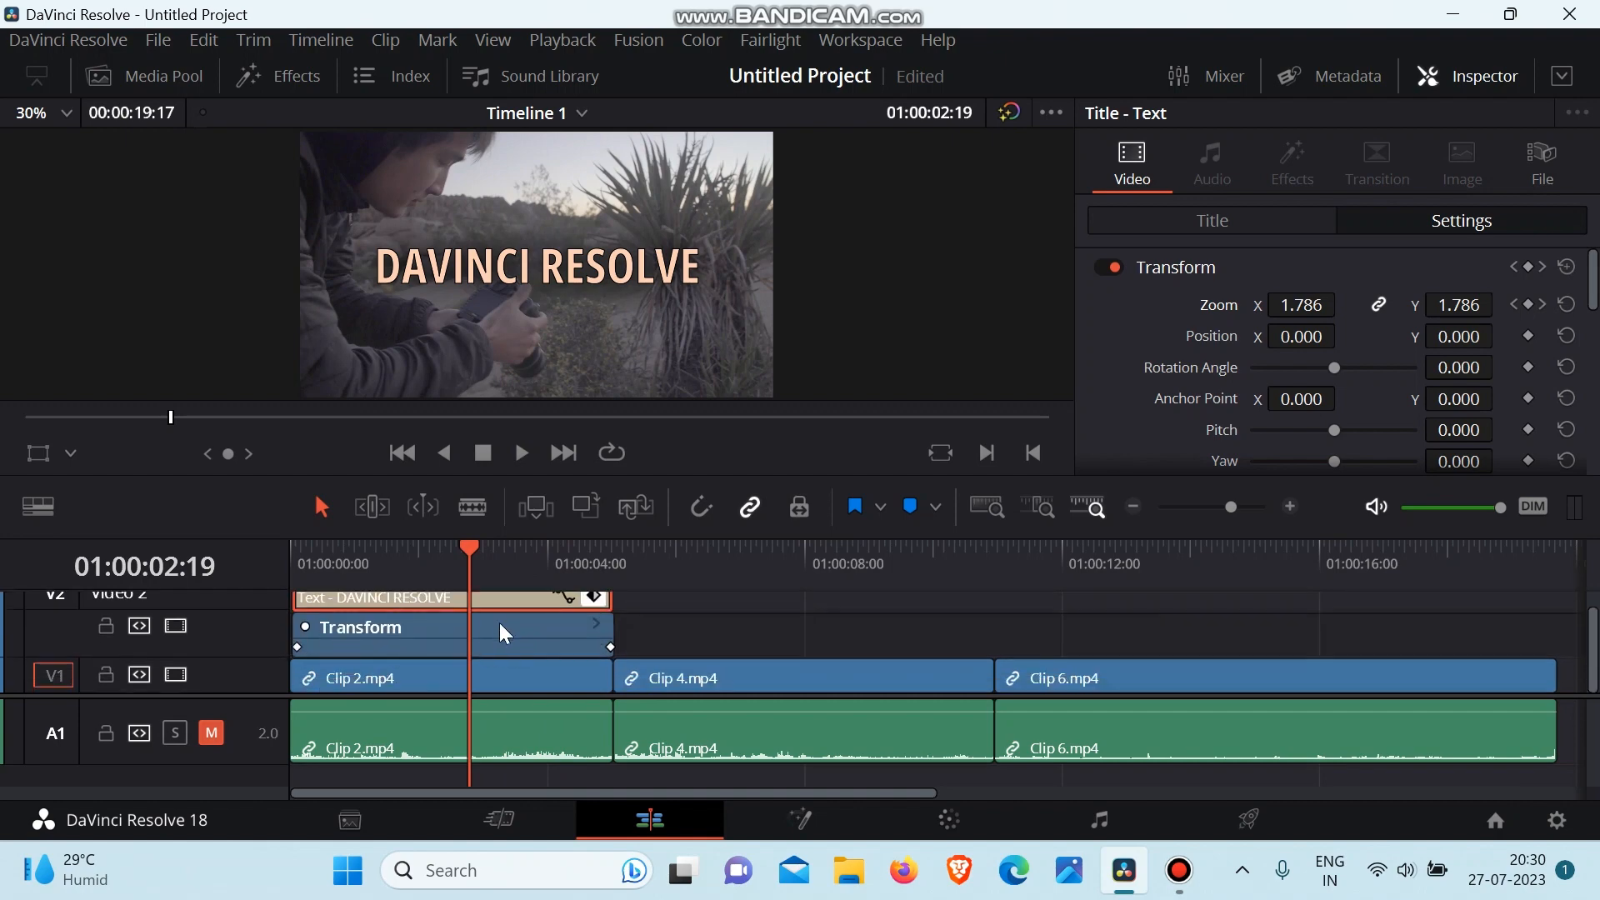
{"action": "left_click", "coordinate": [597, 626]}
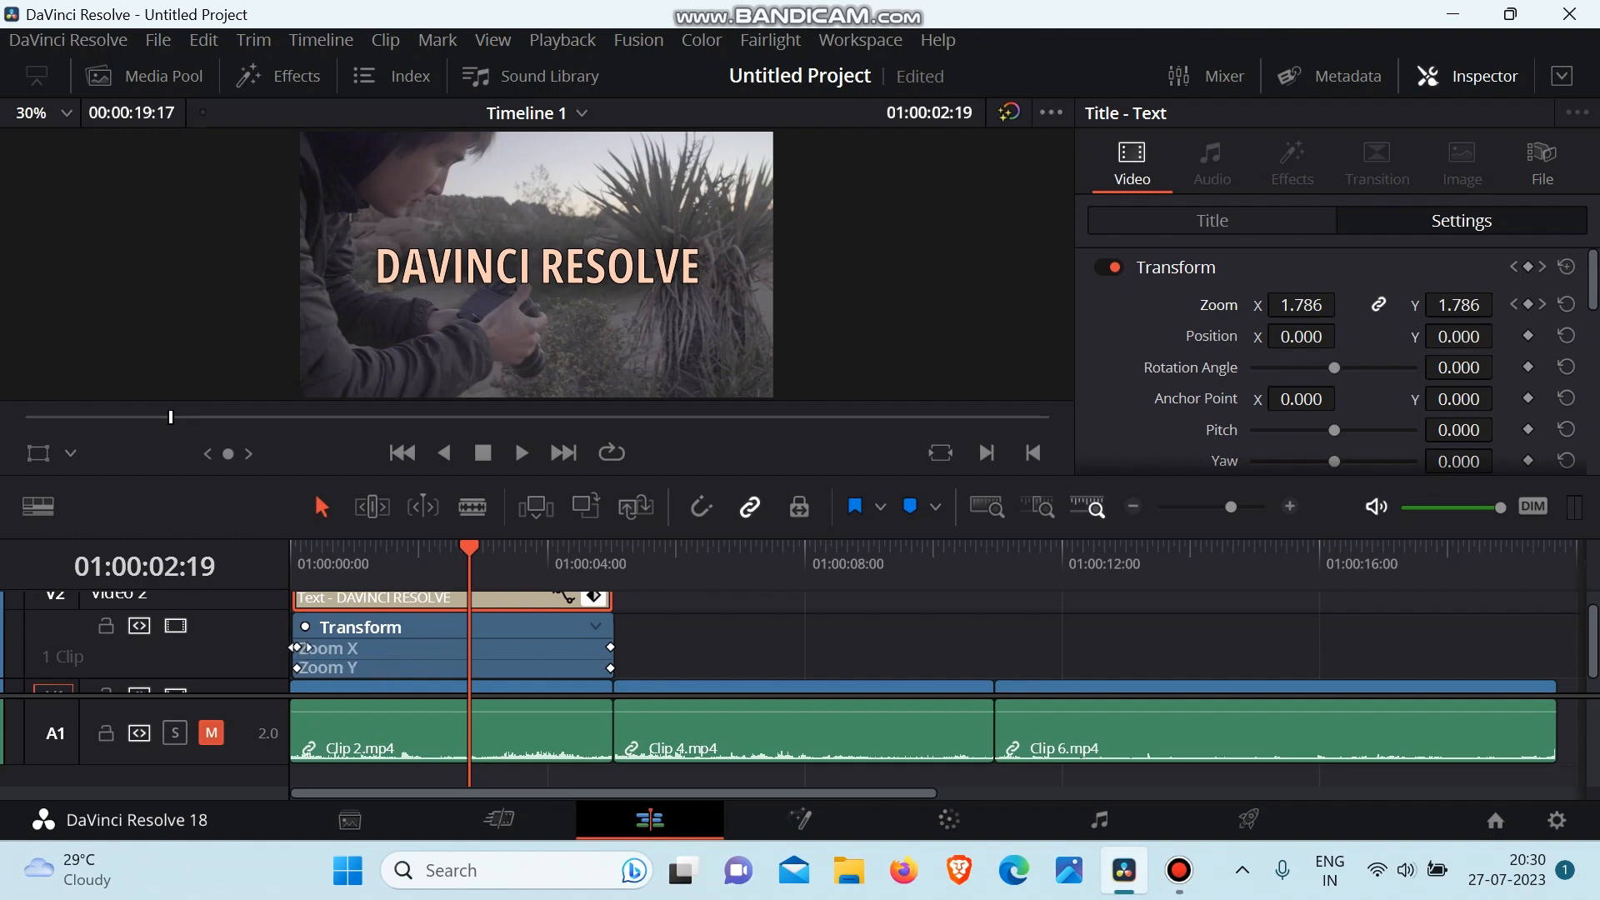
{"action": "left_click", "coordinate": [609, 649]}
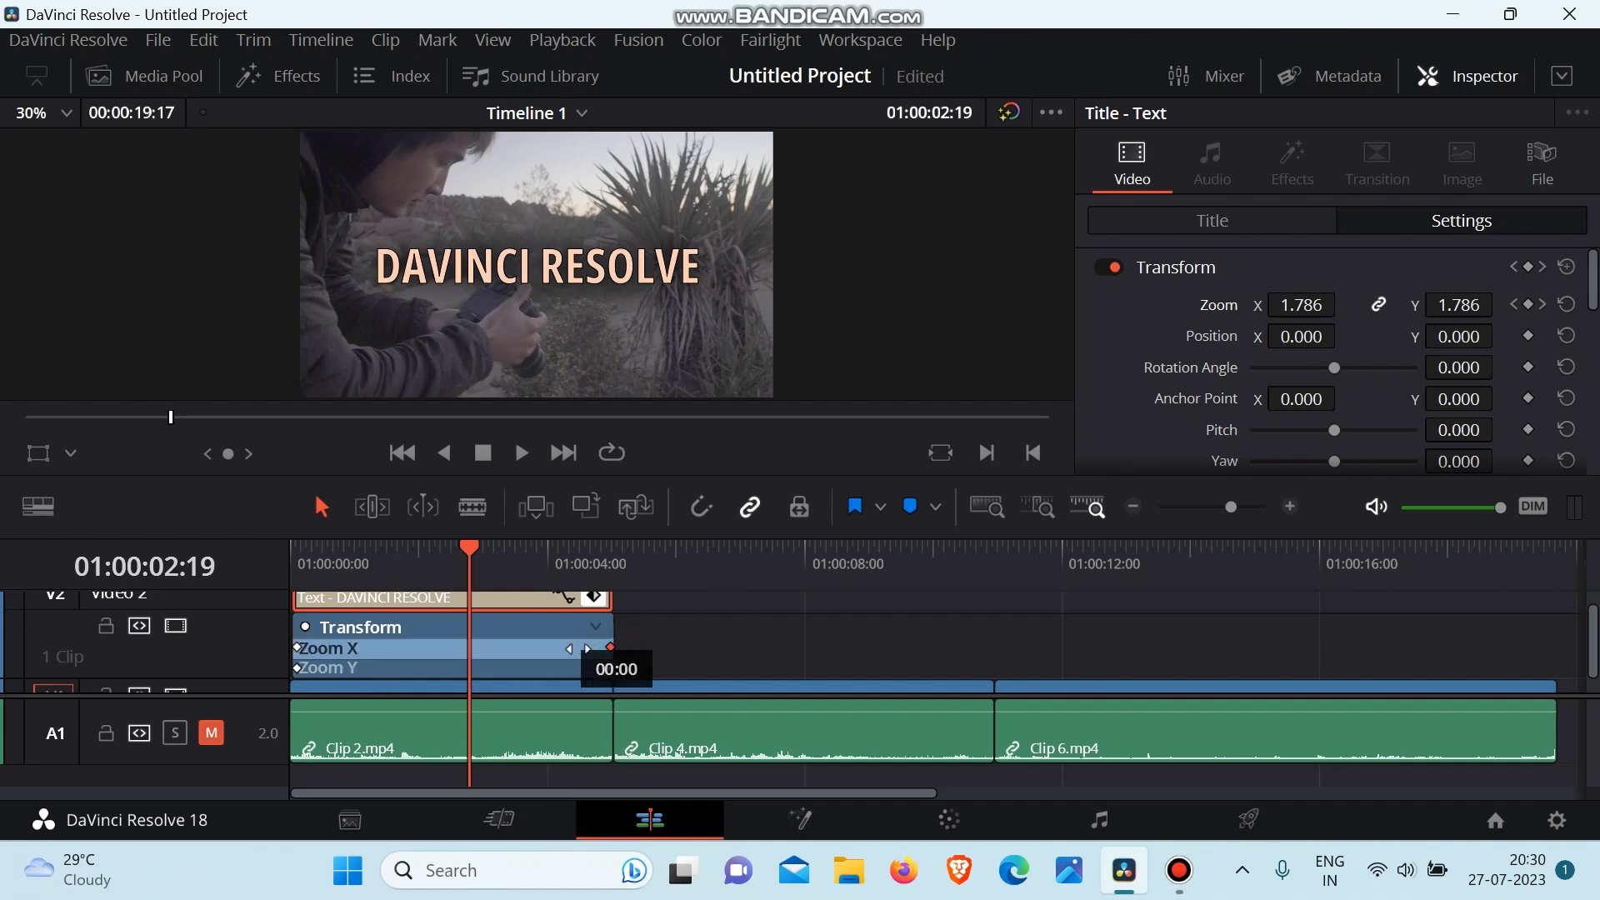
{"action": "left_click", "coordinate": [610, 667]}
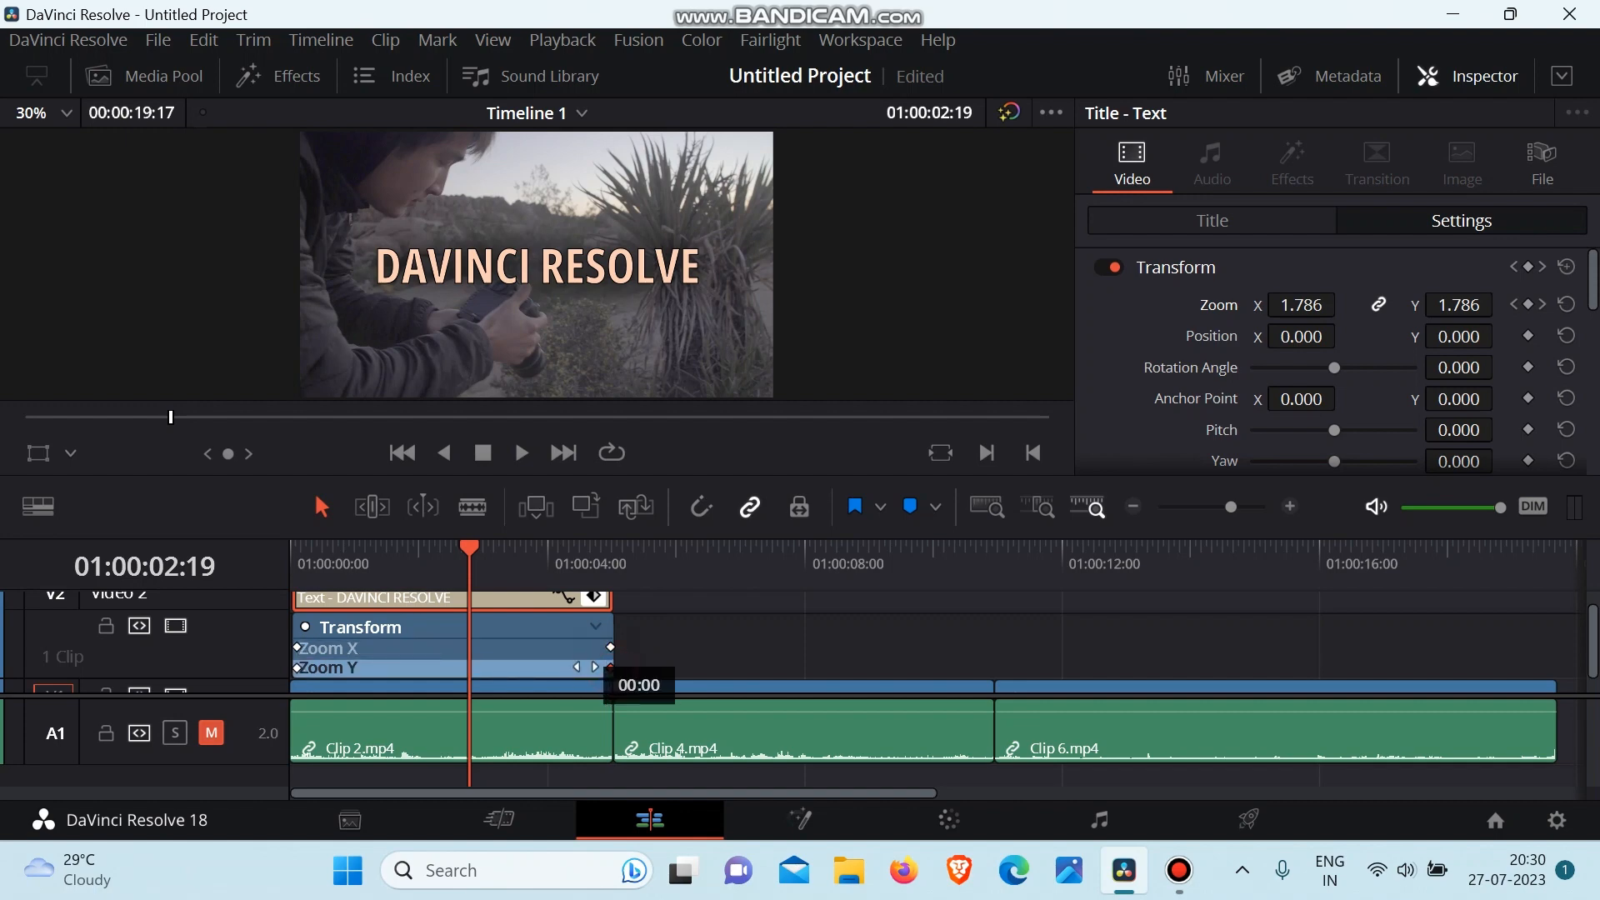
{"action": "left_click", "coordinate": [609, 648]}
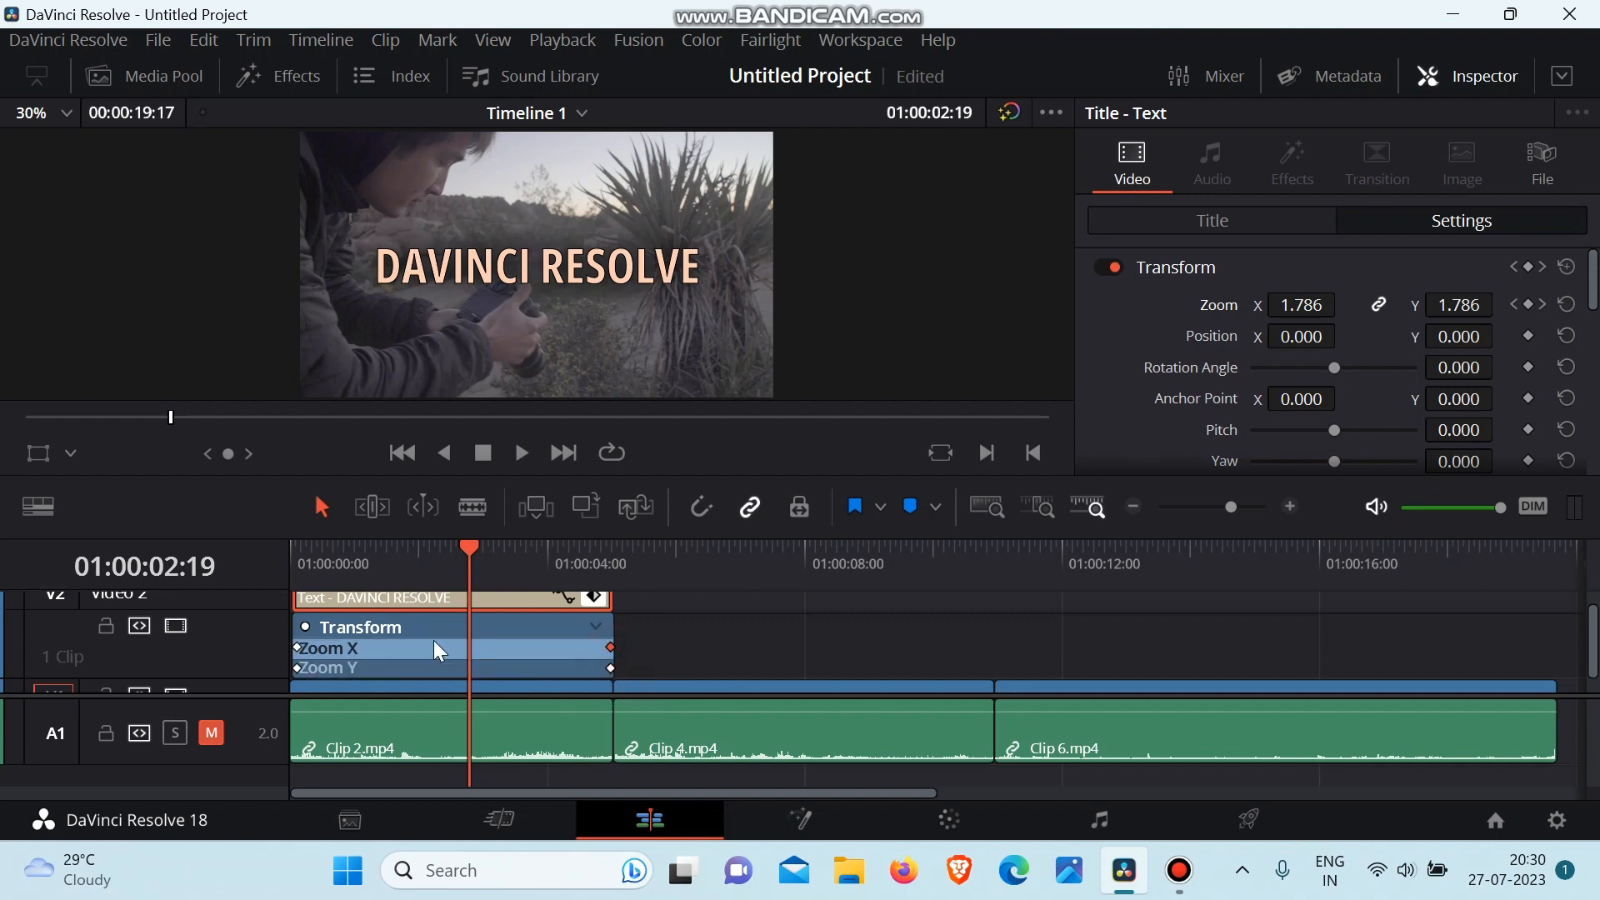
{"action": "left_click_drag", "start_coordinate": [344, 646], "coordinate": [297, 648]}
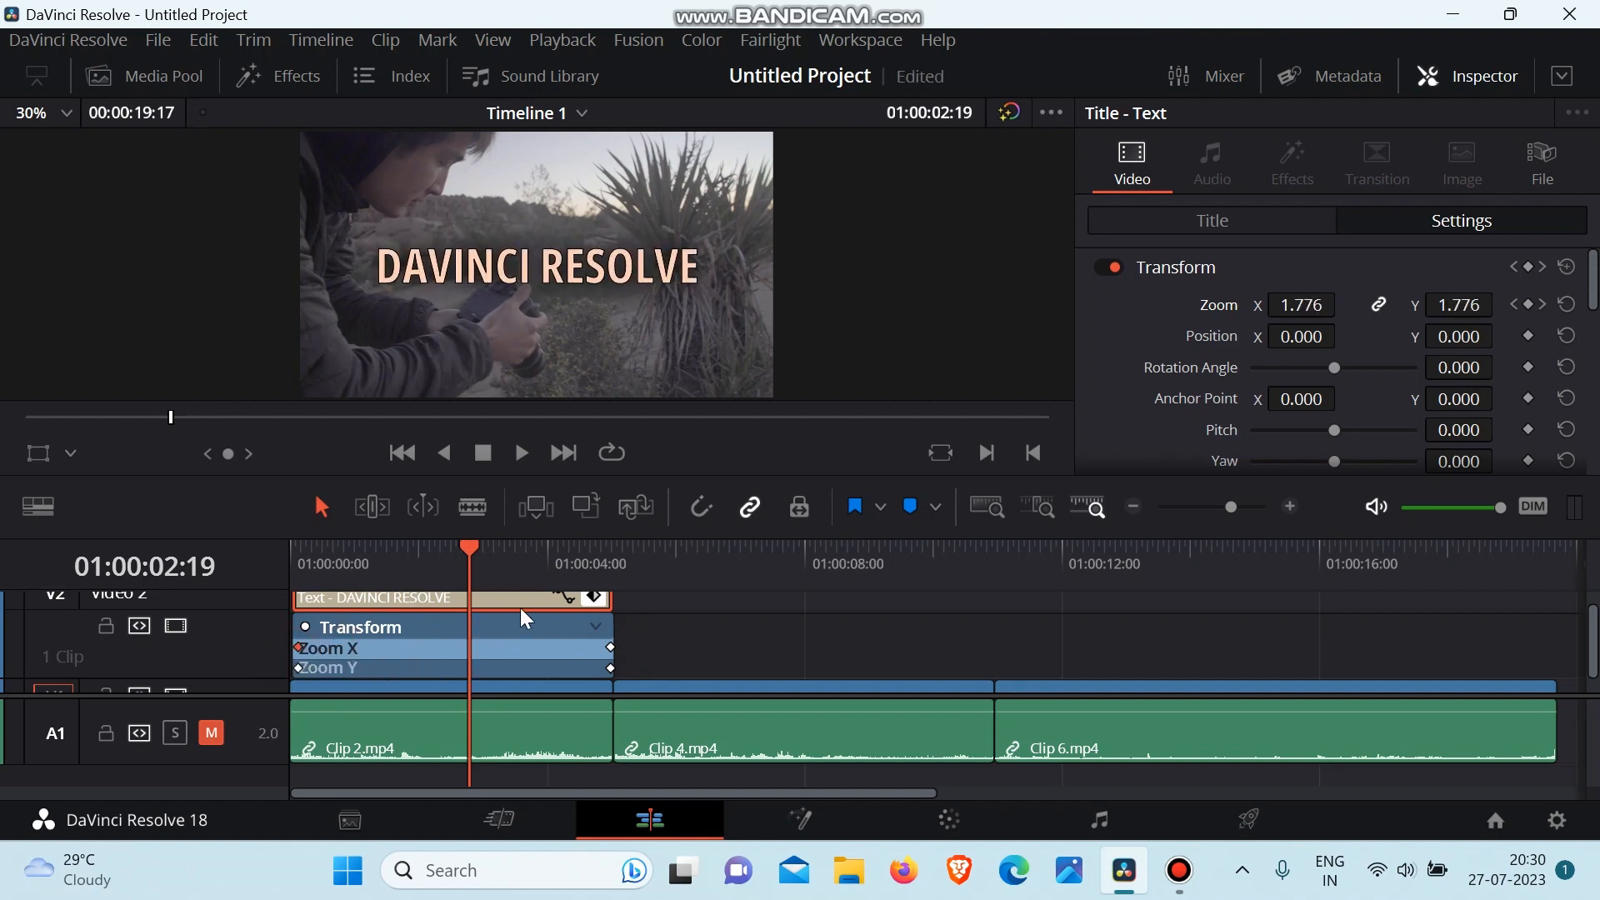
Step: Save the project and collapse the title's keyframe tracks
{"action": "key", "text": "ctrl+s"}
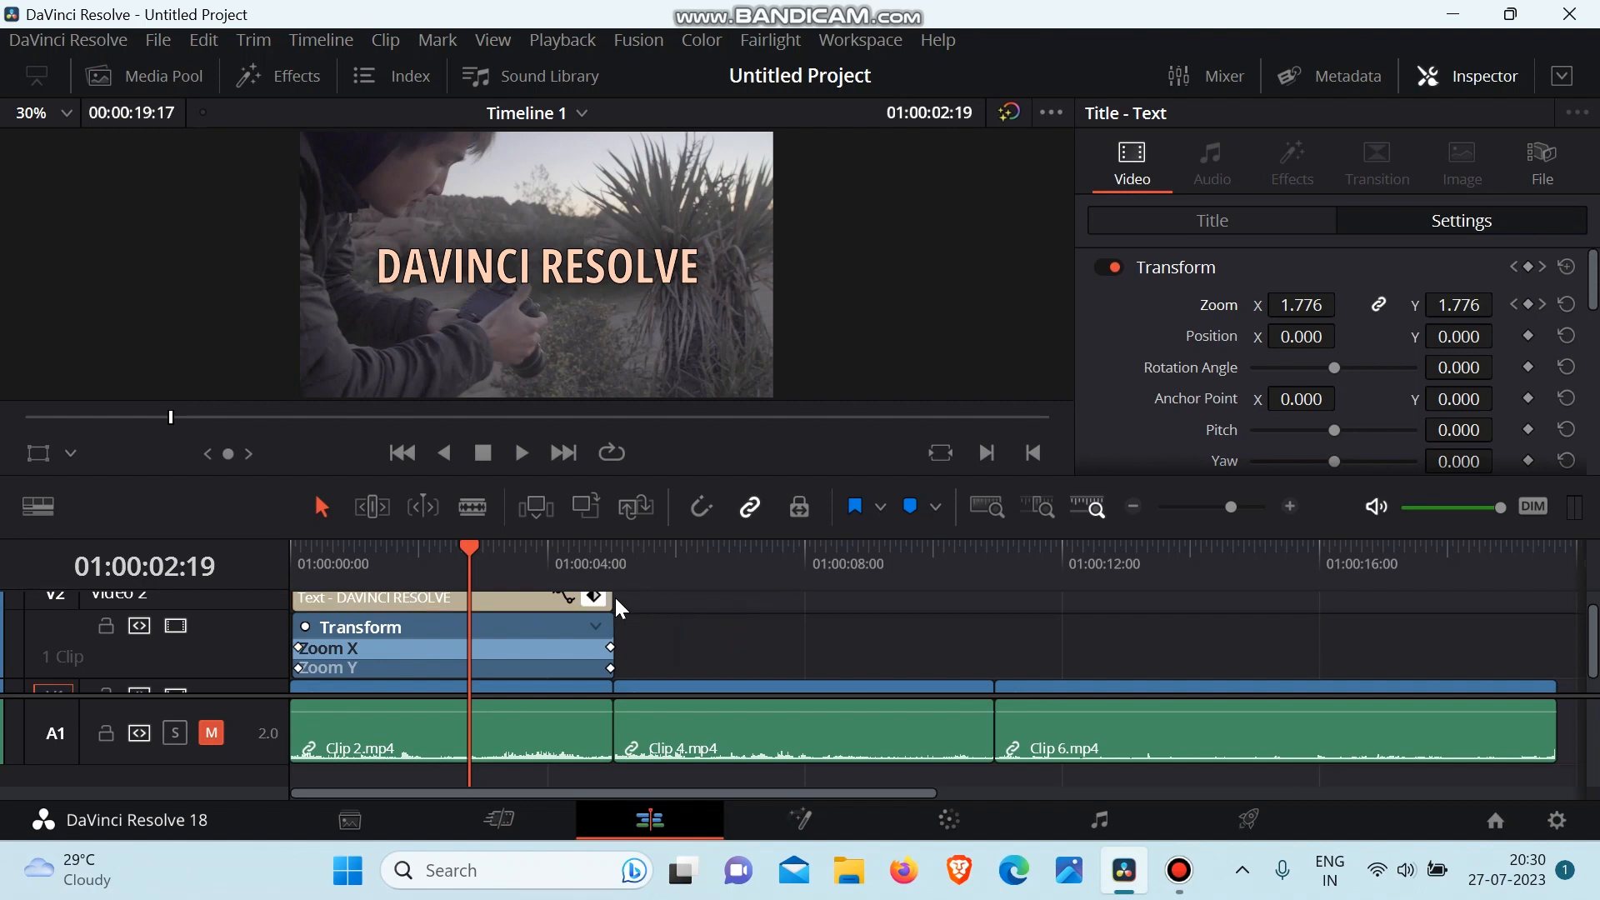
{"action": "scroll", "coordinate": [629, 642], "scroll_direction": "up", "scroll_amount": 1}
{"action": "left_click", "coordinate": [594, 611]}
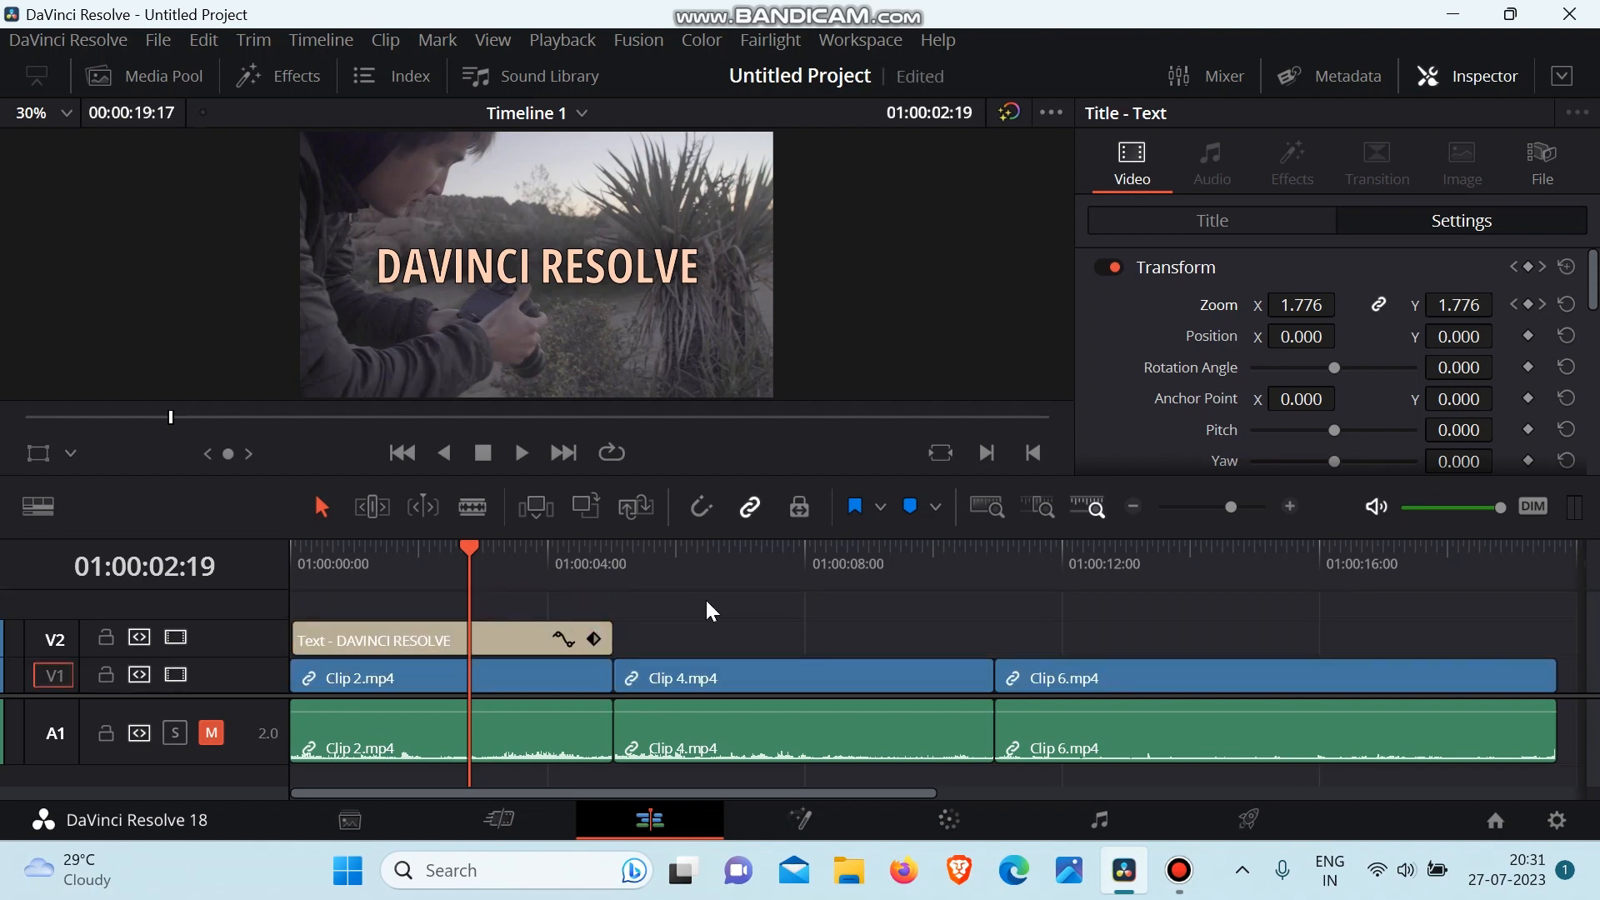
Step: Expand the title's keyframe tracks and delete the zoom keyframe at the start of the clip
{"action": "left_click", "coordinate": [594, 641]}
{"action": "left_click", "coordinate": [596, 614]}
{"action": "left_click", "coordinate": [593, 639]}
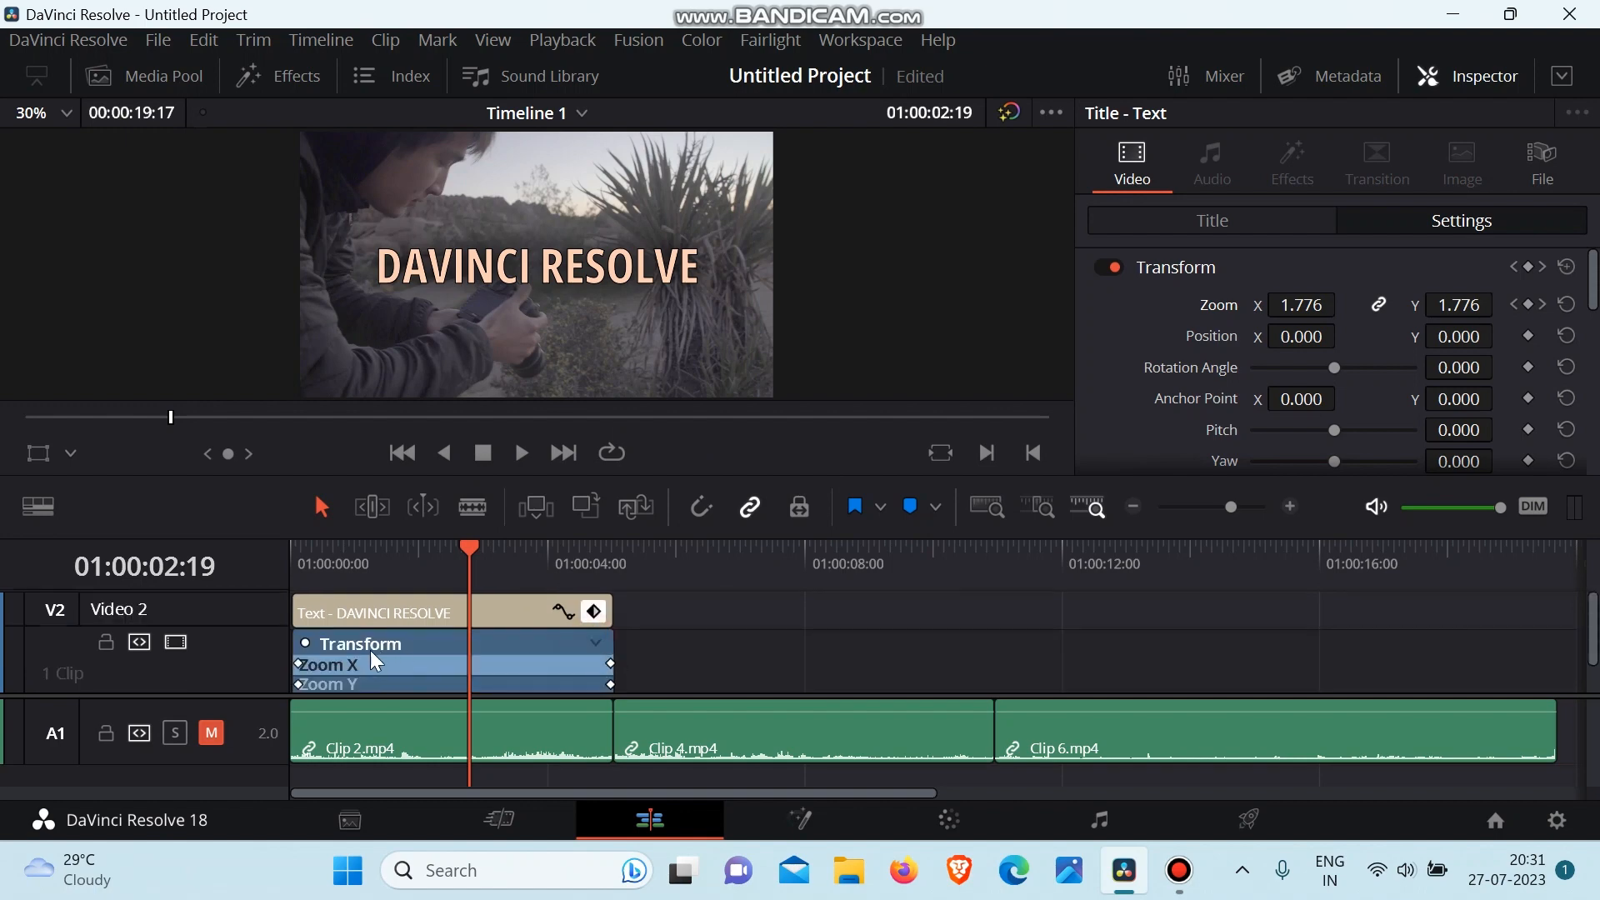
{"action": "left_click", "coordinate": [344, 646]}
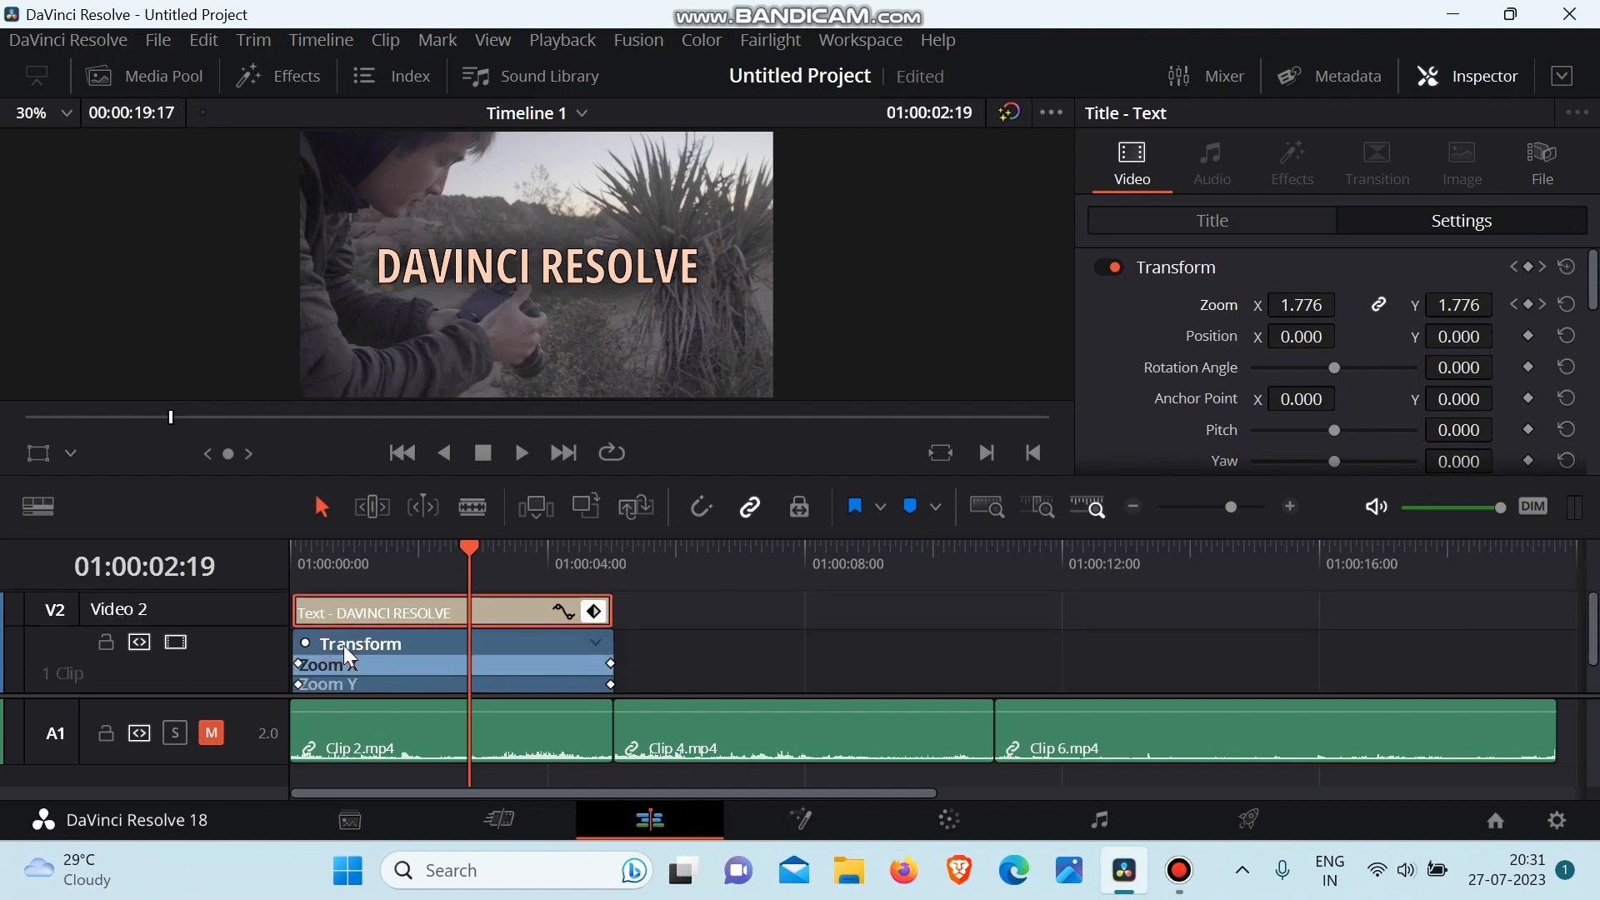
{"action": "left_click", "coordinate": [298, 665]}
{"action": "key", "text": "Delete"}
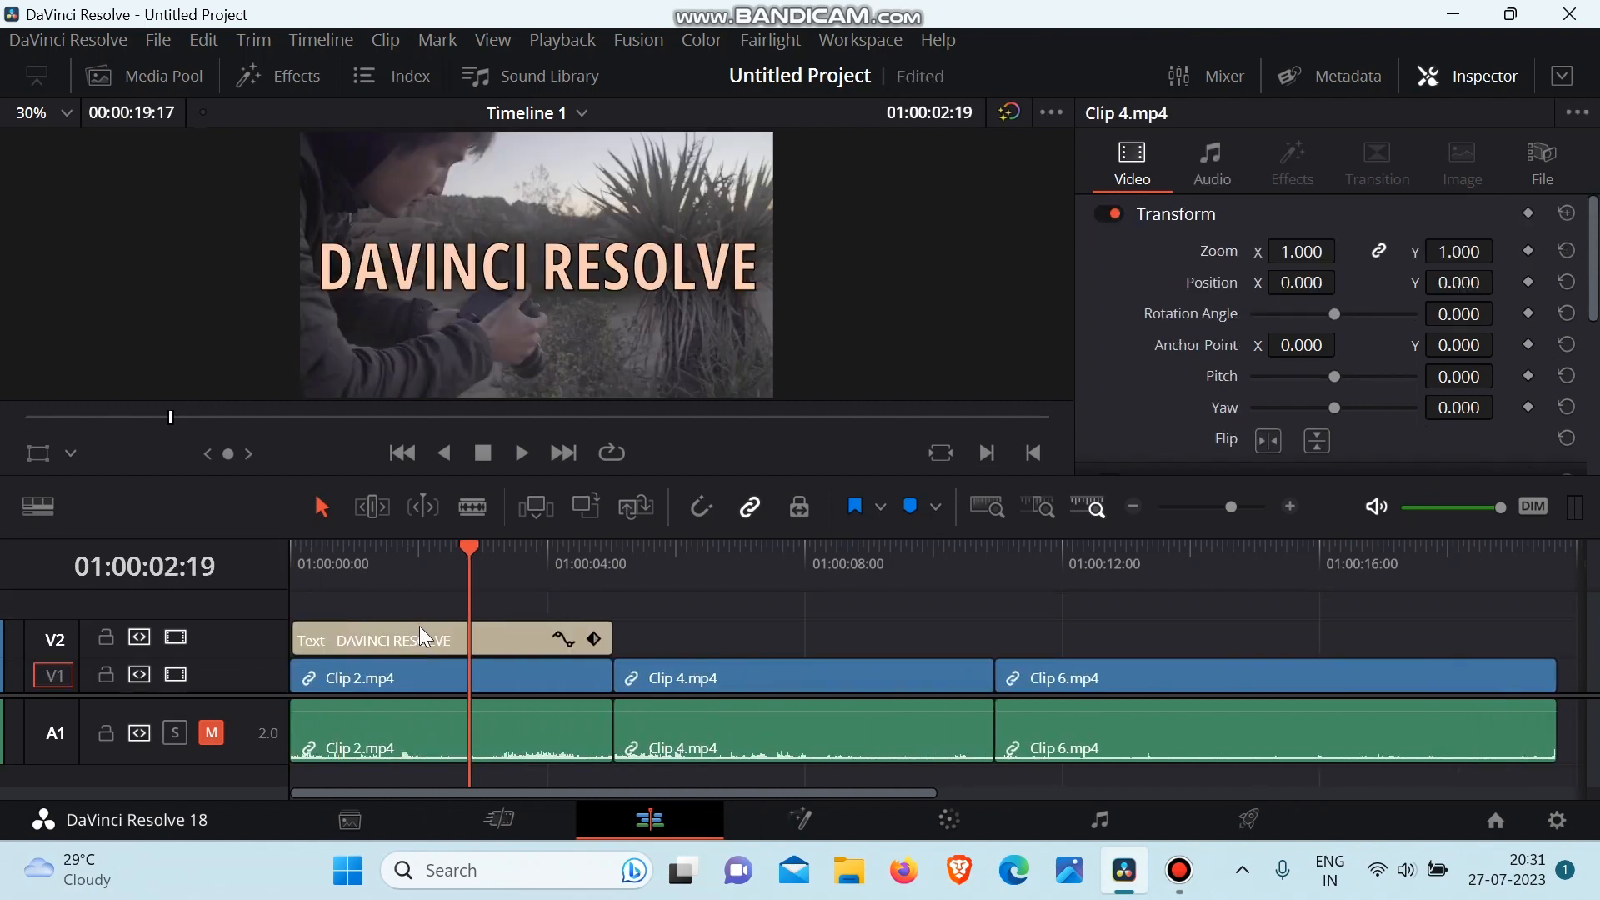
Step: Try moving the title clip far beyond the last clip on V2 and undo the move
{"action": "left_click_drag", "start_coordinate": [422, 628], "coordinate": [1084, 641]}
{"action": "key", "text": "Delete"}
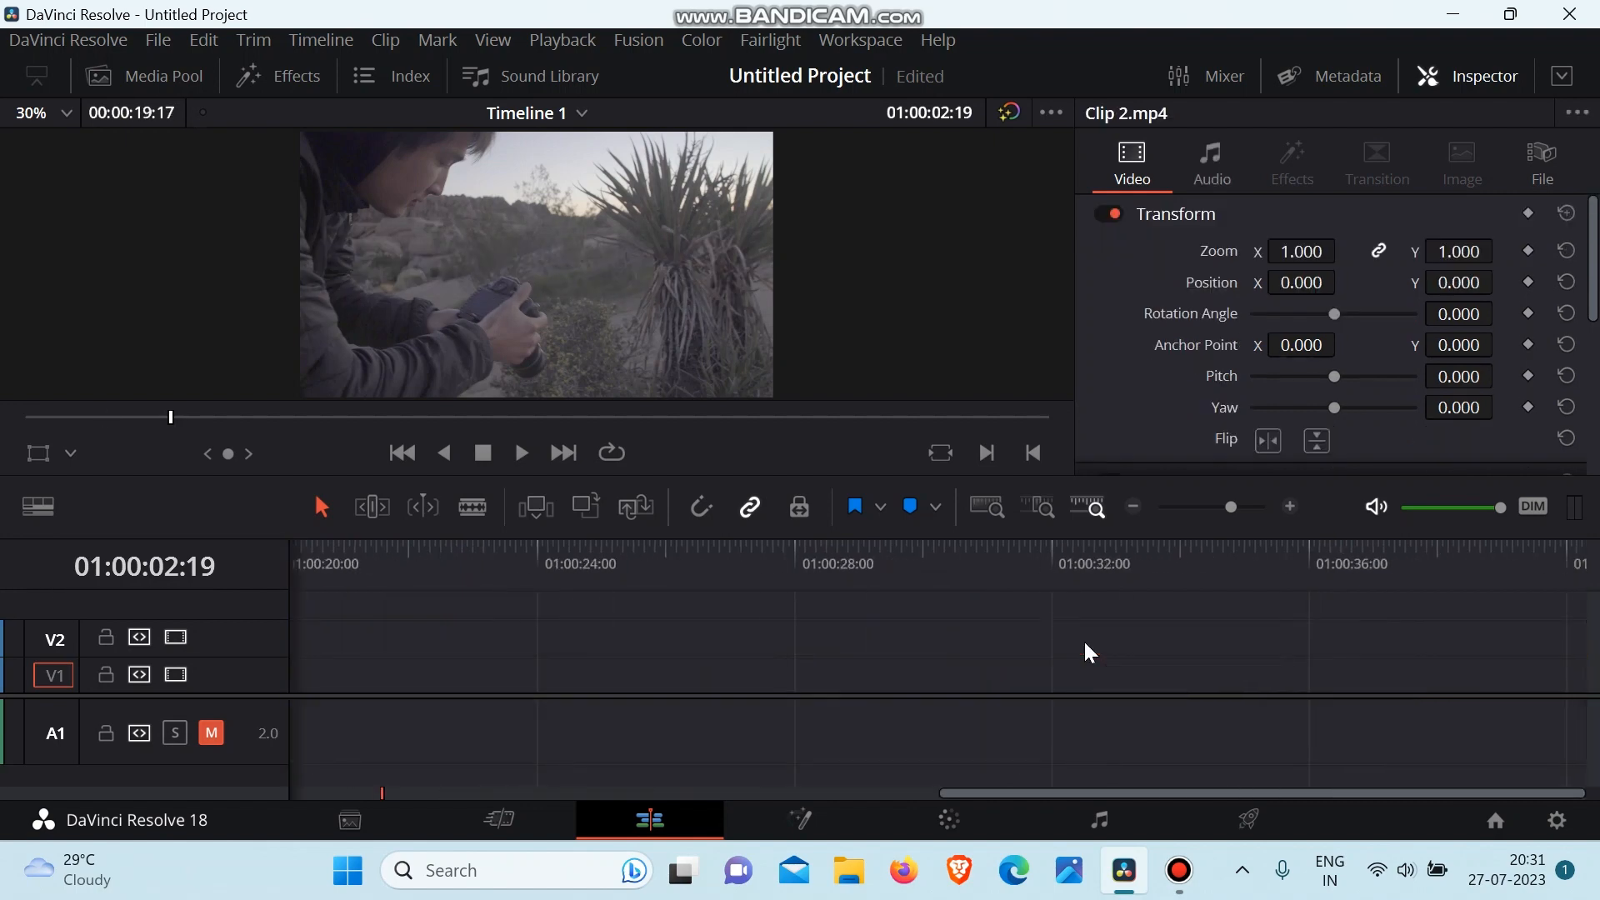
{"action": "left_click_drag", "start_coordinate": [391, 565], "coordinate": [292, 567]}
{"action": "left_click", "coordinate": [306, 567]}
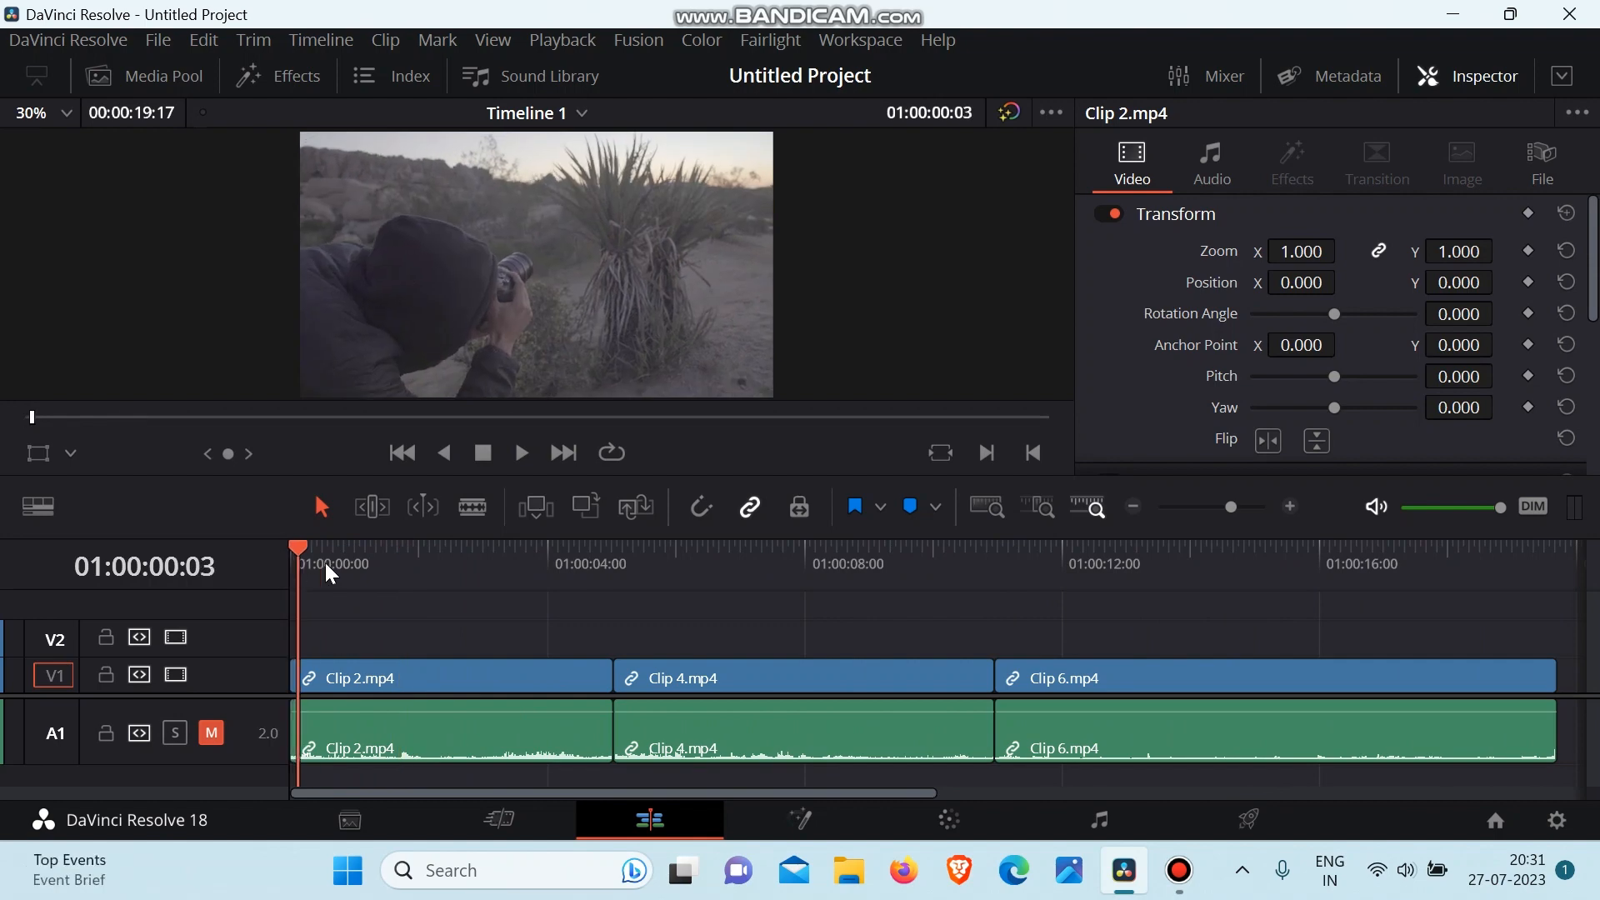
{"action": "left_click", "coordinate": [315, 598]}
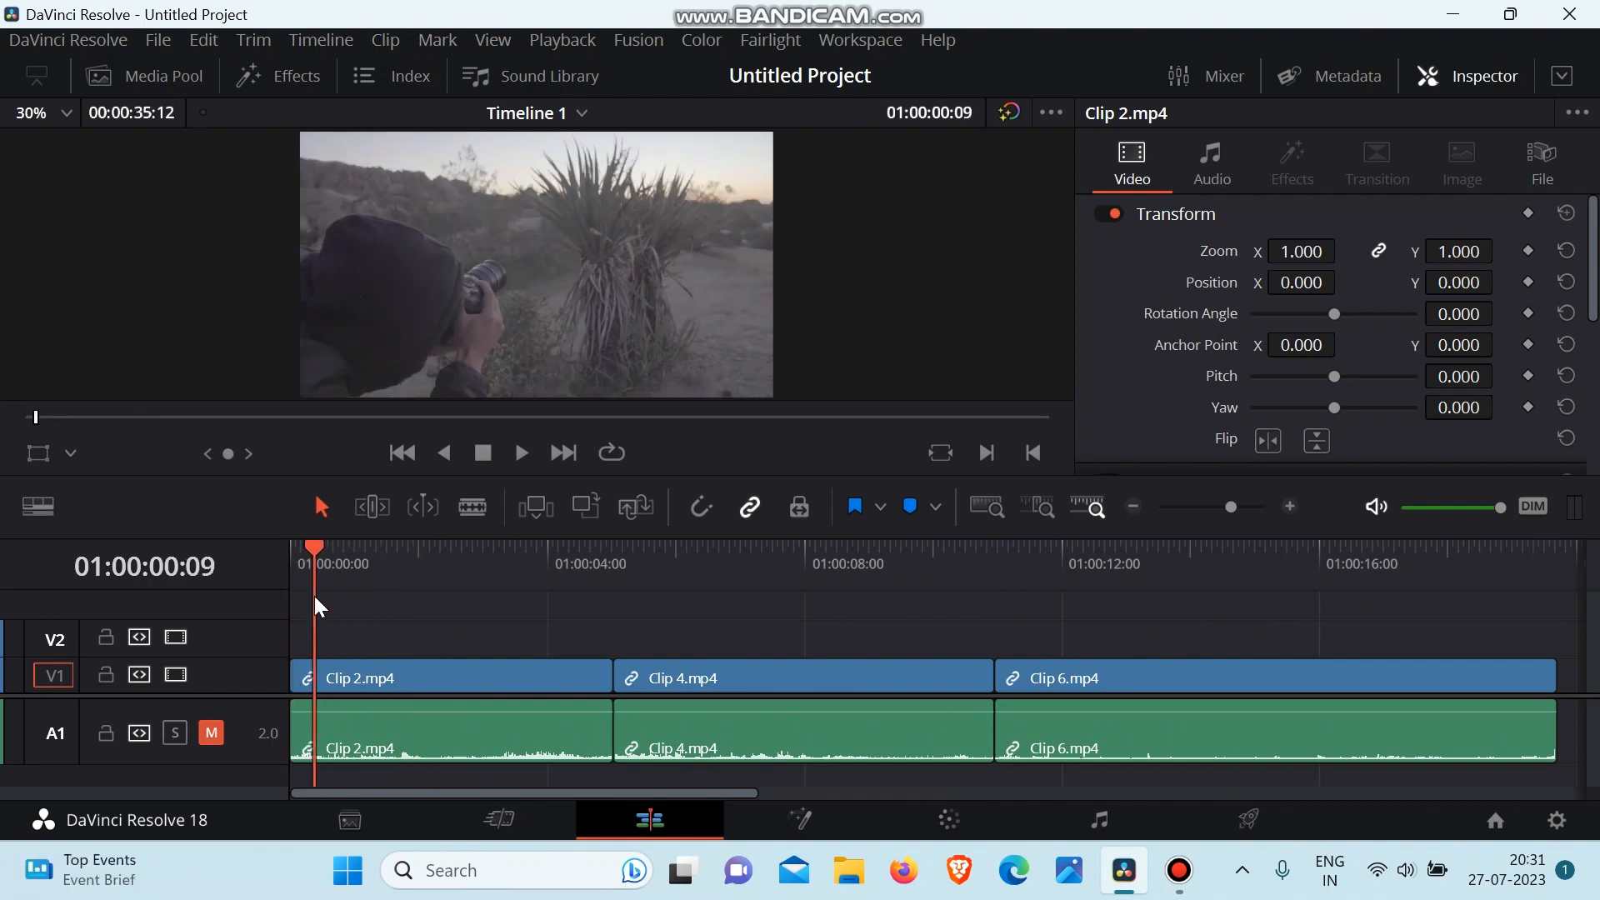
{"action": "key", "text": "ctrl+z"}
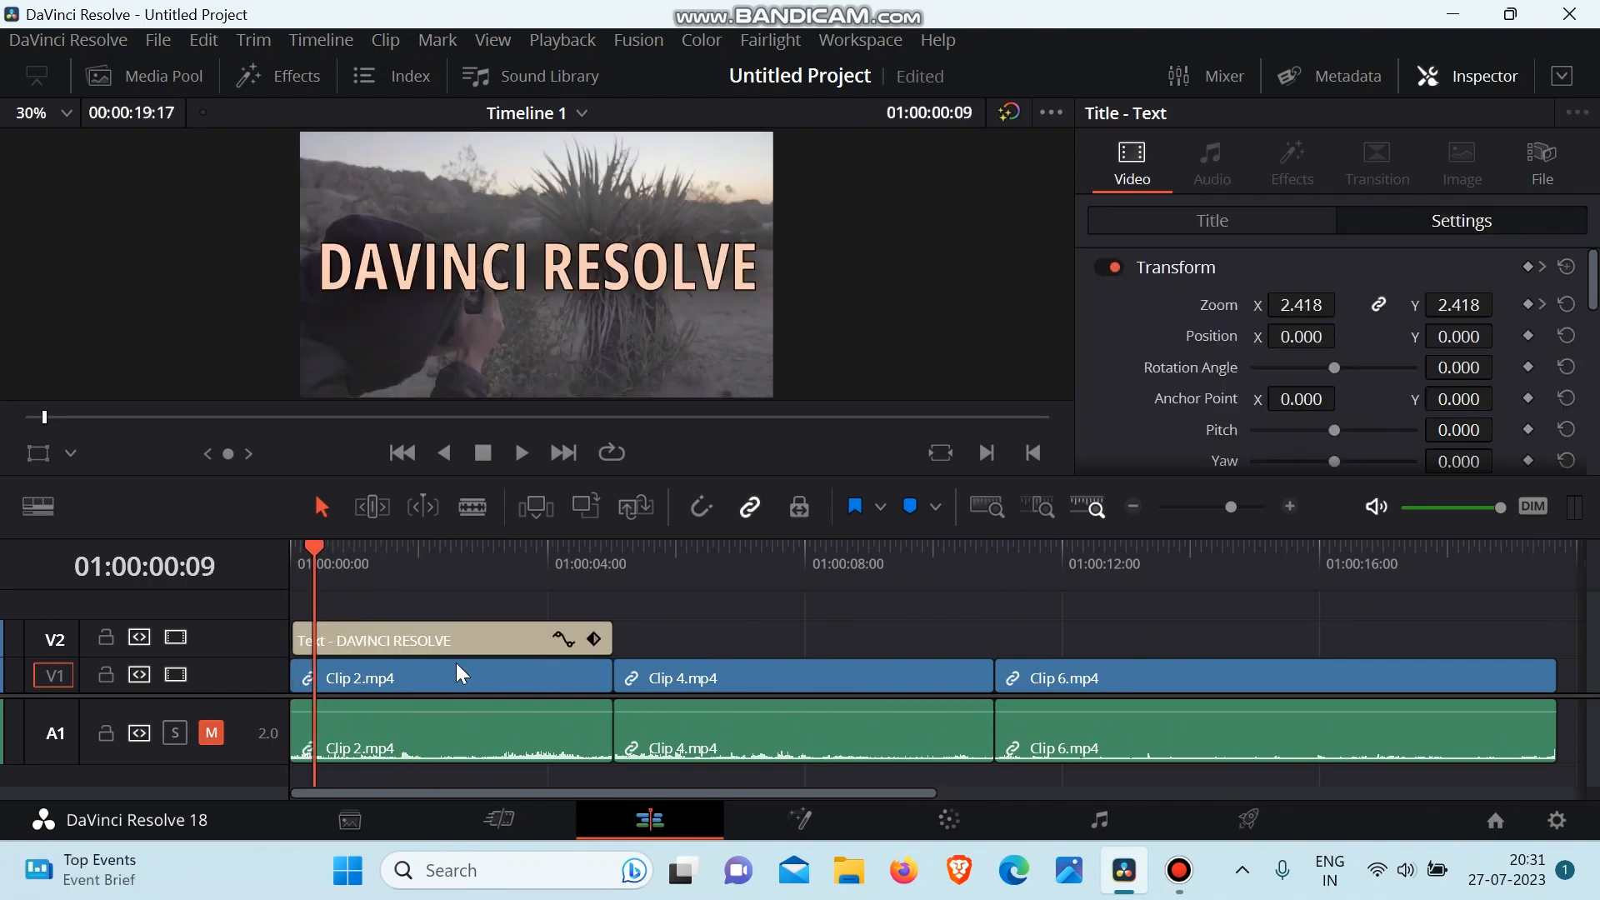
Step: Reset the DAVINCI RESOLVE title's zoom to its default, clearing its zoom keyframes
{"action": "left_click", "coordinate": [432, 627]}
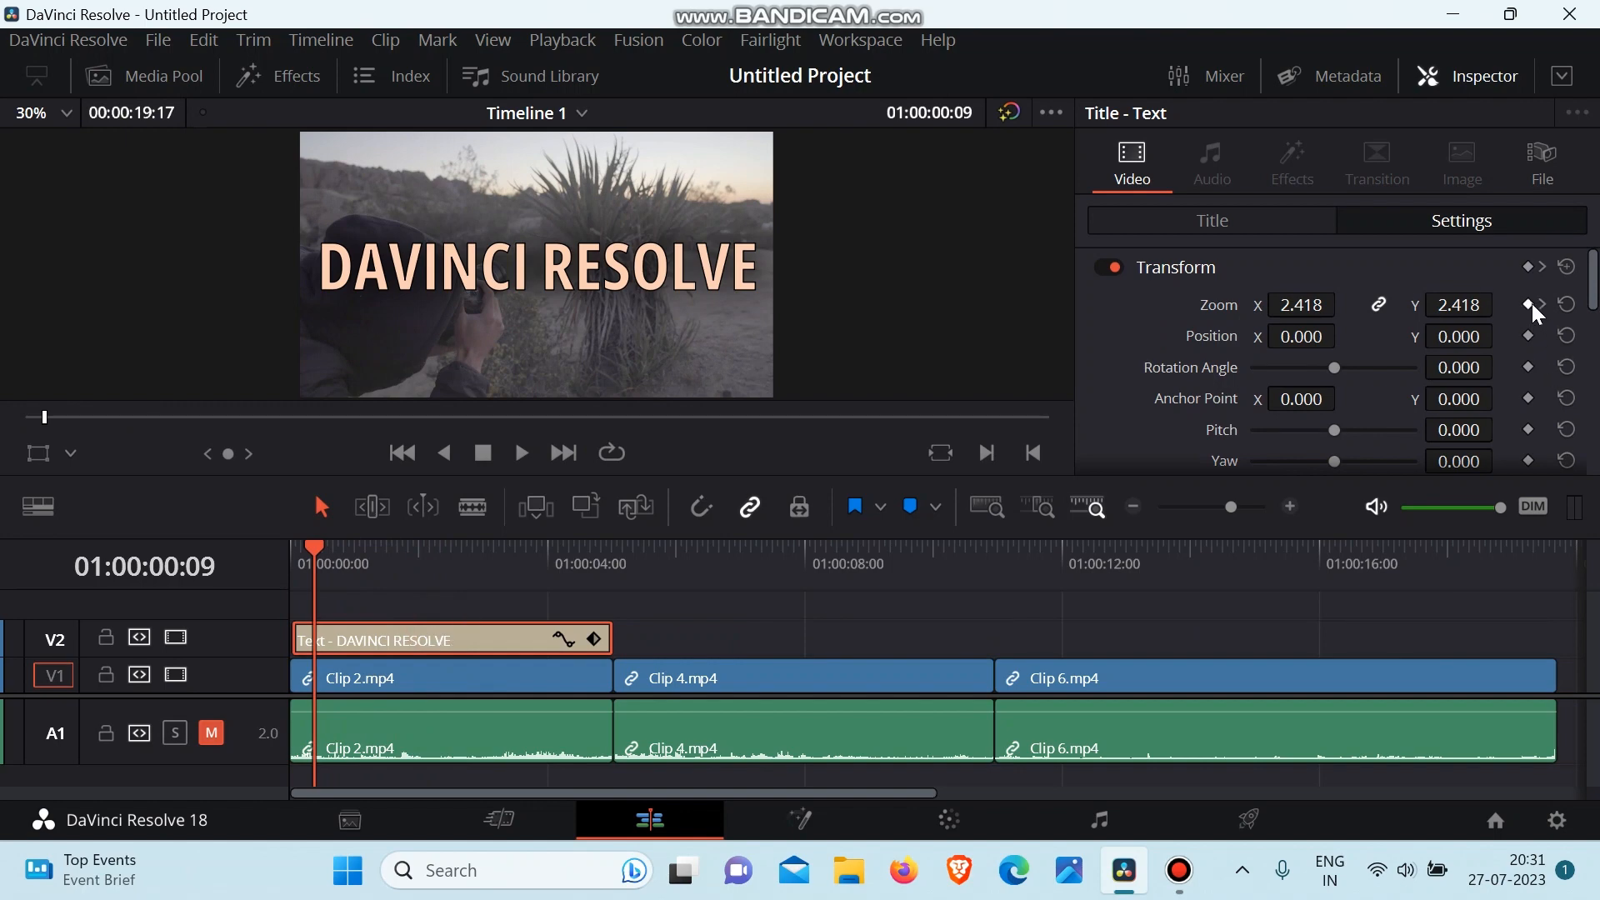
{"action": "right_click", "coordinate": [1441, 325]}
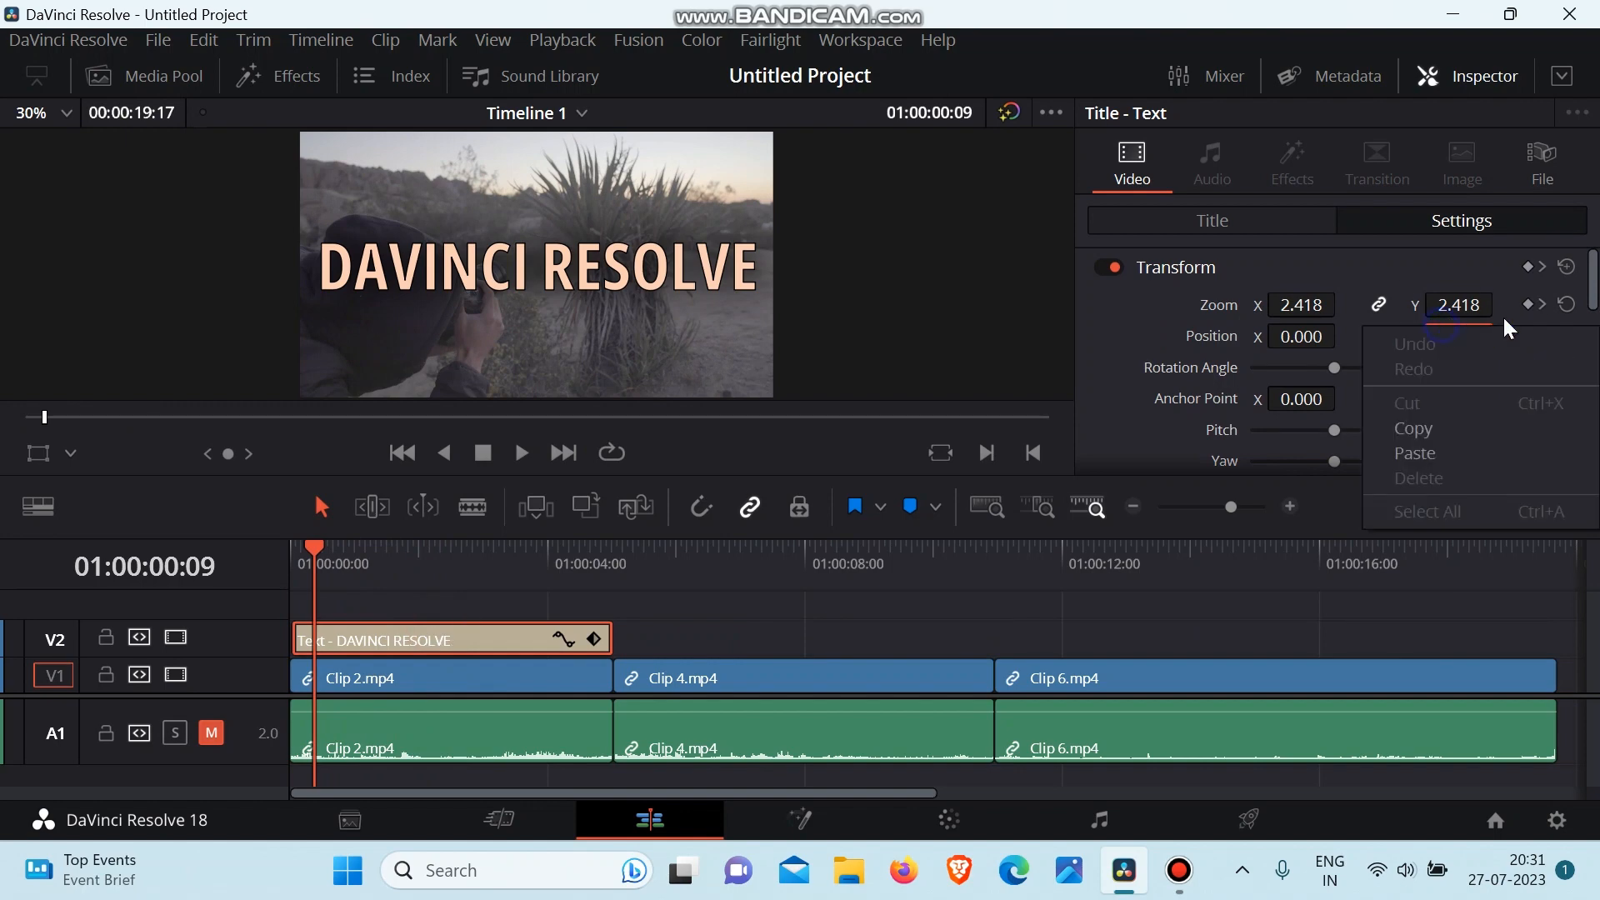
{"action": "left_click", "coordinate": [1567, 305]}
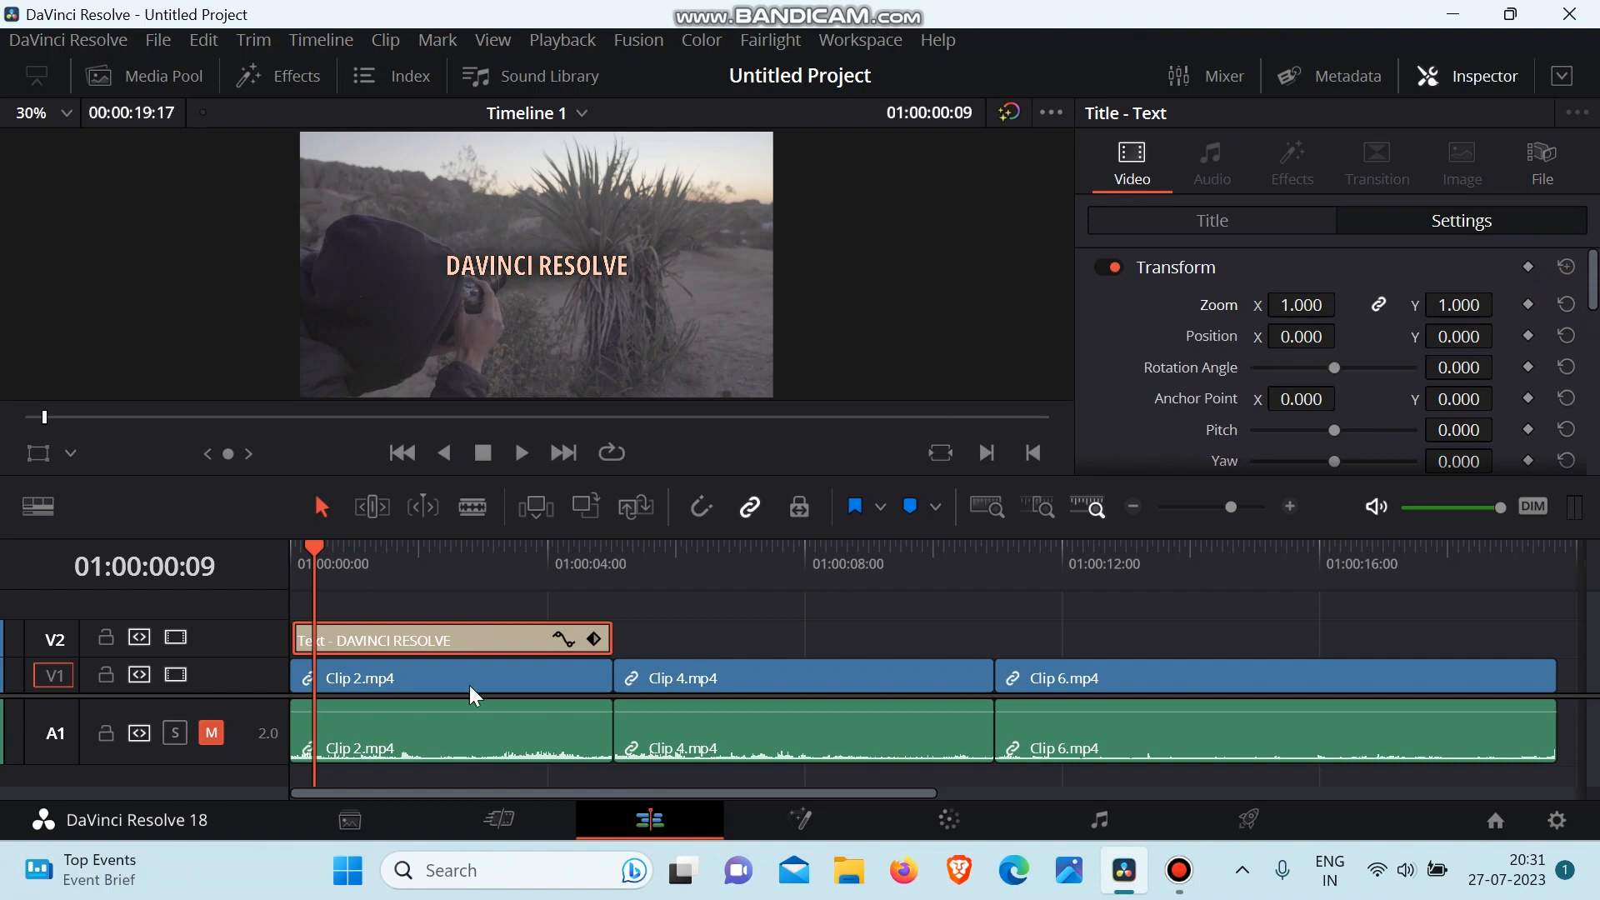
Step: Scrub through the title into Clip 4 and back to the timeline start to check the title's size
{"action": "left_click_drag", "start_coordinate": [344, 552], "coordinate": [403, 597]}
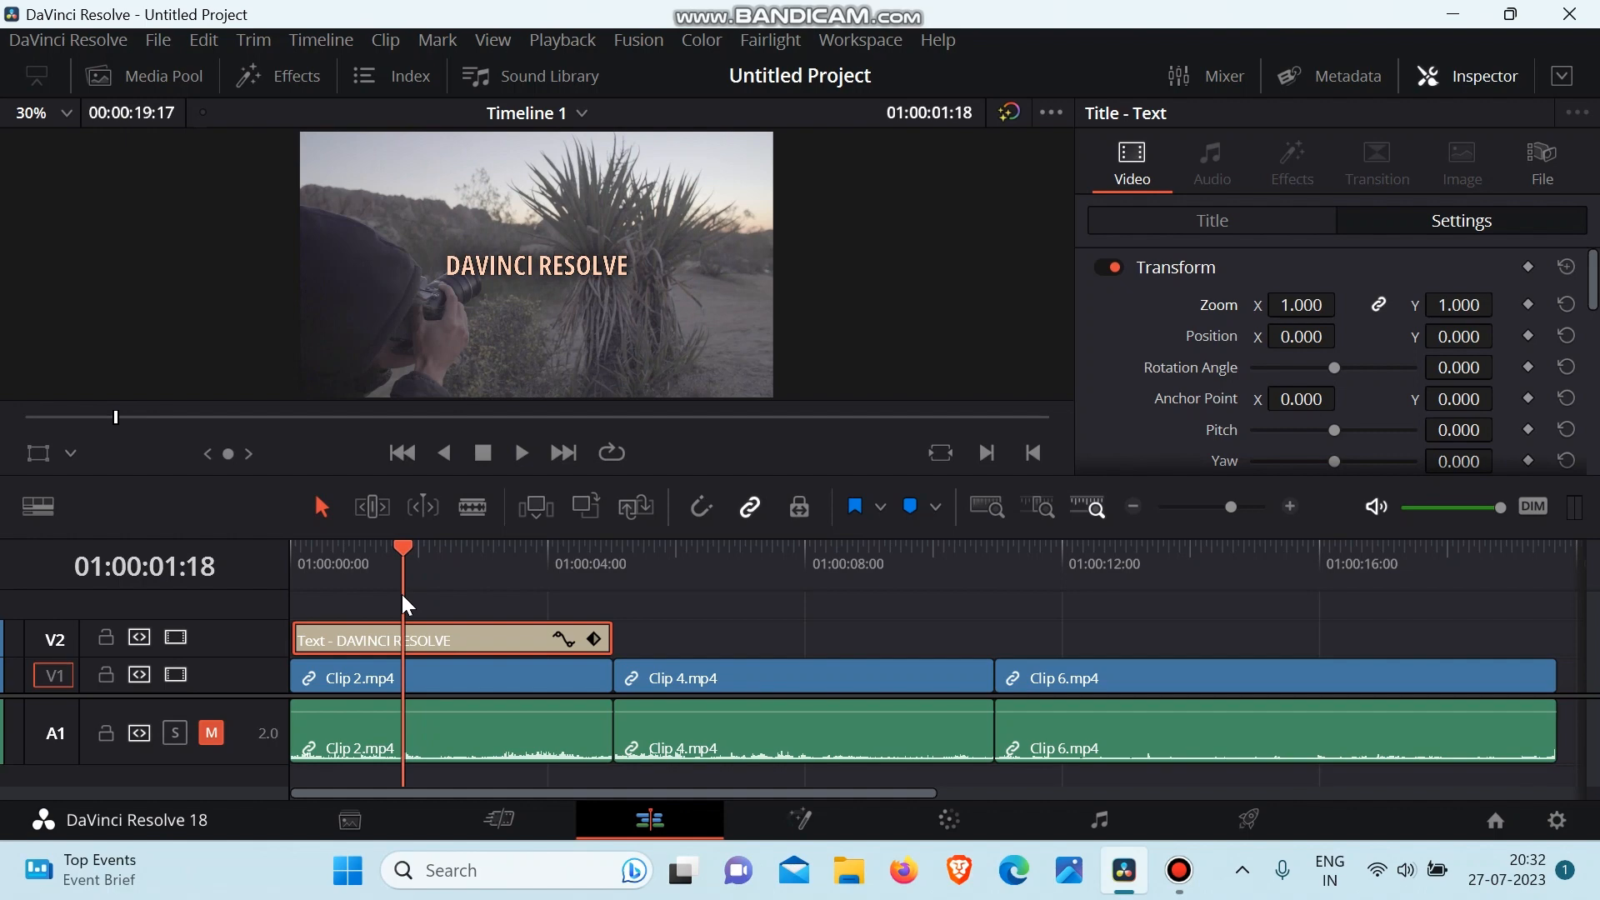
{"action": "left_click_drag", "start_coordinate": [403, 597], "coordinate": [738, 624]}
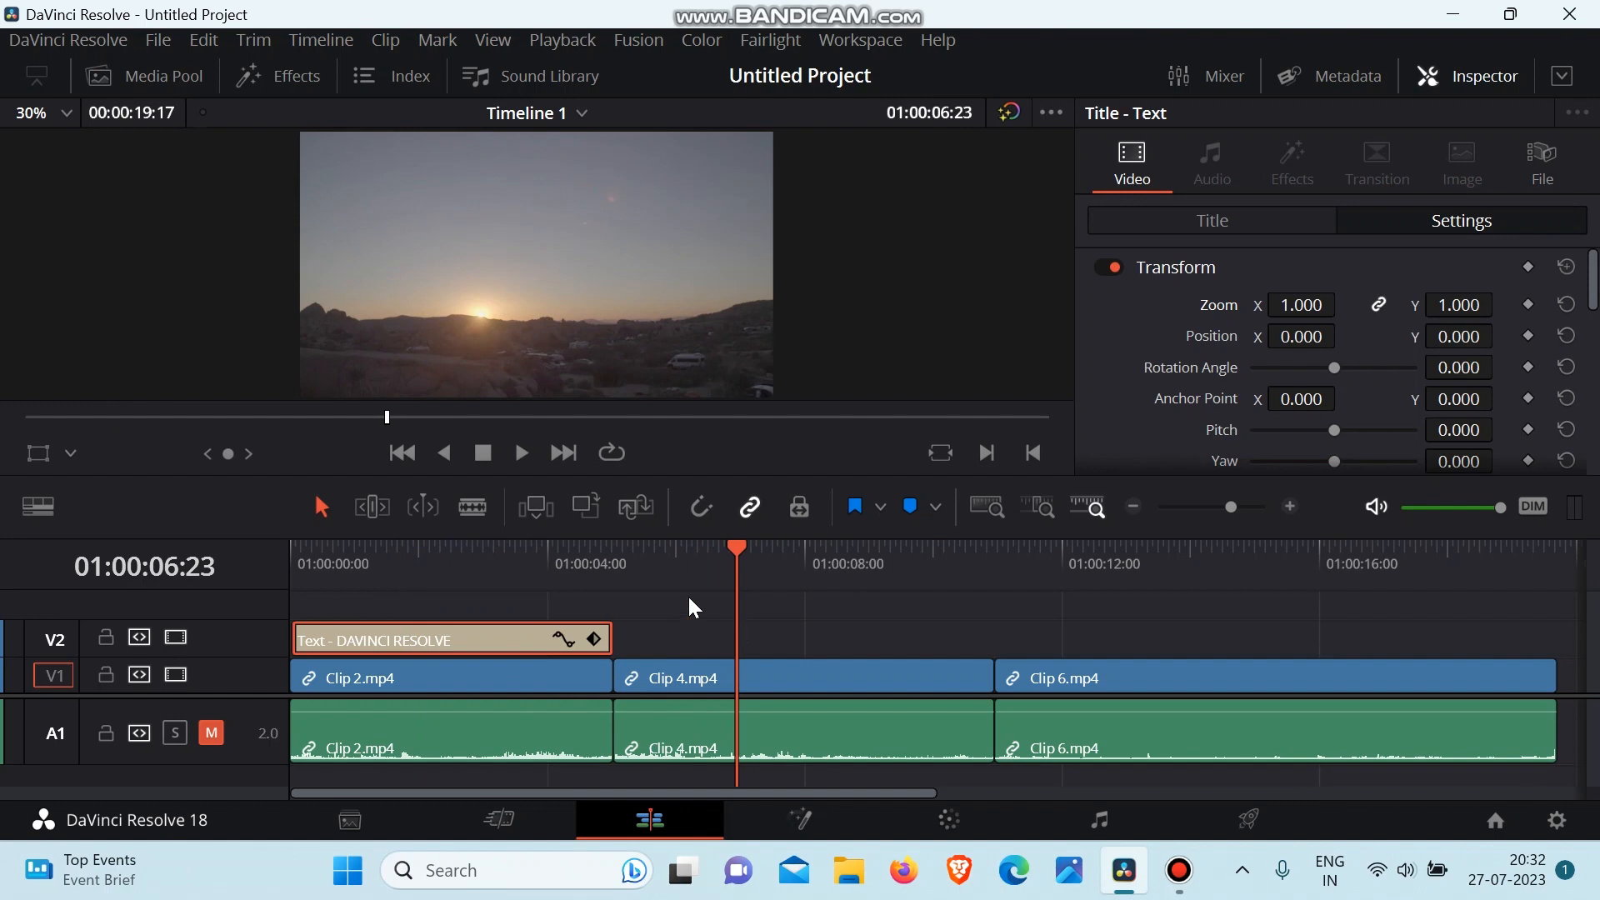
{"action": "left_click_drag", "start_coordinate": [516, 564], "coordinate": [294, 553]}
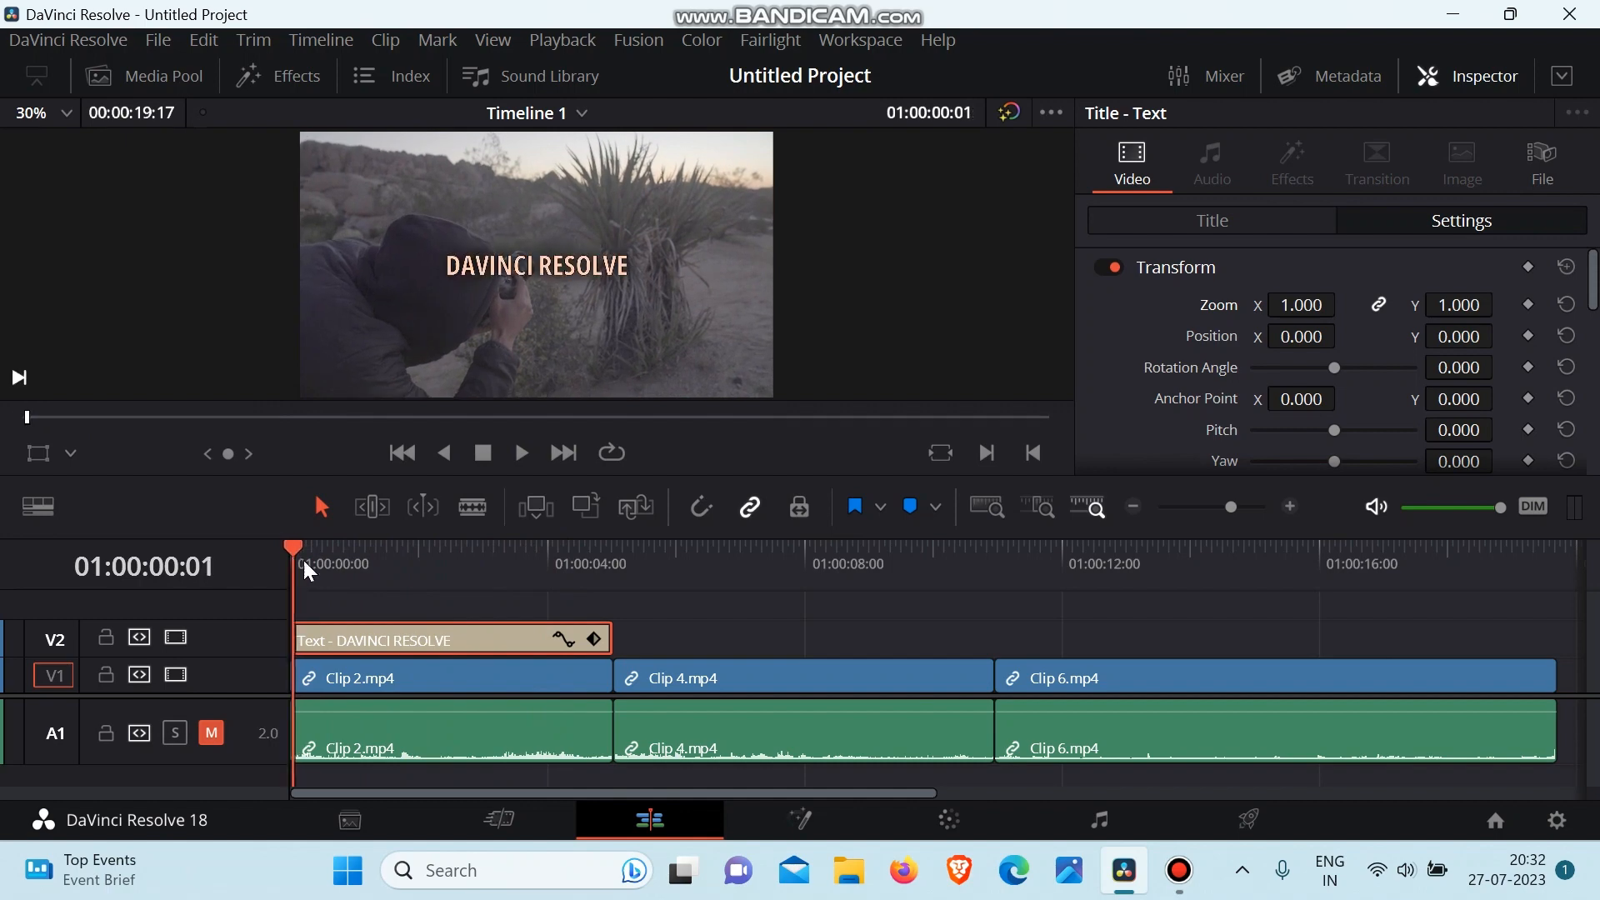
Step: Move the title clip to the very start of the timeline and extend its end to match the end of Clip 2
{"action": "left_click_drag", "start_coordinate": [423, 643], "coordinate": [369, 633]}
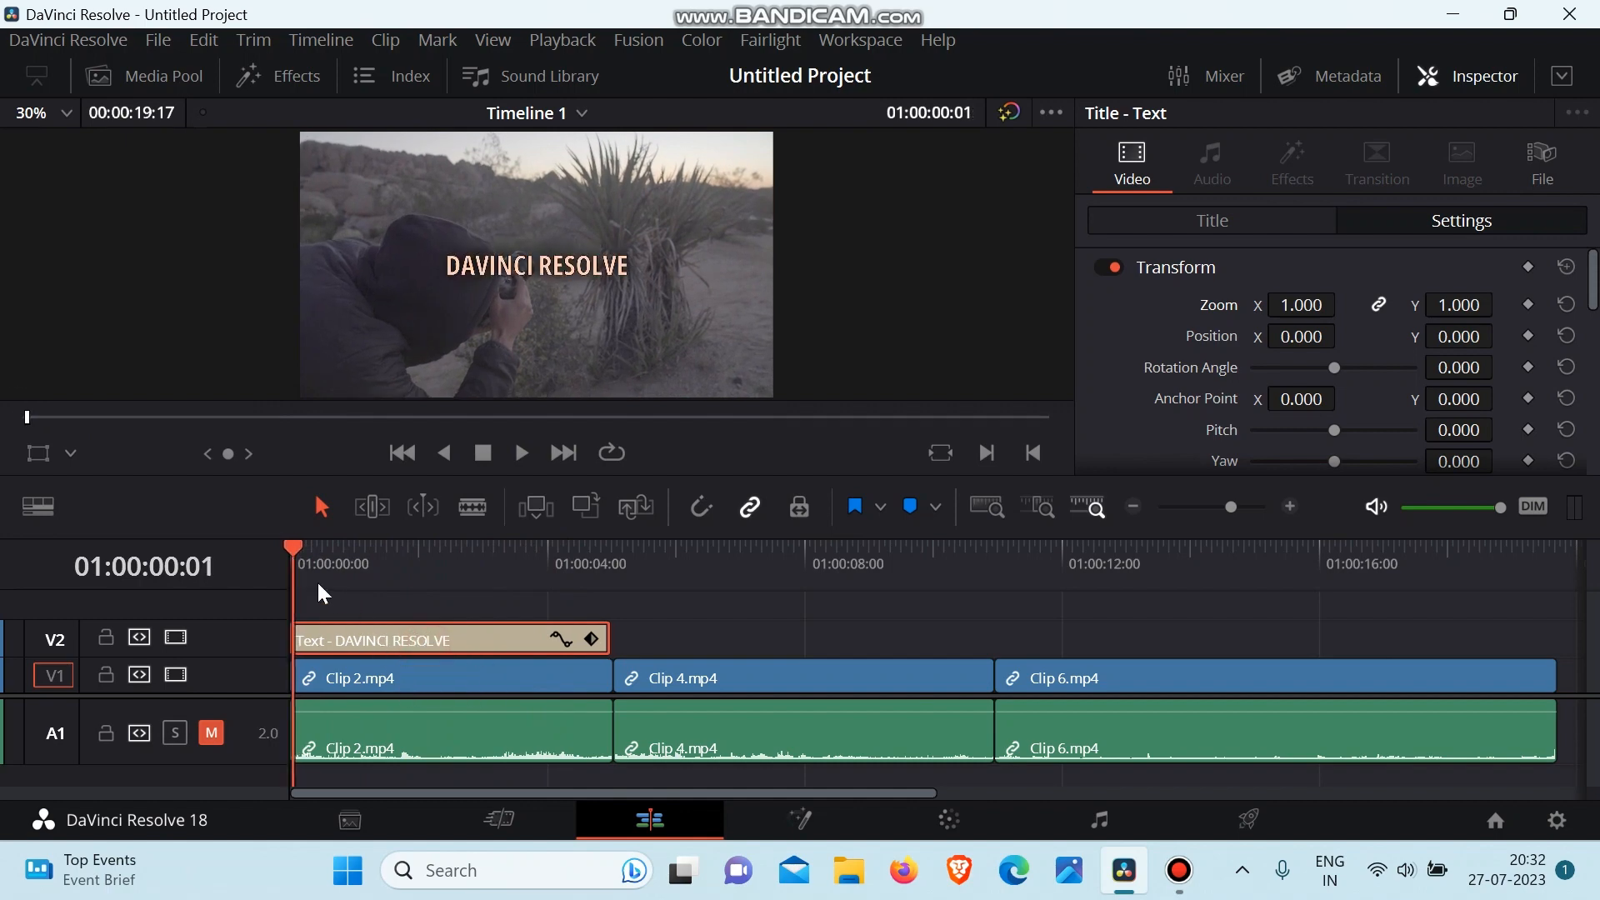
{"action": "left_click", "coordinate": [291, 557]}
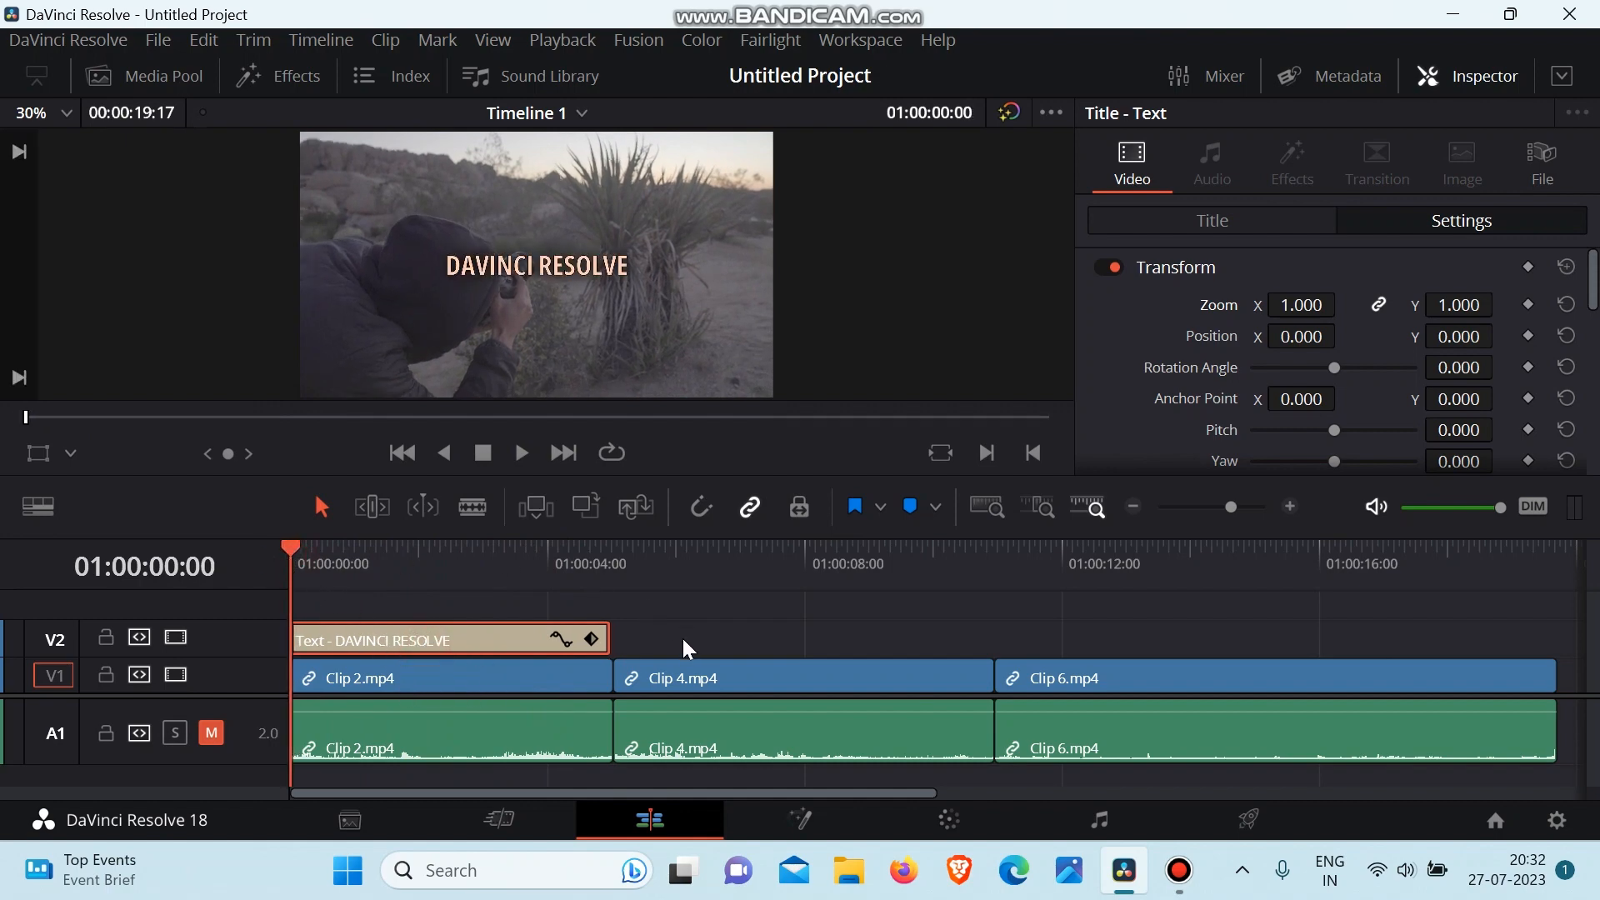
{"action": "left_click_drag", "start_coordinate": [609, 638], "coordinate": [613, 637]}
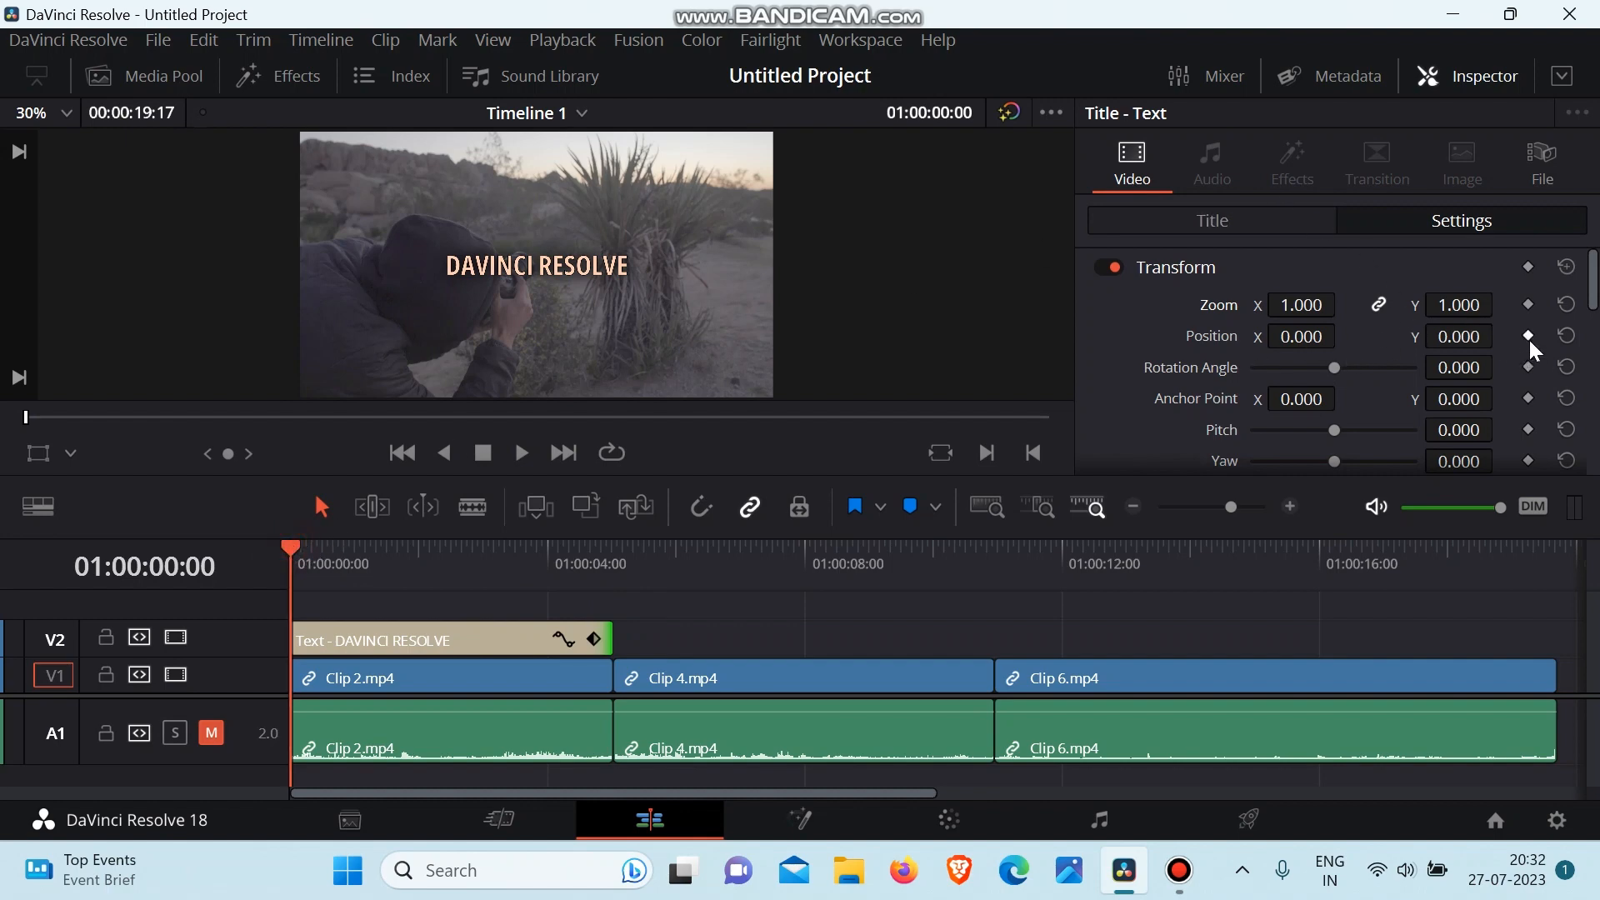
Step: Keyframe the title's Position X at -544 at the timeline start and at 527 at 01:00:04:23
{"action": "left_click_drag", "start_coordinate": [1302, 340], "coordinate": [1343, 337]}
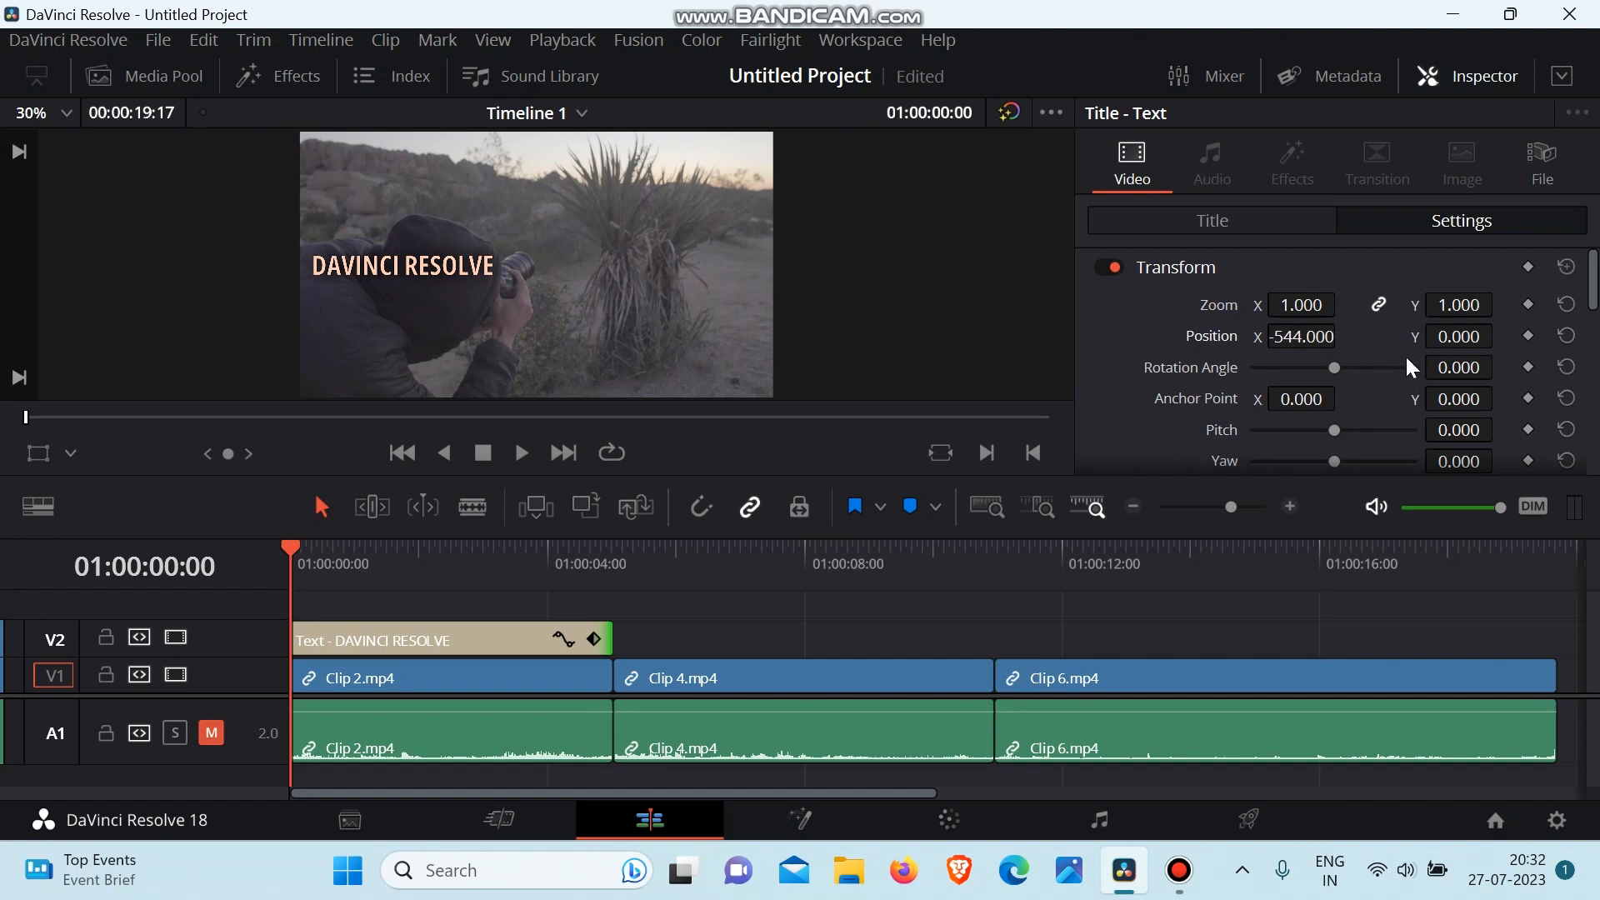
{"action": "left_click", "coordinate": [1528, 337]}
{"action": "left_click_drag", "start_coordinate": [408, 554], "coordinate": [610, 573]}
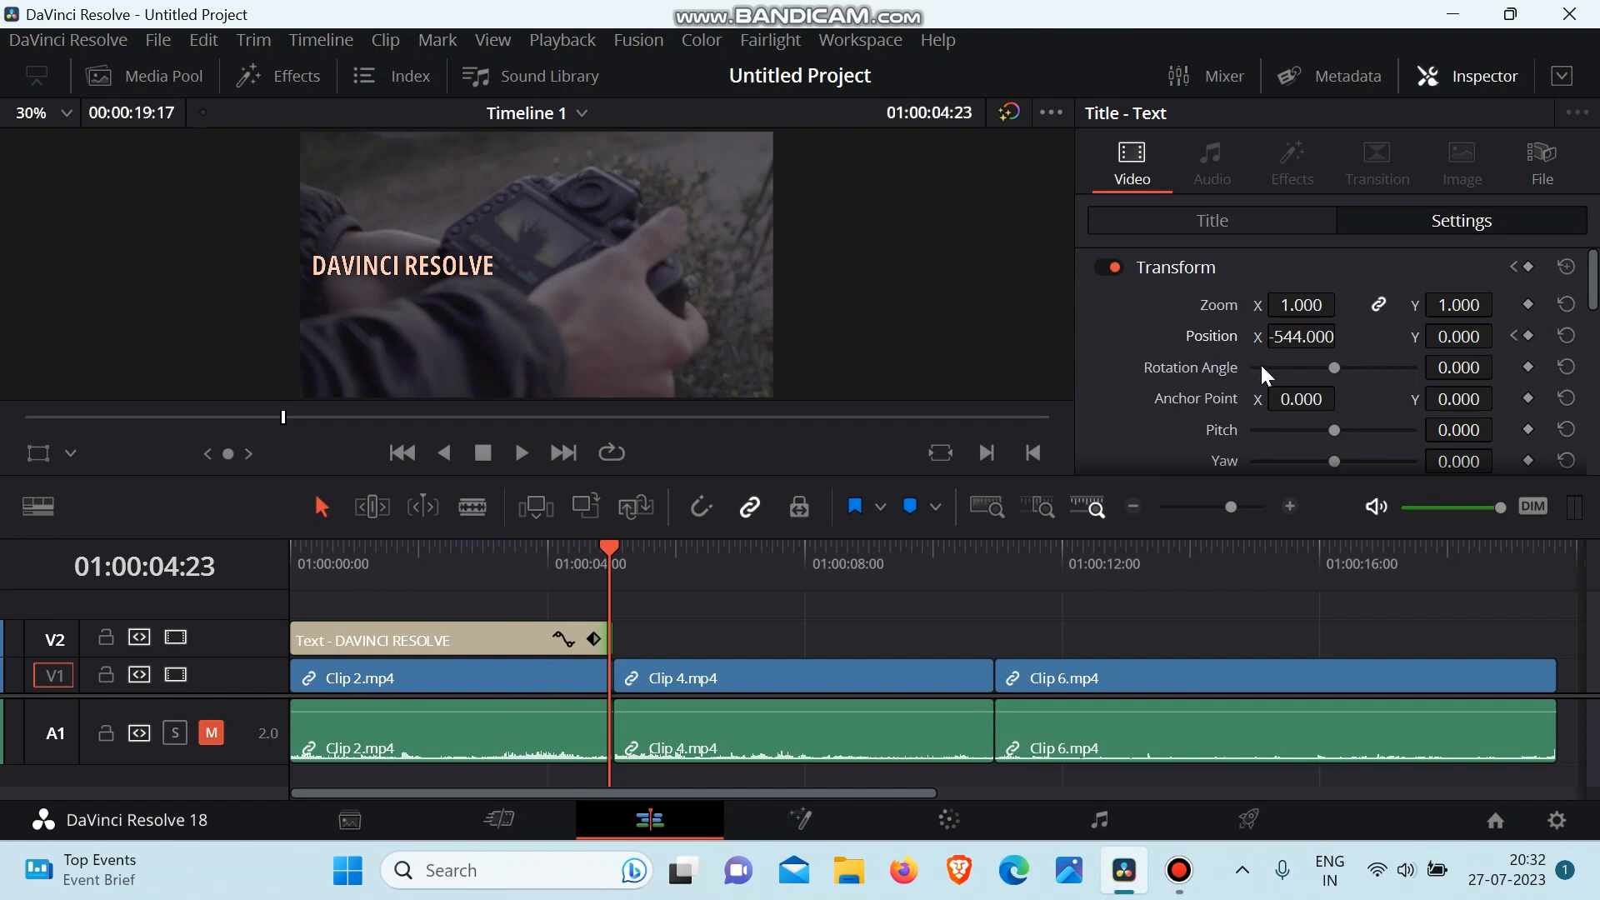
{"action": "left_click", "coordinate": [1294, 339]}
{"action": "mouse_move", "coordinate": [1294, 338]}
{"action": "left_mouse_down"}
{"action": "mouse_move", "coordinate": [1363, 334]}
{"action": "mouse_move", "coordinate": [1294, 338]}
{"action": "left_mouse_up"}
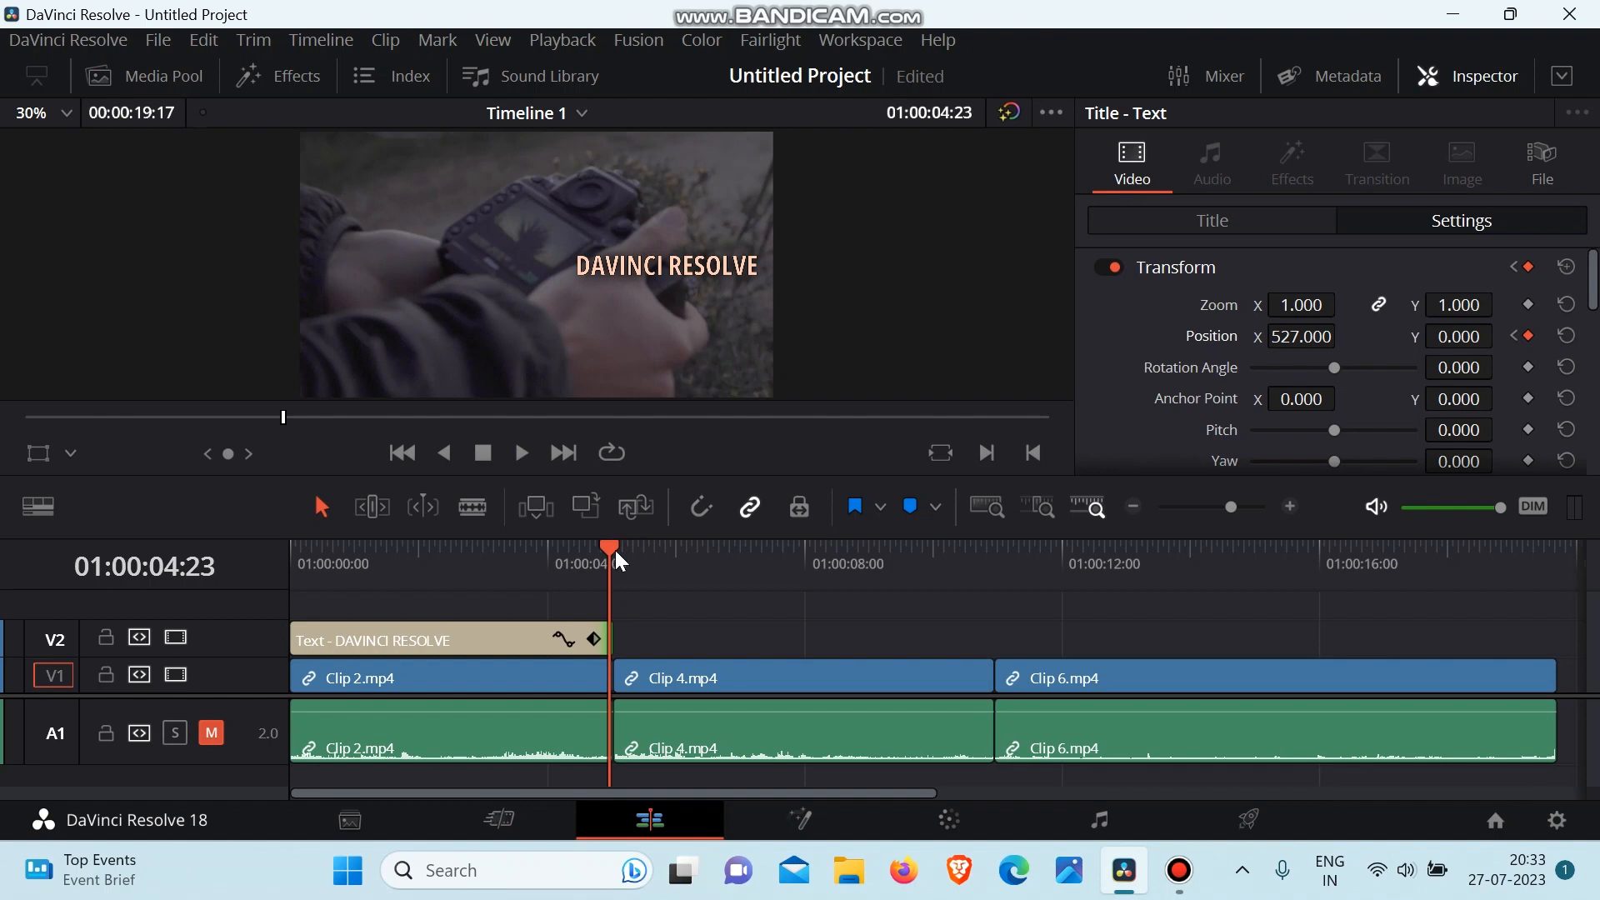
Step: Play the timeline from the start to preview the title's horizontal movement
{"action": "left_click_drag", "start_coordinate": [616, 550], "coordinate": [232, 683]}
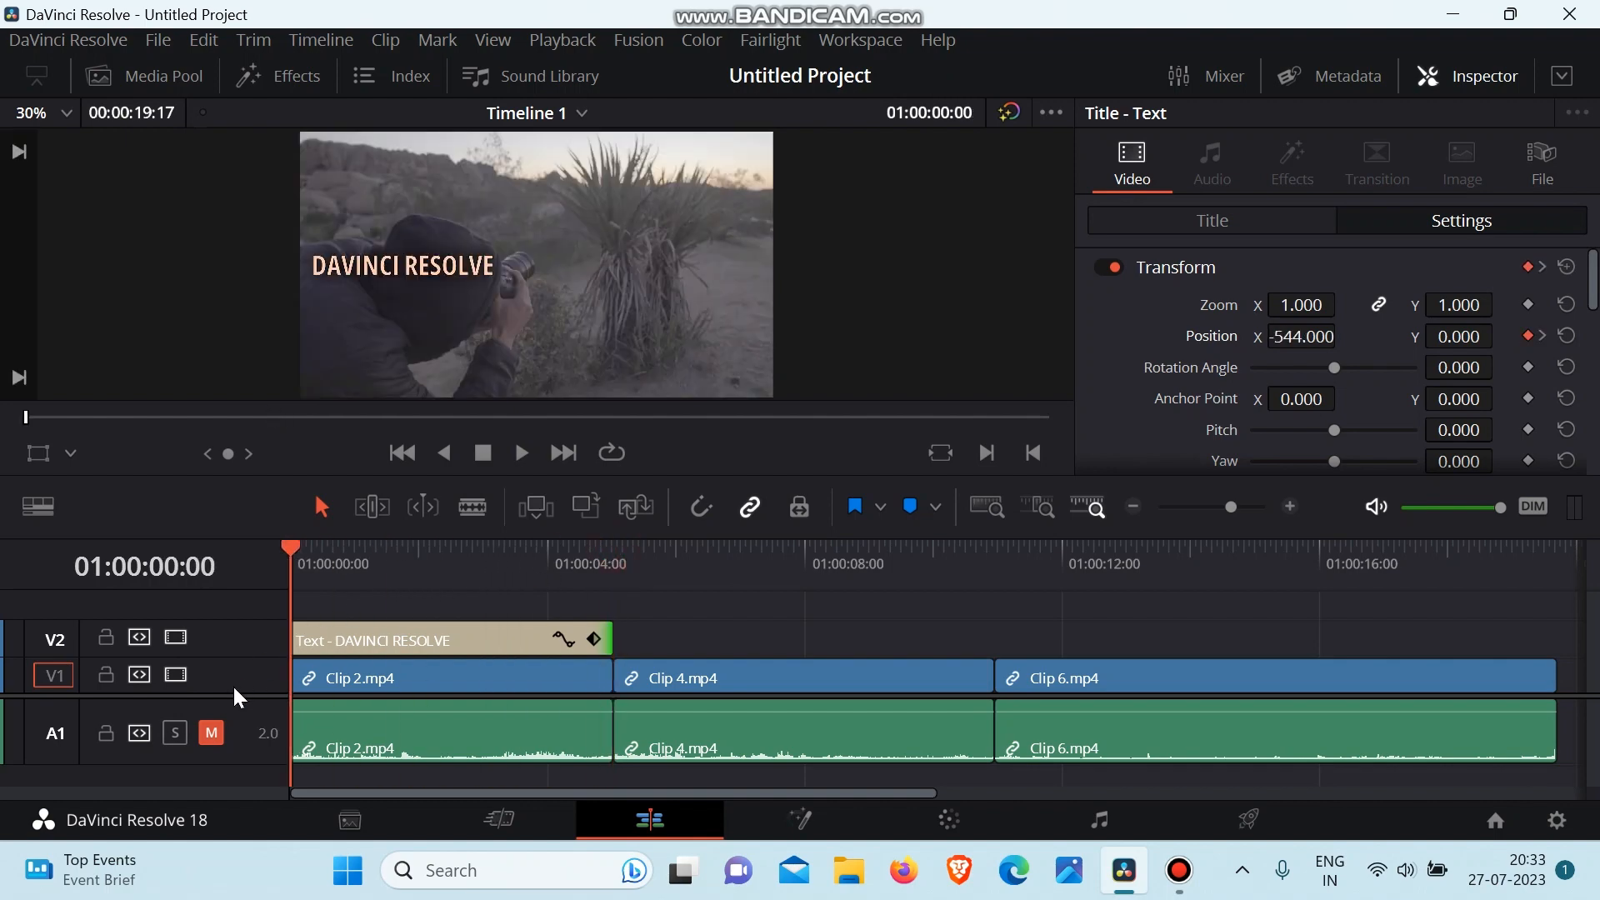
{"action": "key", "text": "space"}
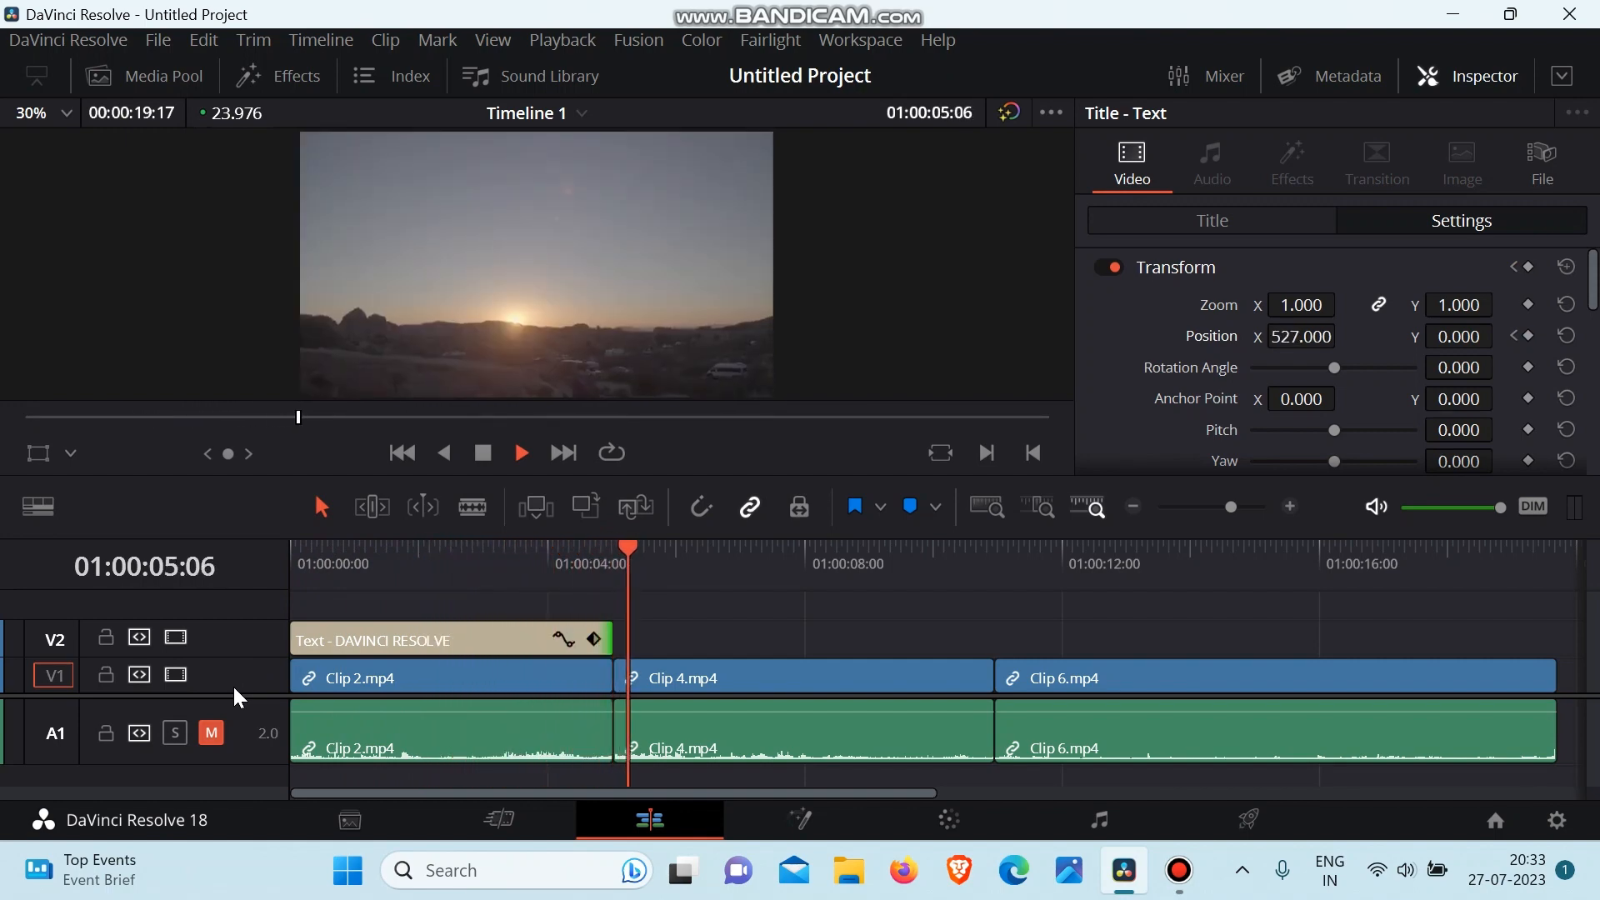
{"action": "key", "text": "space"}
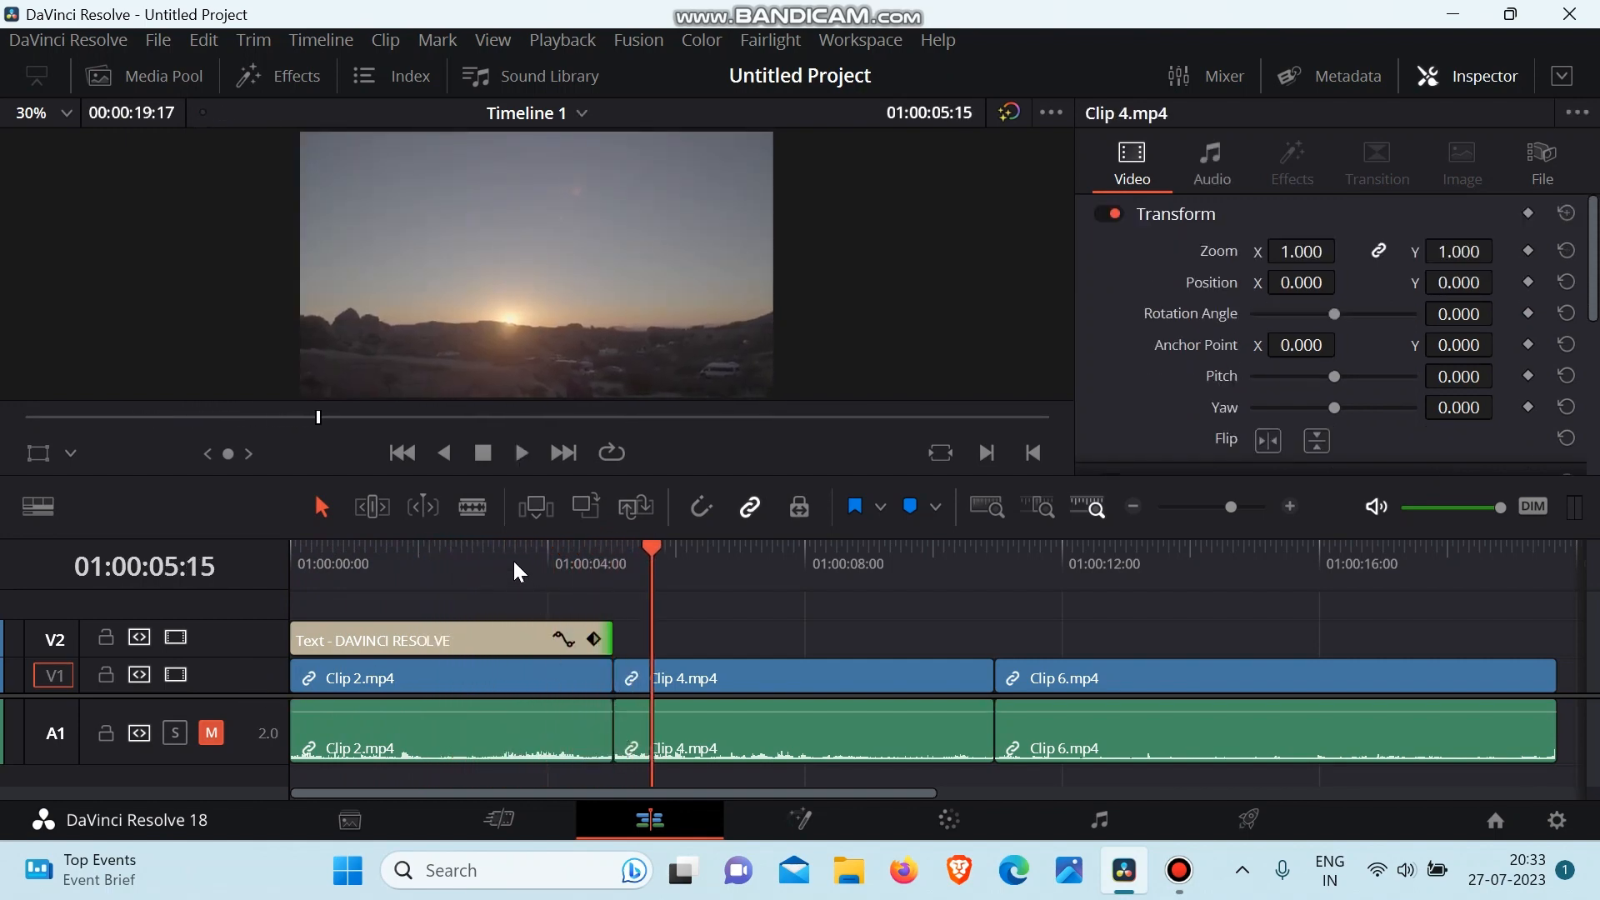
Step: Keyframe the title's zoom at 1.000 at the timeline start and at 1.620 at 01:00:04:22
{"action": "left_click_drag", "start_coordinate": [515, 563], "coordinate": [269, 697]}
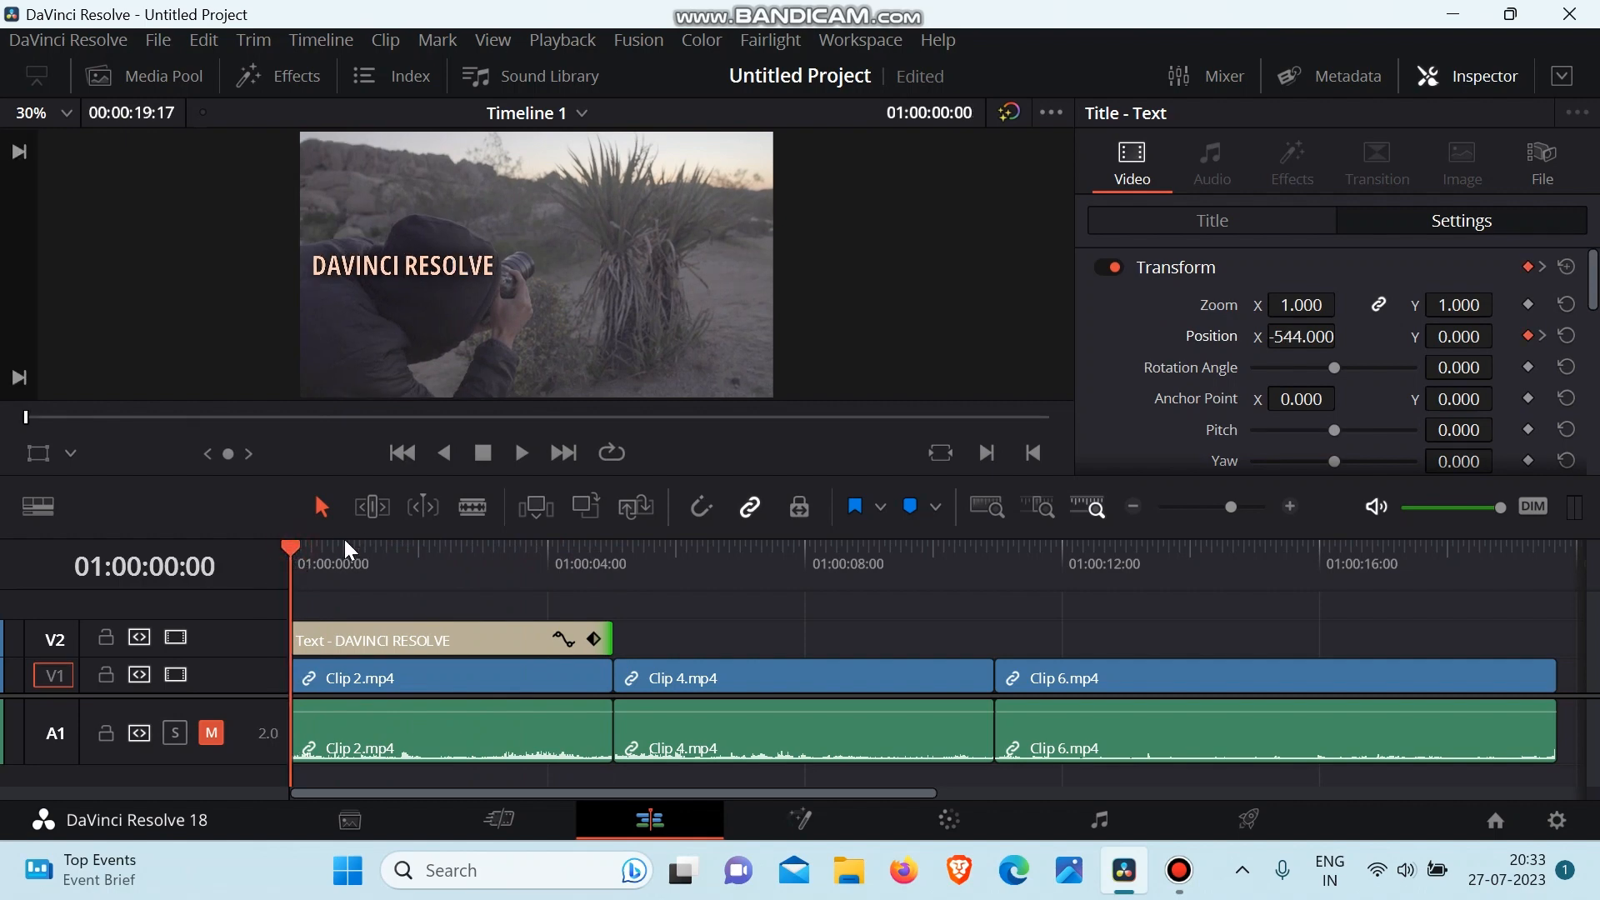
{"action": "left_click", "coordinate": [1529, 304]}
{"action": "left_click_drag", "start_coordinate": [288, 545], "coordinate": [607, 543]}
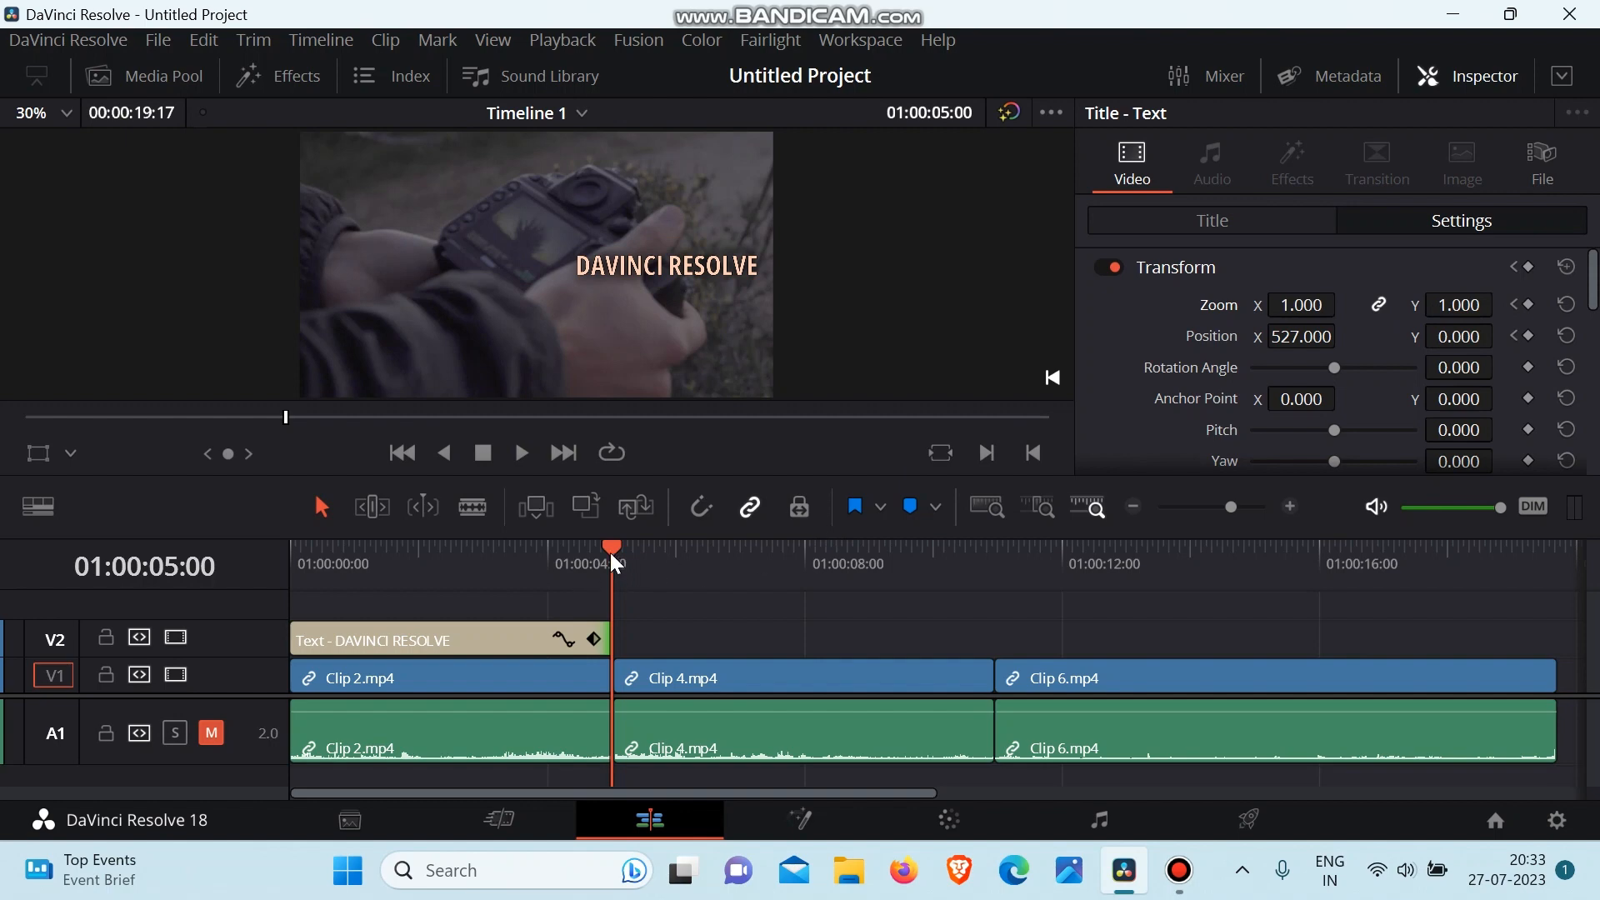
{"action": "left_click_drag", "start_coordinate": [610, 553], "coordinate": [606, 552]}
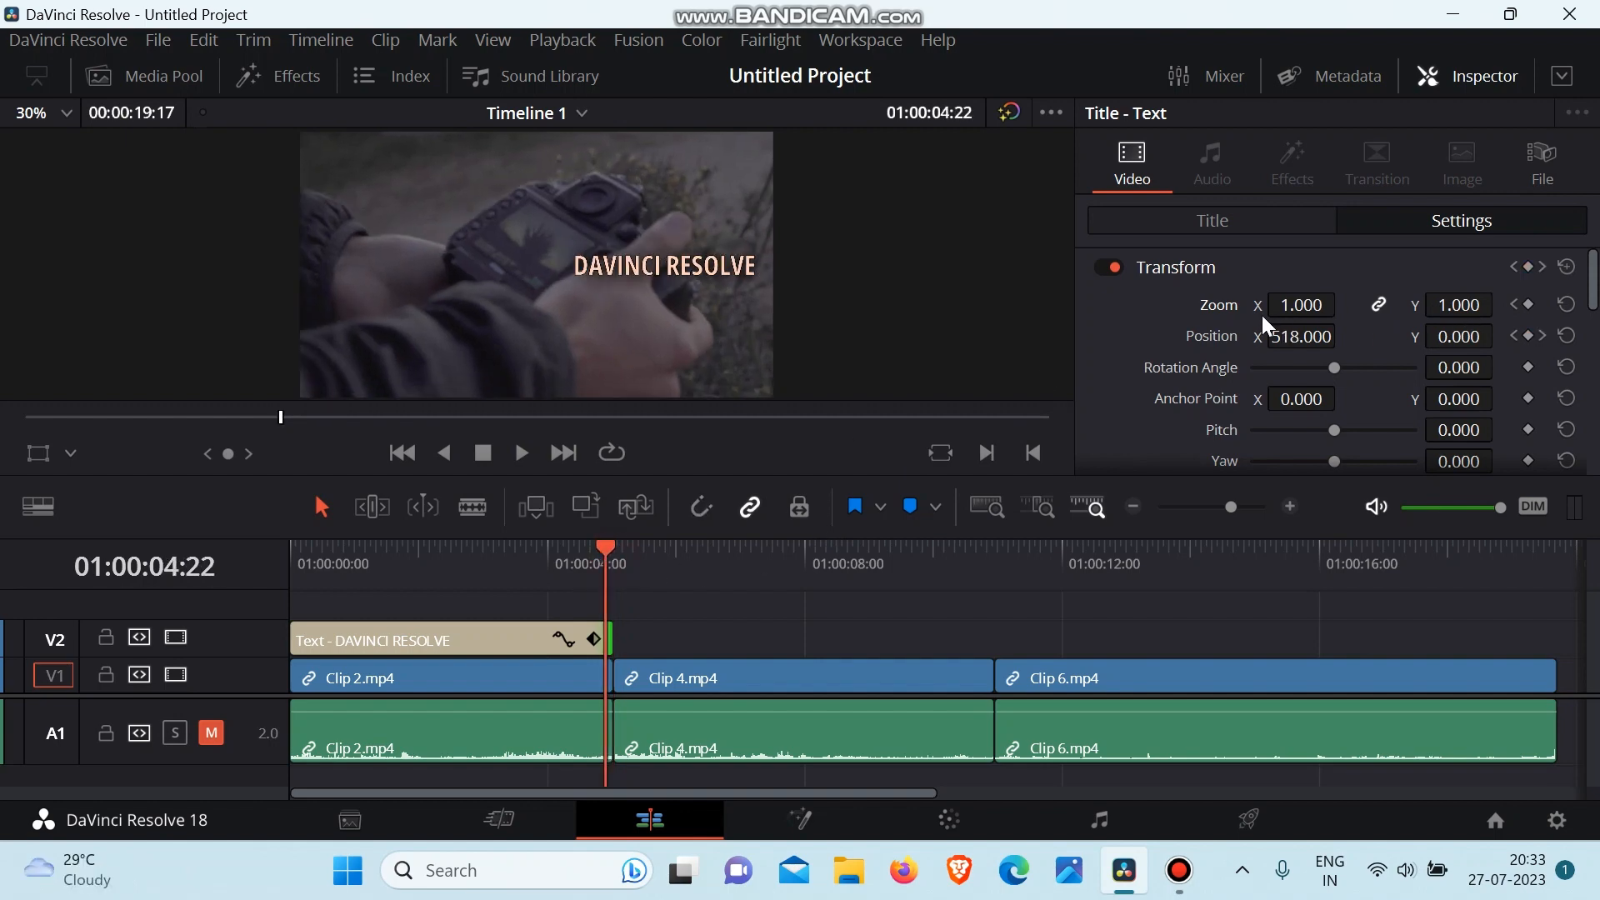
{"action": "mouse_move", "coordinate": [1284, 305]}
{"action": "left_mouse_down"}
{"action": "mouse_move", "coordinate": [1344, 304]}
{"action": "mouse_move", "coordinate": [1280, 305]}
{"action": "left_mouse_up"}
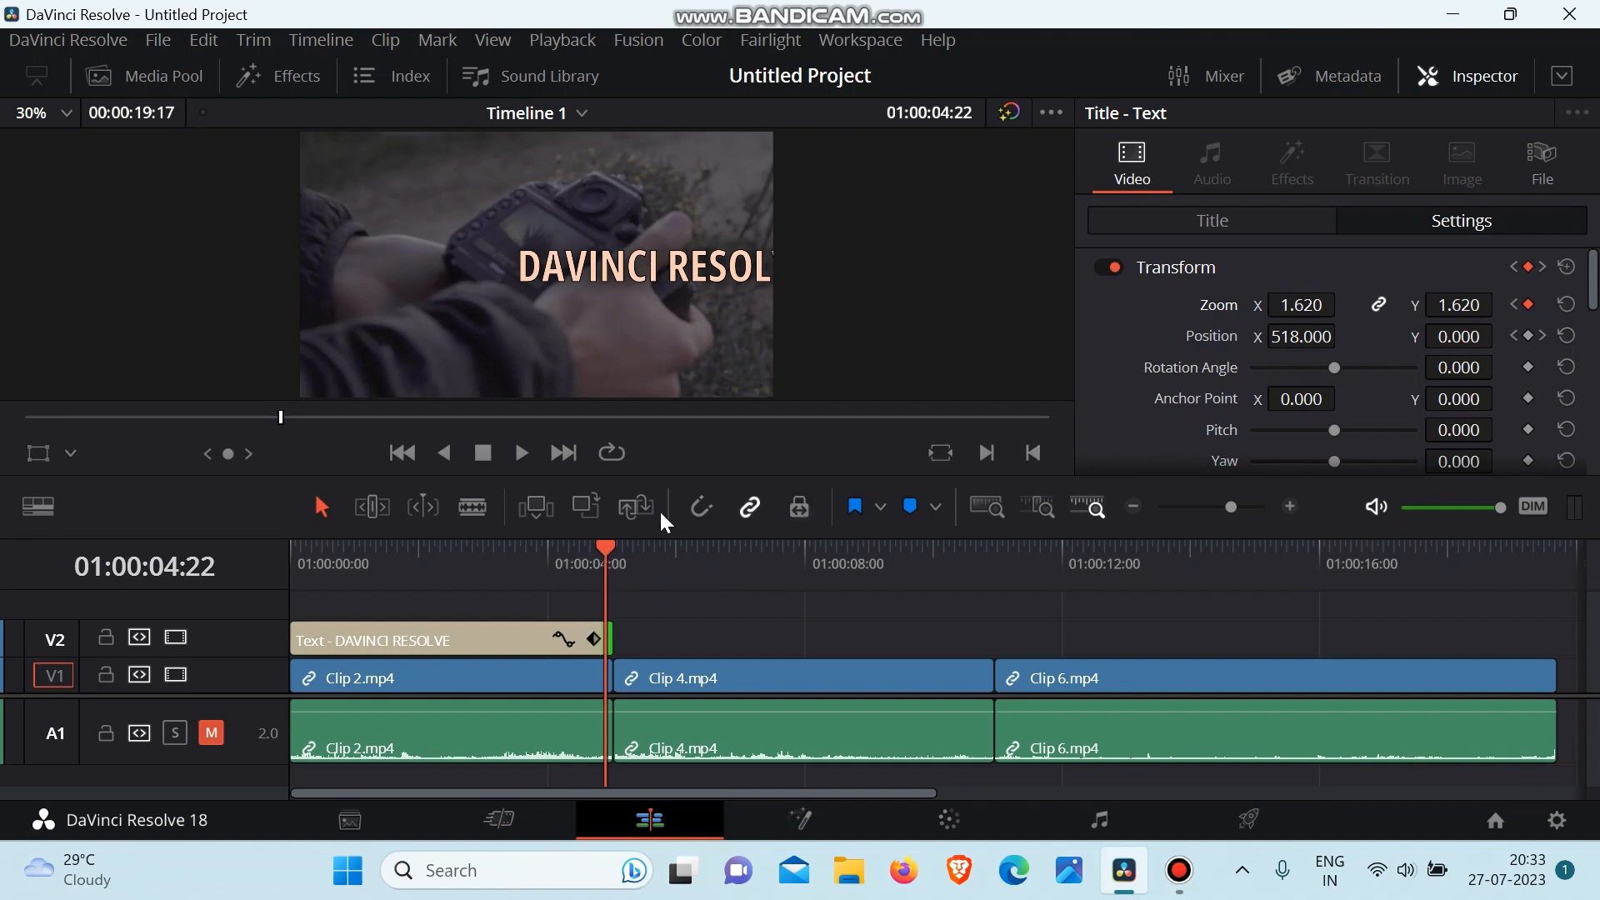
Step: Set the title's Position X keyframe at 01:00:04:23 to 303 so the enlarged text fits the frame
{"action": "left_click_drag", "start_coordinate": [612, 547], "coordinate": [610, 547]}
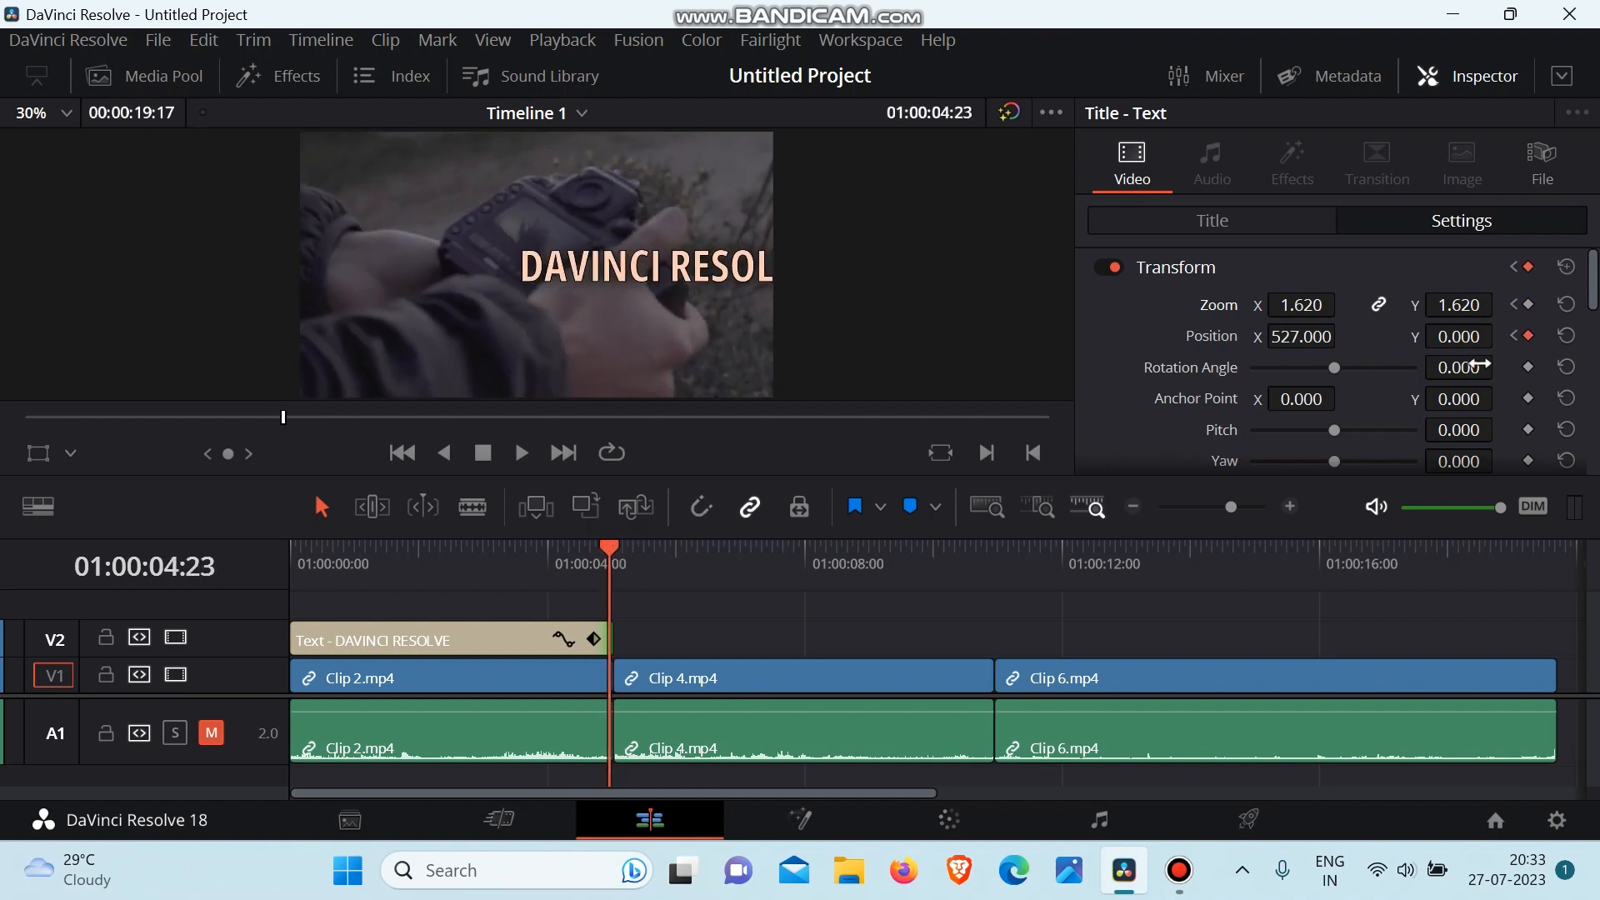
{"action": "left_click", "coordinate": [1313, 337]}
{"action": "type", "text": "314"}
{"action": "key", "text": "Return"}
{"action": "mouse_move", "coordinate": [1344, 337]}
{"action": "left_mouse_down"}
{"action": "mouse_move", "coordinate": [1300, 336]}
{"action": "mouse_move", "coordinate": [1316, 336]}
{"action": "left_mouse_up"}
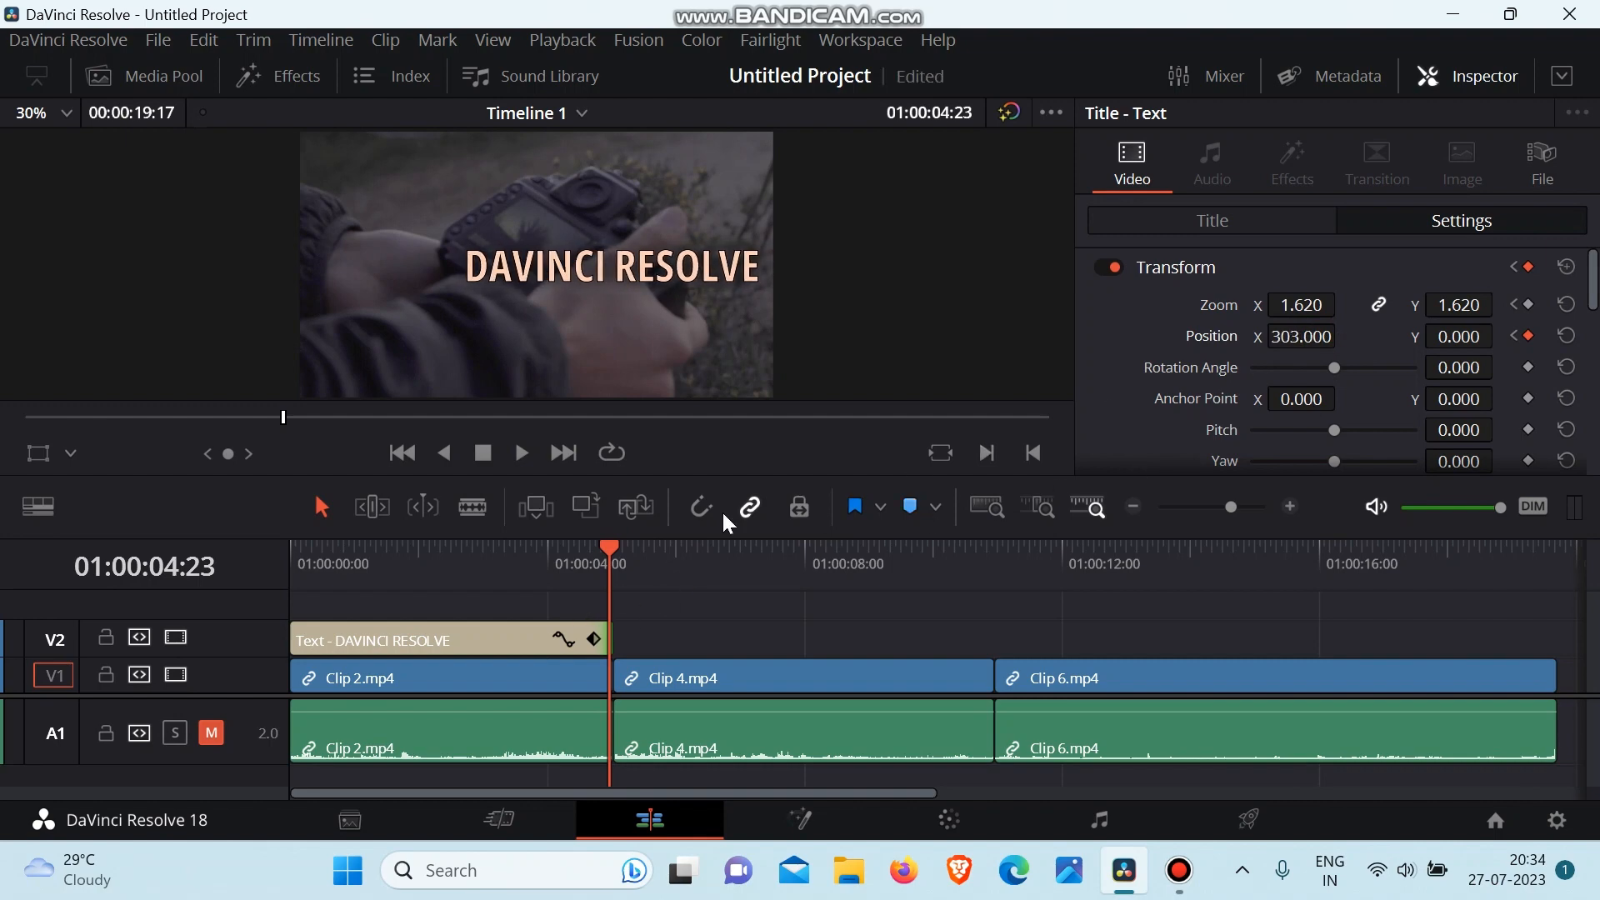
Step: Play the timeline from the start to preview the title's combined movement and zoom
{"action": "left_click_drag", "start_coordinate": [475, 551], "coordinate": [233, 591]}
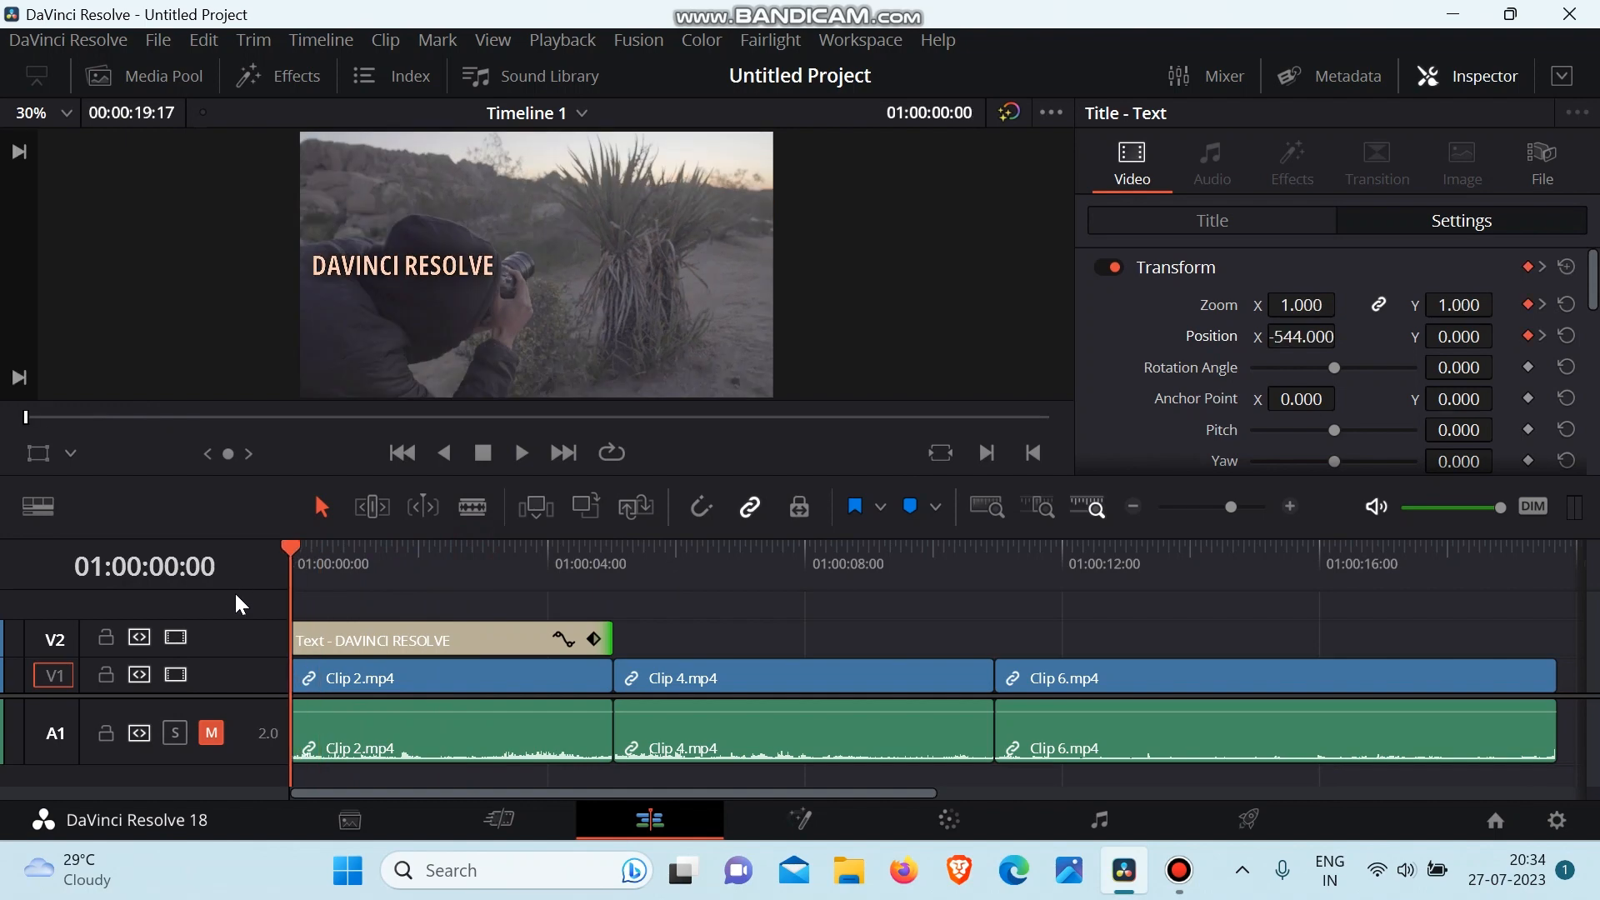
{"action": "key", "text": "space"}
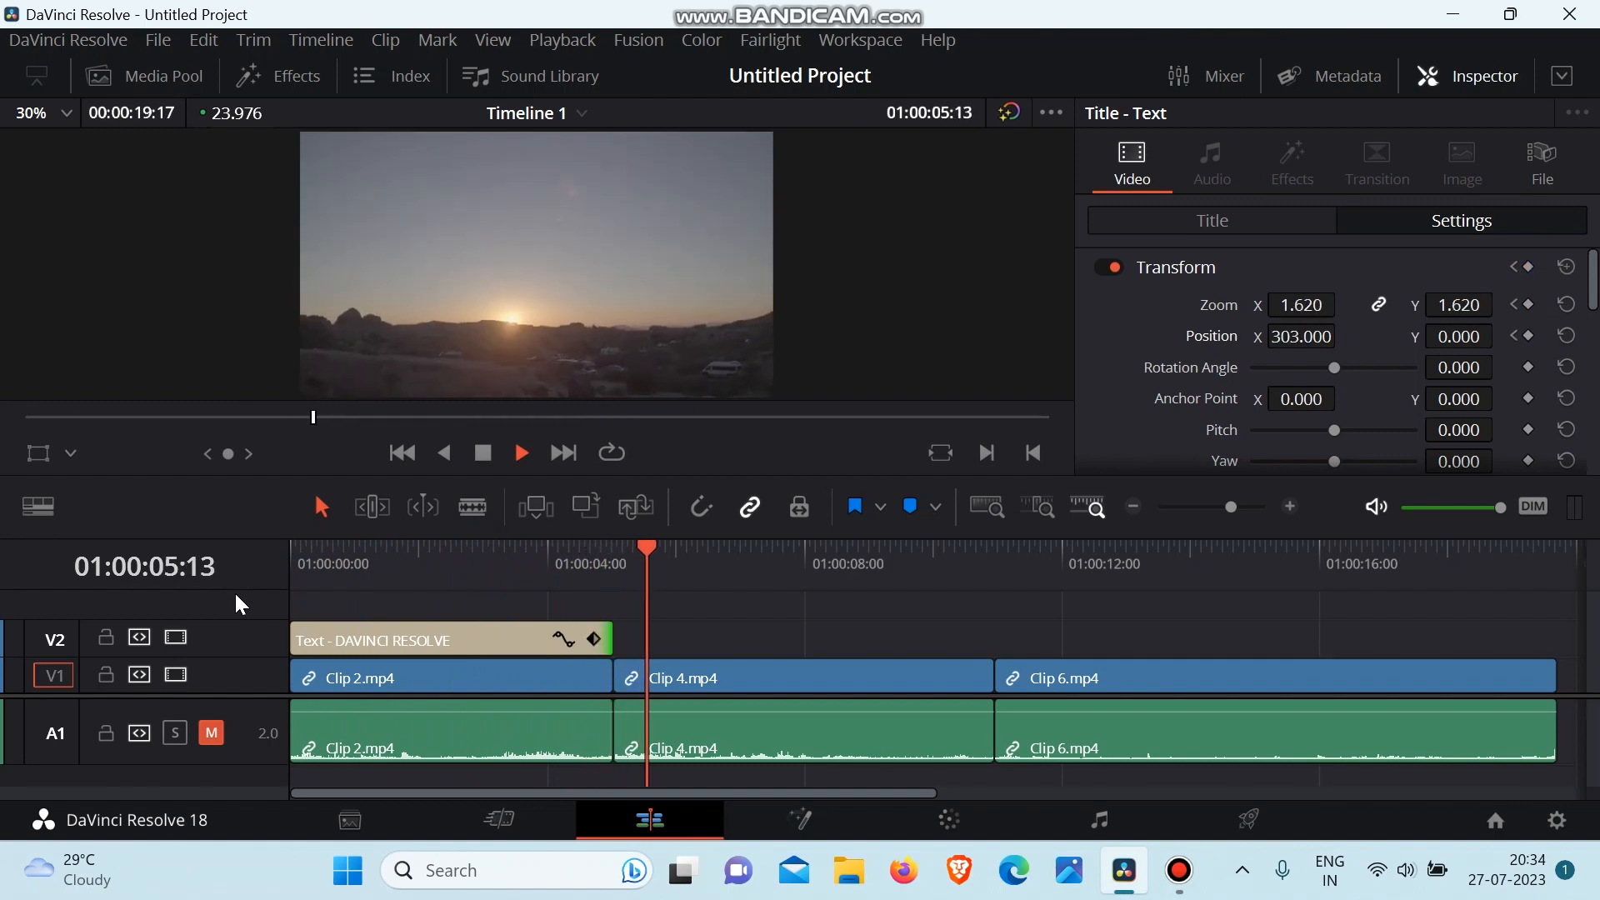
{"action": "key", "text": "space"}
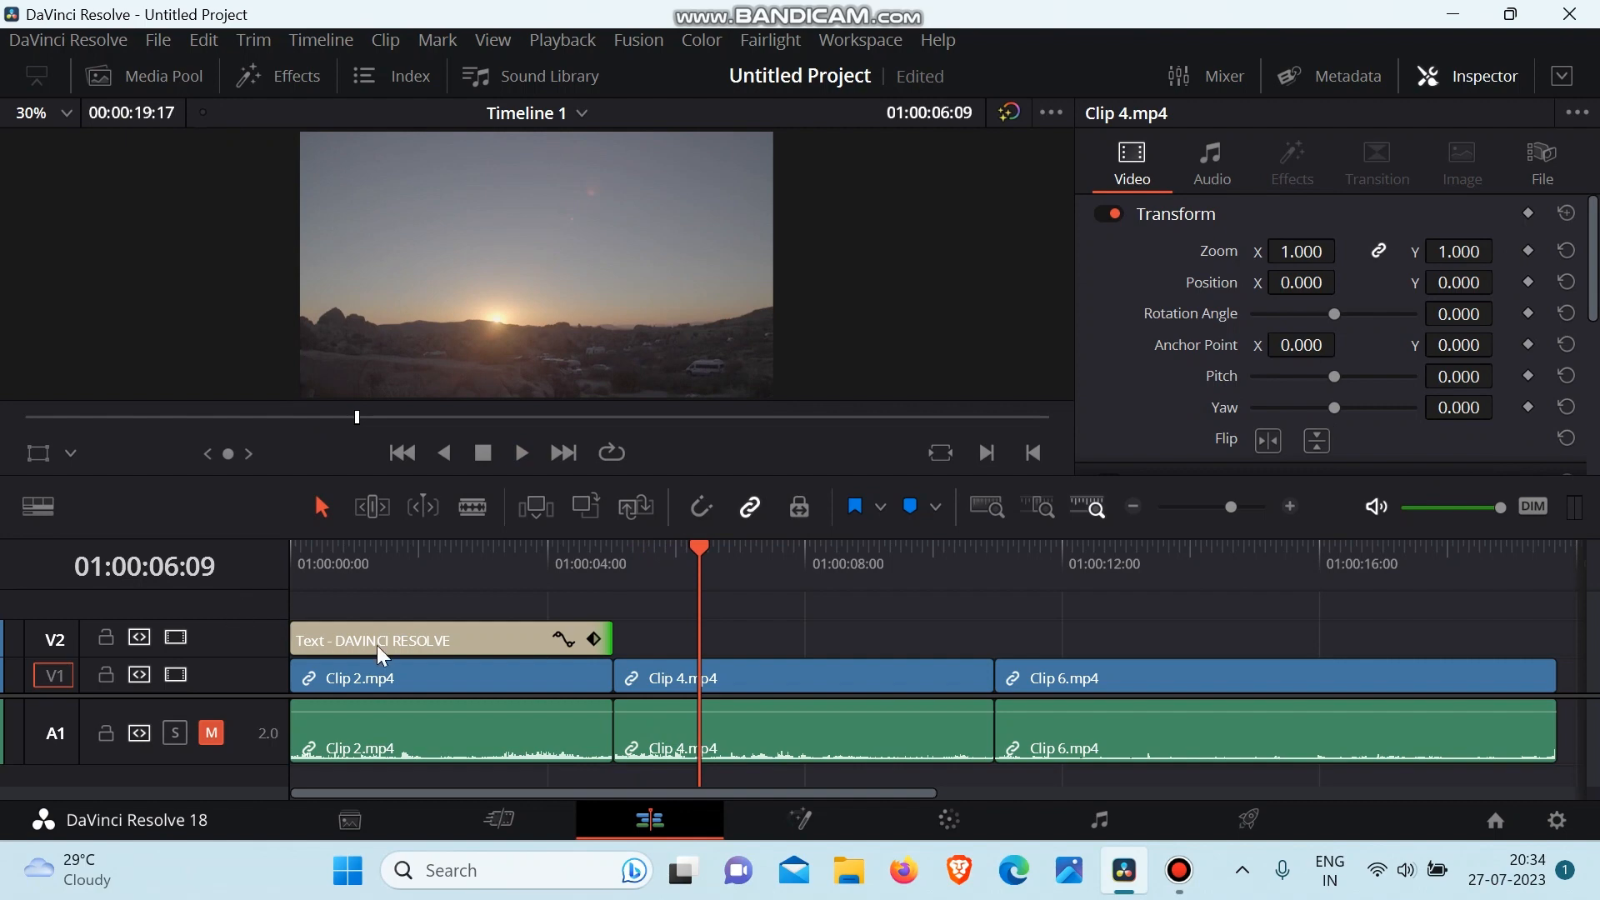
Step: Keyframe the title's opacity at 100 at 01:00:02:10 and at 0 at 01:00:05:00
{"action": "left_click_drag", "start_coordinate": [390, 556], "coordinate": [446, 638]}
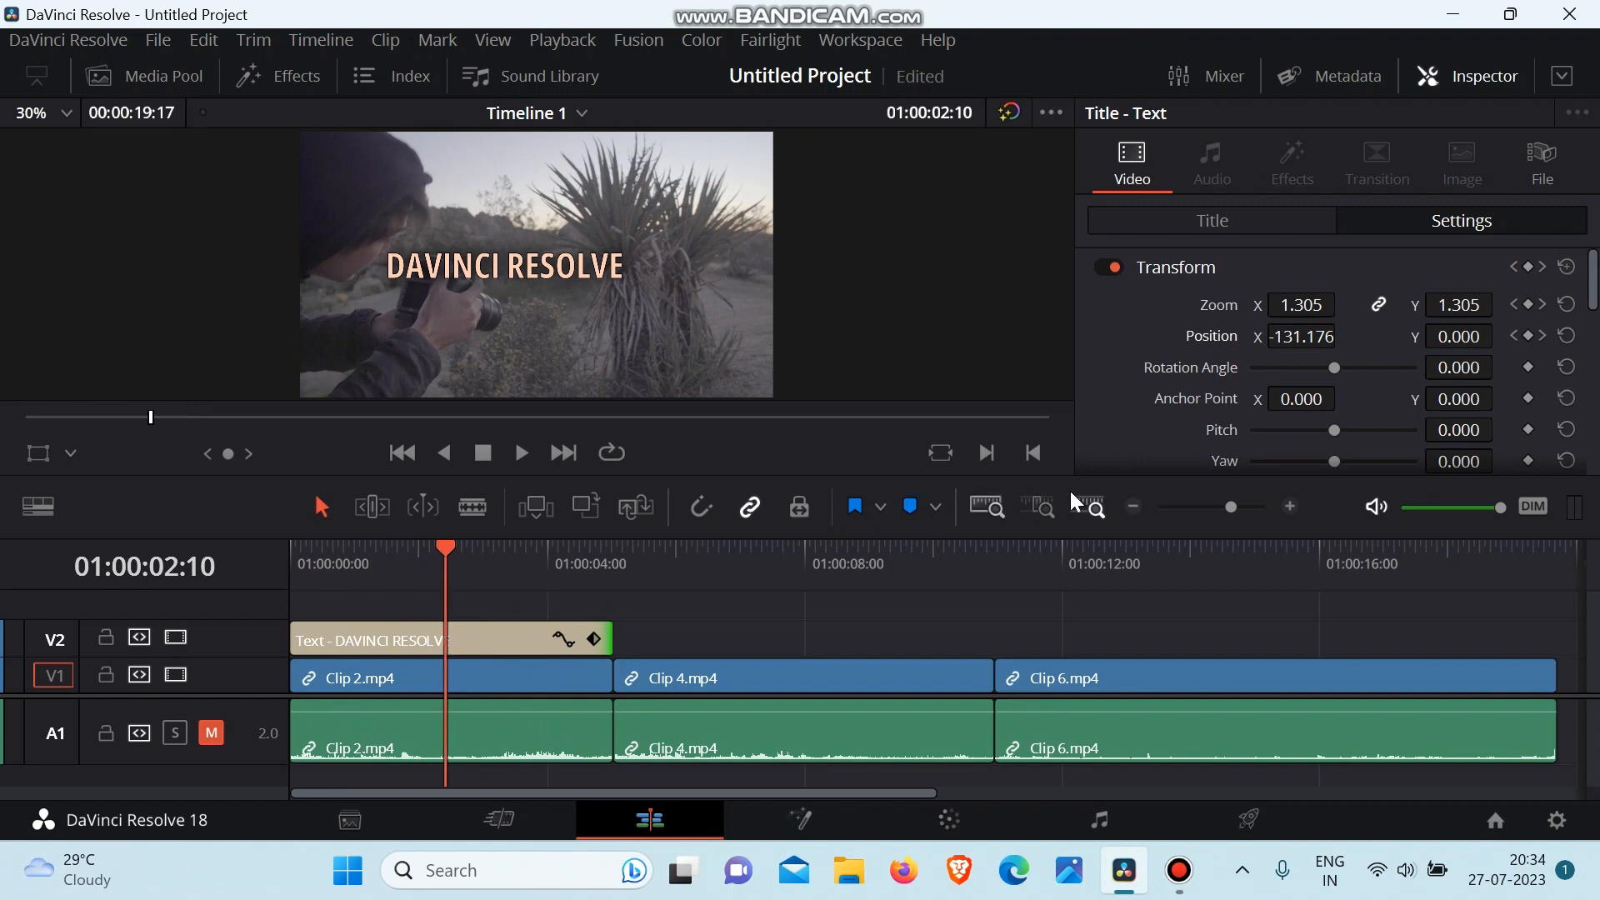
{"action": "scroll", "coordinate": [1202, 444], "scroll_direction": "down", "scroll_amount": 4}
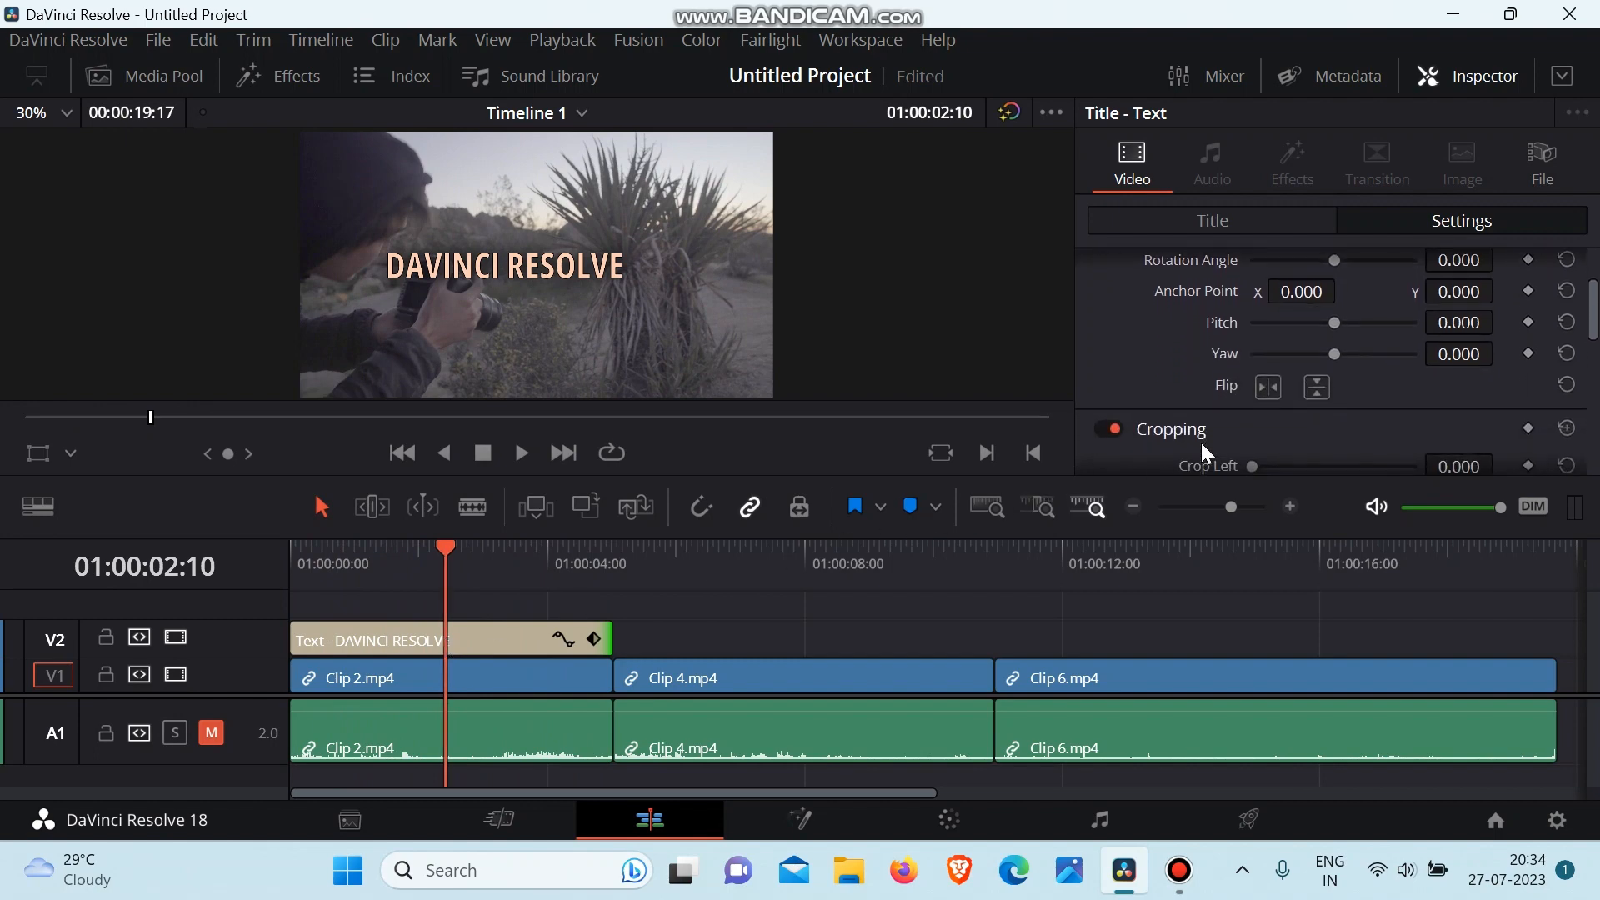
{"action": "scroll", "coordinate": [1202, 443], "scroll_direction": "down", "scroll_amount": 5}
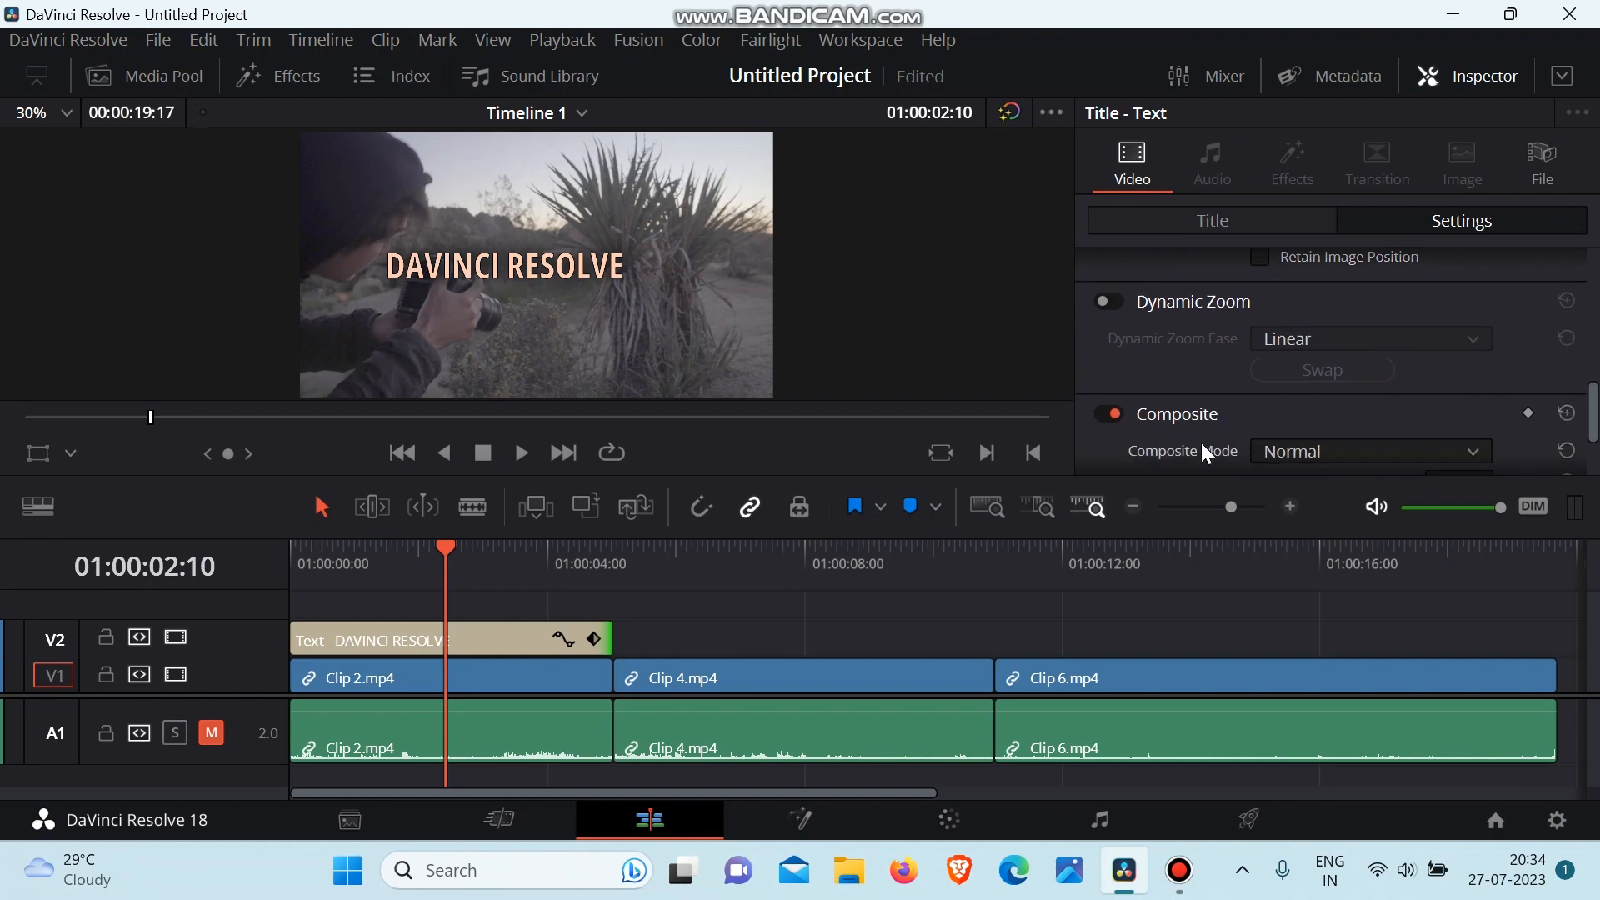
{"action": "scroll", "coordinate": [1201, 442], "scroll_direction": "down", "scroll_amount": 1}
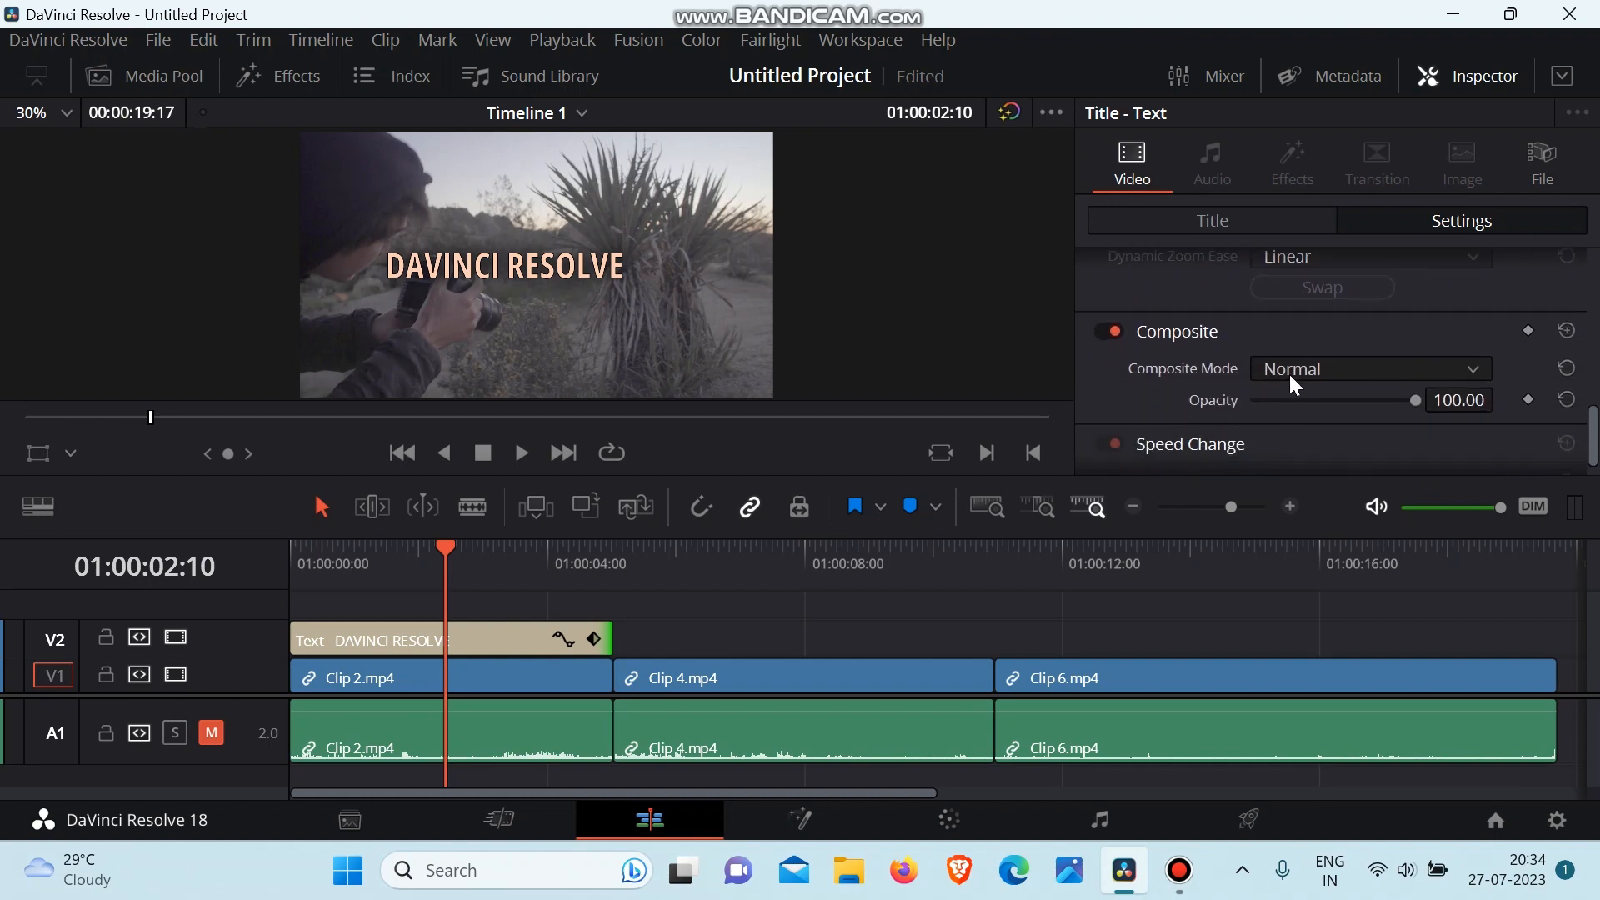
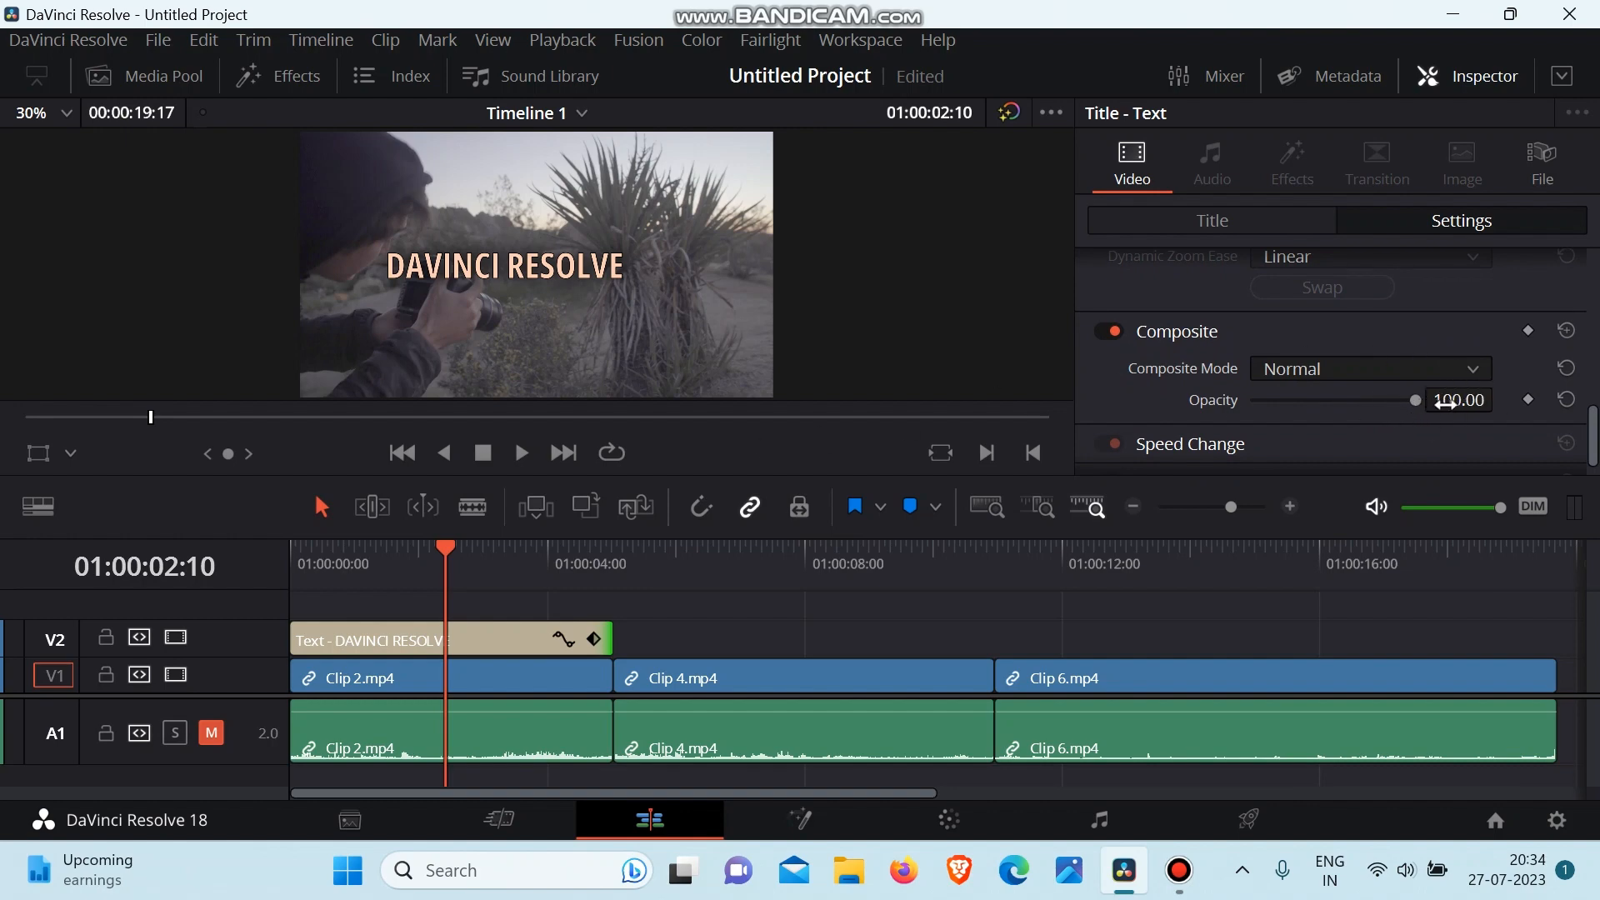
{"action": "left_click", "coordinate": [1530, 401]}
{"action": "left_click_drag", "start_coordinate": [448, 547], "coordinate": [612, 572]}
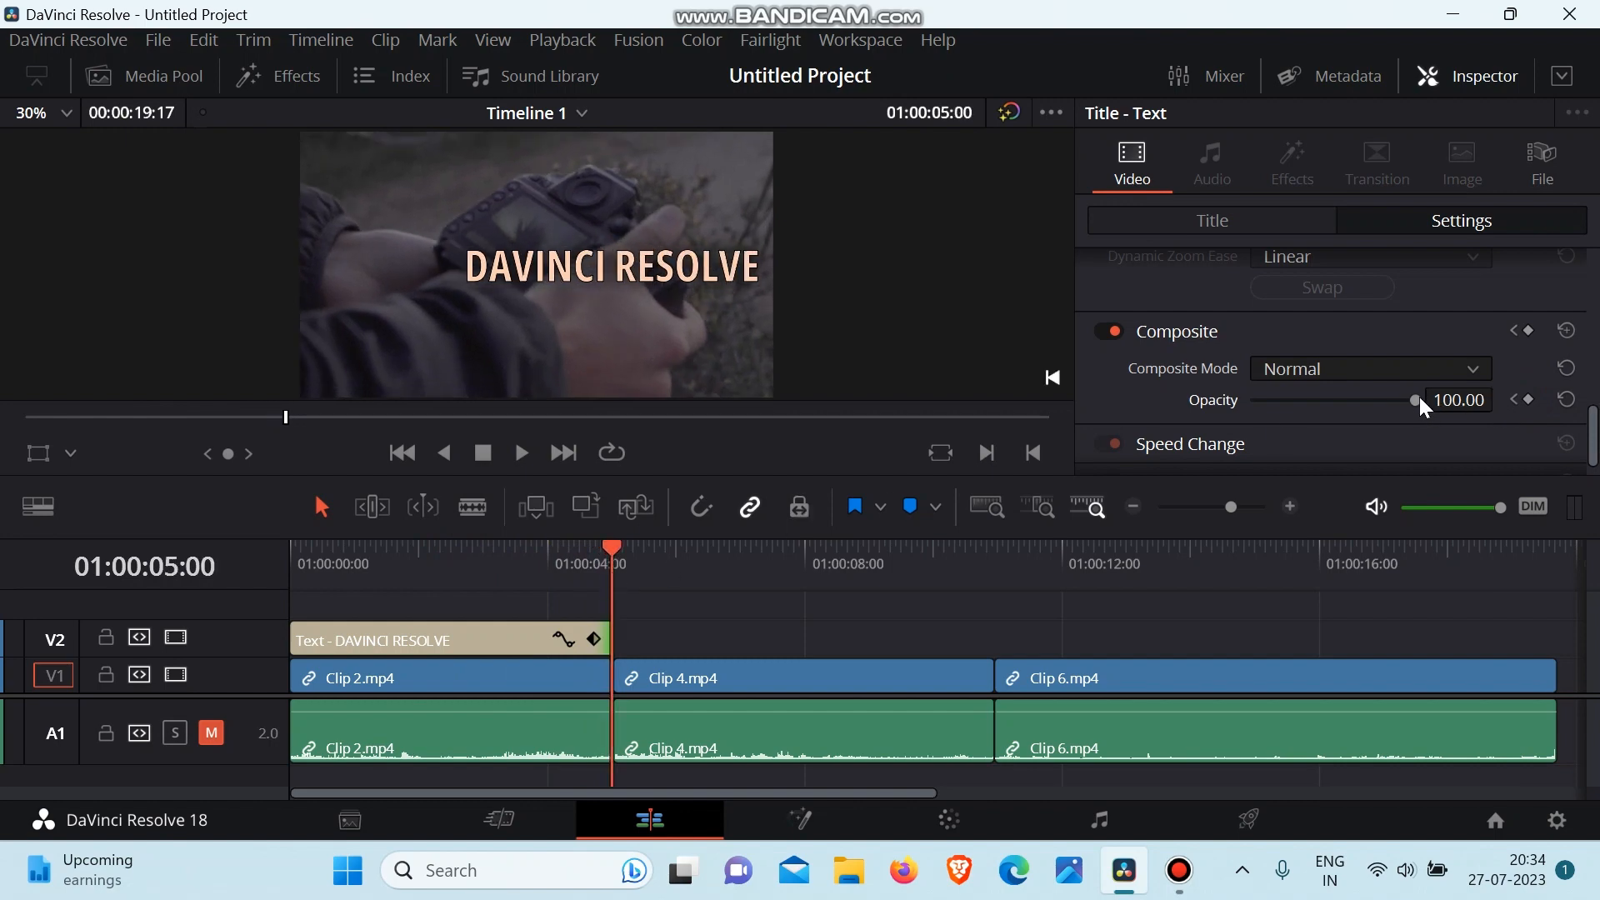
{"action": "left_click_drag", "start_coordinate": [1418, 400], "coordinate": [1201, 409]}
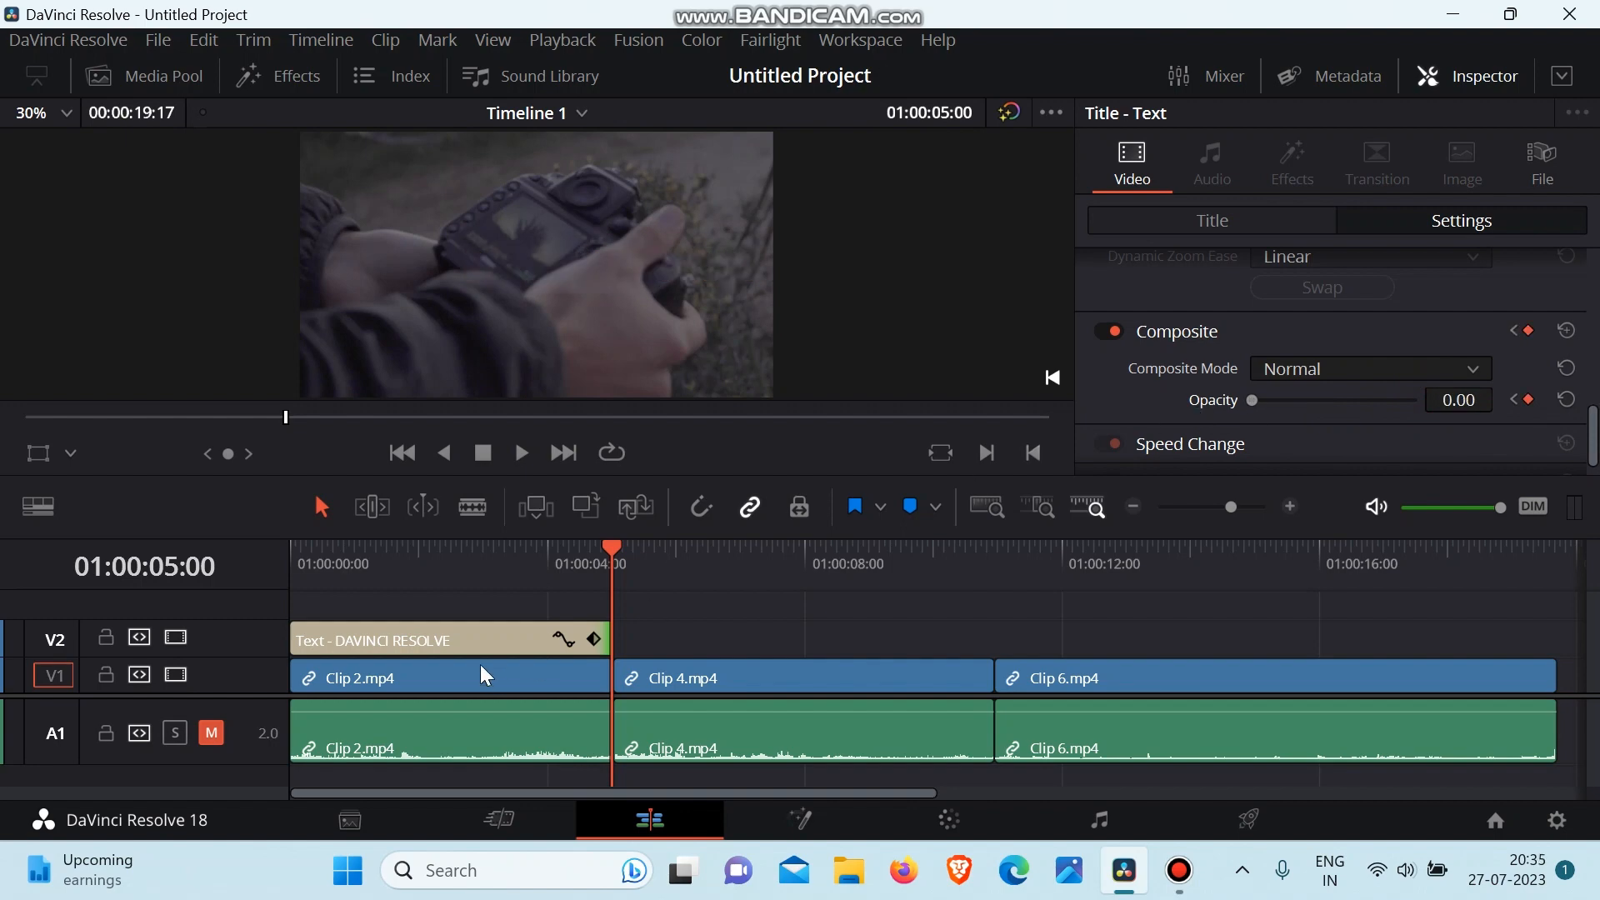
Step: Play the timeline from the start to preview the title's fade-out
{"action": "left_click_drag", "start_coordinate": [490, 547], "coordinate": [235, 593]}
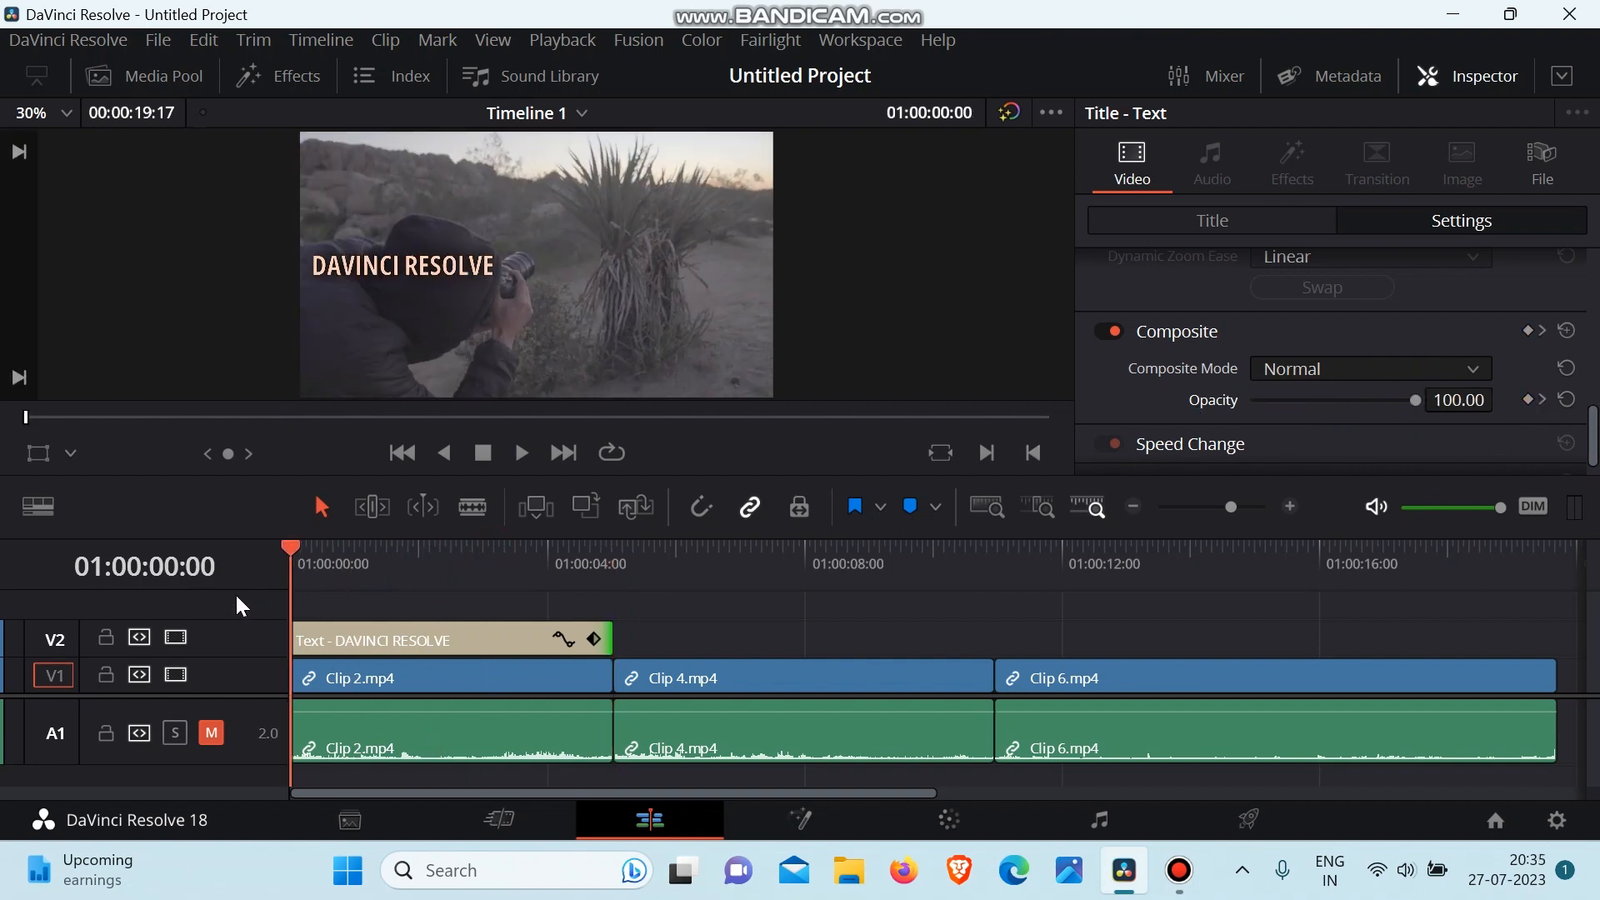
{"action": "key", "text": "space"}
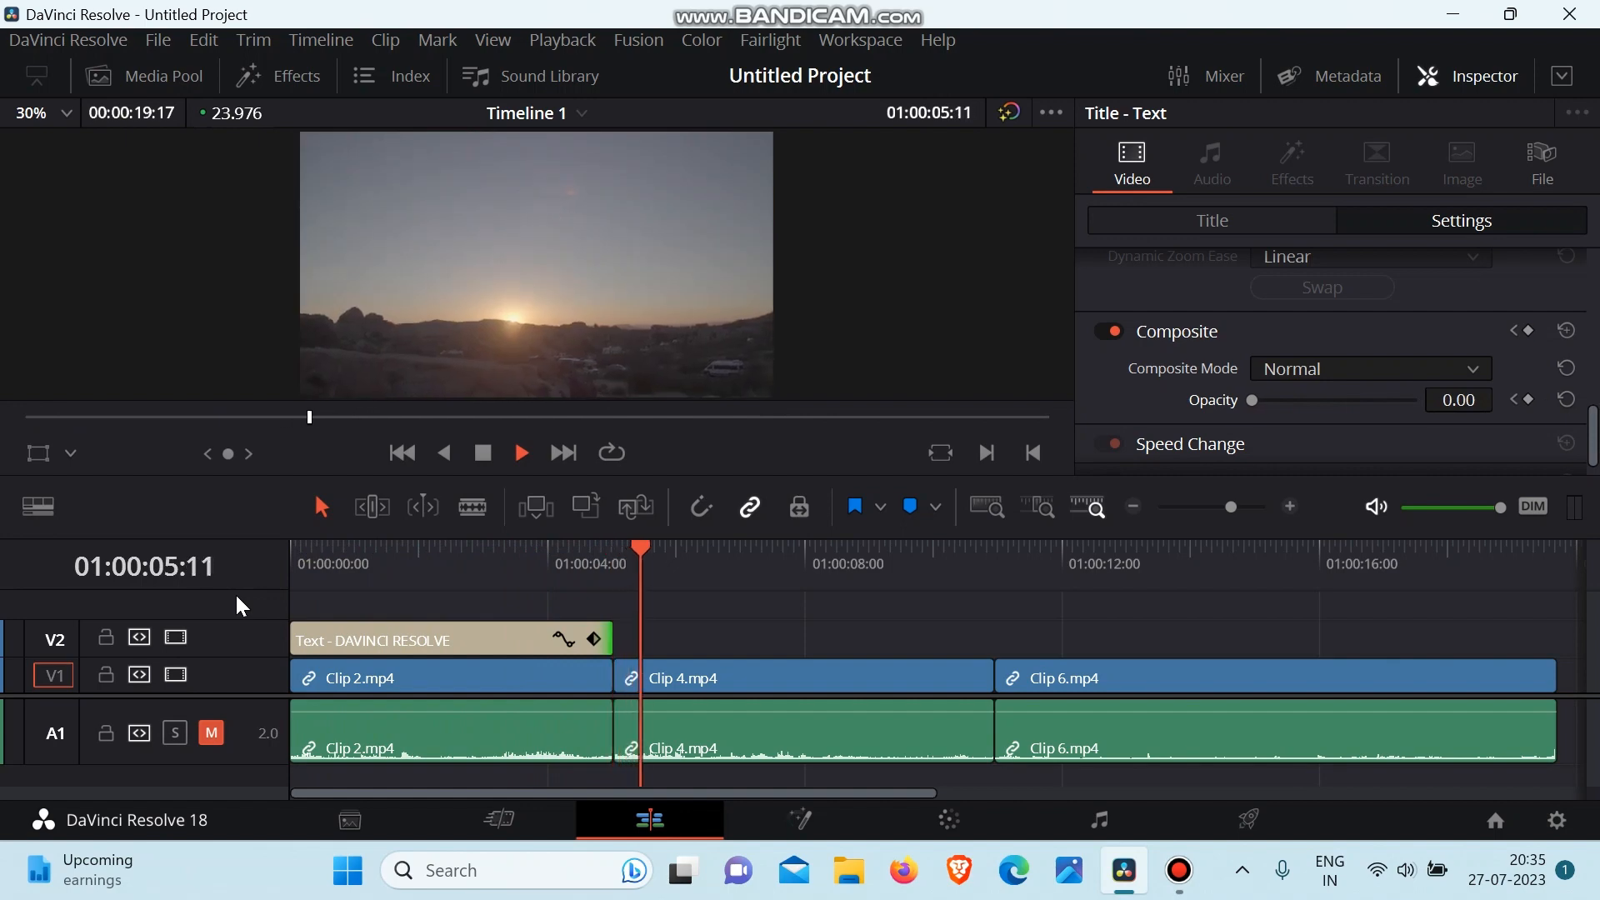
Step: Clear Timeline 1 by stopping playback and deleting the title and all the video clips
{"action": "key", "text": "space"}
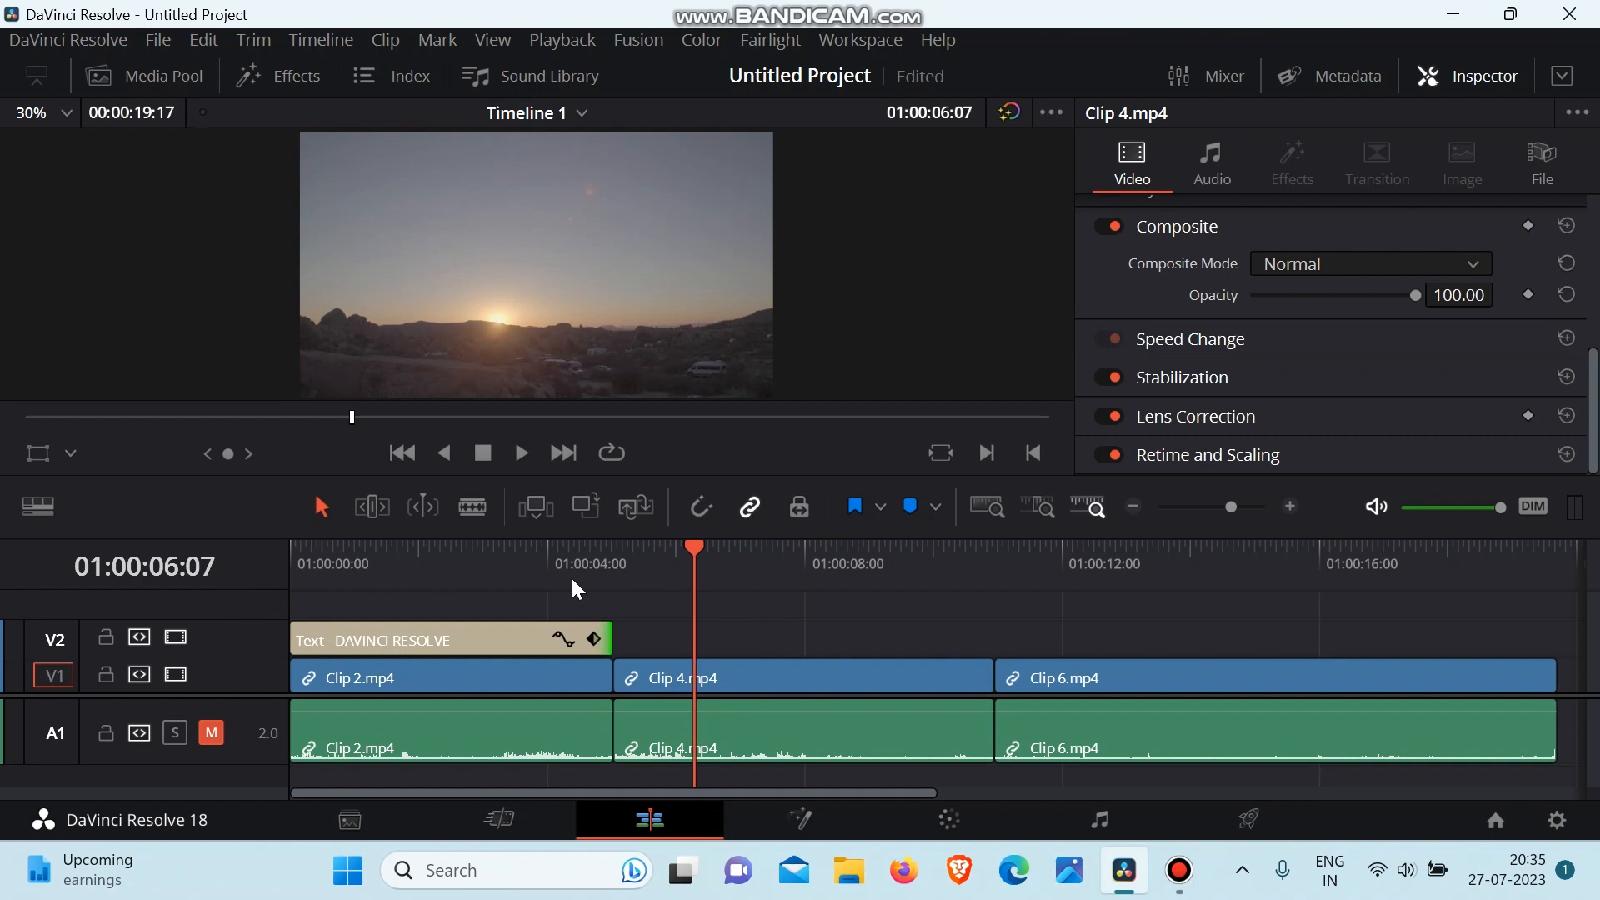
{"action": "left_click", "coordinate": [435, 678]}
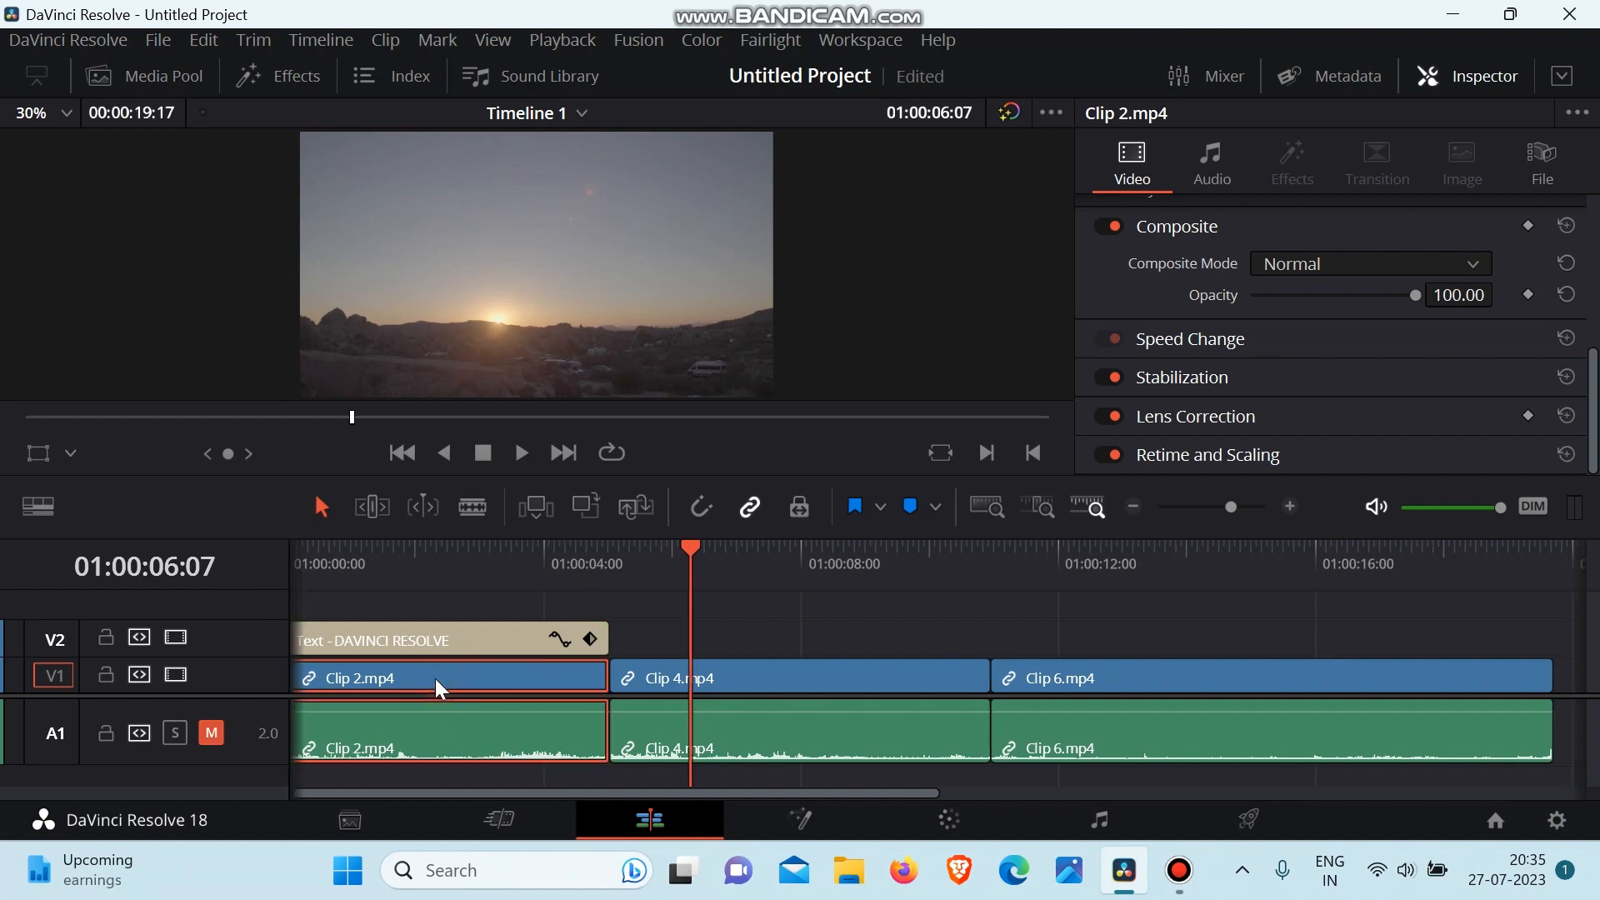
{"action": "key", "text": "Delete"}
{"action": "left_click", "coordinate": [435, 678]}
{"action": "key", "text": "Delete"}
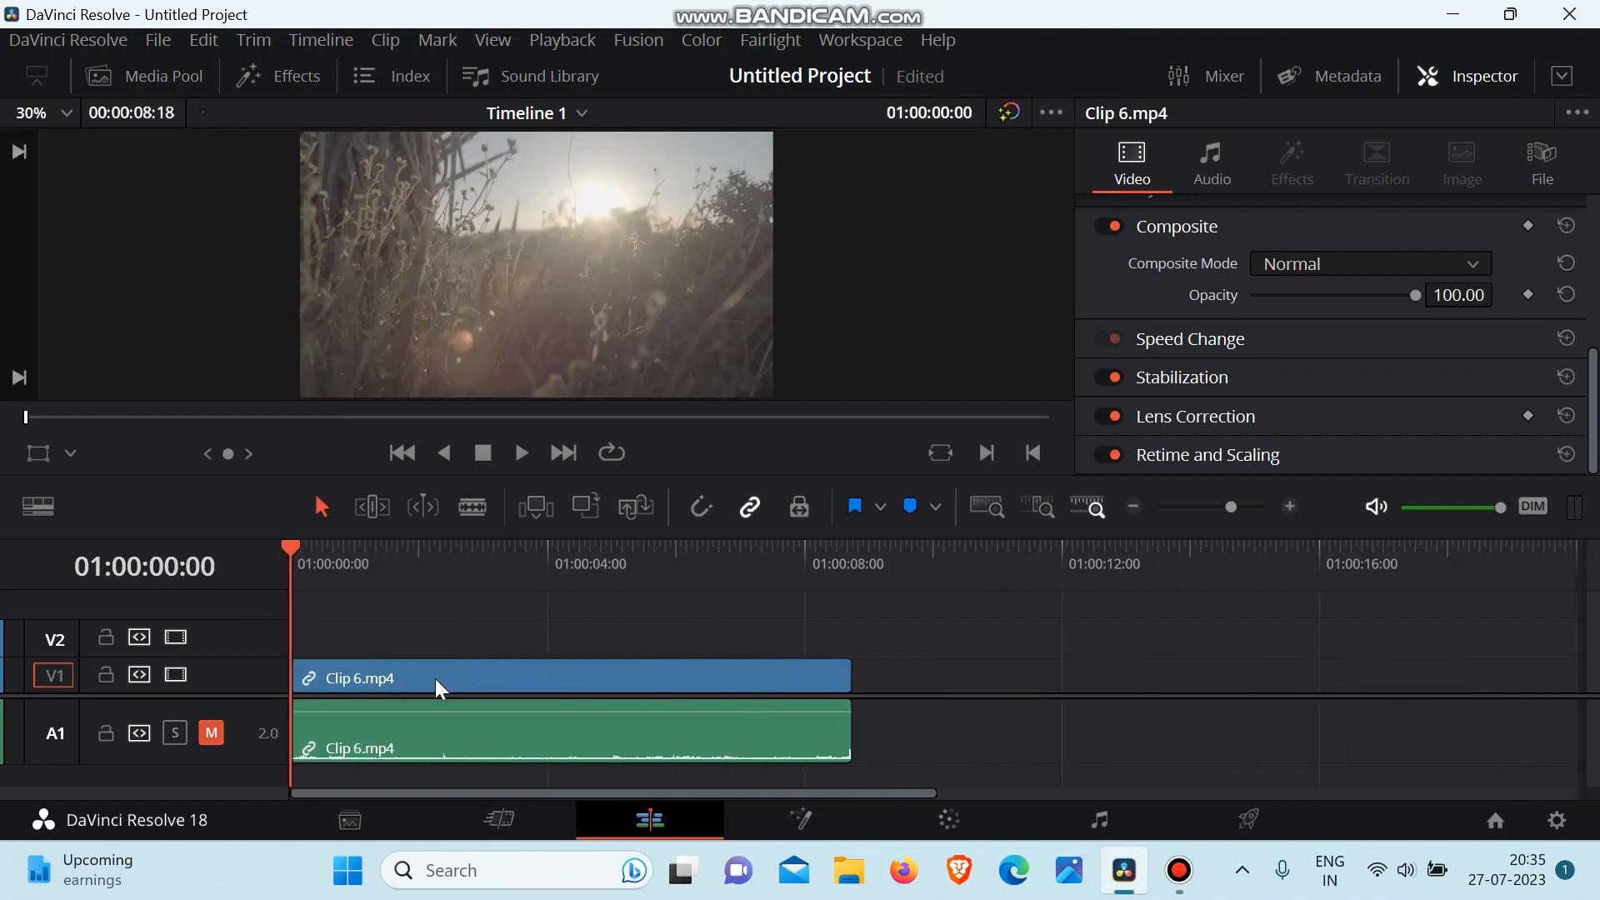
{"action": "left_click", "coordinate": [435, 679]}
{"action": "key", "text": "Delete"}
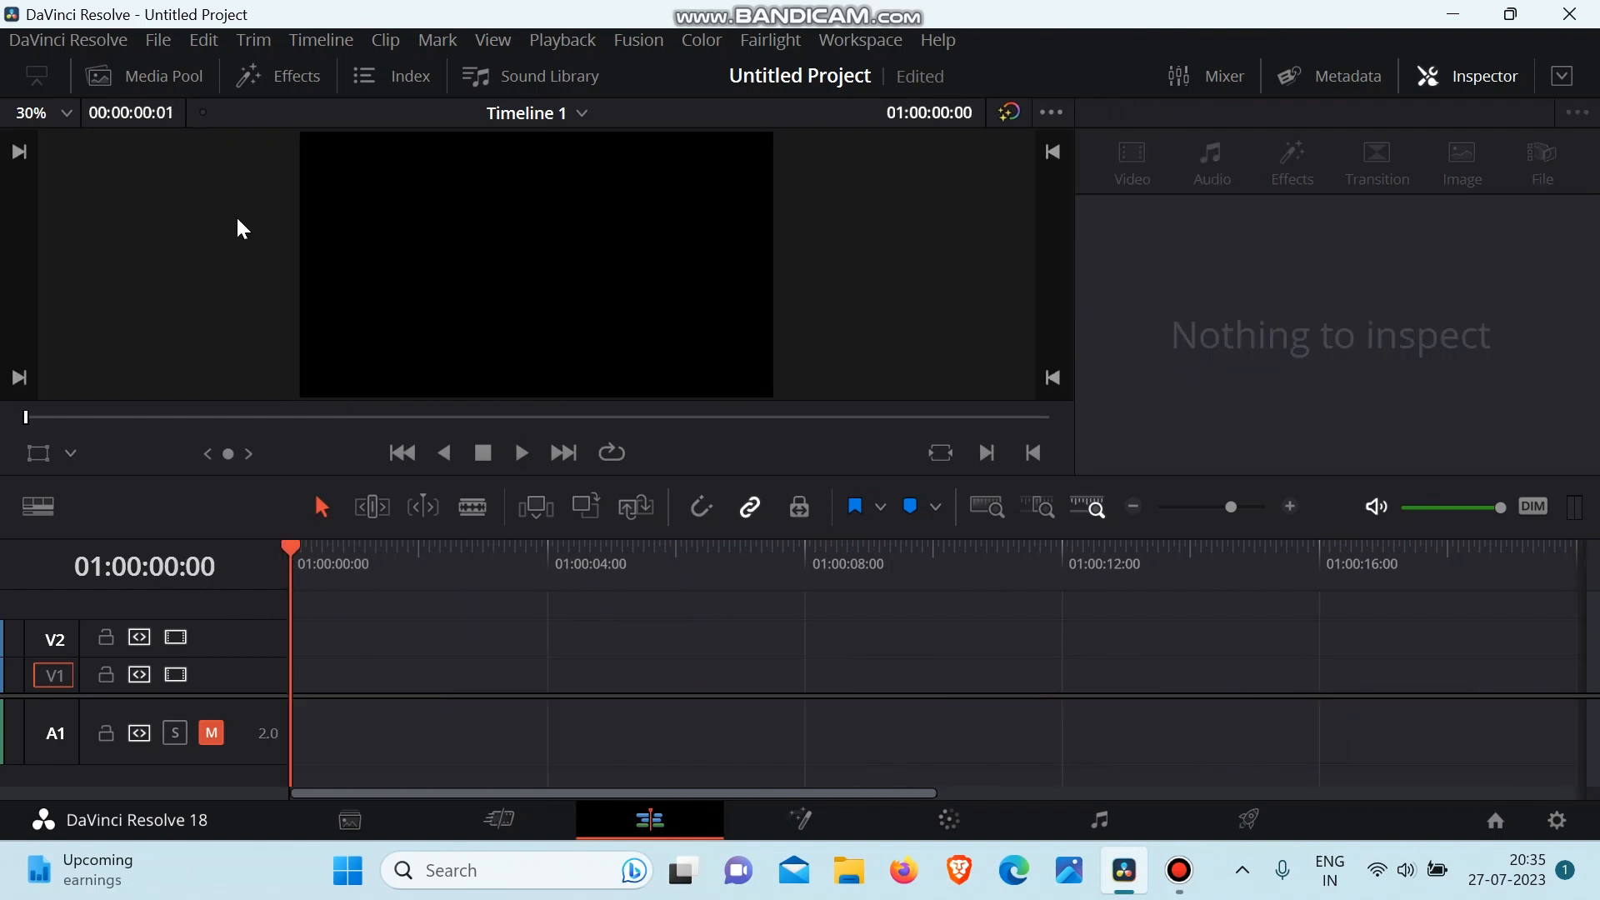
Step: Place Clip 4.mp4 on video track V2 at the timeline start and reduce the height of the audio tracks
{"action": "left_click", "coordinate": [168, 75]}
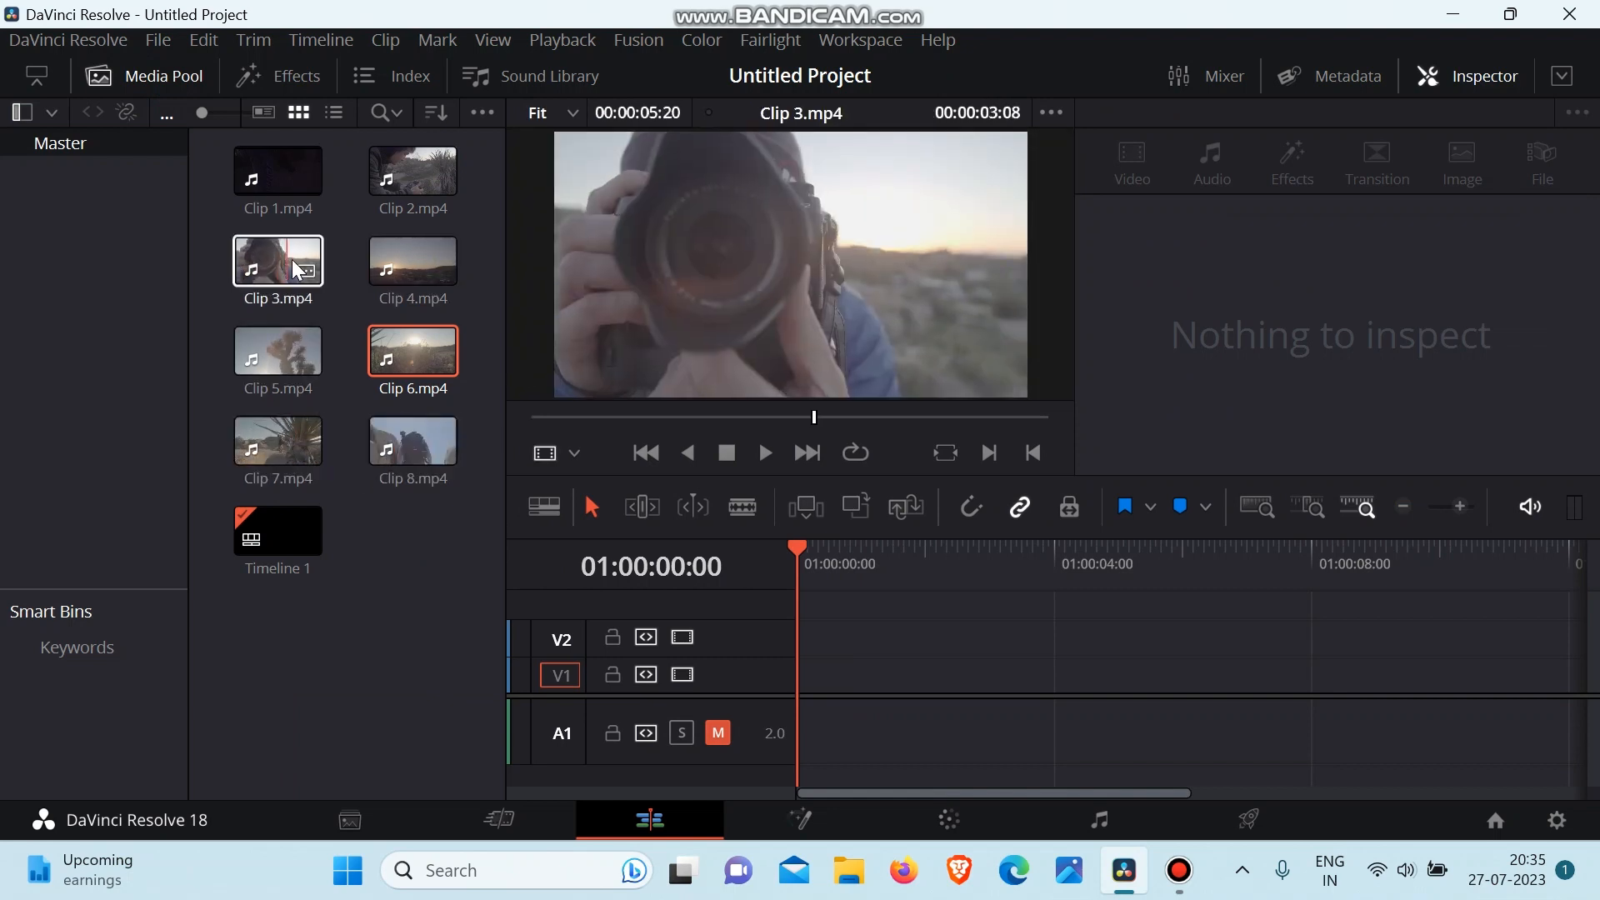
{"action": "left_click_drag", "start_coordinate": [412, 256], "coordinate": [845, 626]}
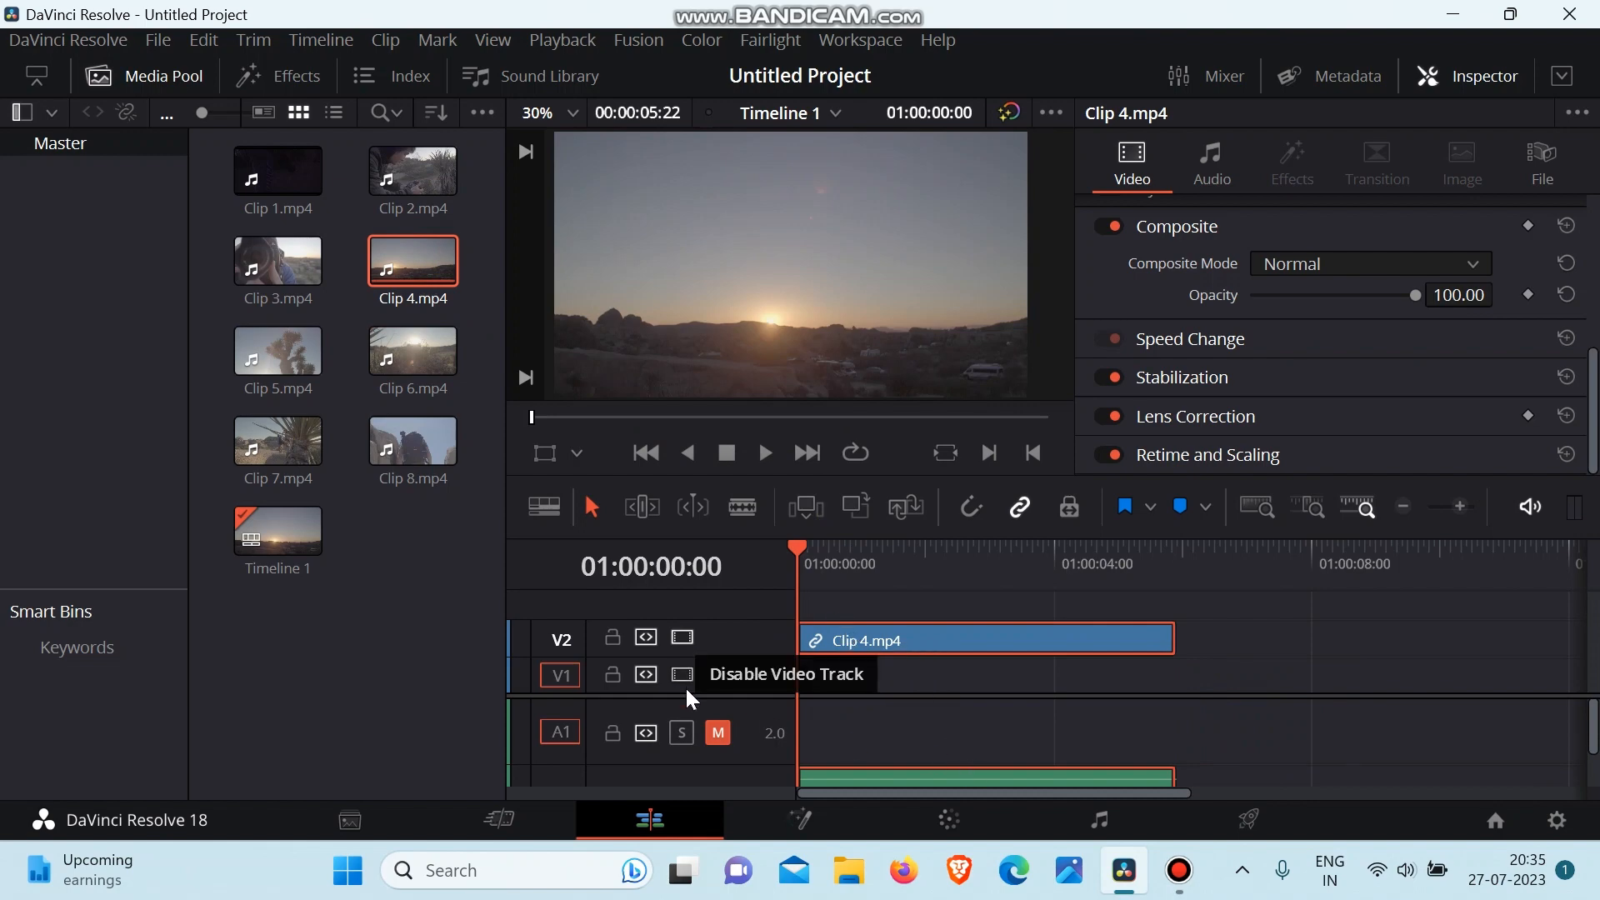
{"action": "left_click_drag", "start_coordinate": [689, 695], "coordinate": [690, 649]}
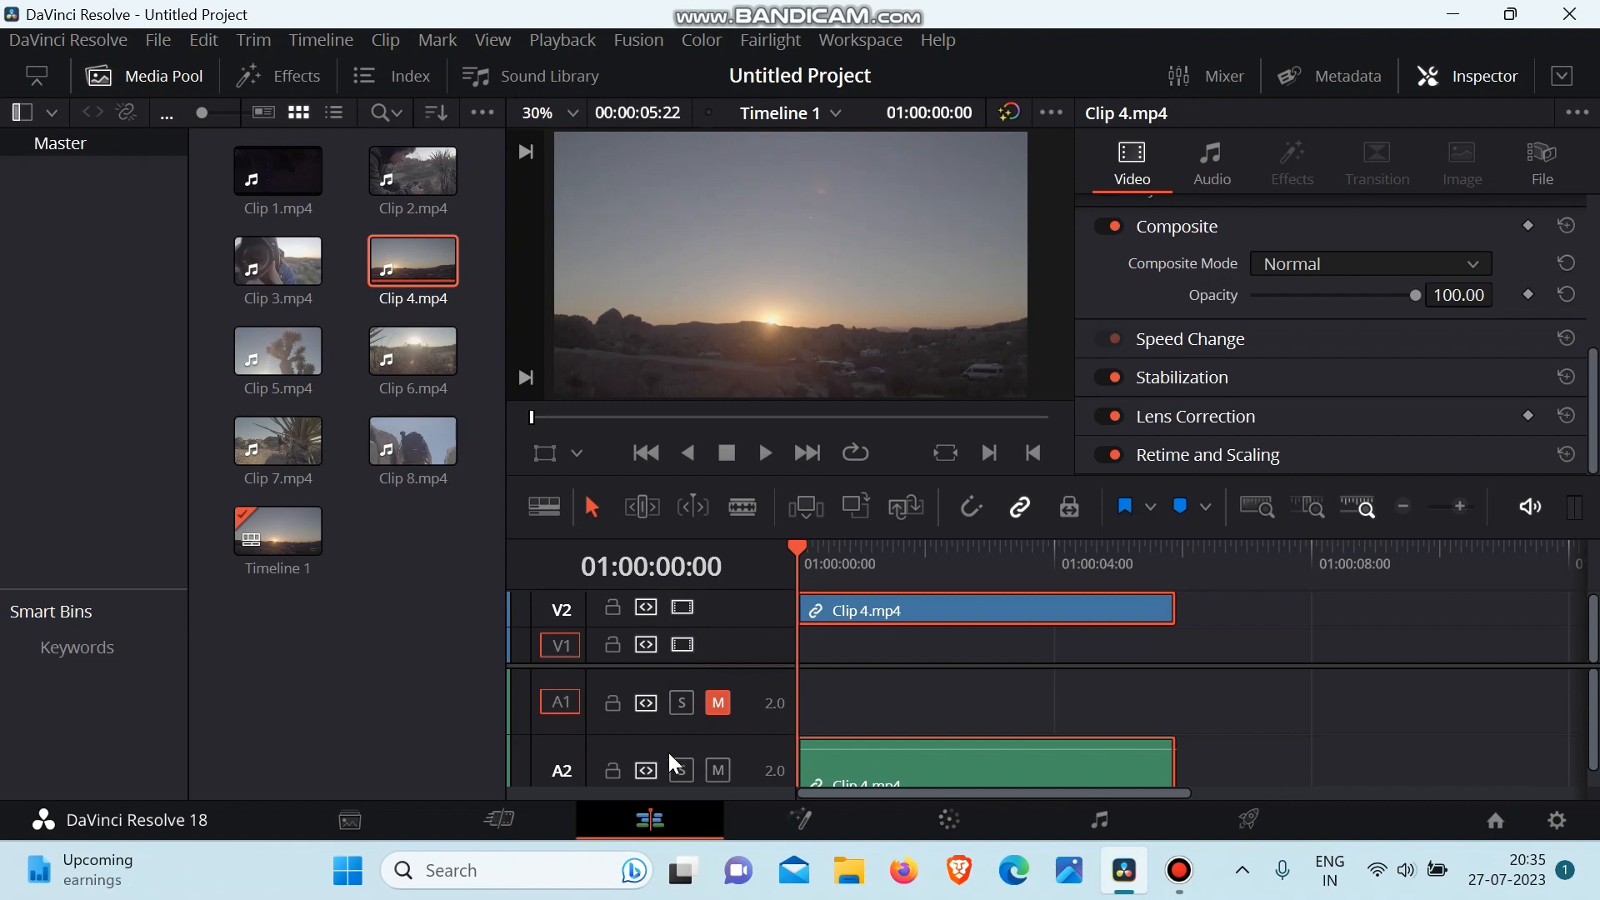
{"action": "left_click_drag", "start_coordinate": [669, 728], "coordinate": [671, 698]}
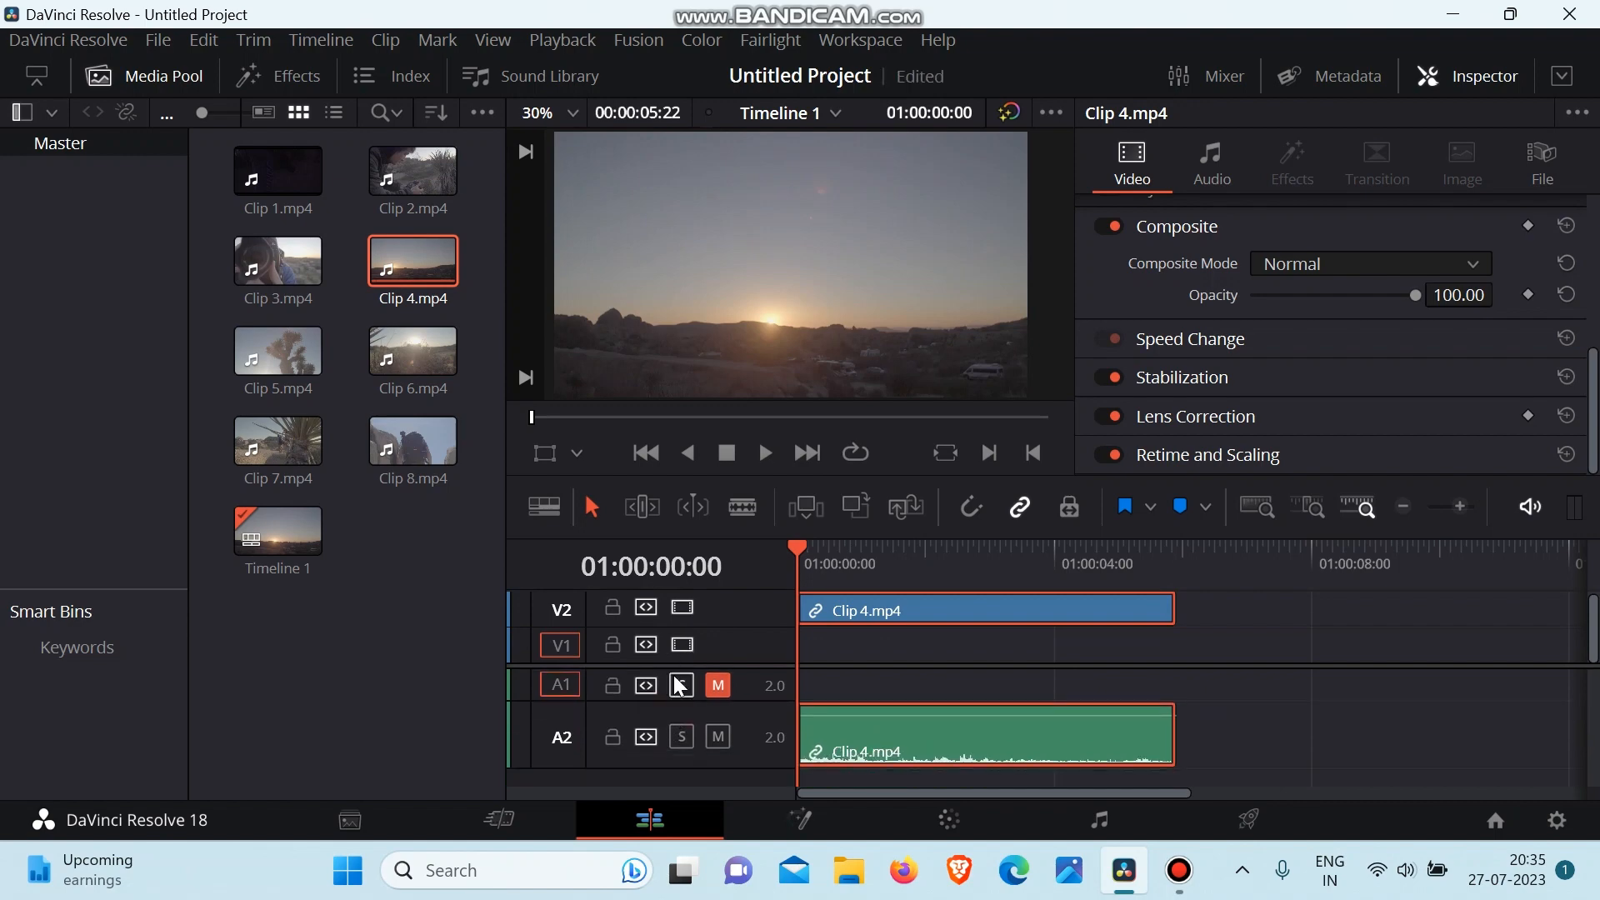
{"action": "left_click_drag", "start_coordinate": [685, 765], "coordinate": [682, 717]}
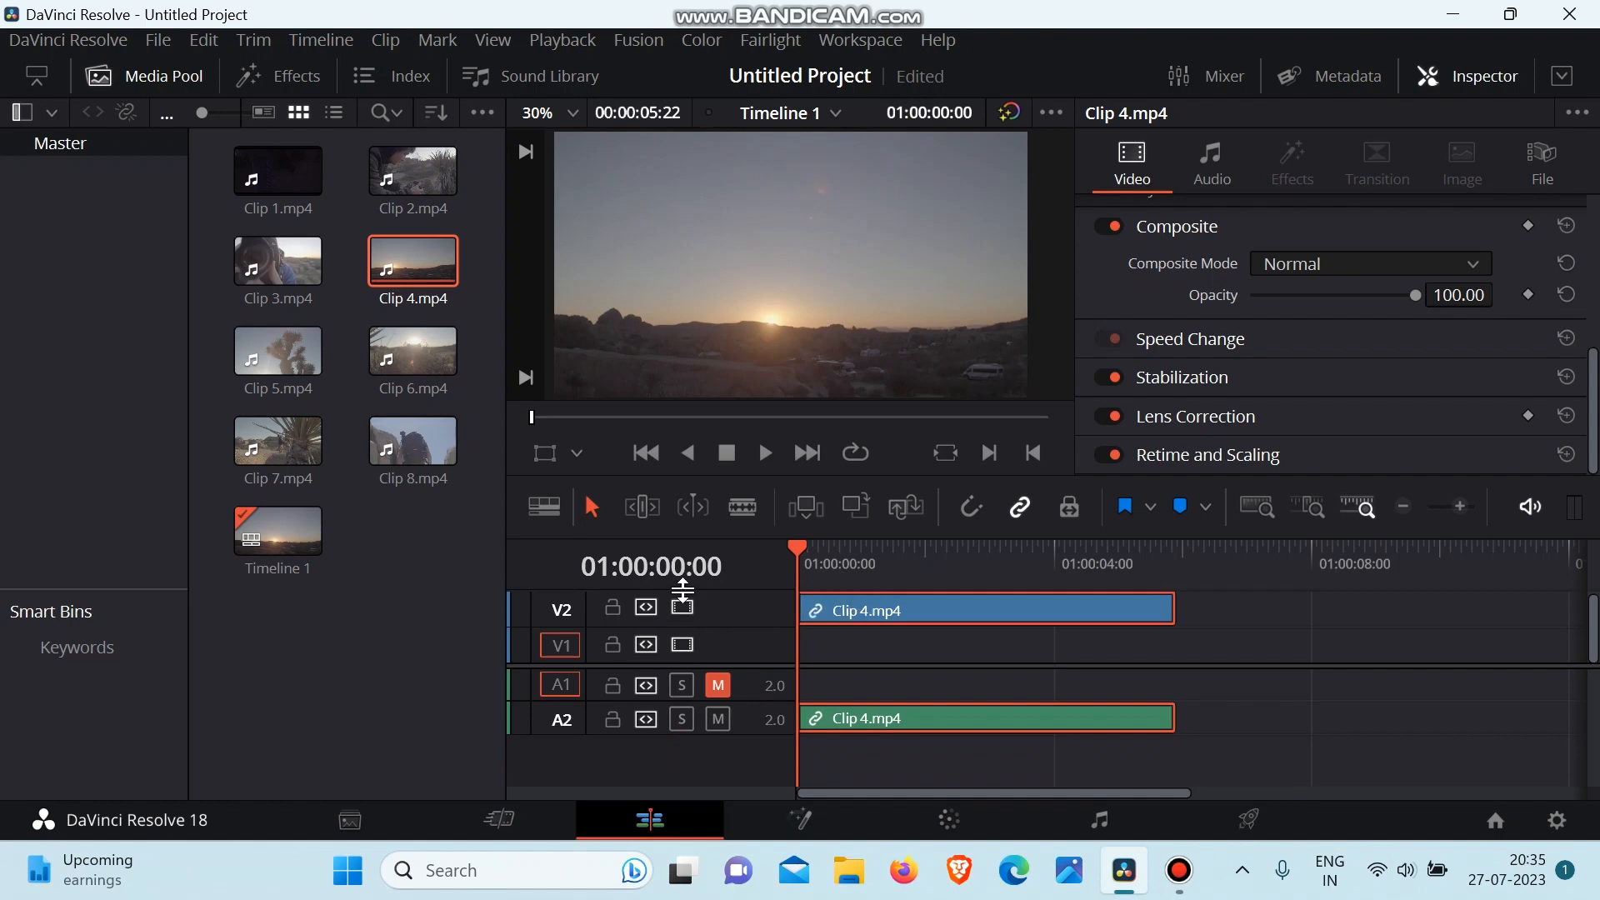
{"action": "left_click_drag", "start_coordinate": [681, 591], "coordinate": [683, 632]}
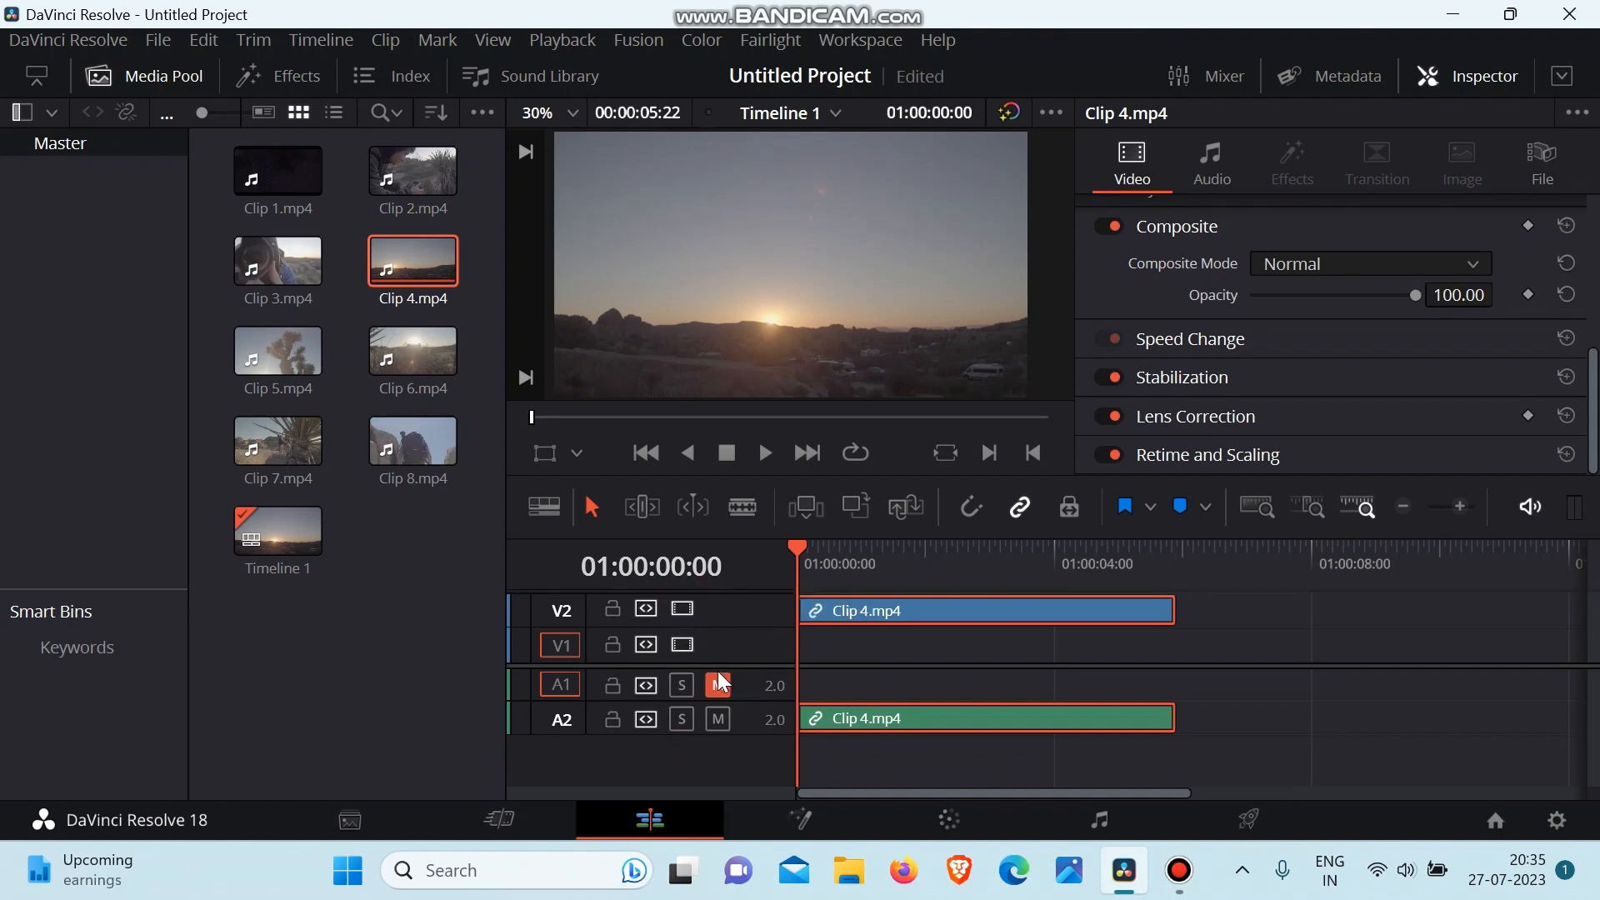
{"action": "left_click_drag", "start_coordinate": [715, 664], "coordinate": [718, 685]}
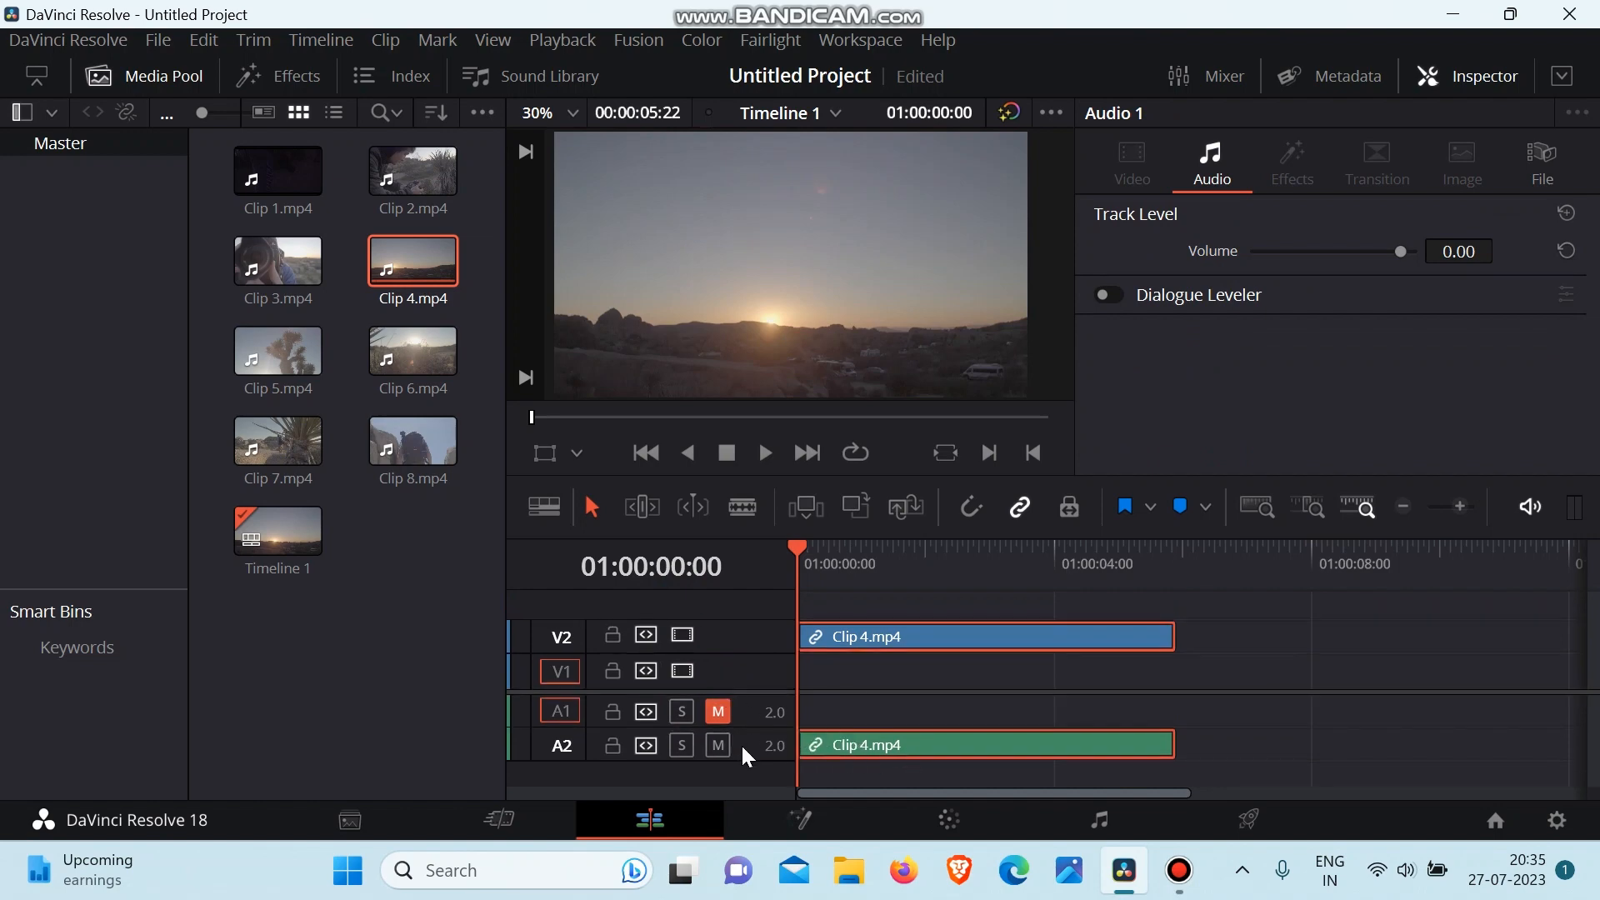
Step: Mute audio track A2 and delete all empty tracks from the timeline
{"action": "left_click", "coordinate": [721, 740]}
{"action": "right_click", "coordinate": [753, 713]}
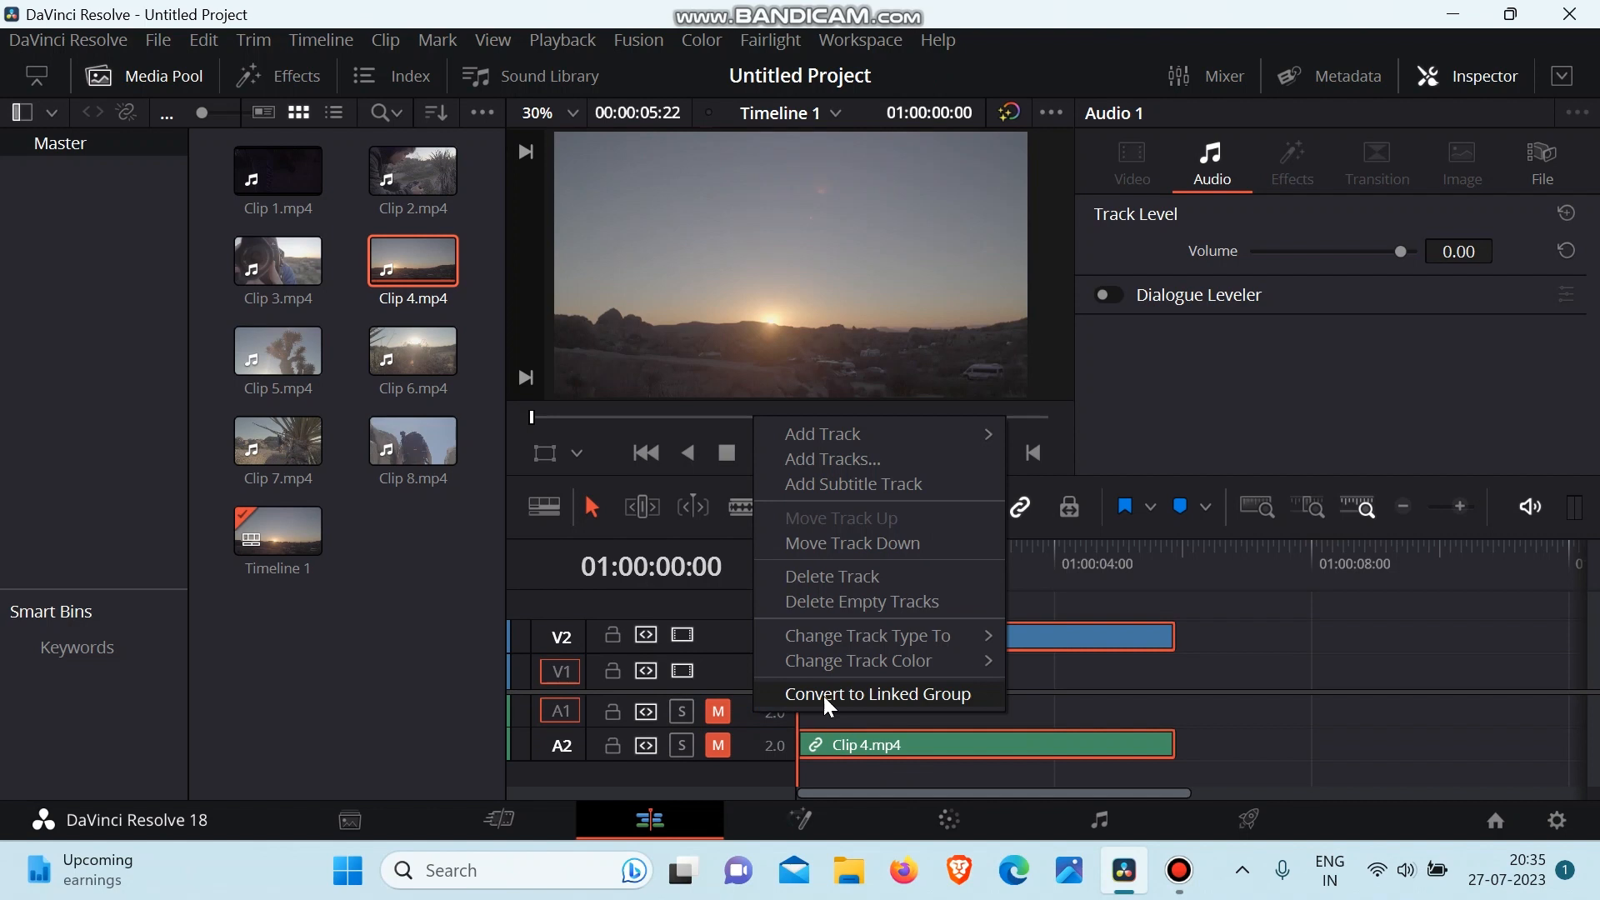
{"action": "left_click", "coordinate": [840, 600]}
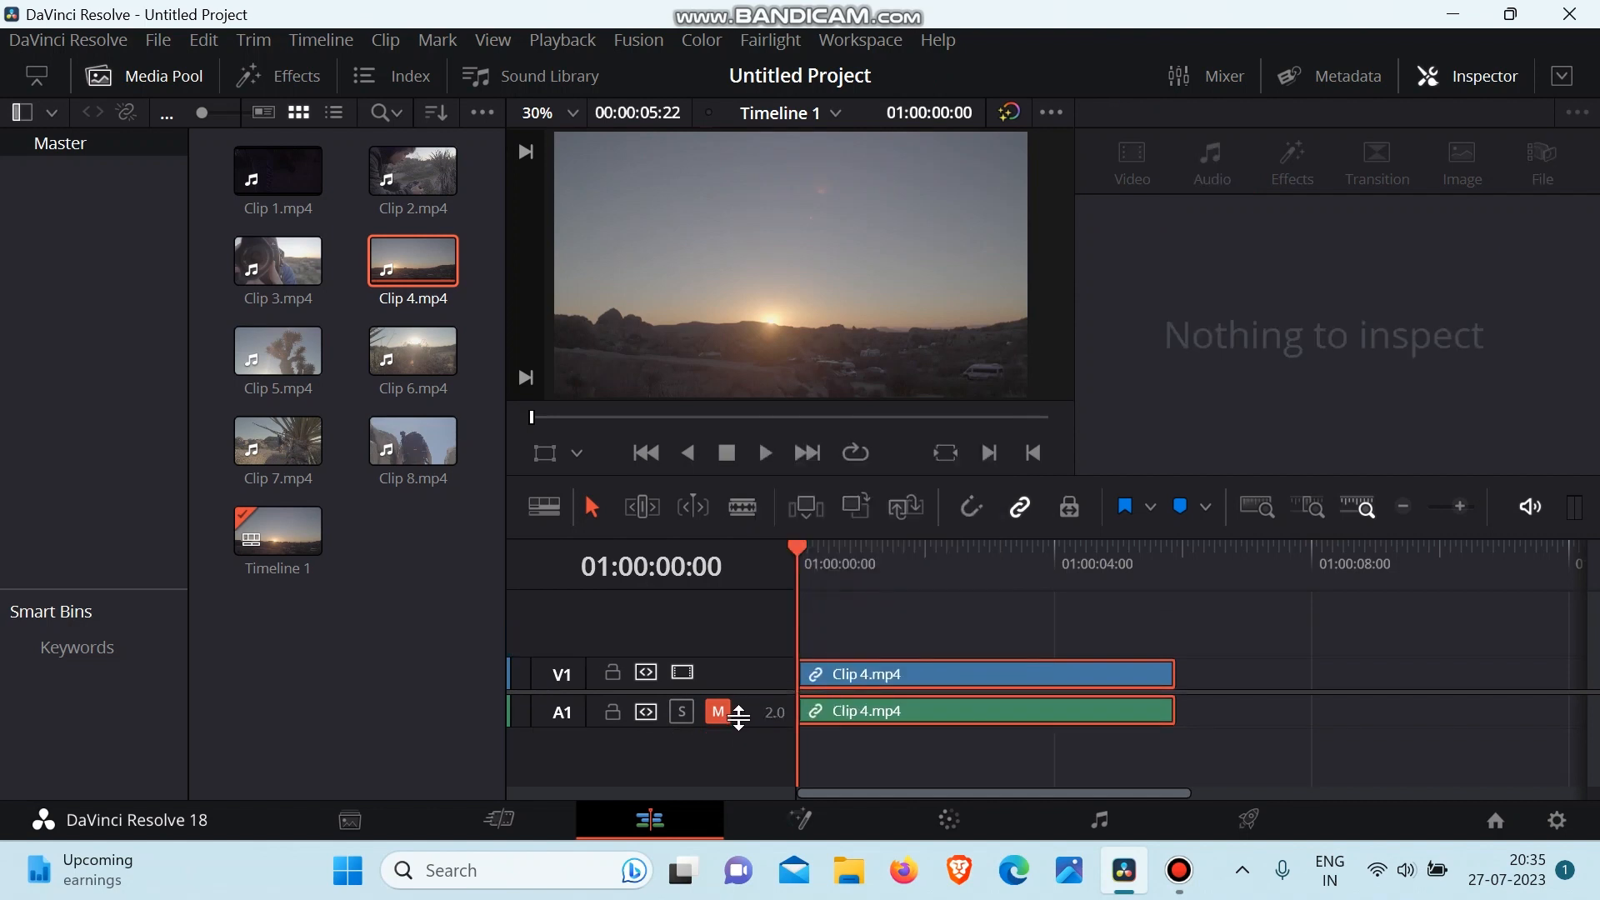
Step: Move Clip 4.mp4 up to video track V2 and delete audio track A2 with the clip's sound
{"action": "left_click", "coordinate": [891, 676]}
{"action": "left_click_drag", "start_coordinate": [895, 685], "coordinate": [890, 642]}
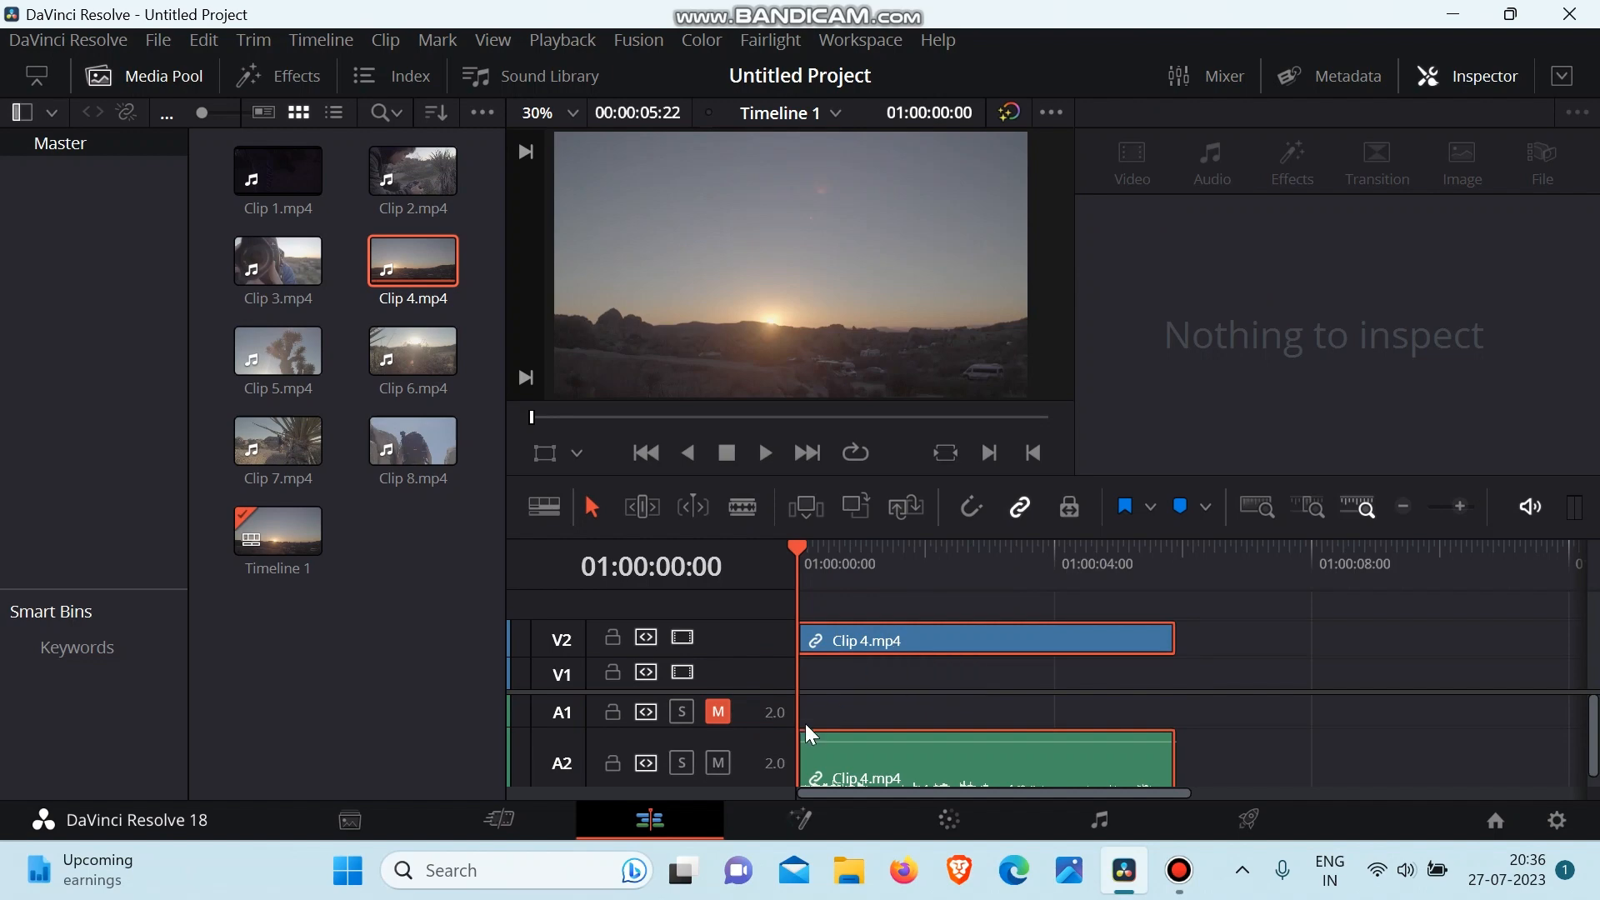
{"action": "right_click", "coordinate": [742, 750]}
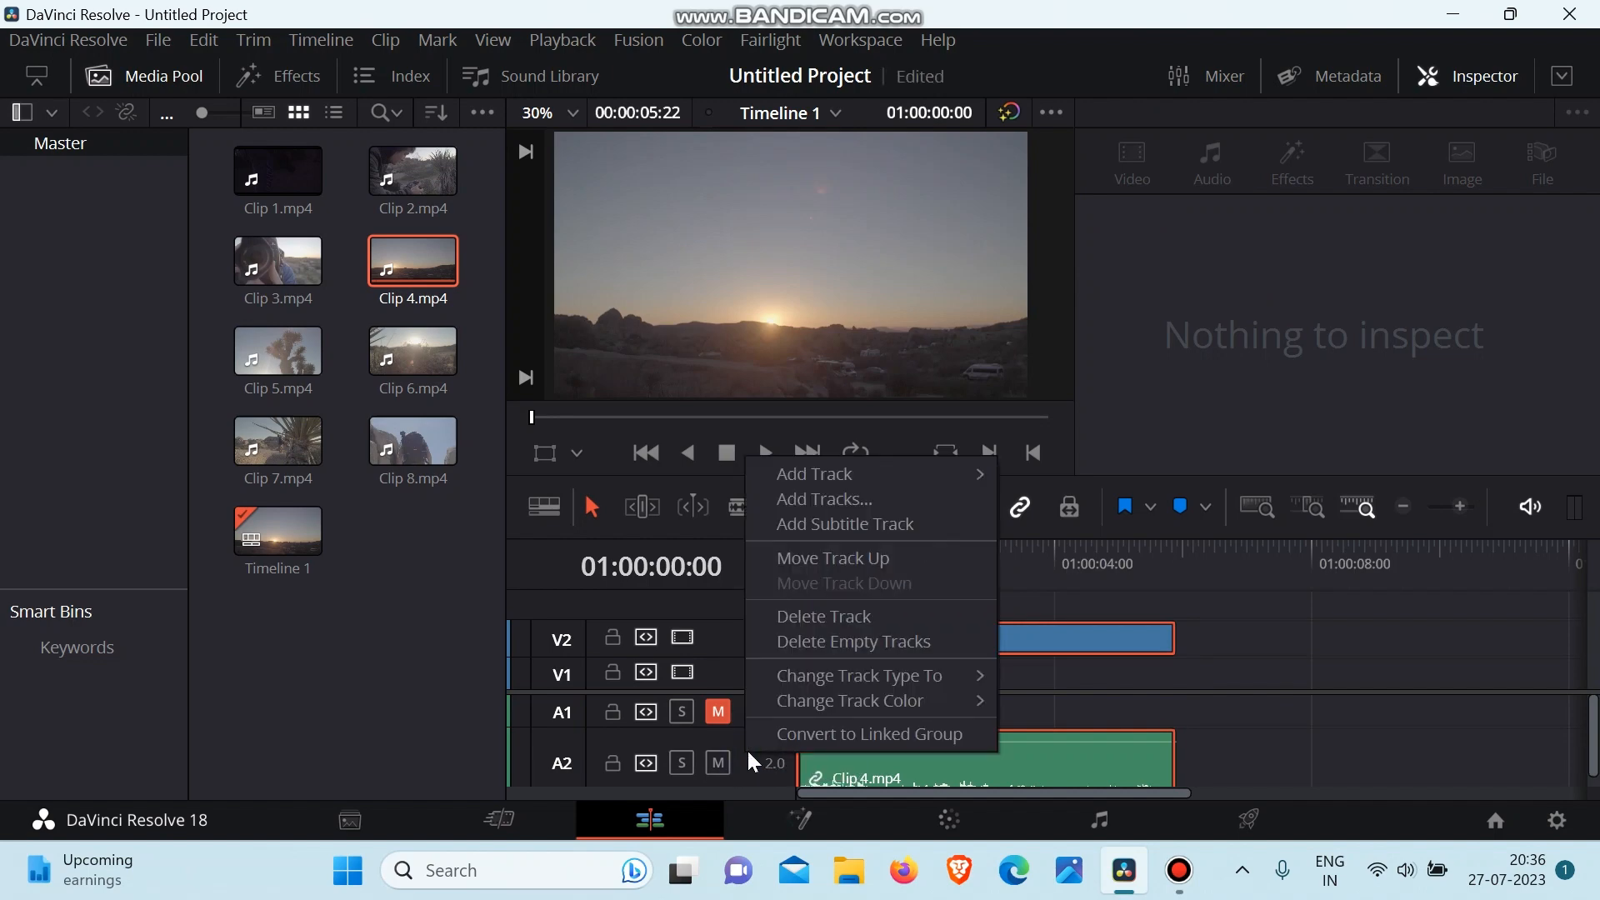
{"action": "left_click", "coordinate": [813, 613]}
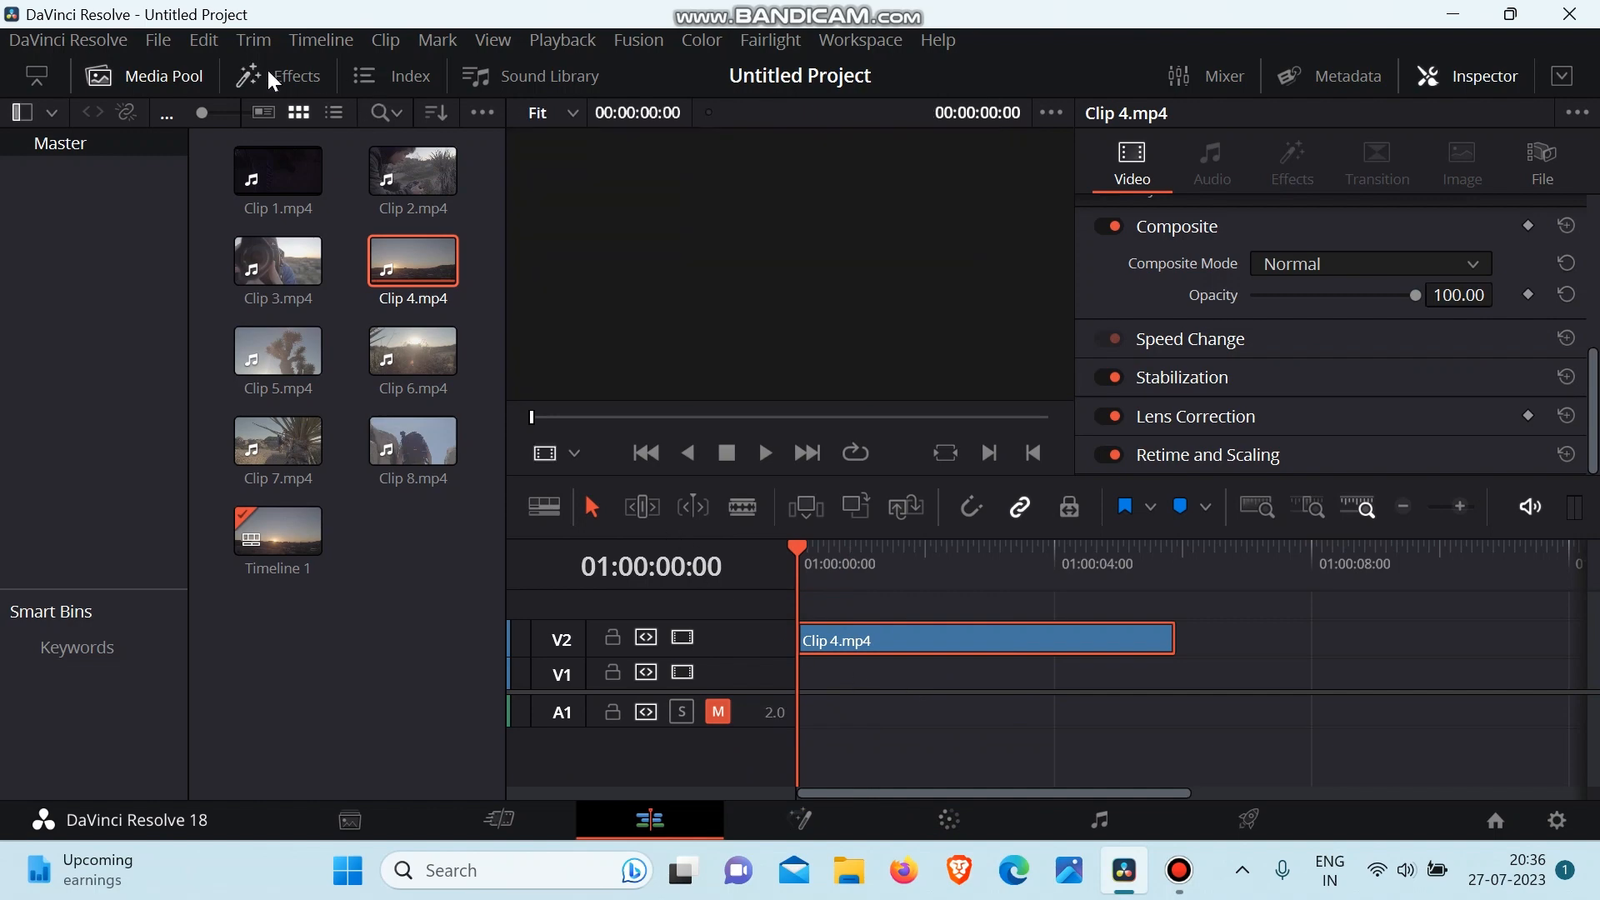
Step: Add a Text title on video track V1 beneath Clip 4.mp4 and extend its end to match the clip's length
{"action": "left_click", "coordinate": [278, 77]}
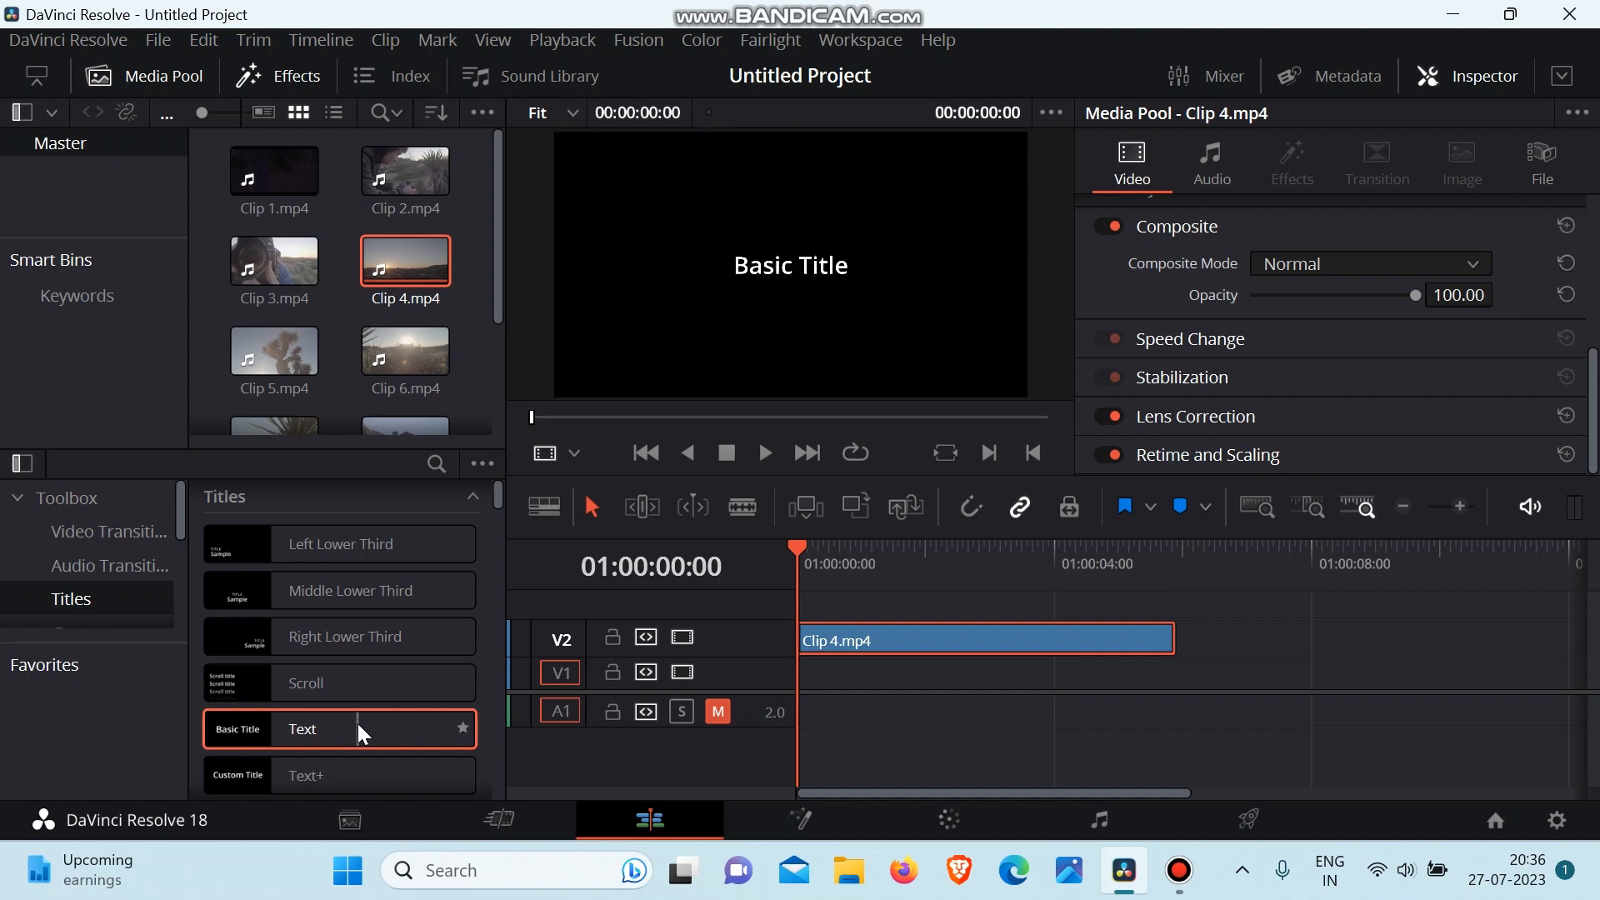
{"action": "left_click_drag", "start_coordinate": [357, 724], "coordinate": [791, 664]}
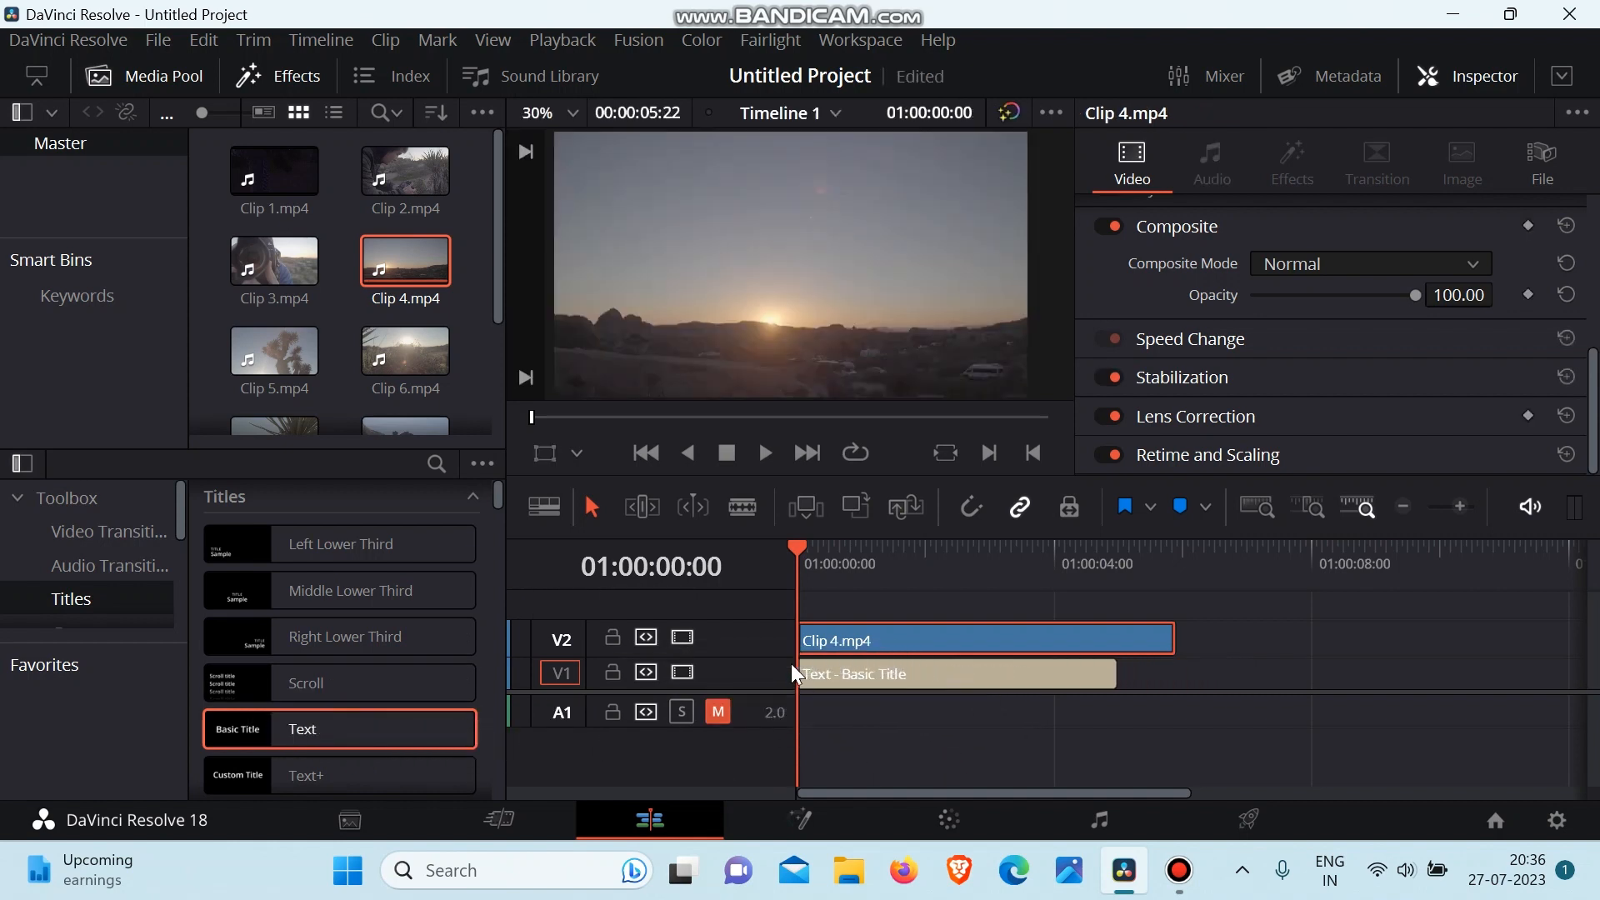
{"action": "left_click", "coordinate": [947, 672]}
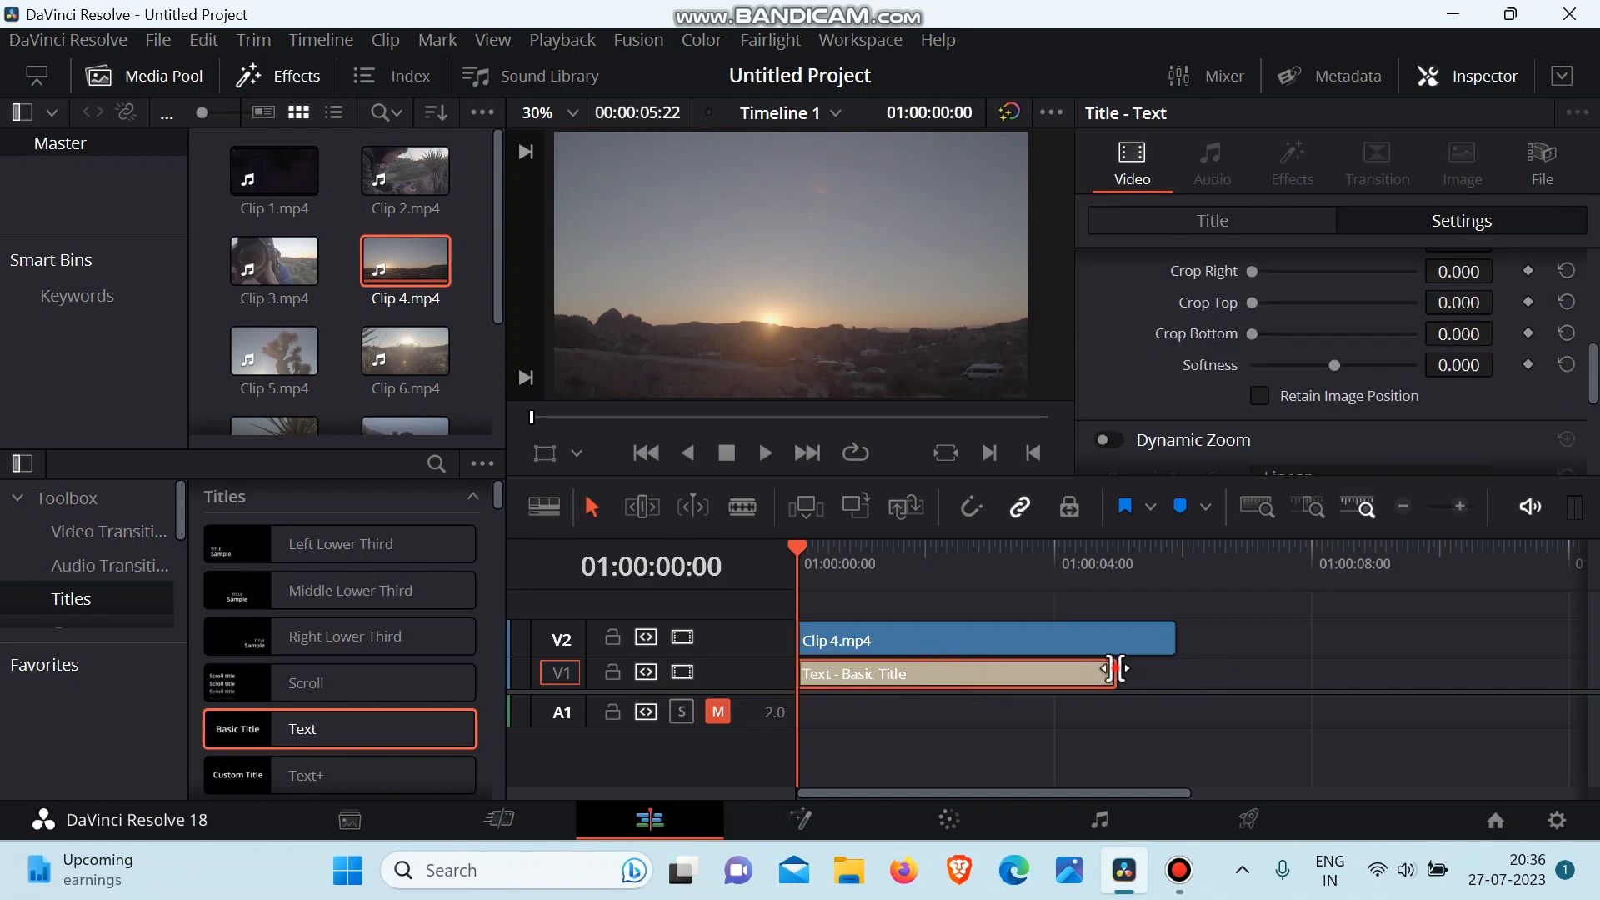
{"action": "left_click_drag", "start_coordinate": [1115, 672], "coordinate": [1175, 670]}
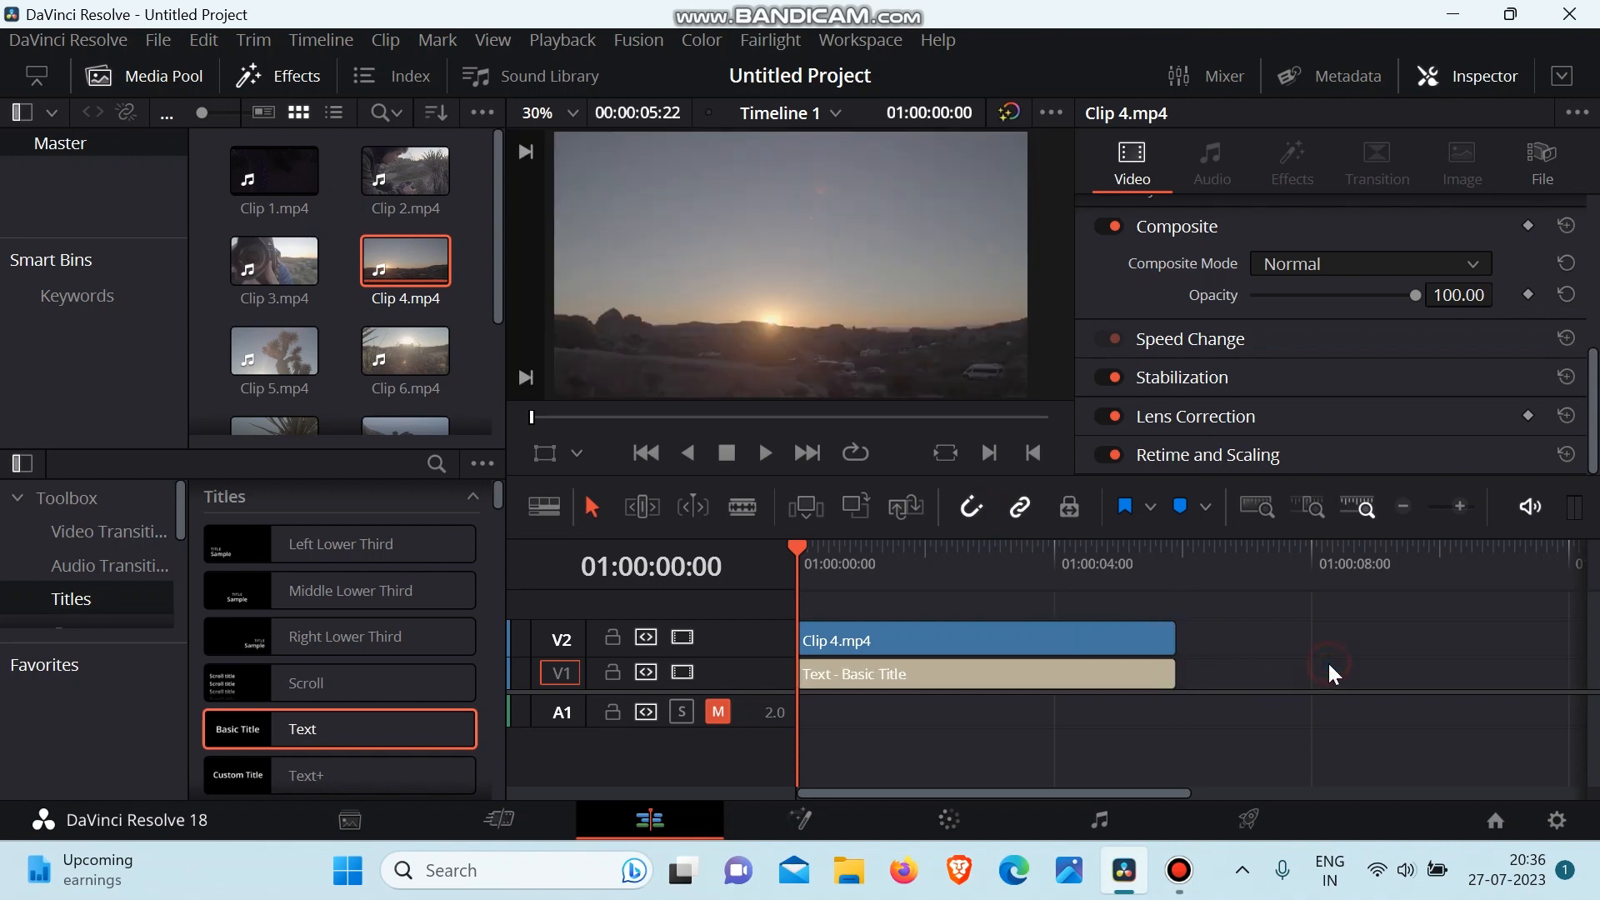
Step: Move the playhead to 01:00:01:03 and disable video track V2
{"action": "left_click_drag", "start_coordinate": [838, 555], "coordinate": [868, 557]}
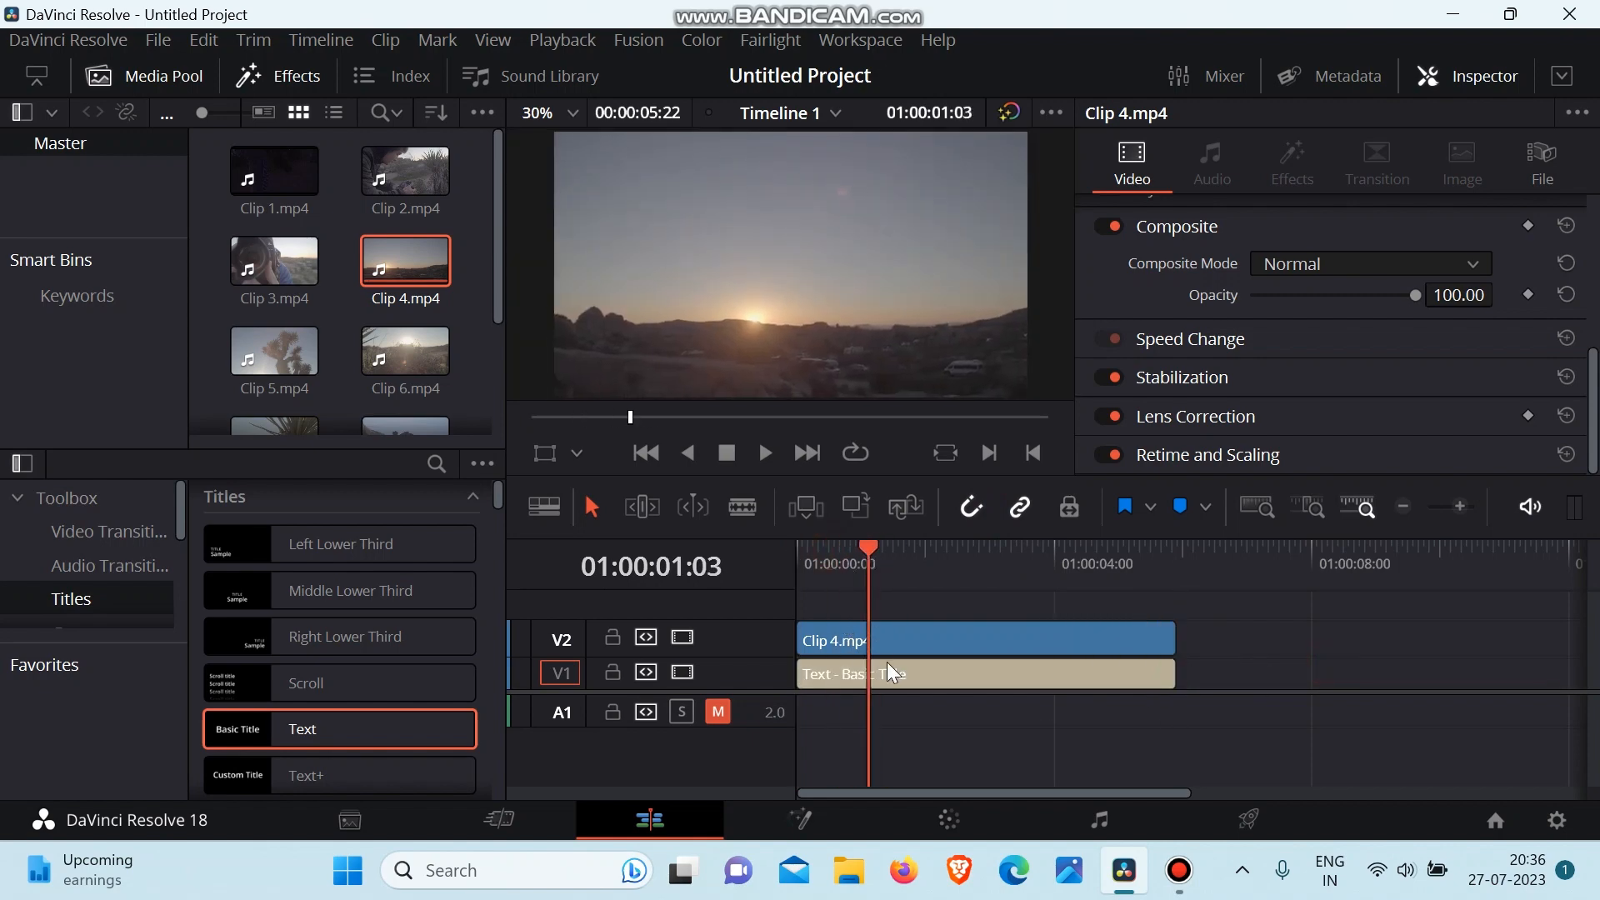
{"action": "left_click", "coordinate": [684, 638]}
Step: Replace the text of the title on track V1 with "DAVINCI RESOLVE"
{"action": "left_click", "coordinate": [991, 676]}
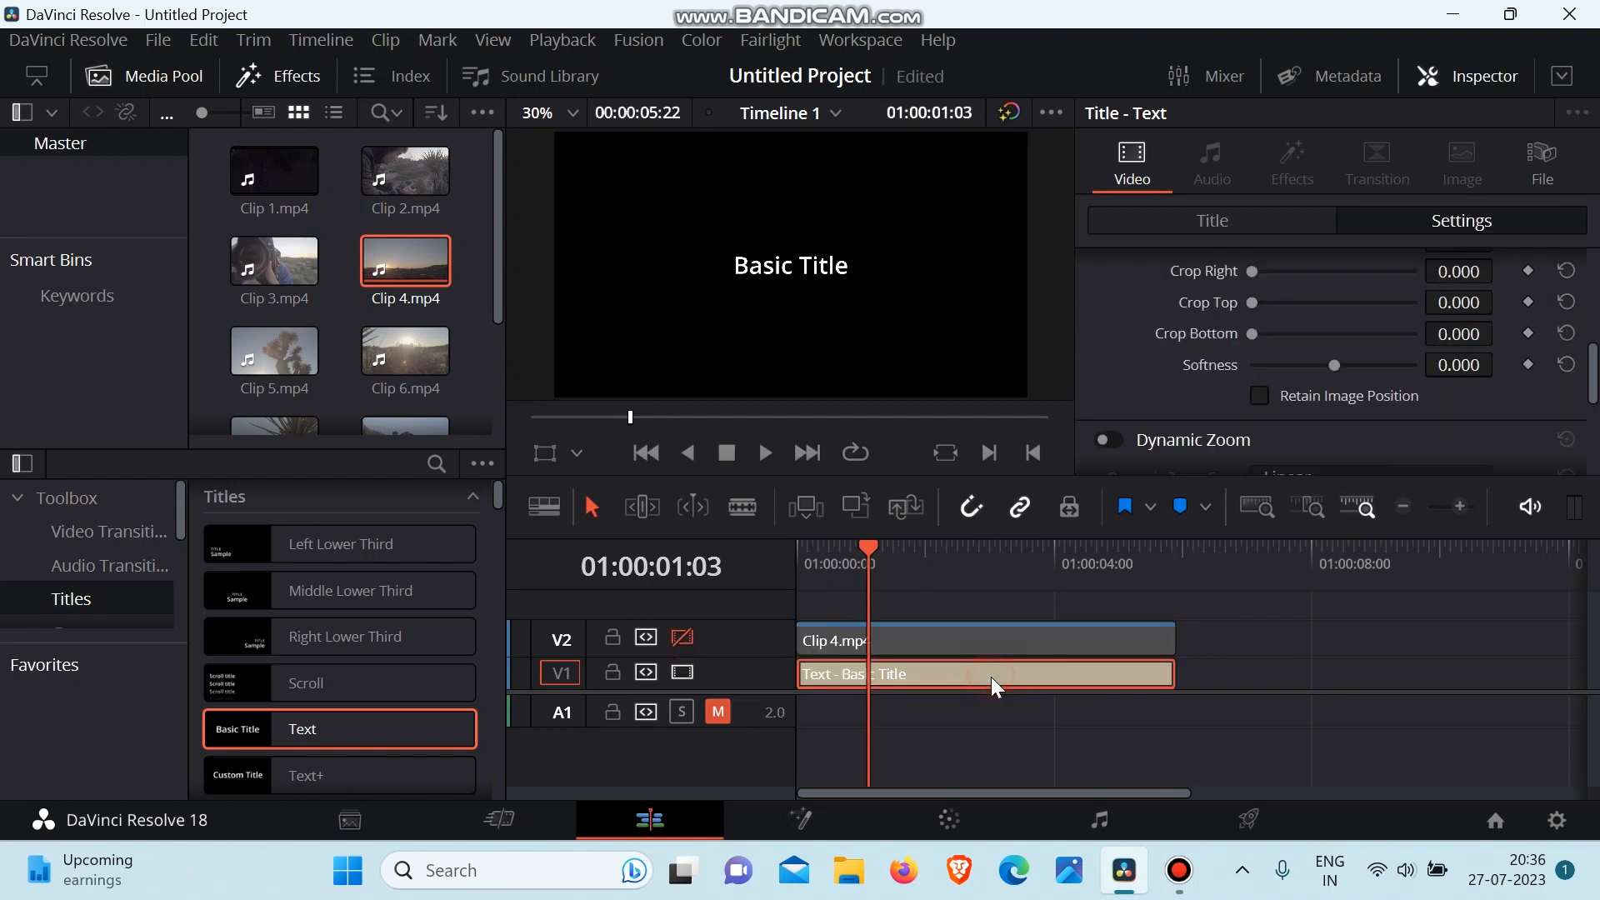
{"action": "left_click", "coordinate": [1480, 80]}
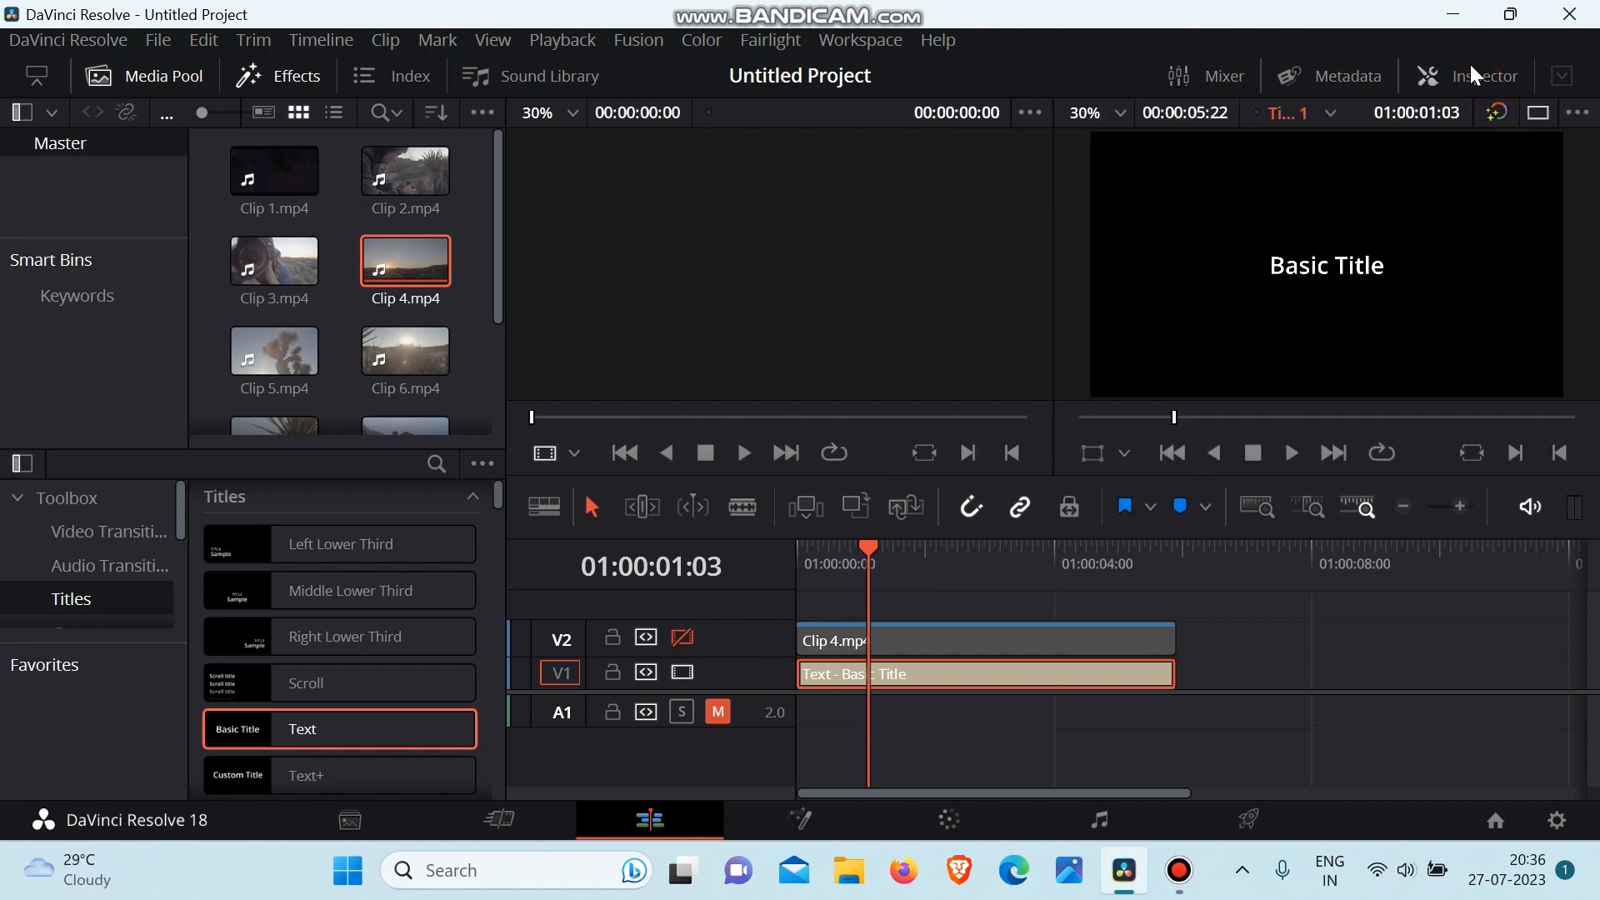
{"action": "left_click", "coordinate": [1470, 70]}
{"action": "scroll", "coordinate": [1247, 309], "scroll_direction": "up", "scroll_amount": 5}
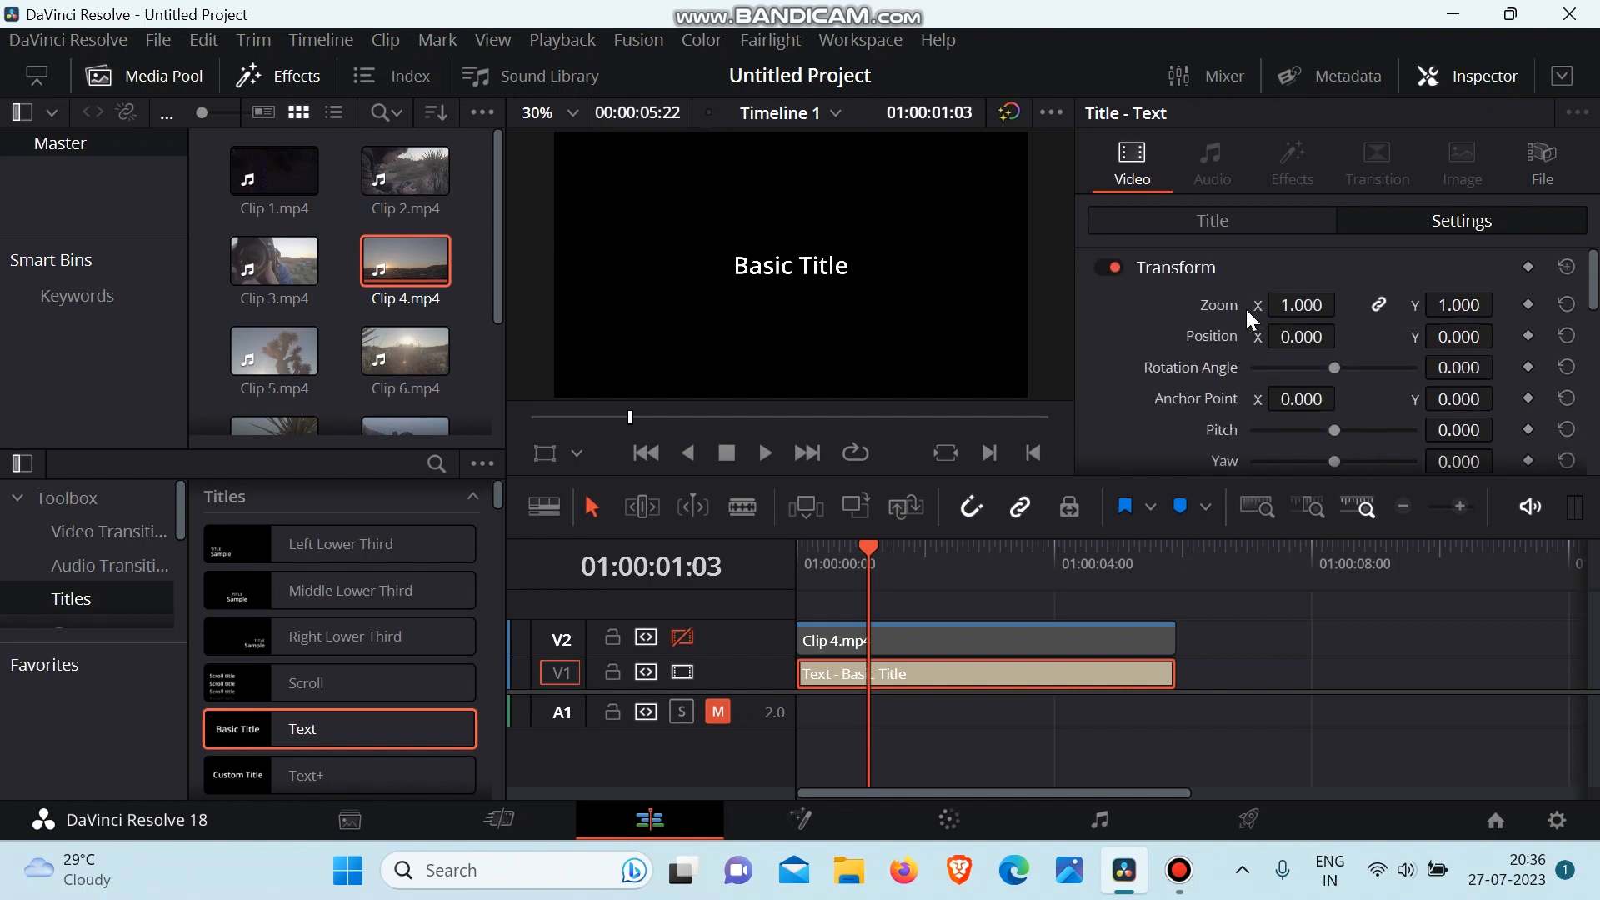
{"action": "left_click", "coordinate": [1203, 223]}
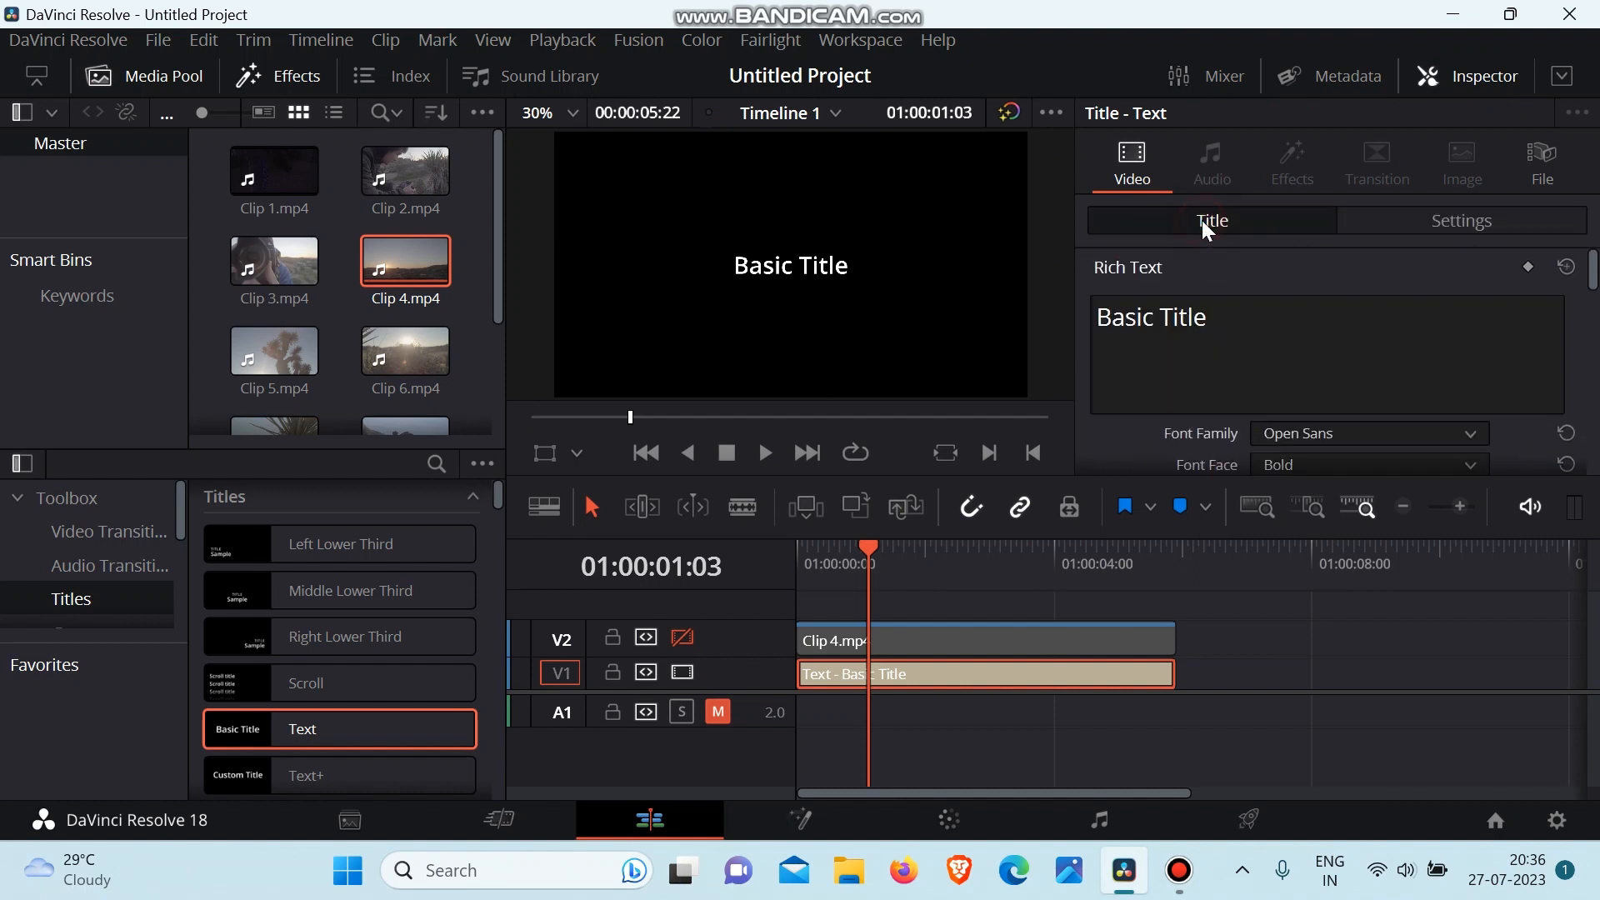
{"action": "left_click", "coordinate": [1250, 330]}
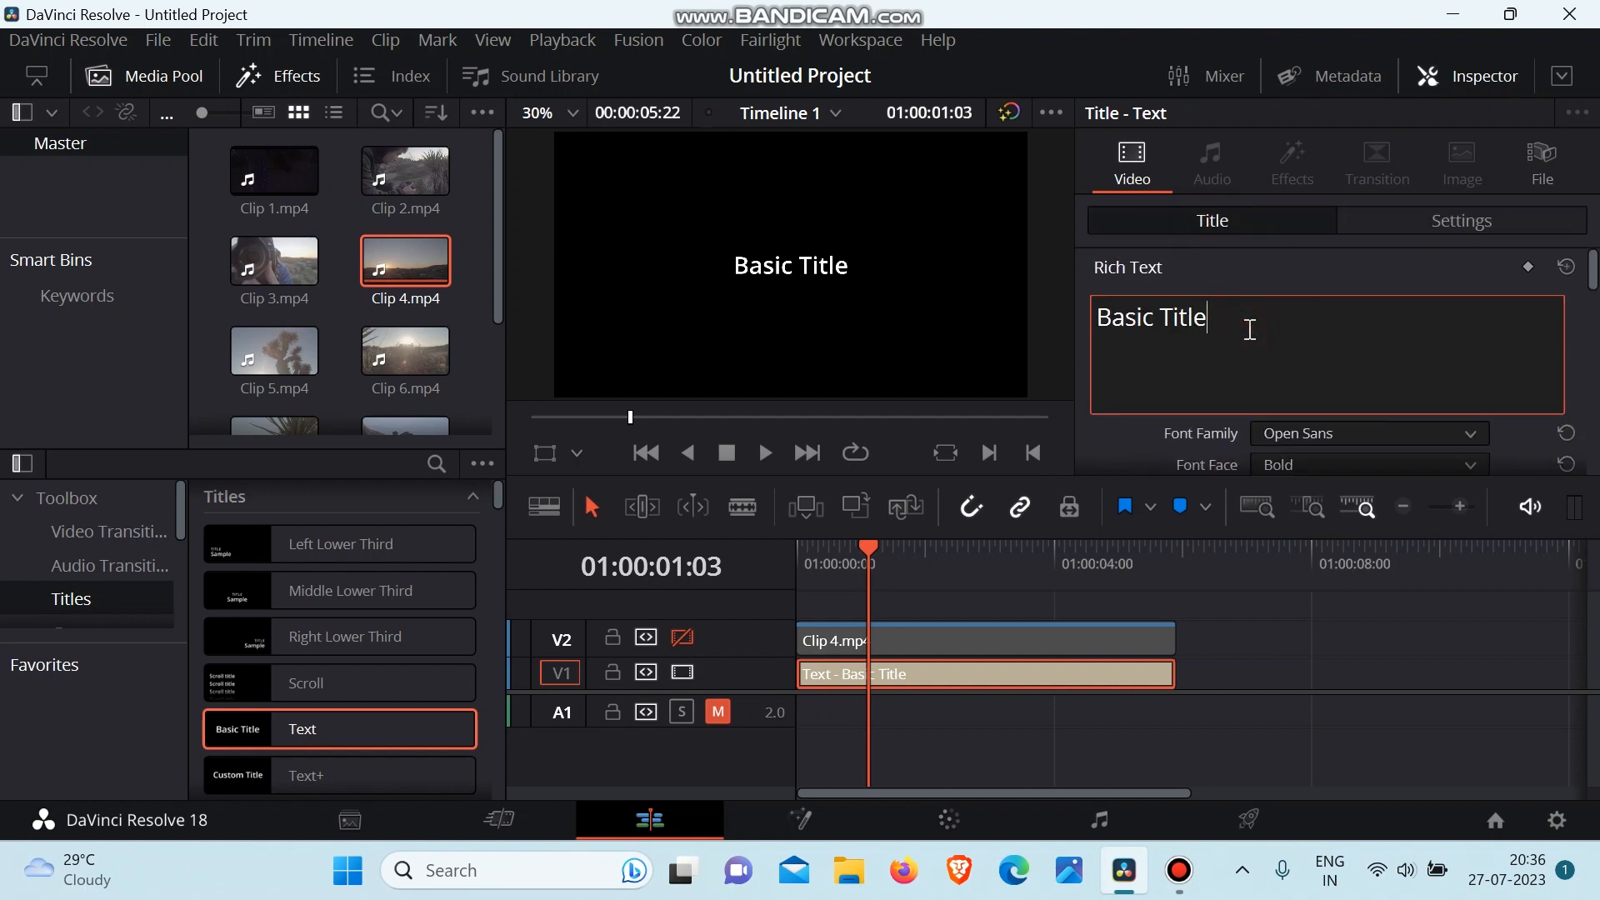
{"action": "key", "text": "ctrl+a"}
{"action": "type", "text": "DAV"}
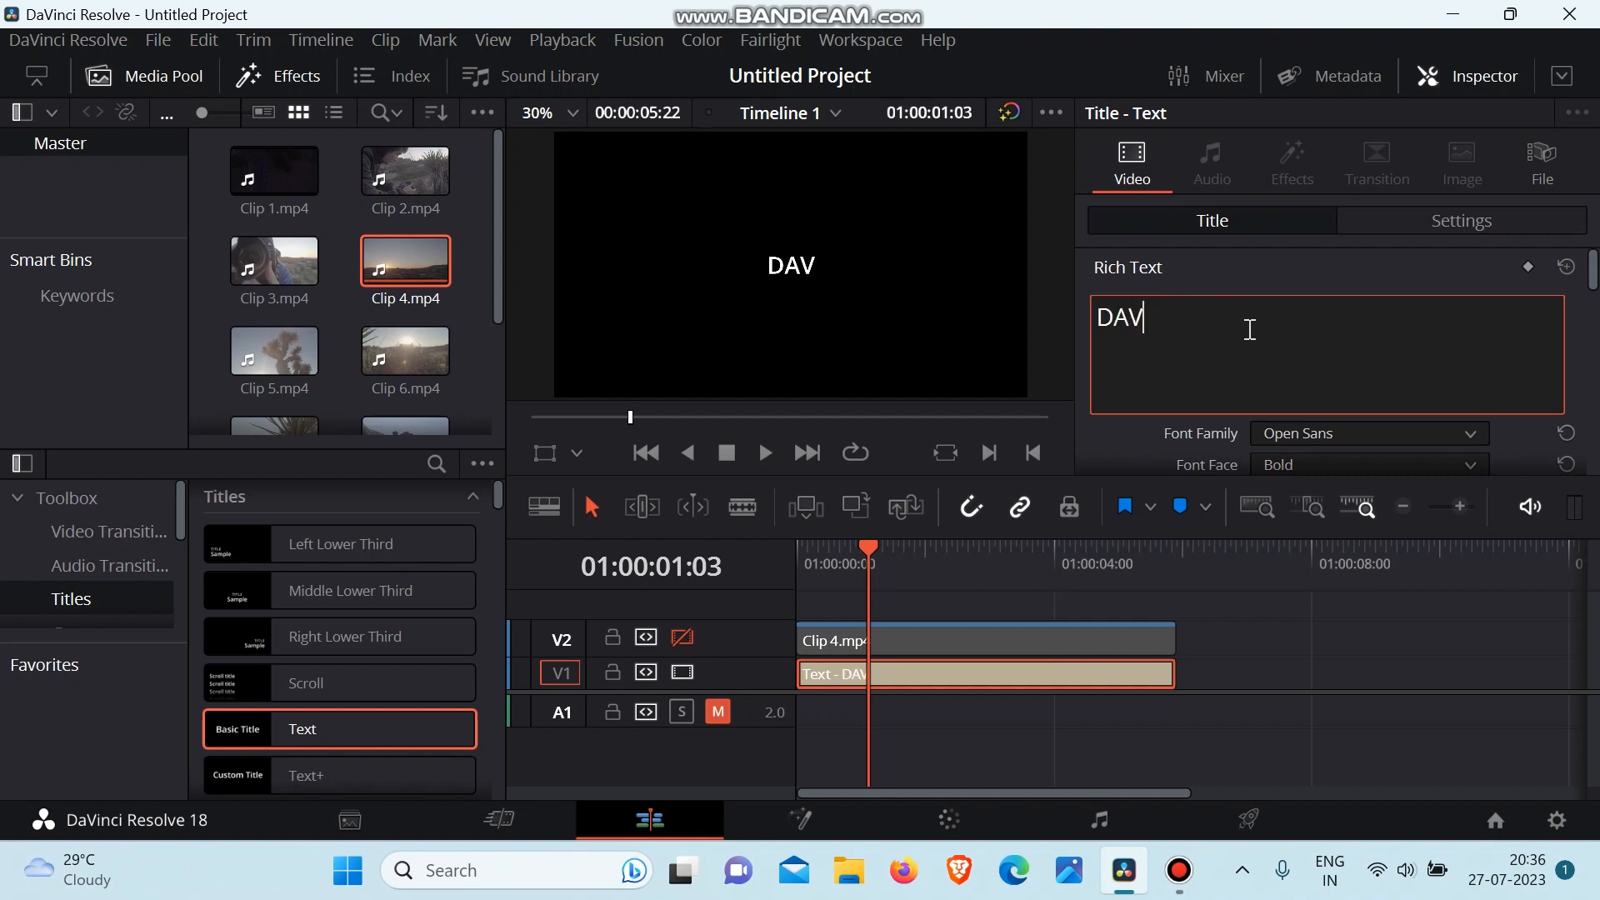
{"action": "type", "text": "INCI RE"}
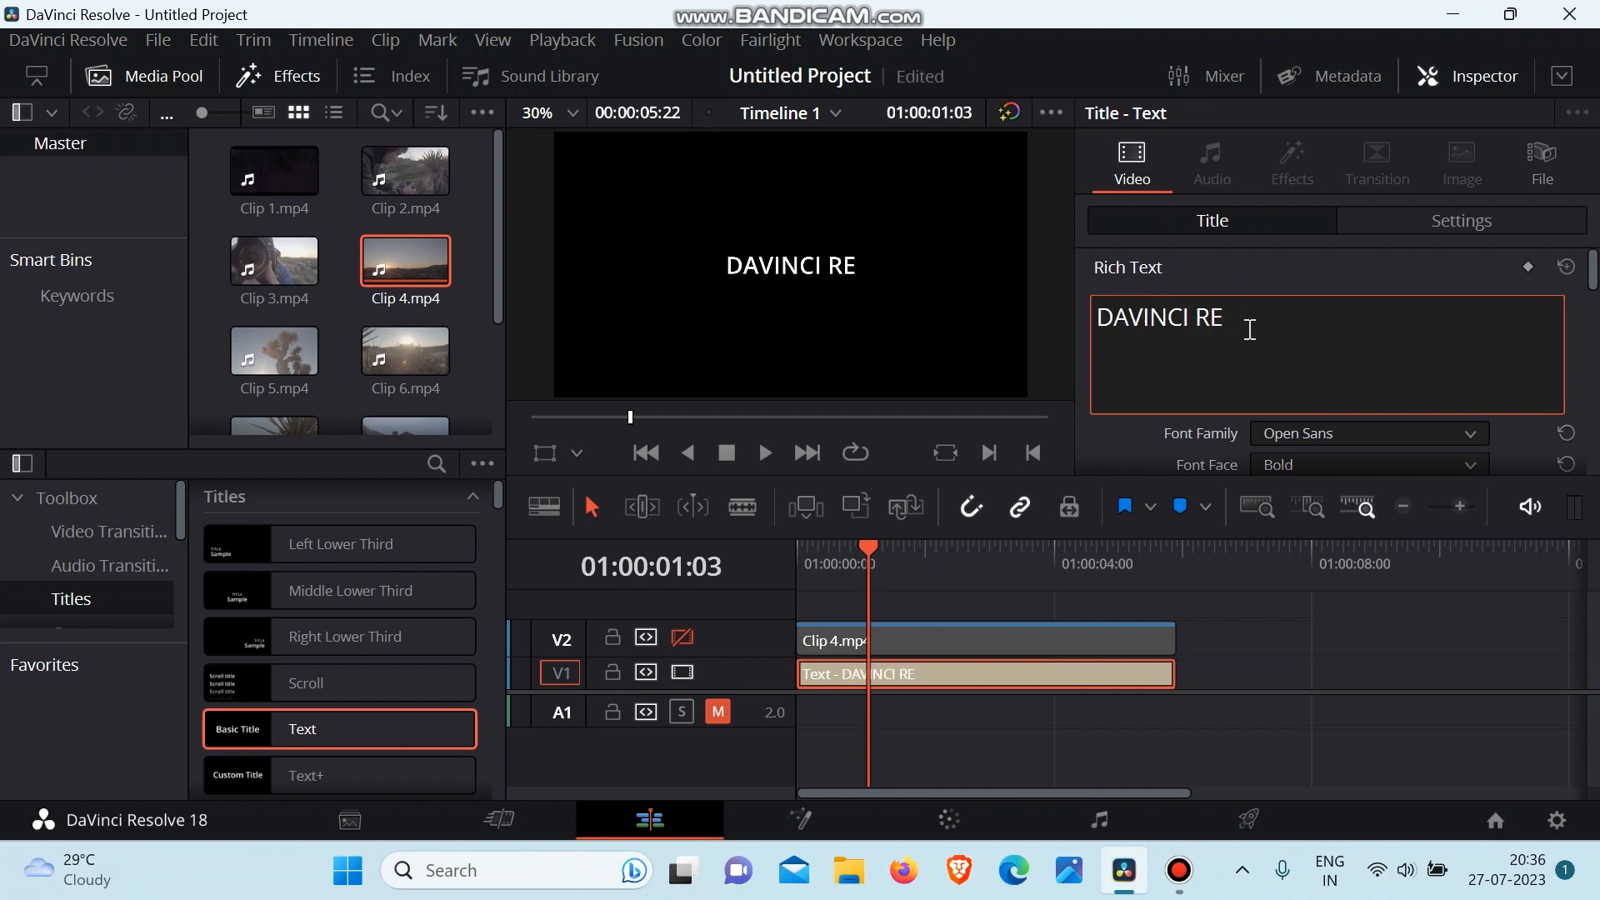
{"action": "type", "text": "SOLVE"}
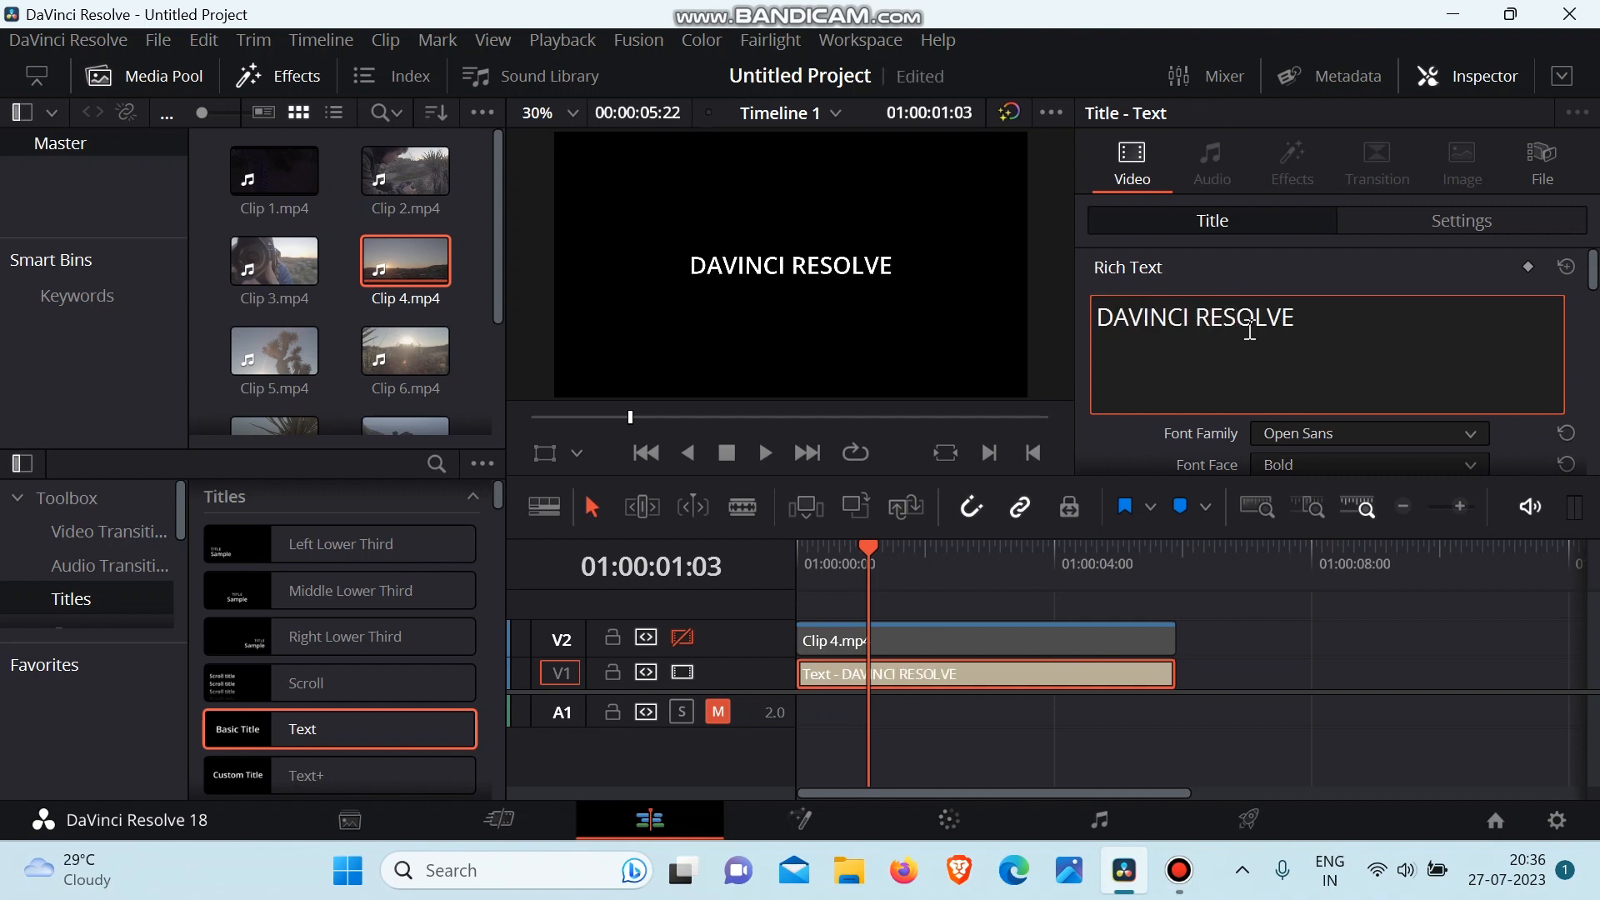
Step: Set the title's font family to Open Sans Condensed ExtraBold and leave its colour white
{"action": "scroll", "coordinate": [1362, 325], "scroll_direction": "down", "scroll_amount": 1}
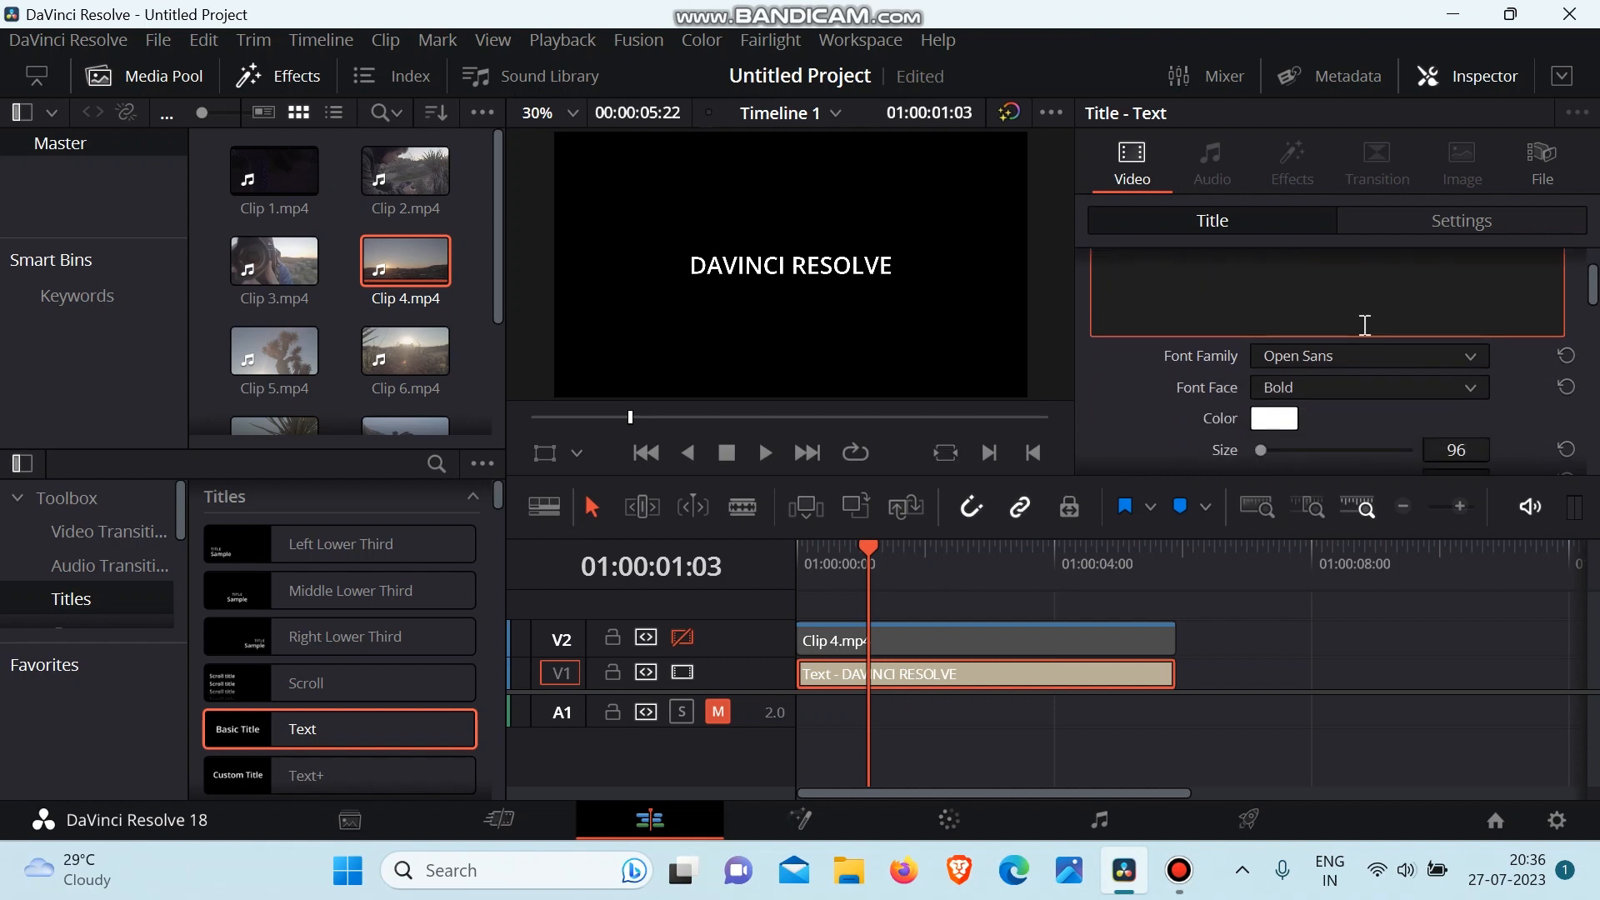
{"action": "left_click", "coordinate": [1317, 357]}
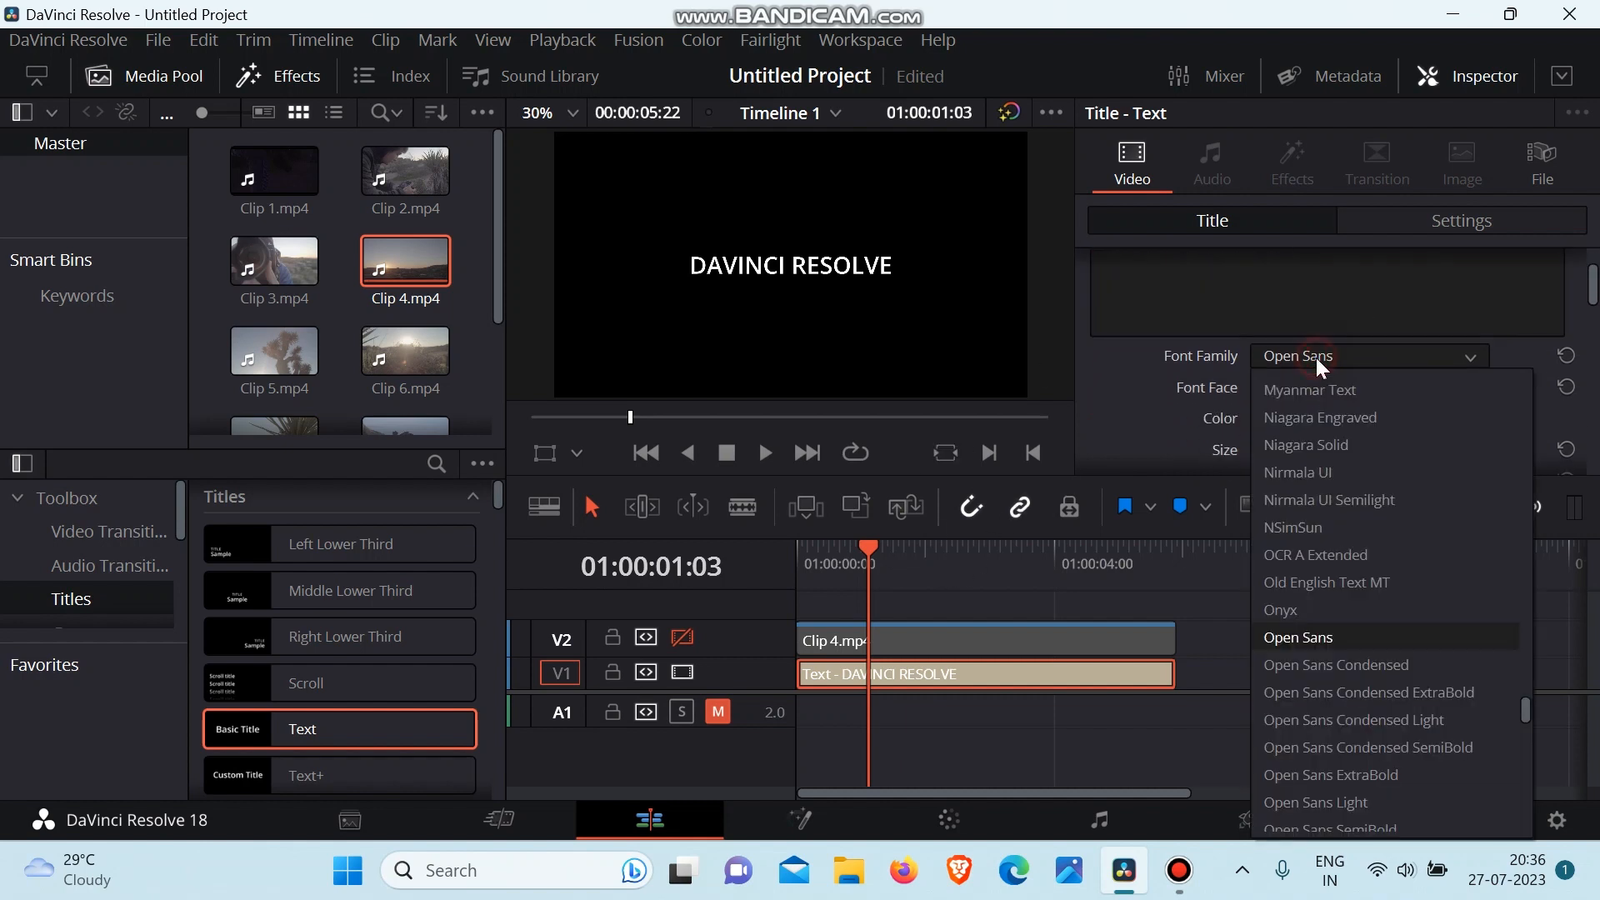
{"action": "left_click", "coordinate": [1327, 694]}
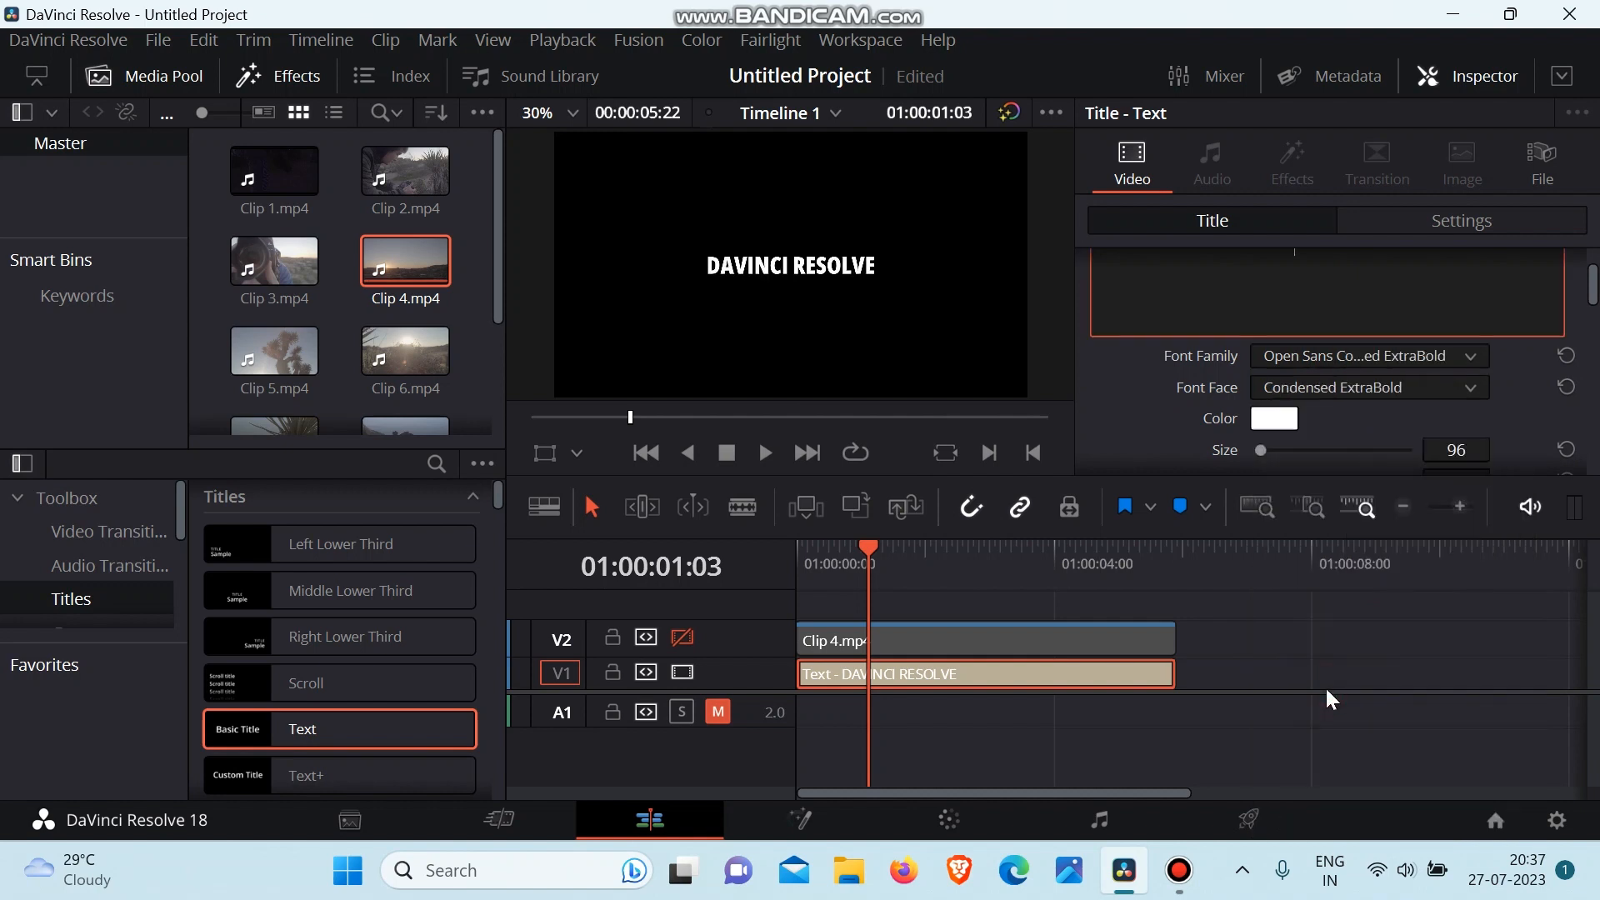
{"action": "left_click", "coordinate": [1280, 417]}
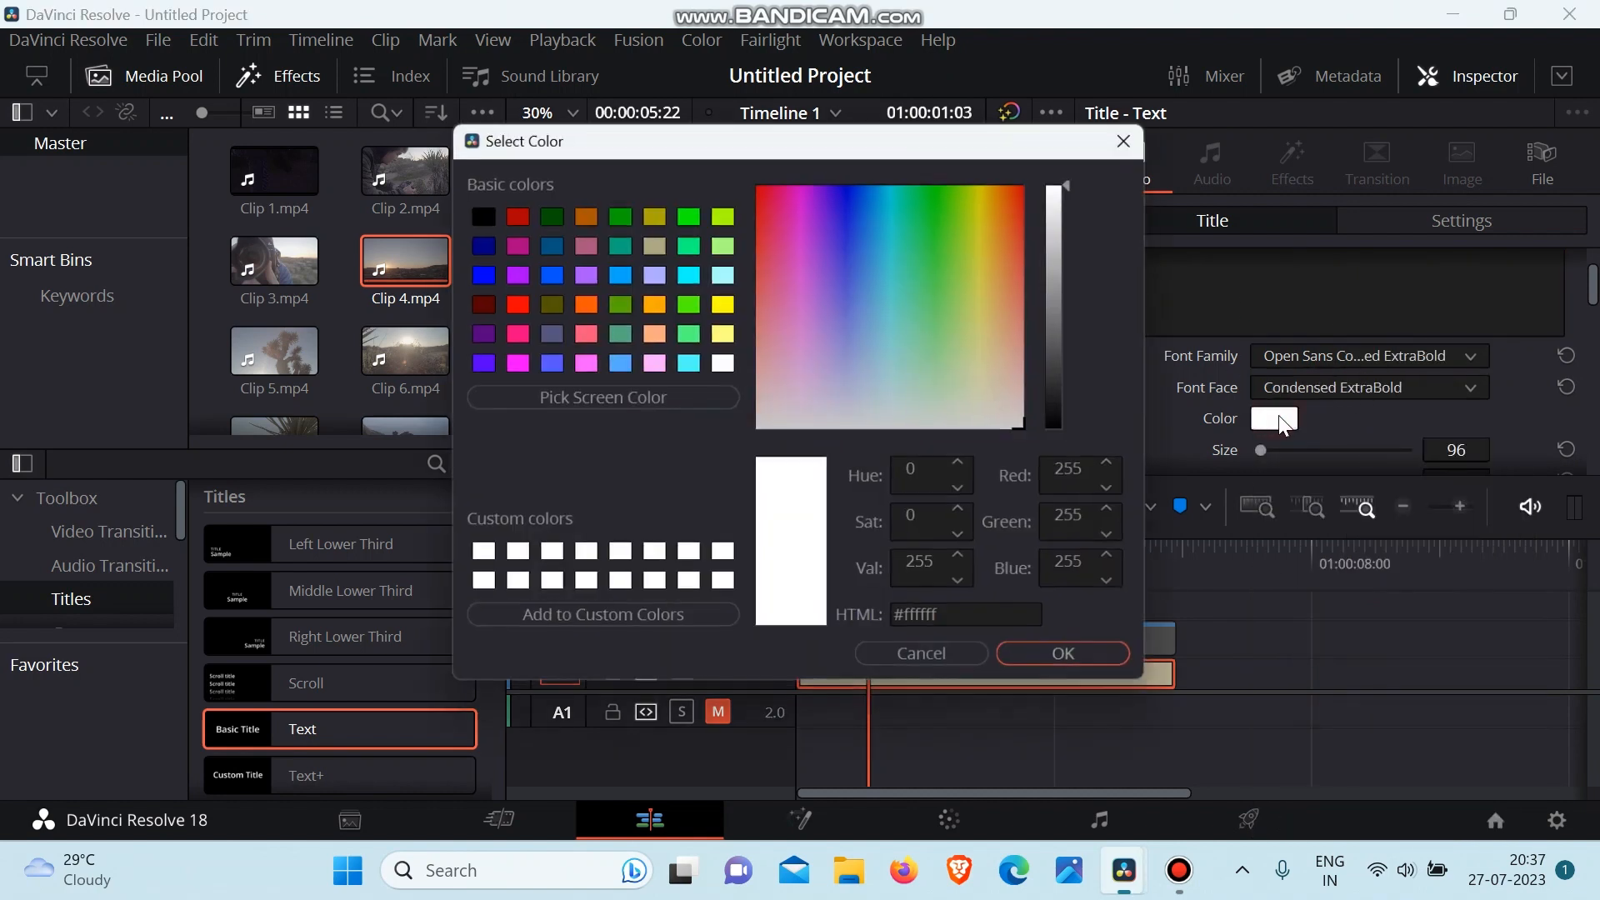
{"action": "left_click", "coordinate": [1134, 135]}
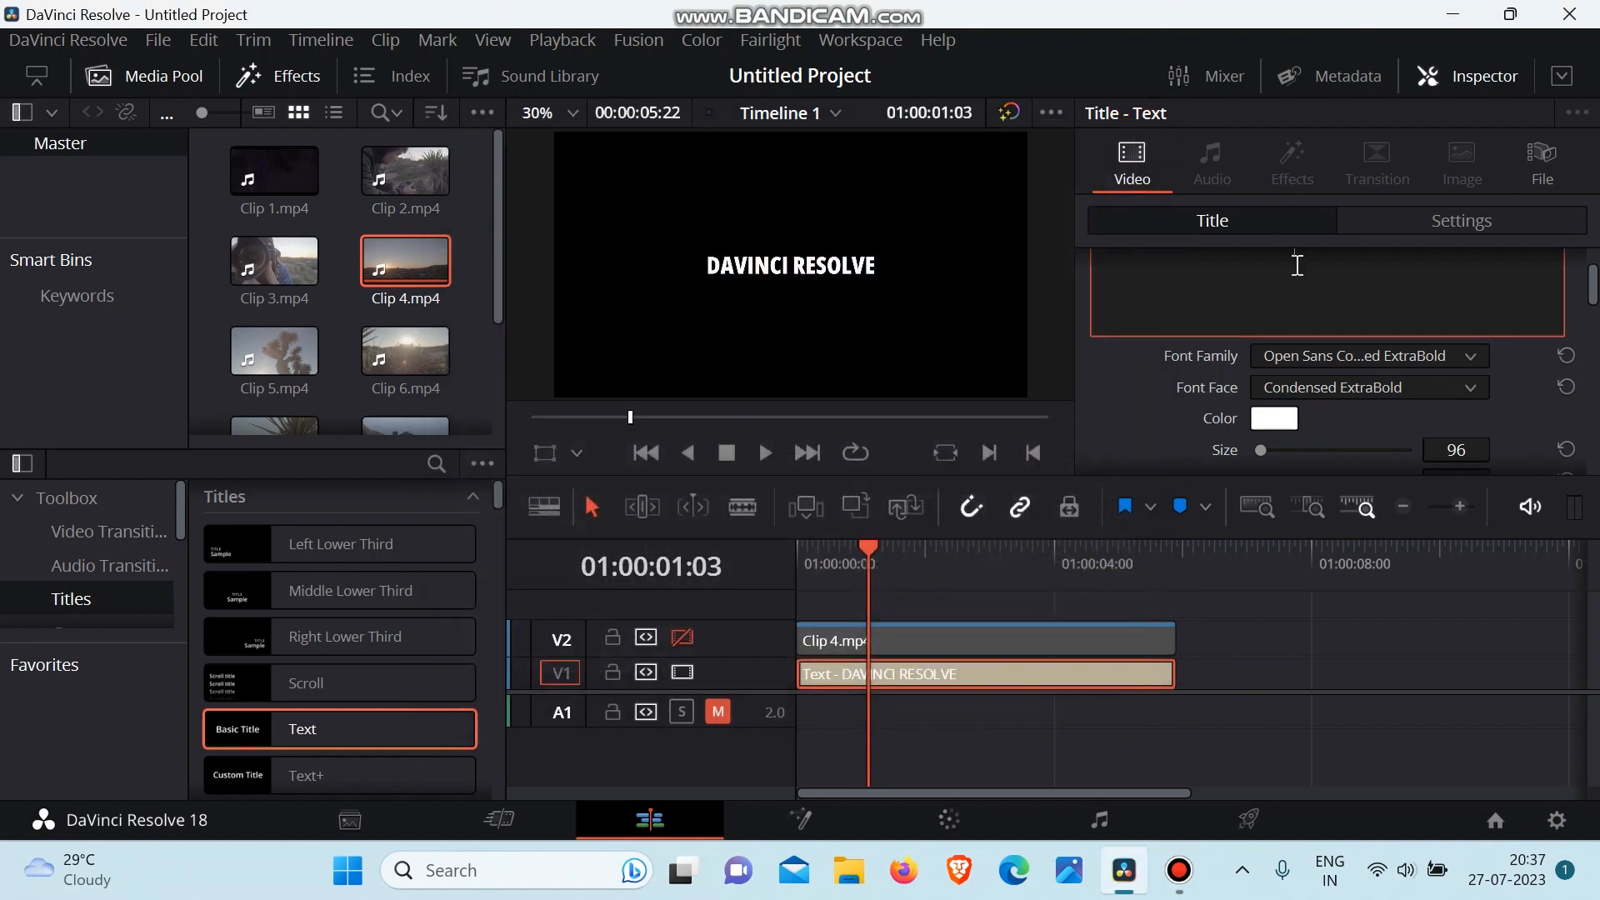
Step: Set the DAVINCI RESOLVE title's font size to 224
{"action": "scroll", "coordinate": [1332, 419], "scroll_direction": "down", "scroll_amount": 1}
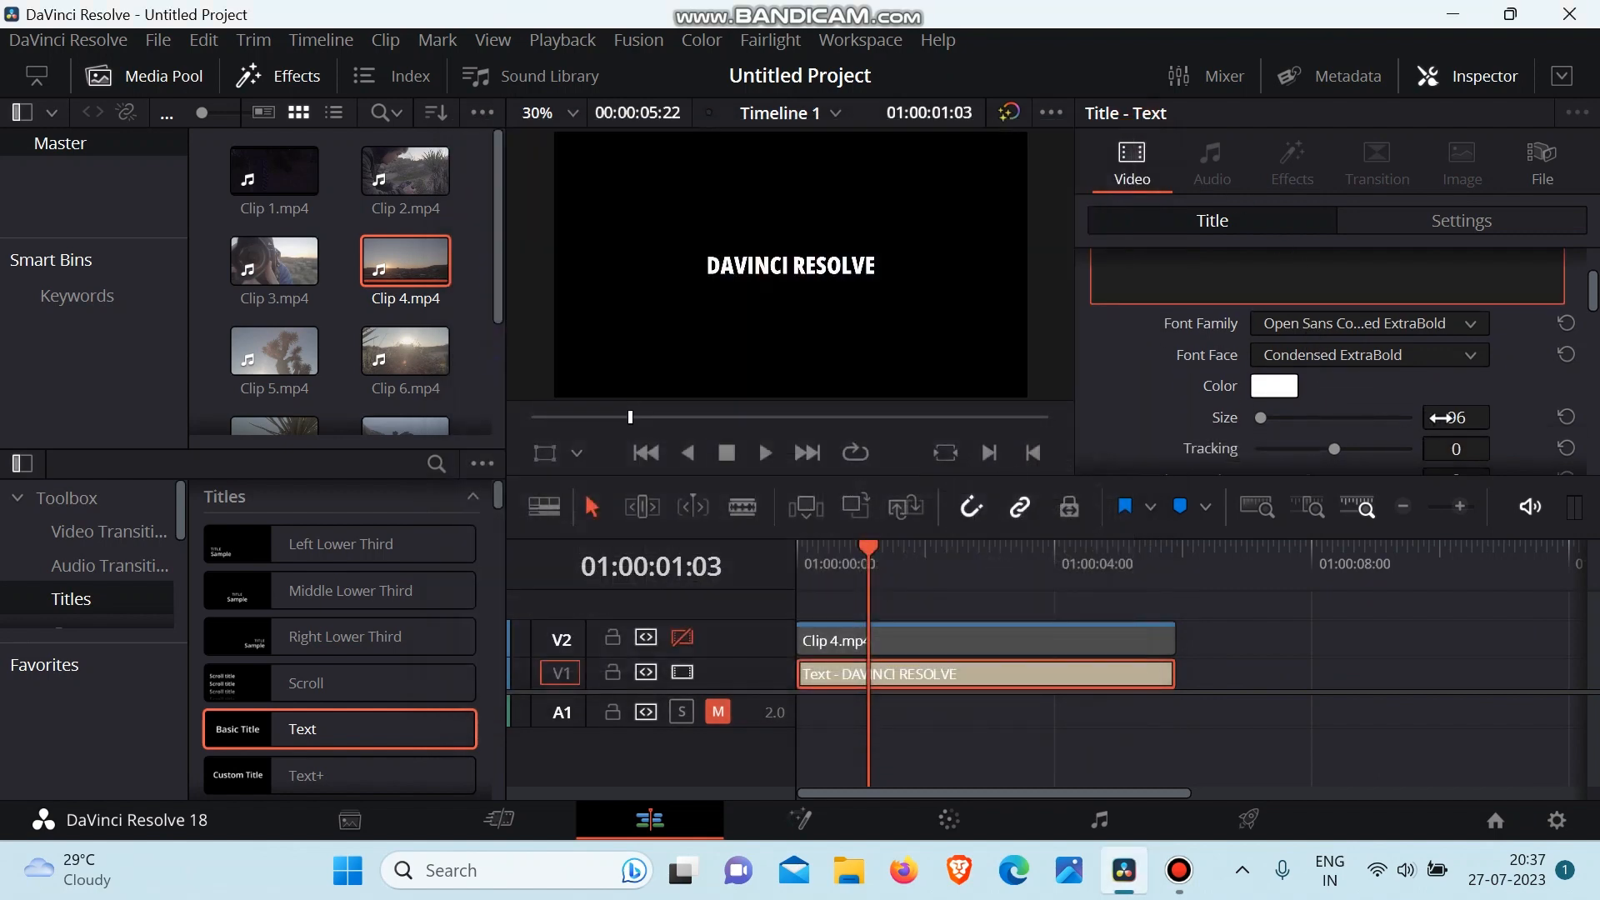
{"action": "left_click_drag", "start_coordinate": [1451, 418], "coordinate": [1527, 417]}
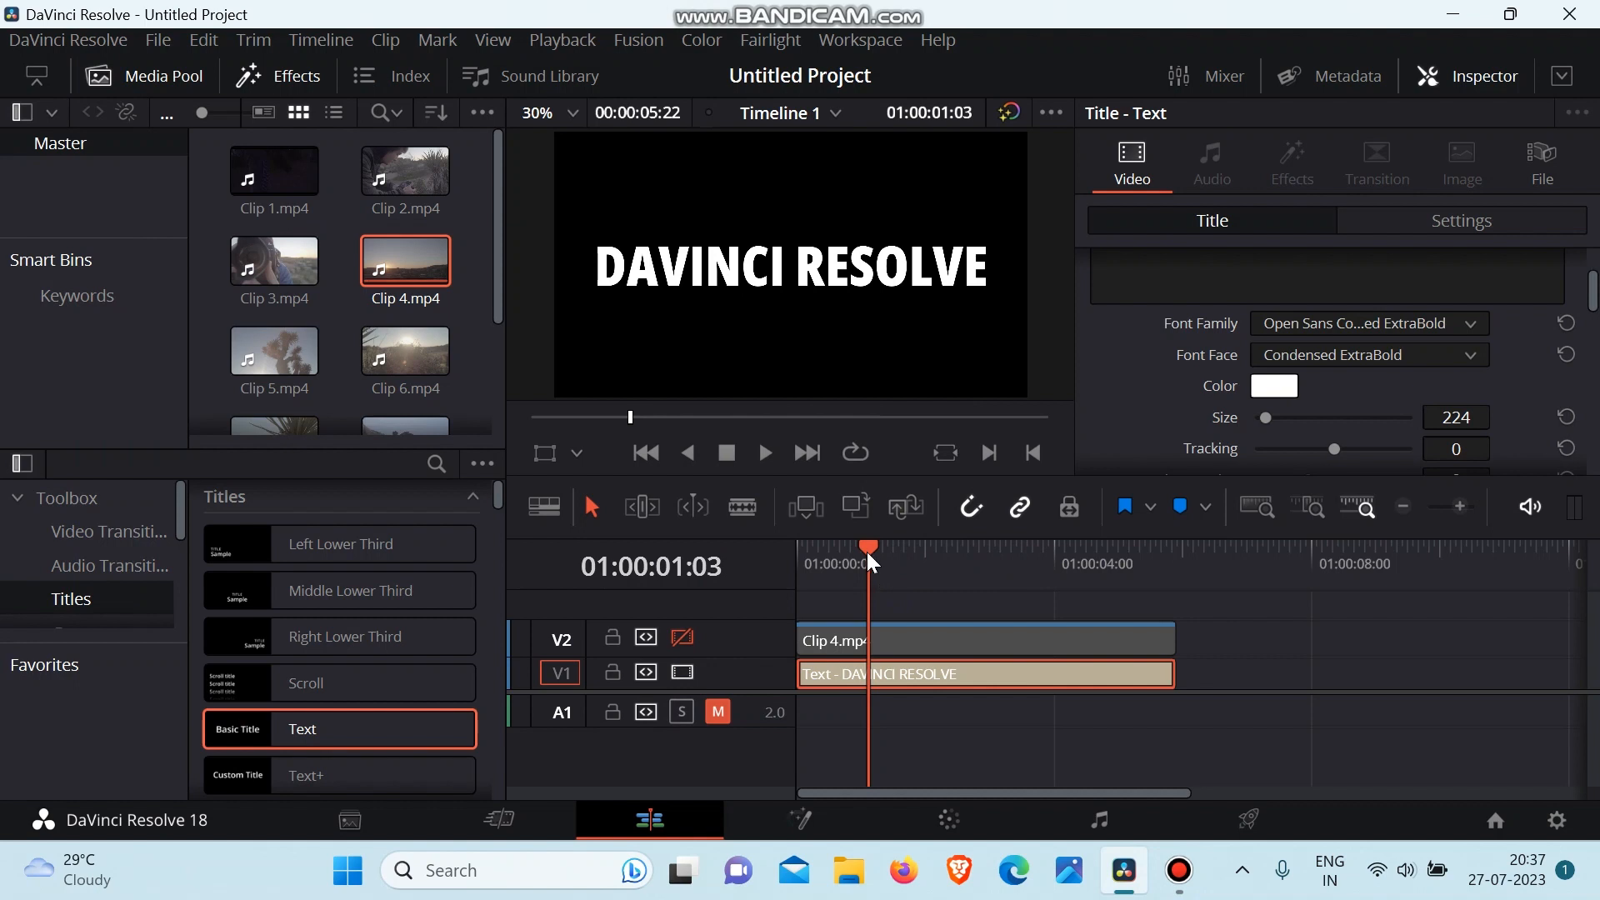
Step: Hide the media pool and effects library, and park the playhead at 01:00:02:05 with the timeline shown in the viewer
{"action": "left_click_drag", "start_coordinate": [867, 552], "coordinate": [787, 559]}
{"action": "key", "text": "q"}
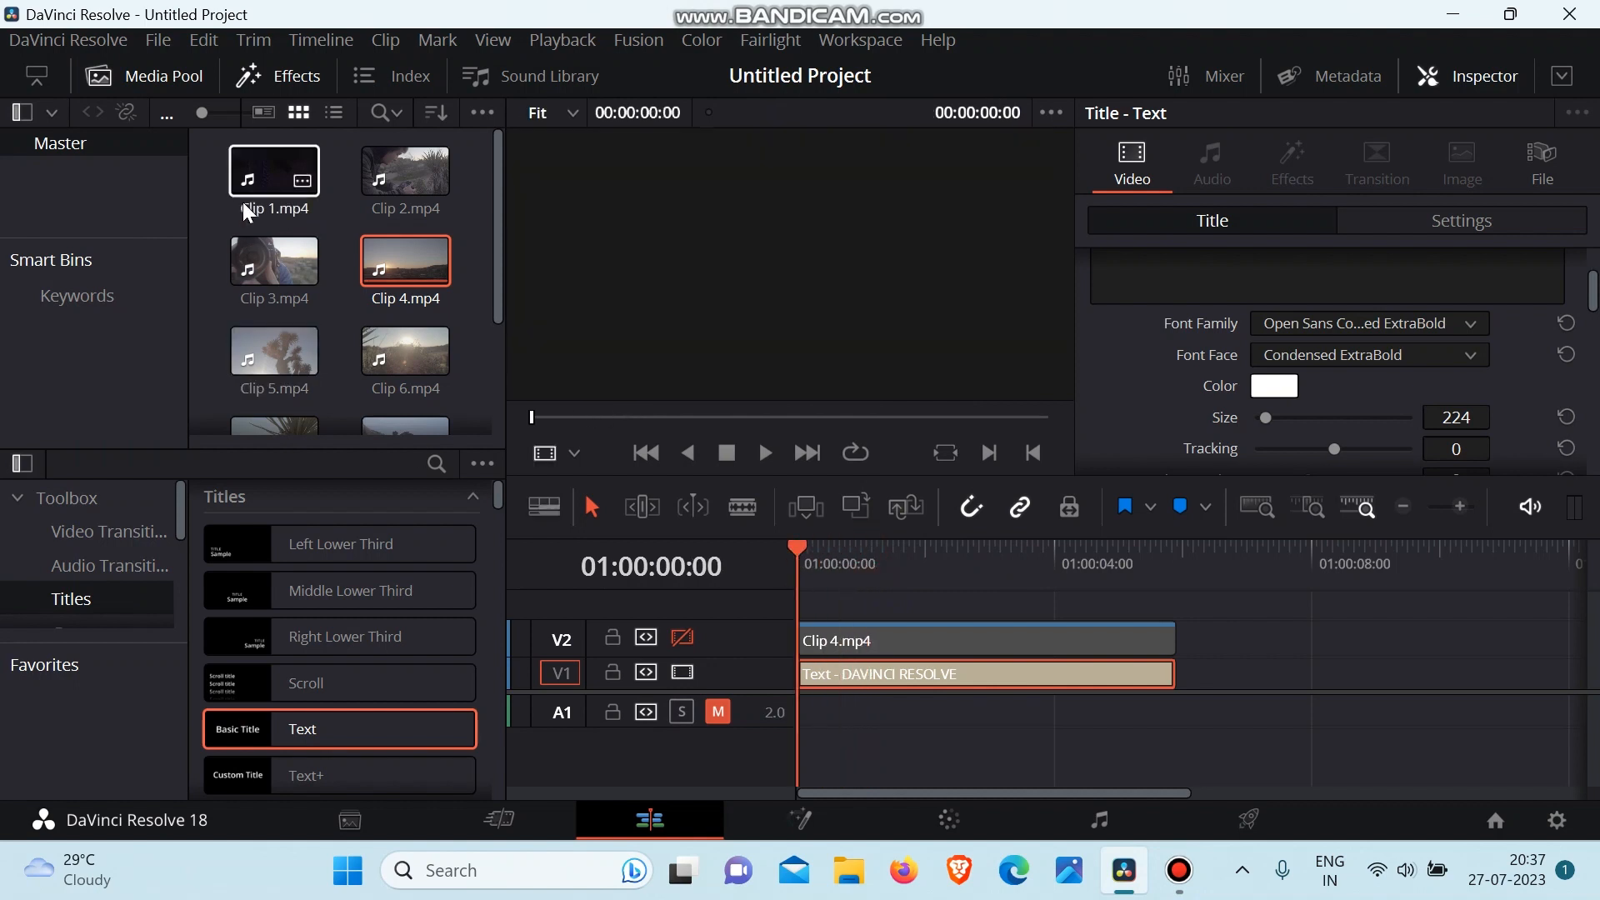
{"action": "left_click", "coordinate": [156, 78]}
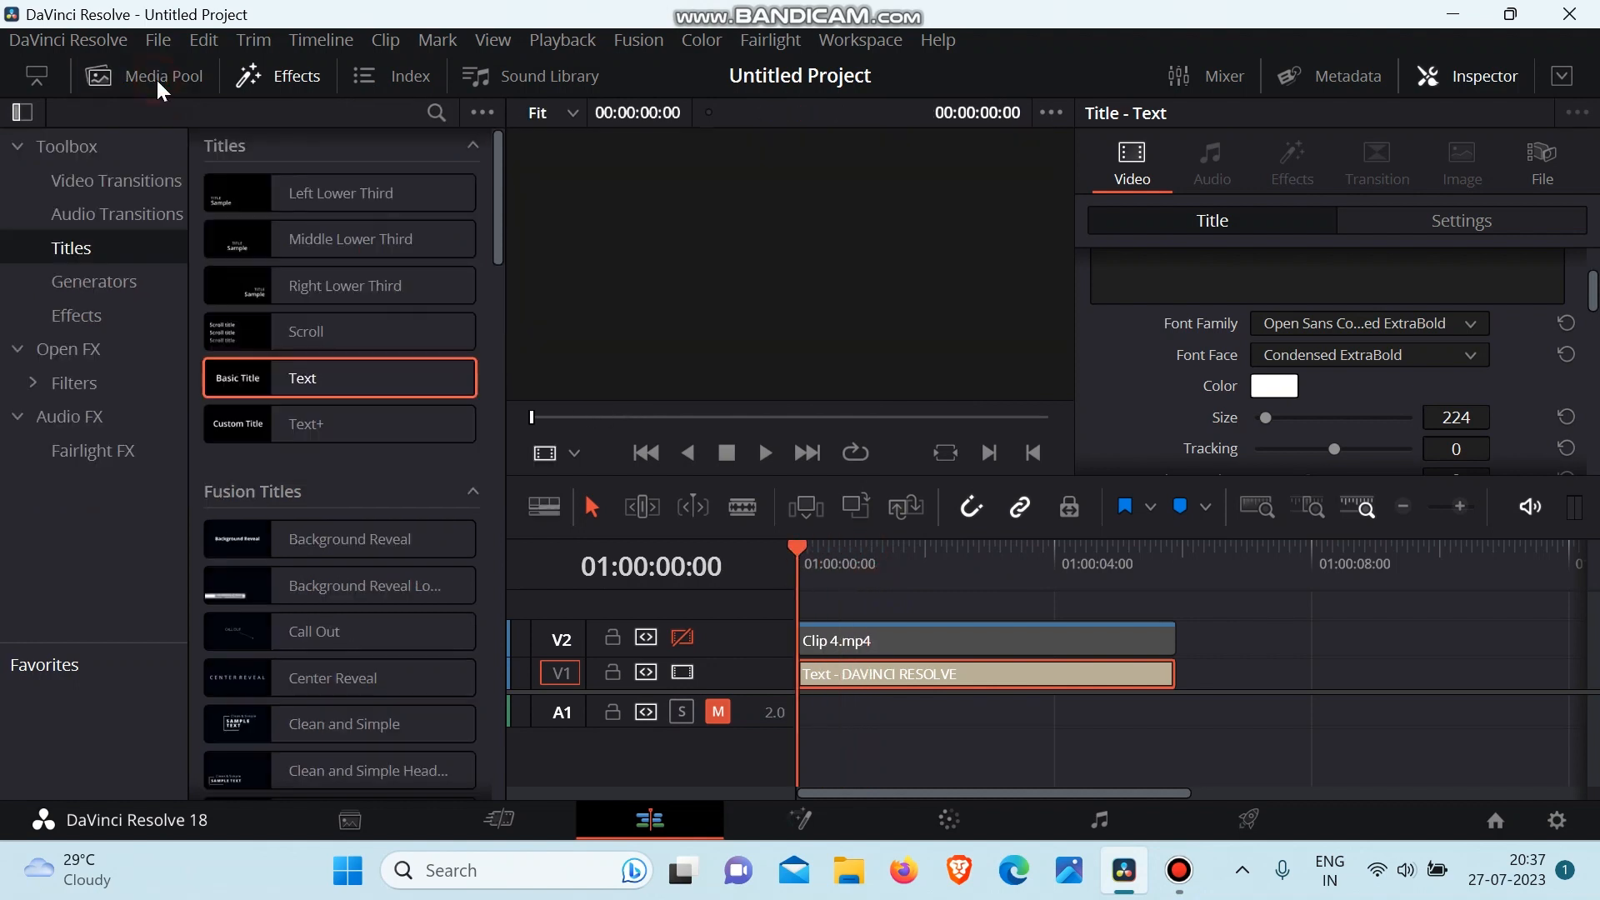
{"action": "left_click", "coordinate": [272, 73]}
{"action": "left_click_drag", "start_coordinate": [385, 574], "coordinate": [433, 572]}
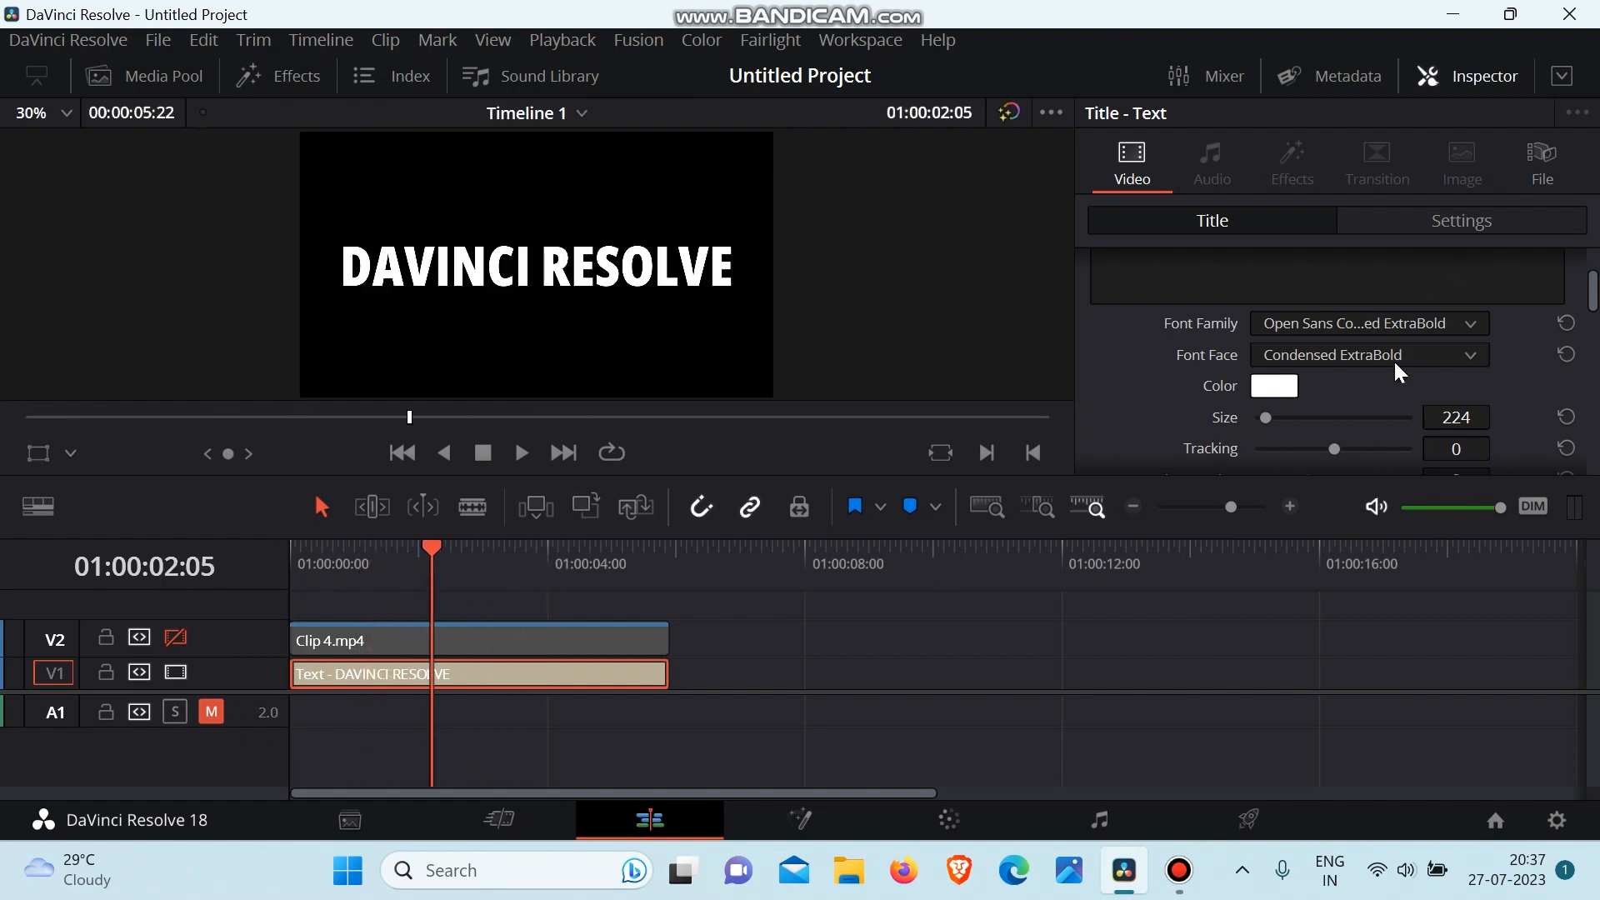
Step: Bring up the title's composite settings and re-enable video track V2
{"action": "scroll", "coordinate": [1384, 375], "scroll_direction": "down", "scroll_amount": 15}
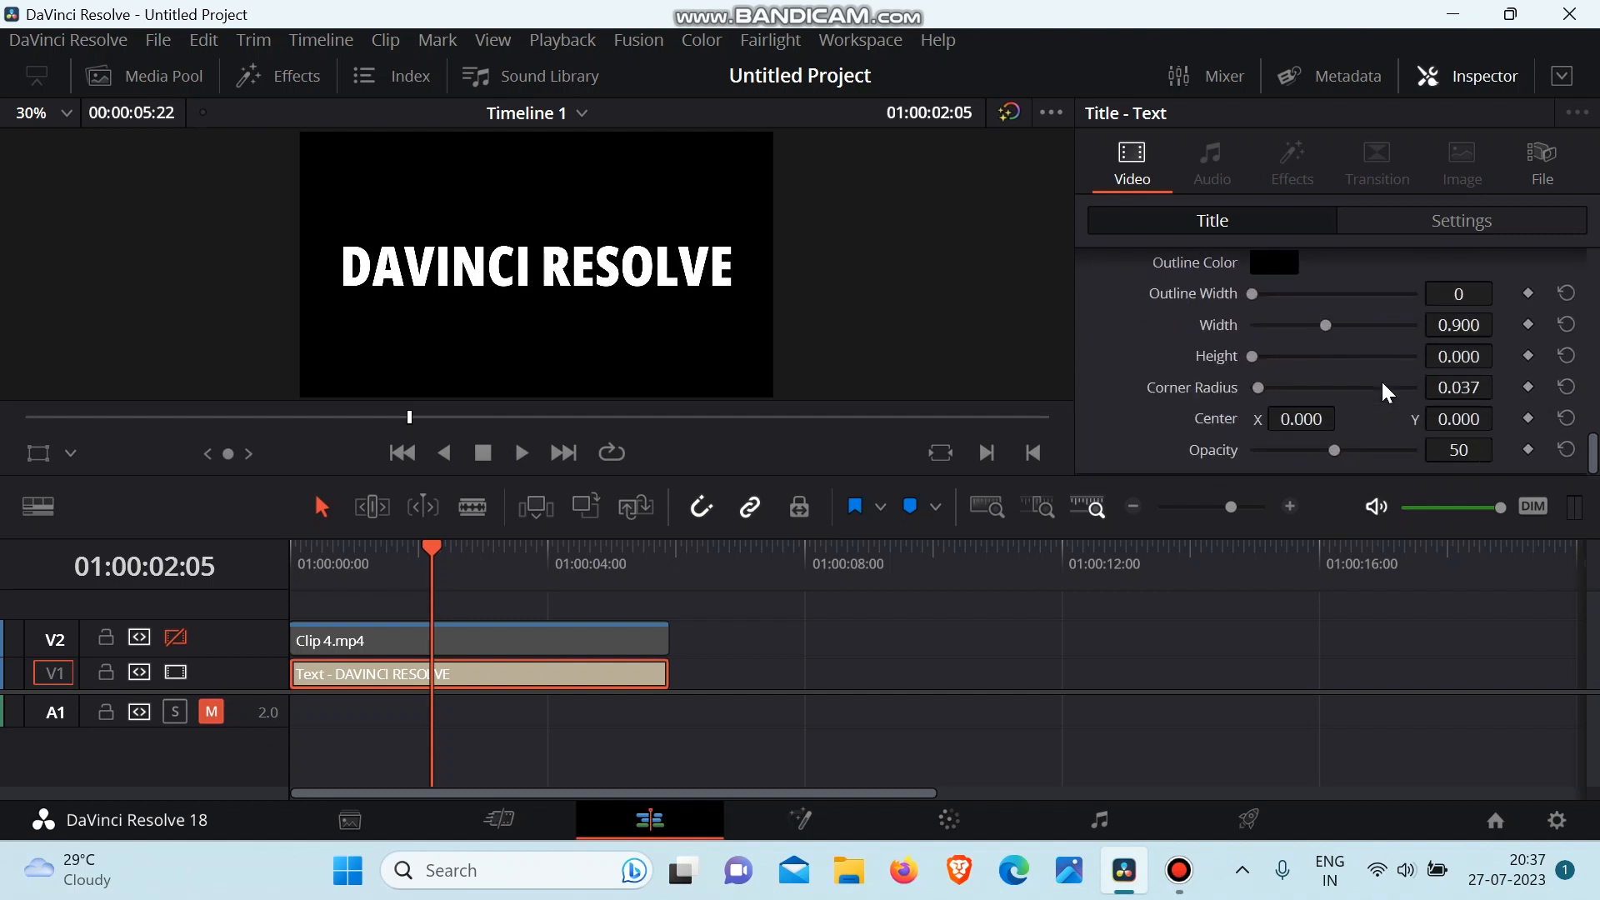
{"action": "left_click", "coordinate": [1439, 223]}
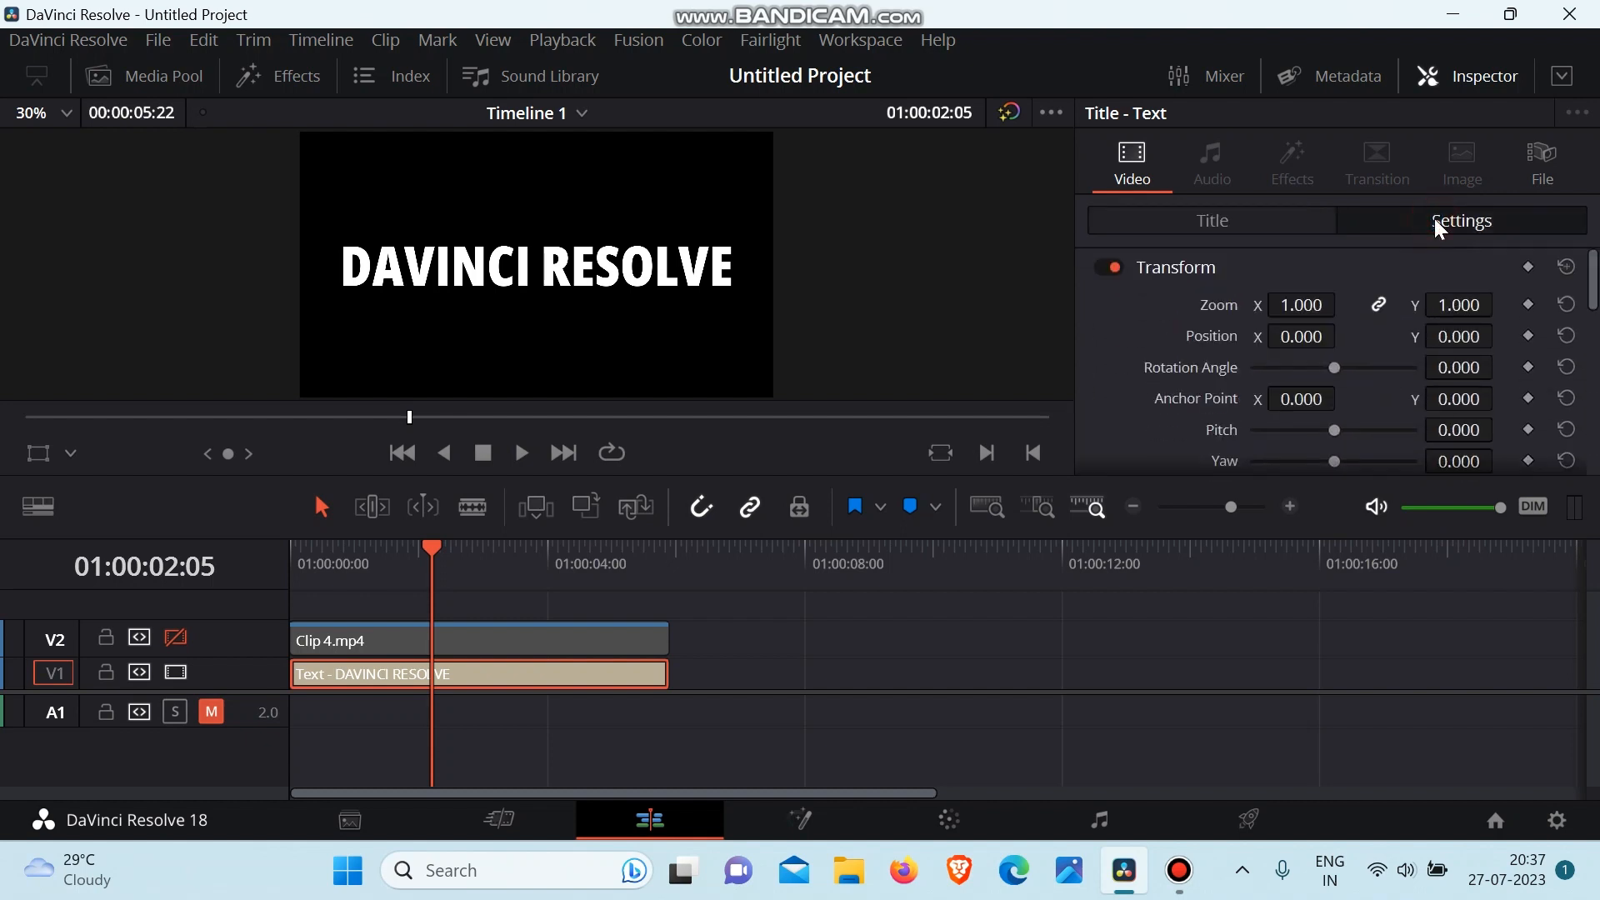
{"action": "scroll", "coordinate": [1315, 365], "scroll_direction": "down", "scroll_amount": 4}
{"action": "scroll", "coordinate": [1315, 360], "scroll_direction": "down", "scroll_amount": 10}
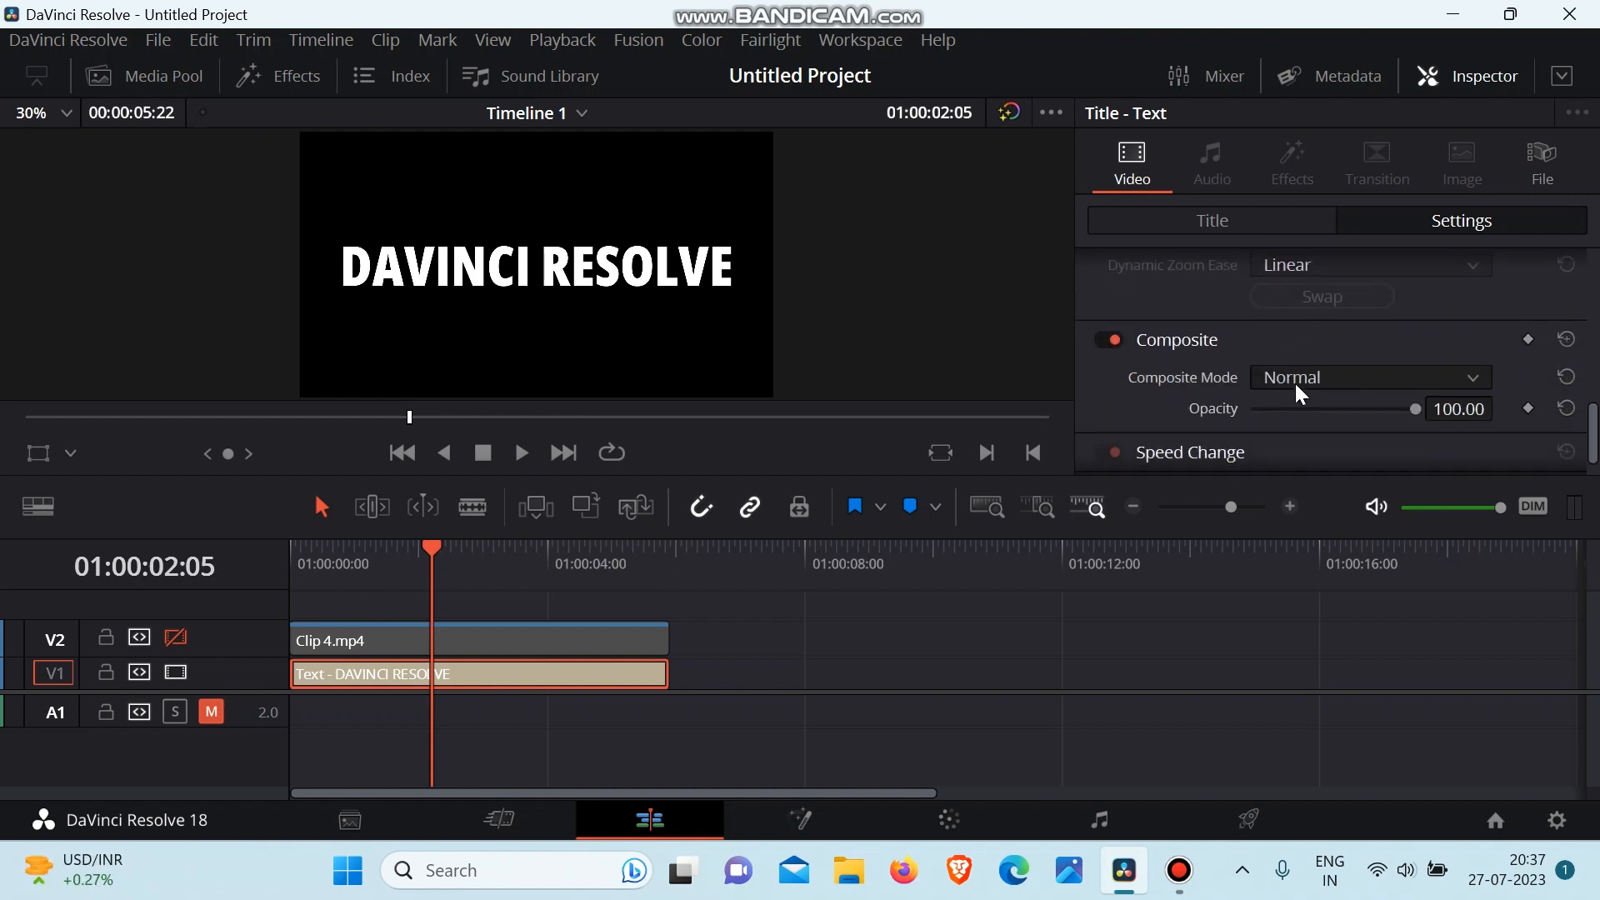
{"action": "left_click", "coordinate": [176, 637]}
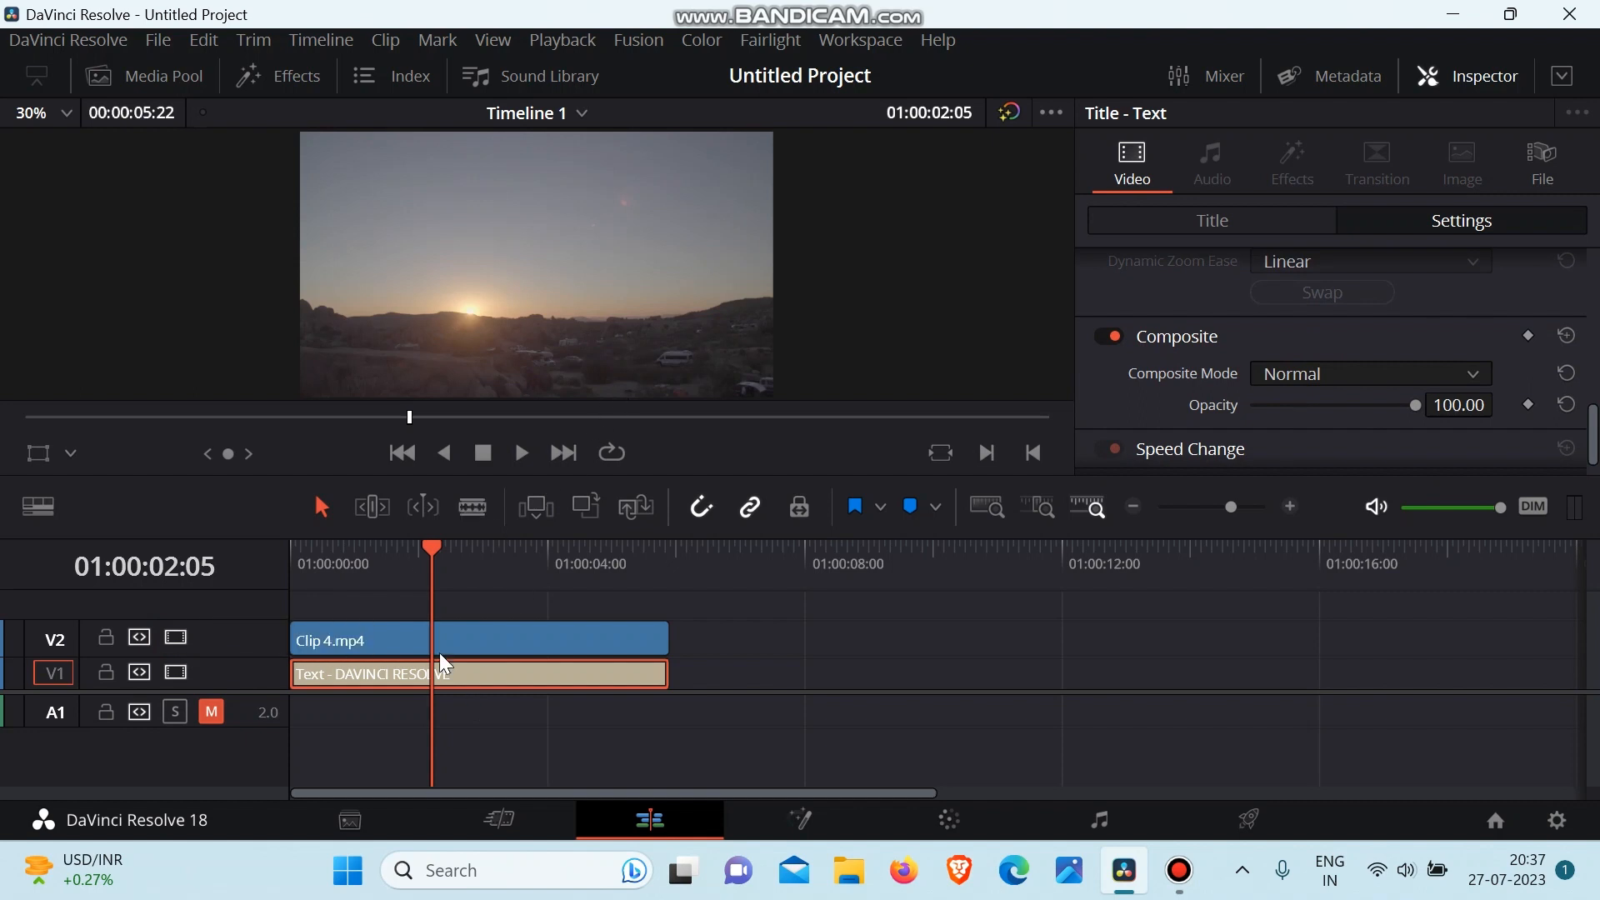
Step: Try the Add composite mode on the DAVINCI RESOLVE title
{"action": "left_click", "coordinate": [1368, 376]}
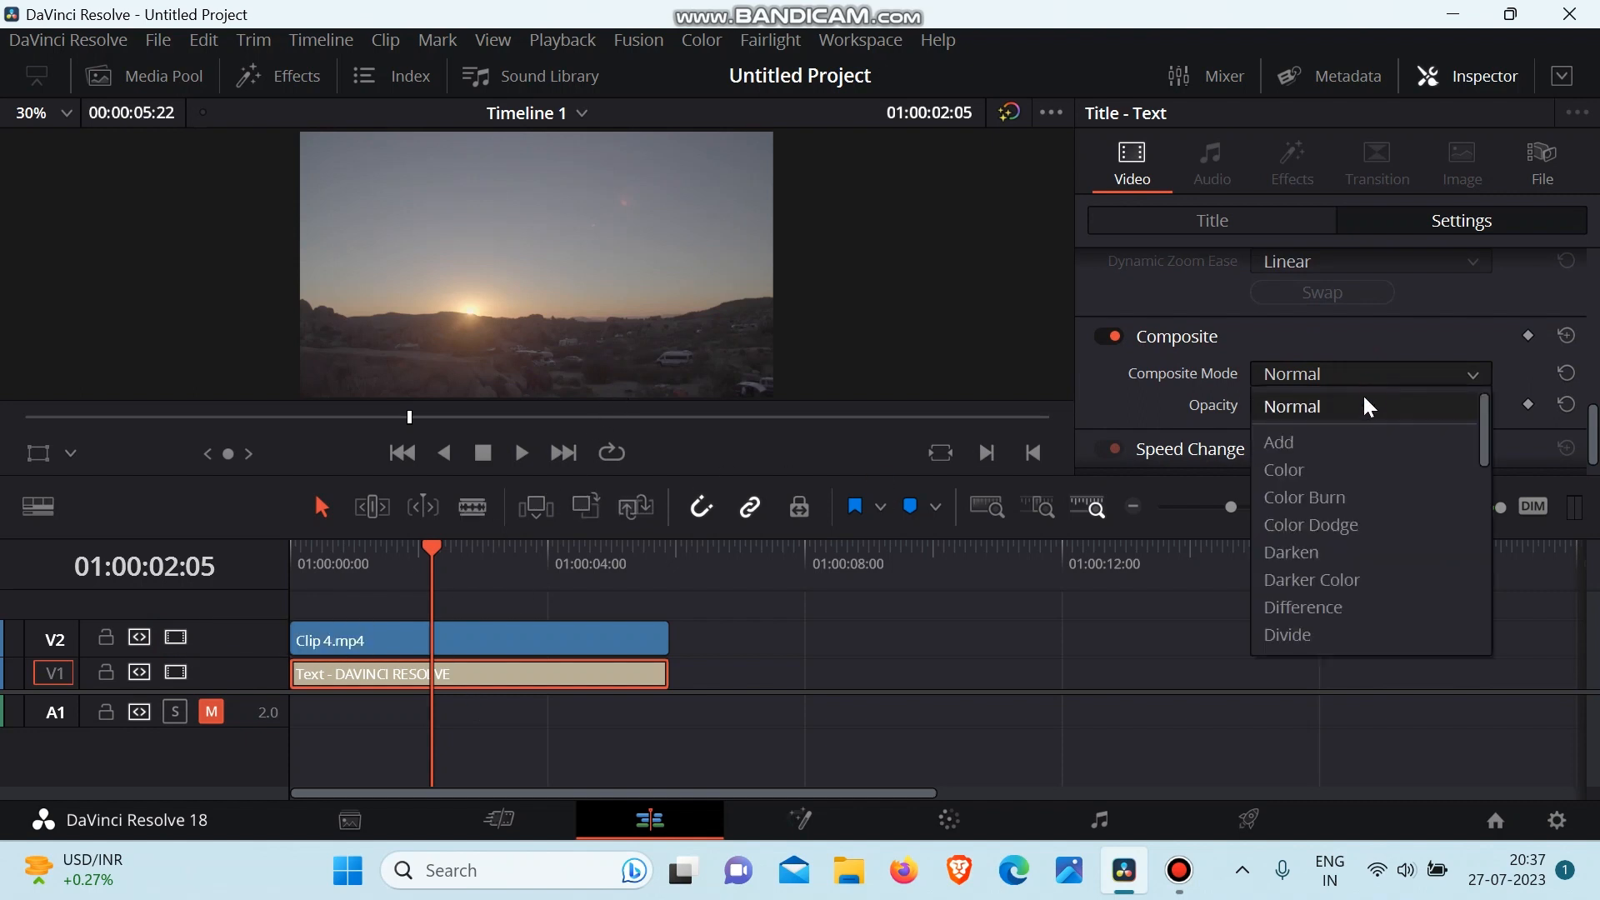
{"action": "left_click", "coordinate": [1358, 442]}
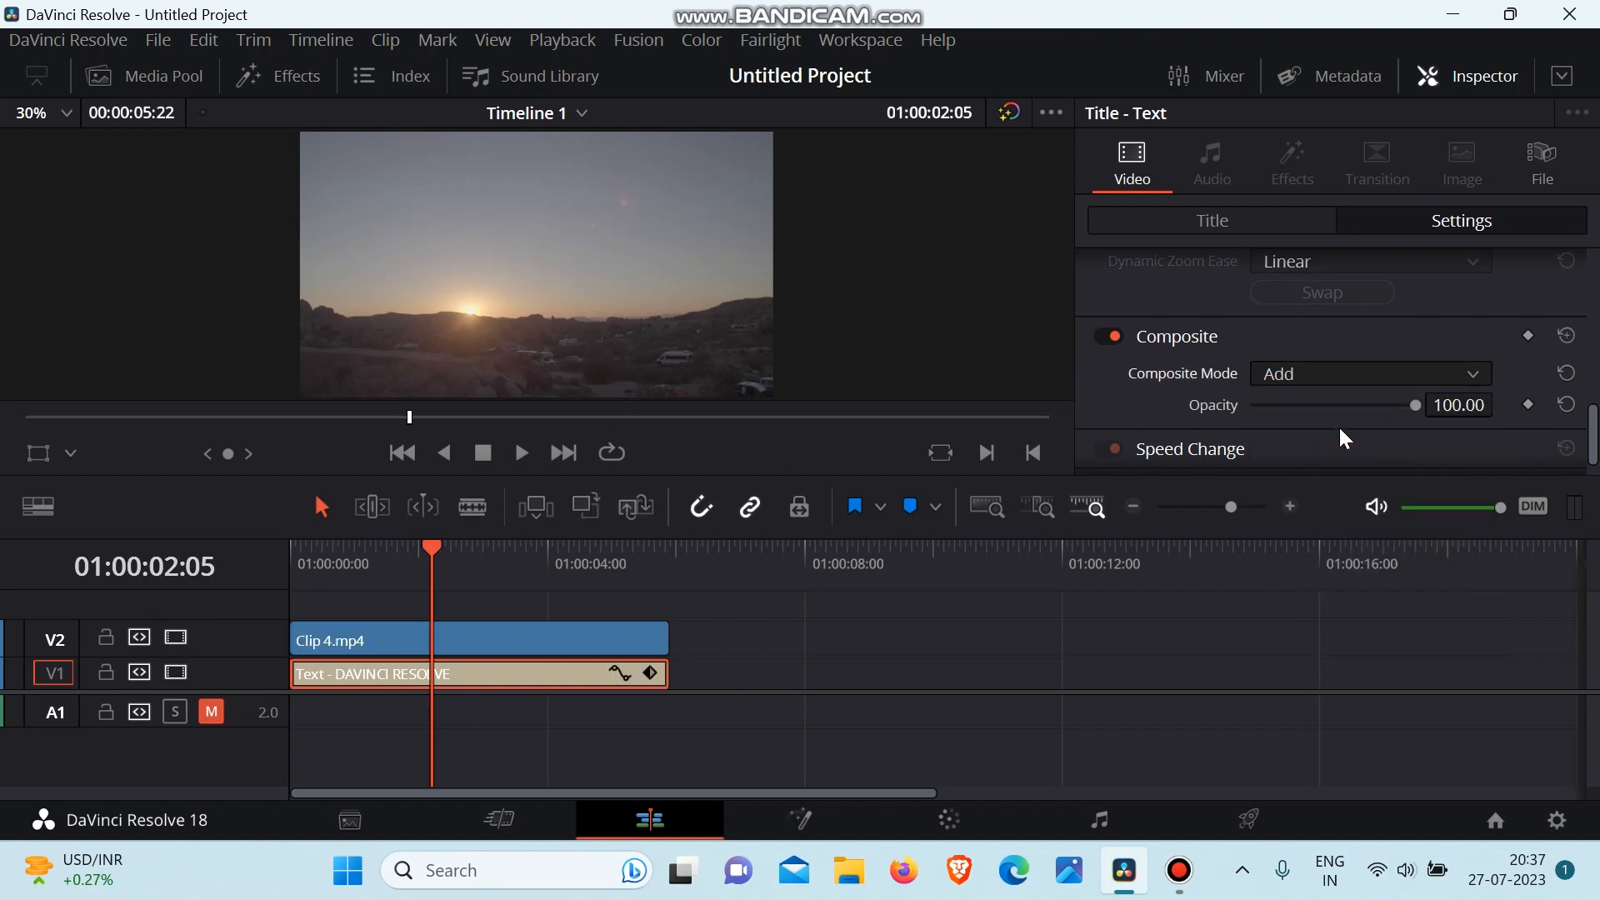
Step: Try the Add composite mode on Clip 4.mp4 above the title
{"action": "left_click", "coordinate": [450, 638]}
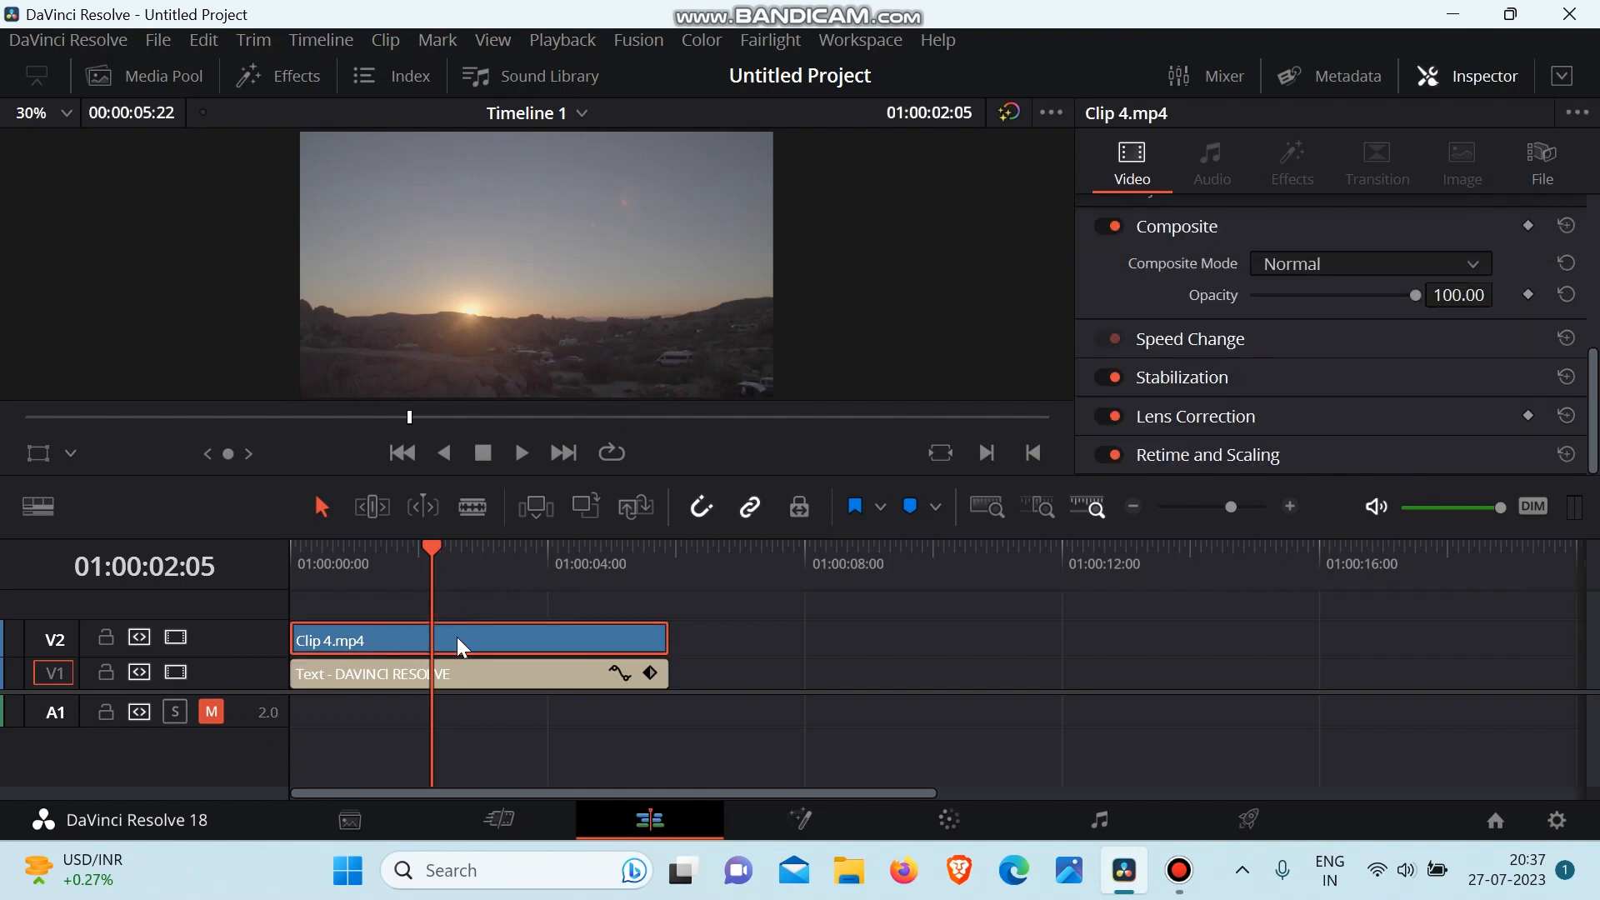
{"action": "scroll", "coordinate": [1314, 290], "scroll_direction": "up", "scroll_amount": 4}
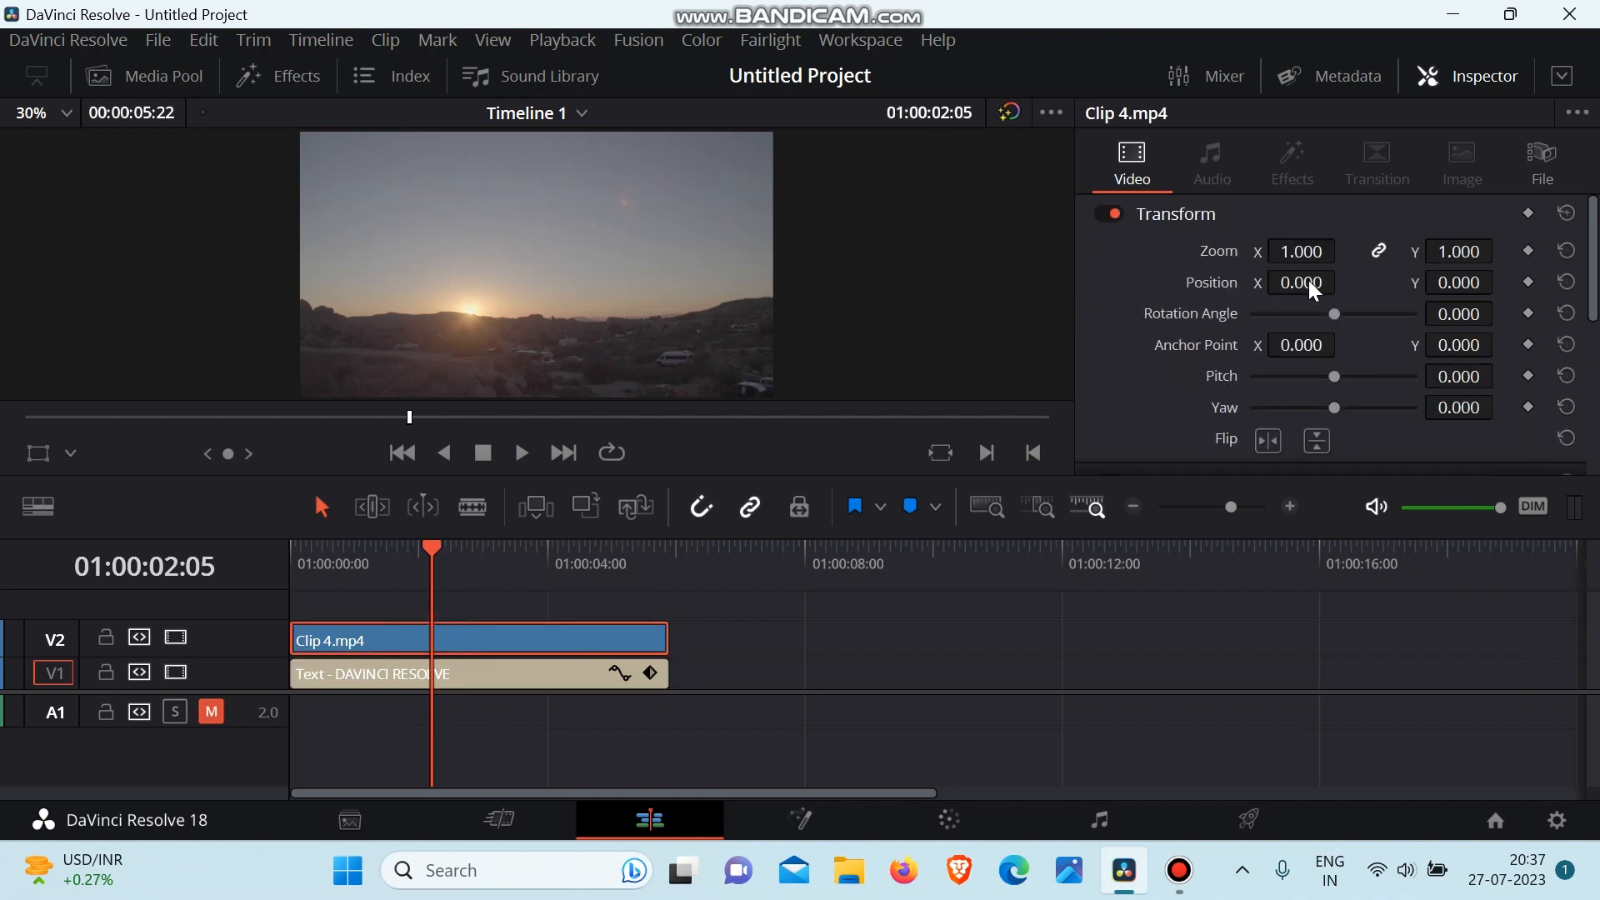
{"action": "scroll", "coordinate": [1317, 296], "scroll_direction": "down", "scroll_amount": 5}
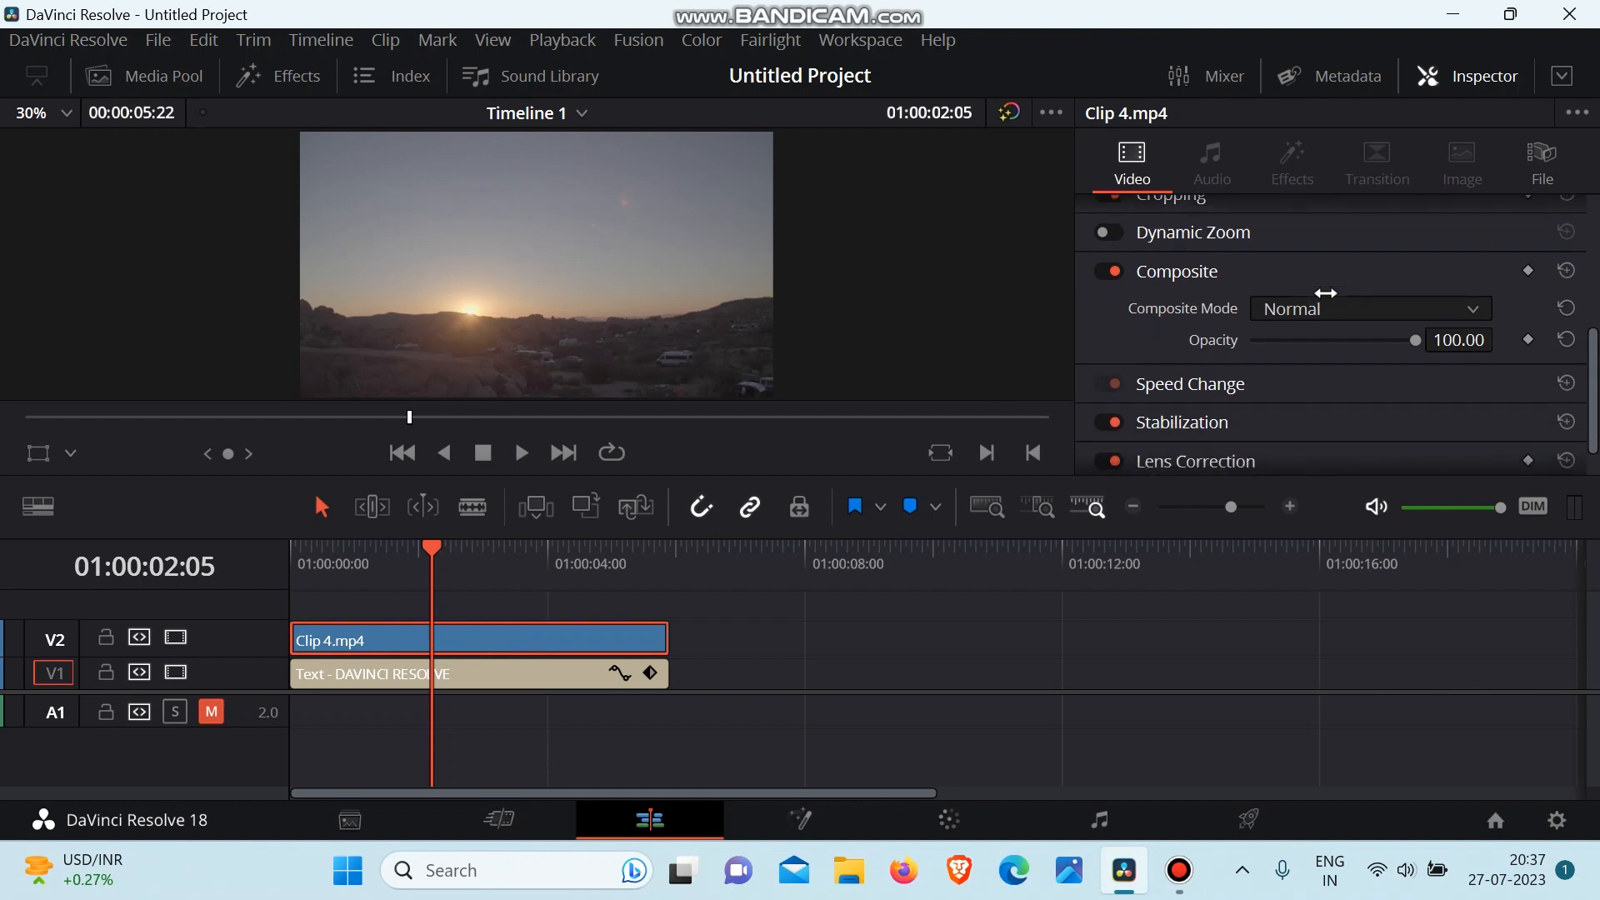
{"action": "left_click", "coordinate": [1354, 321]}
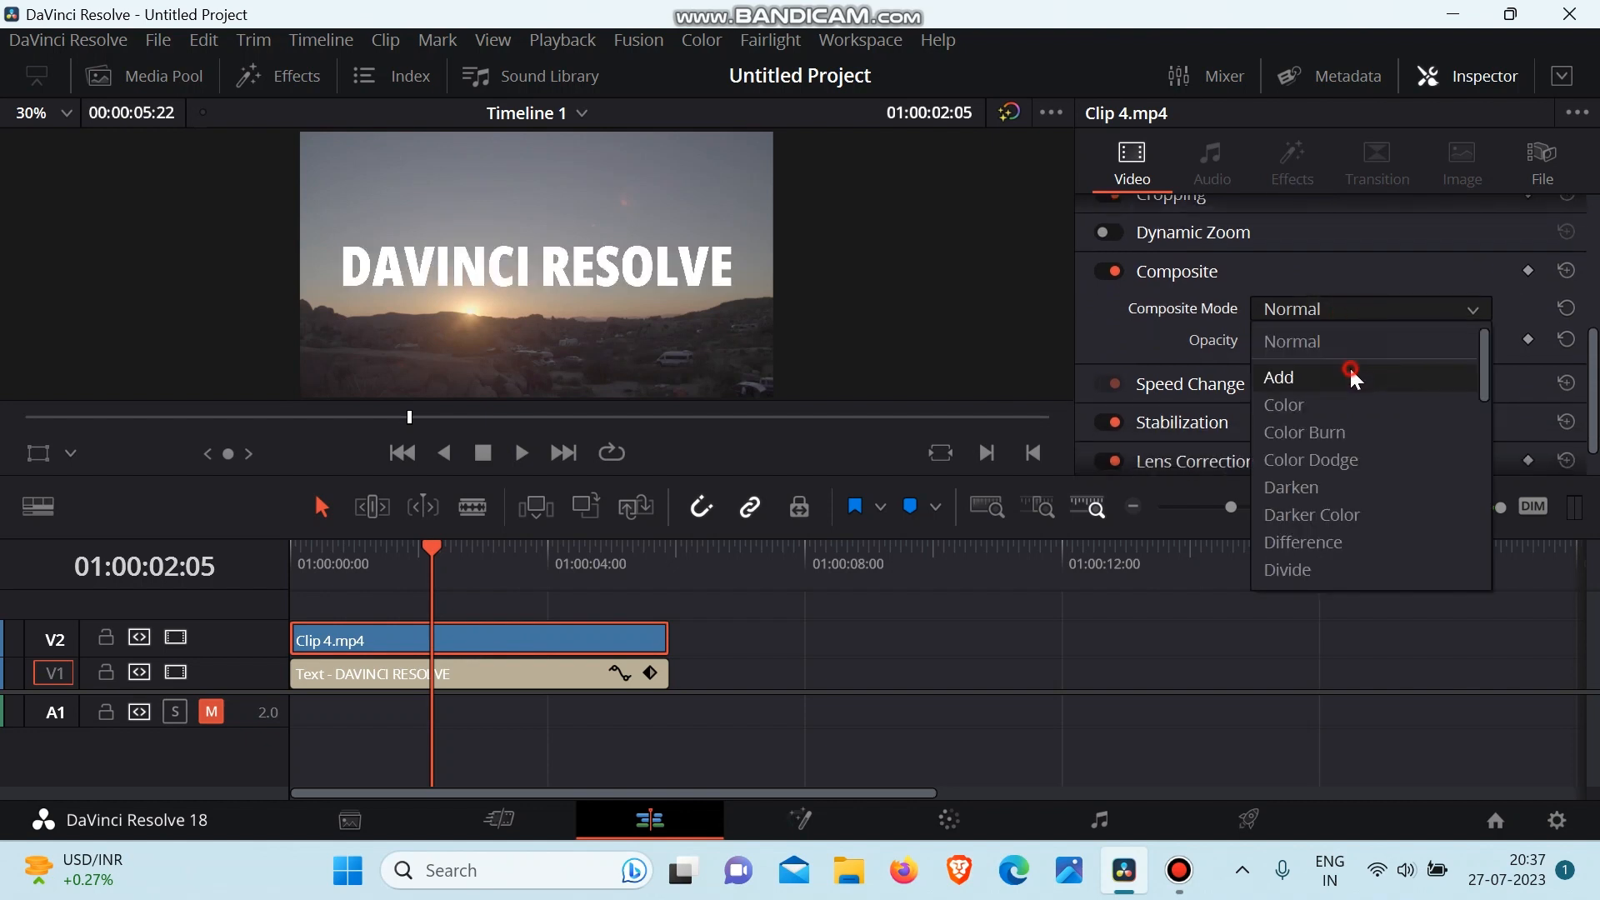
{"action": "left_click", "coordinate": [1350, 371]}
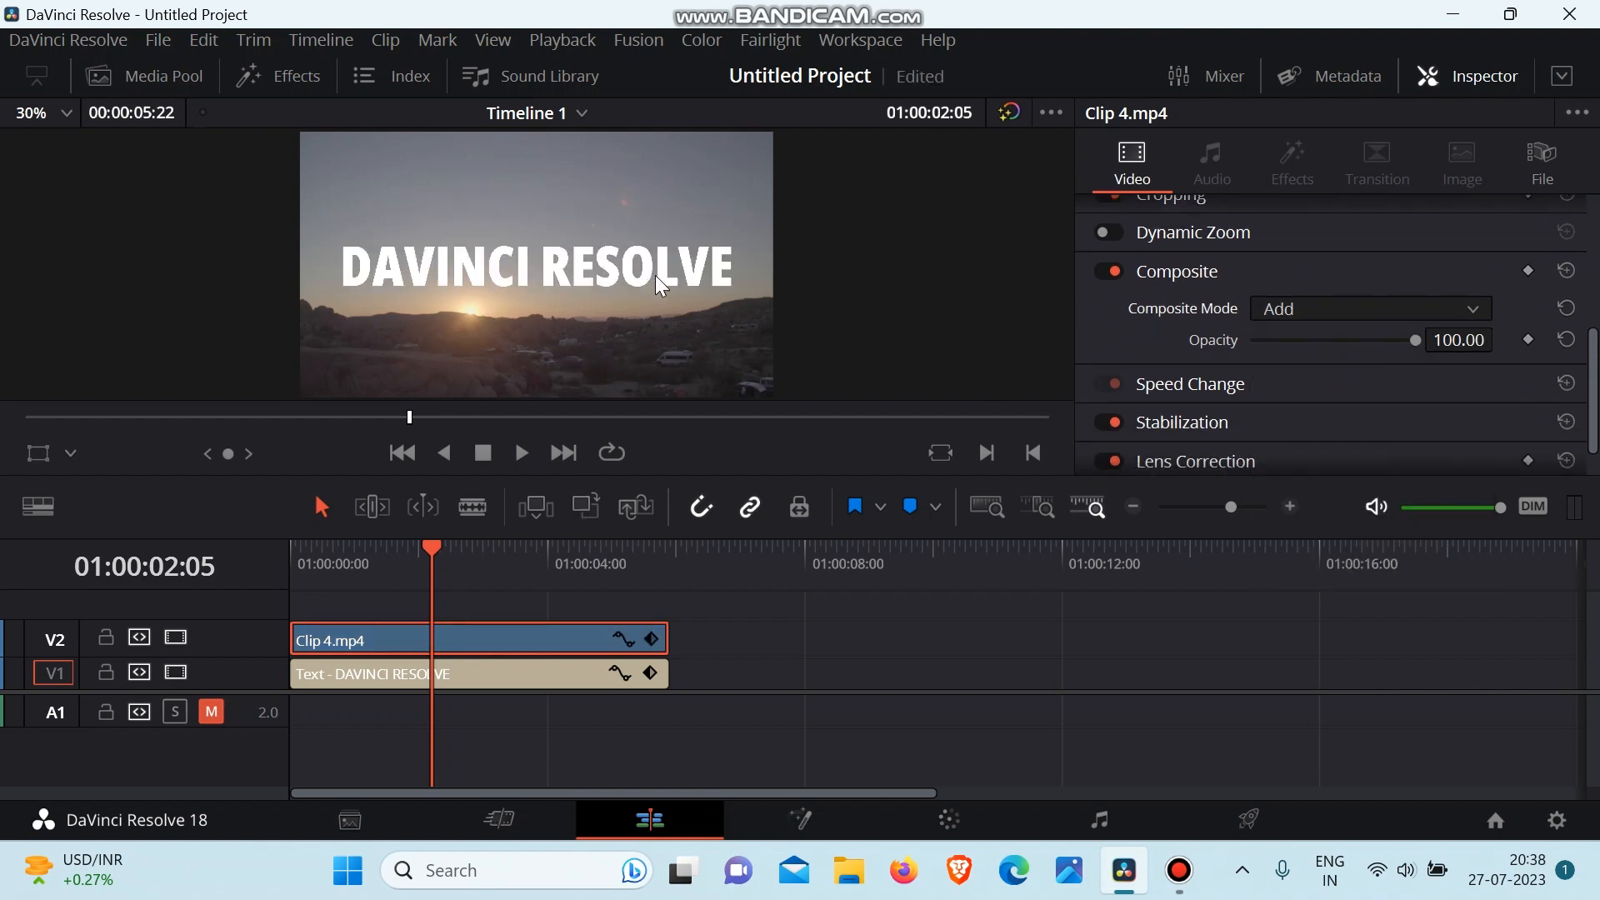
Step: Try the Color composite mode on Clip 4.mp4 and preview Darker Color without applying it
{"action": "left_click", "coordinate": [1313, 305]}
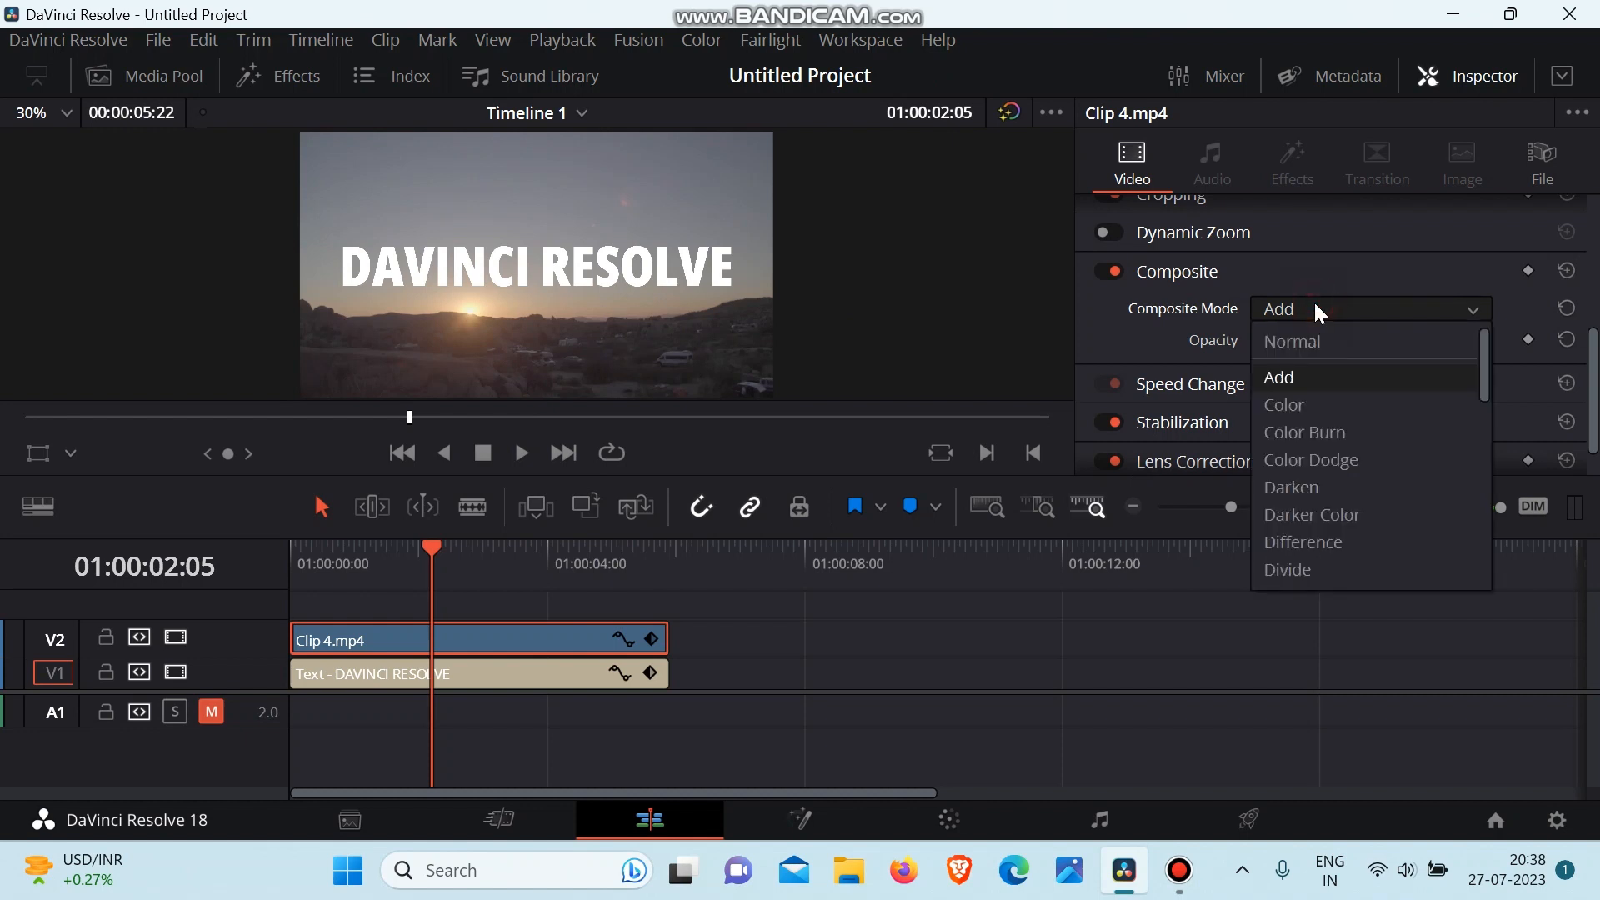
{"action": "left_click", "coordinate": [1319, 404]}
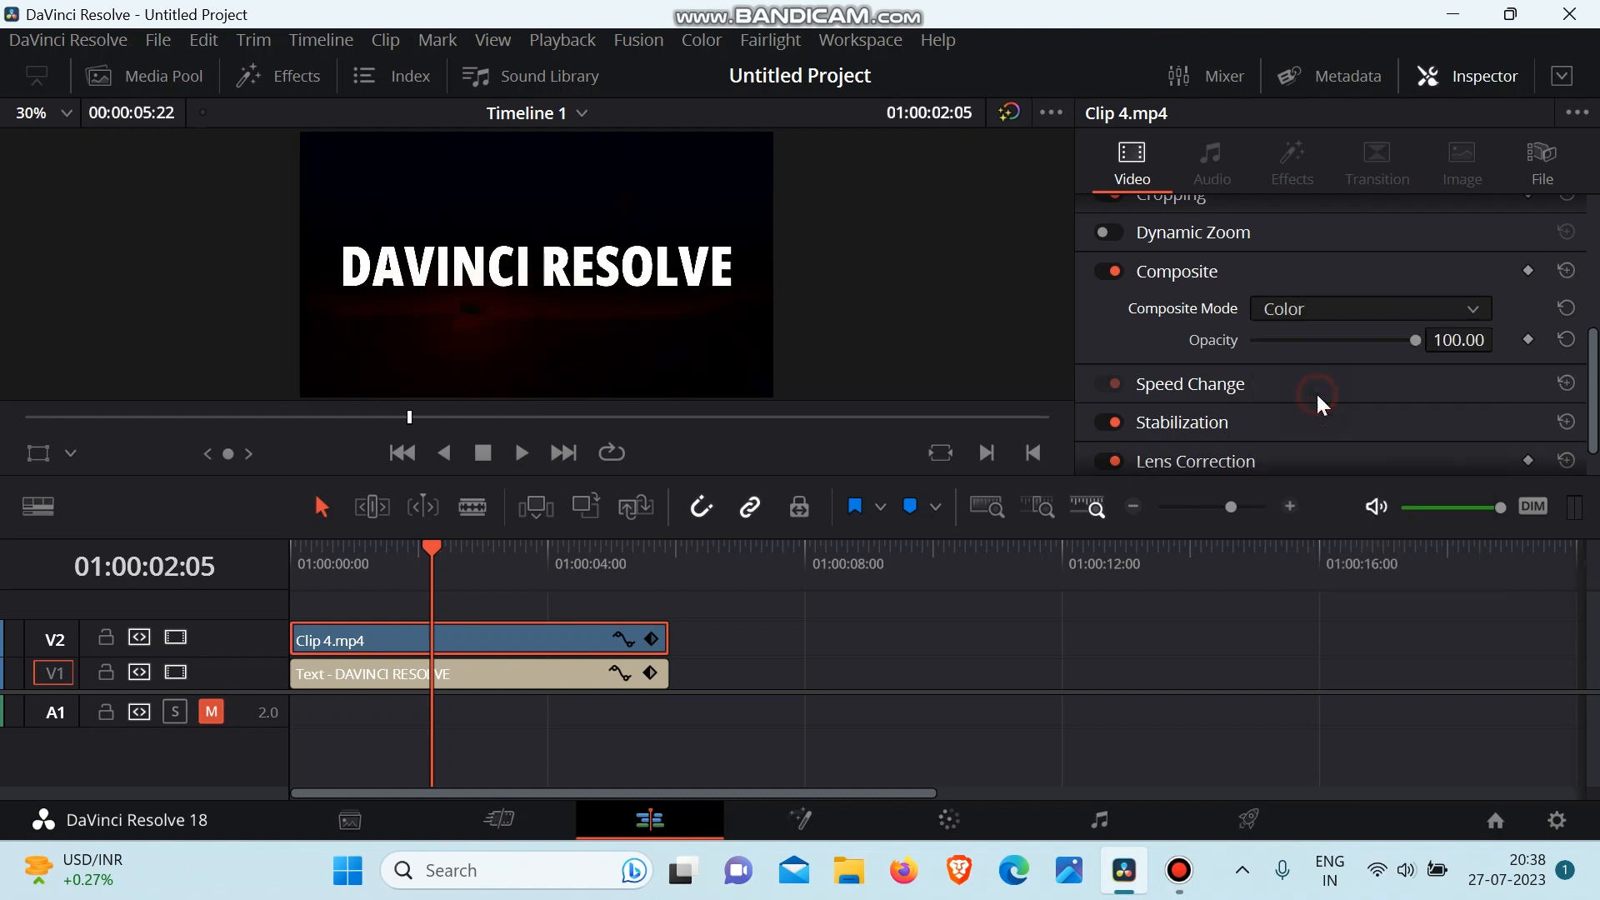
{"action": "left_click", "coordinate": [1315, 306]}
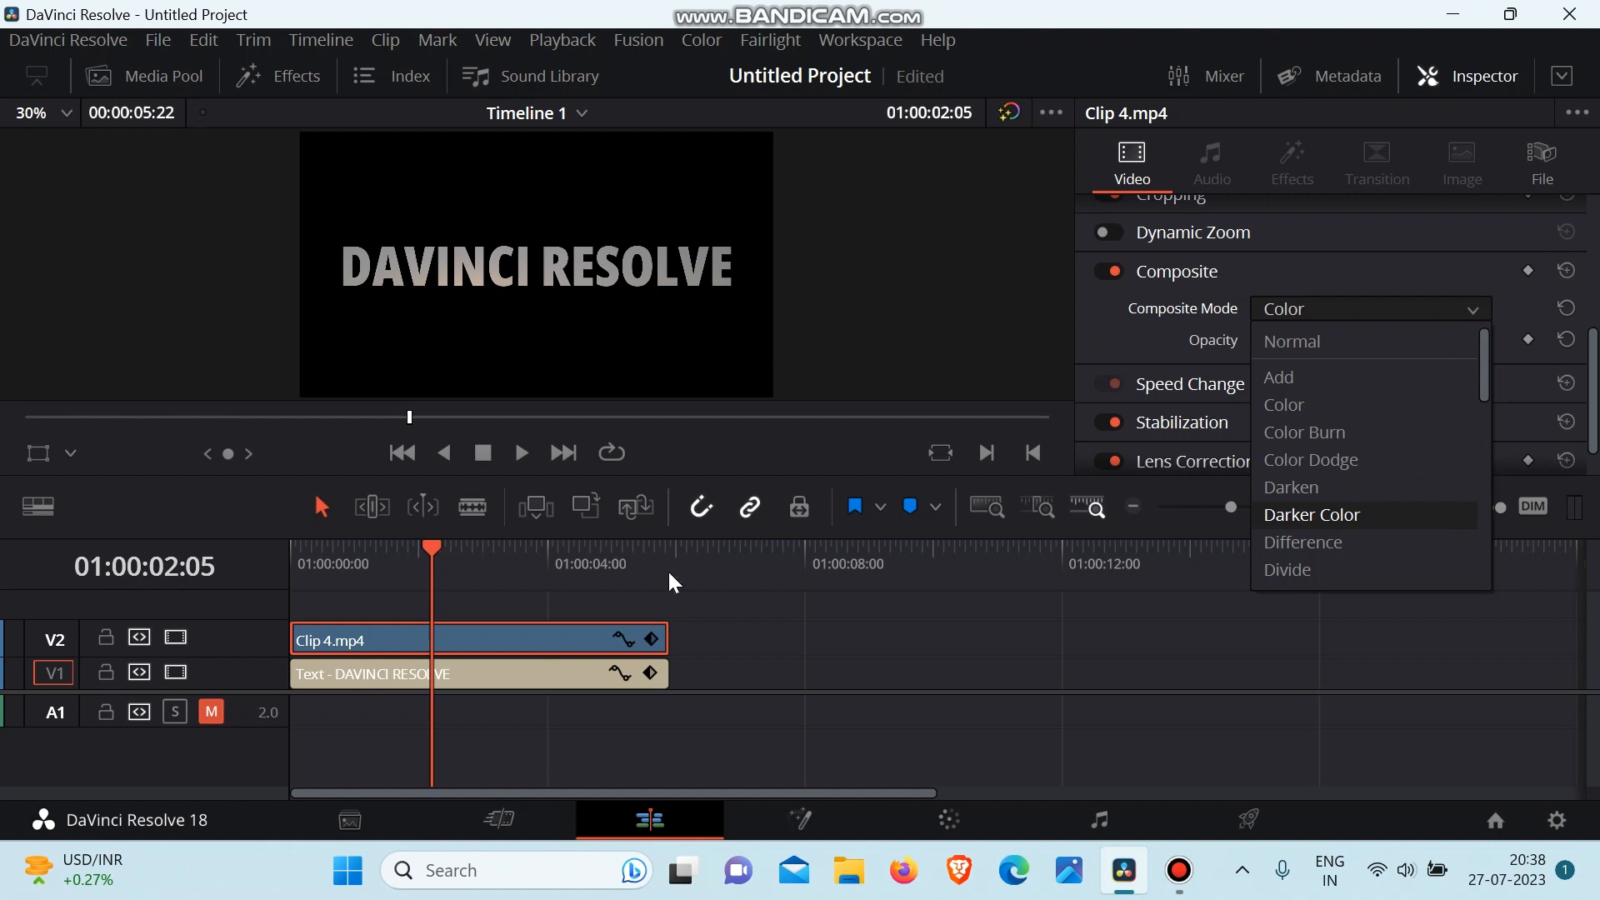
{"action": "left_click", "coordinate": [798, 665]}
Step: Reset the composite settings of the DAVINCI RESOLVE title on track V1
{"action": "left_click", "coordinate": [570, 674]}
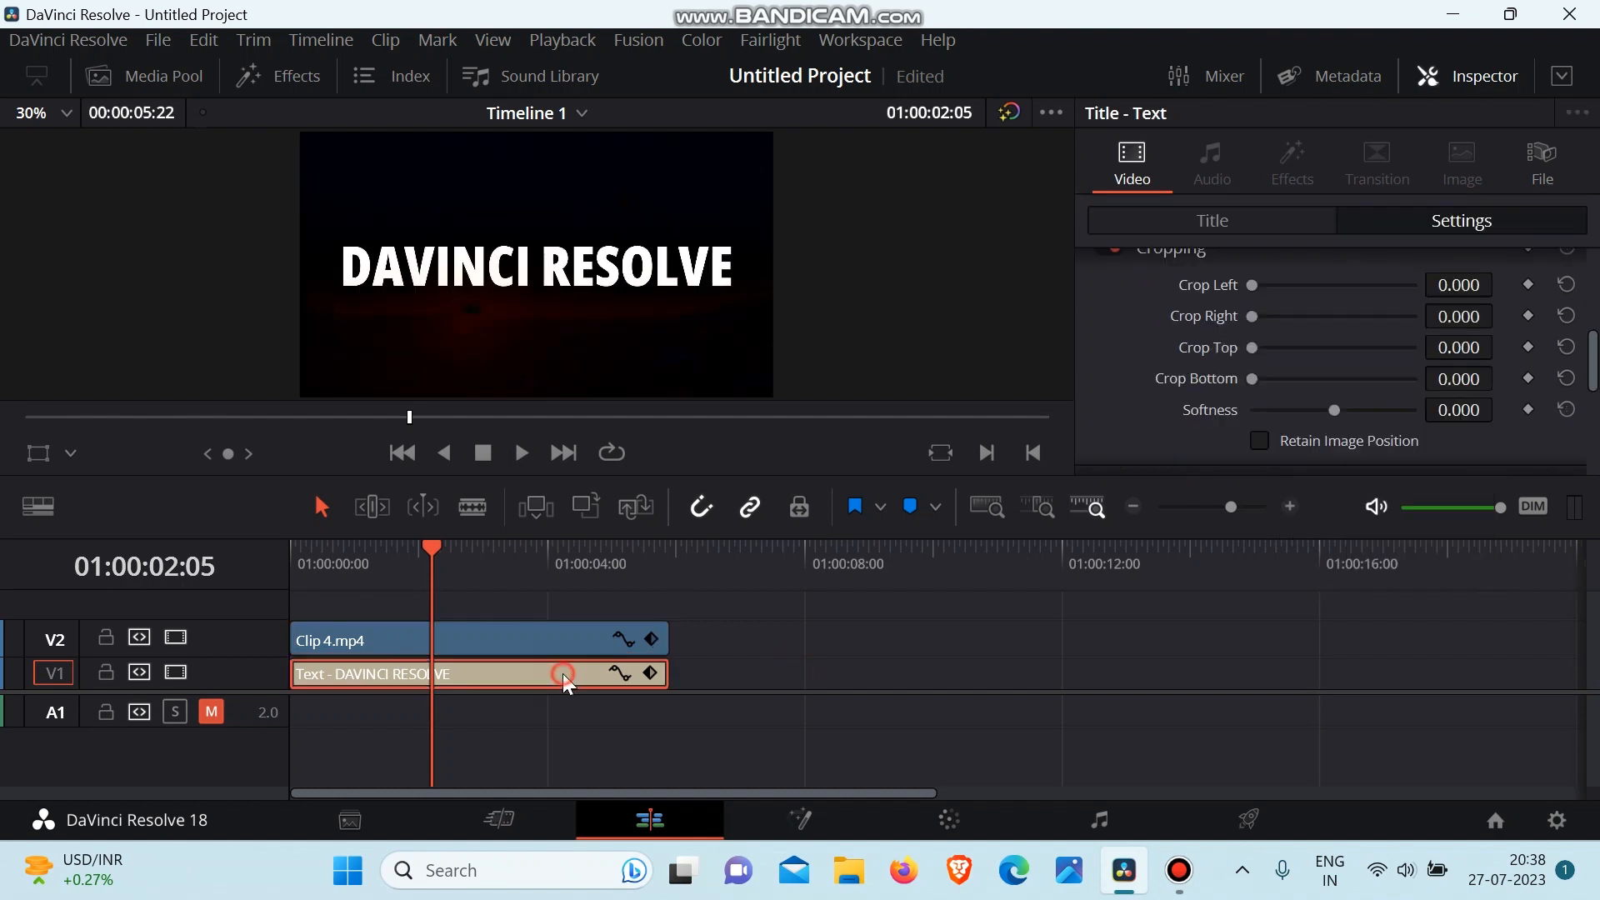
{"action": "scroll", "coordinate": [1358, 321], "scroll_direction": "up", "scroll_amount": 2}
{"action": "scroll", "coordinate": [1360, 331], "scroll_direction": "up", "scroll_amount": 1}
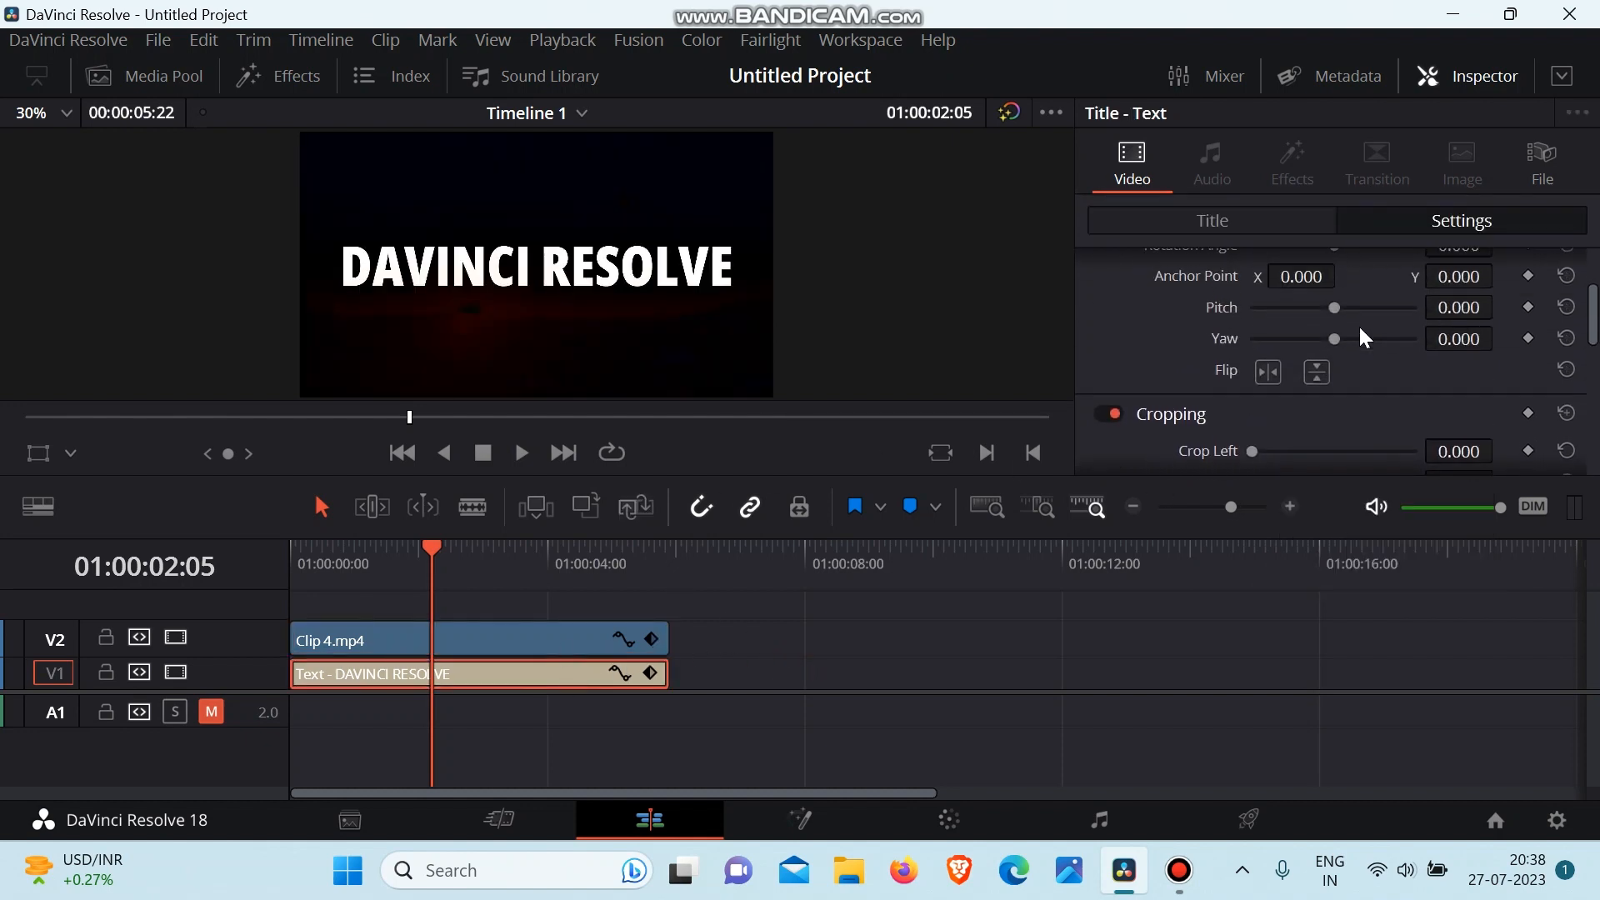
{"action": "scroll", "coordinate": [1360, 331], "scroll_direction": "down", "scroll_amount": 5}
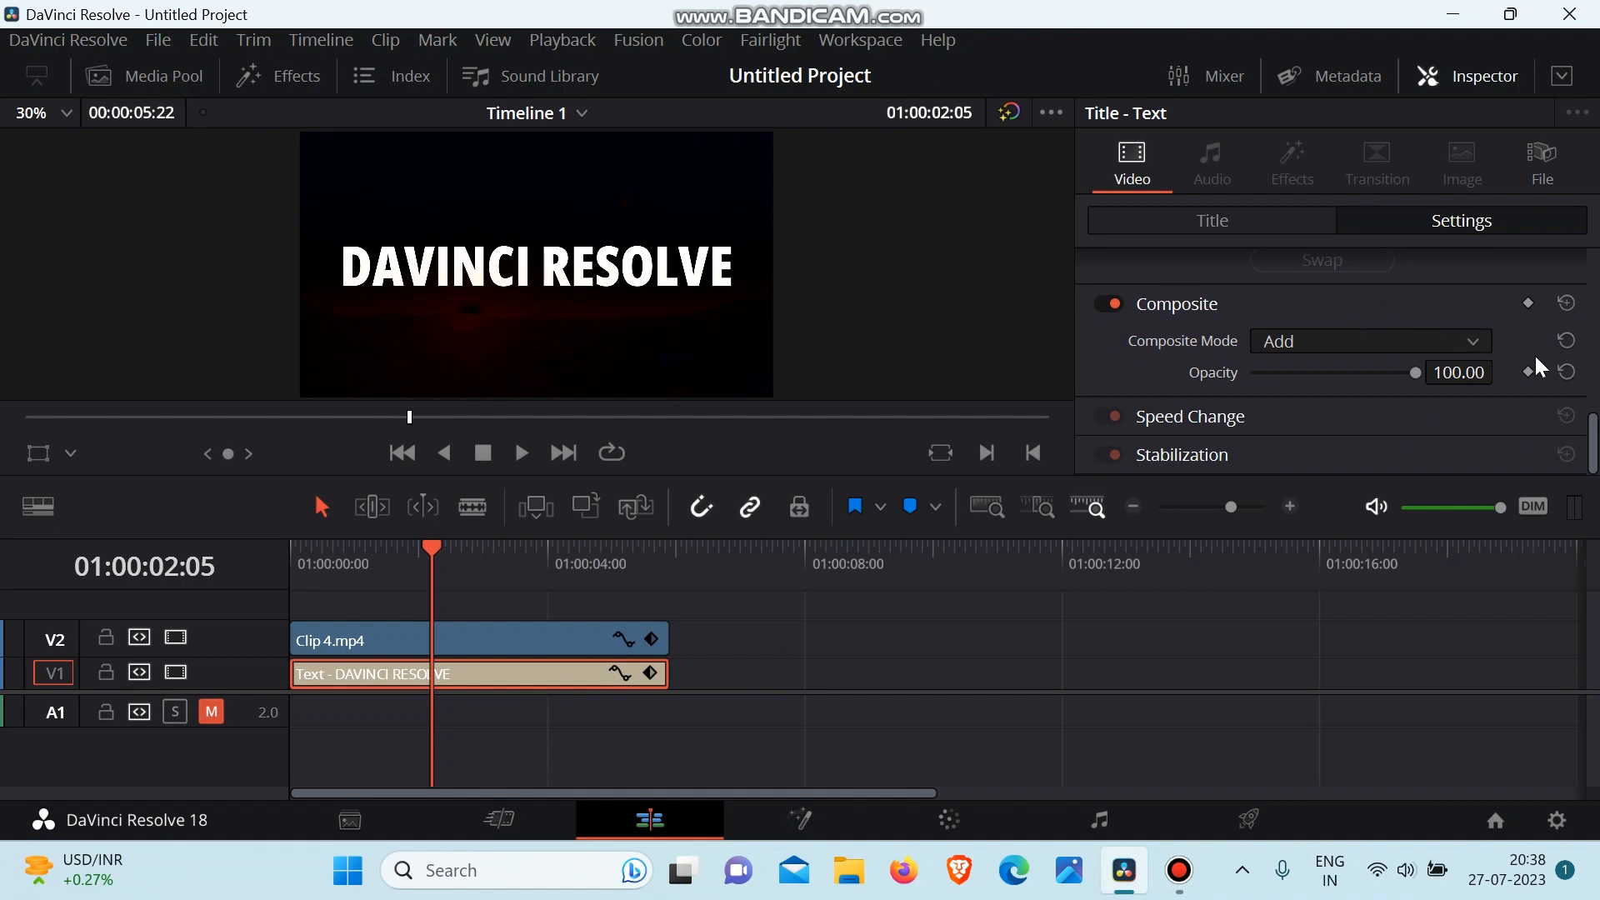
{"action": "left_click", "coordinate": [1567, 303]}
Step: Try the Difference composite mode on Clip 4.mp4 on track V2
{"action": "left_click", "coordinate": [508, 642]}
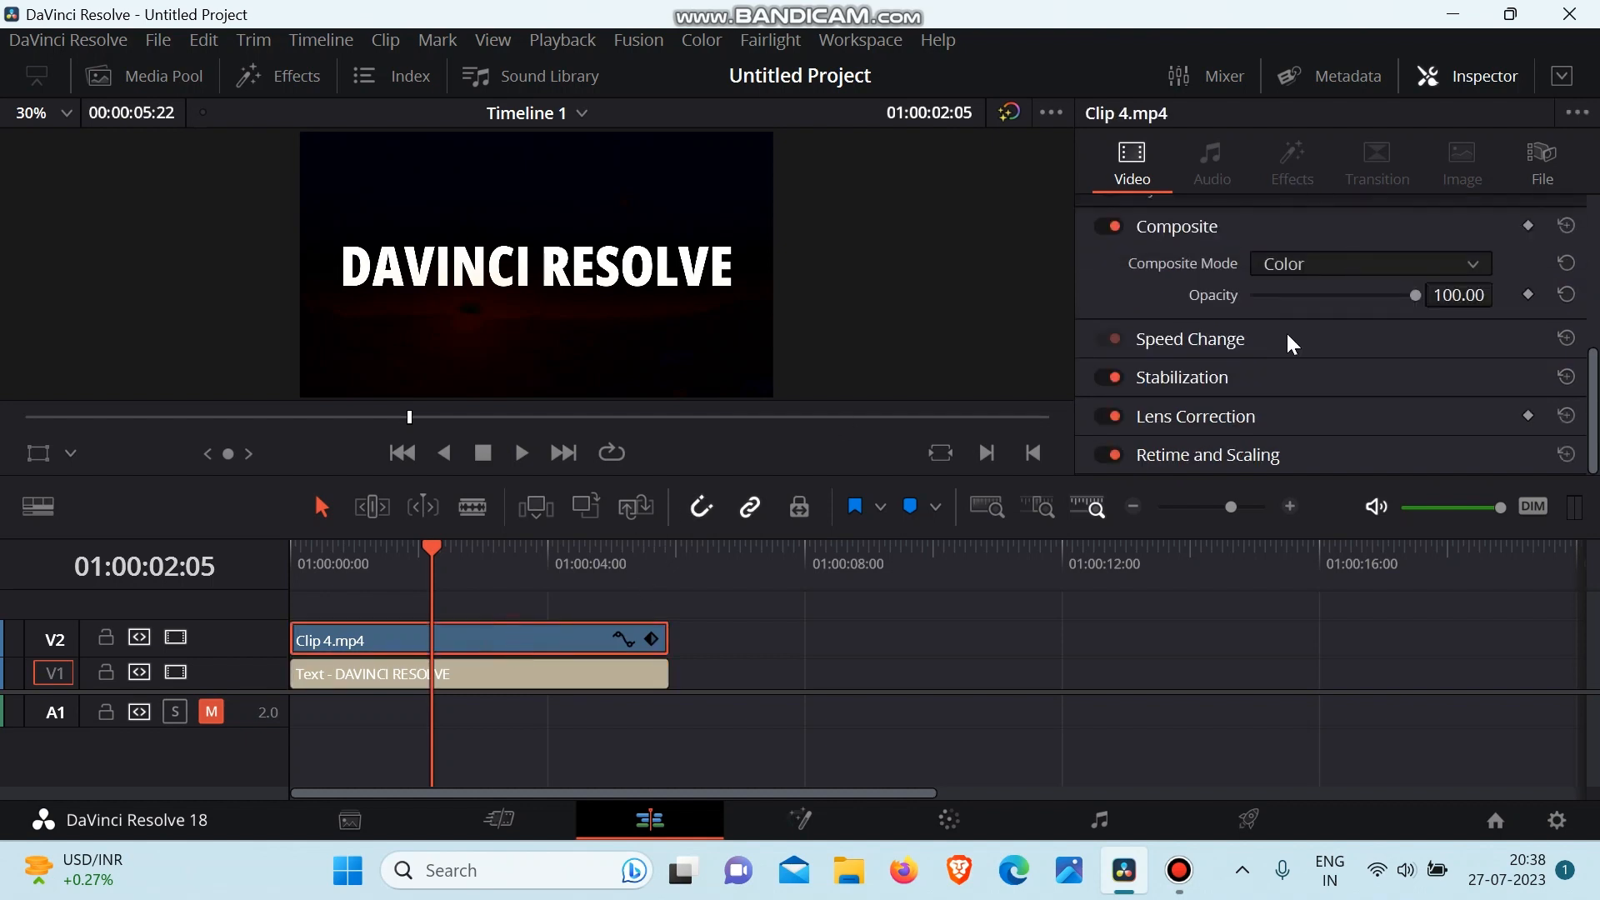
{"action": "left_click", "coordinate": [1442, 262]}
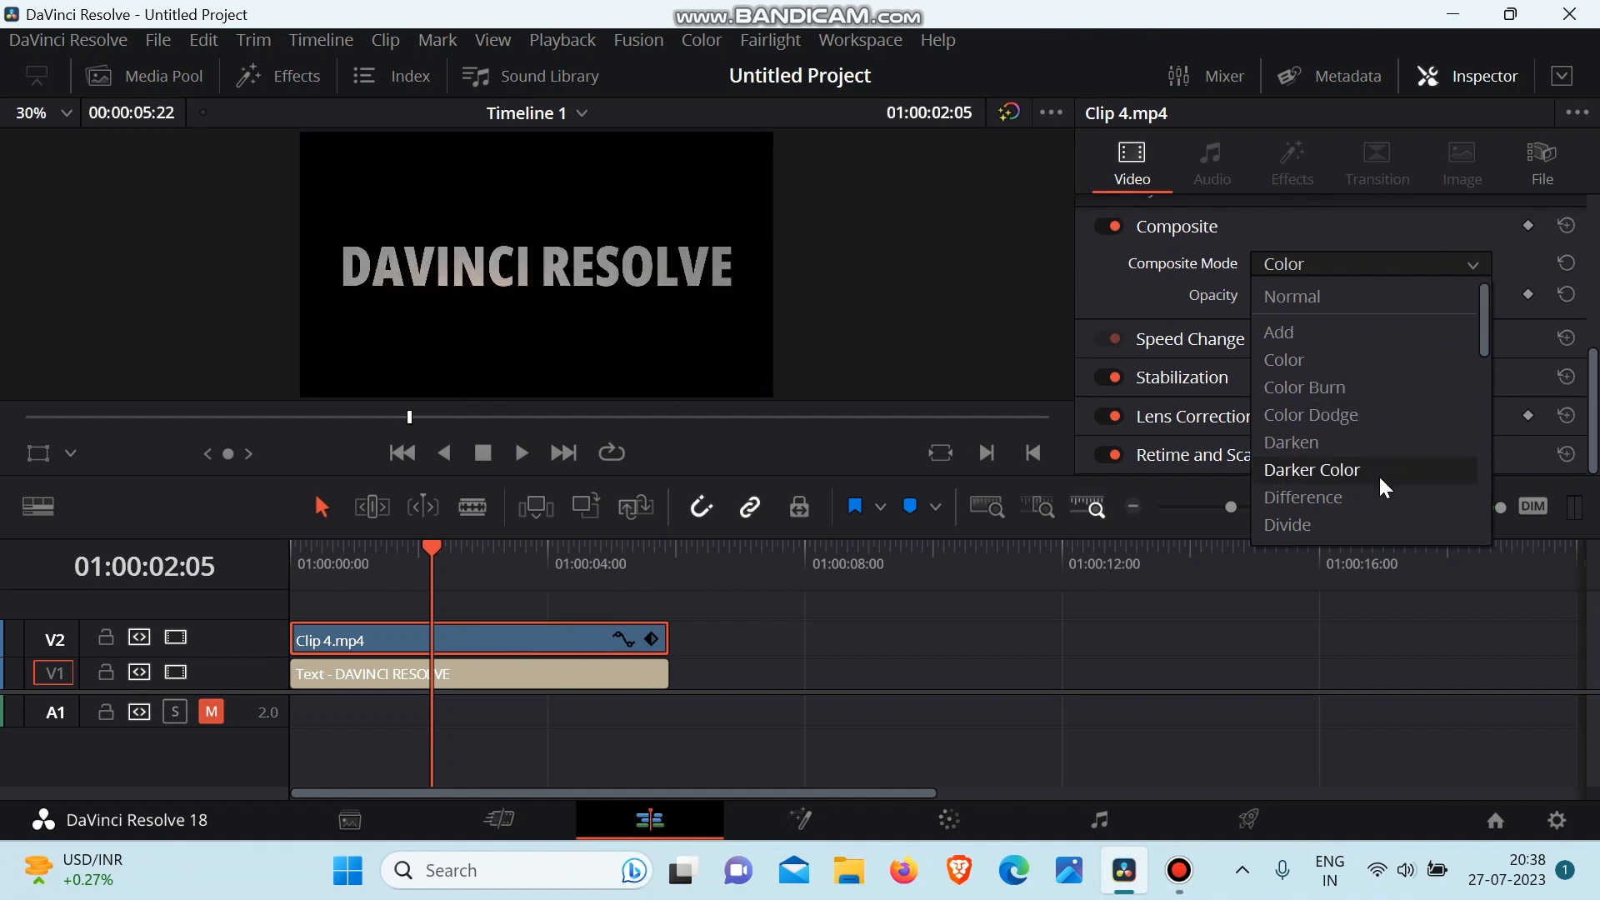
{"action": "left_click", "coordinate": [1383, 506]}
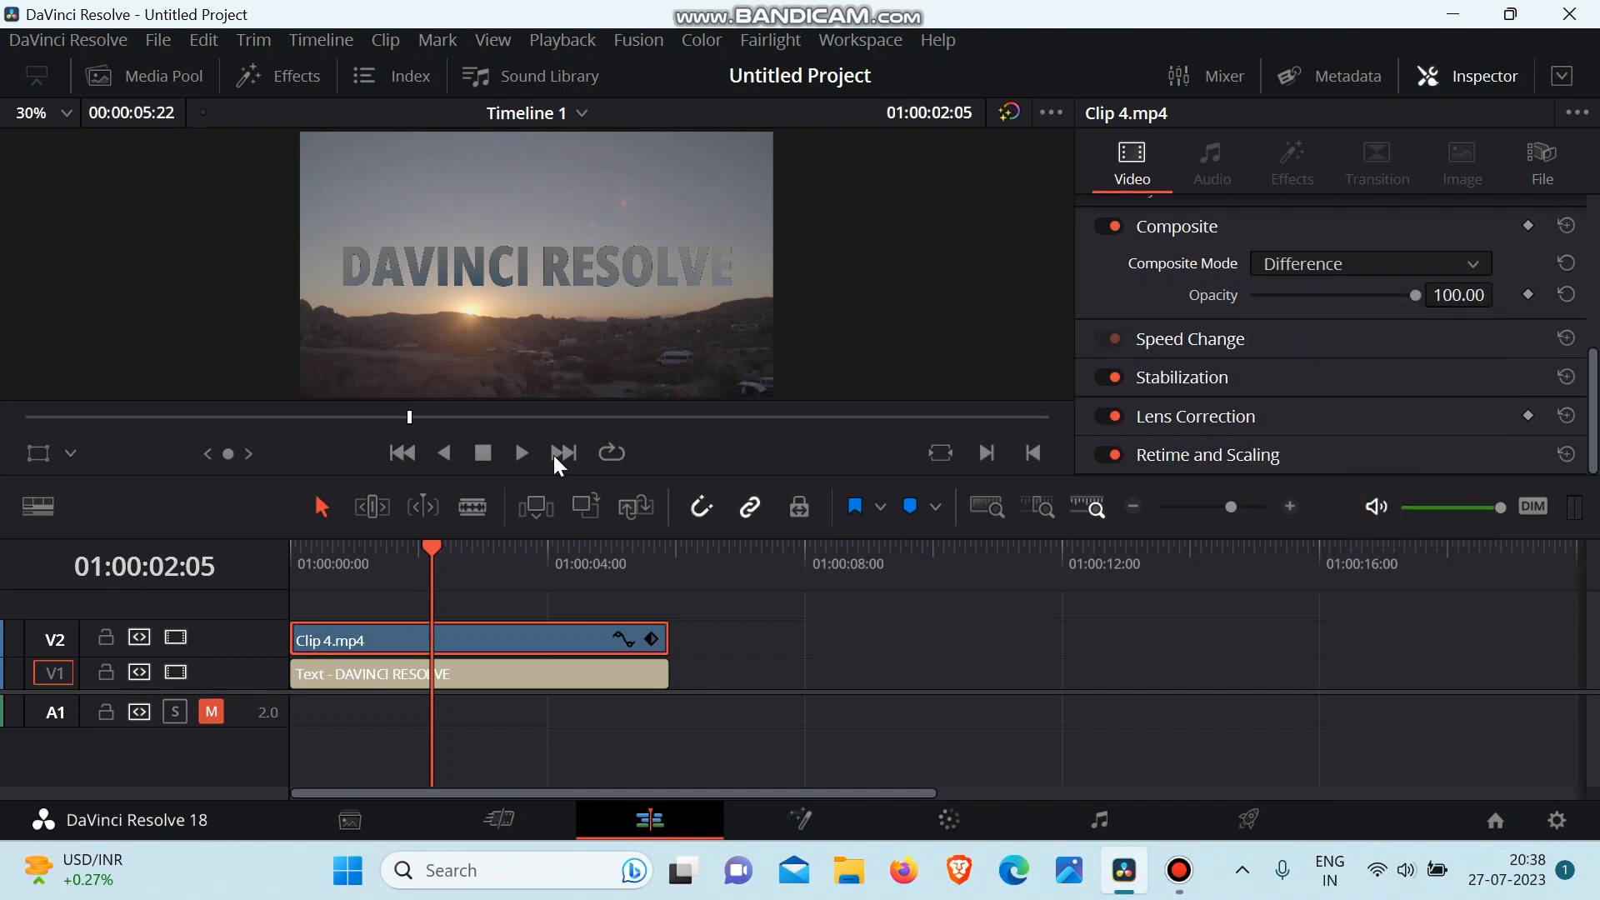
Step: Play the composition from the start of the timeline to check the Difference blend over the title
{"action": "left_click", "coordinate": [424, 551]}
{"action": "key", "text": "Home"}
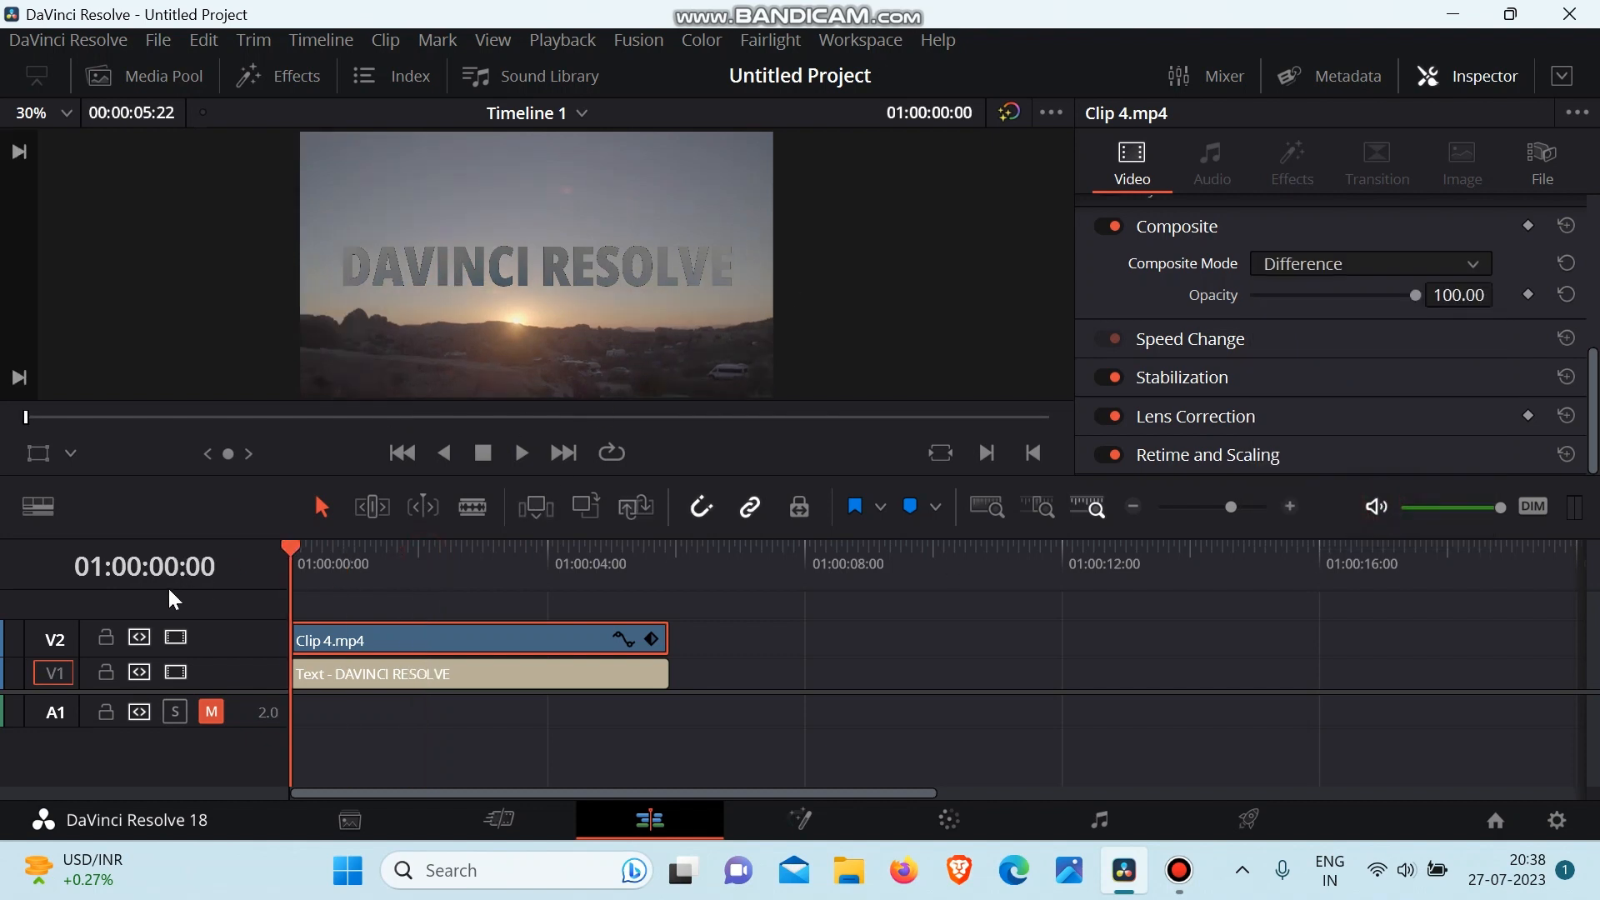
{"action": "key", "text": "space"}
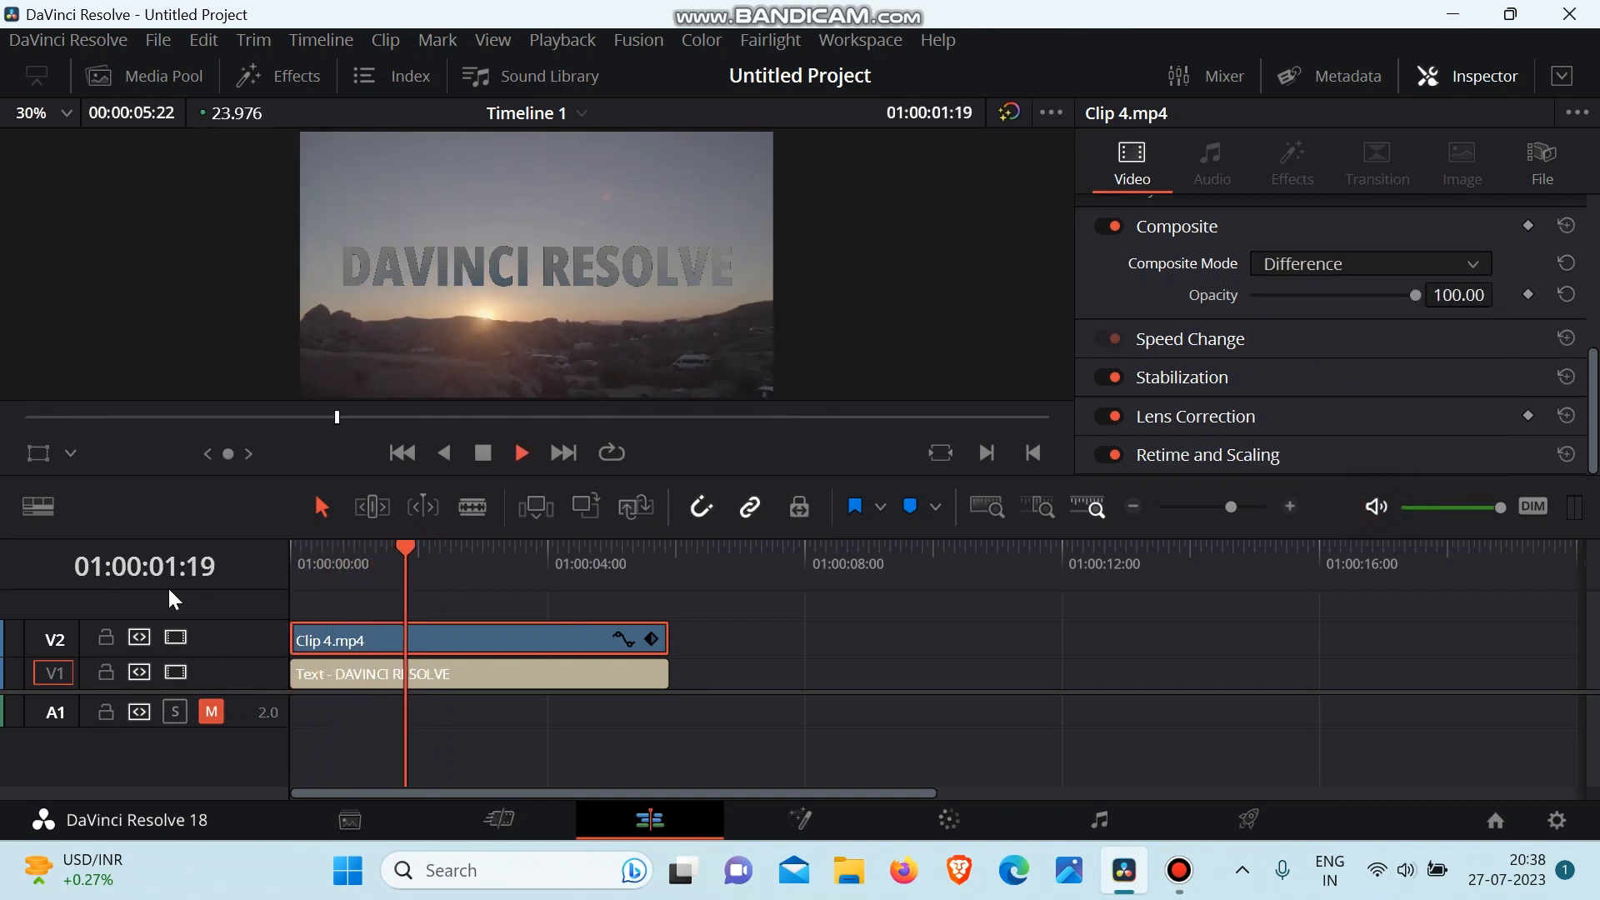
{"action": "key", "text": "space"}
Step: Preview further composite modes for Clip 4.mp4 and set its composite mode to Multiply
{"action": "left_click", "coordinate": [1370, 273]}
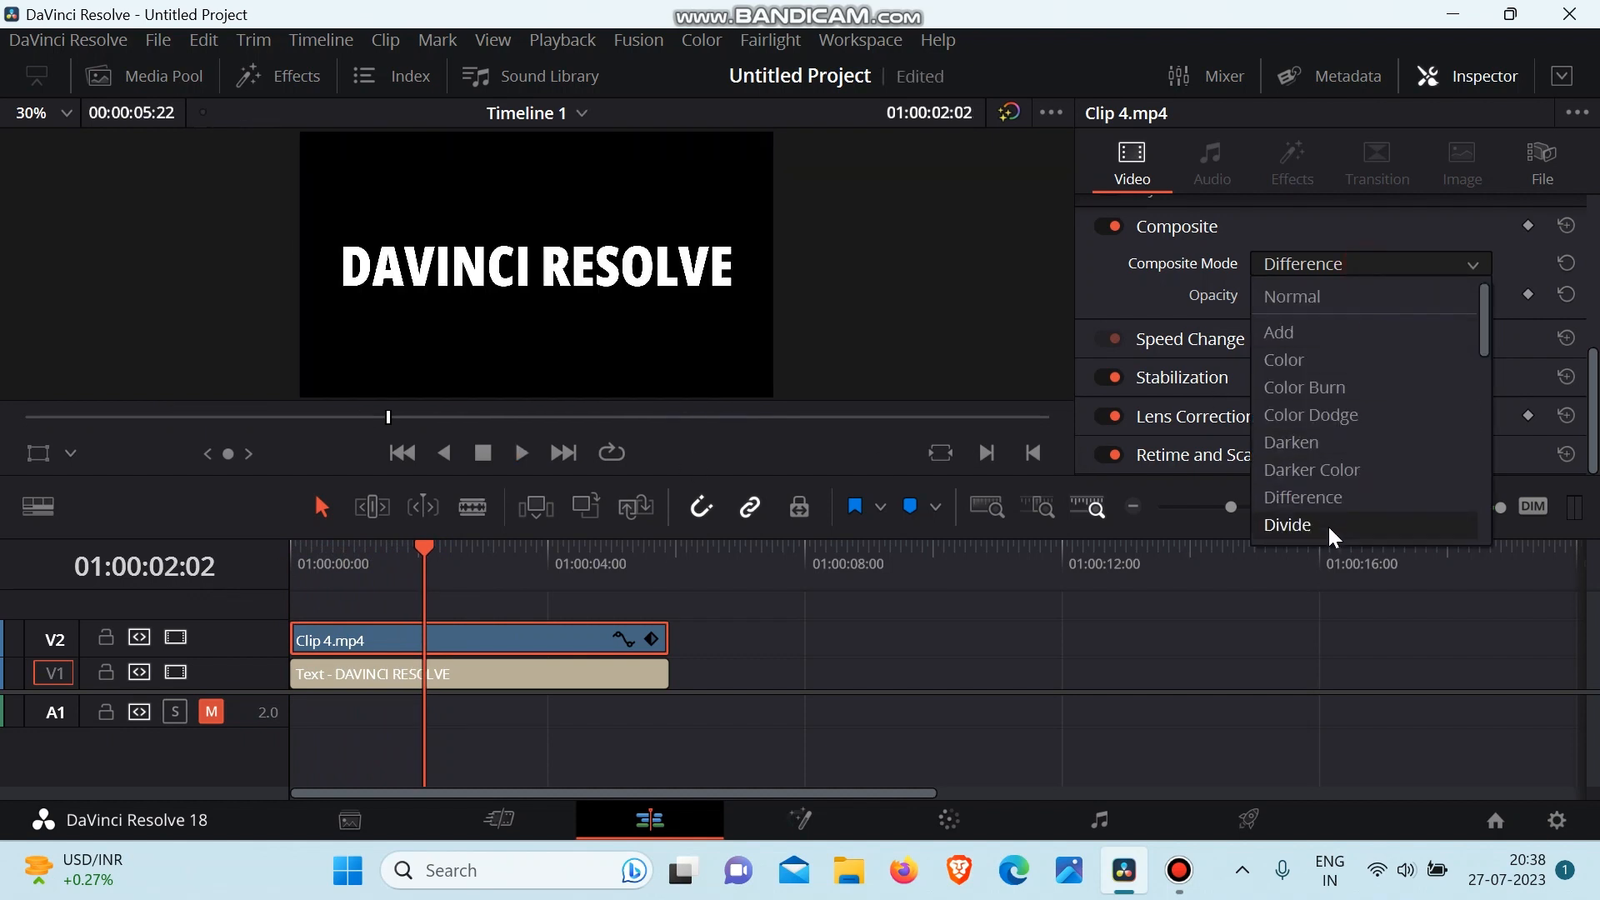
{"action": "scroll", "coordinate": [1328, 524], "scroll_direction": "down", "scroll_amount": 3}
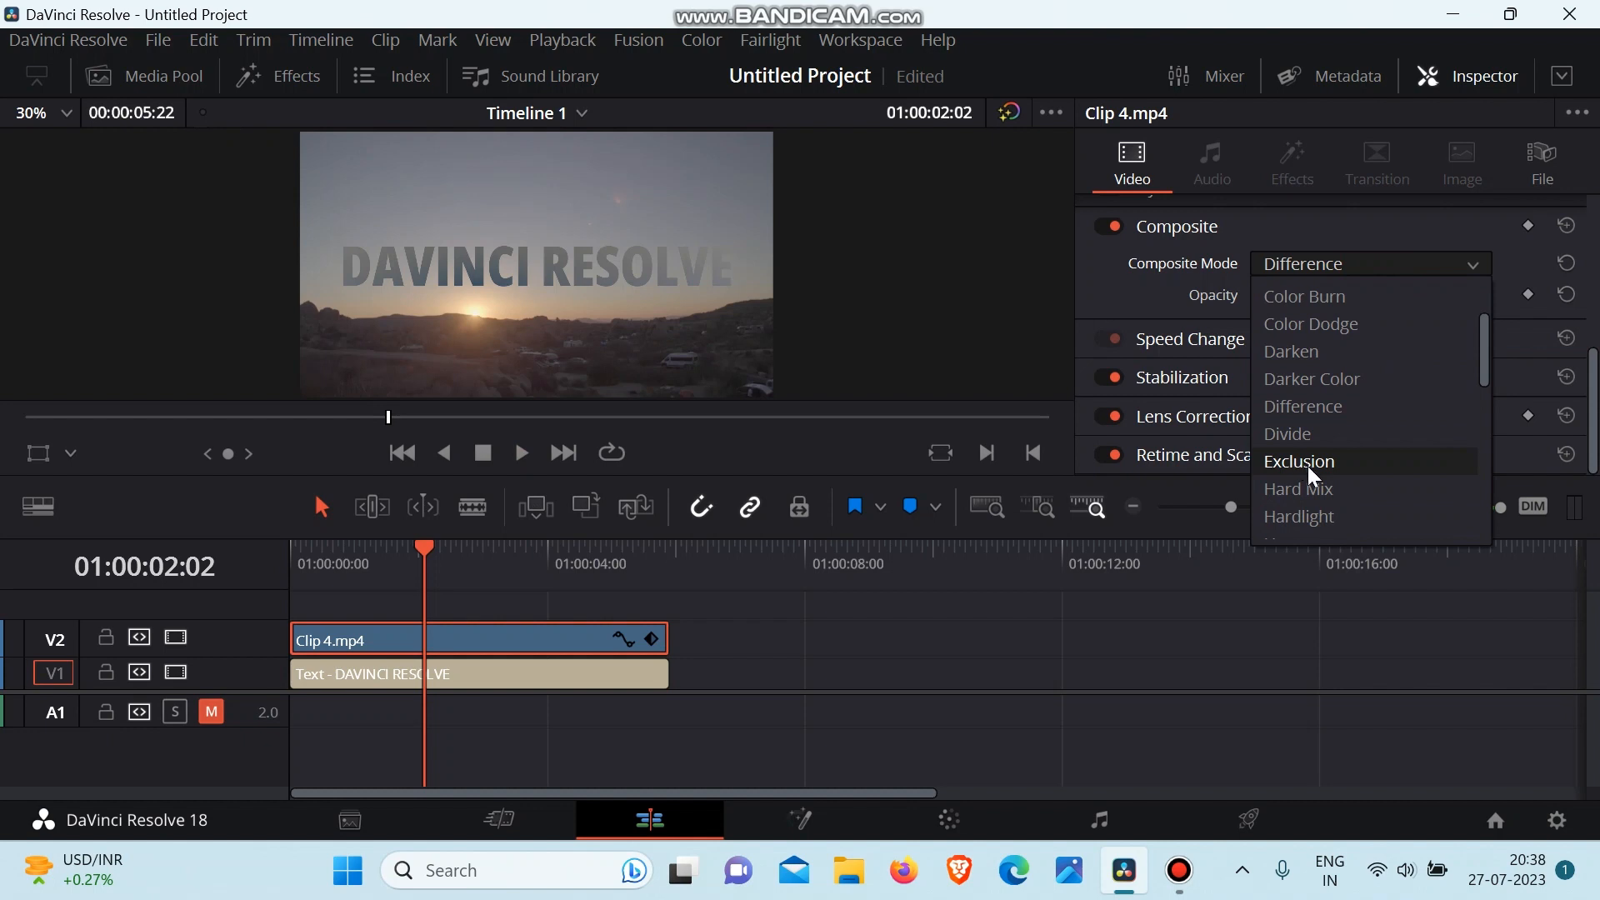
{"action": "scroll", "coordinate": [1342, 519], "scroll_direction": "down", "scroll_amount": 2}
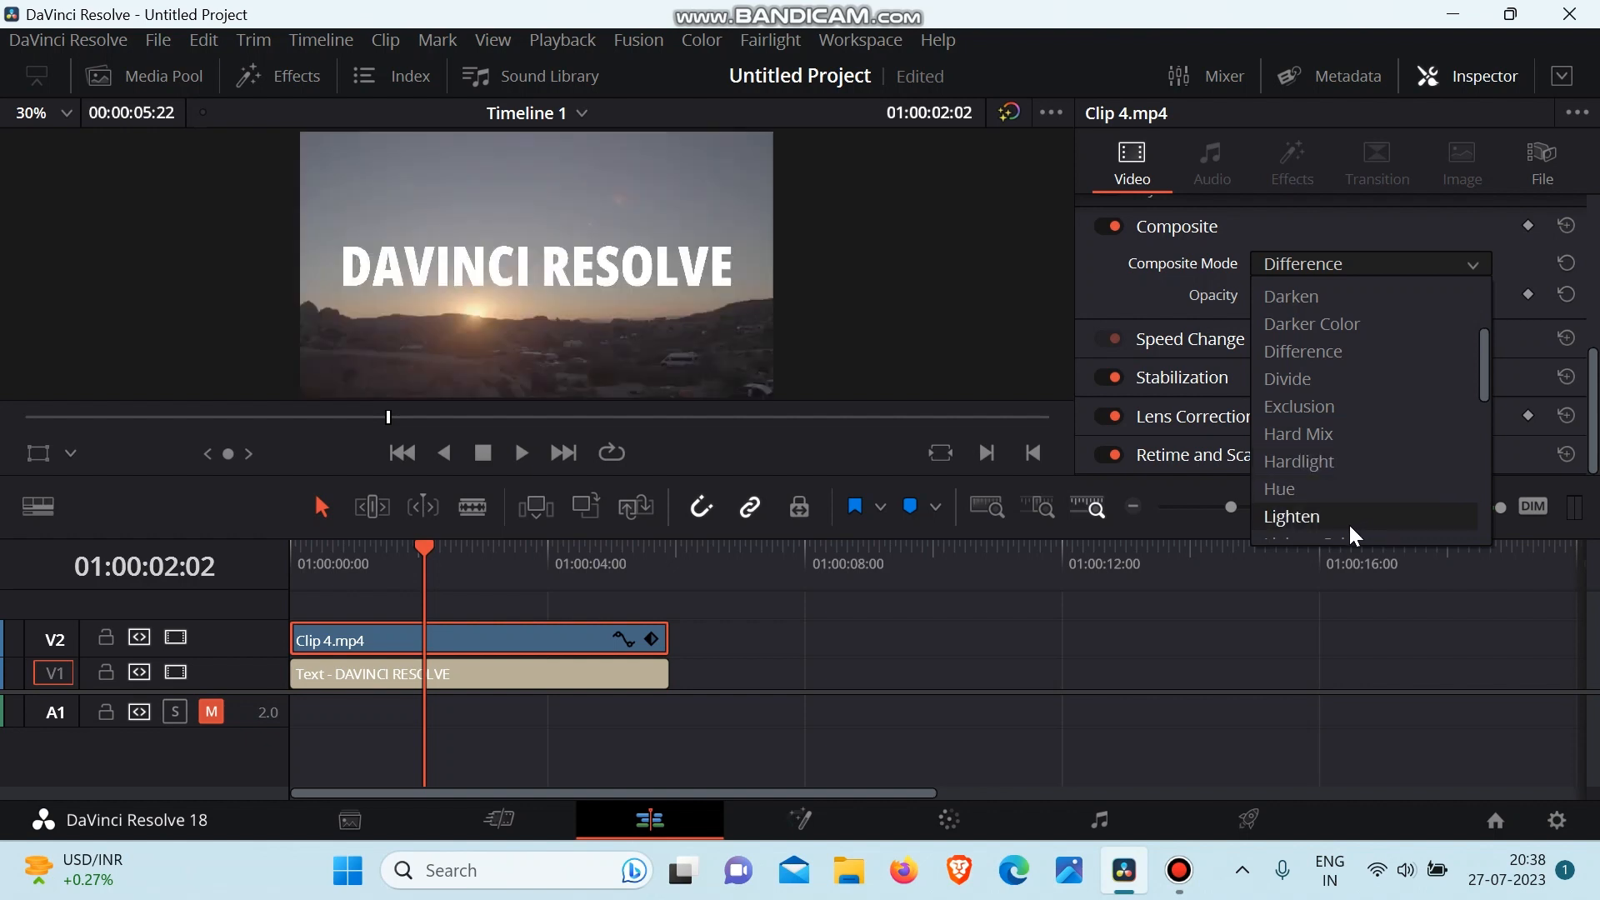
{"action": "scroll", "coordinate": [1349, 522], "scroll_direction": "down", "scroll_amount": 3}
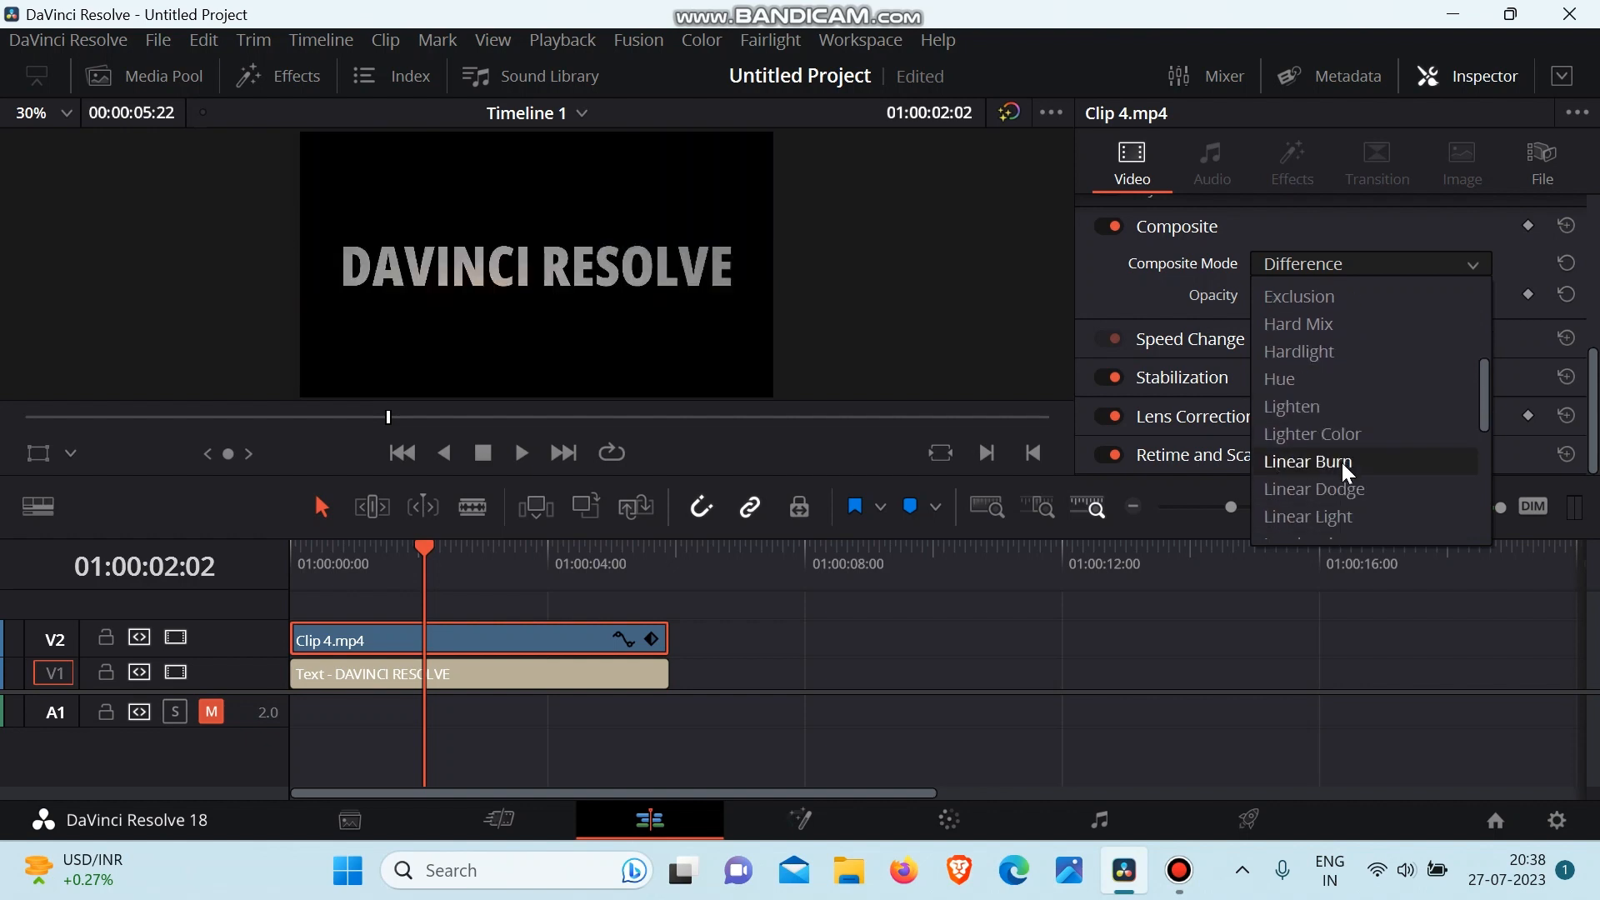
{"action": "scroll", "coordinate": [1342, 460], "scroll_direction": "down", "scroll_amount": 1}
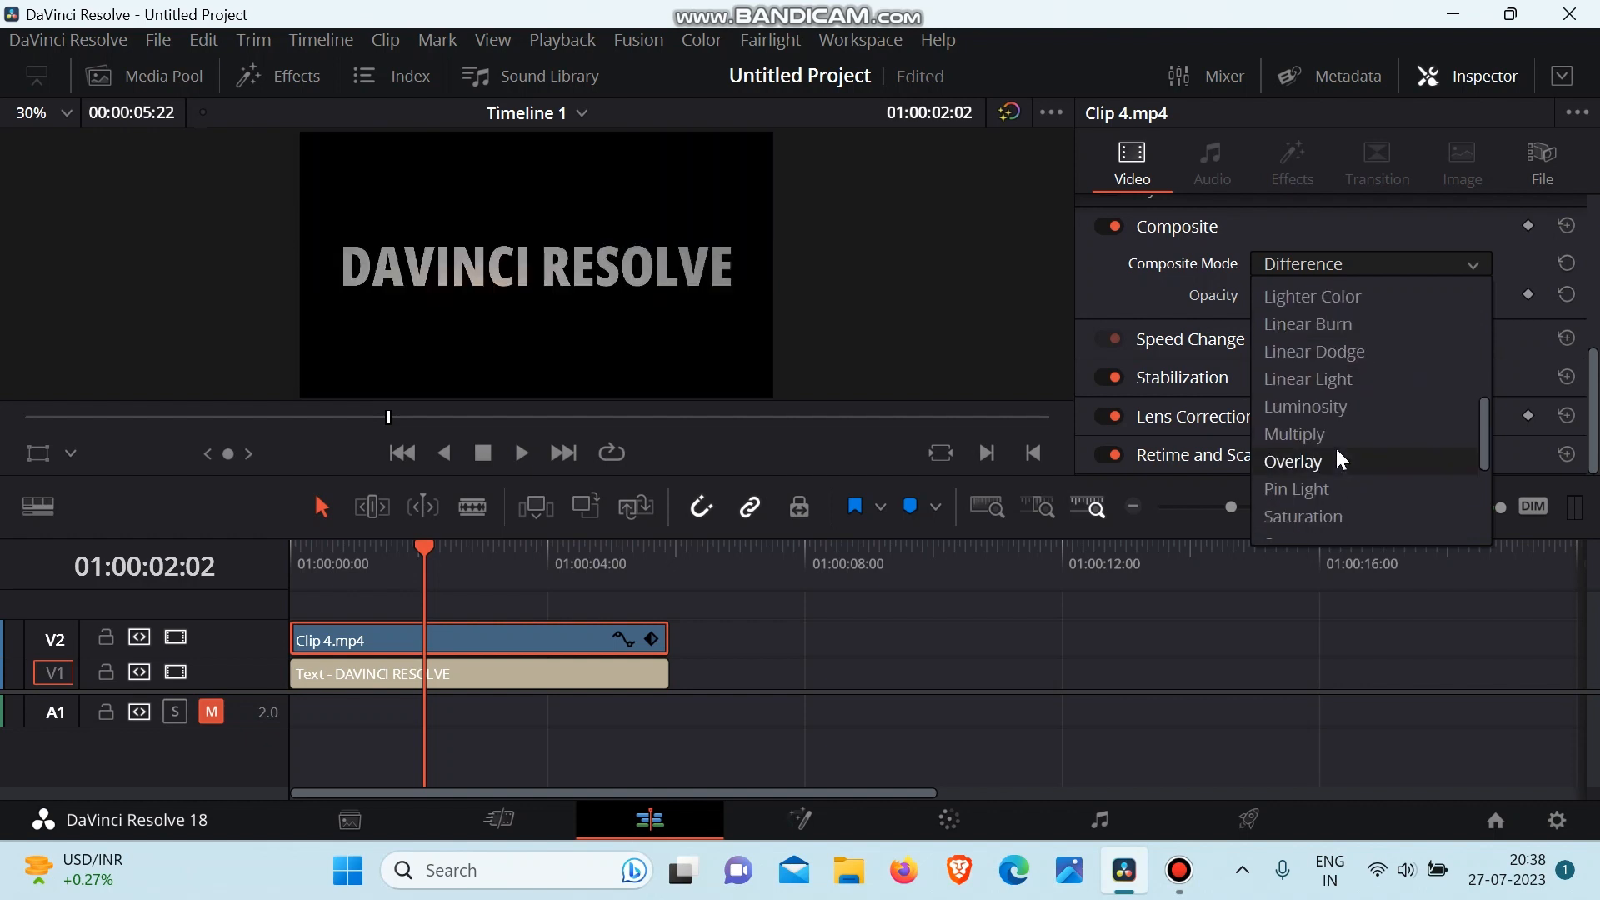
{"action": "left_click", "coordinate": [1331, 446]}
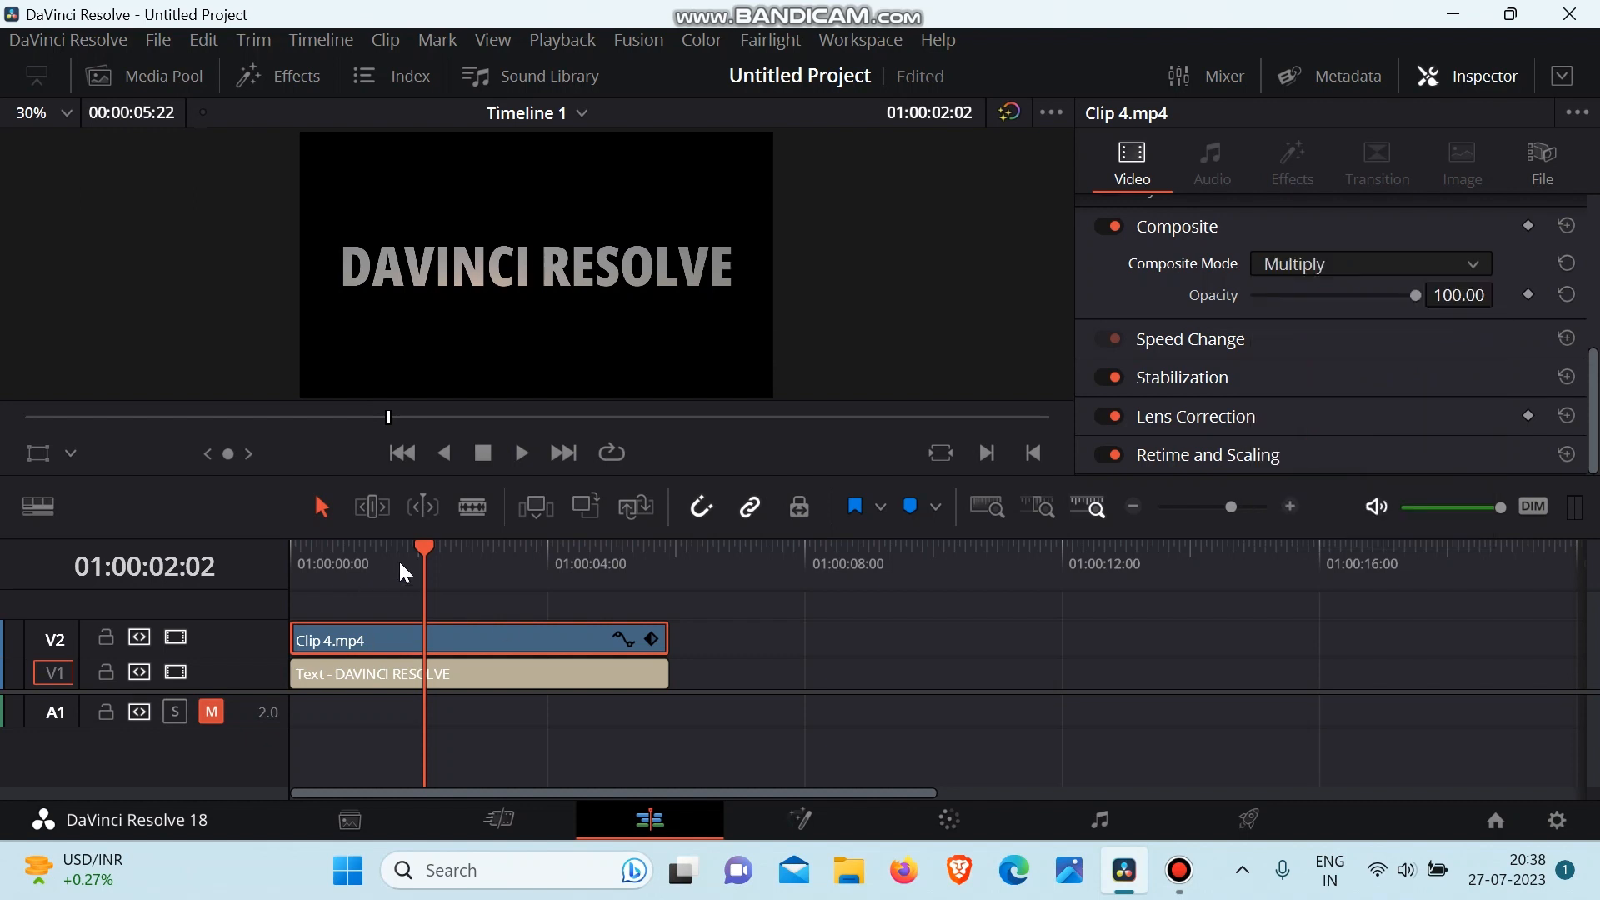
Step: Play the timeline from its beginning to check the sunset footage inside the title letters
{"action": "left_click_drag", "start_coordinate": [418, 548], "coordinate": [276, 587]}
{"action": "key", "text": "space"}
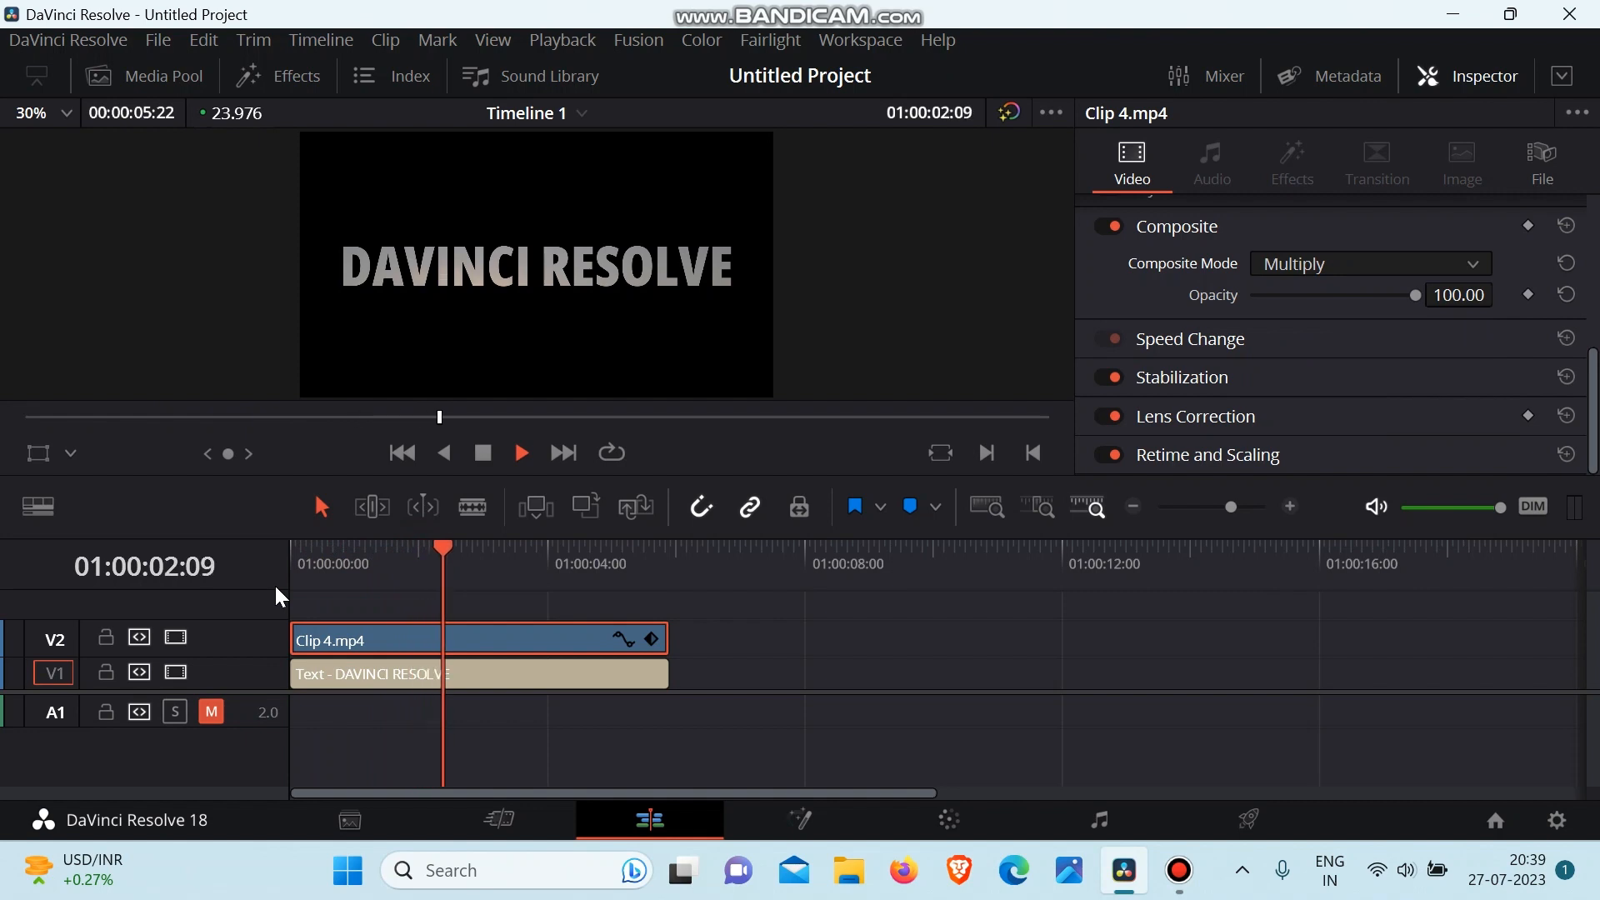
{"action": "key", "text": "space"}
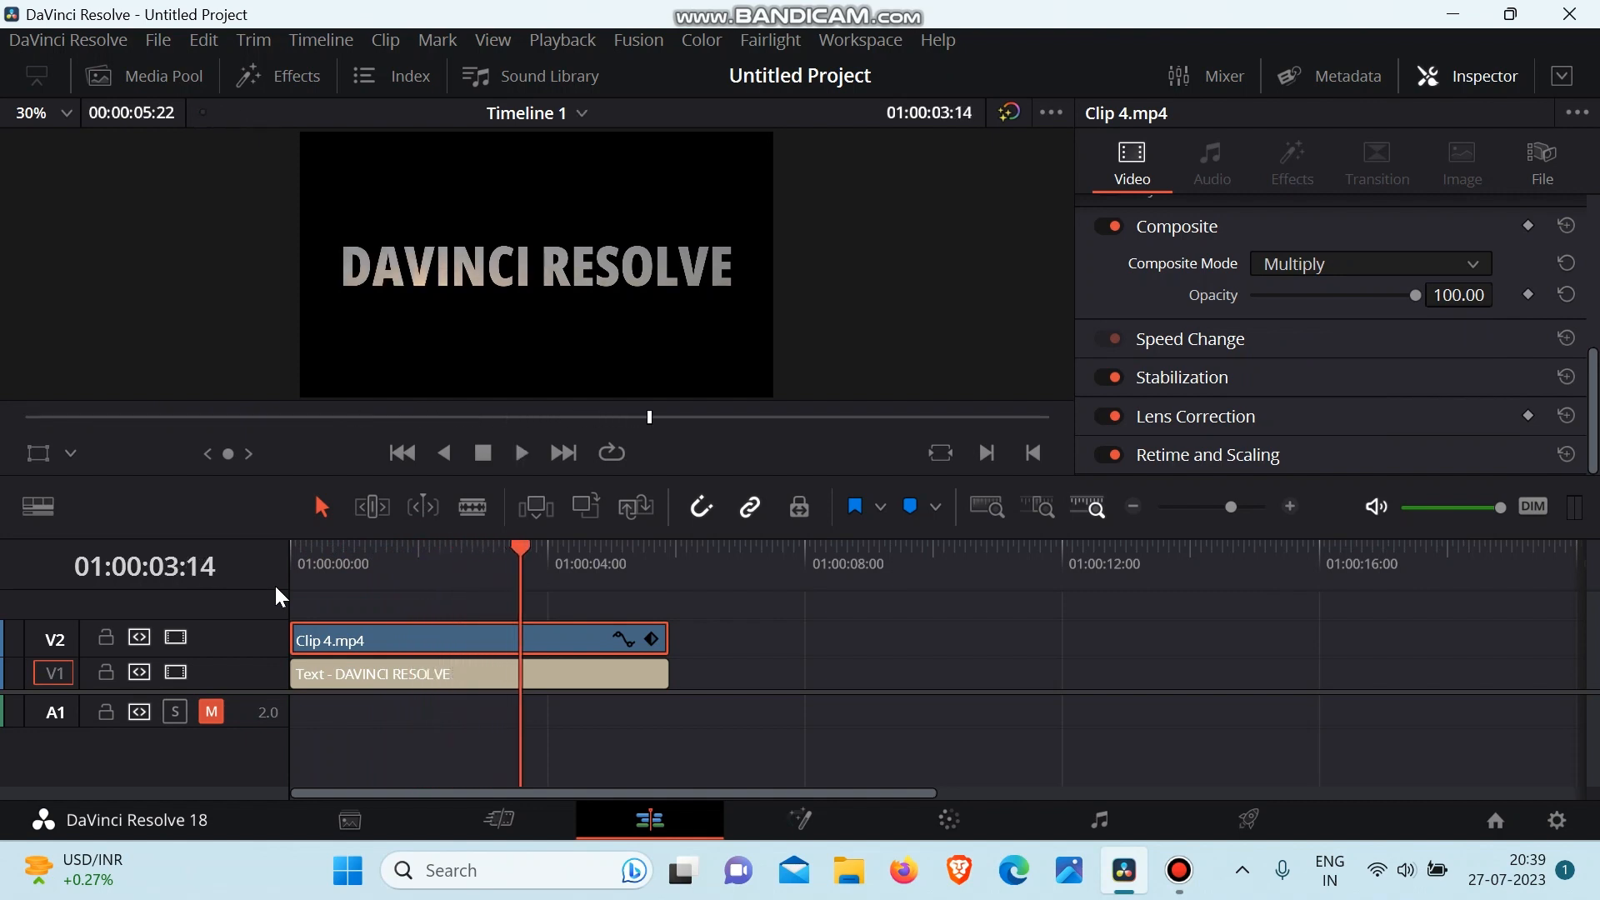
Step: Add Clip 8.mp4 from the media pool to a new track V3, starting right after the end of Clip 4.mp4
{"action": "left_click_drag", "start_coordinate": [509, 558], "coordinate": [268, 572]}
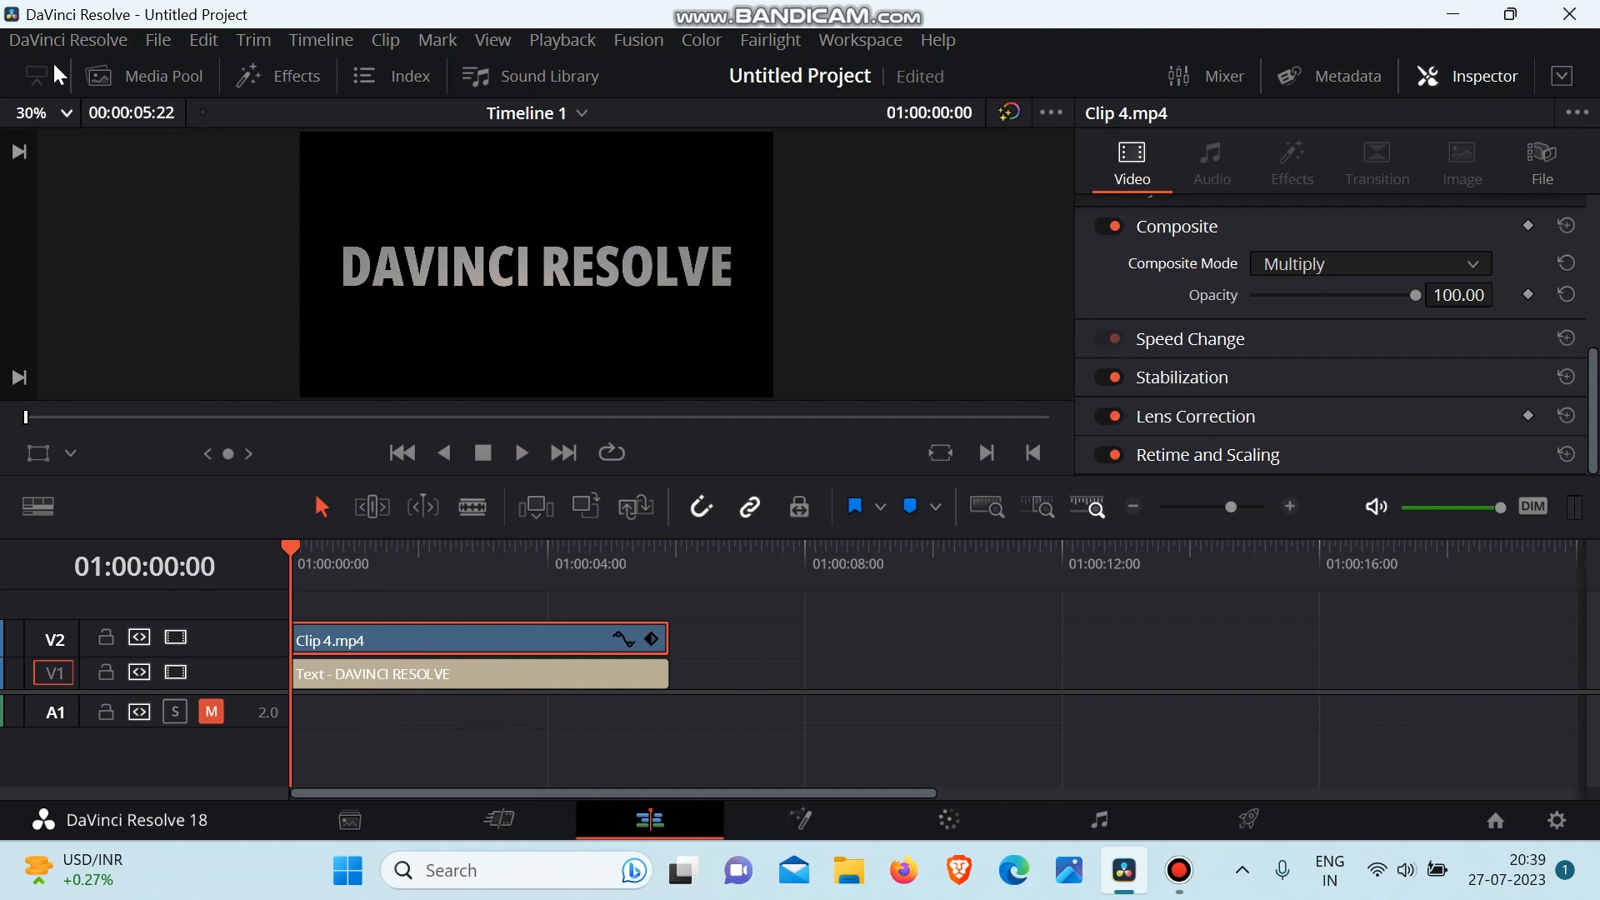
{"action": "left_click", "coordinate": [165, 81]}
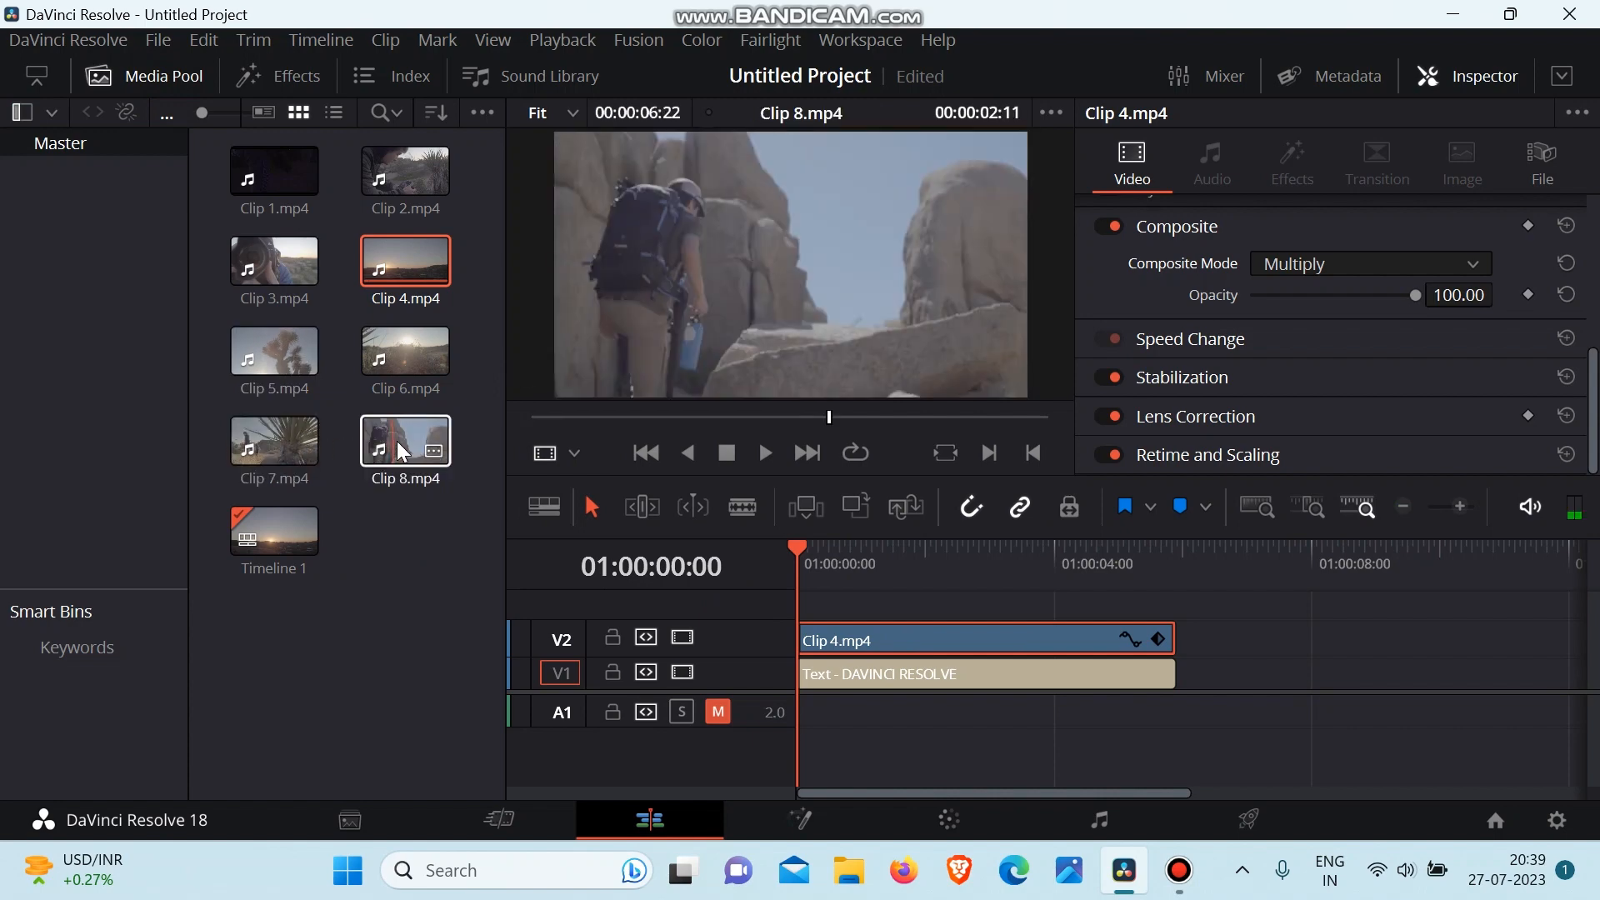
{"action": "left_click_drag", "start_coordinate": [409, 442], "coordinate": [799, 603]}
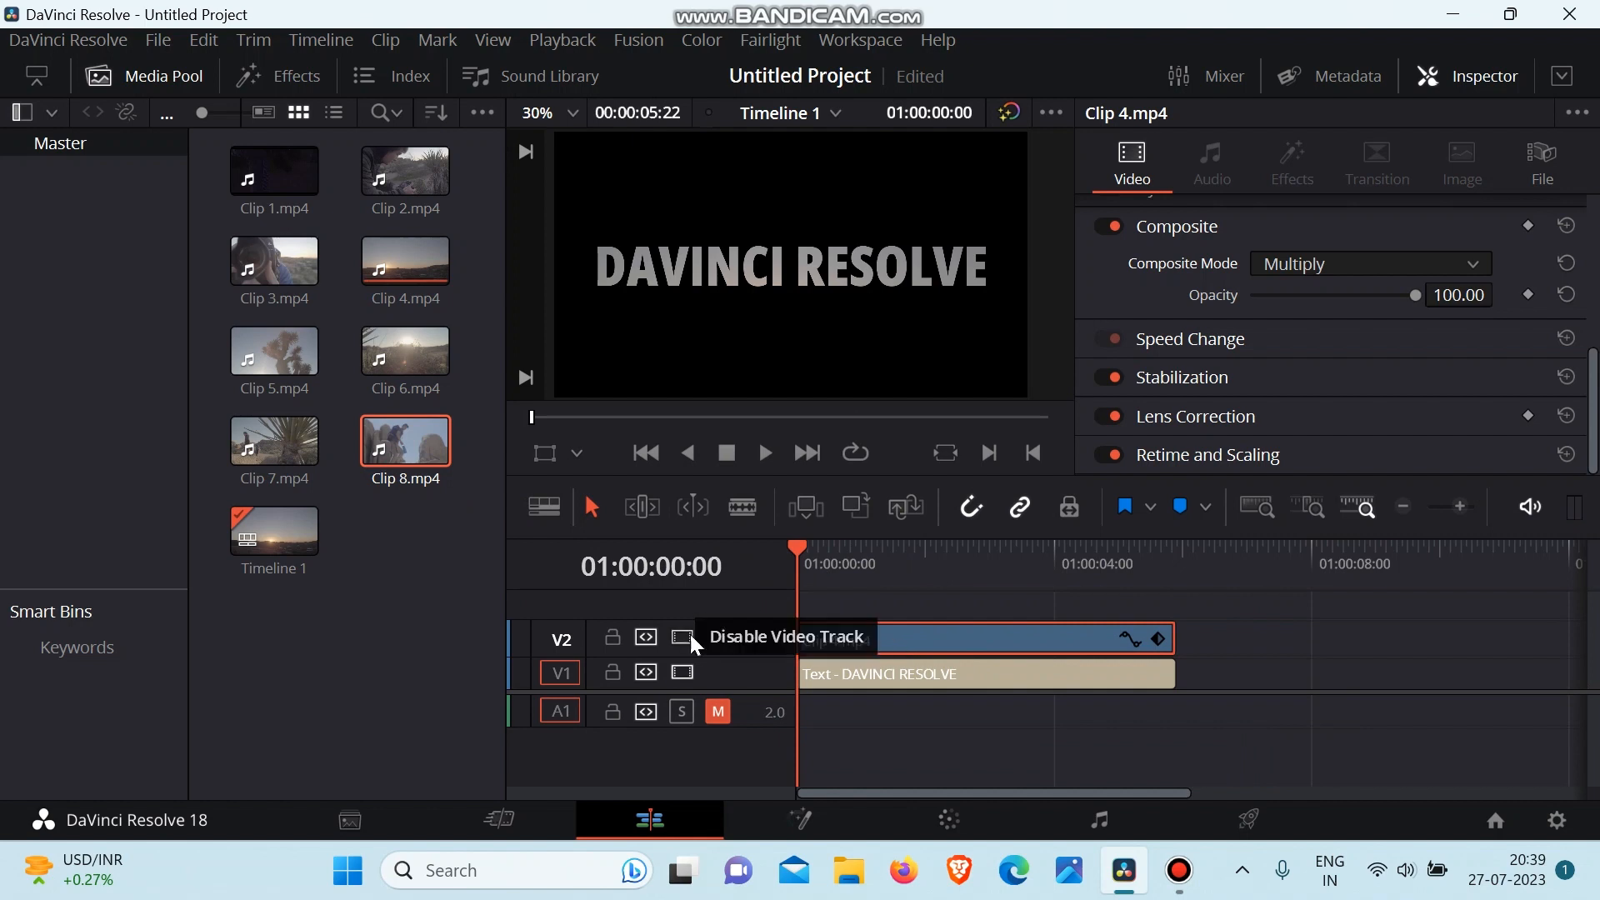
{"action": "left_click_drag", "start_coordinate": [419, 452], "coordinate": [1187, 613]}
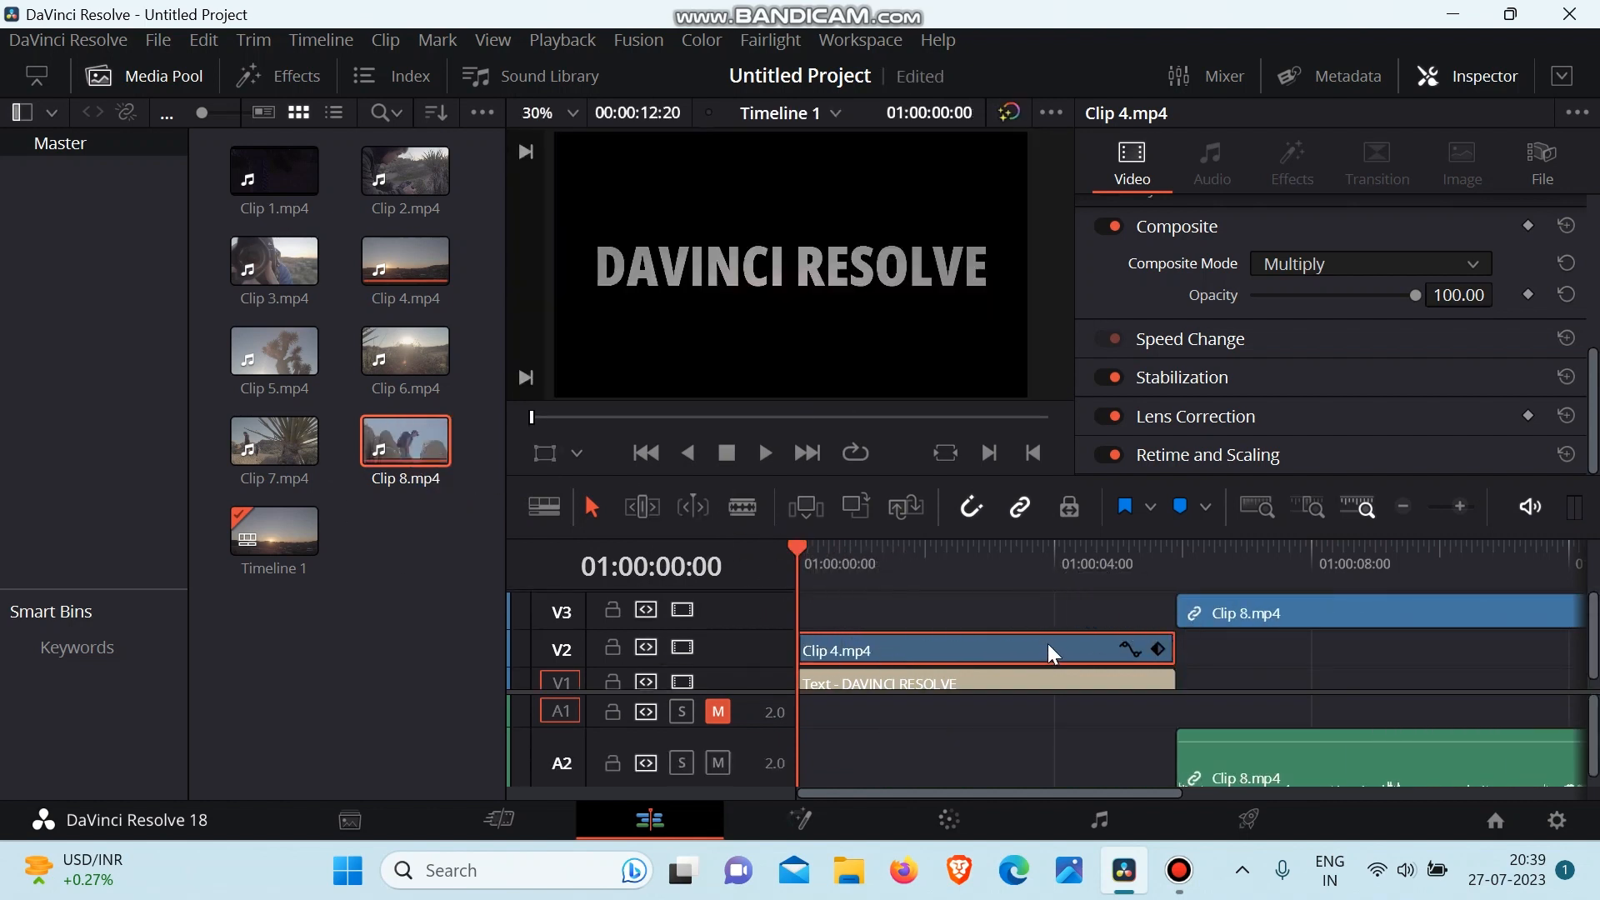
Step: Move the DAVINCI RESOLVE title beneath Clip 8.mp4 and delete Clip 4.mp4 from track V2
{"action": "left_click_drag", "start_coordinate": [1008, 680], "coordinate": [1399, 668]}
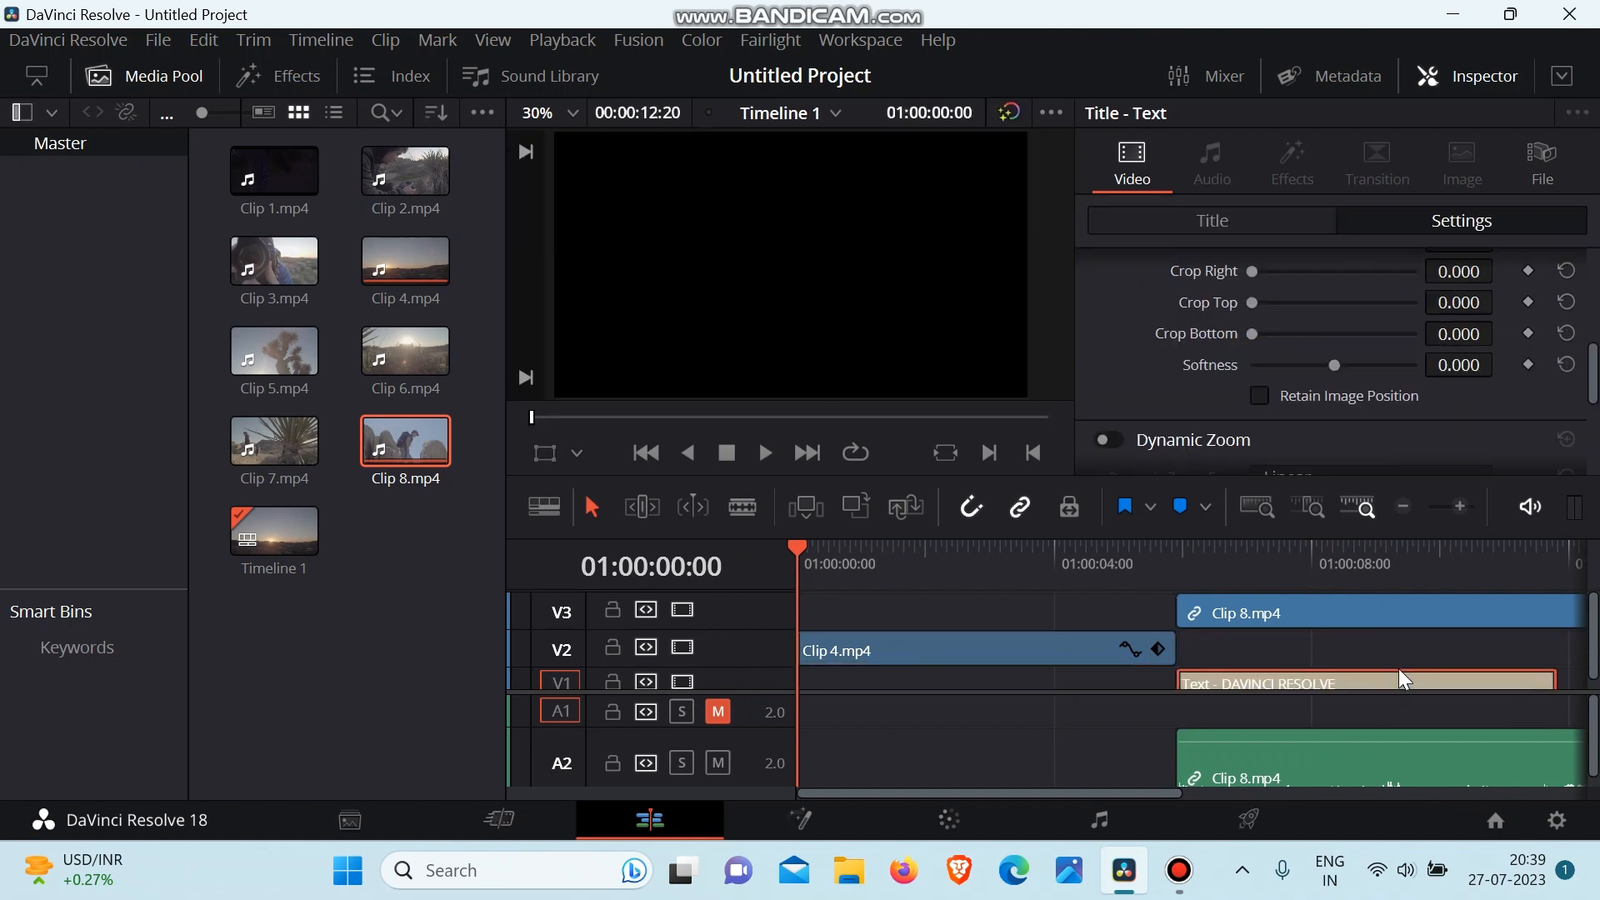
{"action": "left_click", "coordinate": [1117, 646]}
{"action": "key", "text": "Delete"}
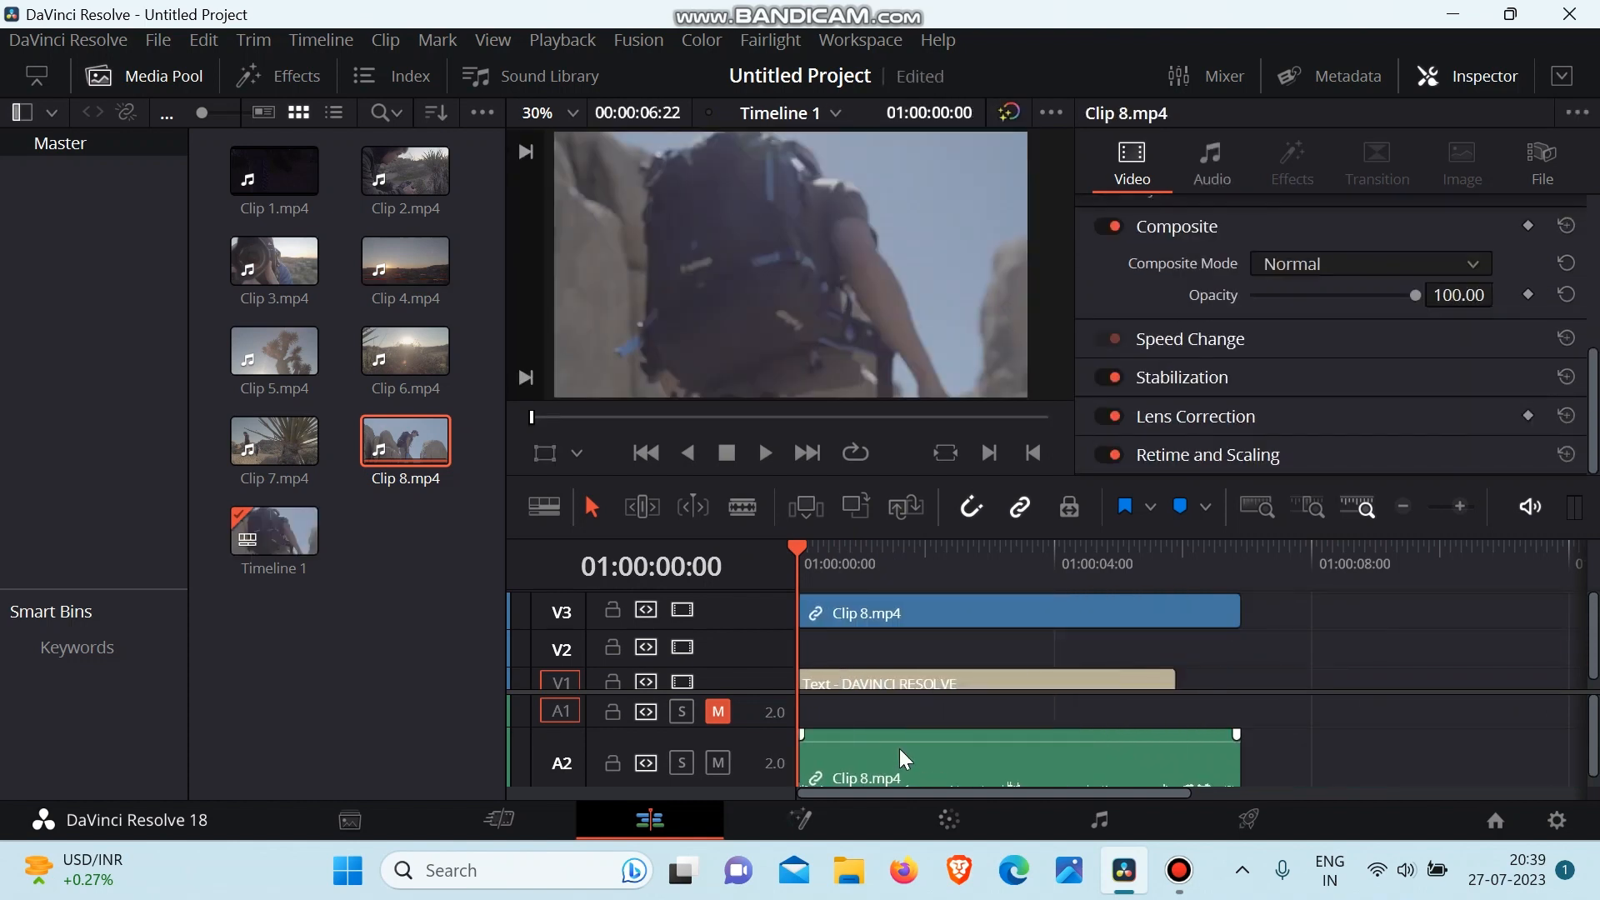
Step: Delete audio track A2 and move Clip 8.mp4 down to track V2, directly above the title
{"action": "right_click", "coordinate": [741, 749]}
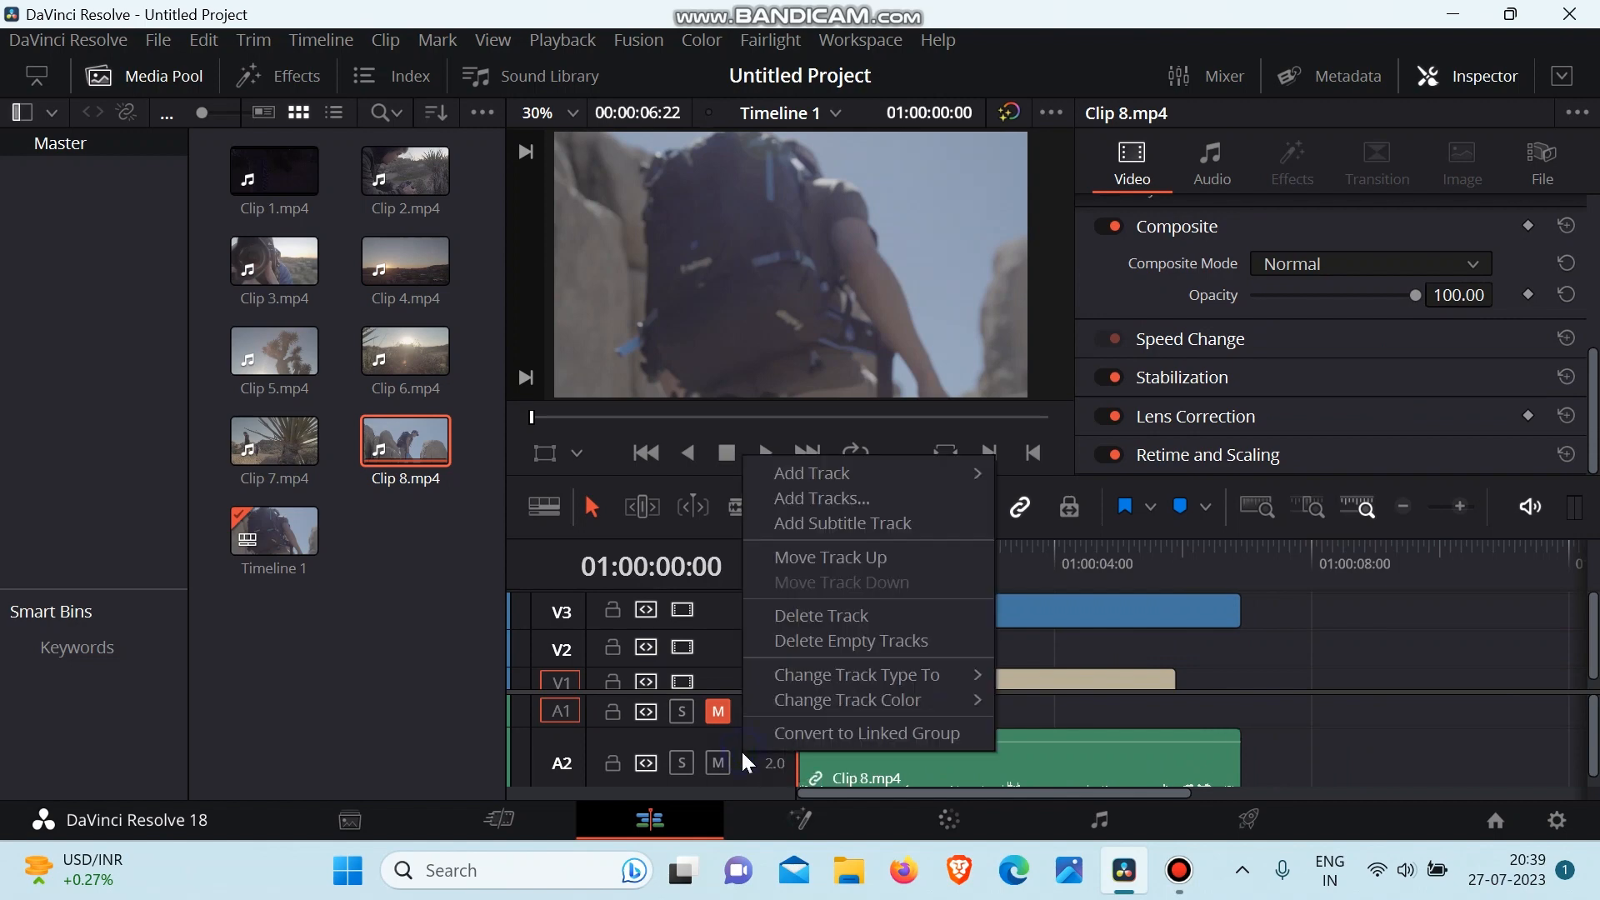
{"action": "left_click", "coordinate": [909, 615]}
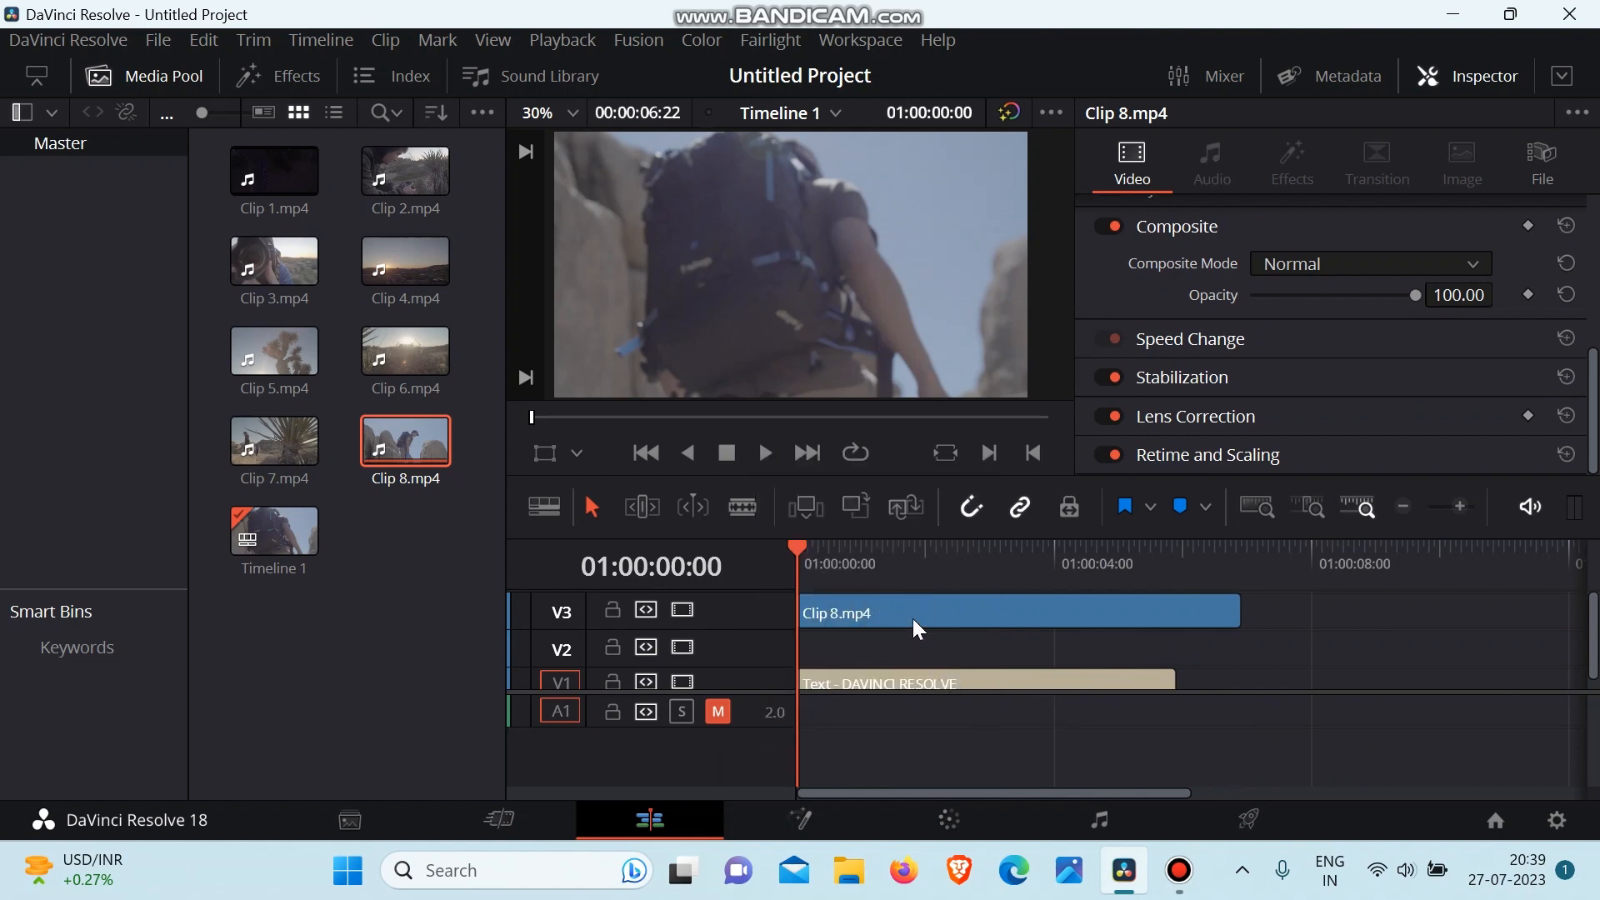
{"action": "left_click_drag", "start_coordinate": [912, 610], "coordinate": [913, 650]}
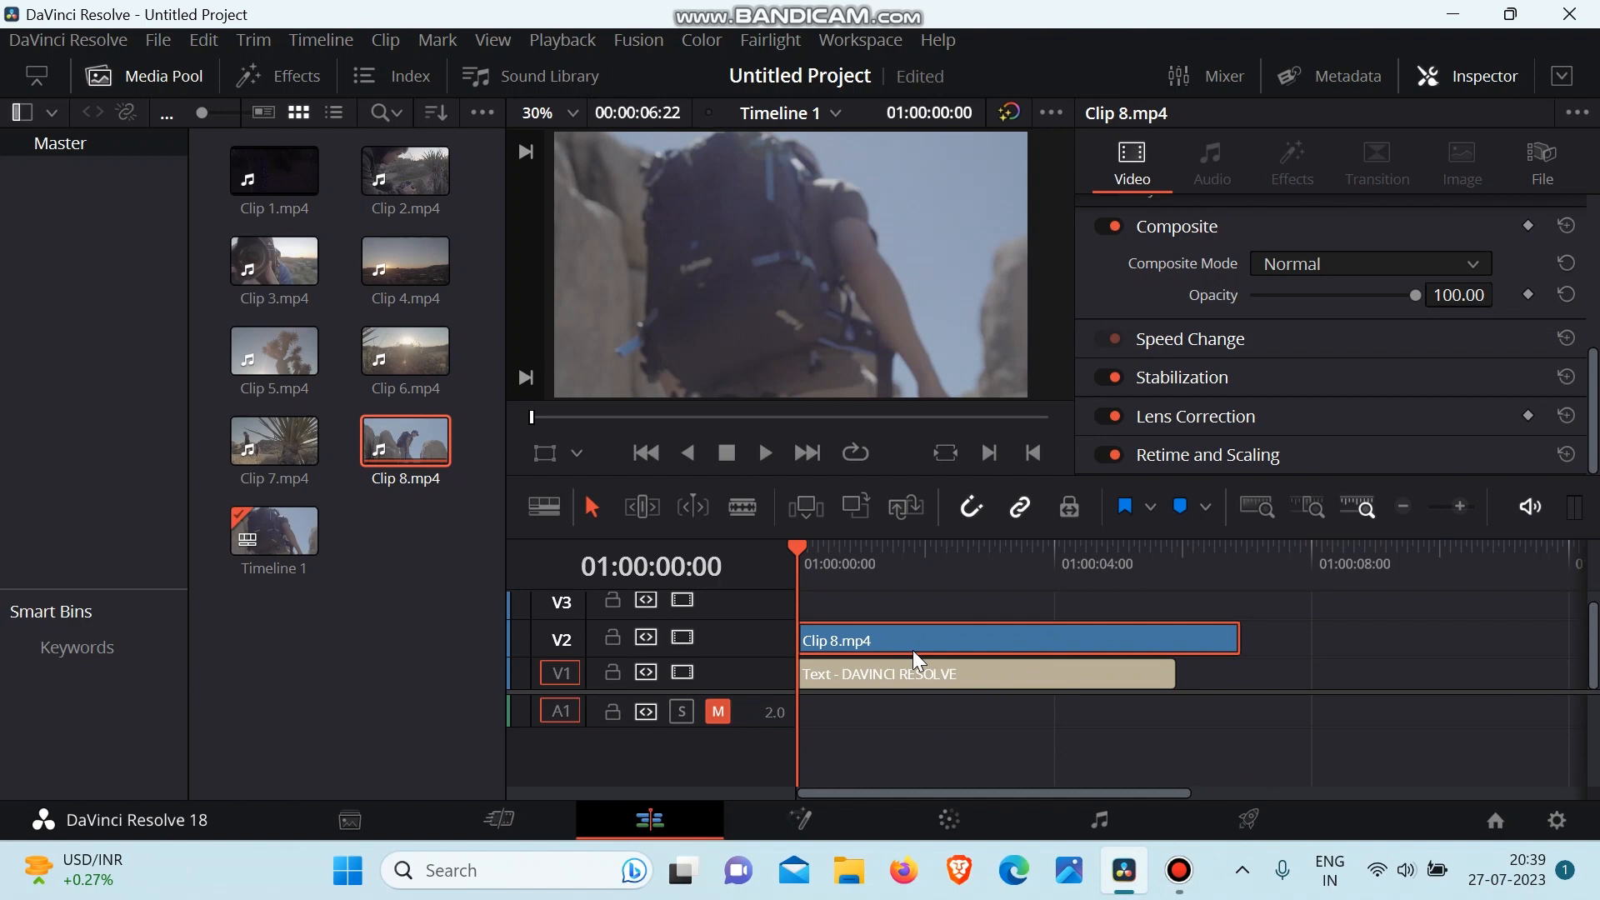
Step: Set the composite mode of Clip 8.mp4 to Multiply
{"action": "left_click_drag", "start_coordinate": [827, 547], "coordinate": [851, 563]}
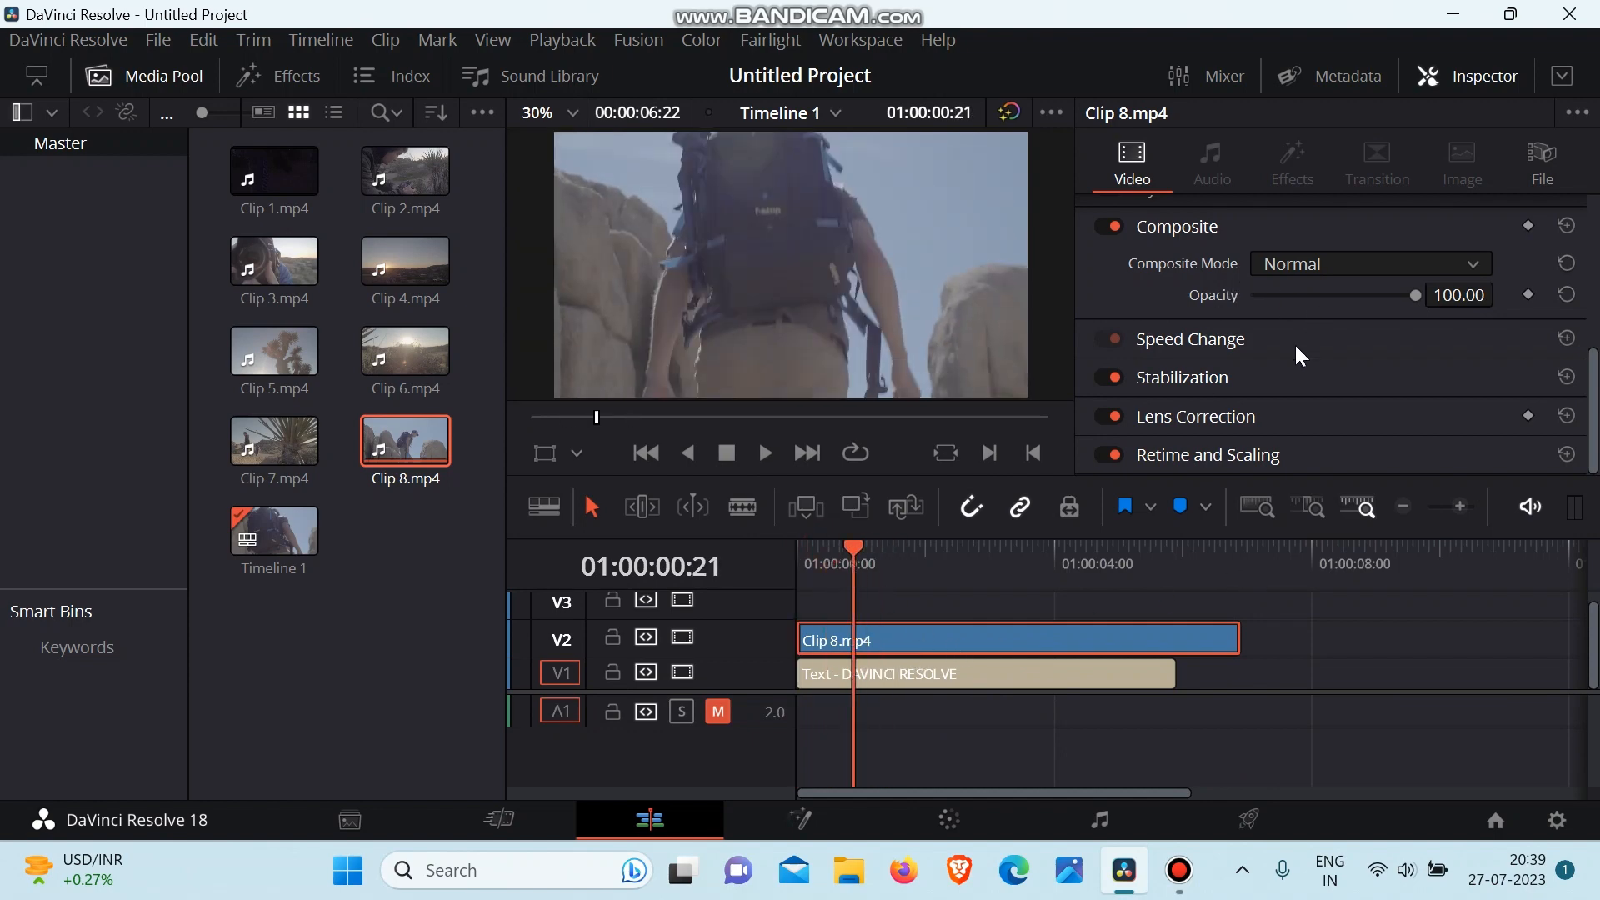
{"action": "left_click", "coordinate": [1299, 262]}
{"action": "scroll", "coordinate": [1305, 483], "scroll_direction": "down", "scroll_amount": 5}
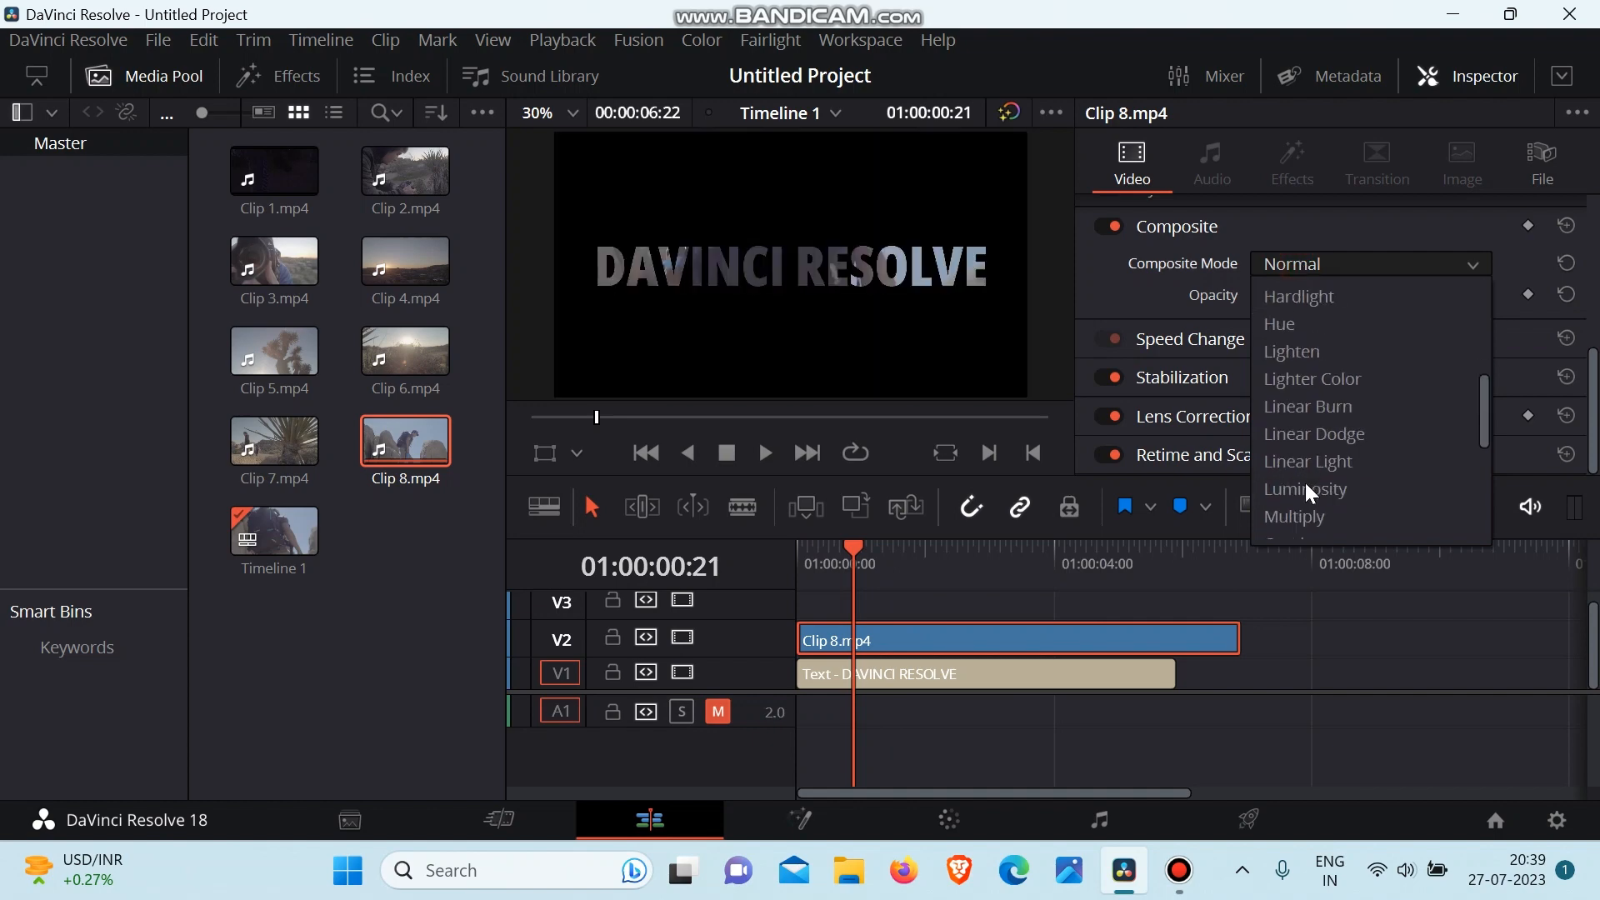
{"action": "left_click", "coordinate": [1304, 406]}
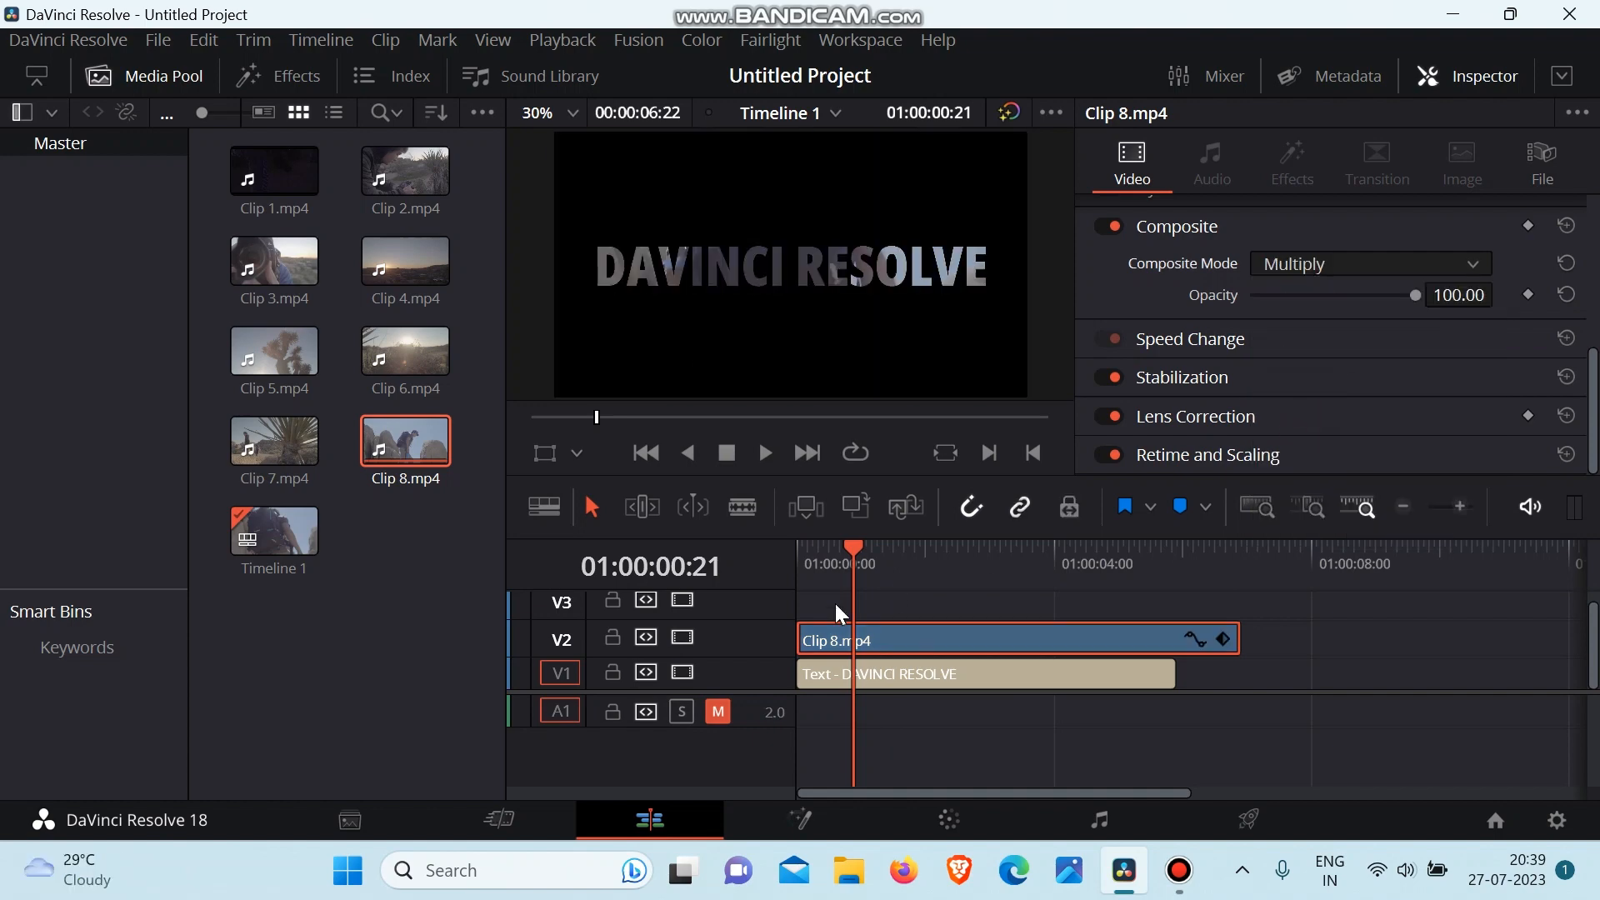
Step: Play the timeline from its beginning to check the Clip 8.mp4 footage inside the title letters
{"action": "left_click_drag", "start_coordinate": [864, 554], "coordinate": [729, 577]}
{"action": "key", "text": "space"}
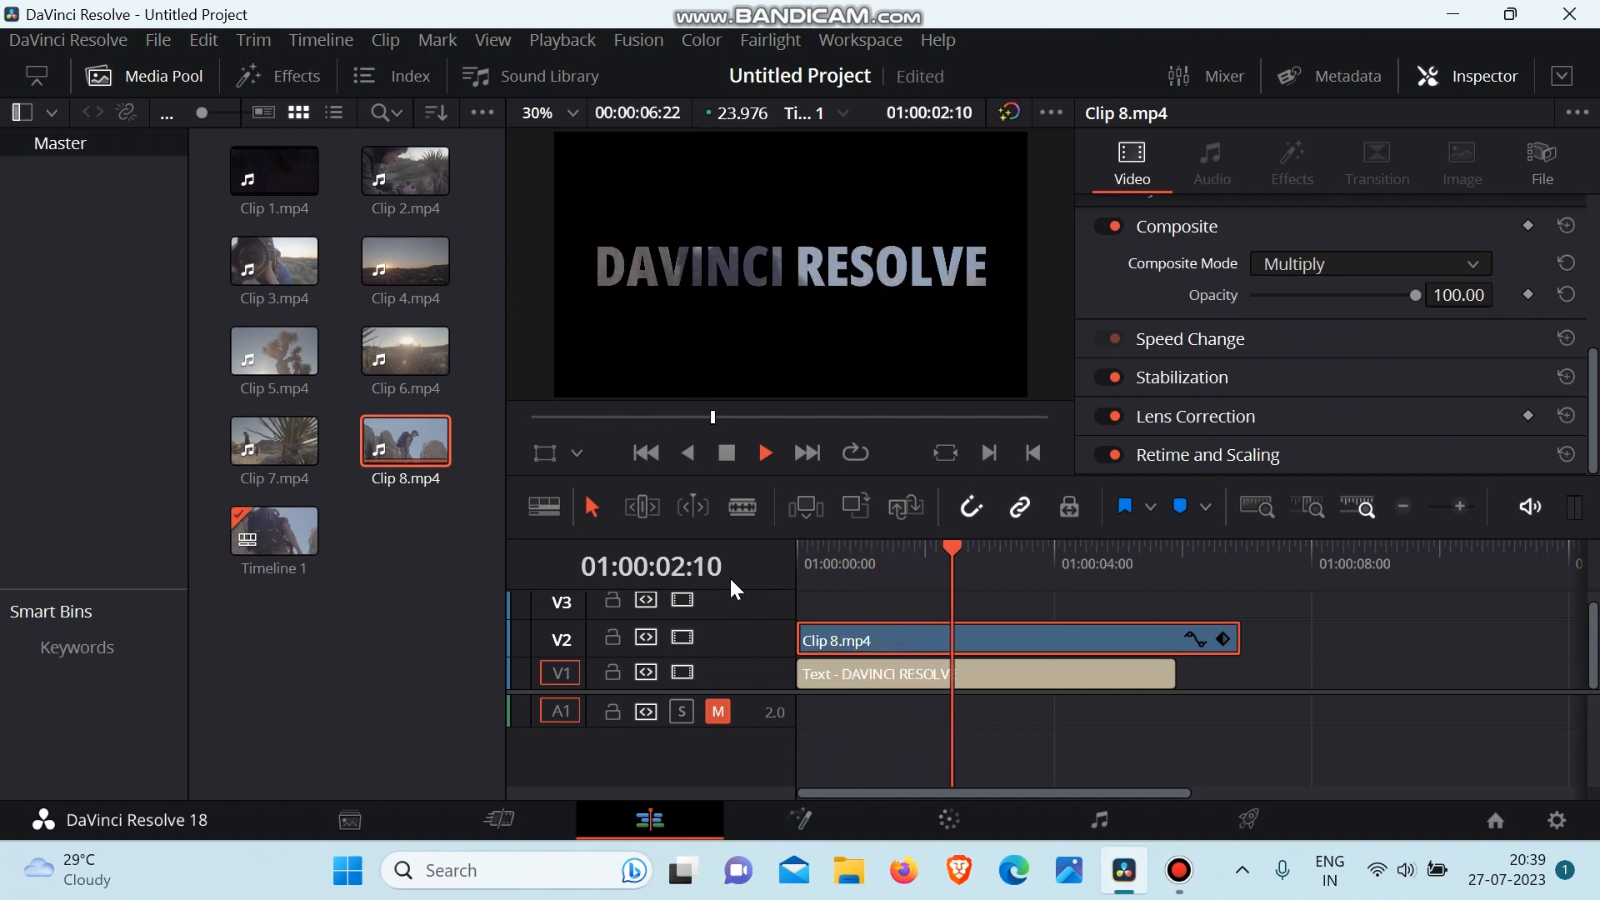
{"action": "key", "text": "space"}
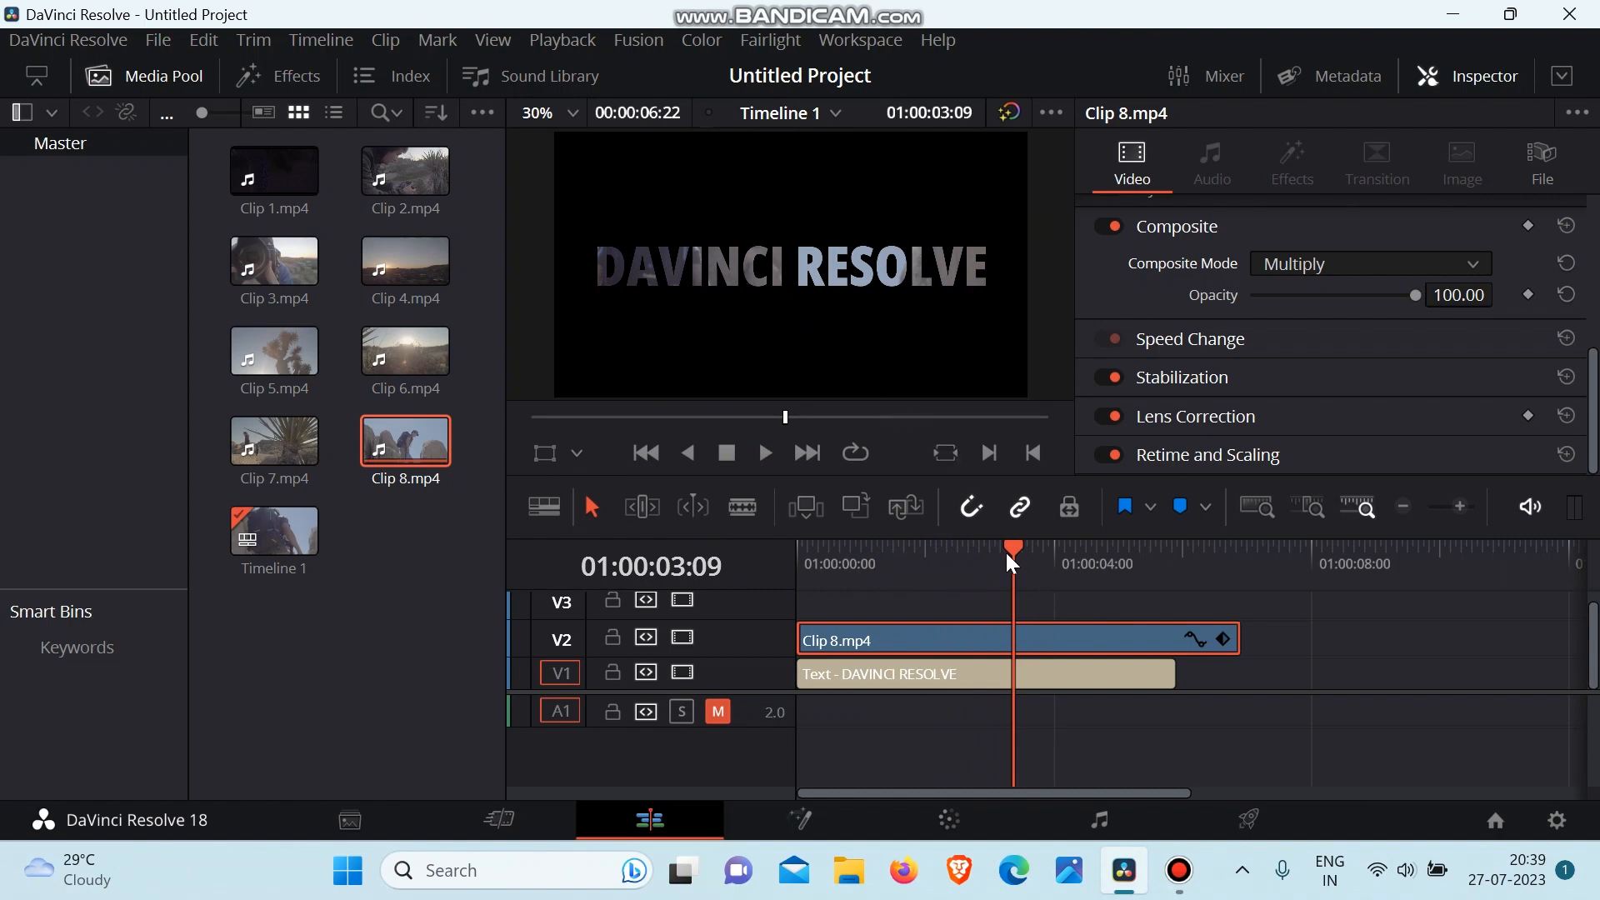
Step: Extend the DAVINCI RESOLVE title on track V1 to end together with Clip 8.mp4
{"action": "left_click_drag", "start_coordinate": [1005, 550], "coordinate": [1045, 654]}
{"action": "left_click_drag", "start_coordinate": [1167, 673], "coordinate": [1232, 671]}
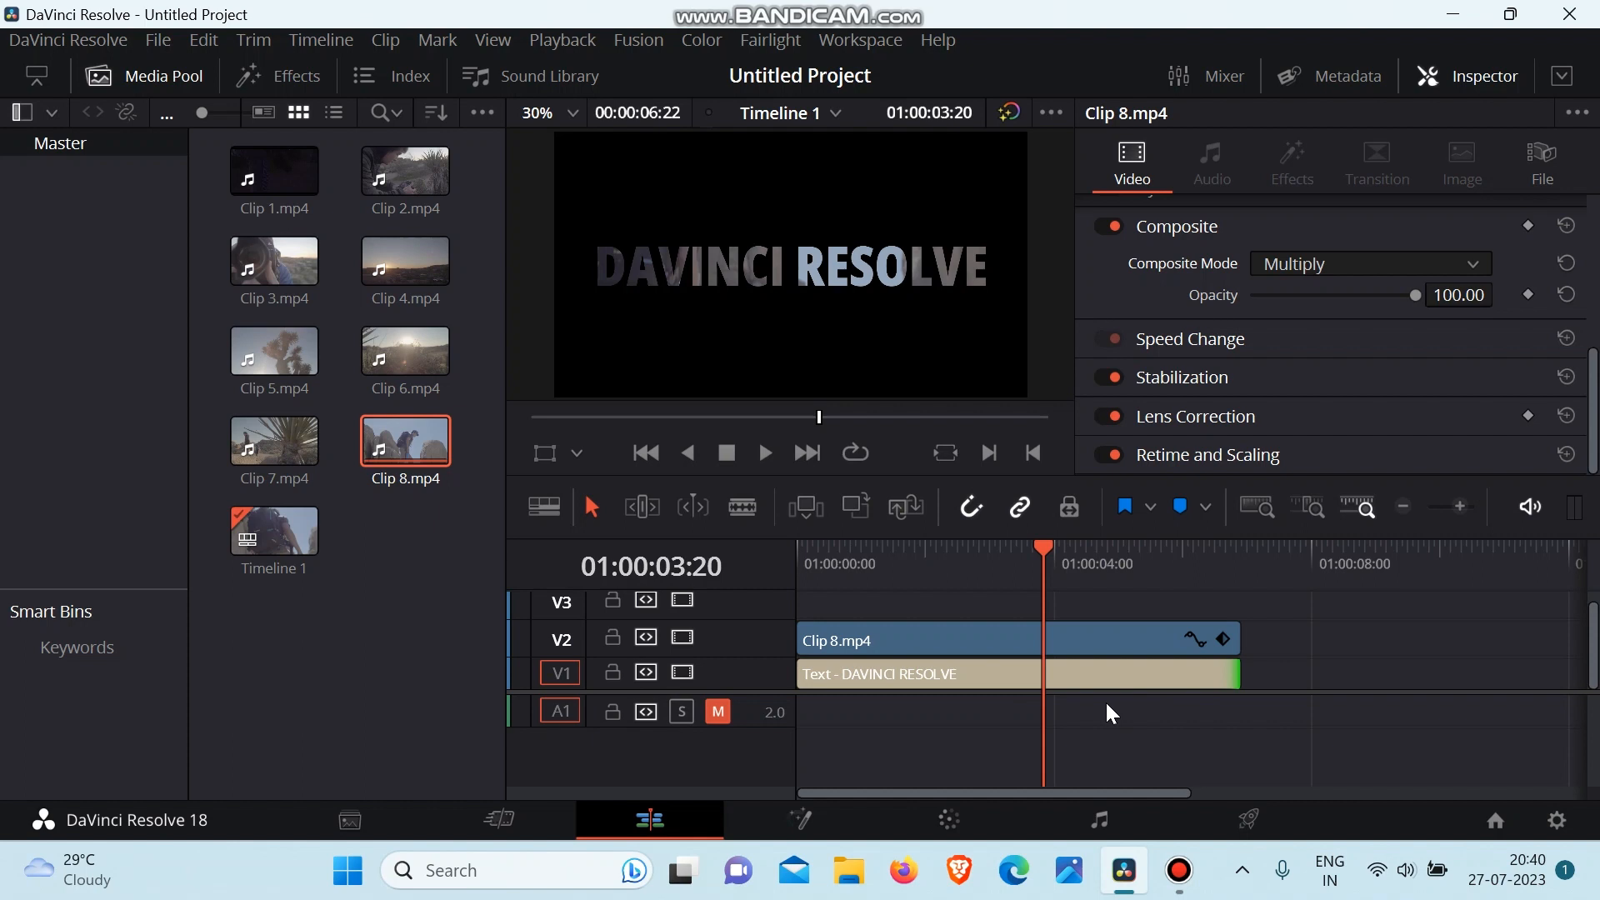
Step: Delete both the title and Clip 8.mp4, leaving the timeline empty
{"action": "left_click", "coordinate": [1028, 645]}
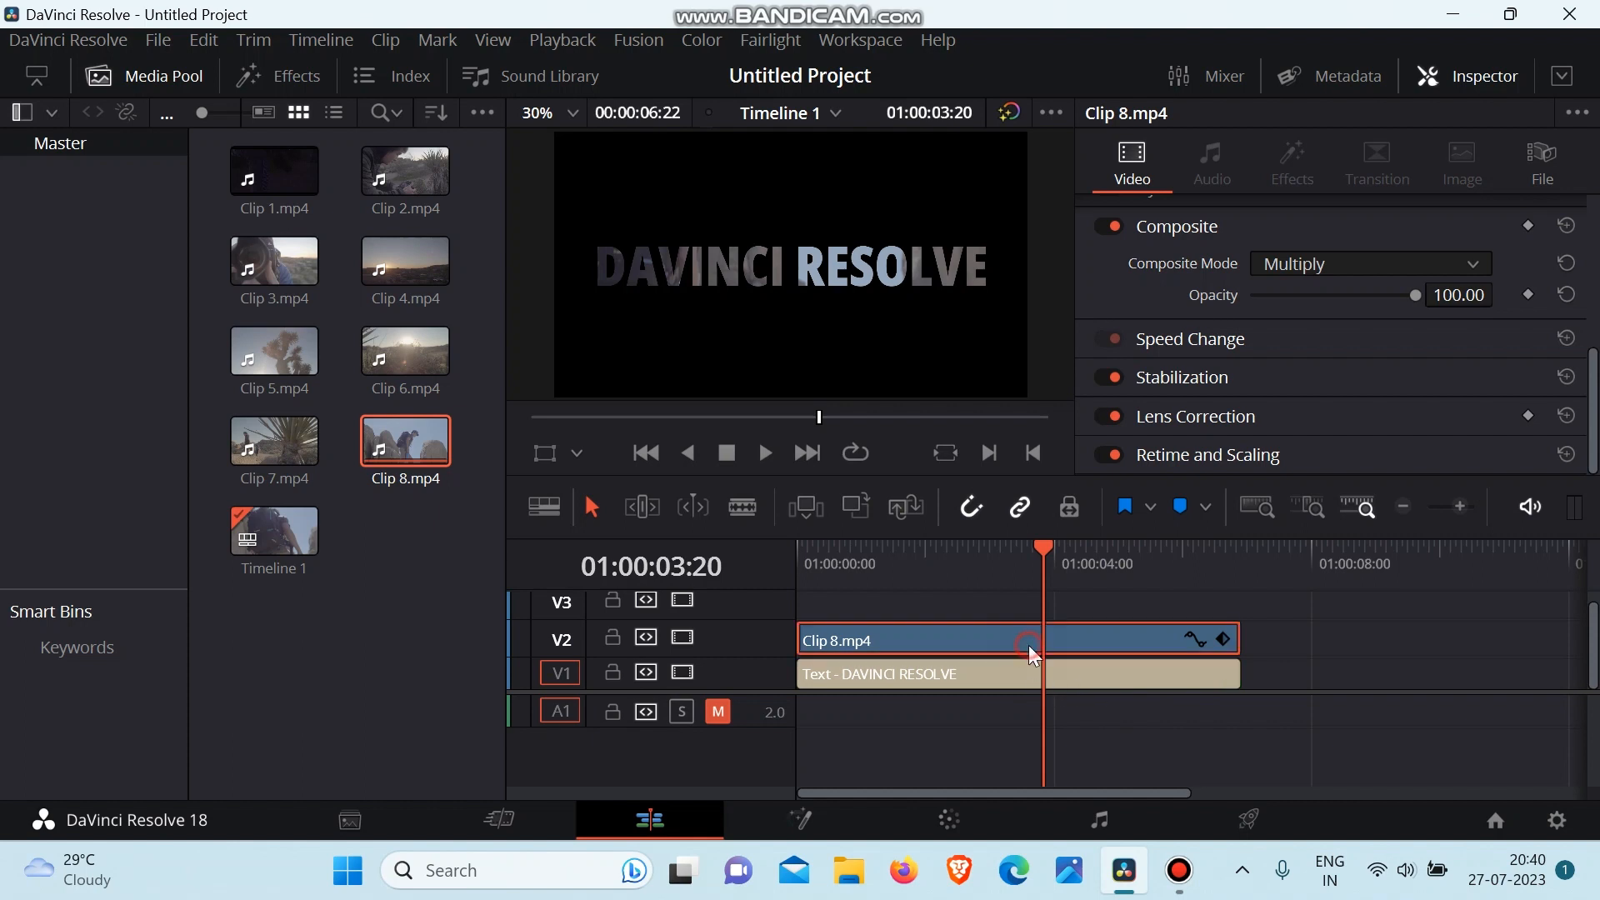
{"action": "key", "text": "ctrl+a"}
{"action": "key", "text": "Delete"}
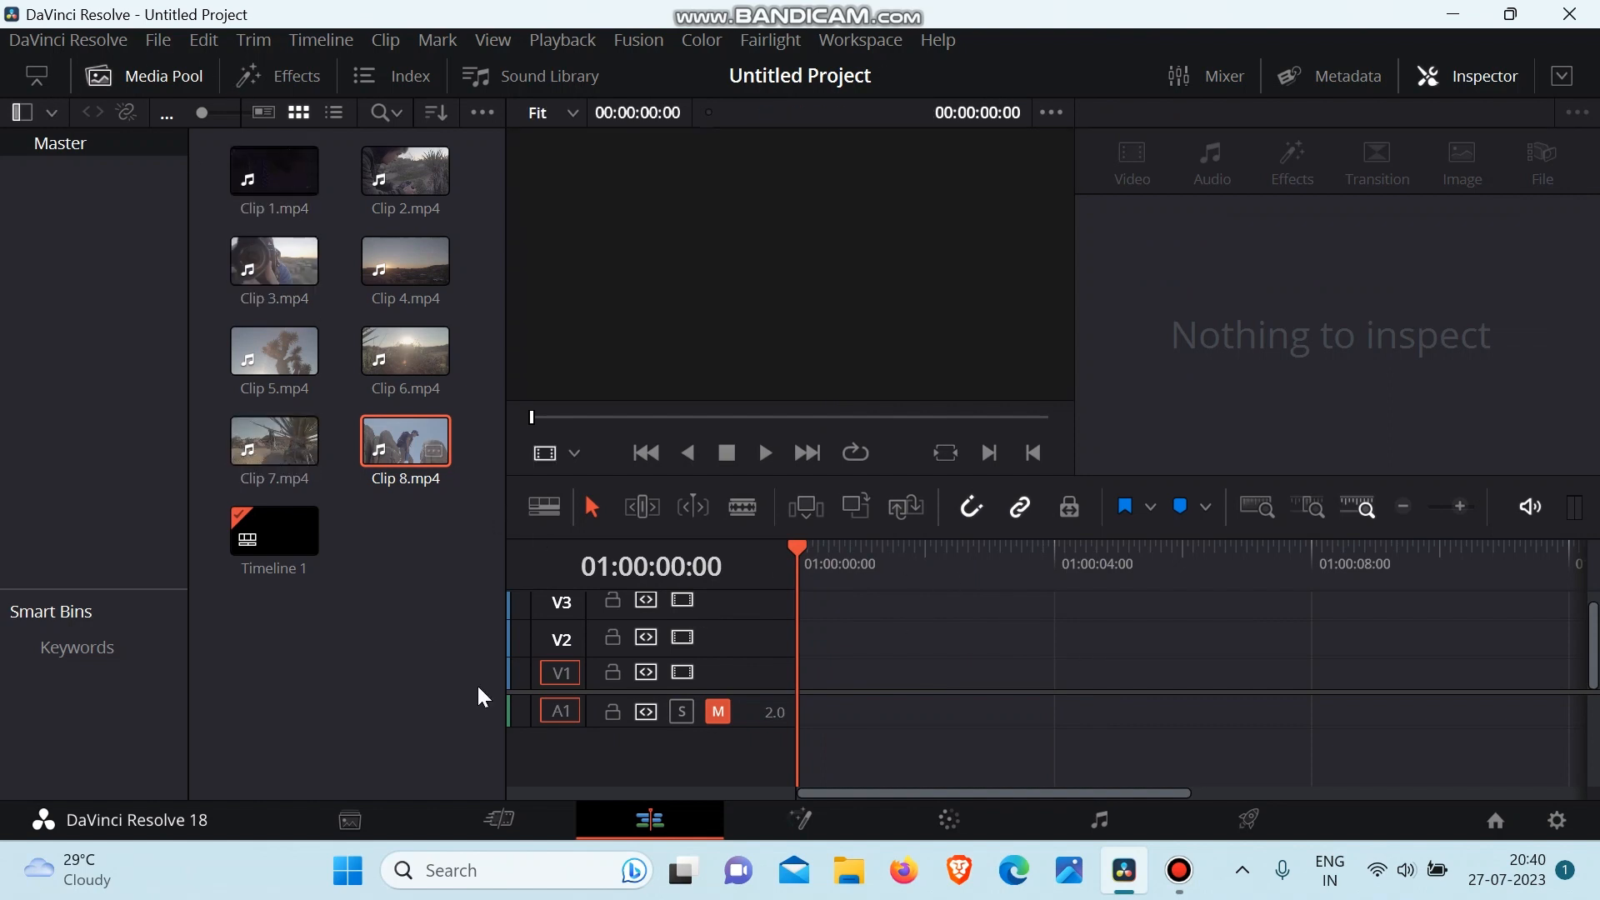
Step: Switch to the Cut page and permanently remove all clips and the timeline from the media pool
{"action": "left_click", "coordinate": [531, 822]}
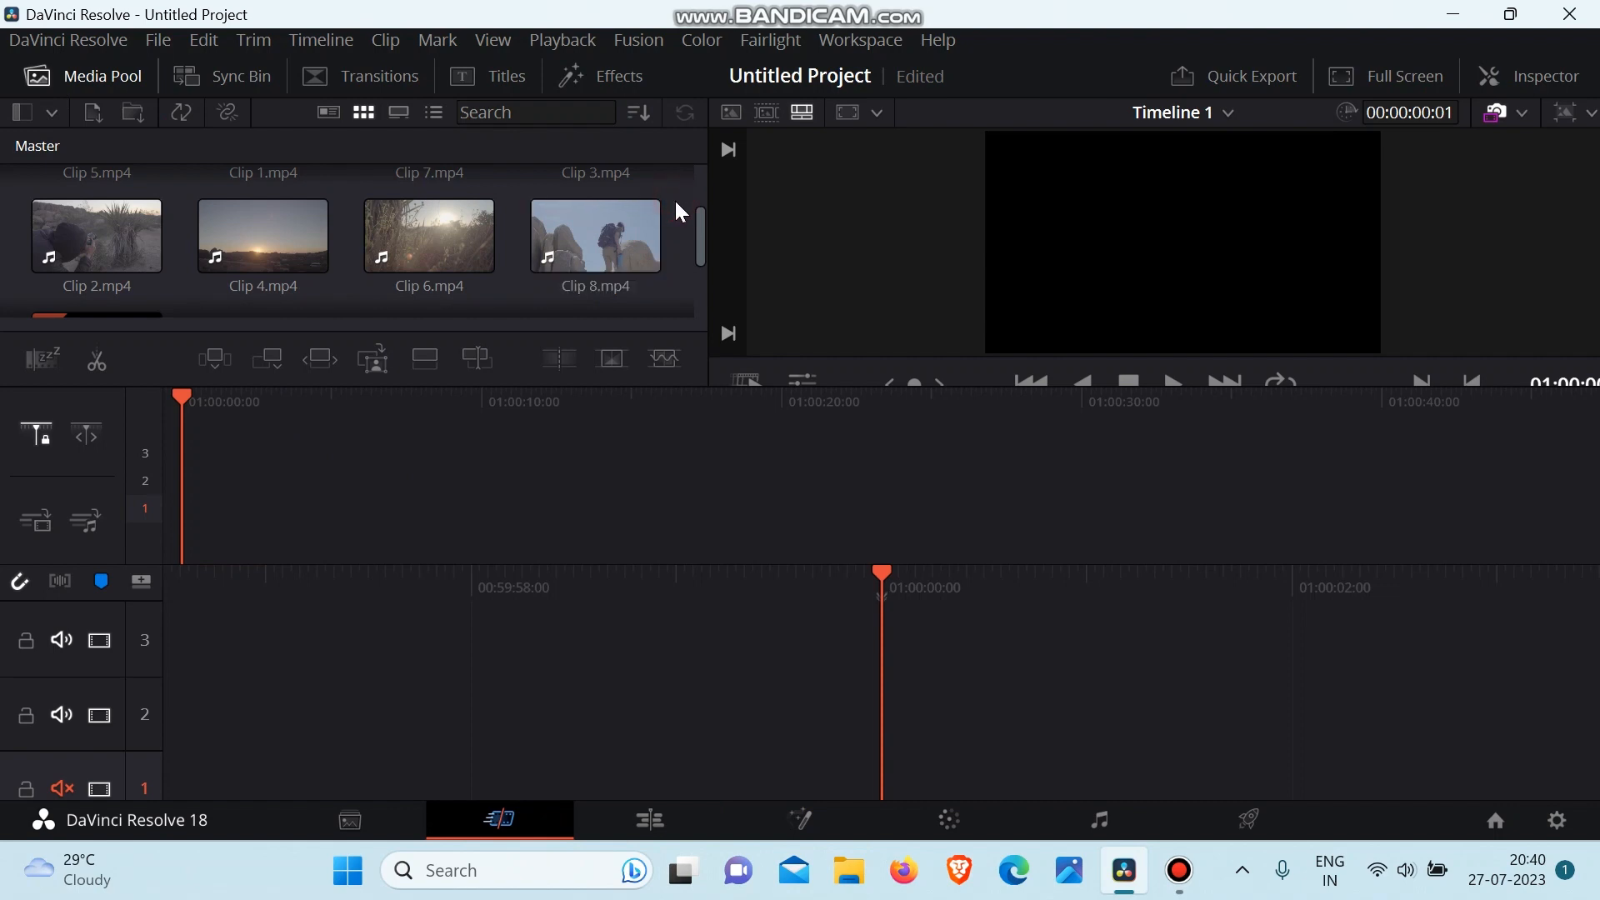
{"action": "key", "text": "ctrl+a"}
{"action": "key", "text": "Delete"}
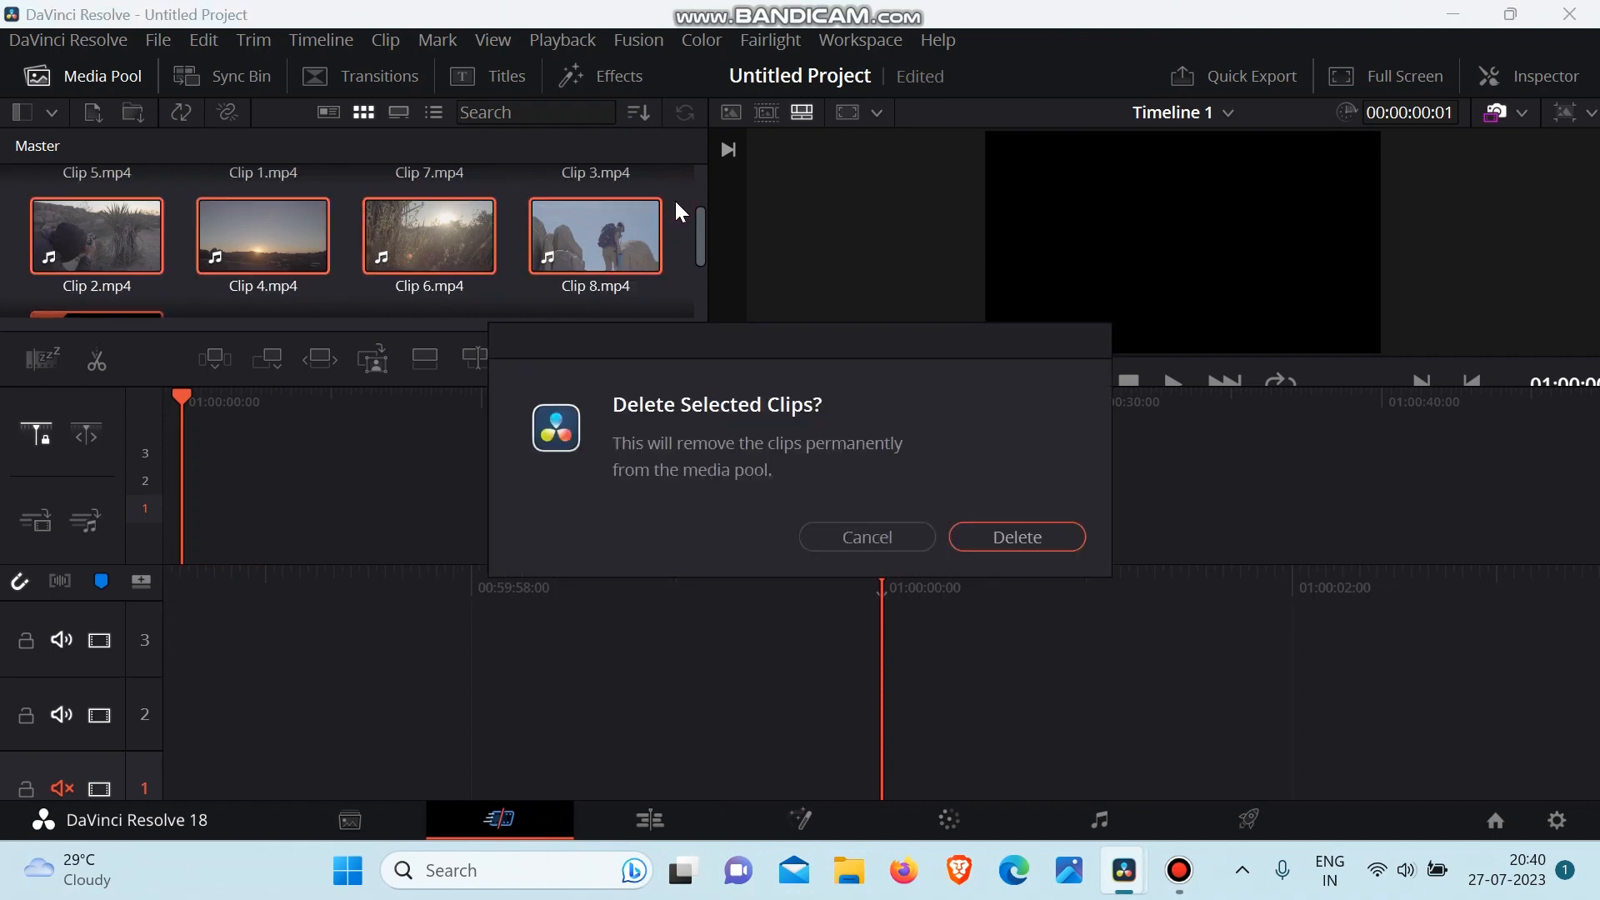
{"action": "left_click", "coordinate": [1042, 533]}
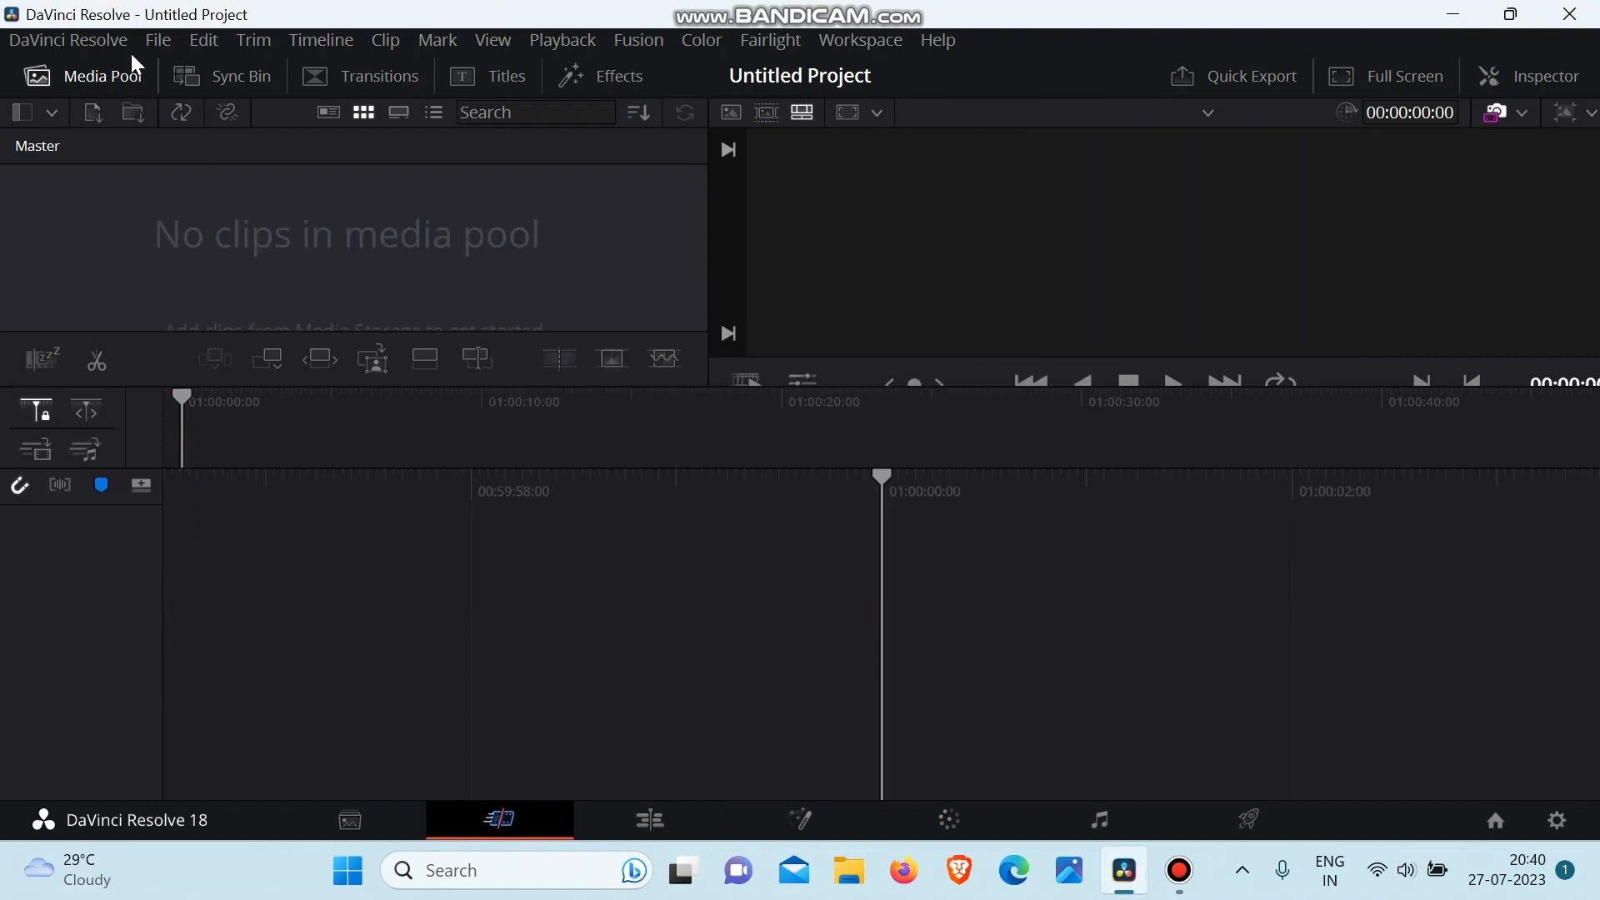
Step: Import the media folder ALL FILE 2 from the Davinci folder on the Desktop
{"action": "left_click", "coordinate": [132, 113]}
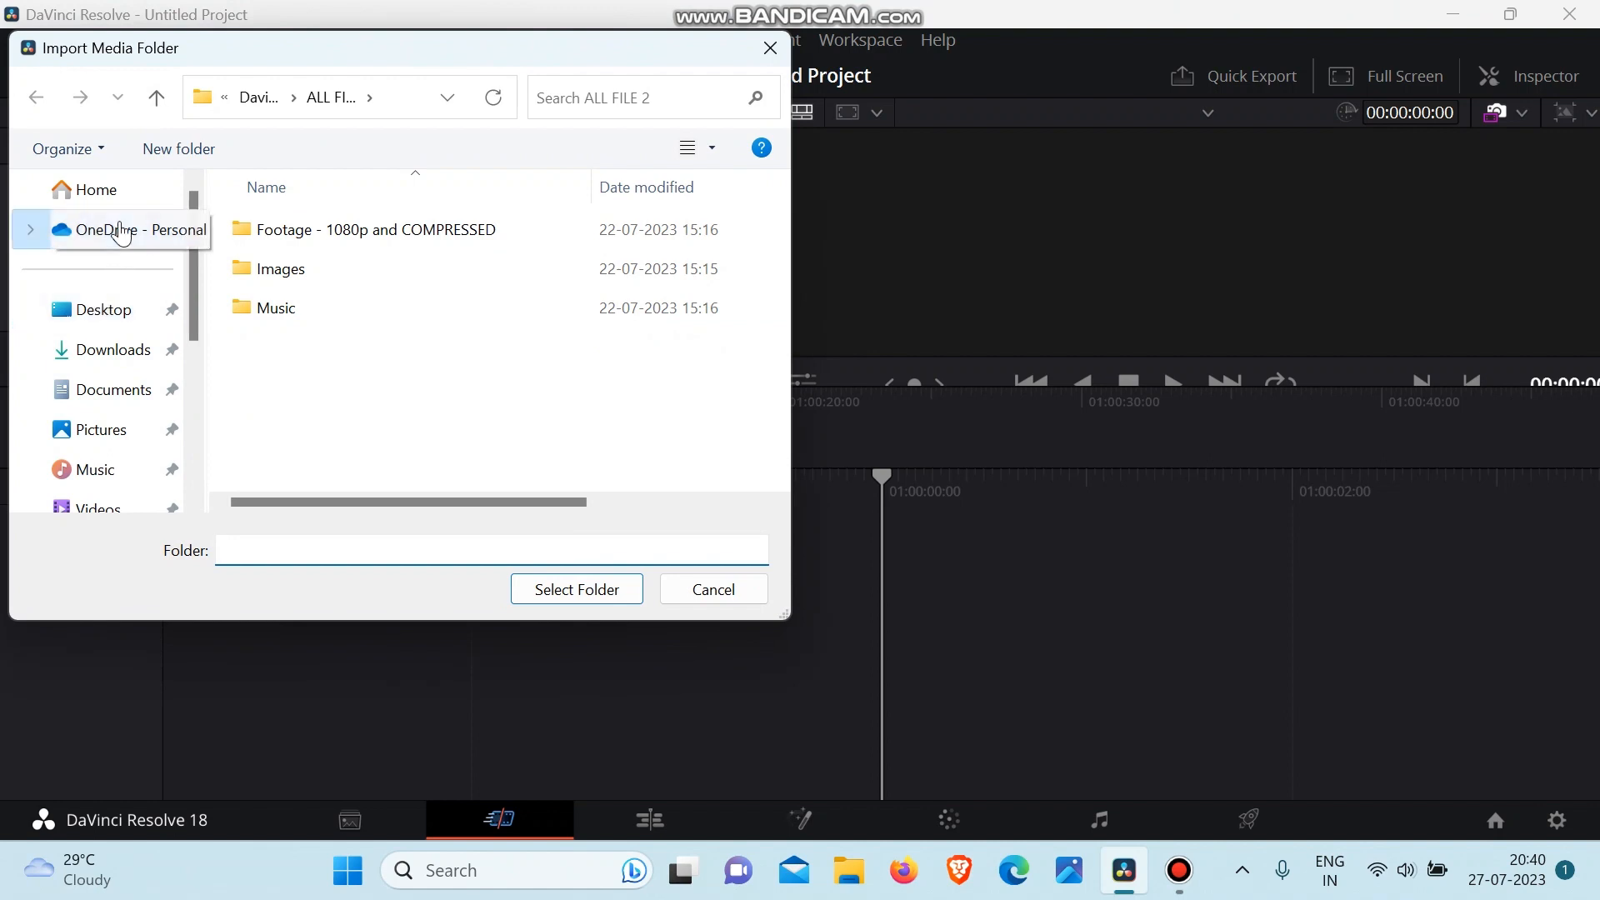
{"action": "left_click", "coordinate": [133, 312]}
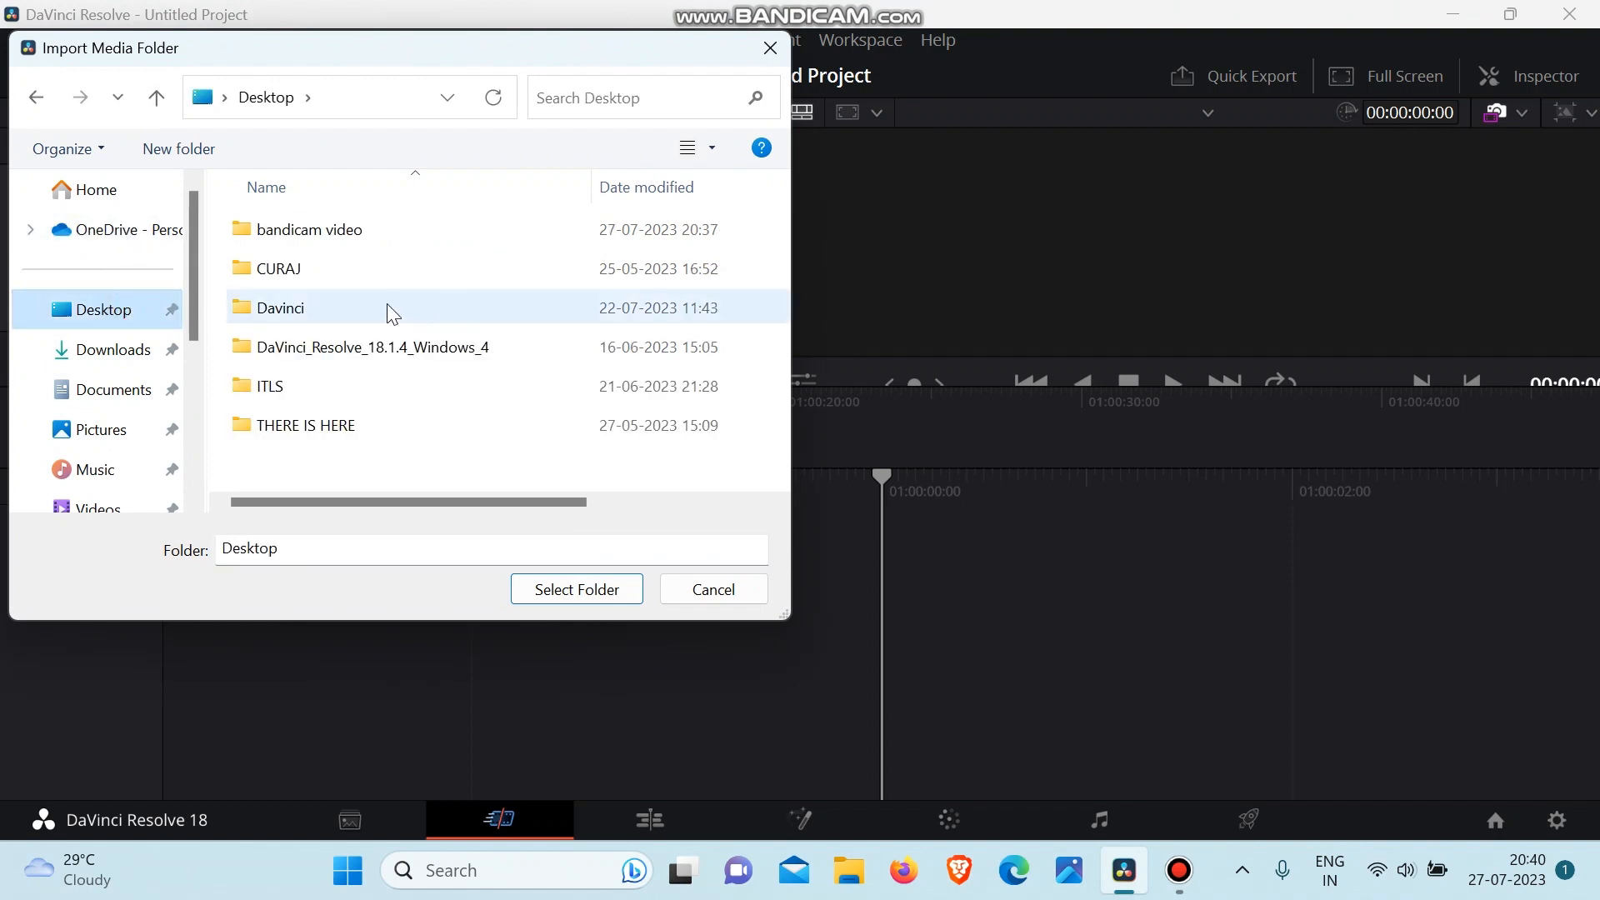
{"action": "double_click", "coordinate": [388, 306]}
{"action": "left_click", "coordinate": [357, 268]}
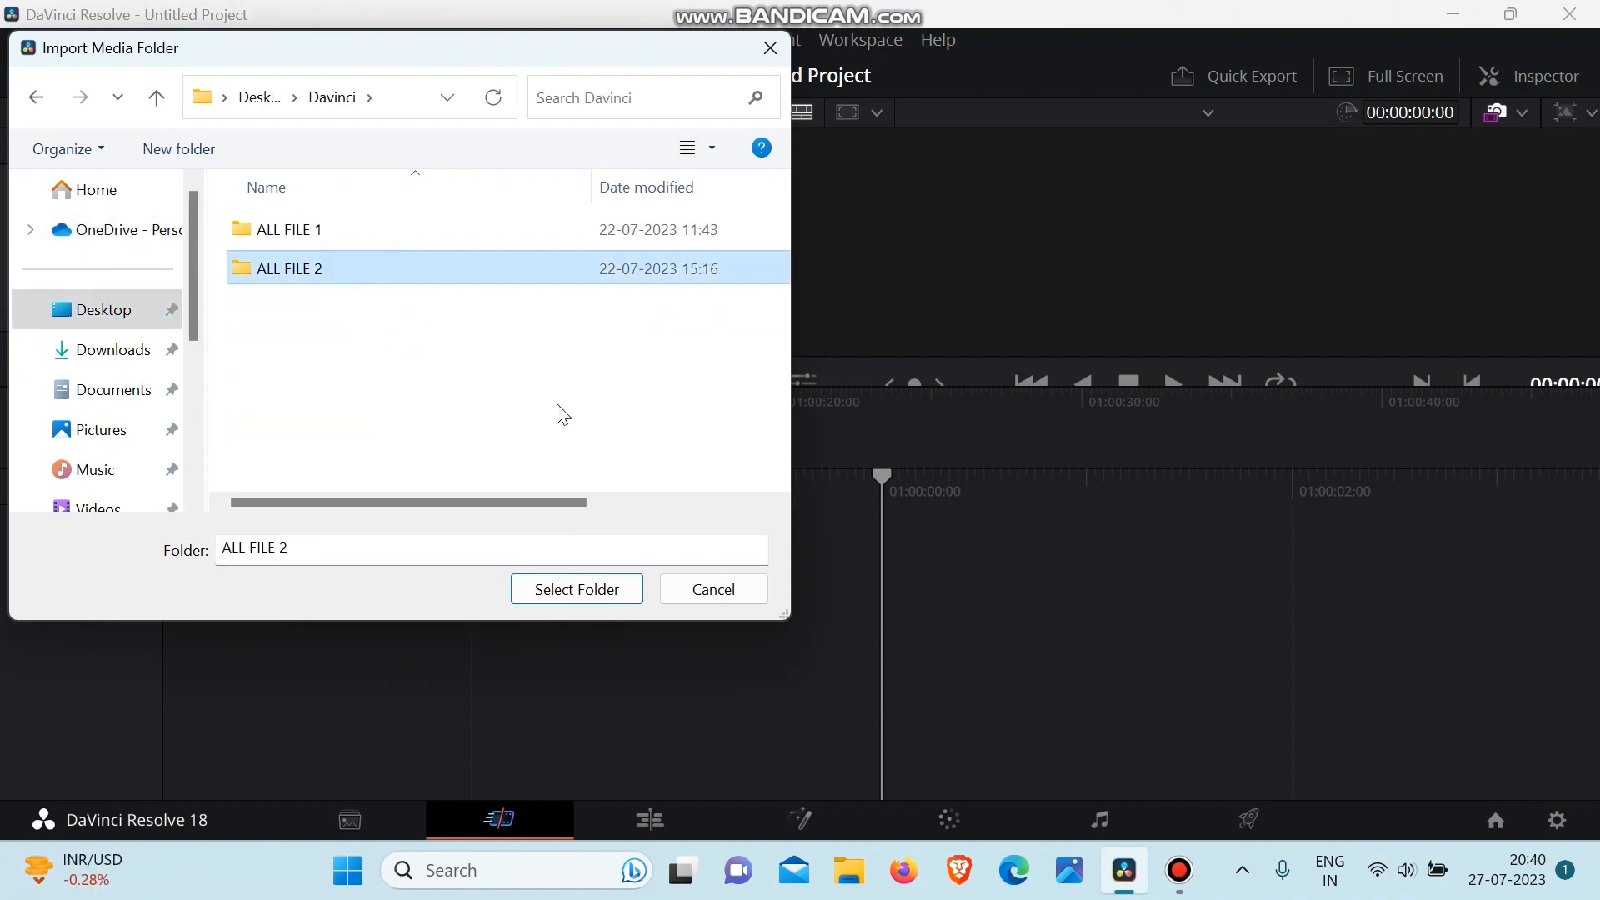
{"action": "left_click", "coordinate": [562, 592]}
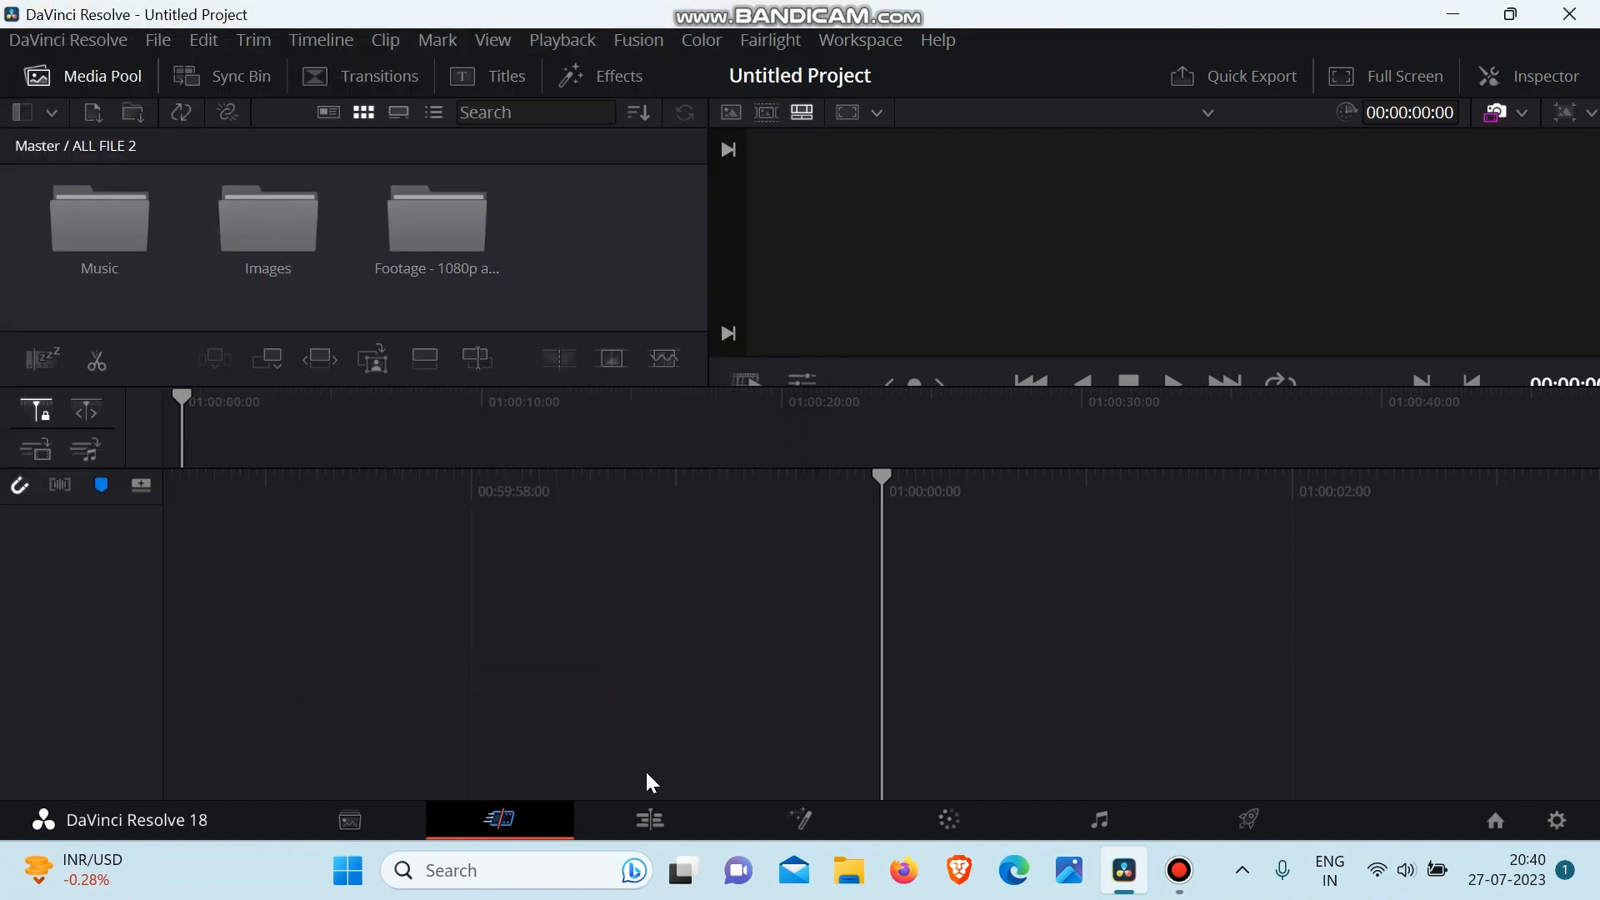
Step: Switch to the Edit page, open the Footage bin inside ALL FILE 2 and browse its clips
{"action": "left_click", "coordinate": [663, 822]}
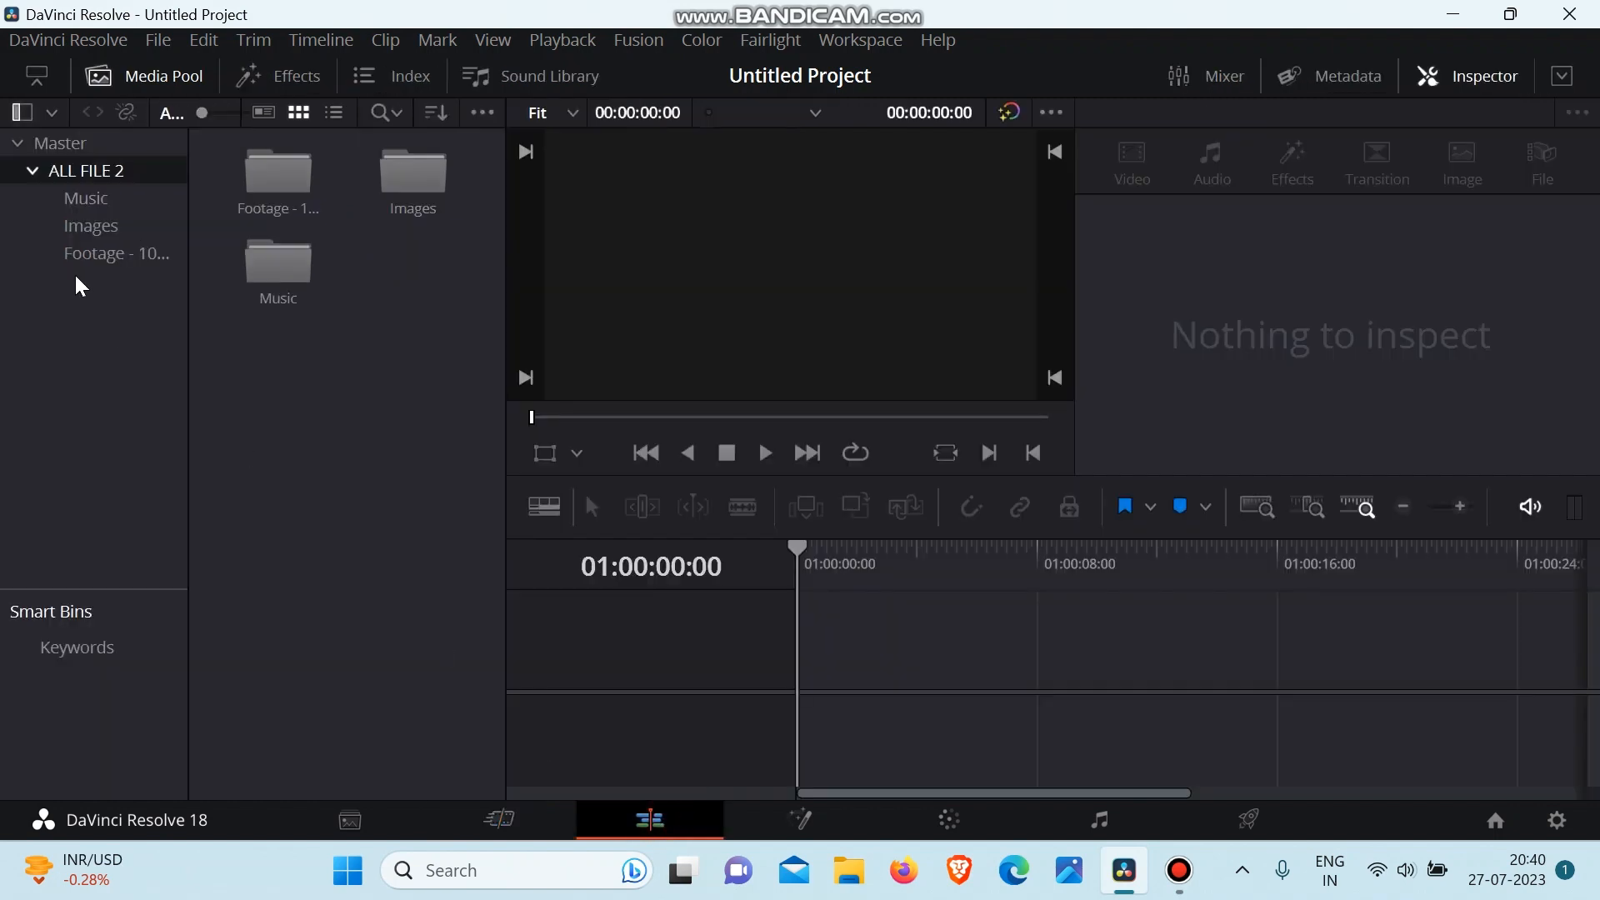
{"action": "double_click", "coordinate": [264, 200]}
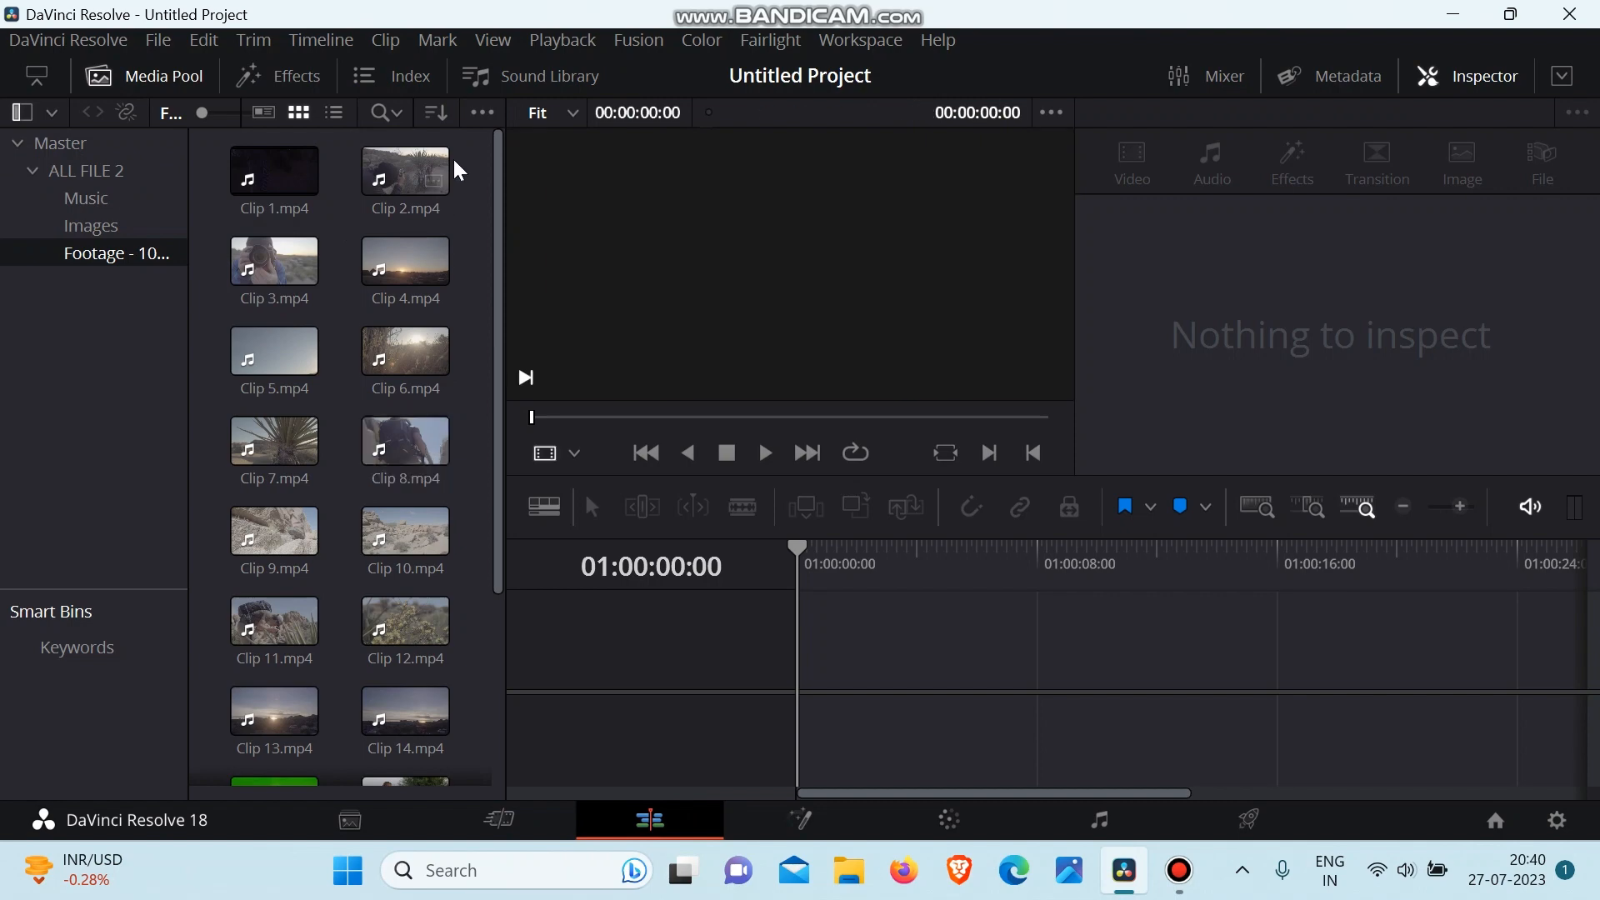
{"action": "scroll", "coordinate": [379, 495], "scroll_direction": "down", "scroll_amount": 2}
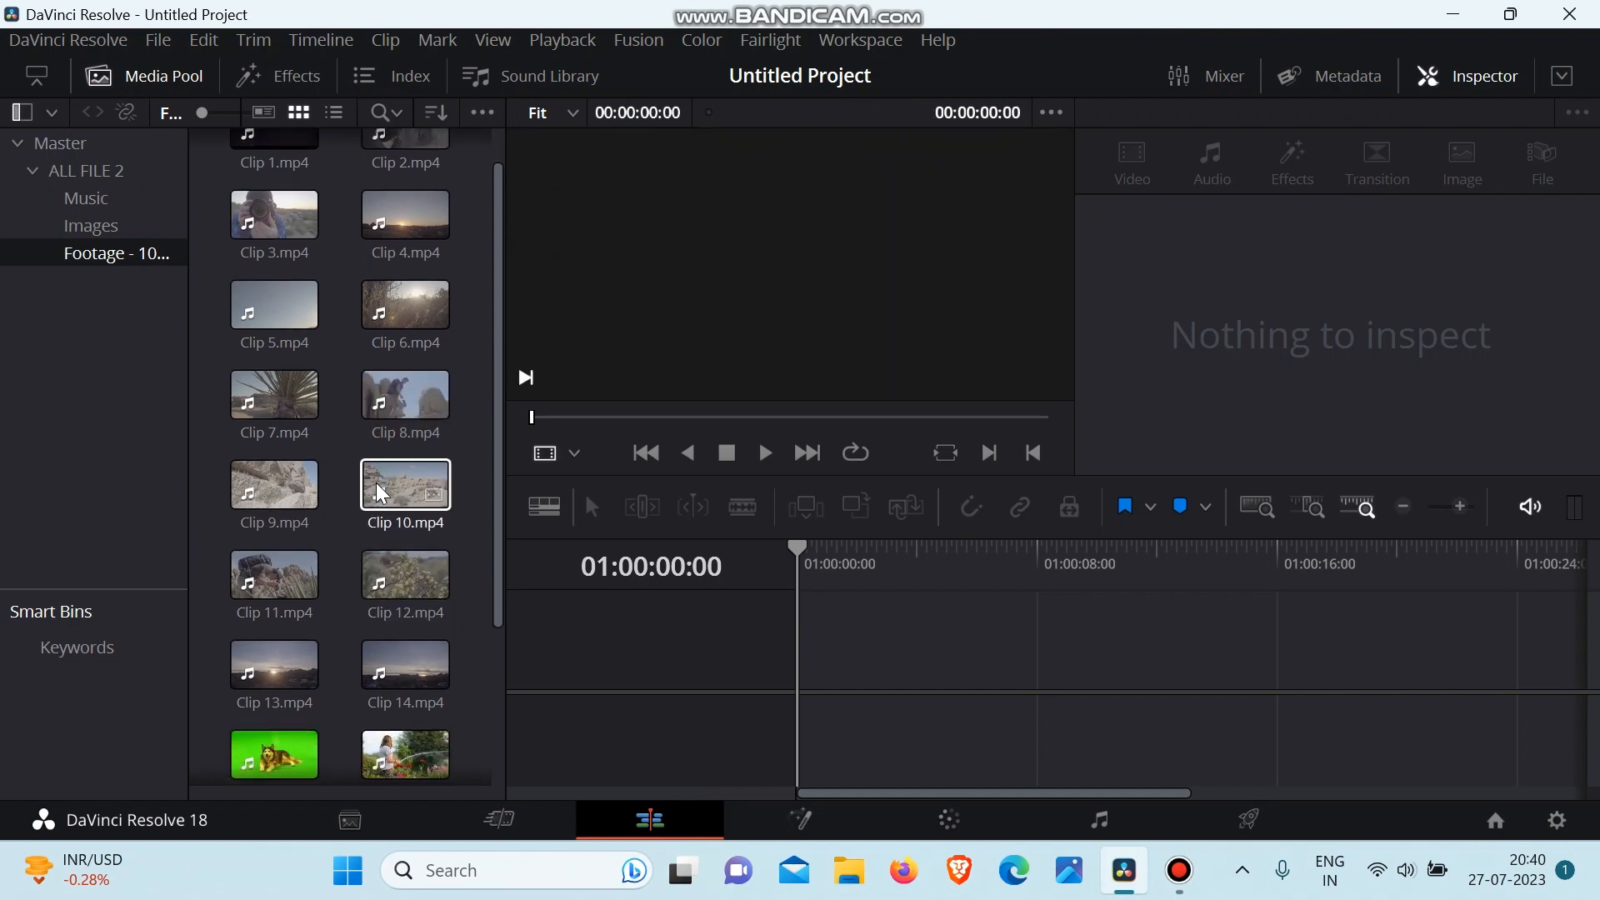
{"action": "scroll", "coordinate": [379, 494], "scroll_direction": "up", "scroll_amount": 2}
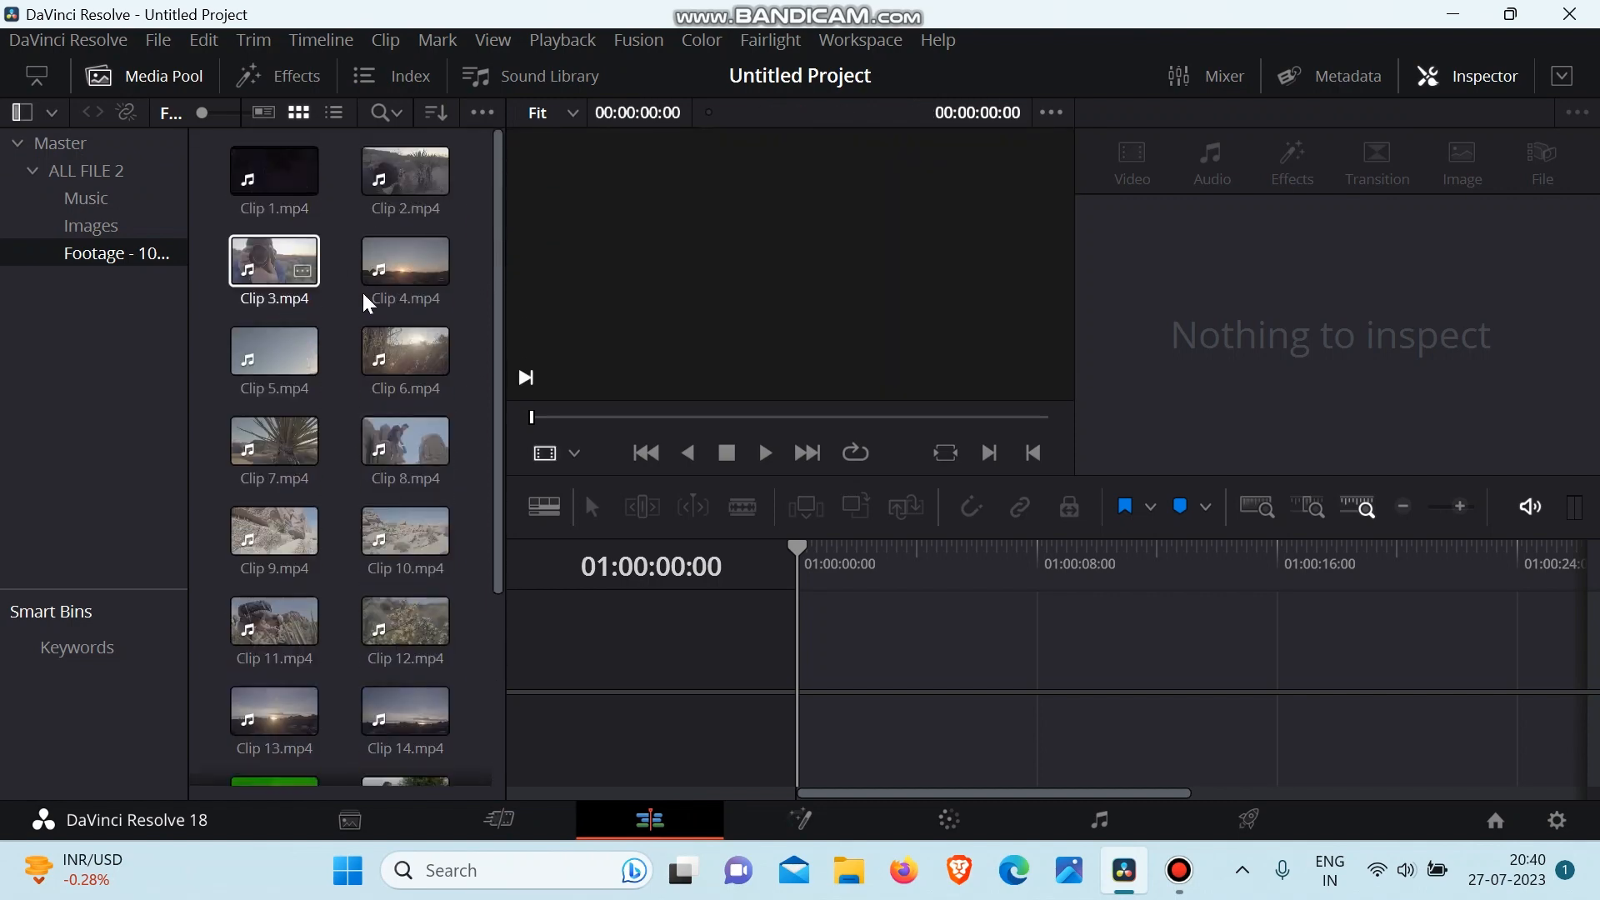
{"action": "scroll", "coordinate": [350, 496], "scroll_direction": "down", "scroll_amount": 3}
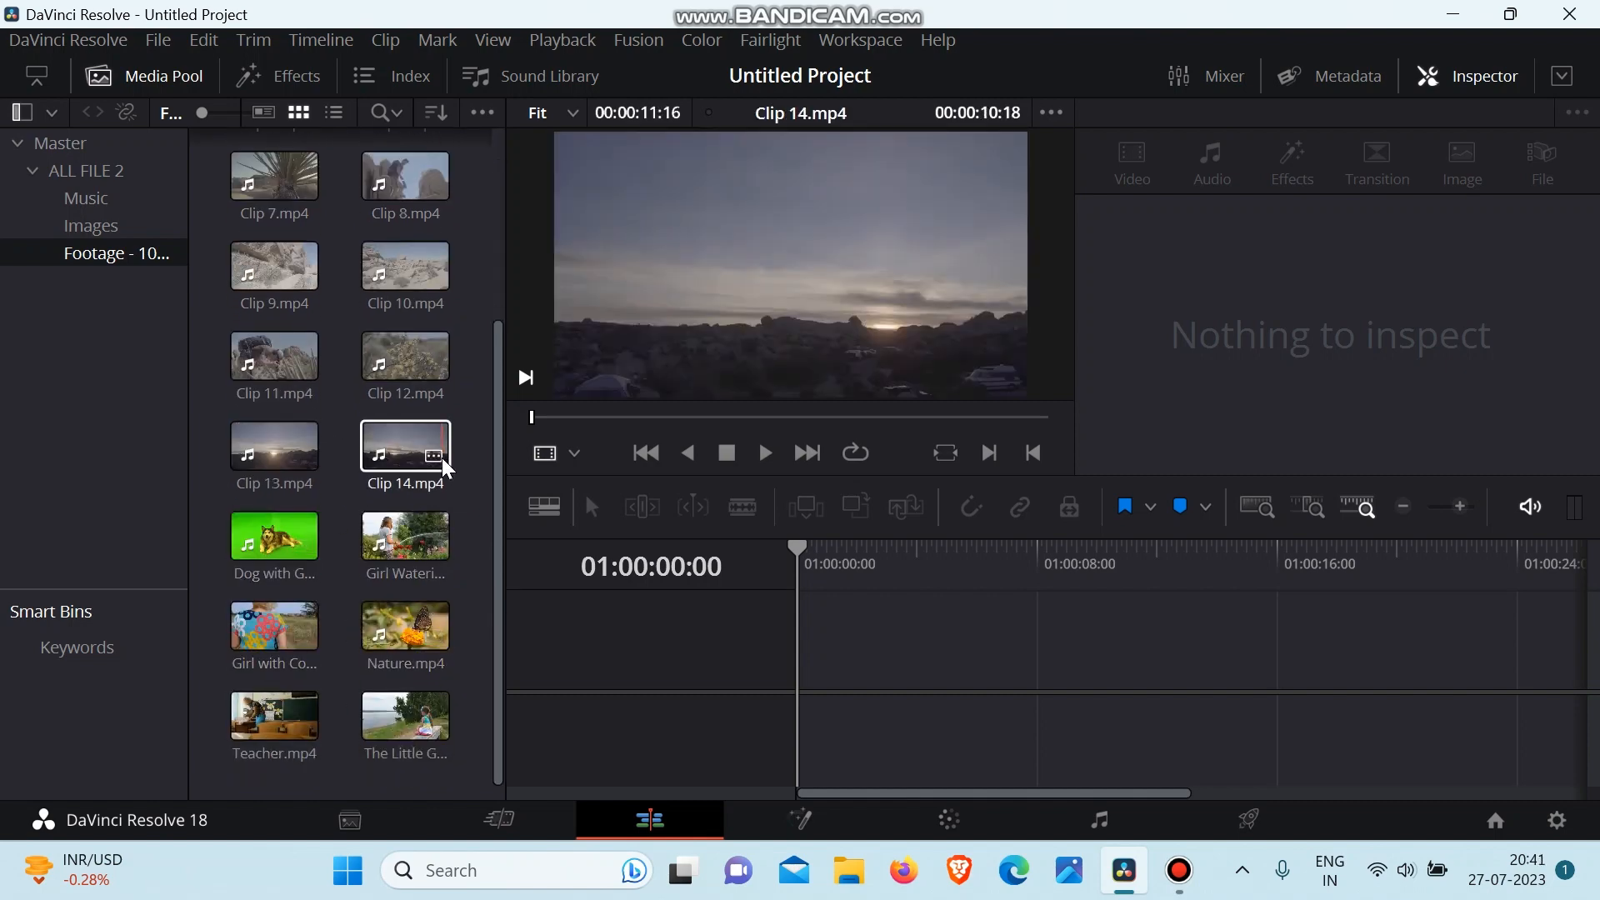
{"action": "scroll", "coordinate": [438, 450], "scroll_direction": "up", "scroll_amount": 3}
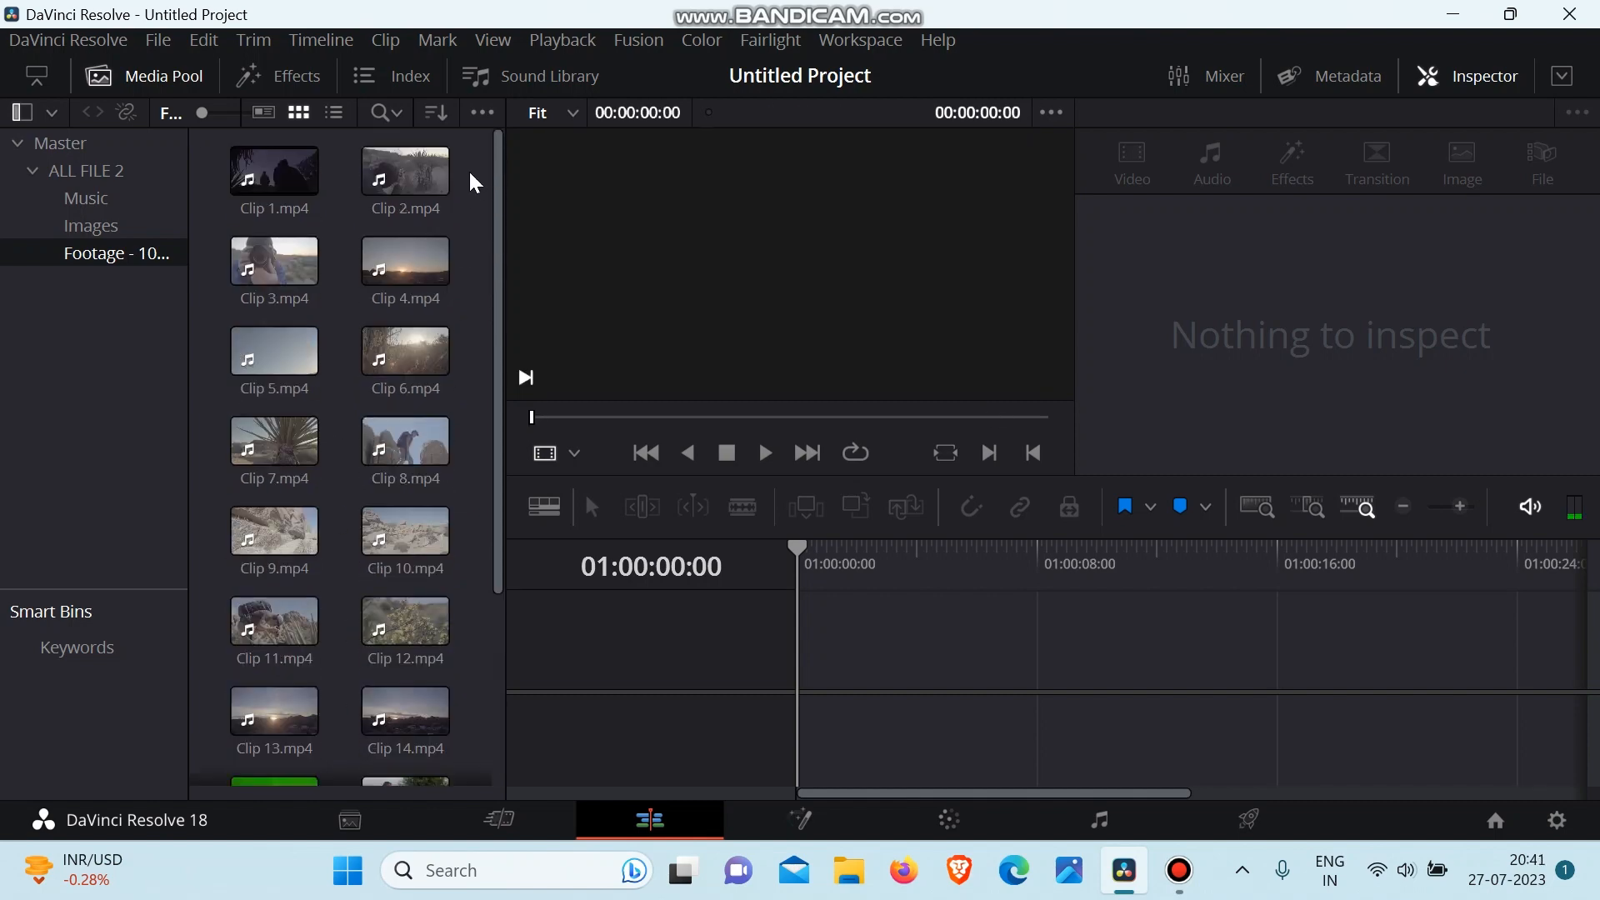
Step: Place Clip 1.mp4 through Clip 14.mp4 one after another on a new timeline, starting at its beginning
{"action": "left_click_drag", "start_coordinate": [469, 170], "coordinate": [230, 722]}
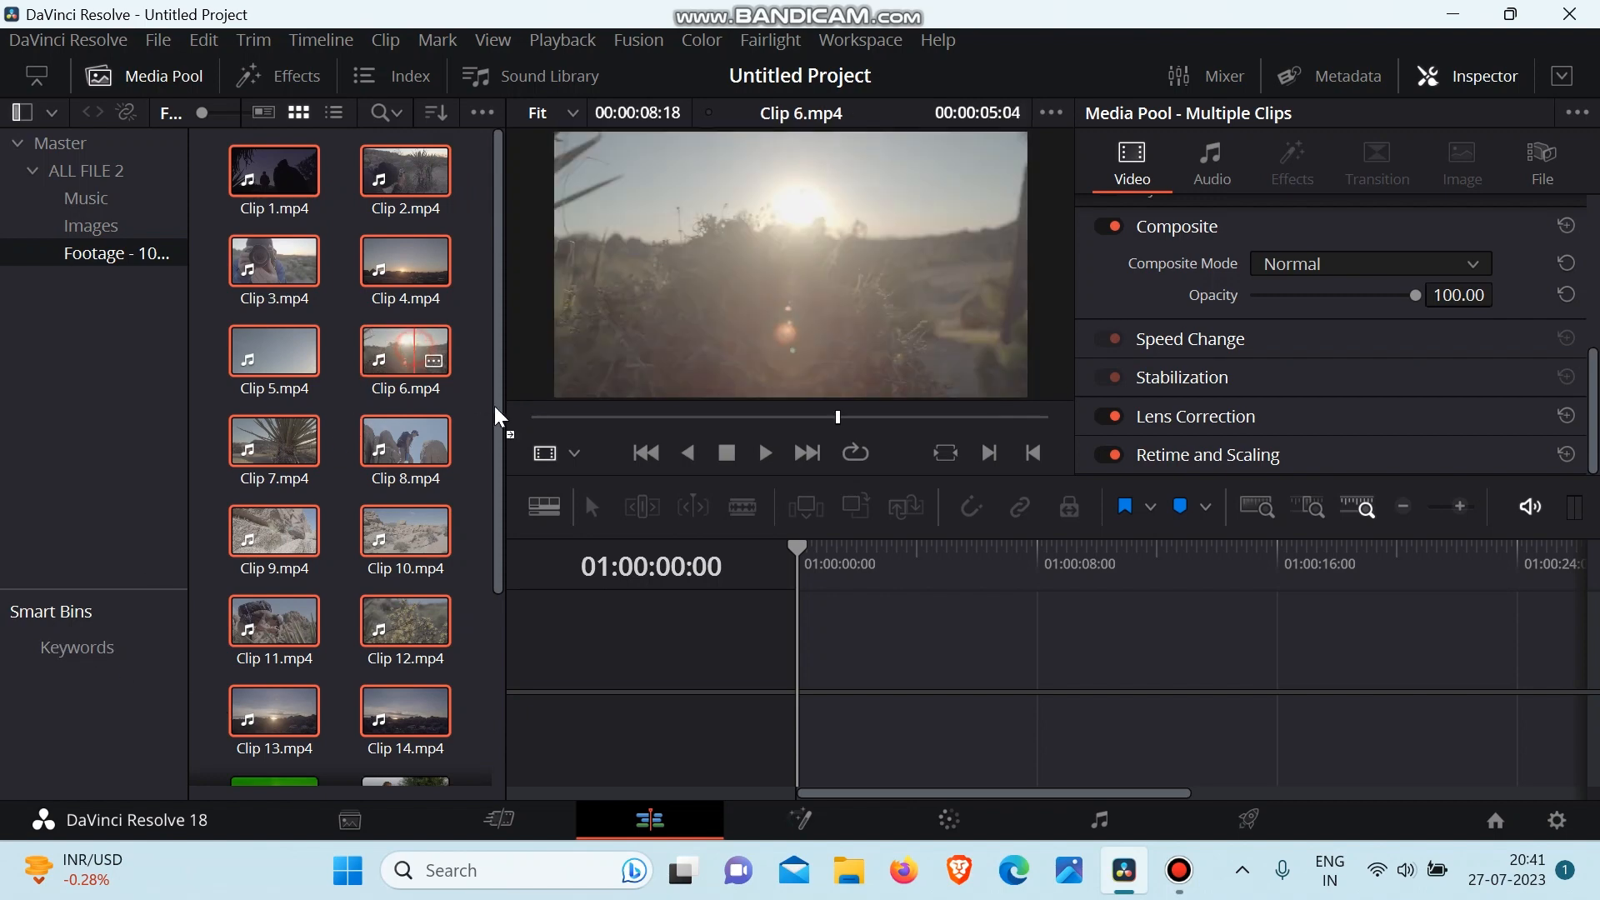
{"action": "left_click_drag", "start_coordinate": [496, 408], "coordinate": [789, 679]}
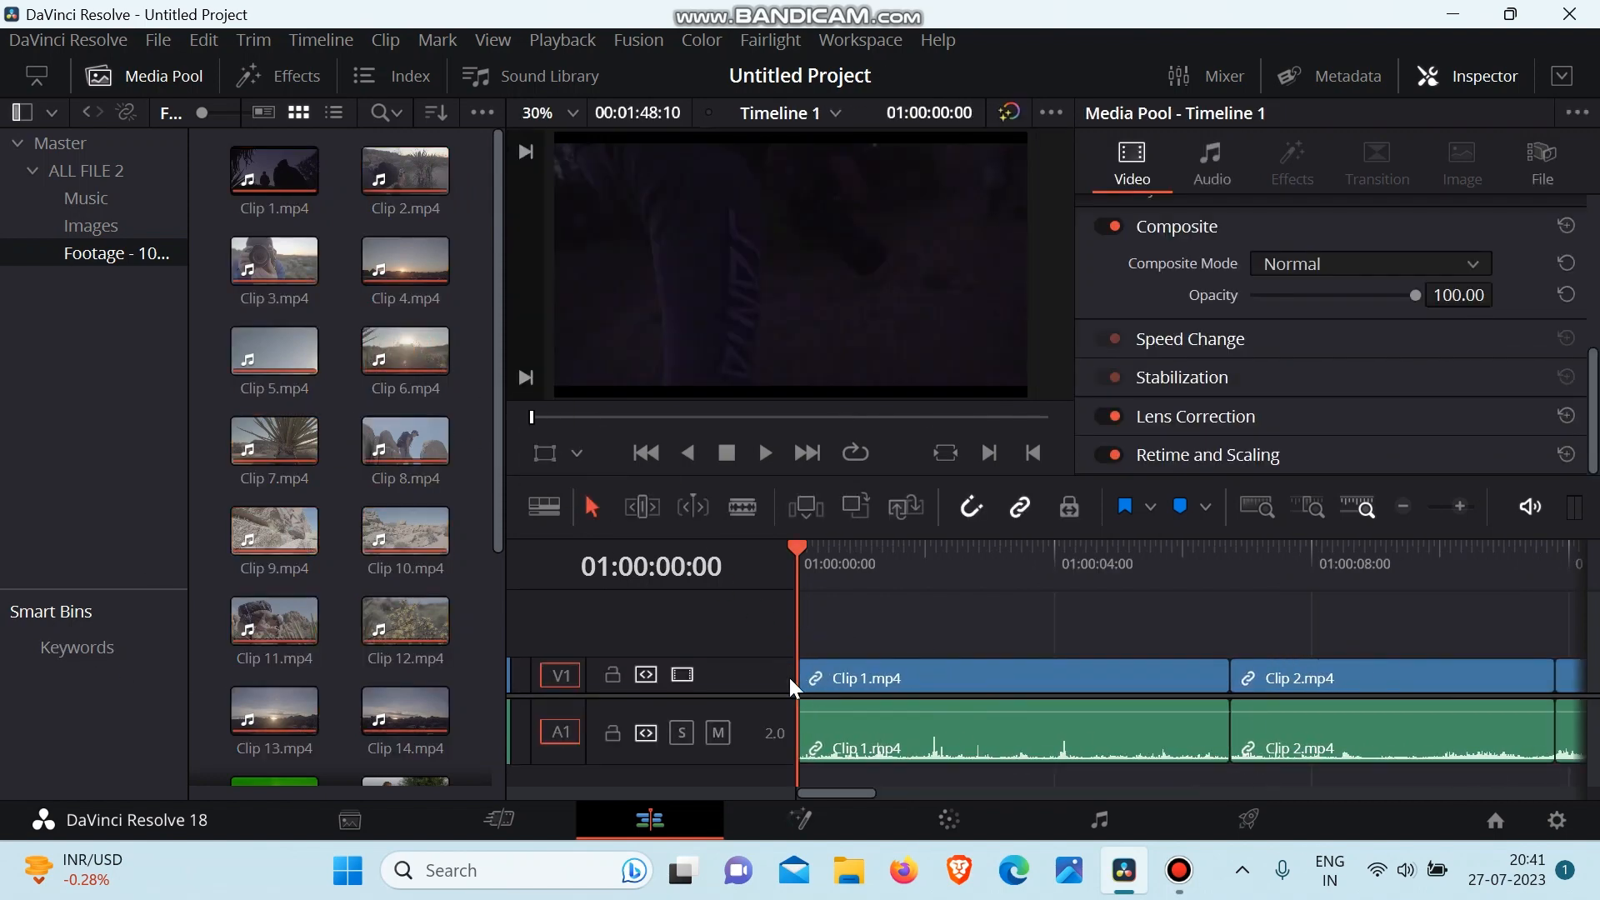
Step: Look over the sequence of clips along the timeline and hide the Inspector
{"action": "scroll", "coordinate": [1130, 707], "scroll_direction": "right", "scroll_amount": 3}
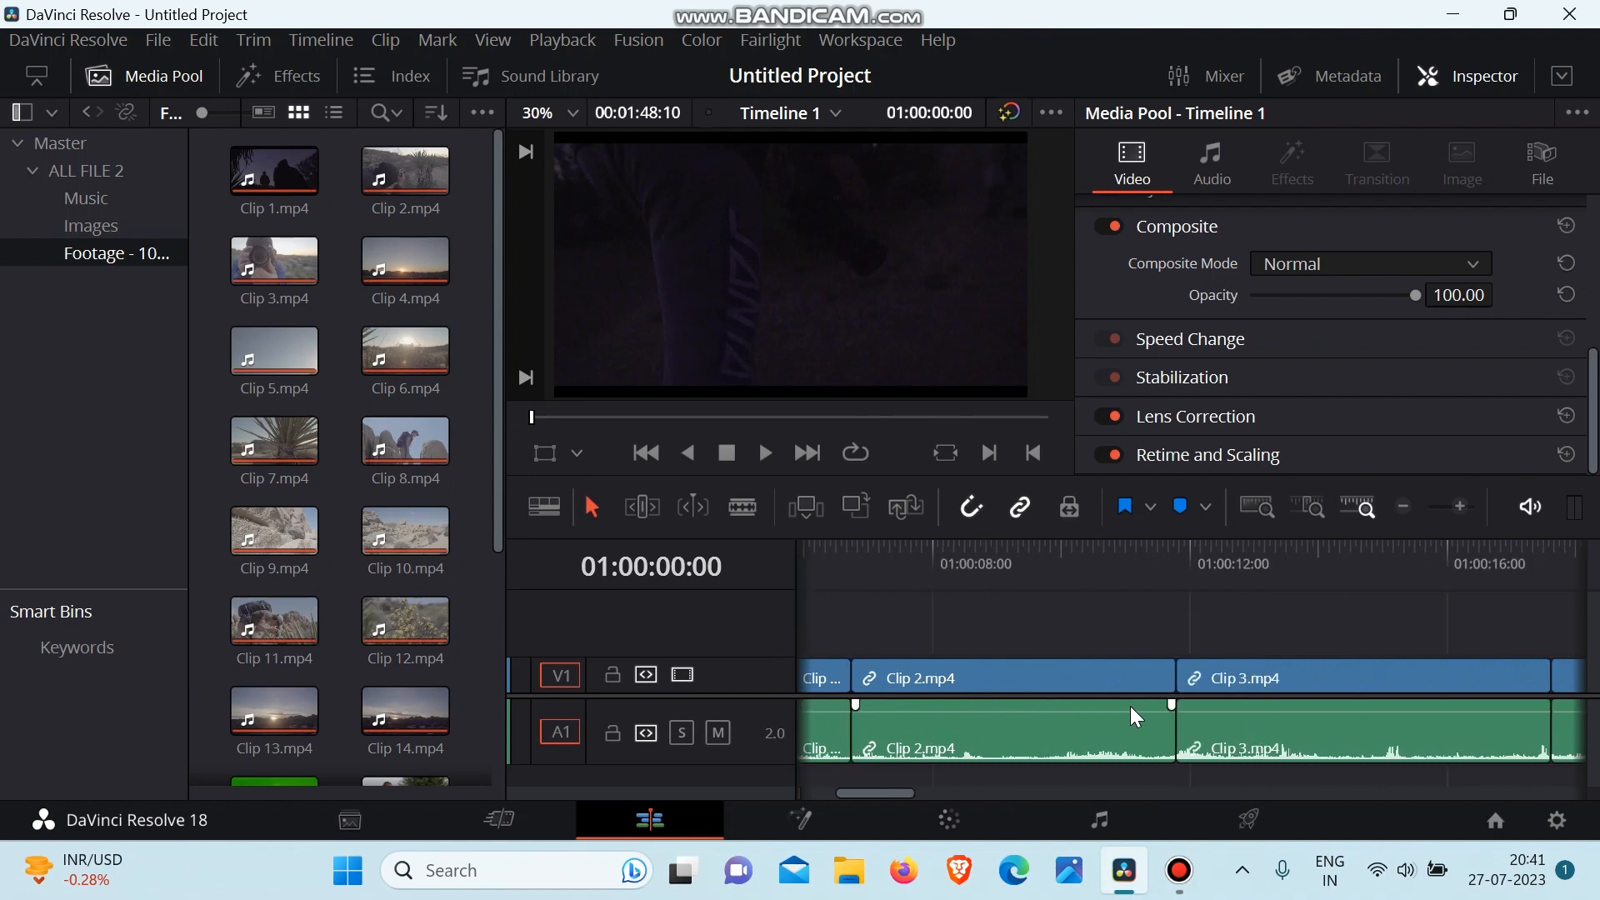
{"action": "scroll", "coordinate": [1131, 707], "scroll_direction": "right", "scroll_amount": 3}
{"action": "scroll", "coordinate": [1130, 706], "scroll_direction": "right", "scroll_amount": 12}
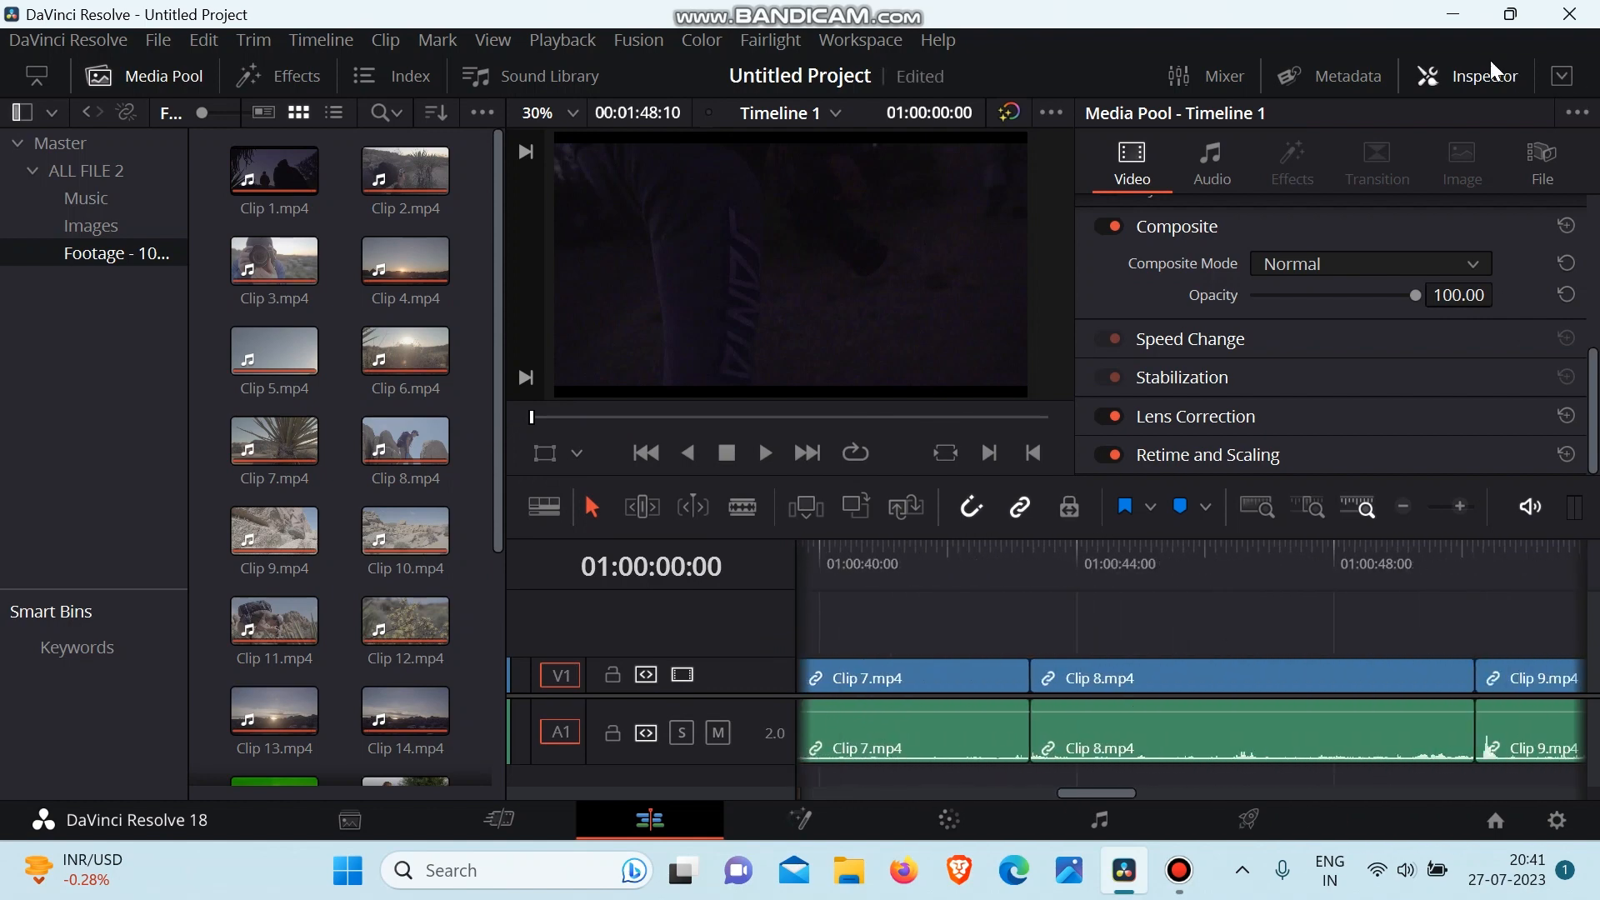
{"action": "left_click", "coordinate": [1462, 76]}
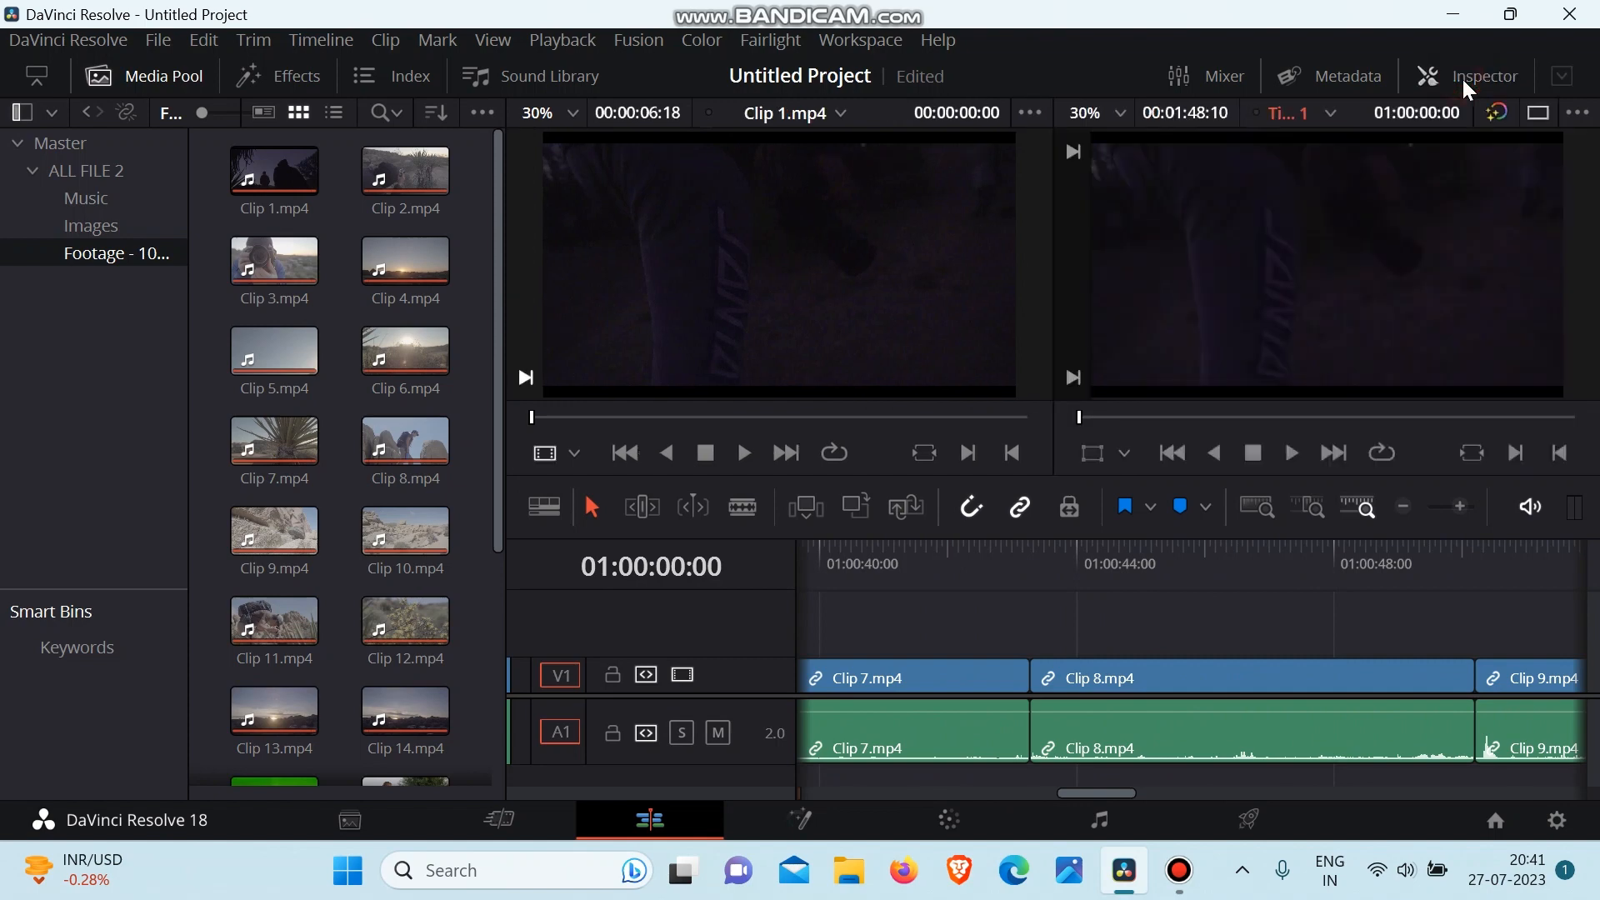
Step: Look over the remaining clips along the timeline and sort the Footage bin by File Name
{"action": "scroll", "coordinate": [1347, 675], "scroll_direction": "right", "scroll_amount": 15}
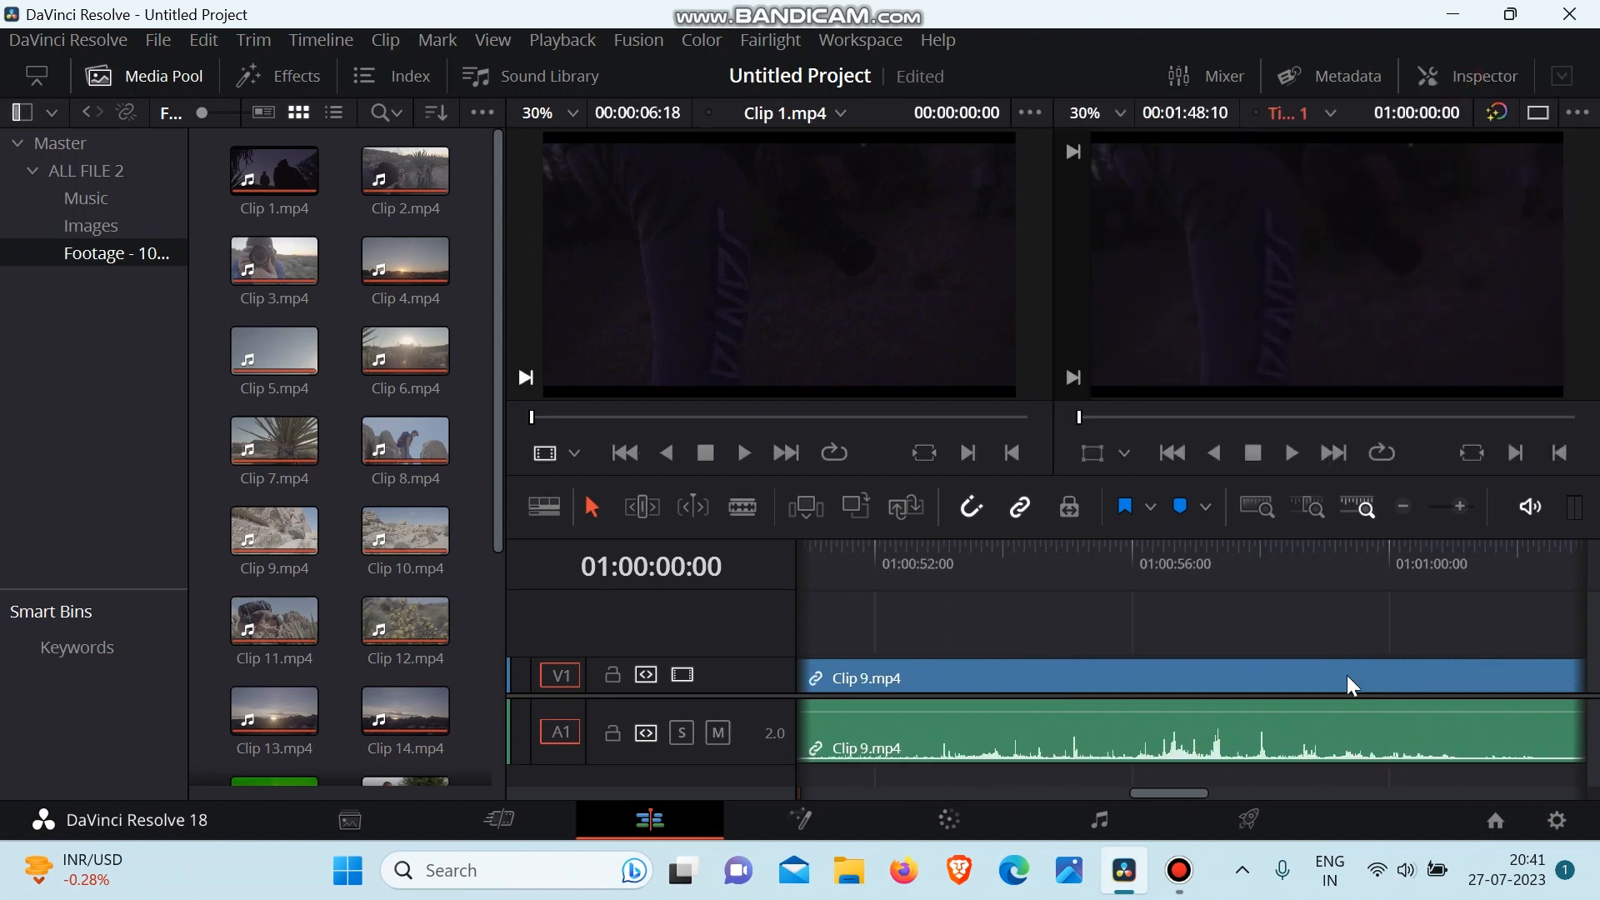
{"action": "scroll", "coordinate": [1347, 676], "scroll_direction": "right", "scroll_amount": 15}
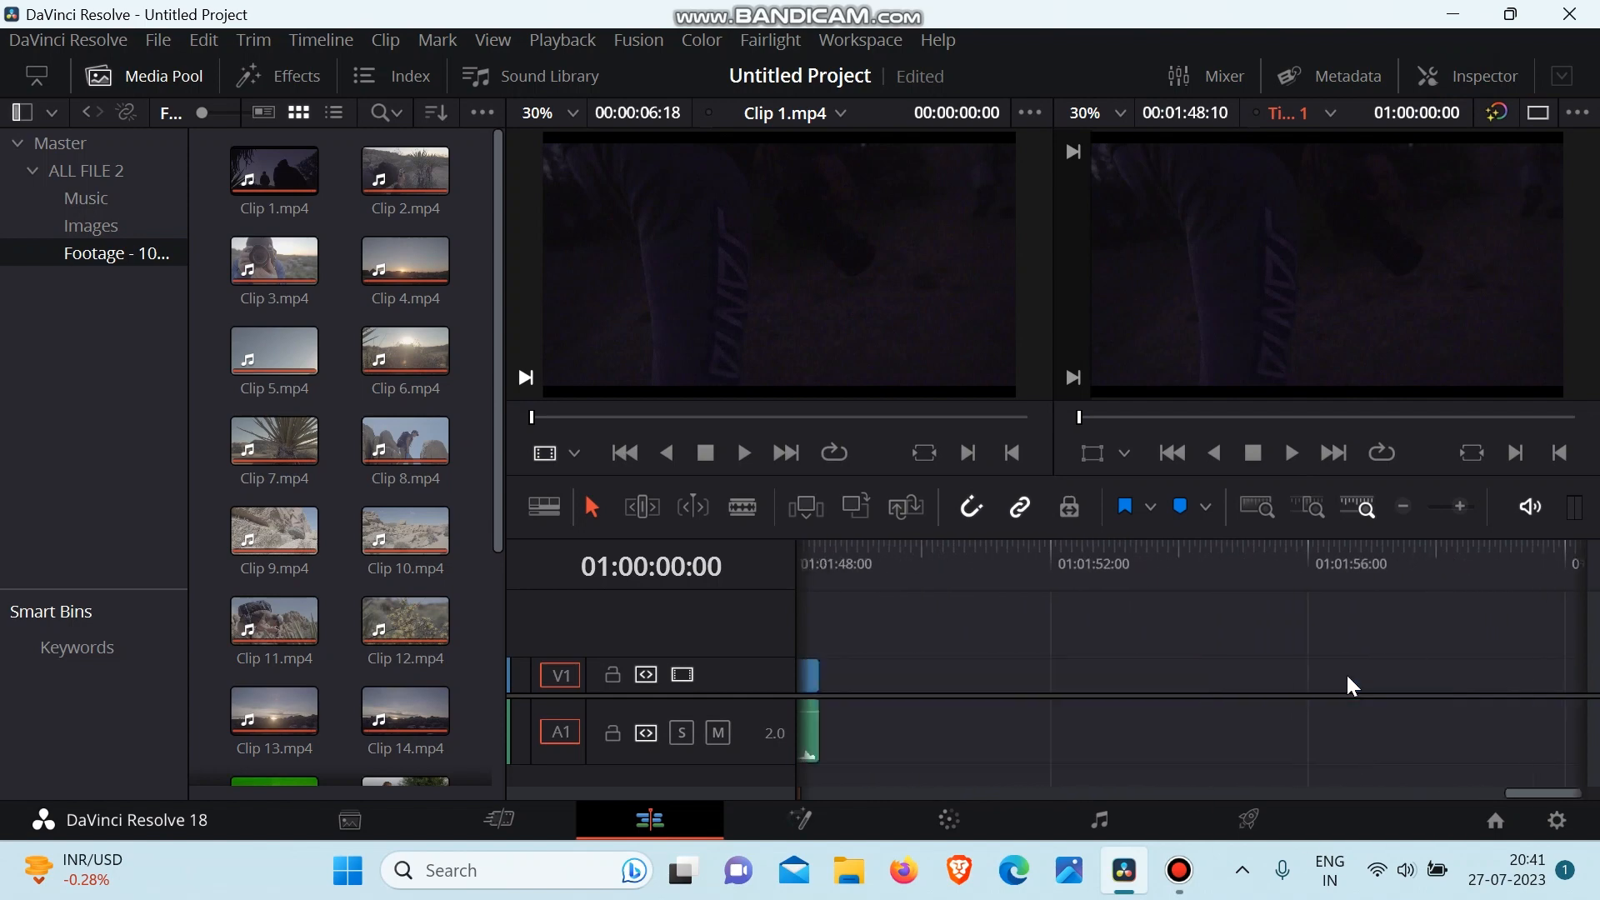
{"action": "scroll", "coordinate": [1347, 675], "scroll_direction": "left", "scroll_amount": 20}
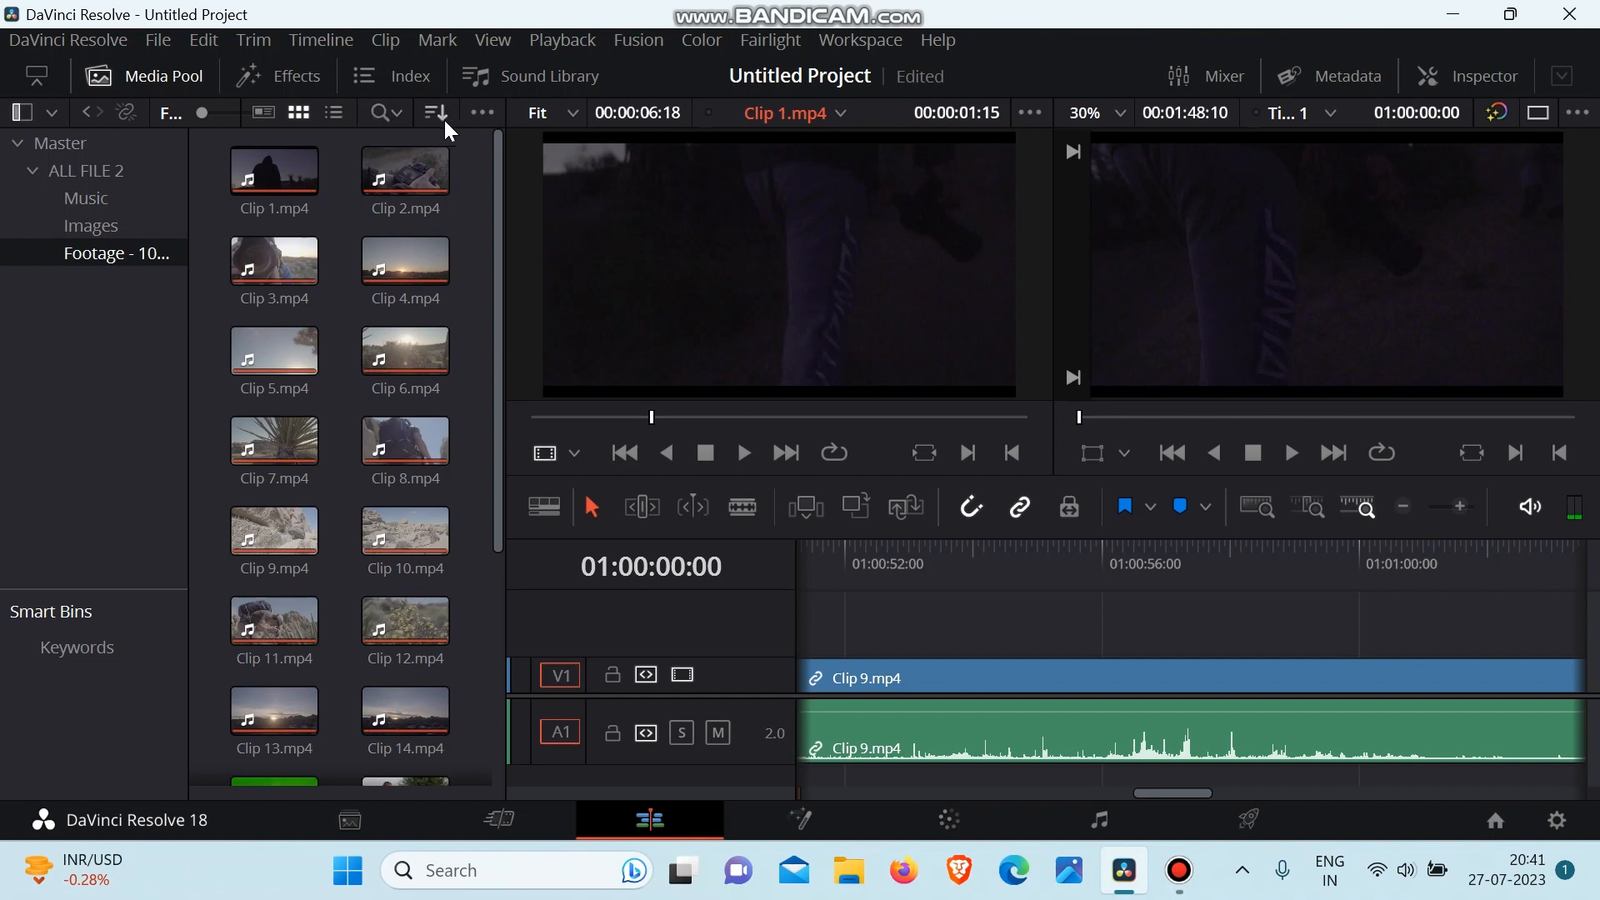
{"action": "left_click", "coordinate": [438, 114]}
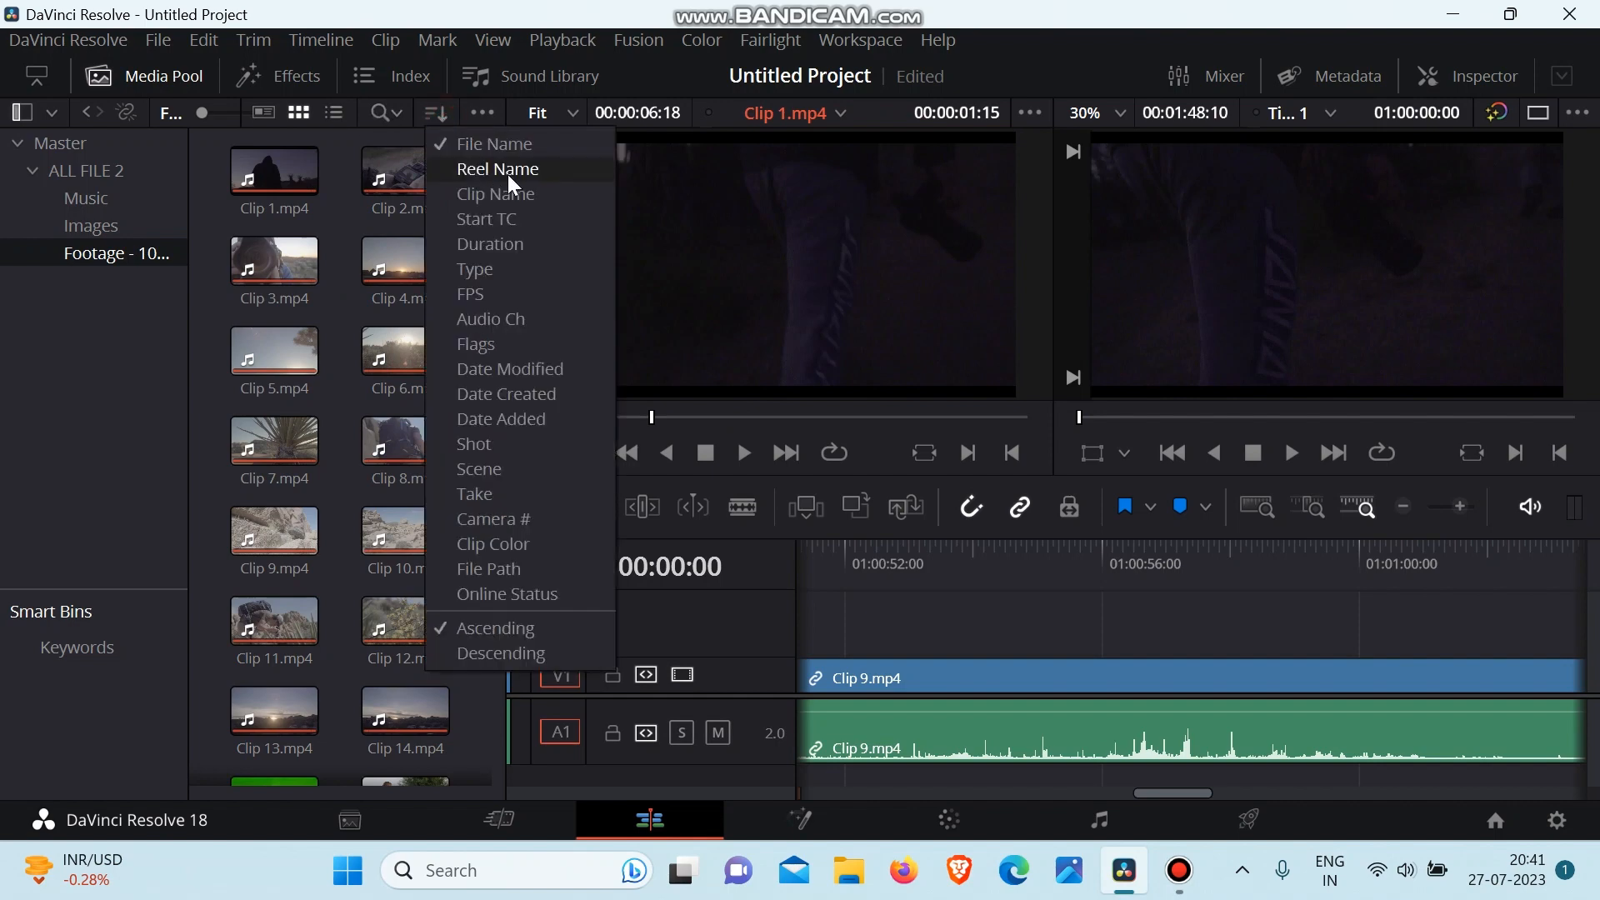
{"action": "left_click", "coordinate": [497, 148]}
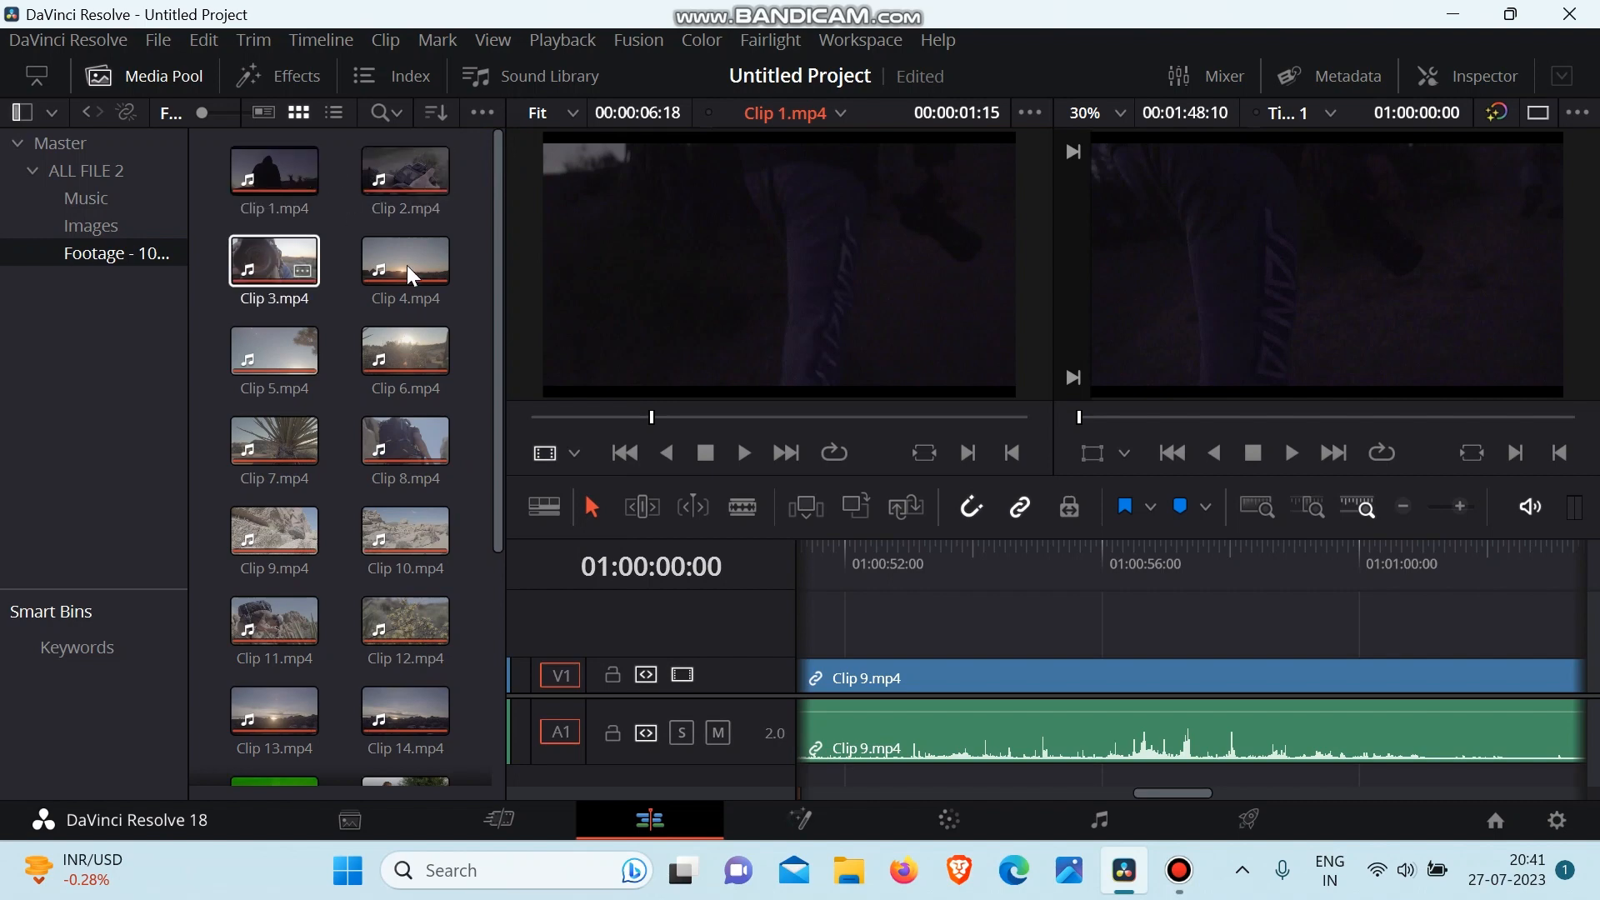
{"action": "scroll", "coordinate": [377, 493], "scroll_direction": "down", "scroll_amount": 5}
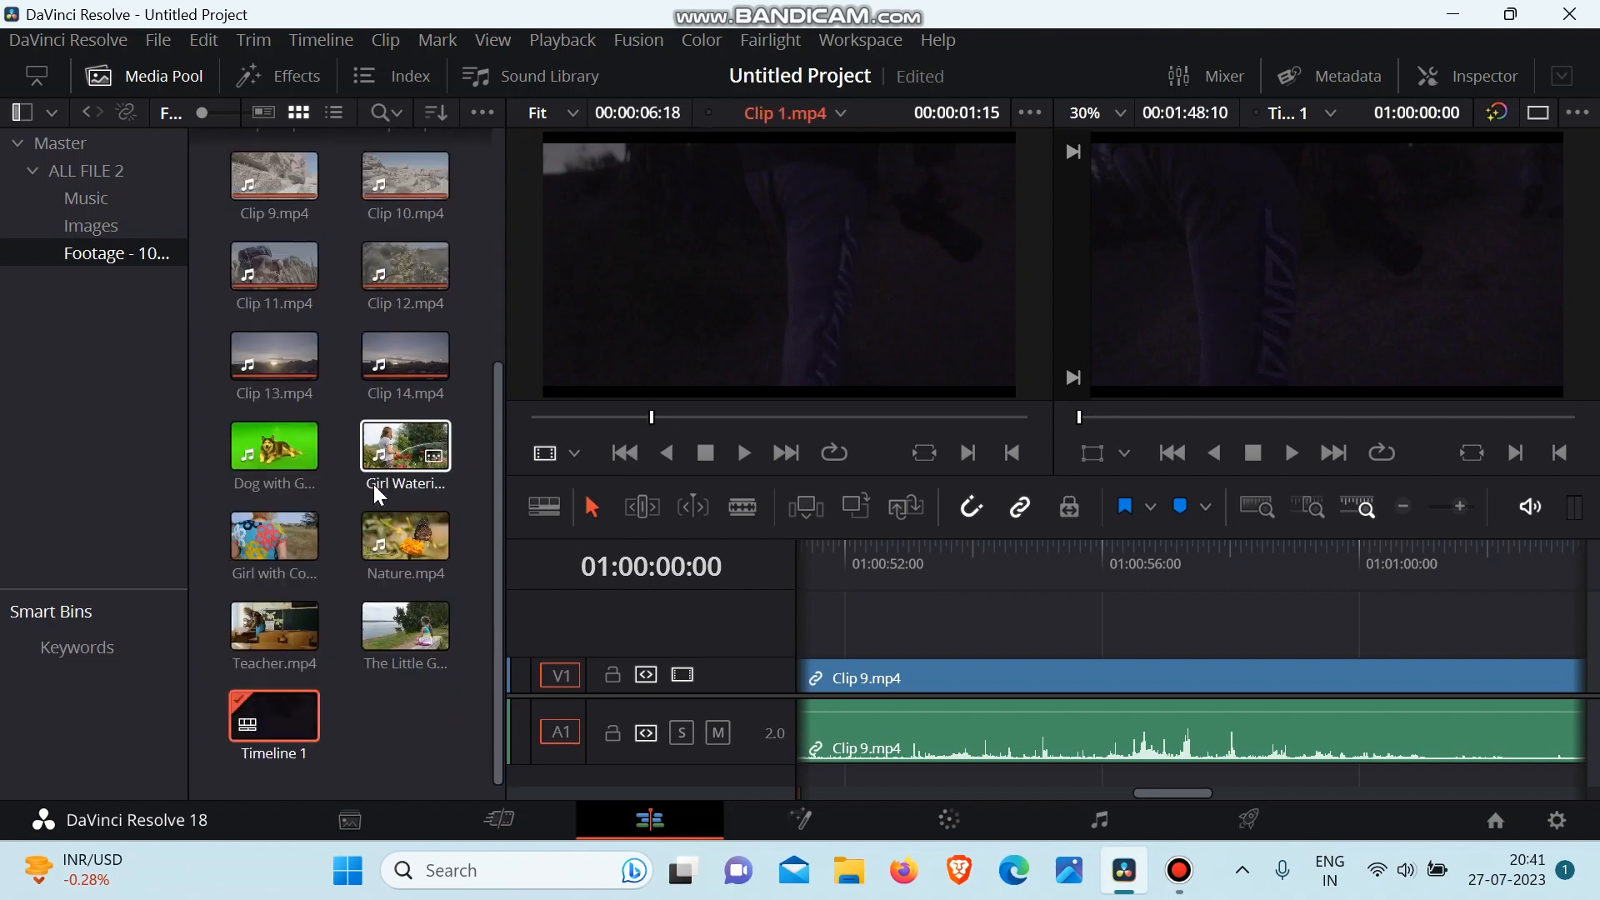
{"action": "scroll", "coordinate": [377, 494], "scroll_direction": "up", "scroll_amount": 5}
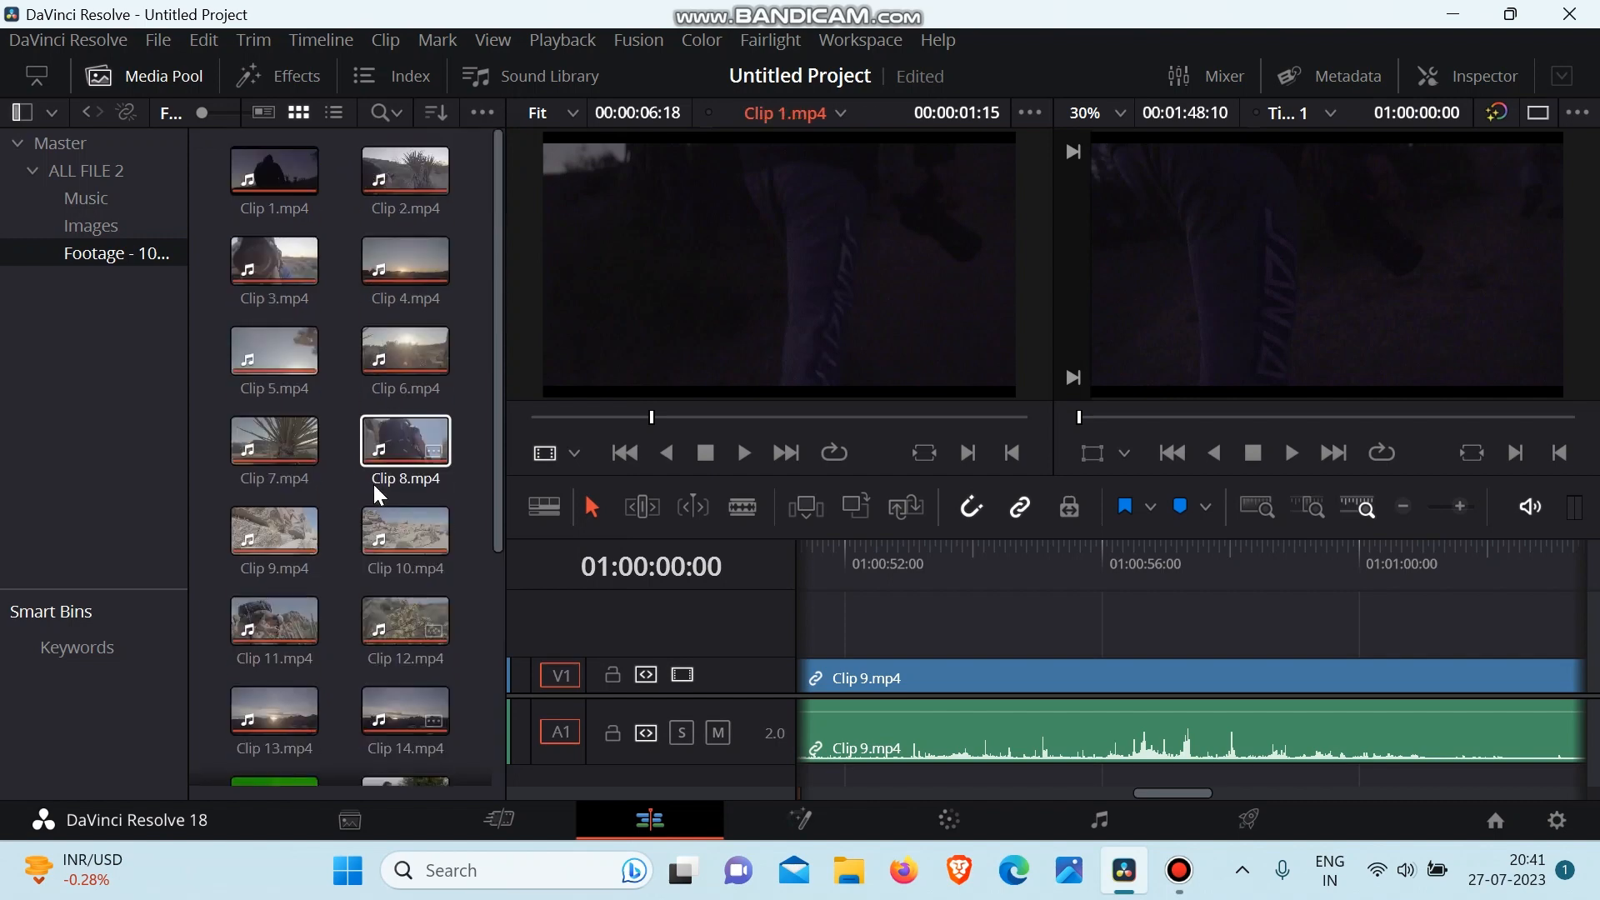
Step: Hide the Media Pool and put the playhead at the very start of the timeline
{"action": "left_click", "coordinate": [167, 80]}
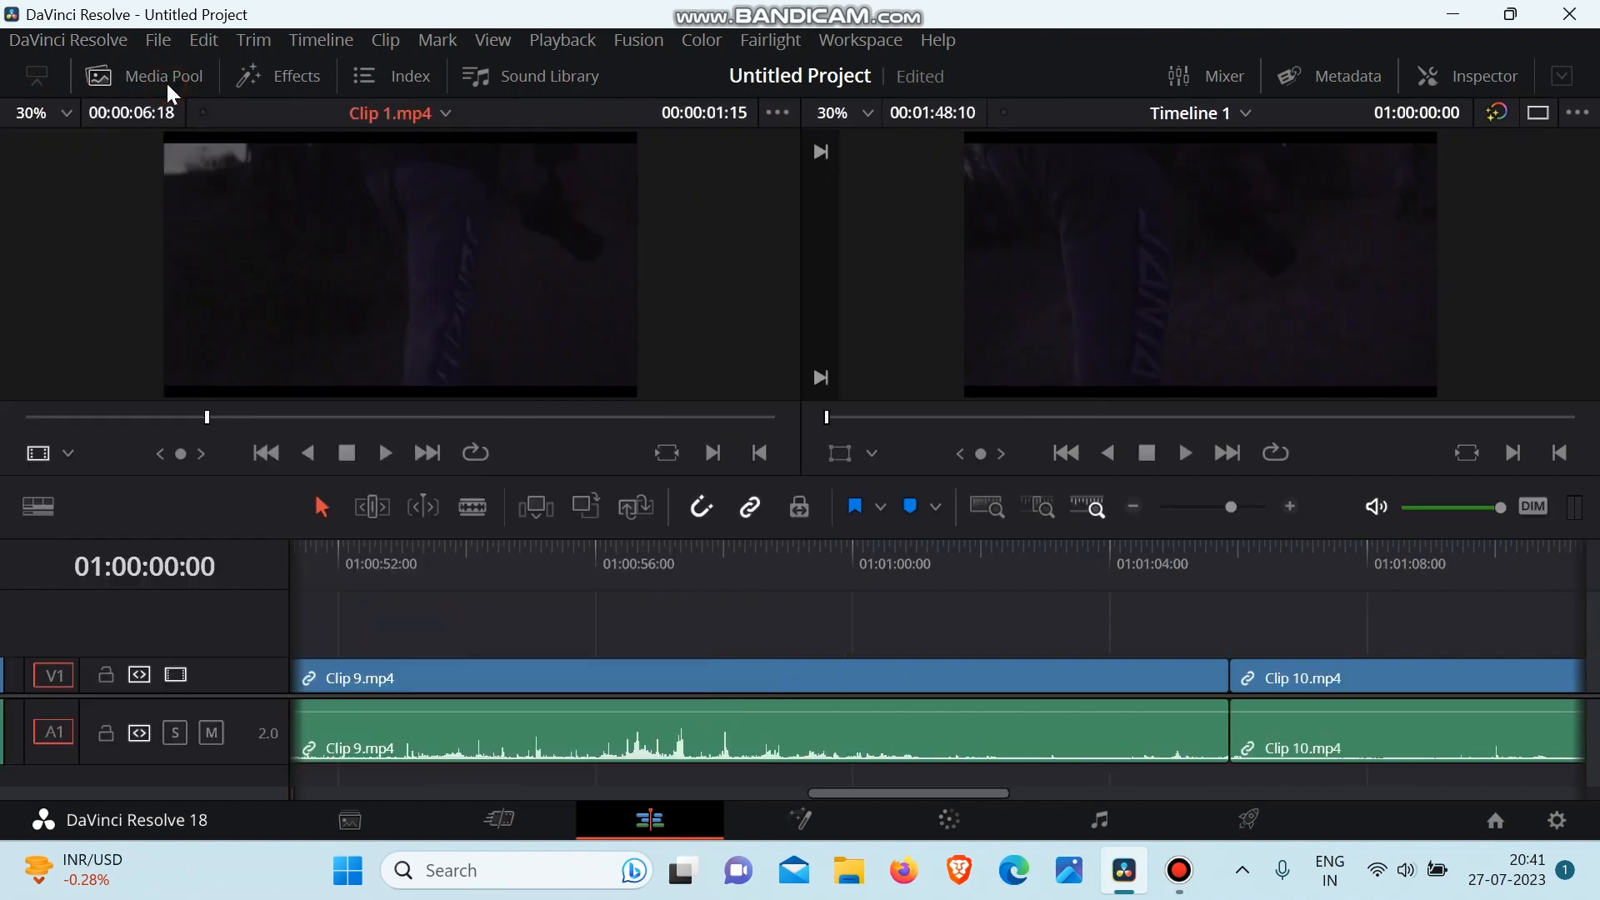
{"action": "scroll", "coordinate": [572, 694], "scroll_direction": "left", "scroll_amount": 4}
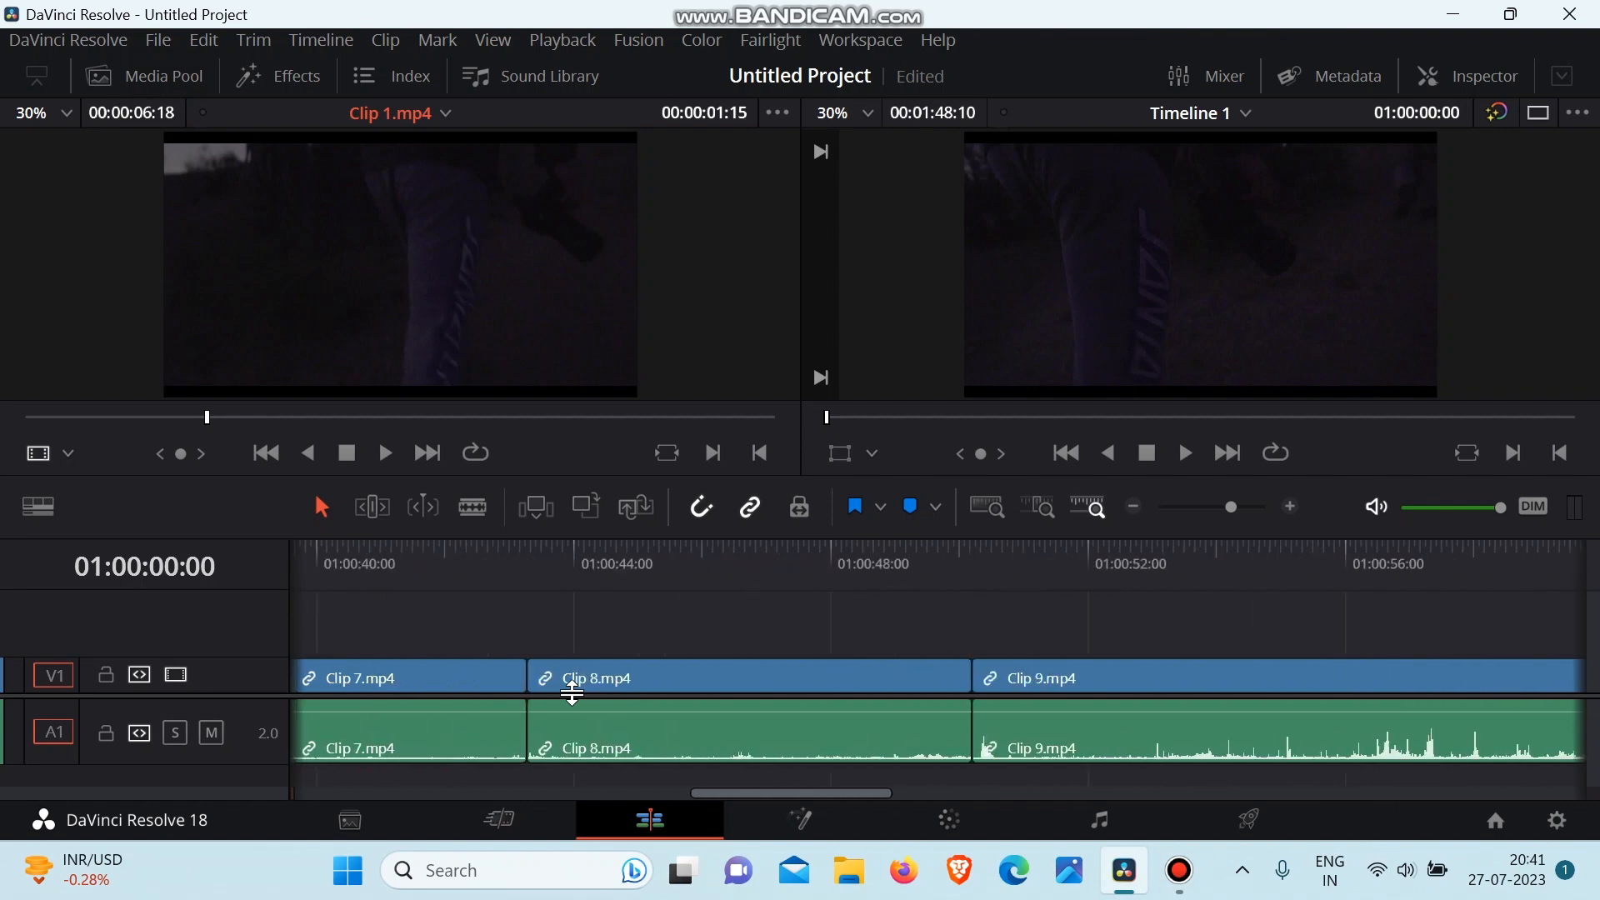
{"action": "scroll", "coordinate": [572, 694], "scroll_direction": "left", "scroll_amount": 12}
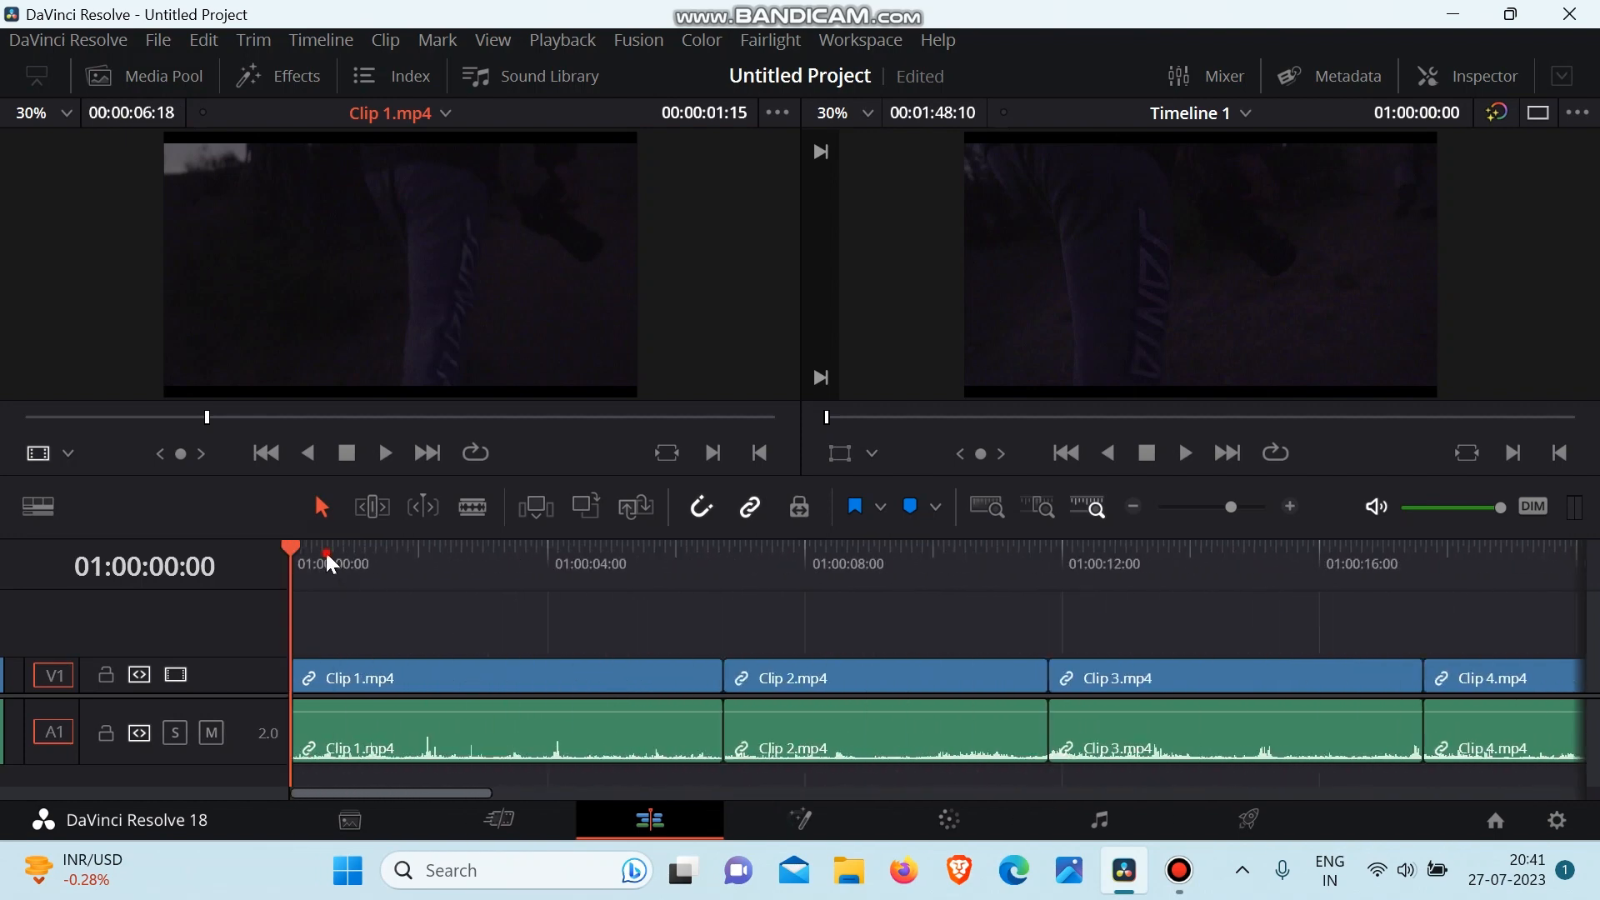
{"action": "left_click_drag", "start_coordinate": [327, 552], "coordinate": [257, 573]}
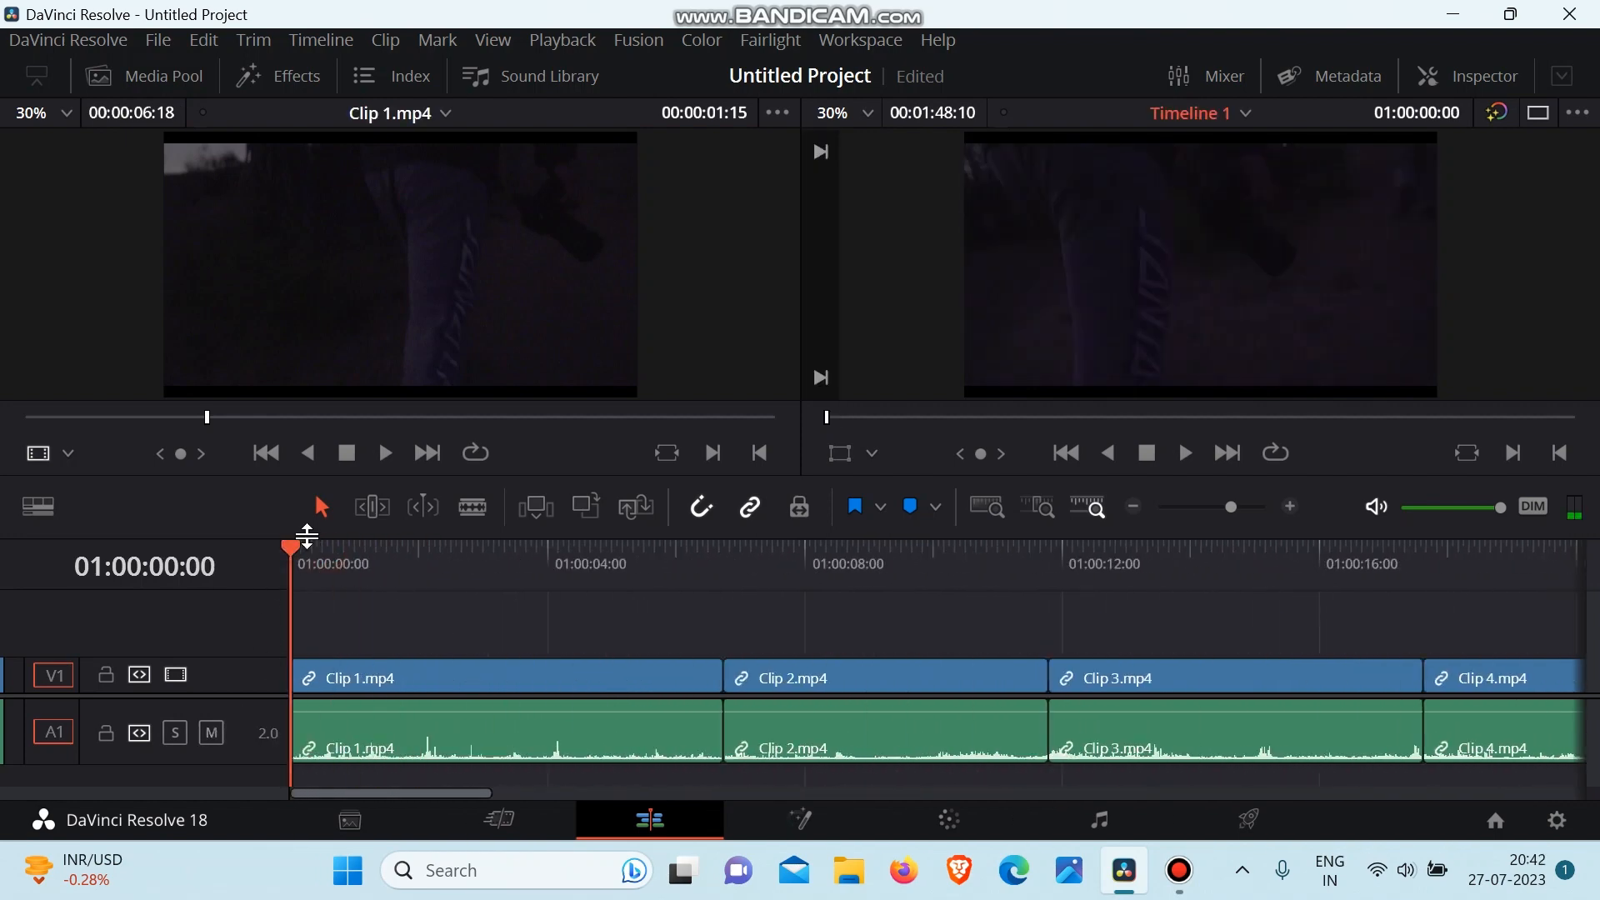
{"action": "left_click", "coordinate": [360, 550]}
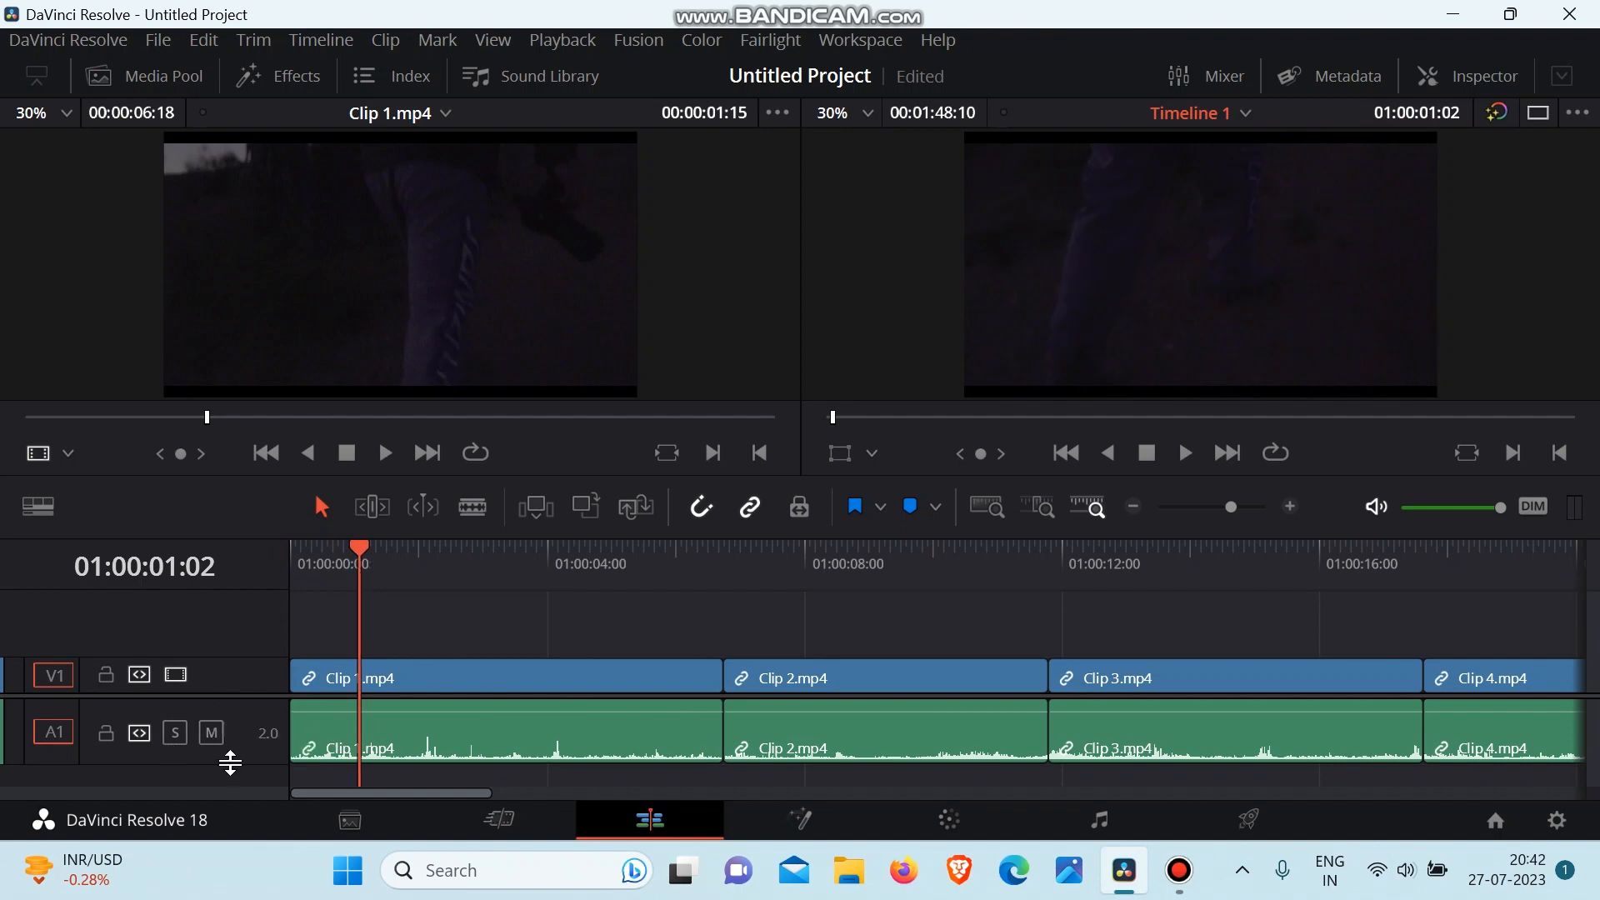
{"action": "left_click", "coordinate": [297, 576]}
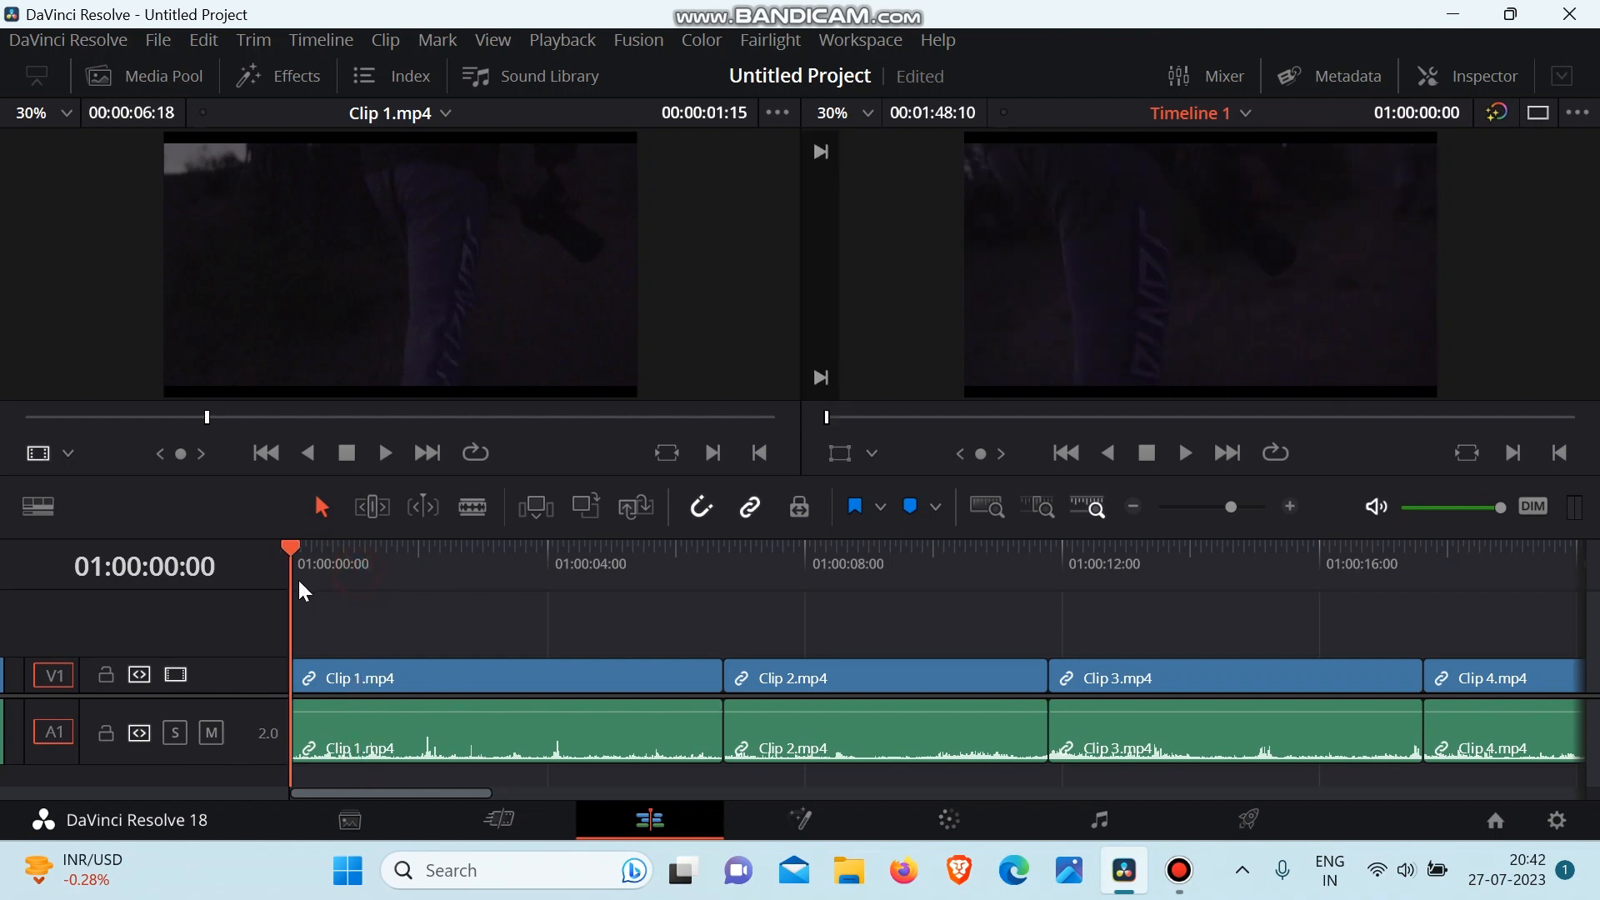
Step: Play Clip 1.mp4 forward at increasing speed, and play it in reverse back to the timeline start
{"action": "key", "text": "l"}
{"action": "key", "text": "l"}
{"action": "key", "text": "l"}
{"action": "key", "text": "j"}
{"action": "key", "text": "j"}
{"action": "key", "text": "j"}
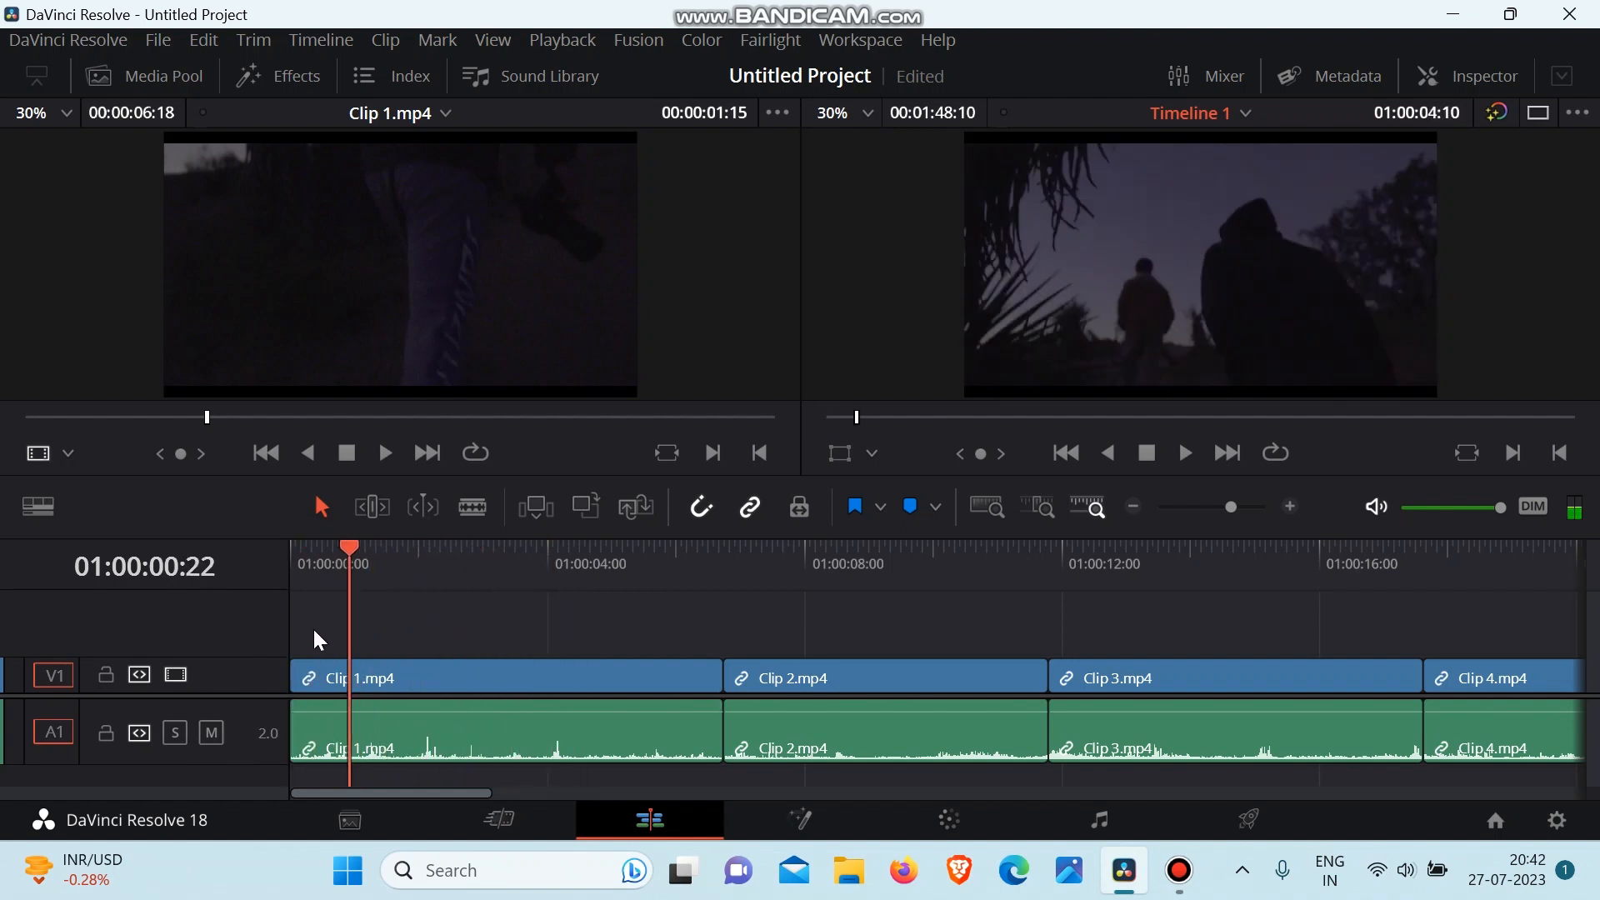
{"action": "right_click", "coordinate": [242, 757]}
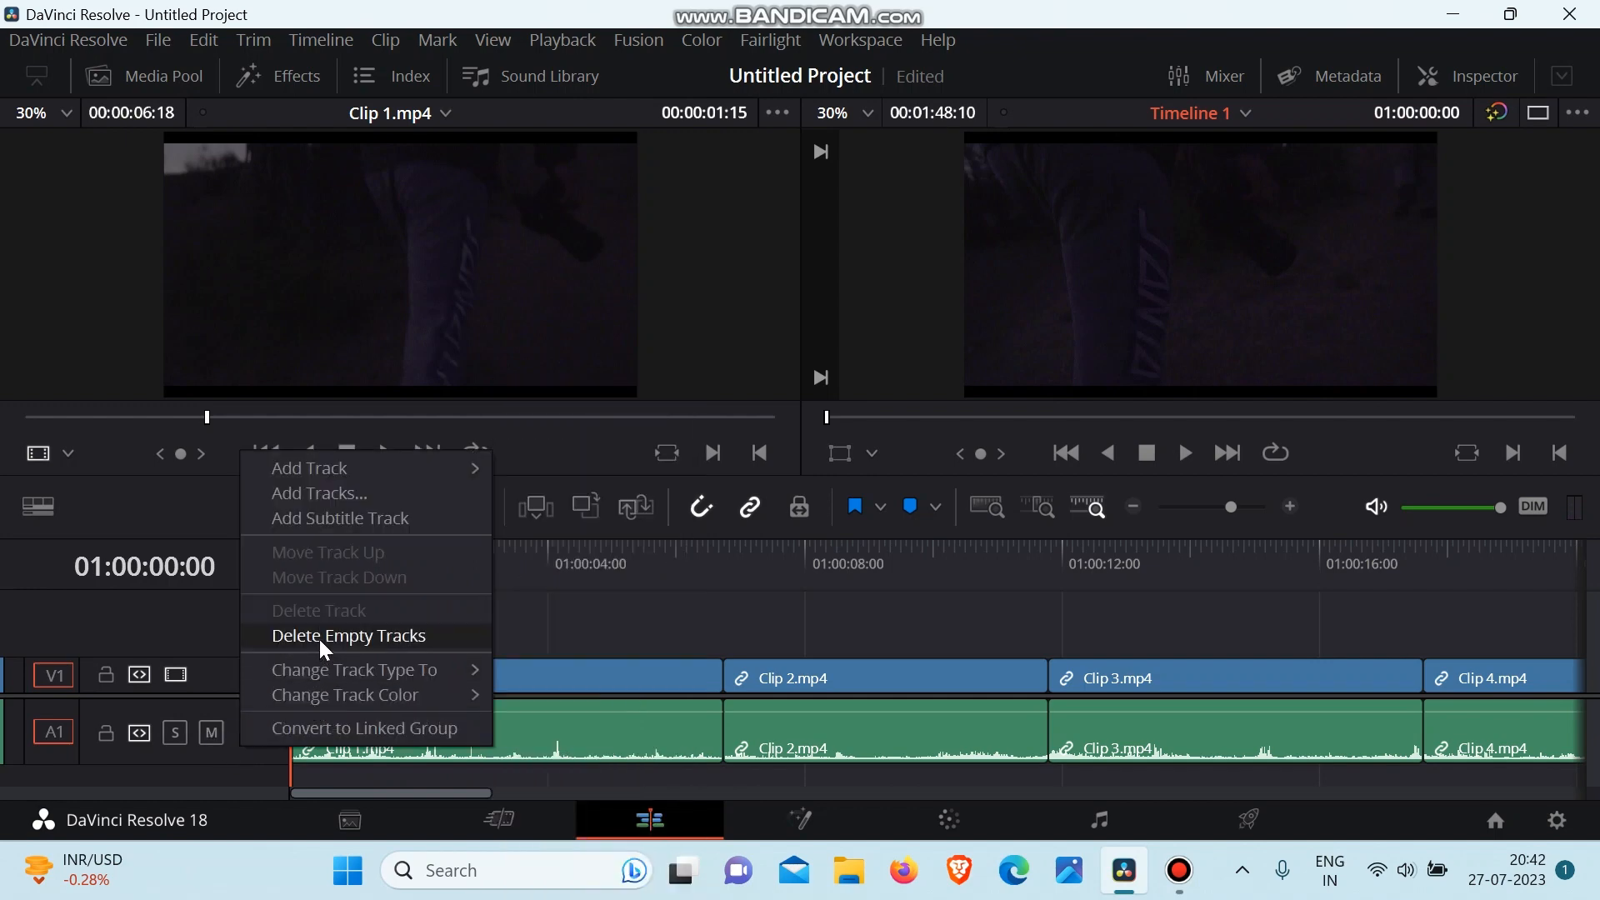
{"action": "left_click", "coordinate": [233, 748]}
{"action": "left_click", "coordinate": [326, 745]}
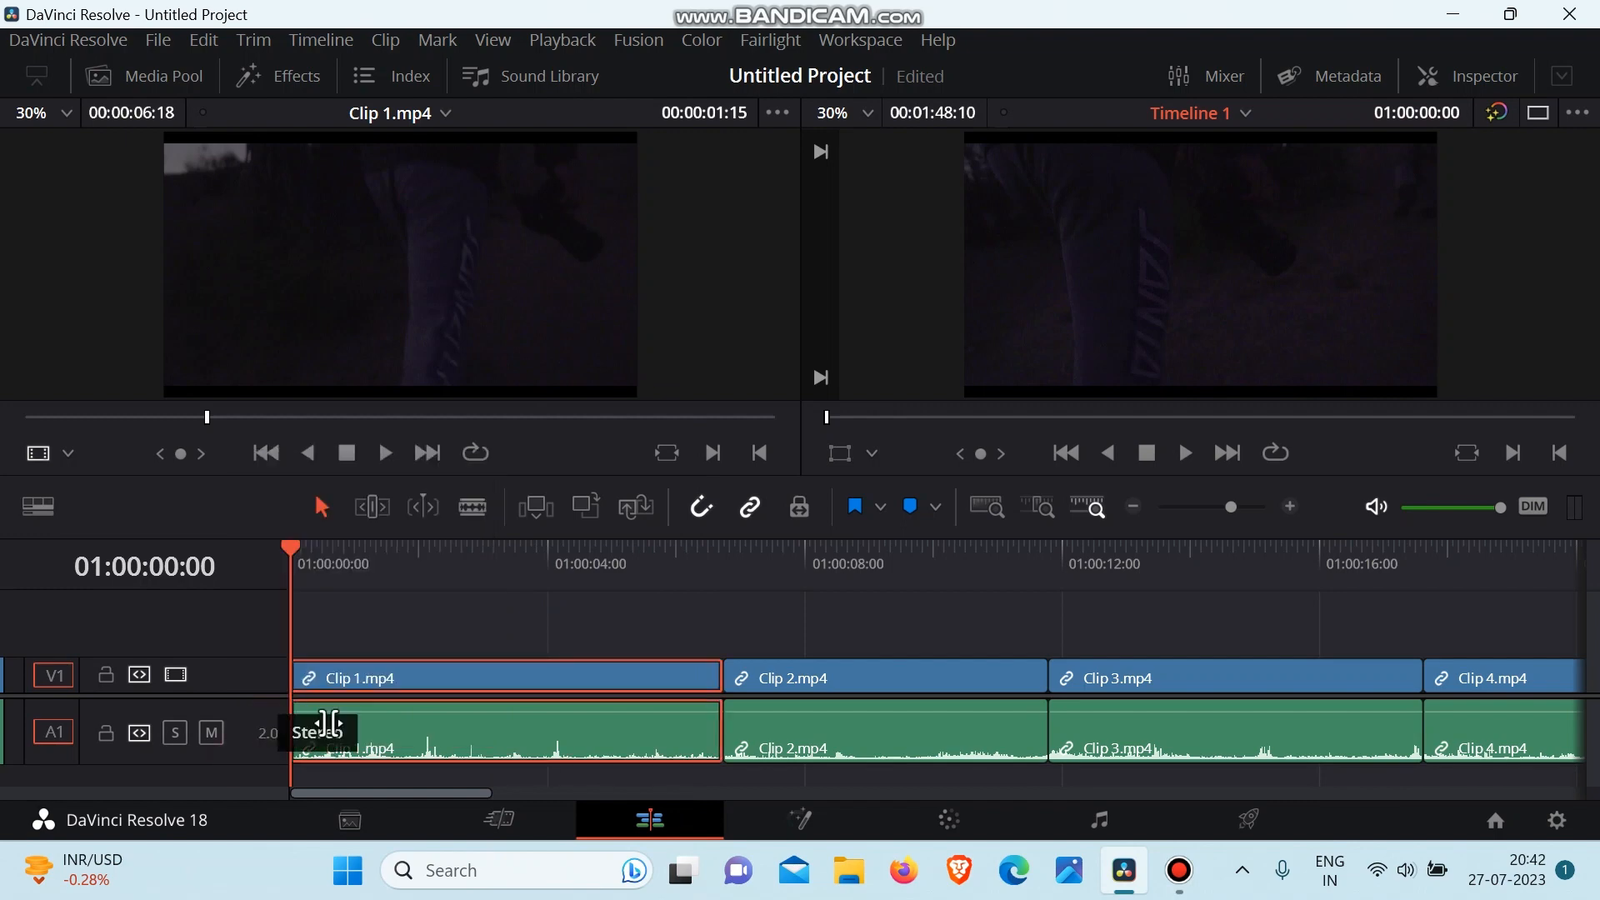
{"action": "right_click", "coordinate": [234, 760]}
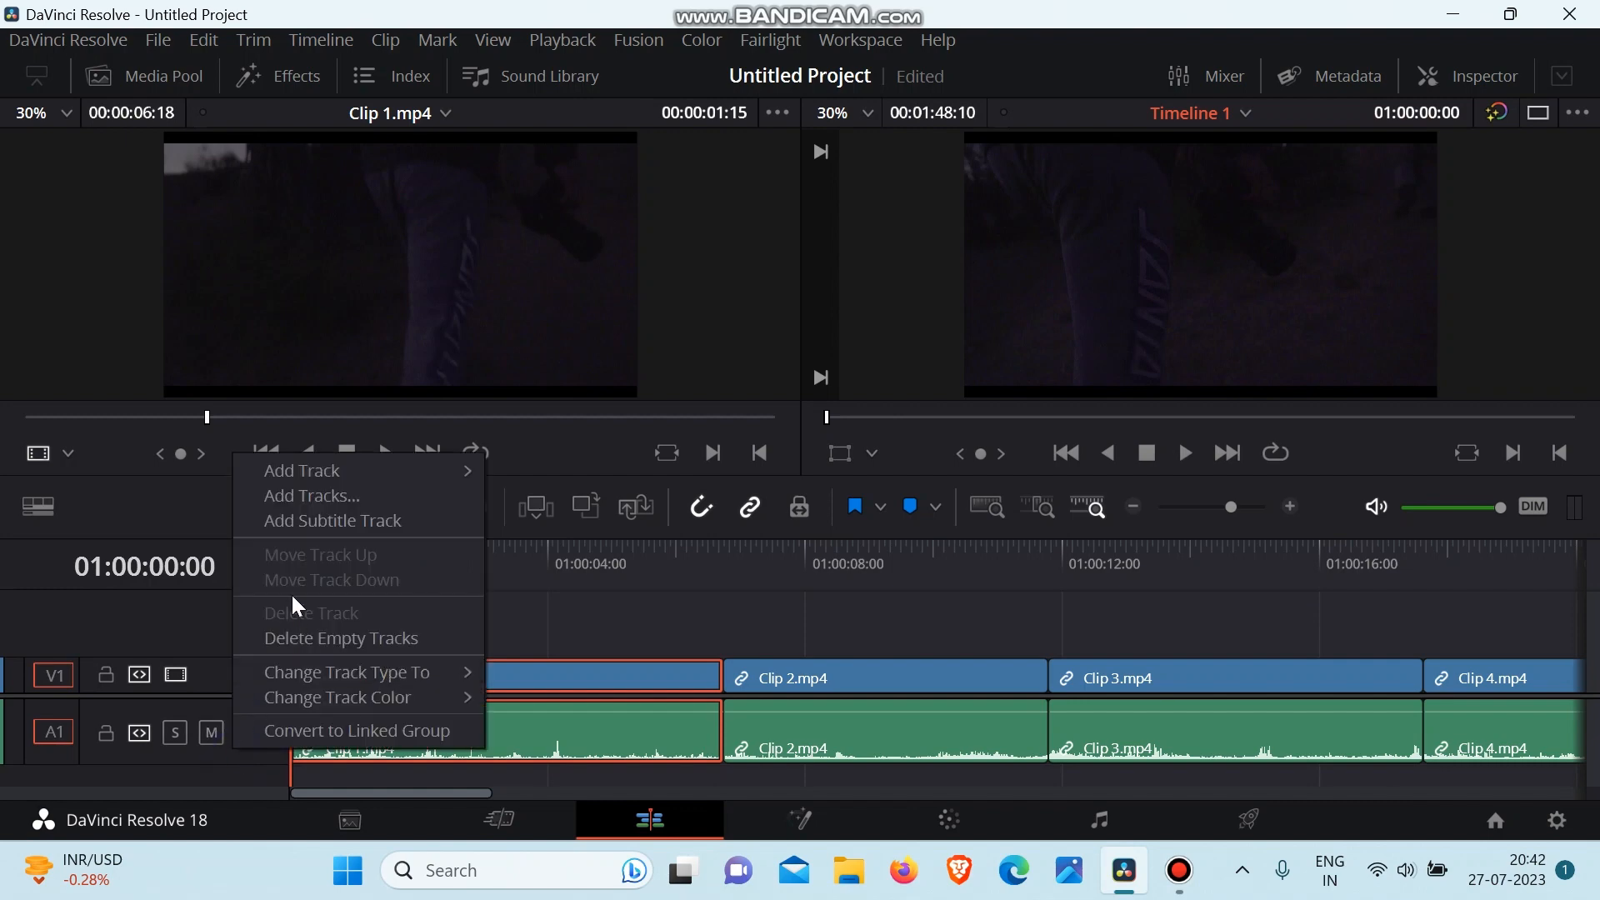
{"action": "left_click", "coordinate": [169, 758]}
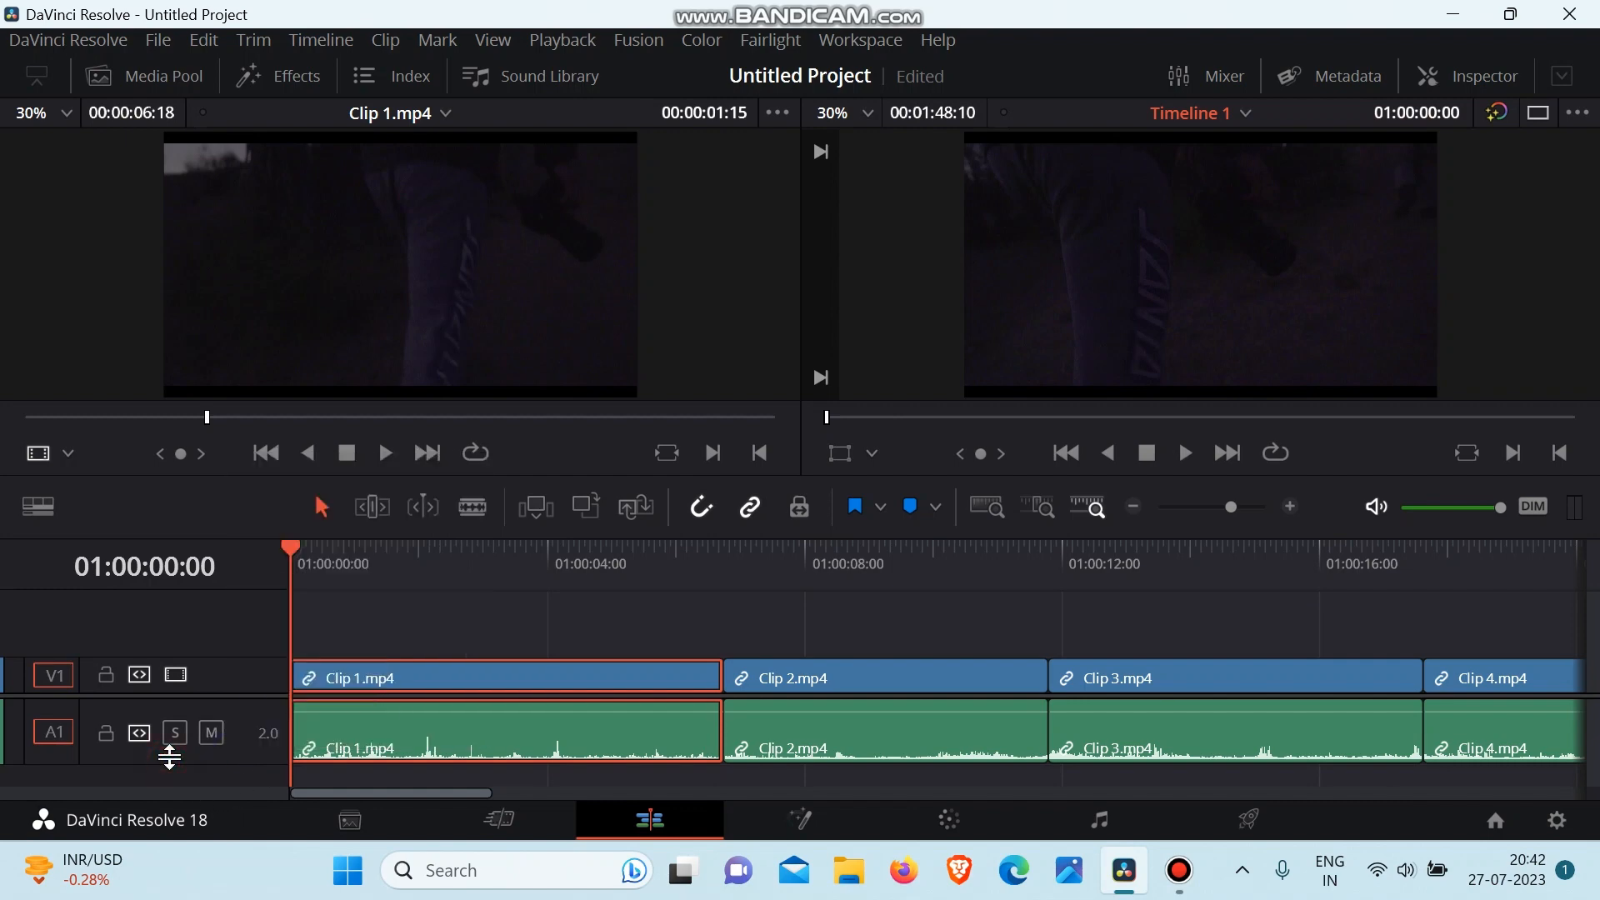
Step: Mute audio track A1 and play the start of the timeline to check it
{"action": "left_click", "coordinate": [215, 736]}
{"action": "key", "text": "space"}
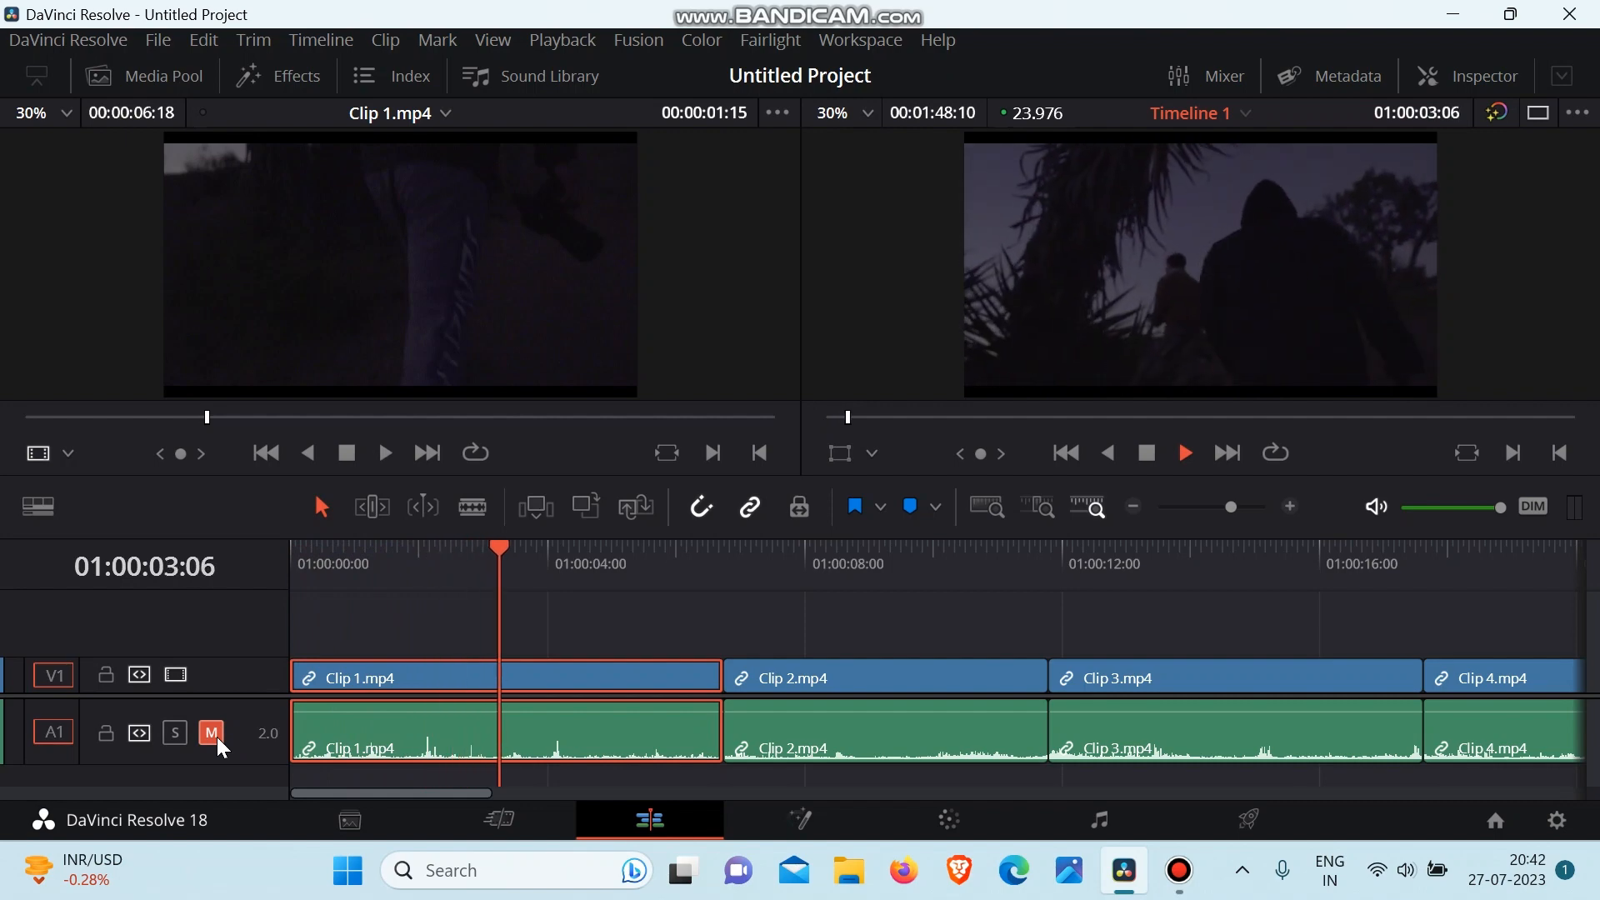
{"action": "key", "text": "space"}
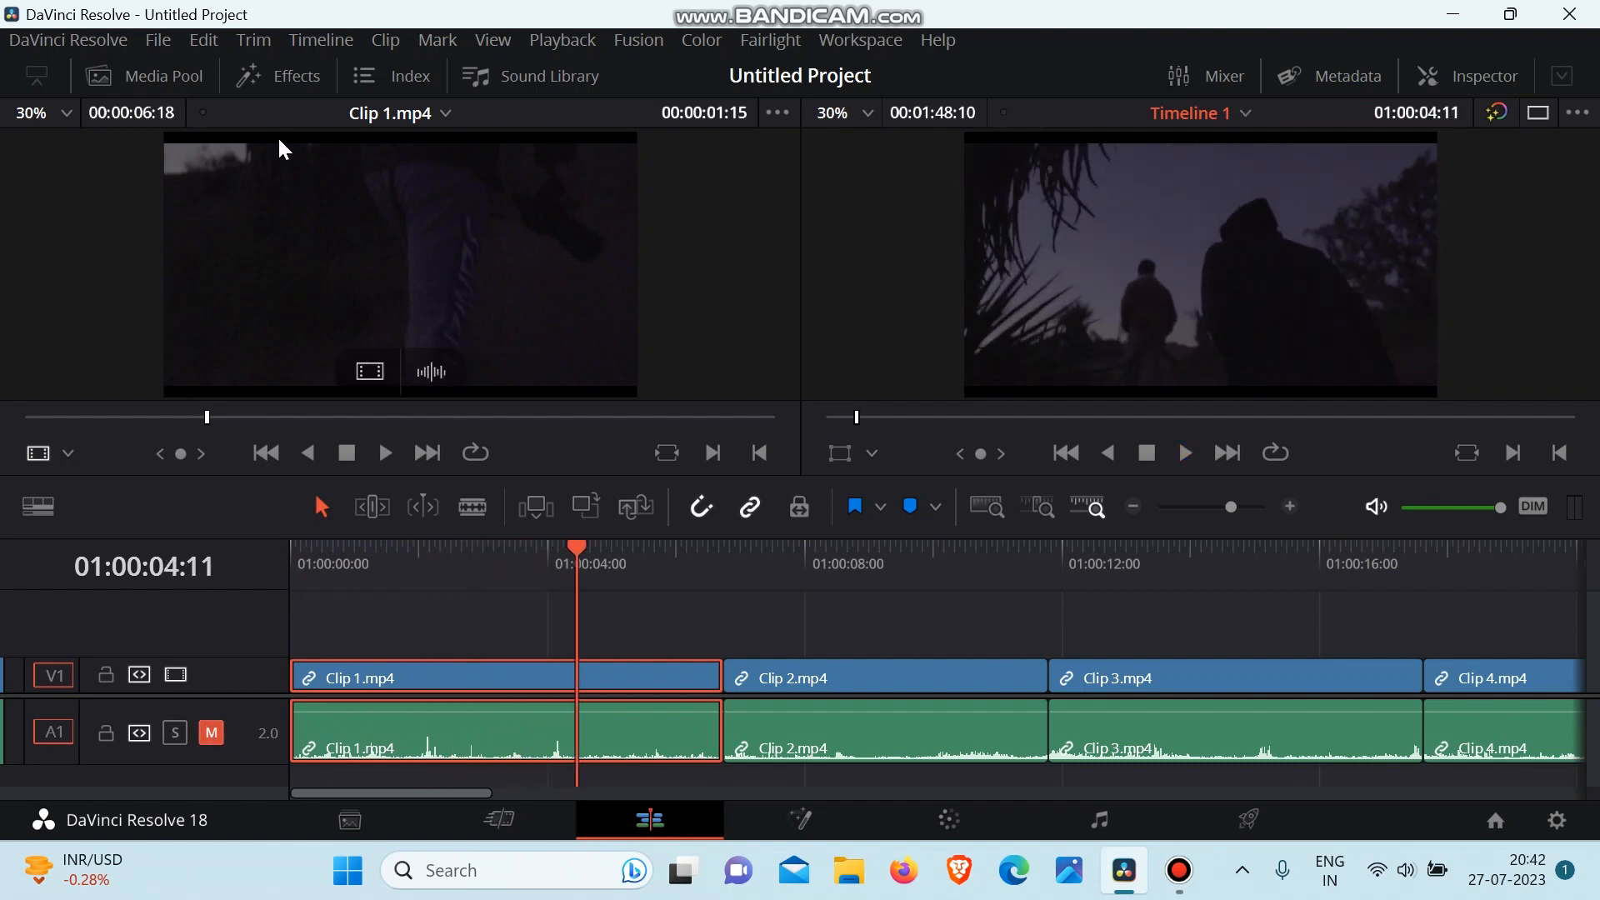
Step: Show the Media Pool and rename Timeline 1 as TRAVELING VIDEO
{"action": "left_click", "coordinate": [140, 78]}
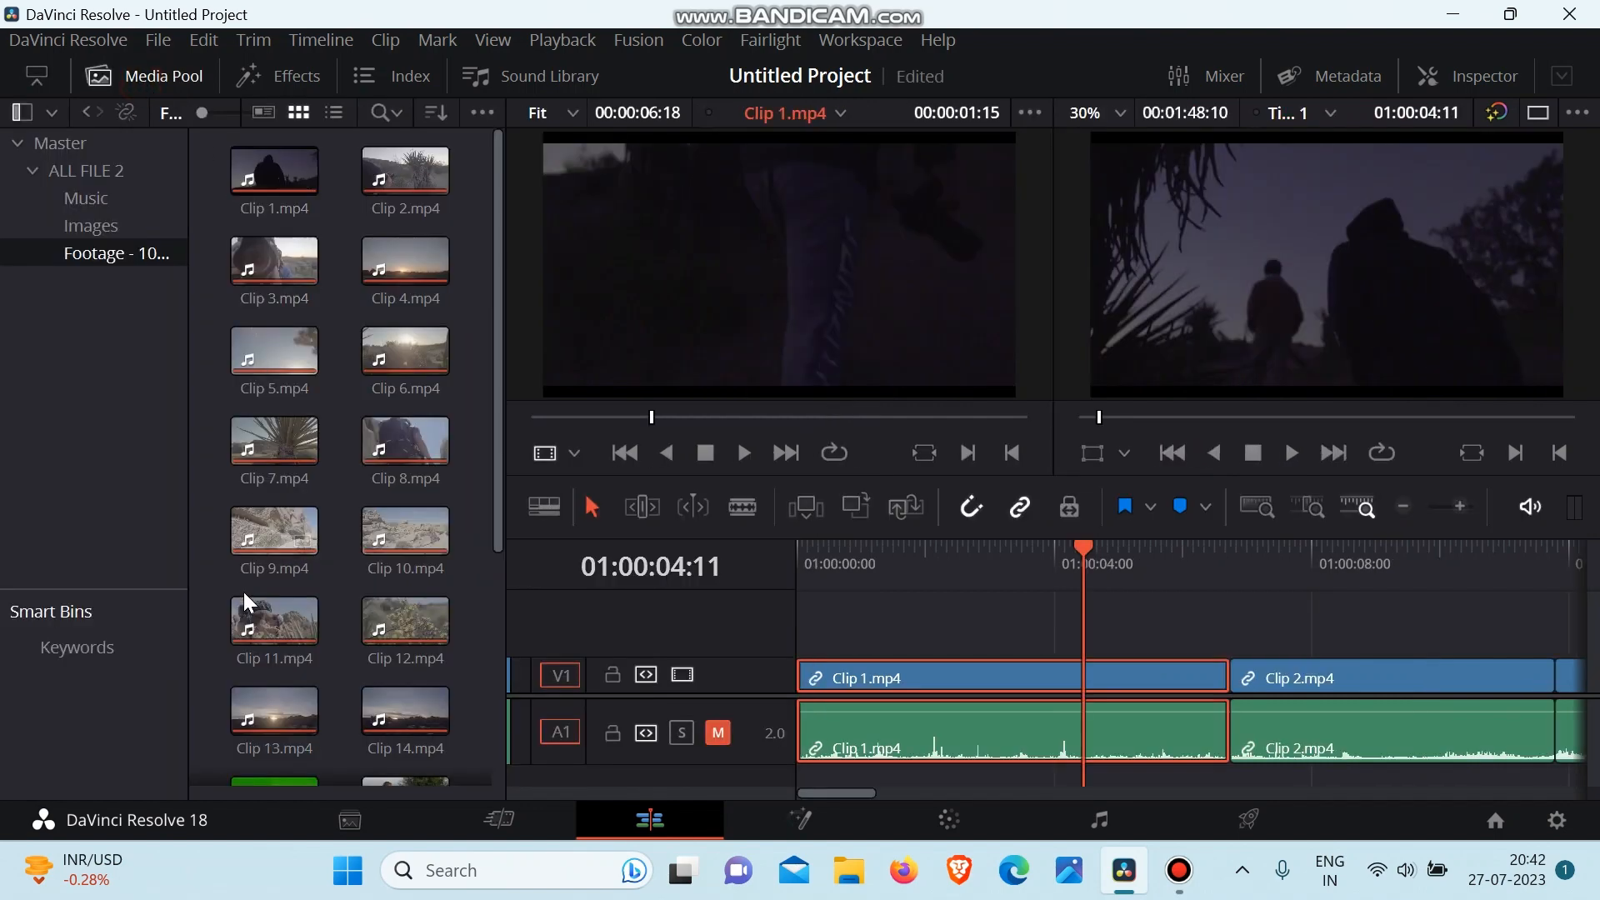
{"action": "left_click", "coordinate": [298, 758]}
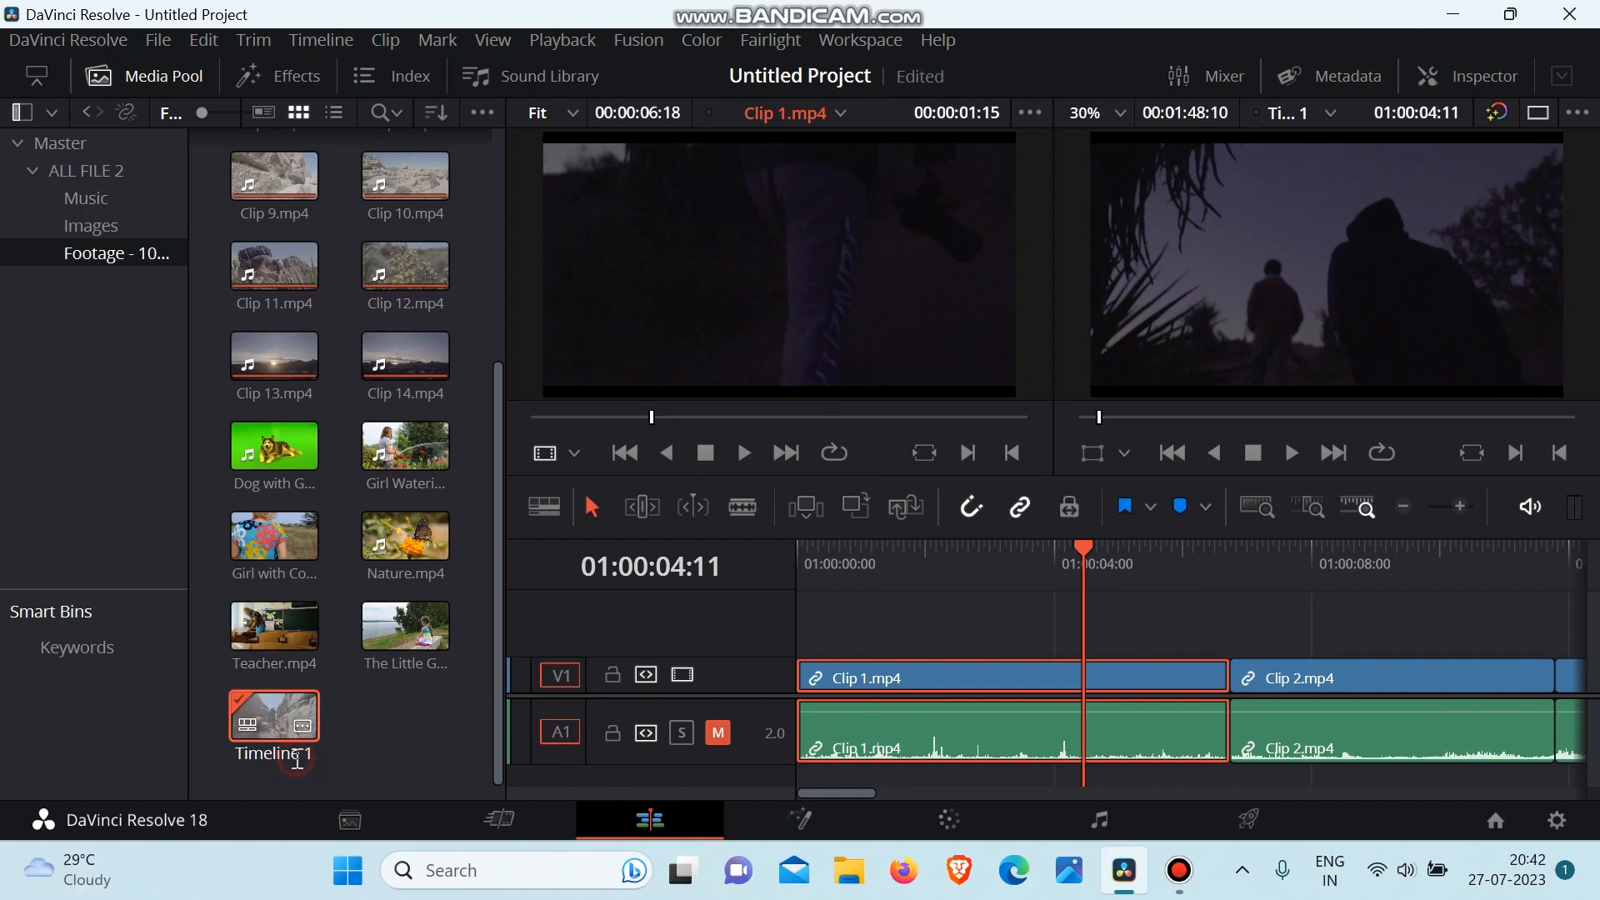
{"action": "left_click", "coordinate": [298, 758]}
{"action": "type", "text": "TRAV"}
{"action": "type", "text": "ELING"}
{"action": "type", "text": " VIDEO"}
{"action": "key", "text": "Return"}
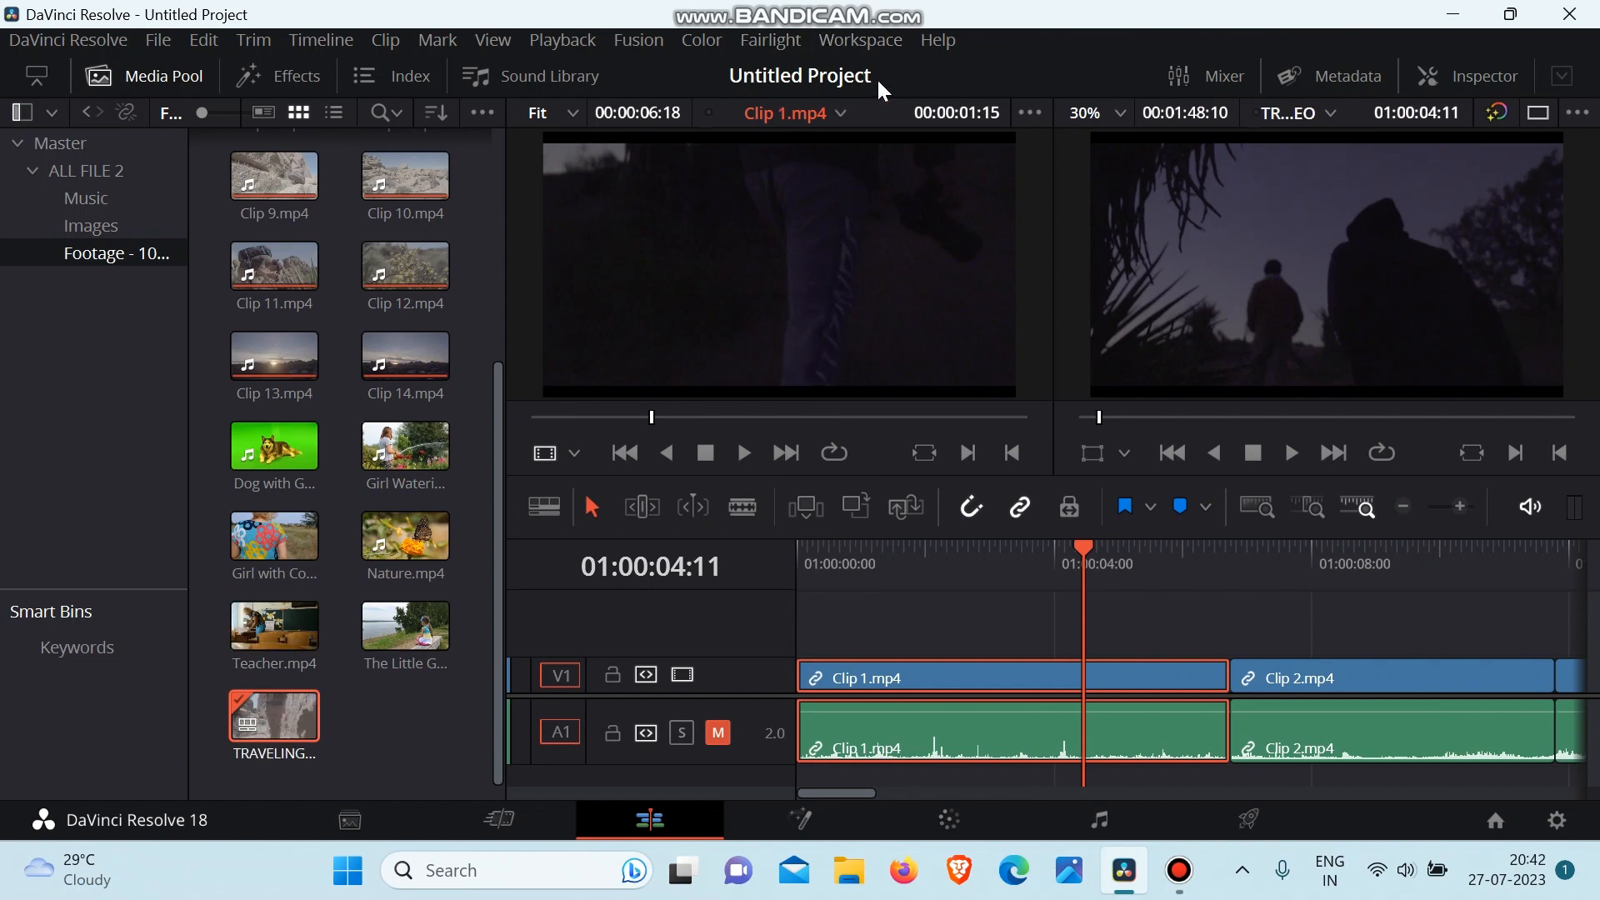
Step: Save the project under the name TRAVEL VIDEO and clear the clip selection on the timeline
{"action": "key", "text": "ctrl+s"}
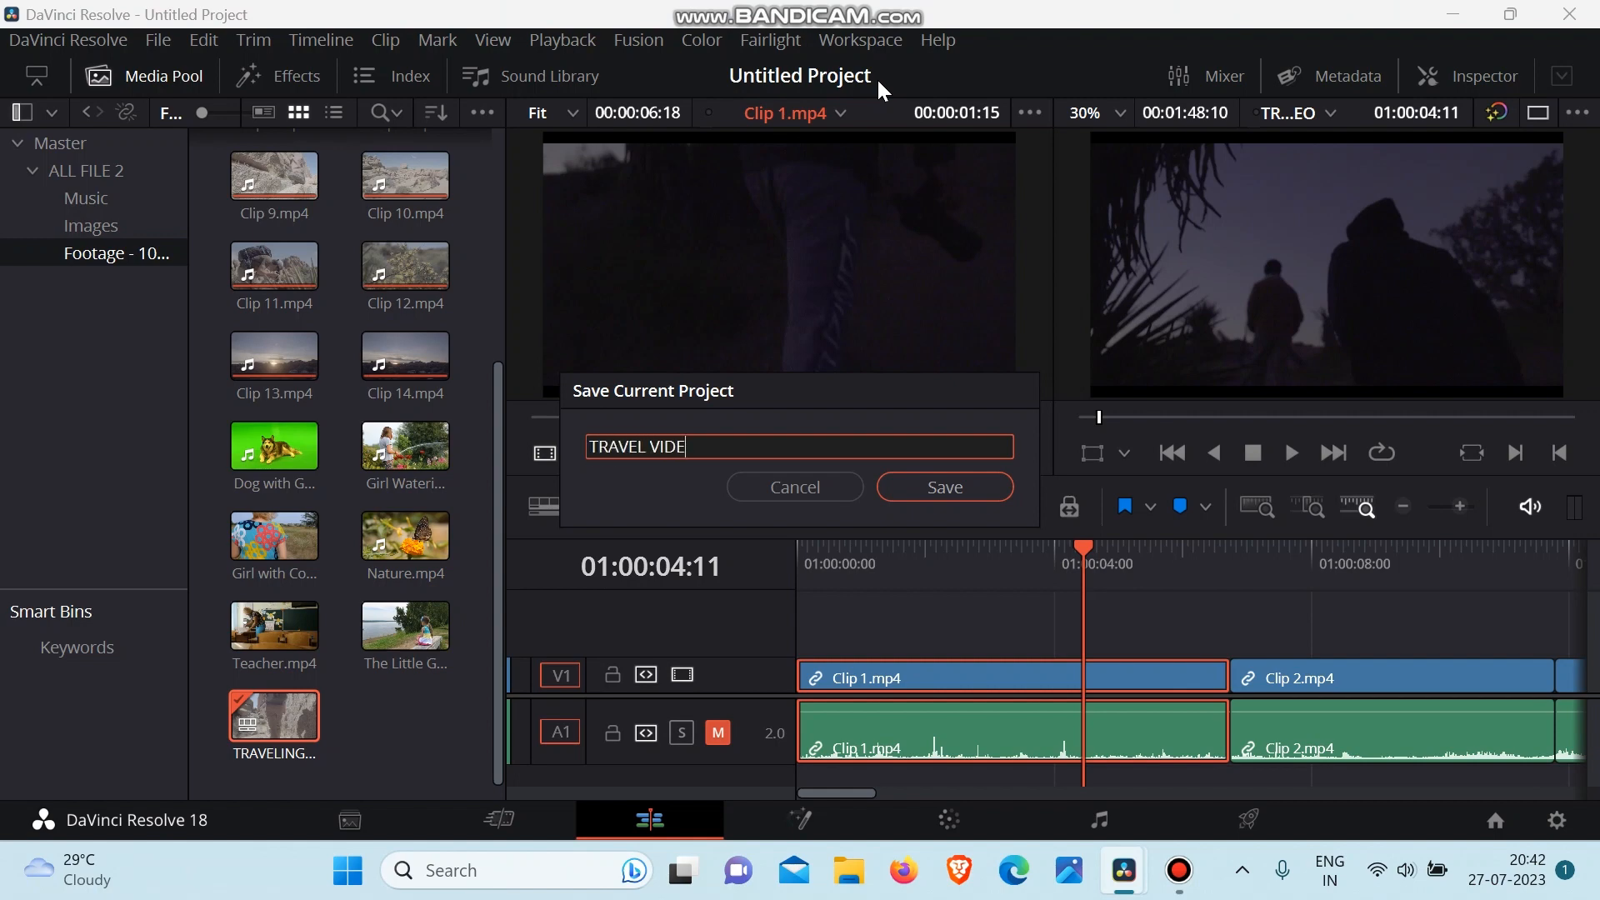
{"action": "left_click", "coordinate": [949, 495]}
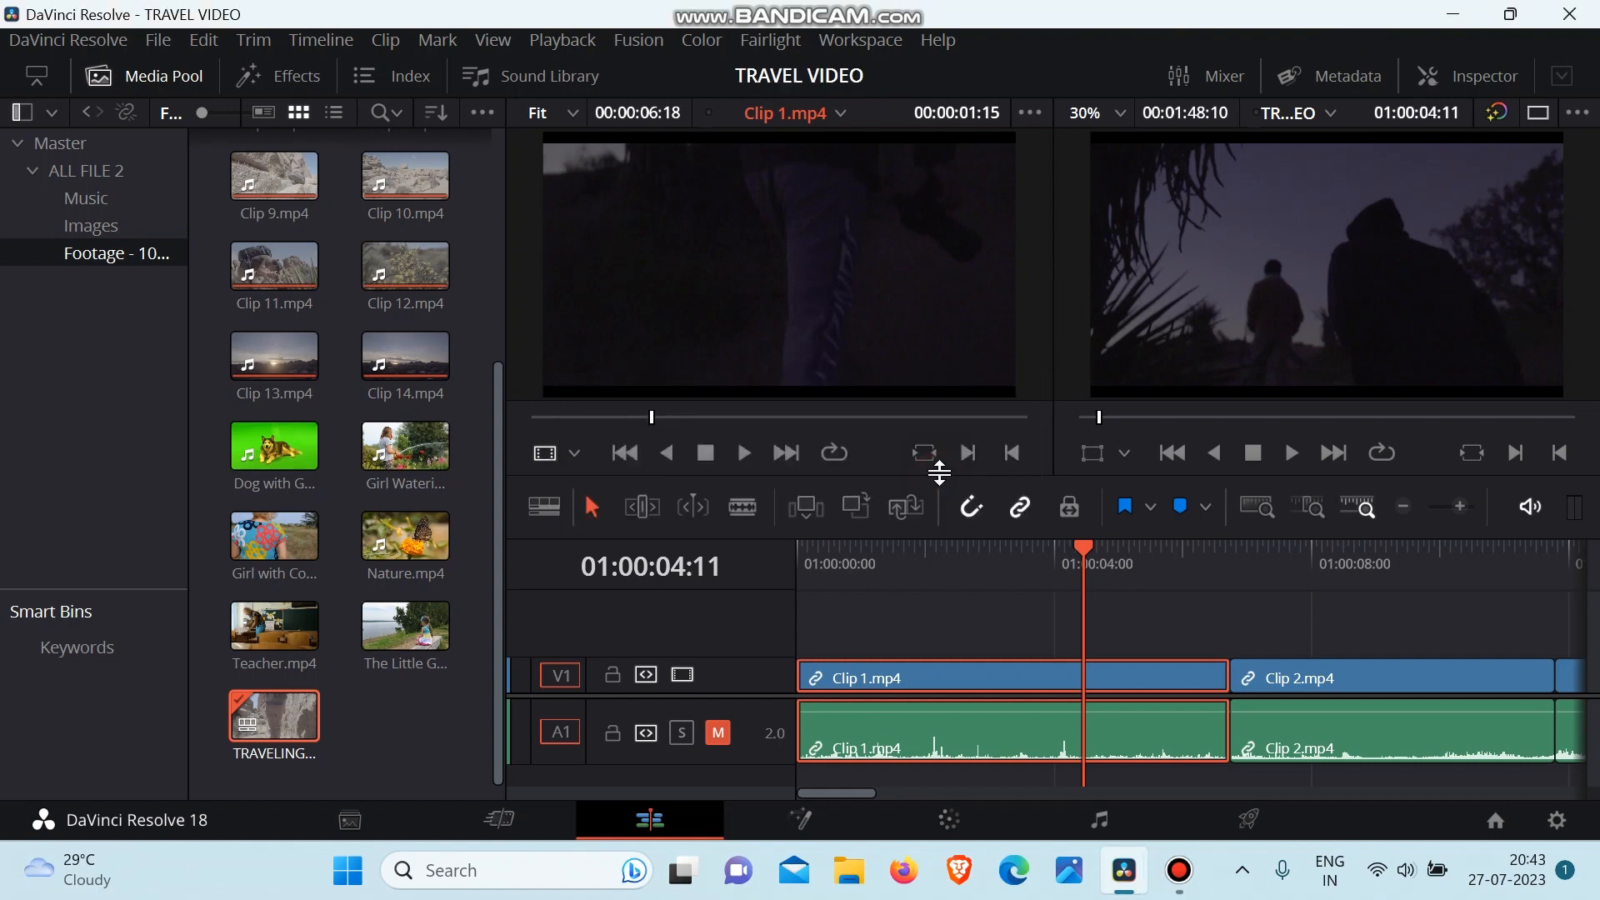
{"action": "left_click", "coordinate": [1259, 638]}
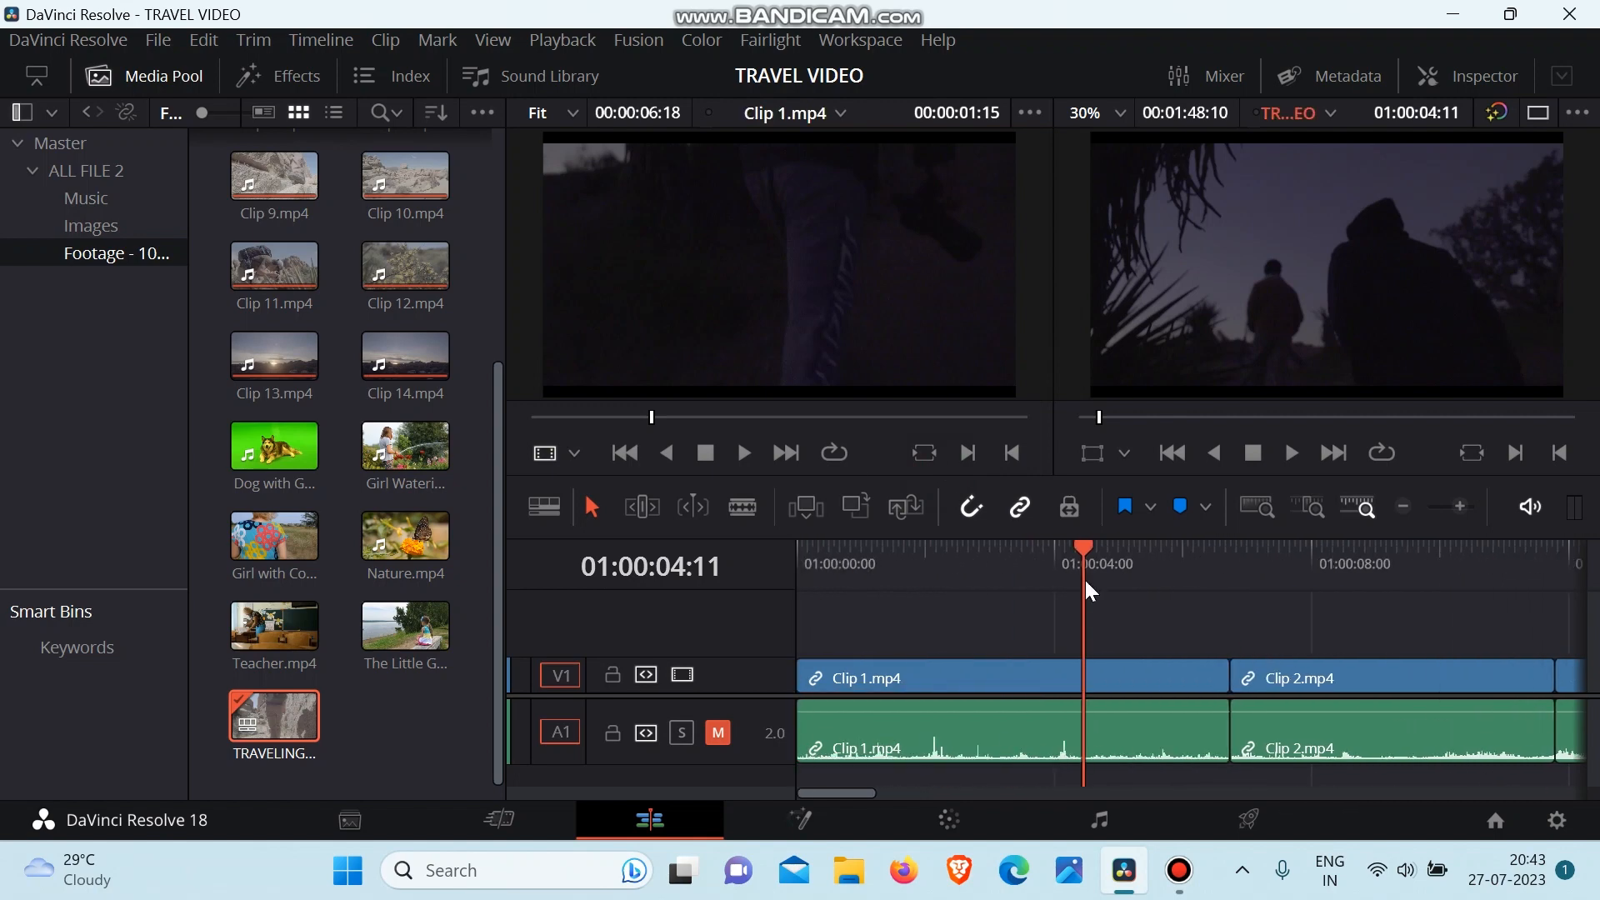
Step: Open the Images bin and load Park tree.jpg into the source viewer
{"action": "left_click", "coordinate": [57, 264]}
{"action": "left_click", "coordinate": [111, 225]}
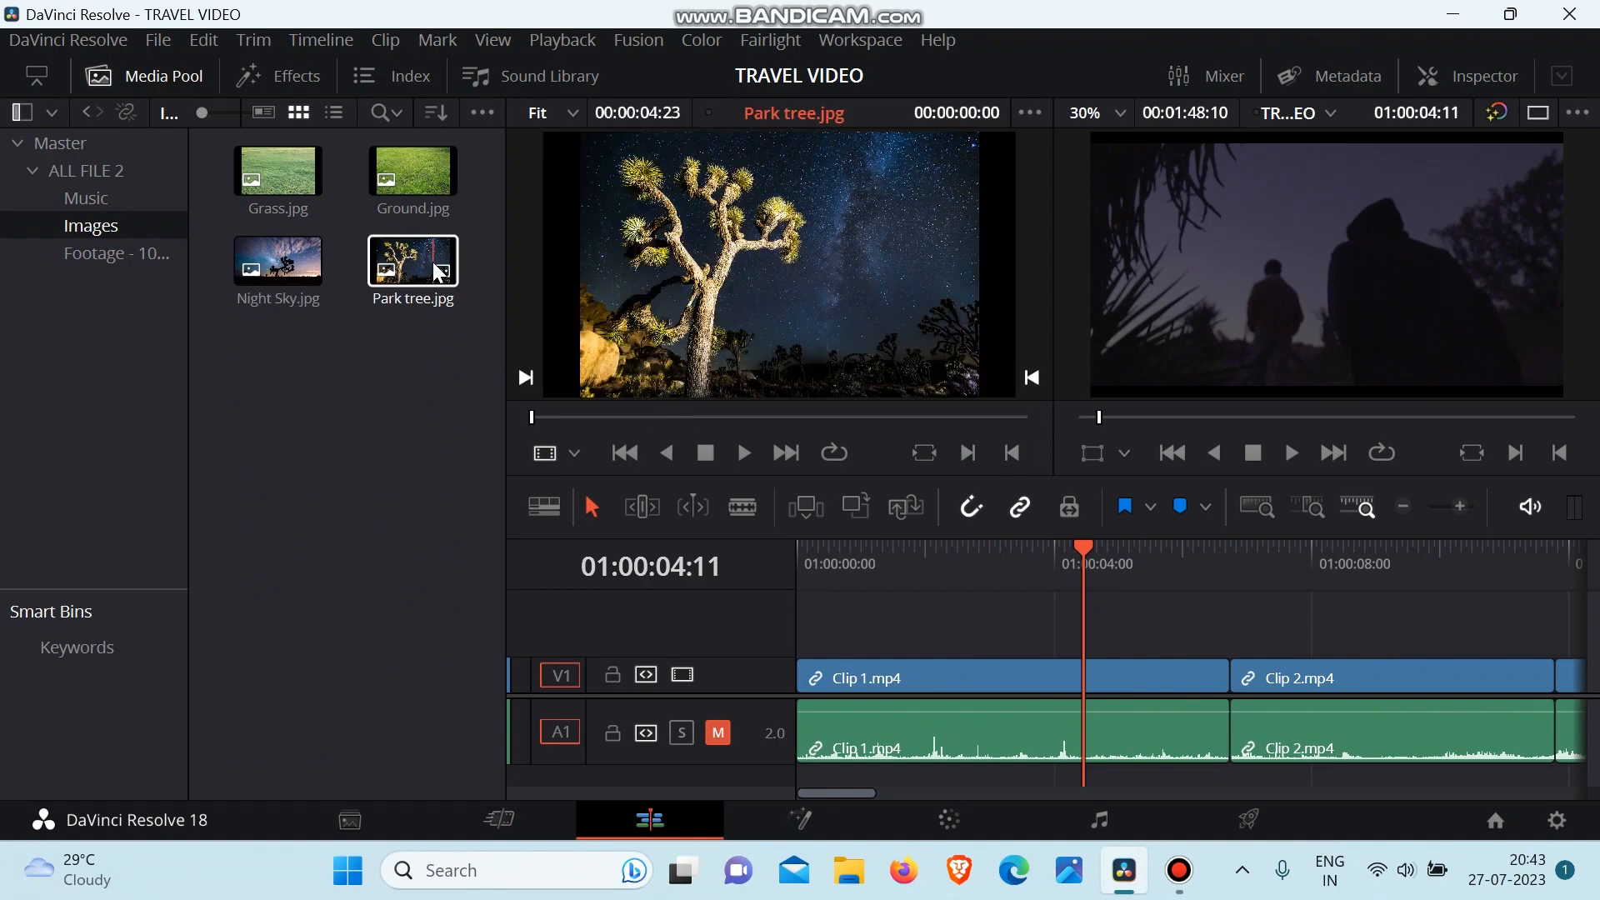
{"action": "left_click_drag", "start_coordinate": [429, 261], "coordinate": [399, 314]}
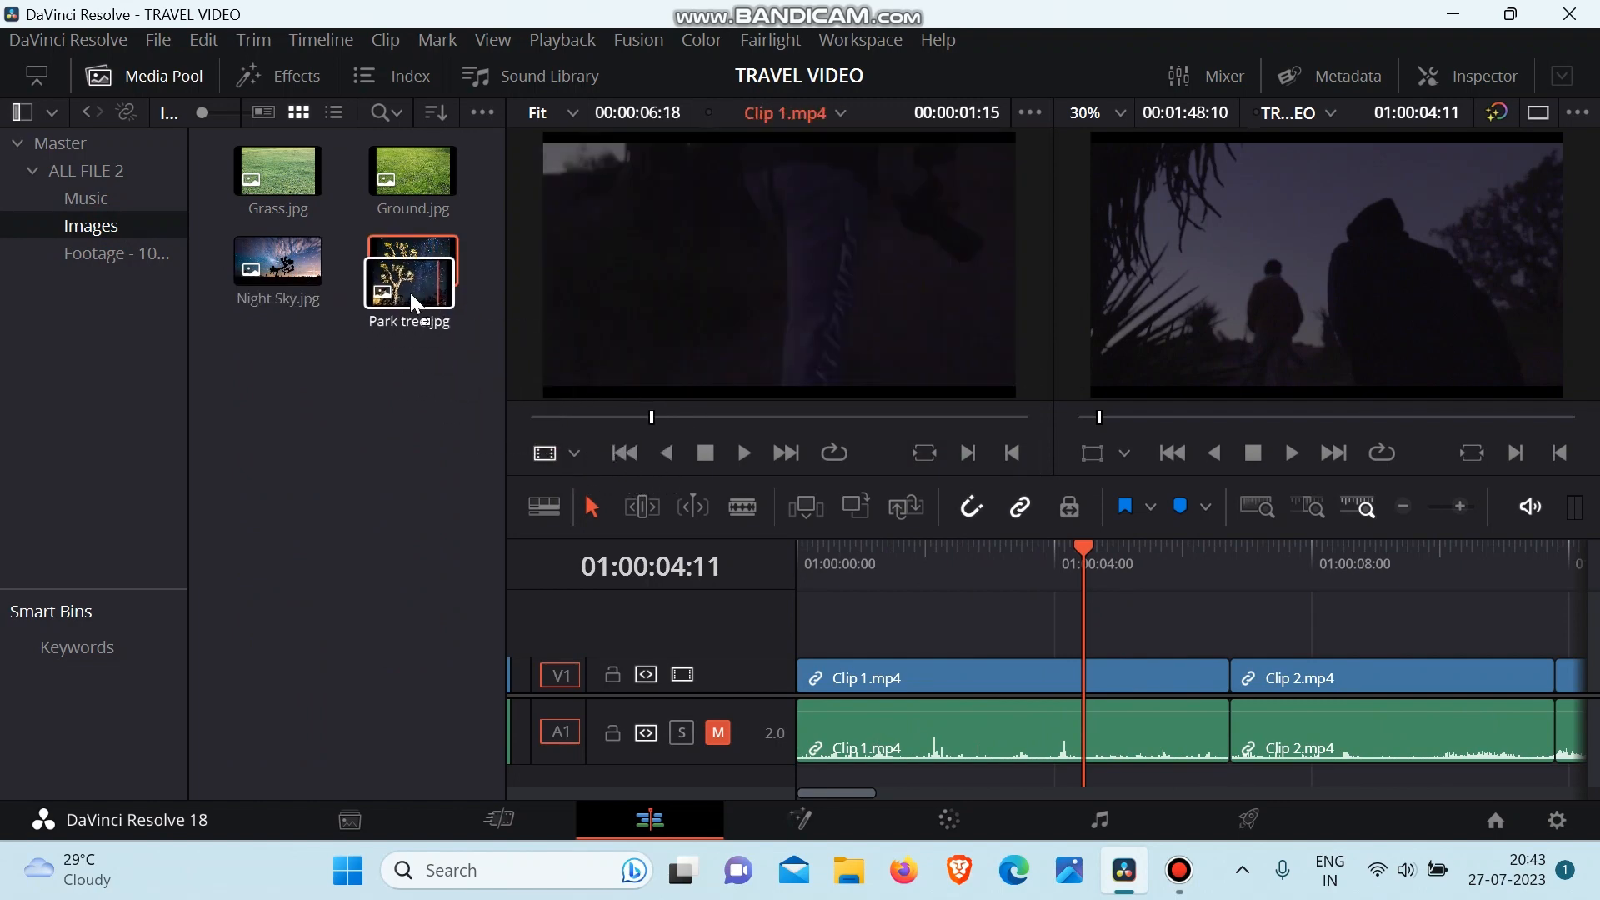
{"action": "double_click", "coordinate": [414, 280]}
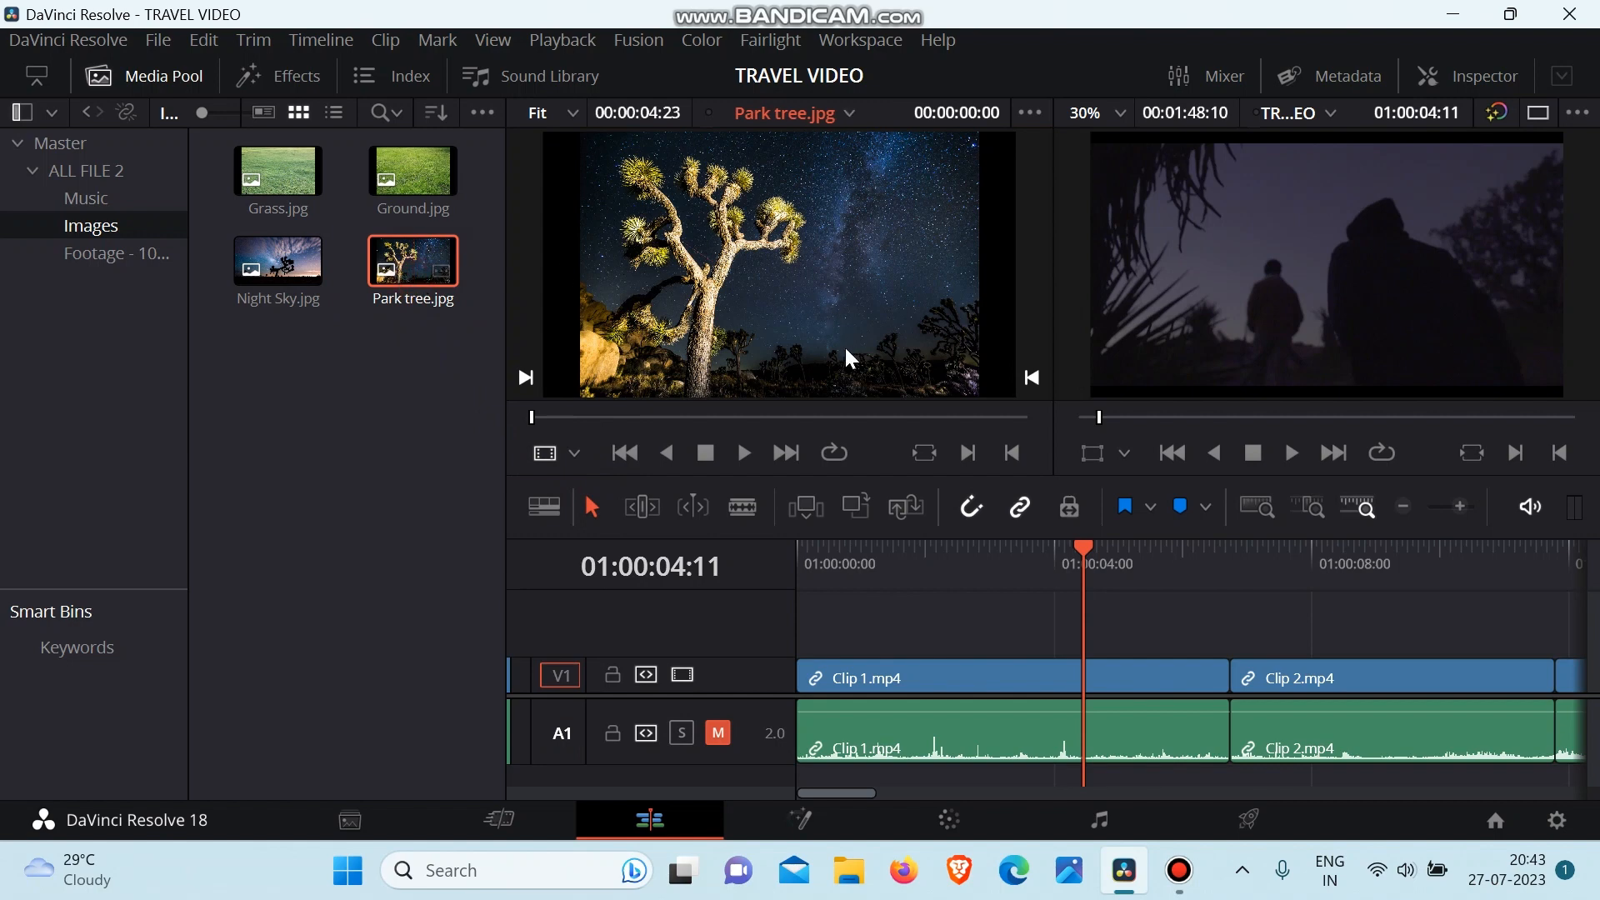
Step: Insert Park tree.jpg at the start of the timeline, ahead of Clip 1.mp4, and scrub over the join
{"action": "left_click_drag", "start_coordinate": [807, 557], "coordinate": [788, 555]}
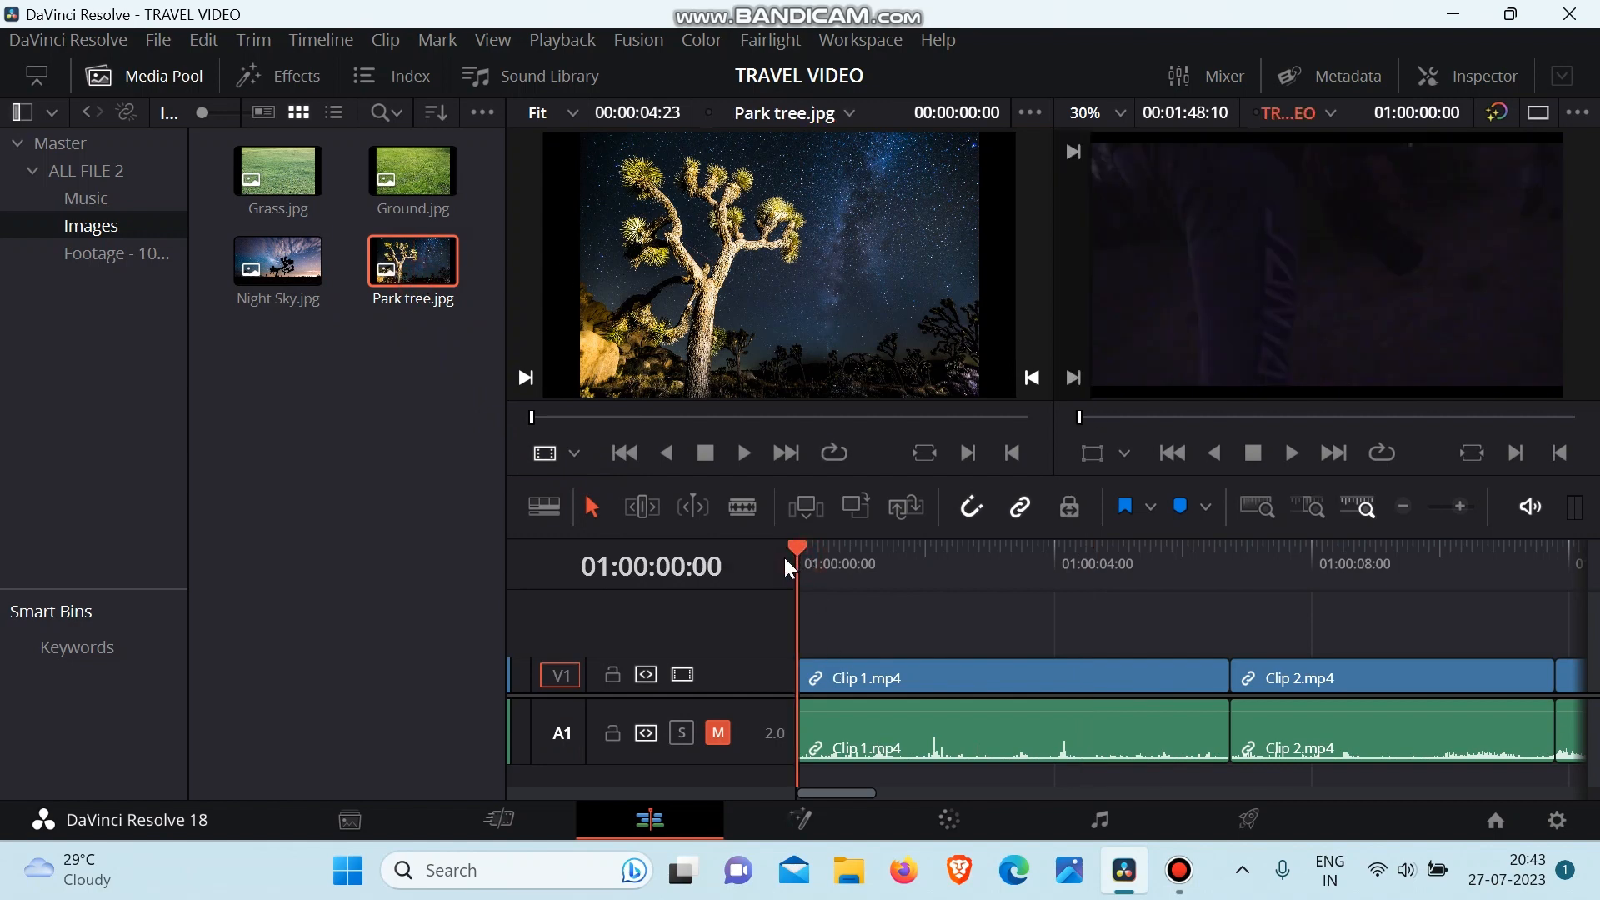
{"action": "left_click_drag", "start_coordinate": [719, 268], "coordinate": [613, 360]}
{"action": "left_click_drag", "start_coordinate": [798, 558], "coordinate": [752, 574]}
{"action": "left_click_drag", "start_coordinate": [735, 283], "coordinate": [1512, 148]}
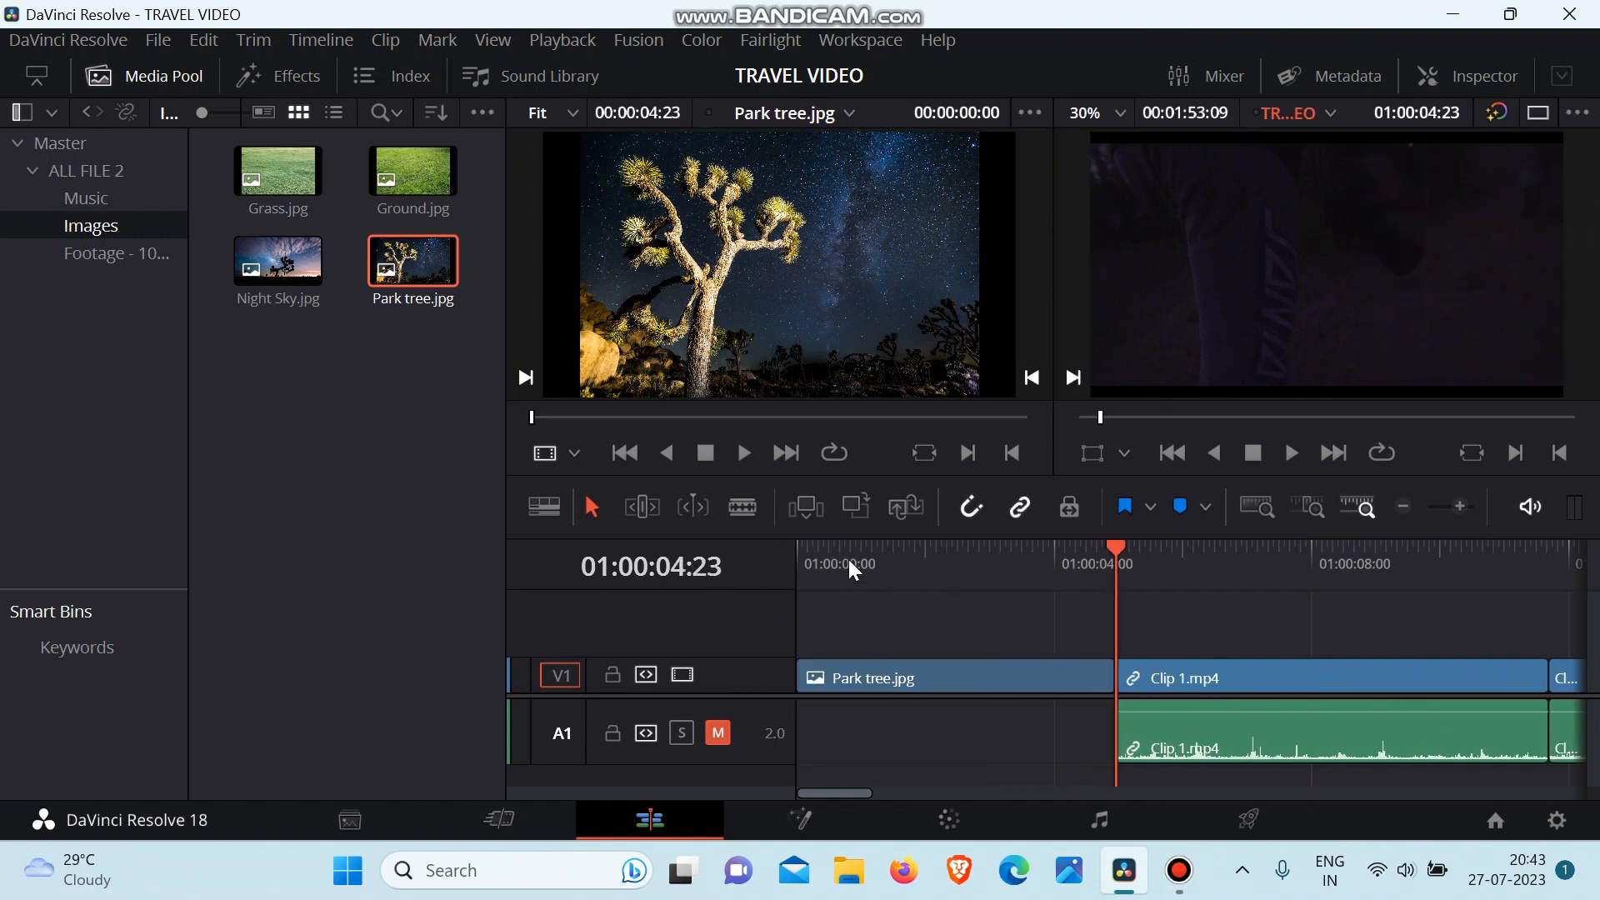
{"action": "left_click_drag", "start_coordinate": [854, 569], "coordinate": [1001, 604]}
{"action": "left_click", "coordinate": [1142, 622]}
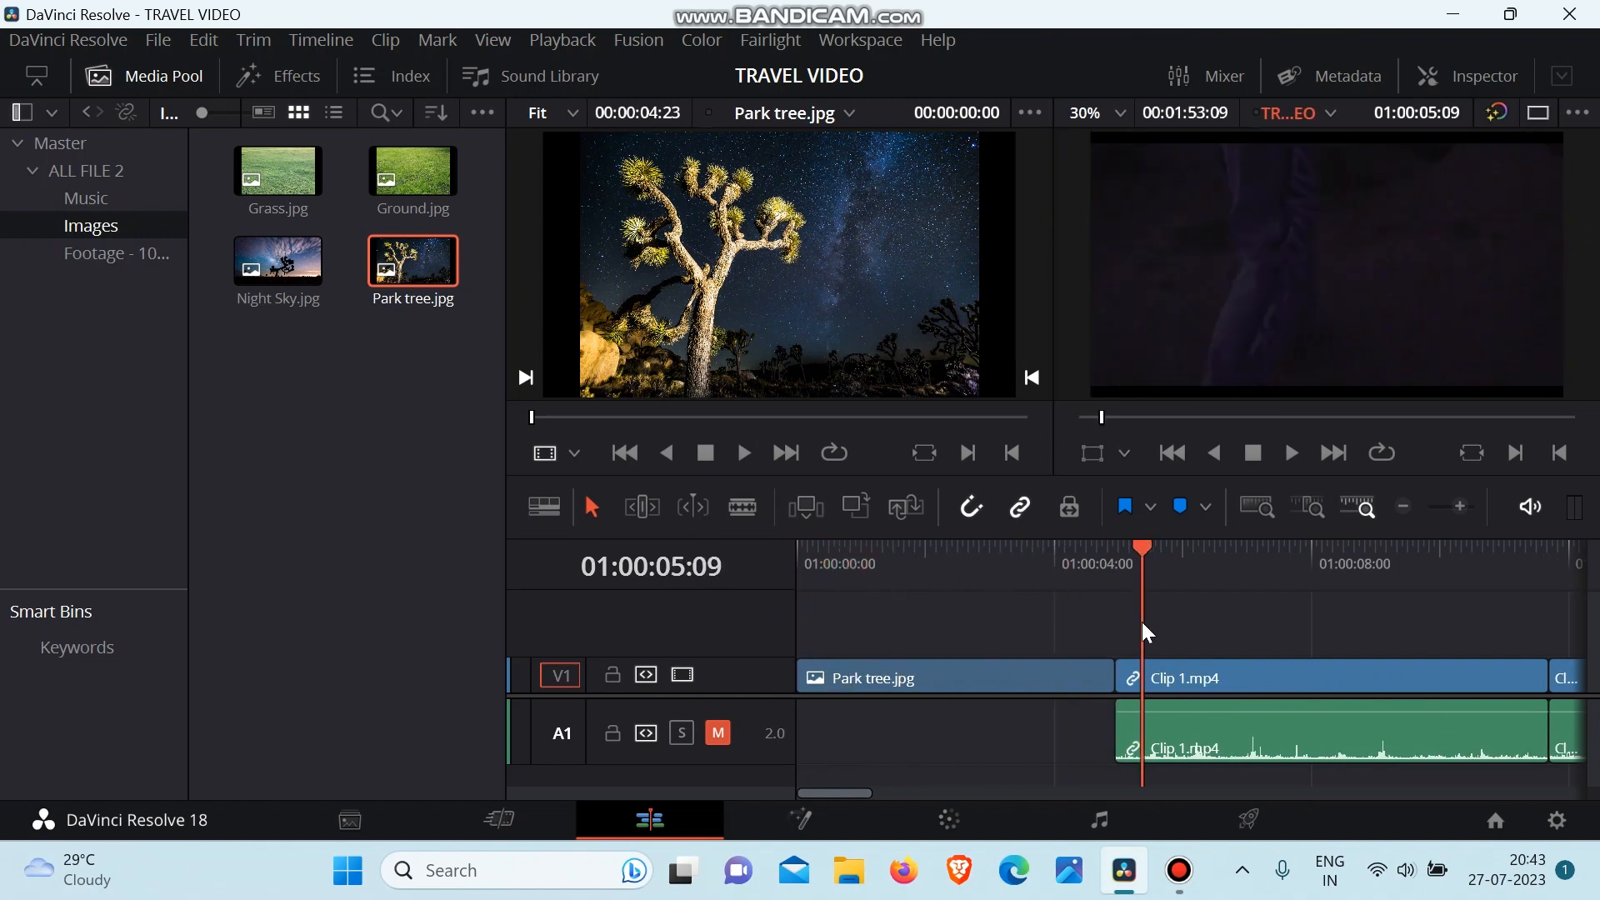
Step: Add Night Sky.jpg at the end of the timeline, directly after Clip 14.mp4, and scrub over it
{"action": "scroll", "coordinate": [1377, 673], "scroll_direction": "right", "scroll_amount": 15}
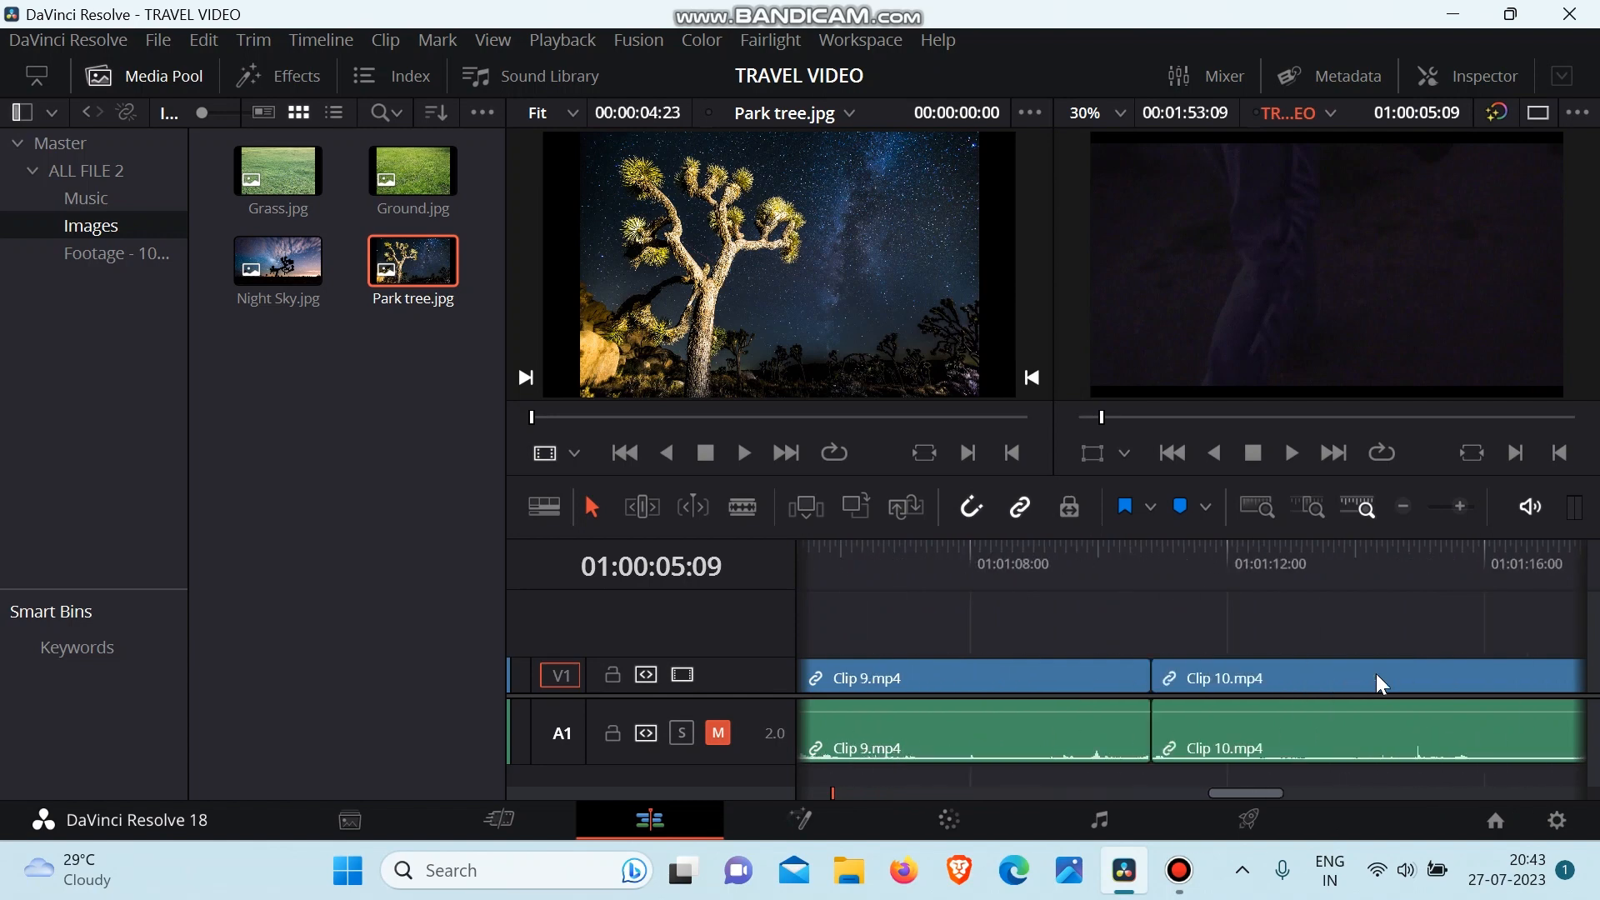
{"action": "scroll", "coordinate": [1377, 674], "scroll_direction": "right", "scroll_amount": 10}
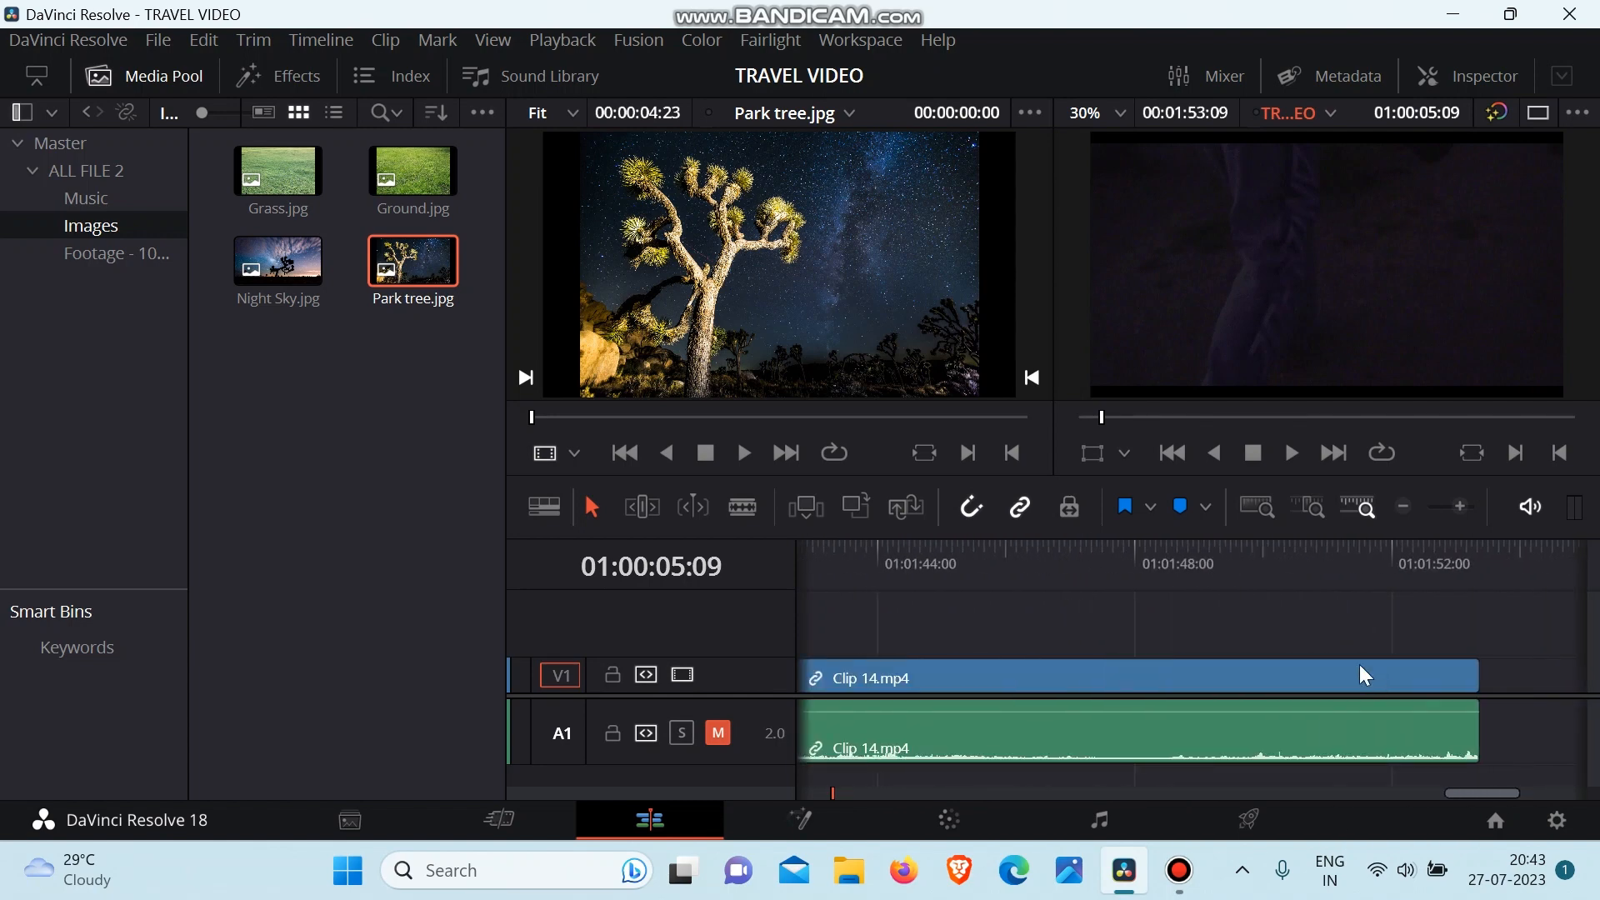
{"action": "mouse_move", "coordinate": [1475, 562]}
{"action": "left_mouse_down"}
{"action": "mouse_move", "coordinate": [1456, 556]}
{"action": "mouse_move", "coordinate": [1482, 558]}
{"action": "left_mouse_up"}
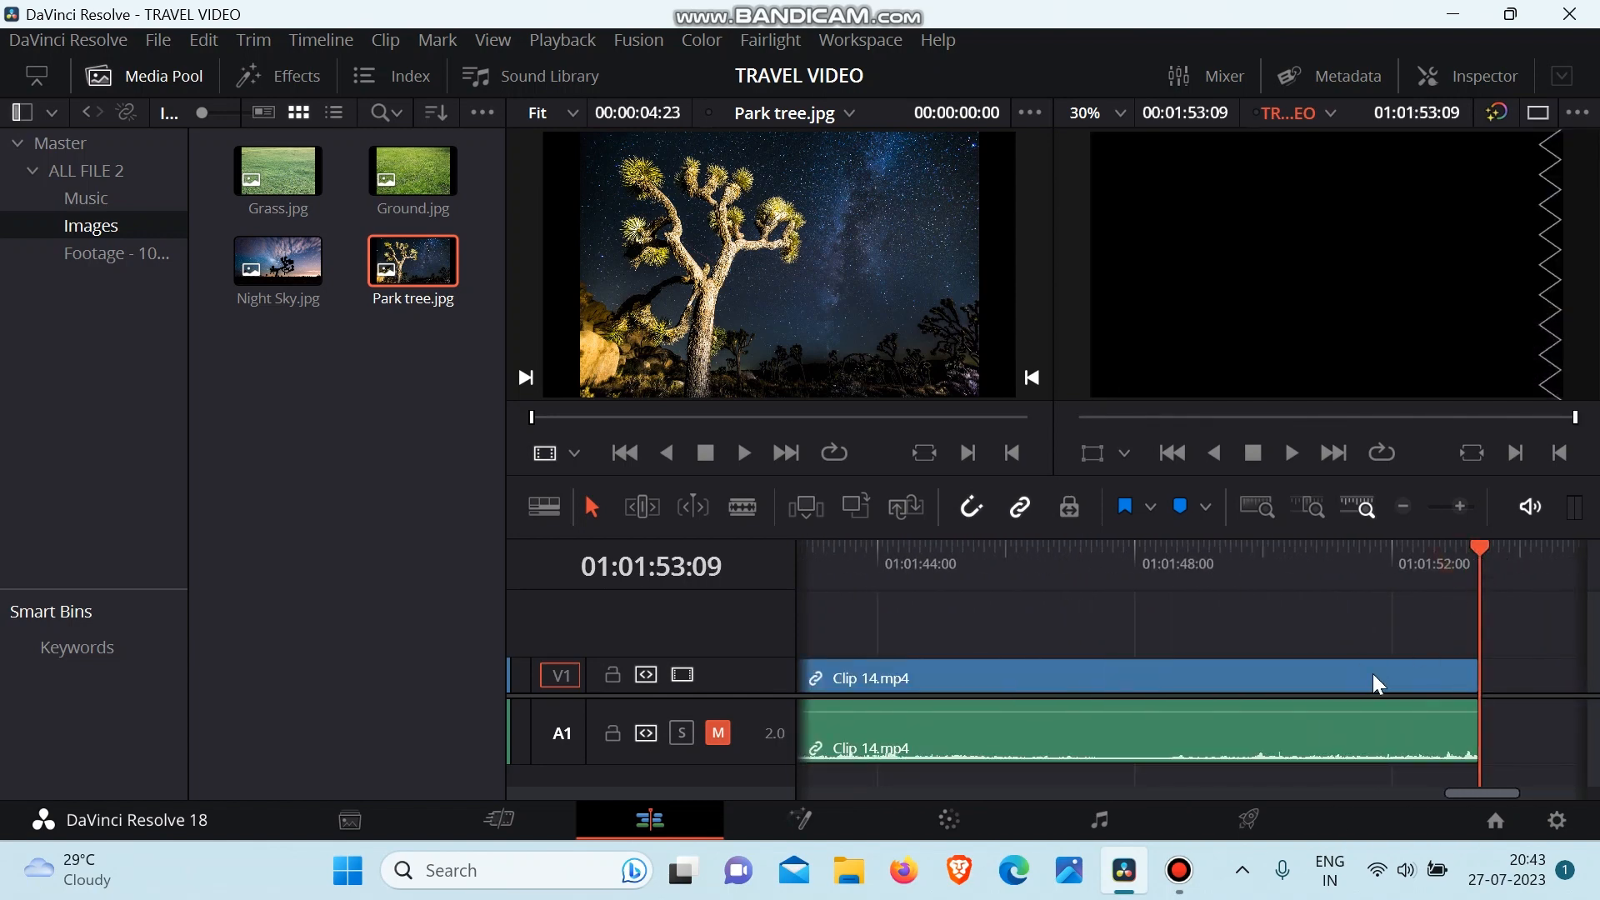
{"action": "scroll", "coordinate": [1372, 672], "scroll_direction": "right", "scroll_amount": 2}
{"action": "left_click", "coordinate": [278, 261]}
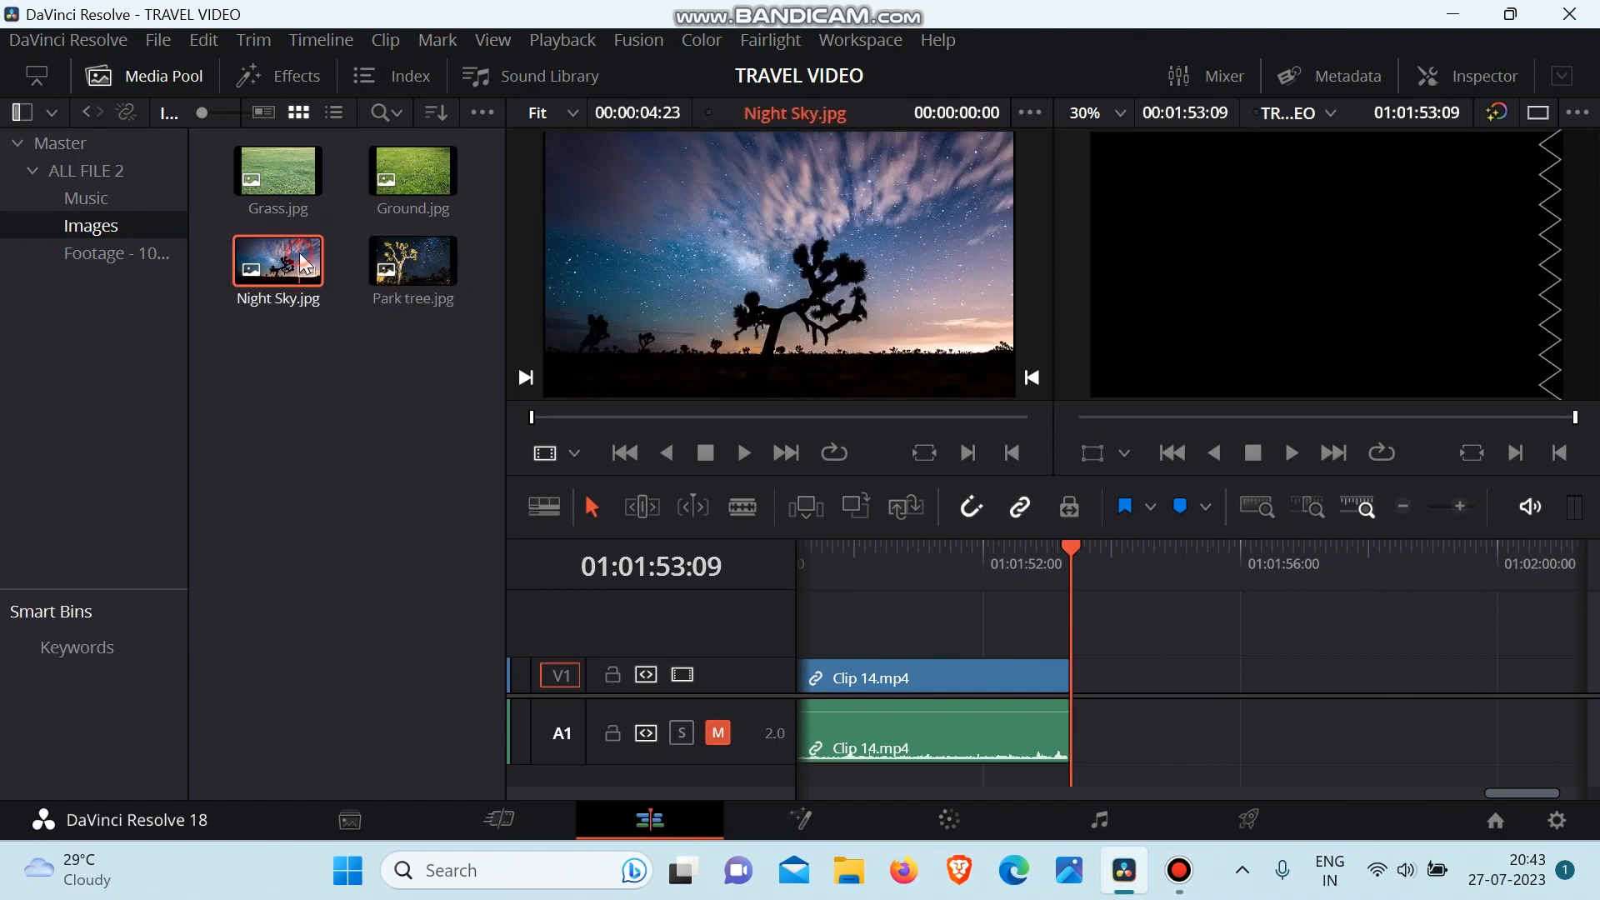
{"action": "left_click_drag", "start_coordinate": [804, 237], "coordinate": [1513, 153]}
{"action": "left_click_drag", "start_coordinate": [1097, 548], "coordinate": [1347, 594]}
Step: Return to the timeline start and place Workout.mp3 from the Music bin there on a new audio track A2
{"action": "scroll", "coordinate": [1128, 651], "scroll_direction": "left", "scroll_amount": 15}
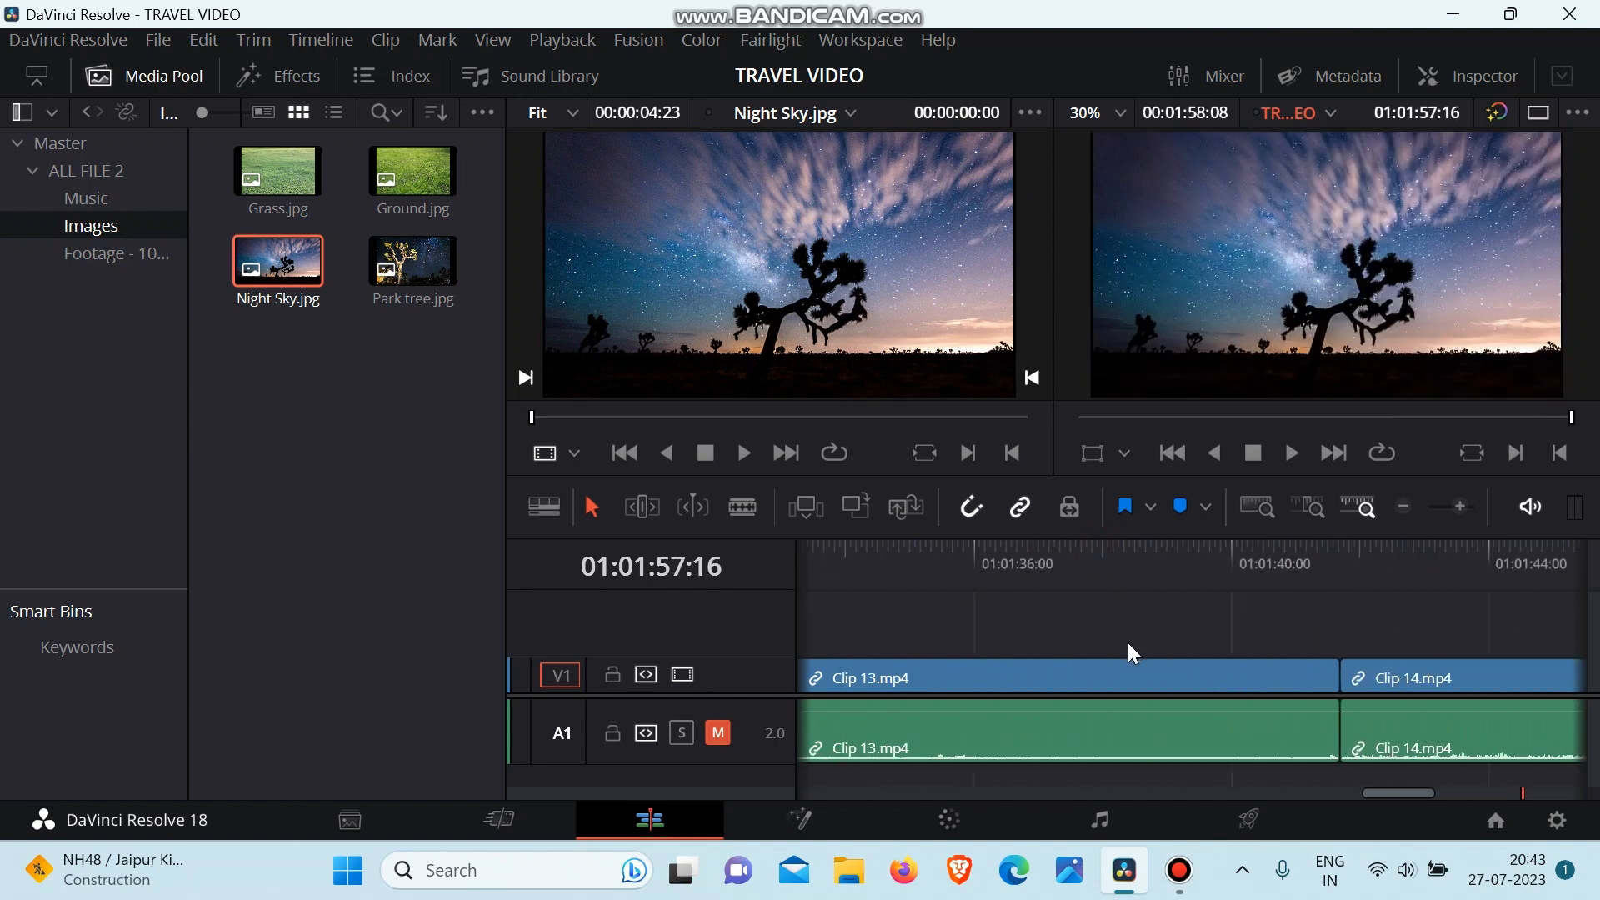
{"action": "scroll", "coordinate": [1128, 642], "scroll_direction": "left", "scroll_amount": 15}
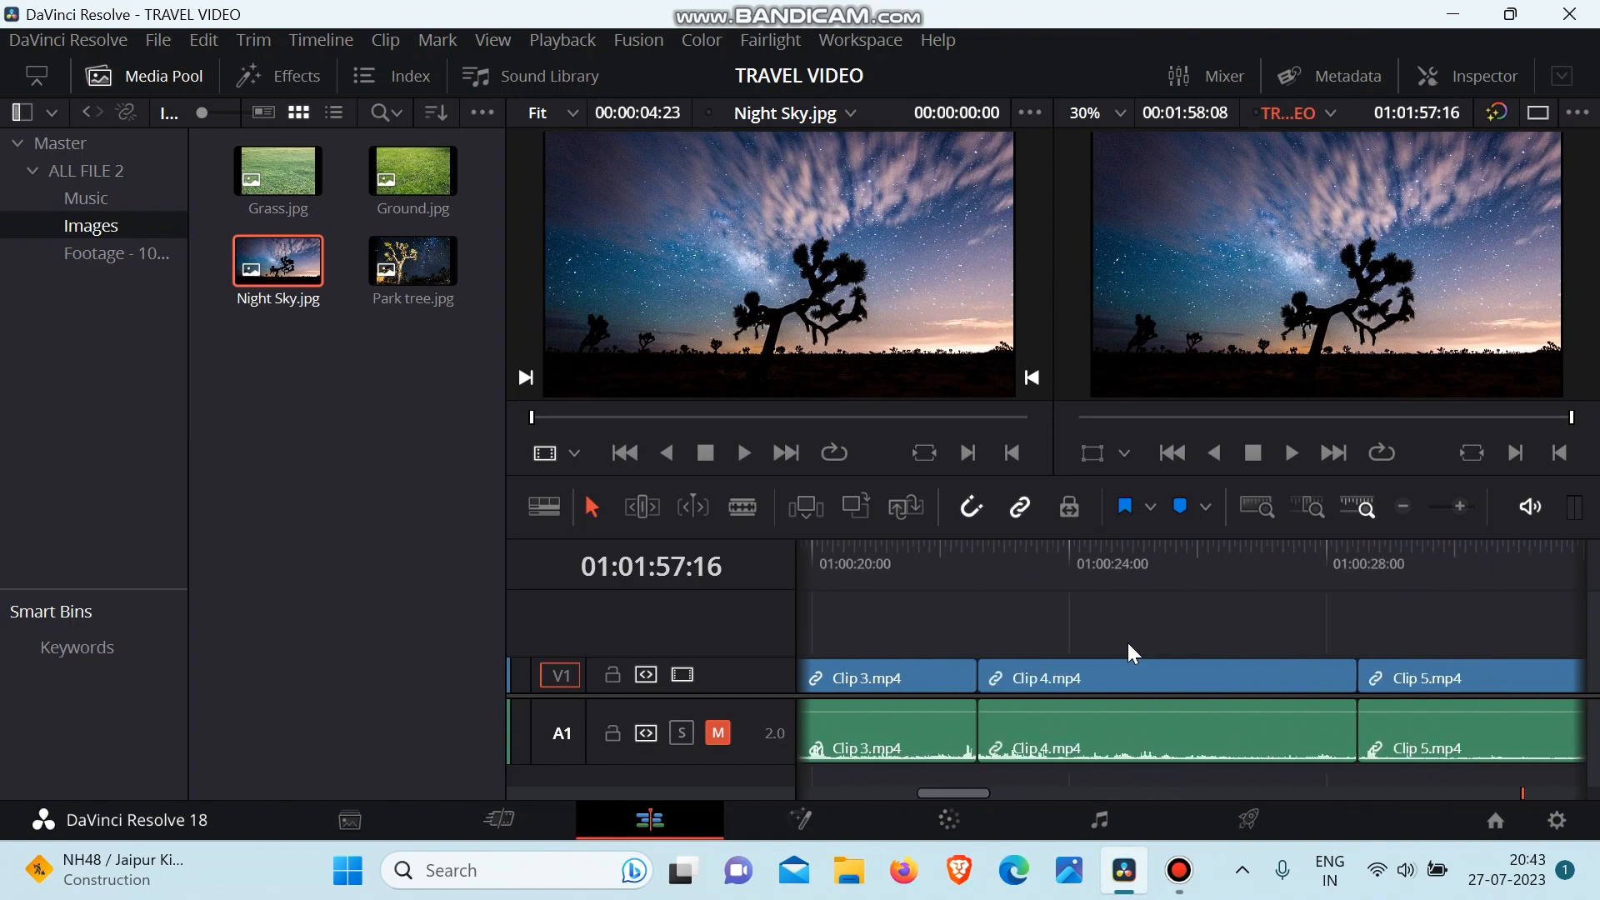
{"action": "left_click_drag", "start_coordinate": [894, 565], "coordinate": [945, 597]}
{"action": "key", "text": "Home"}
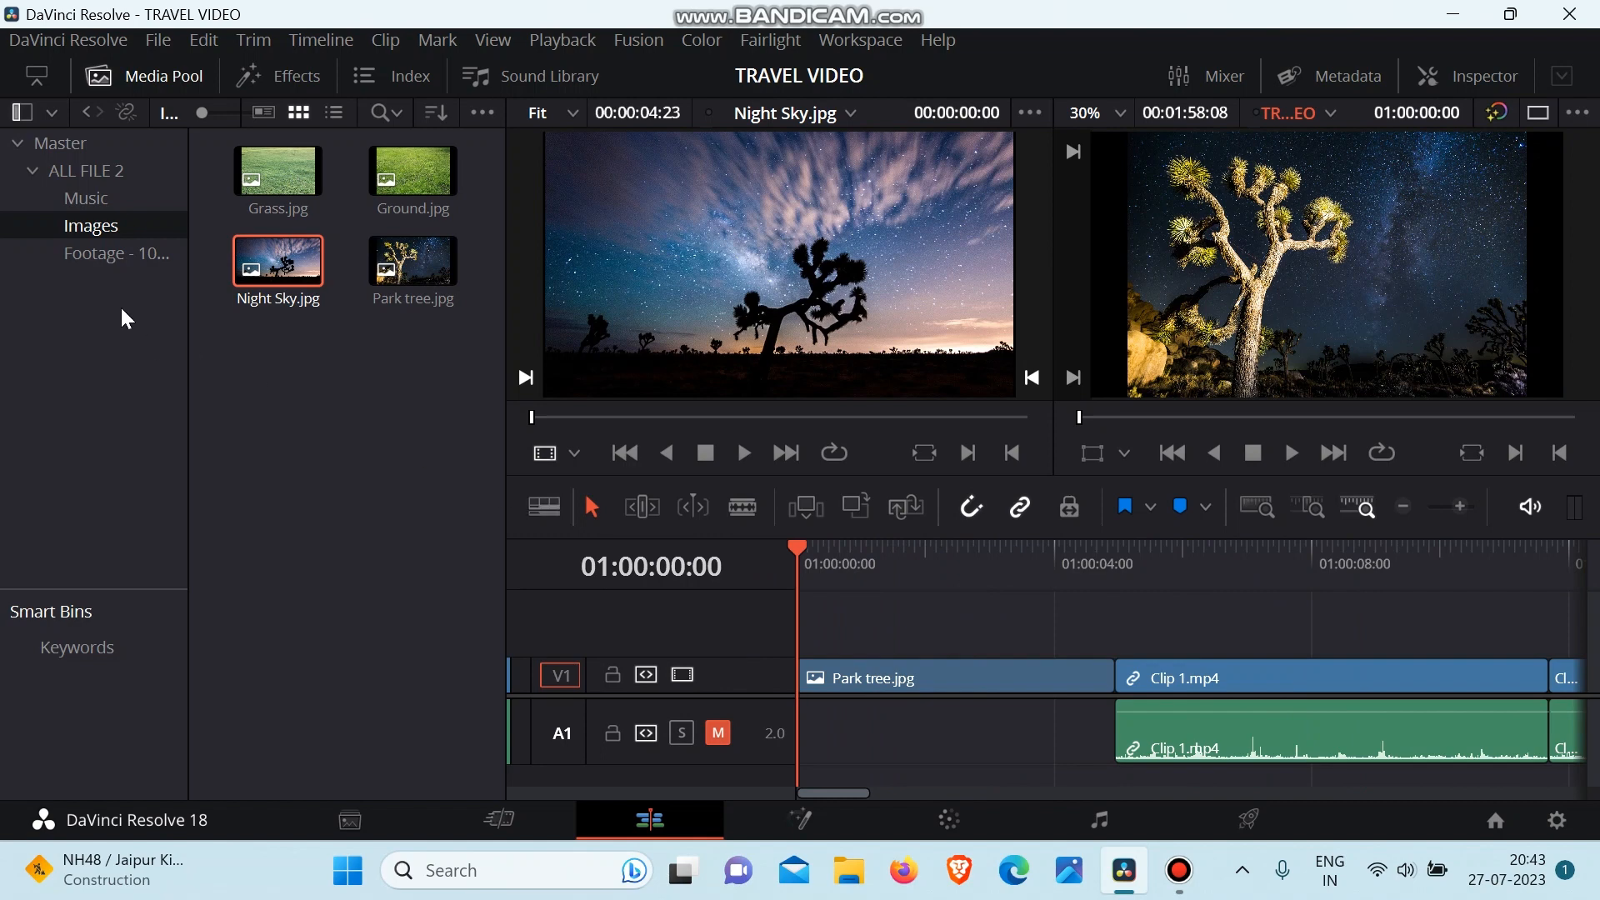
{"action": "left_click", "coordinate": [107, 198]}
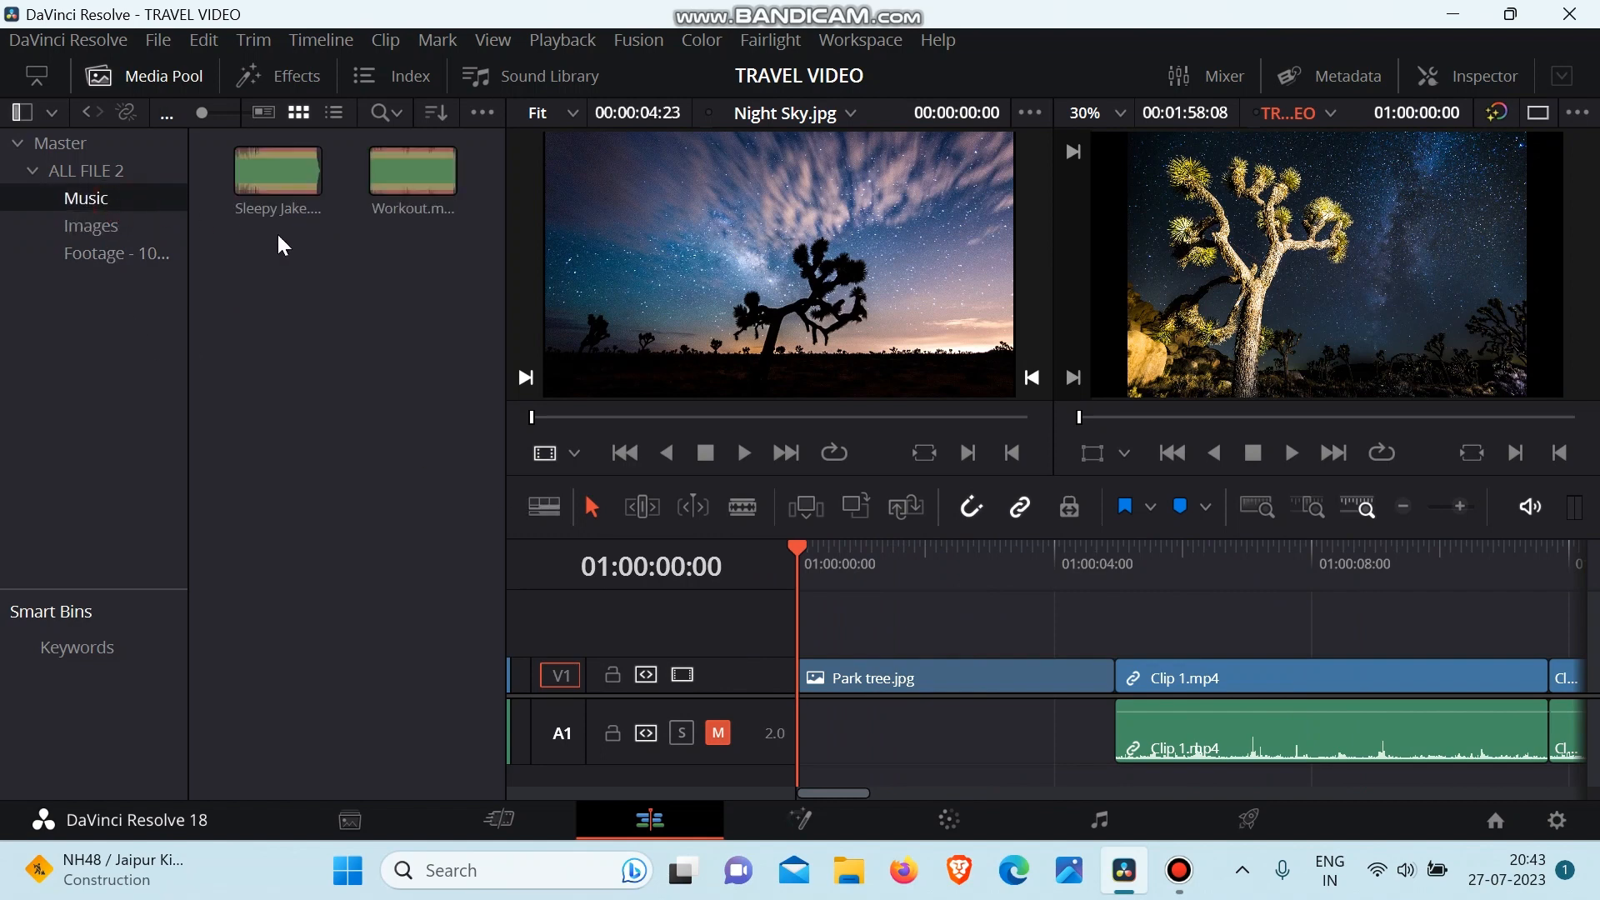
{"action": "left_click", "coordinate": [414, 191]}
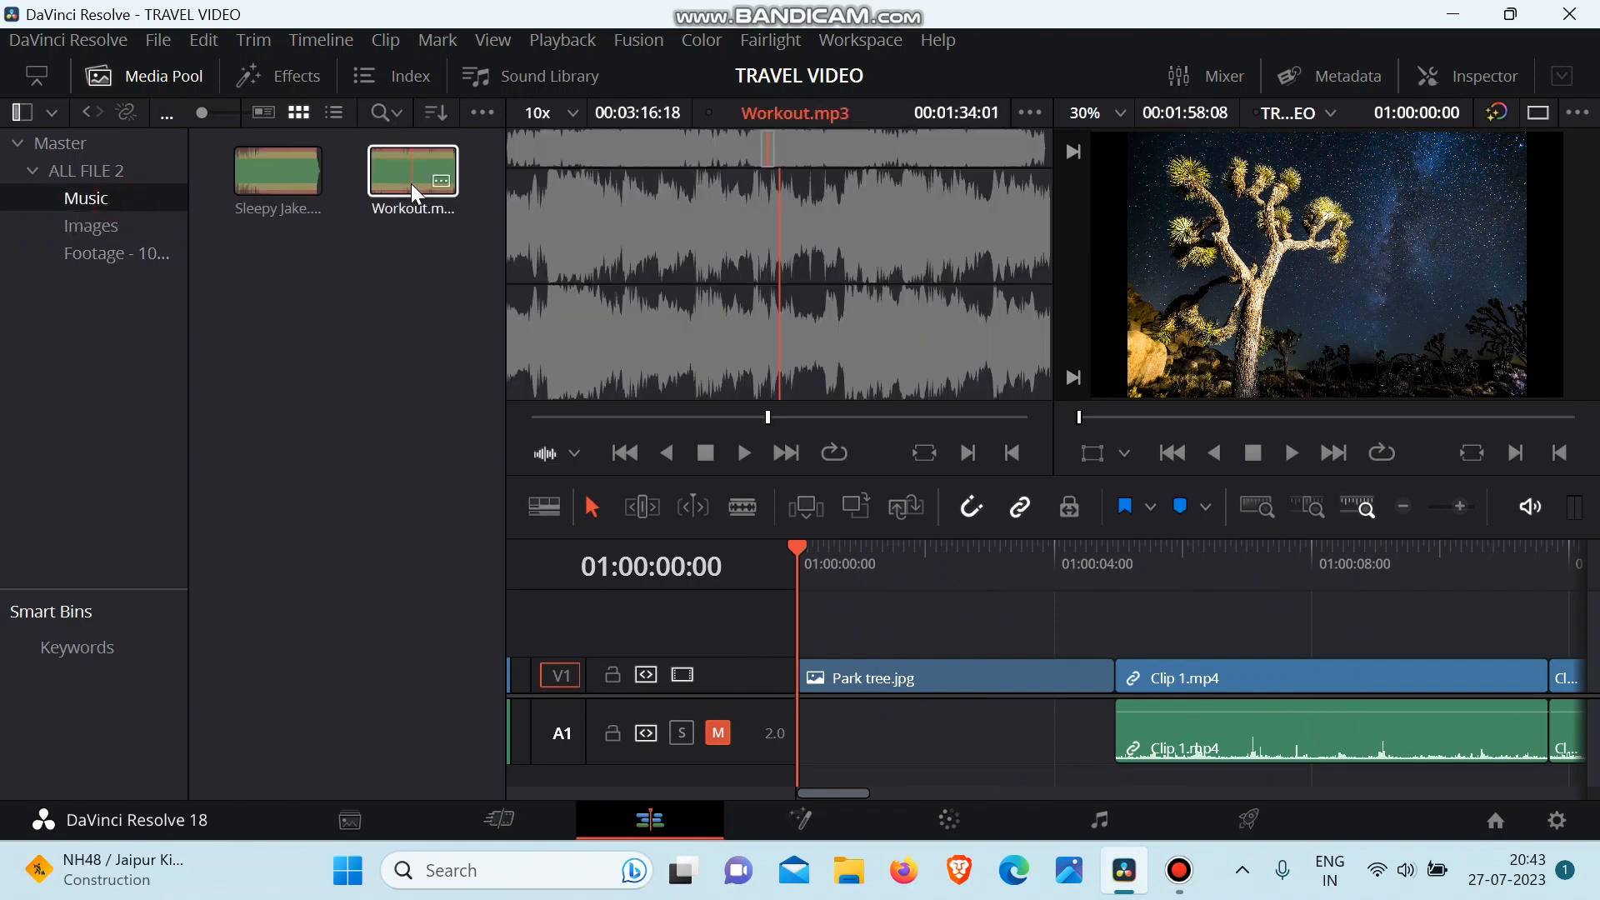
{"action": "left_click_drag", "start_coordinate": [412, 183], "coordinate": [808, 768]}
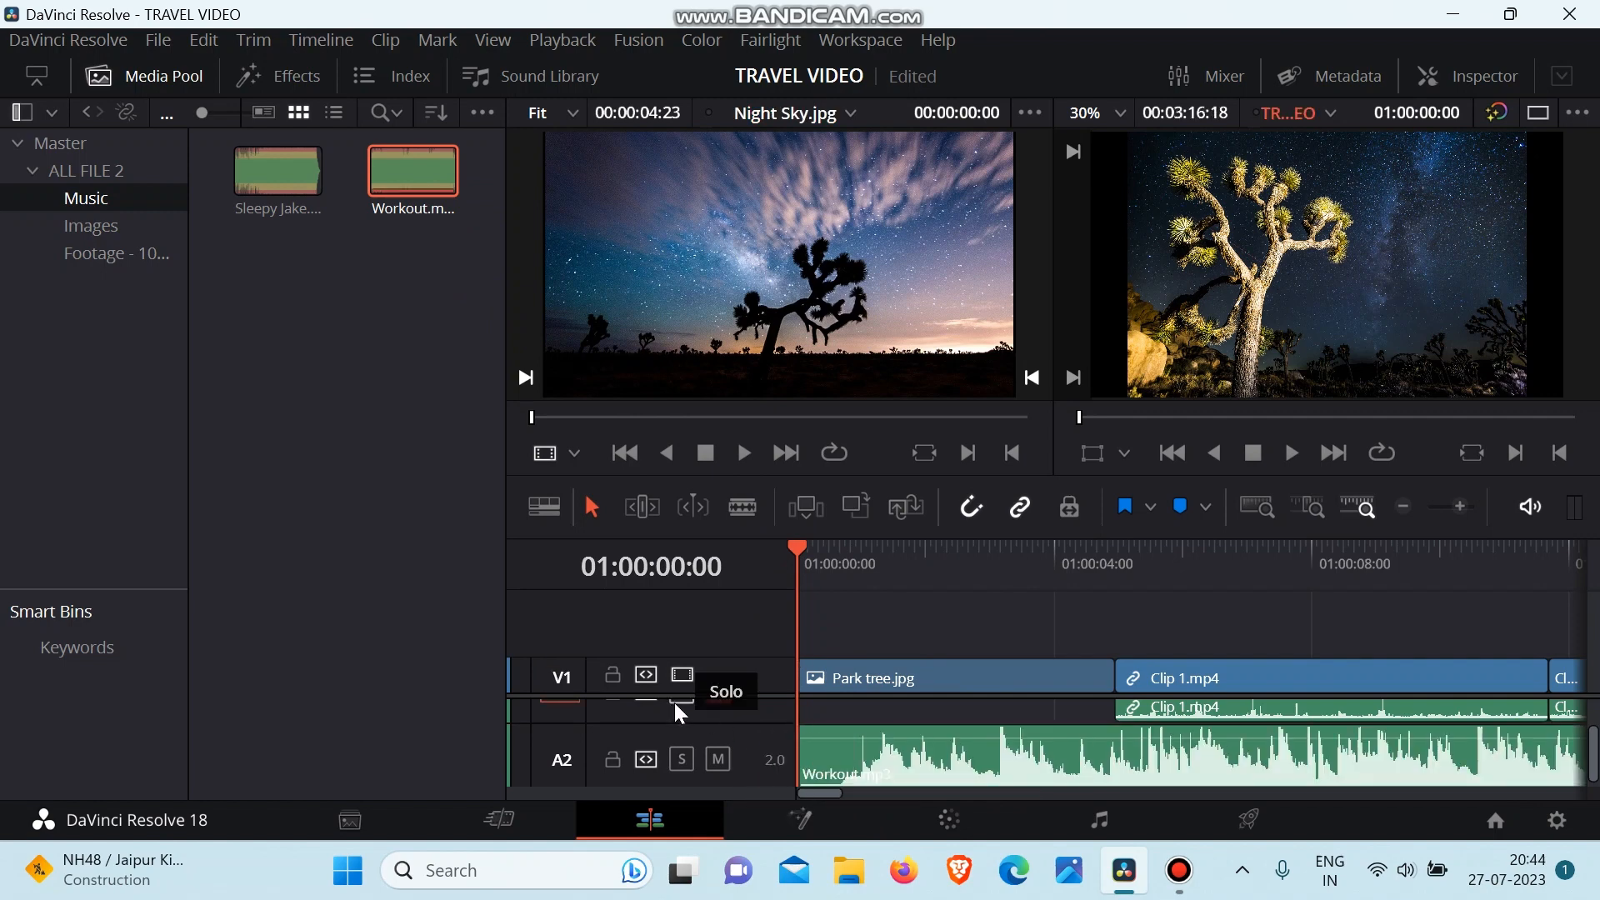
Step: Reduce the height of audio track A1 and raise the video/audio divider so V1, A1 and A2 all fit in view
{"action": "scroll", "coordinate": [674, 702], "scroll_direction": "up", "scroll_amount": 1}
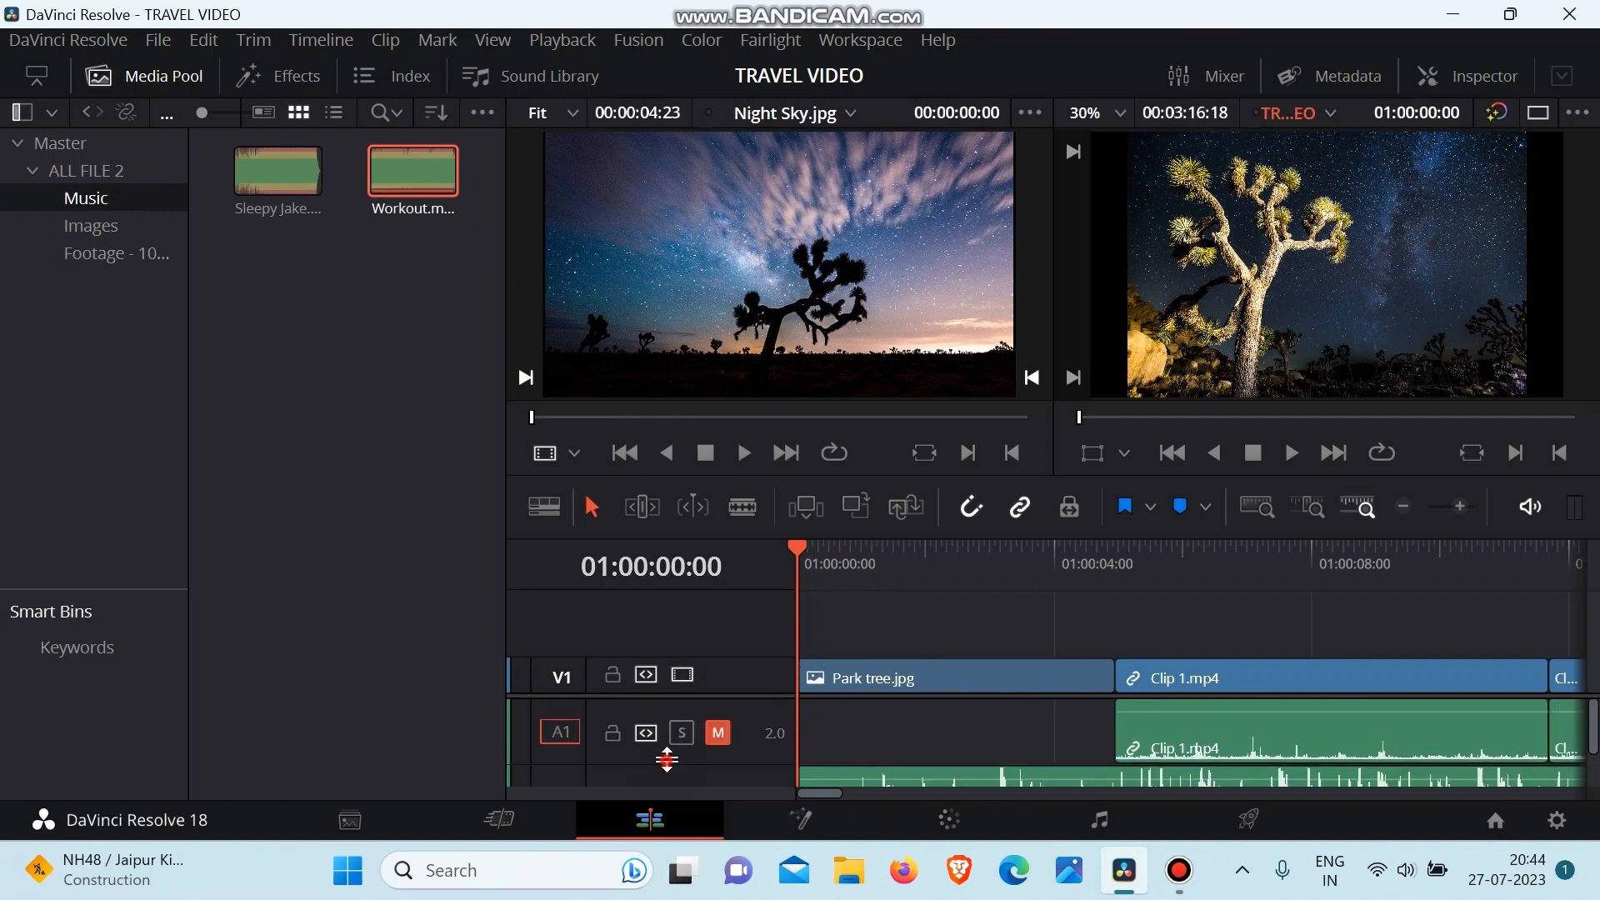
{"action": "left_click_drag", "start_coordinate": [664, 754], "coordinate": [667, 703]}
{"action": "scroll", "coordinate": [673, 767], "scroll_direction": "down", "scroll_amount": 1}
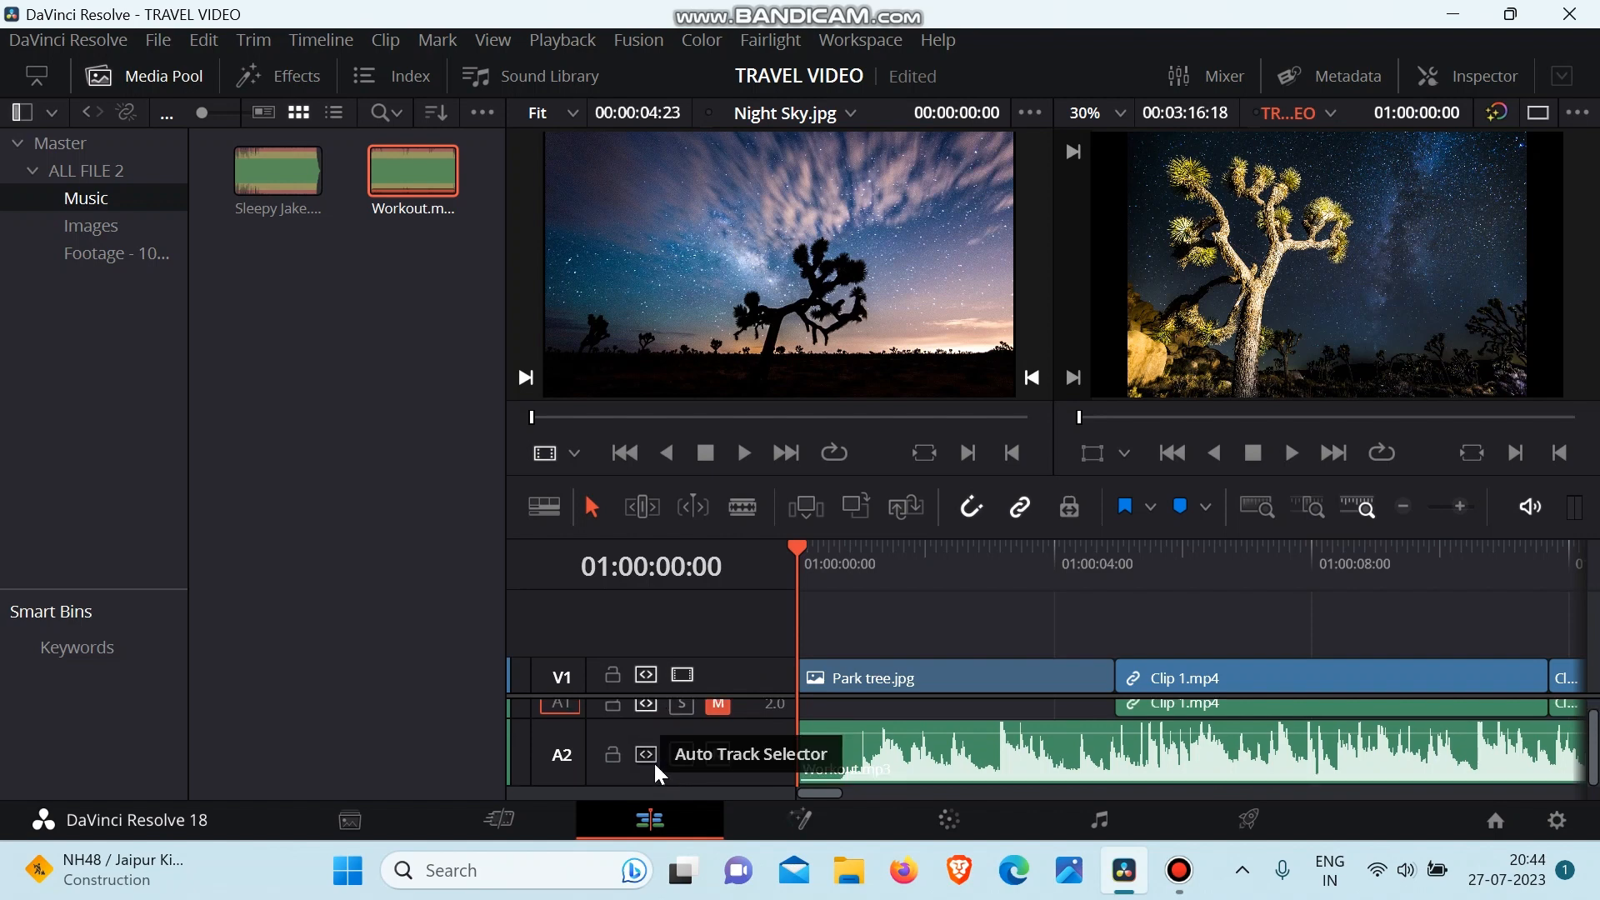
{"action": "left_click_drag", "start_coordinate": [645, 689], "coordinate": [658, 635]}
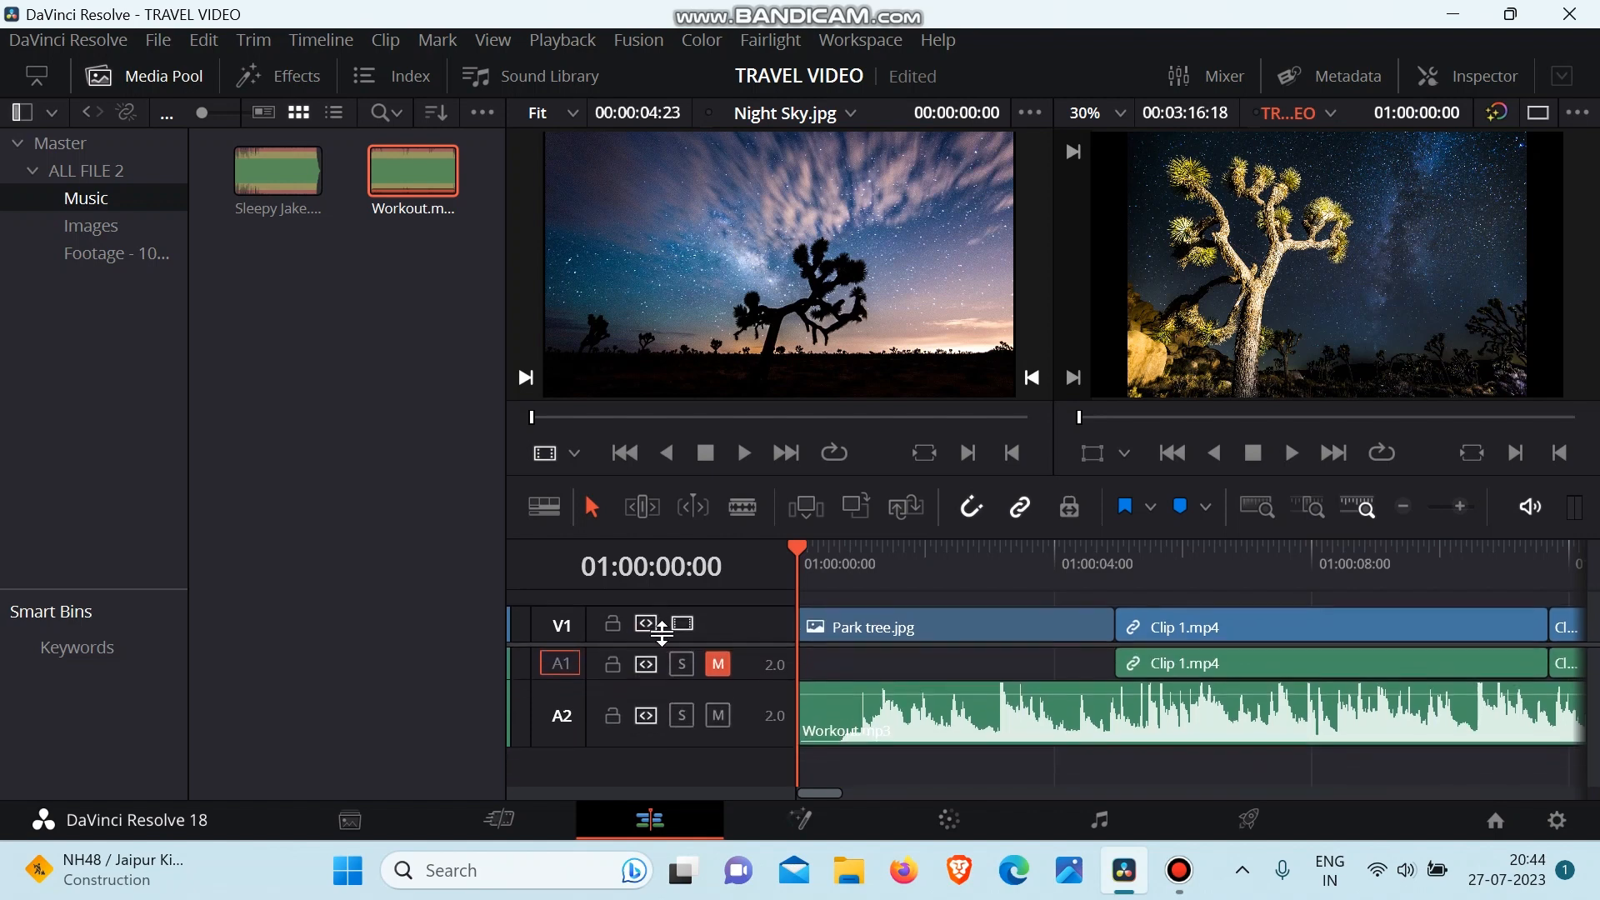
Step: Lower the volume of Workout.mp3 on track A2 and play the first seconds to check the level
{"action": "scroll", "coordinate": [1148, 736], "scroll_direction": "right", "scroll_amount": 8}
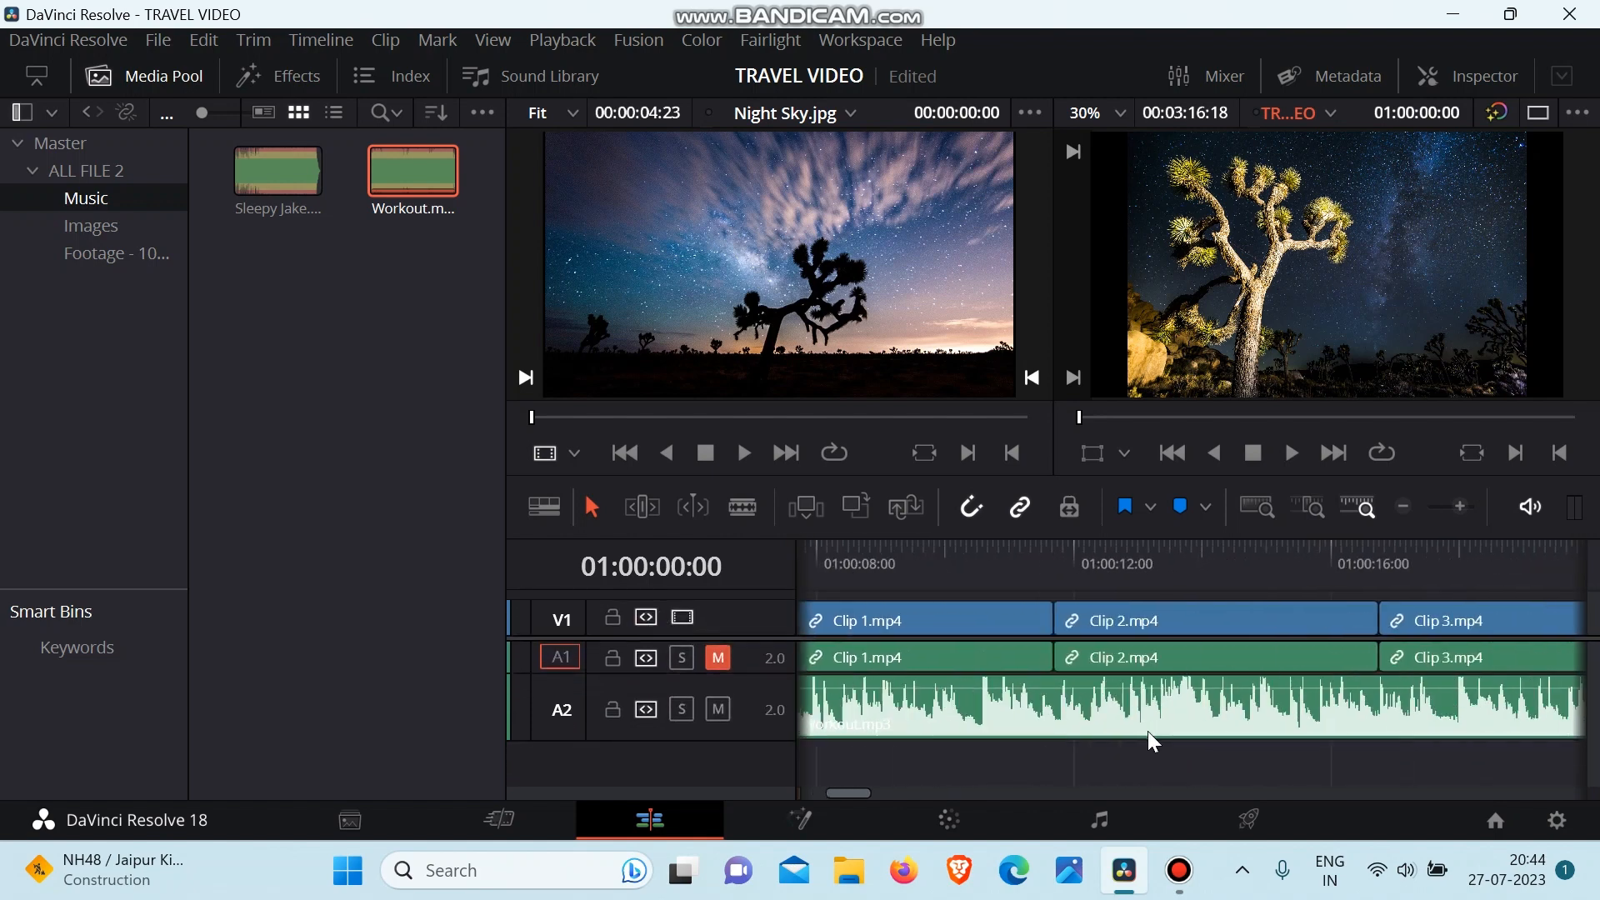
{"action": "scroll", "coordinate": [1148, 732], "scroll_direction": "left", "scroll_amount": 8}
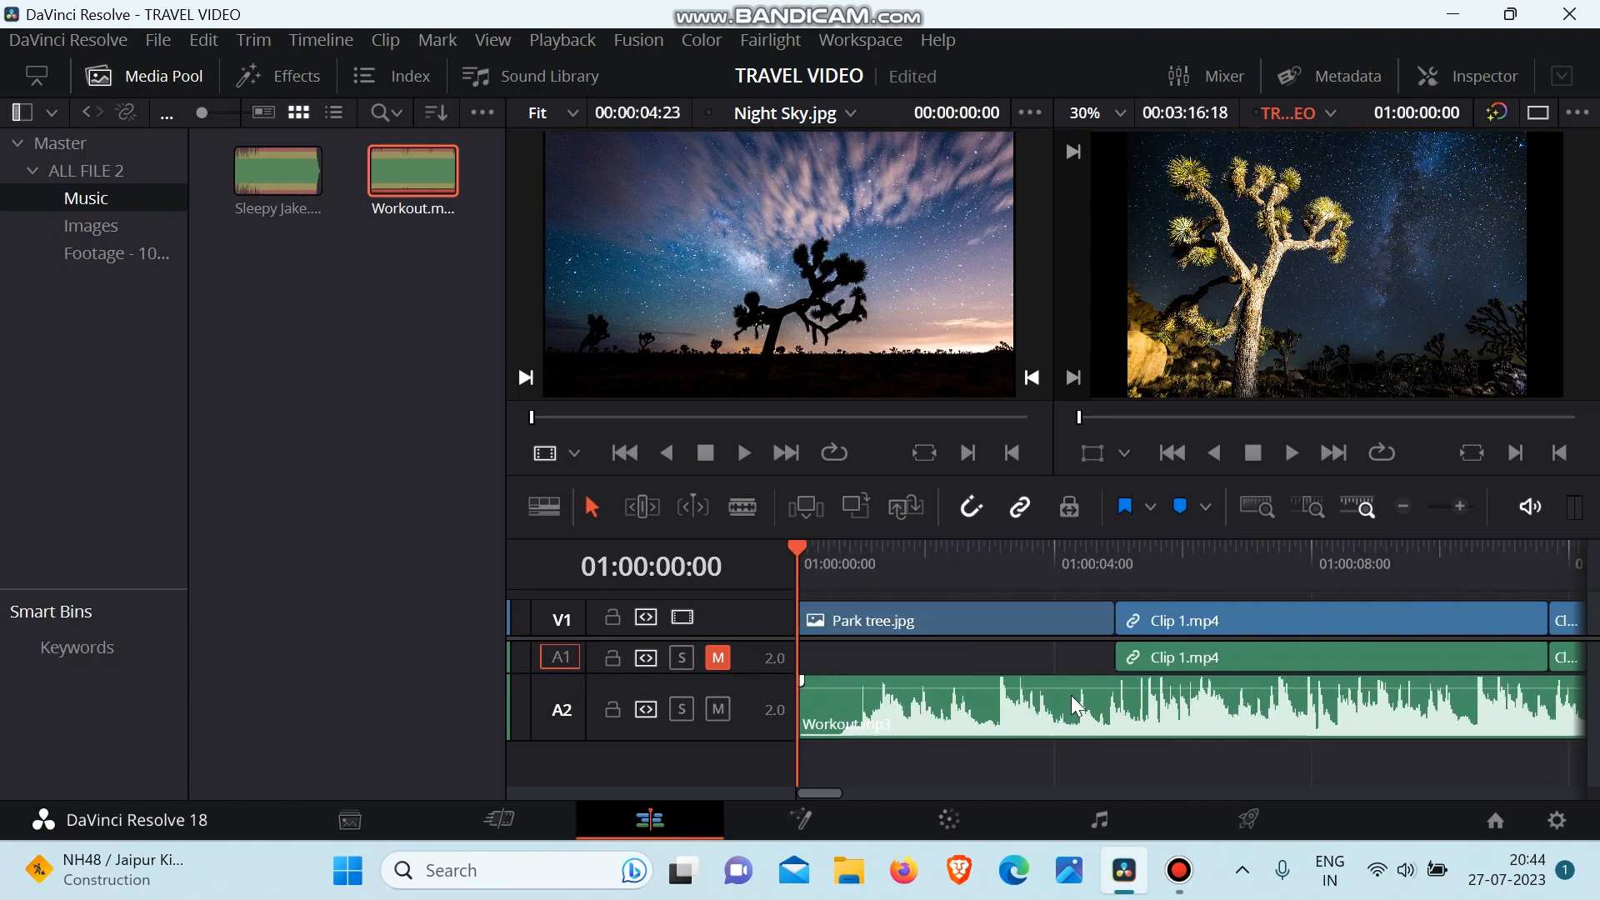
{"action": "left_click_drag", "start_coordinate": [1024, 688], "coordinate": [1060, 693]}
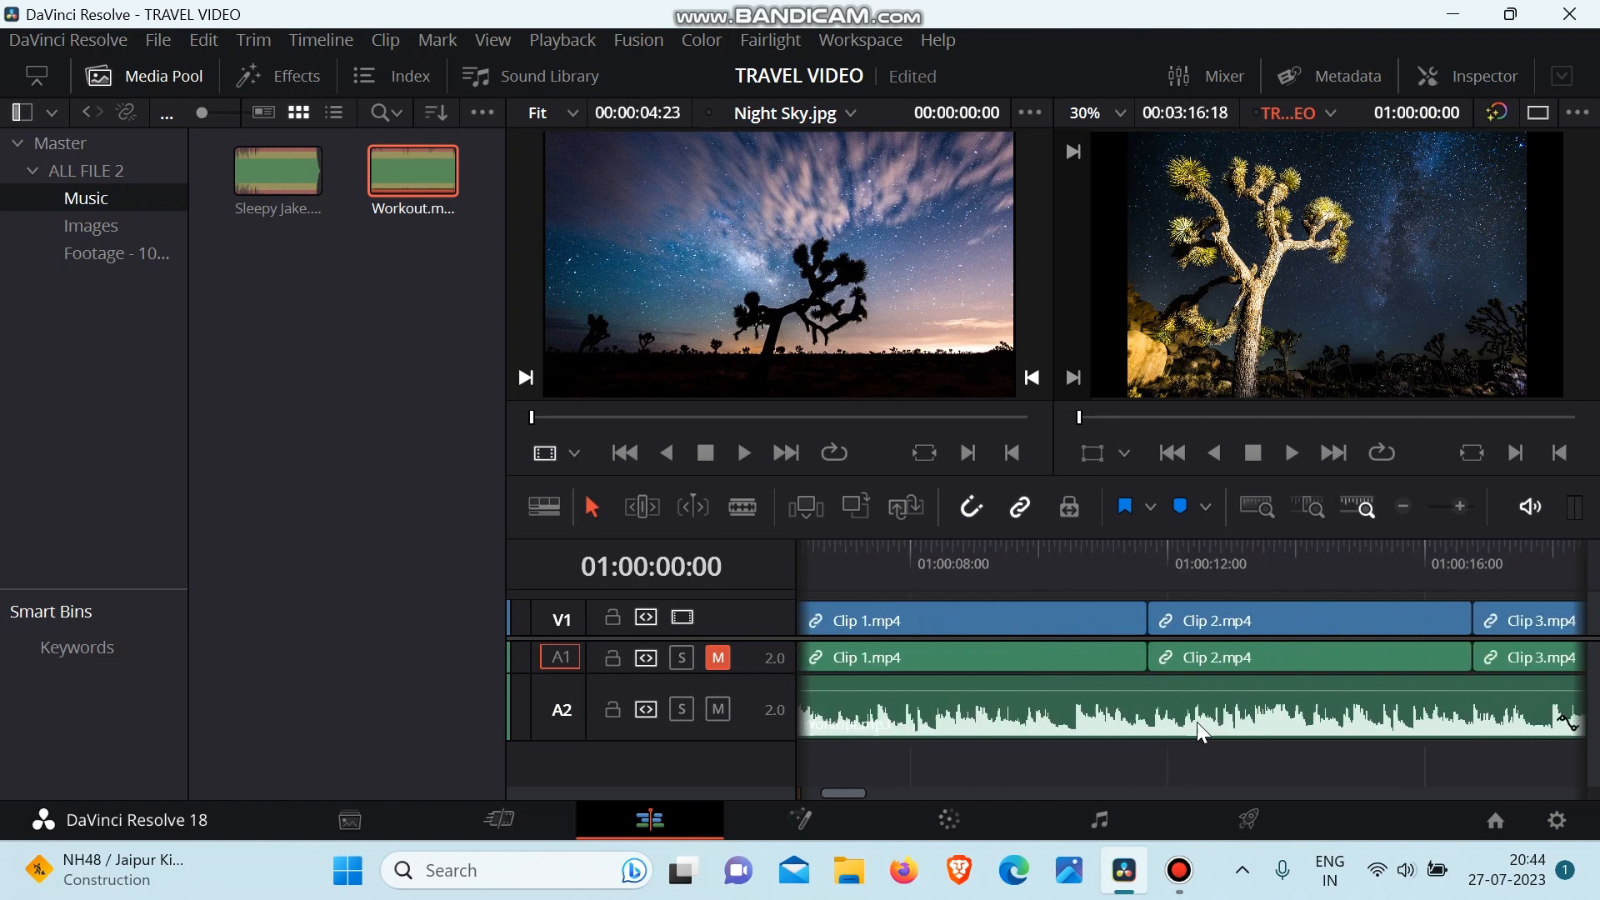
{"action": "scroll", "coordinate": [1197, 722], "scroll_direction": "left", "scroll_amount": 3}
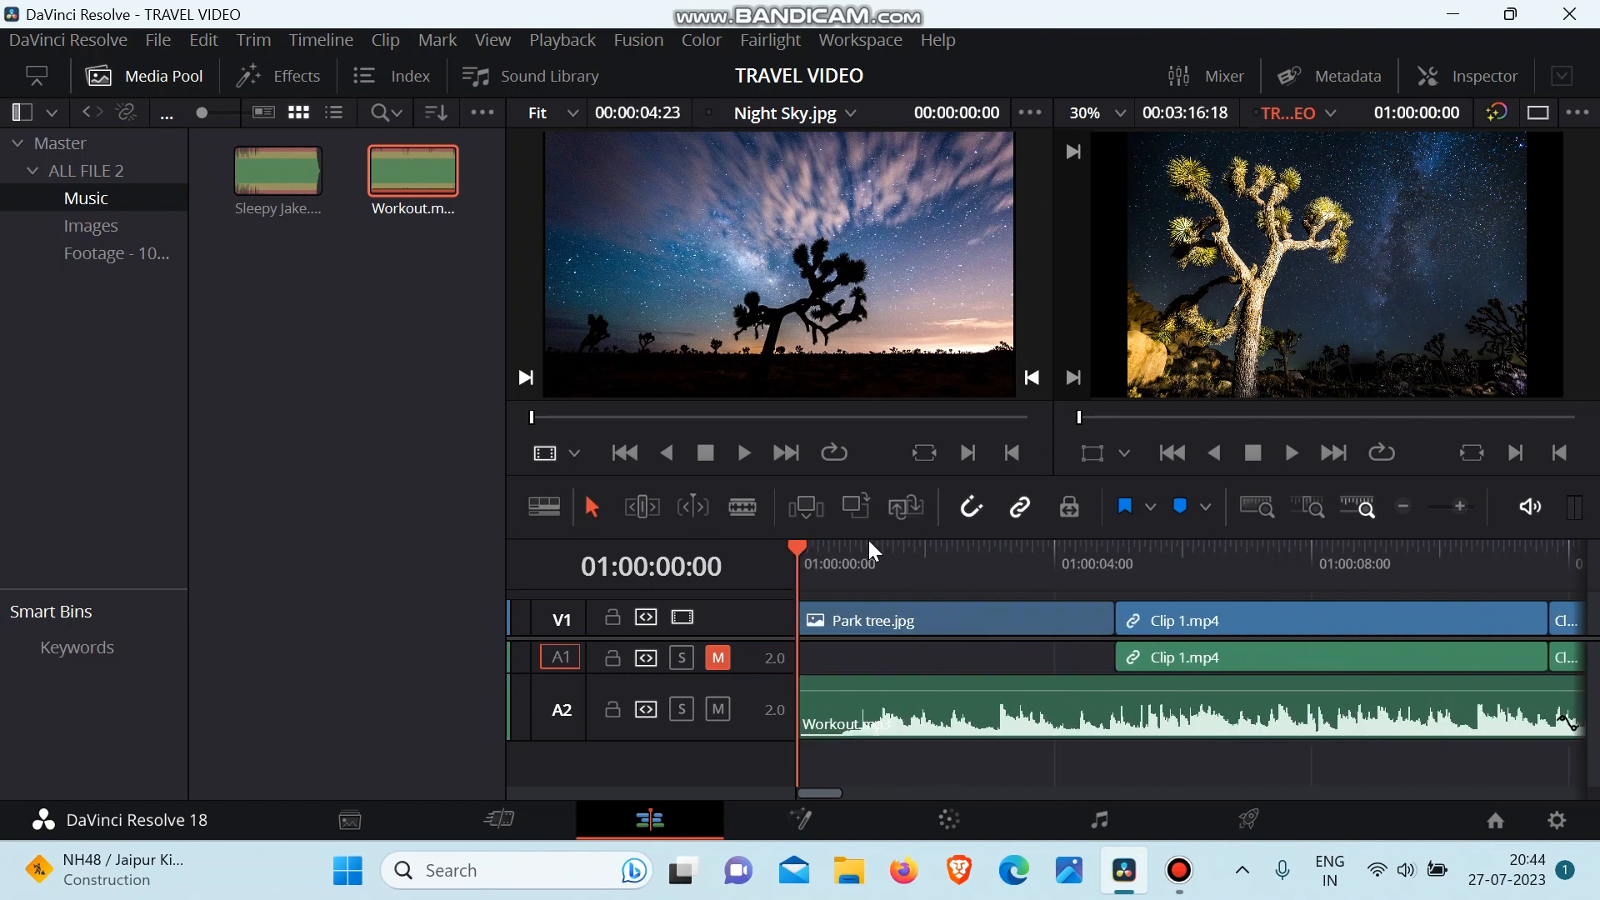
{"action": "key", "text": "space"}
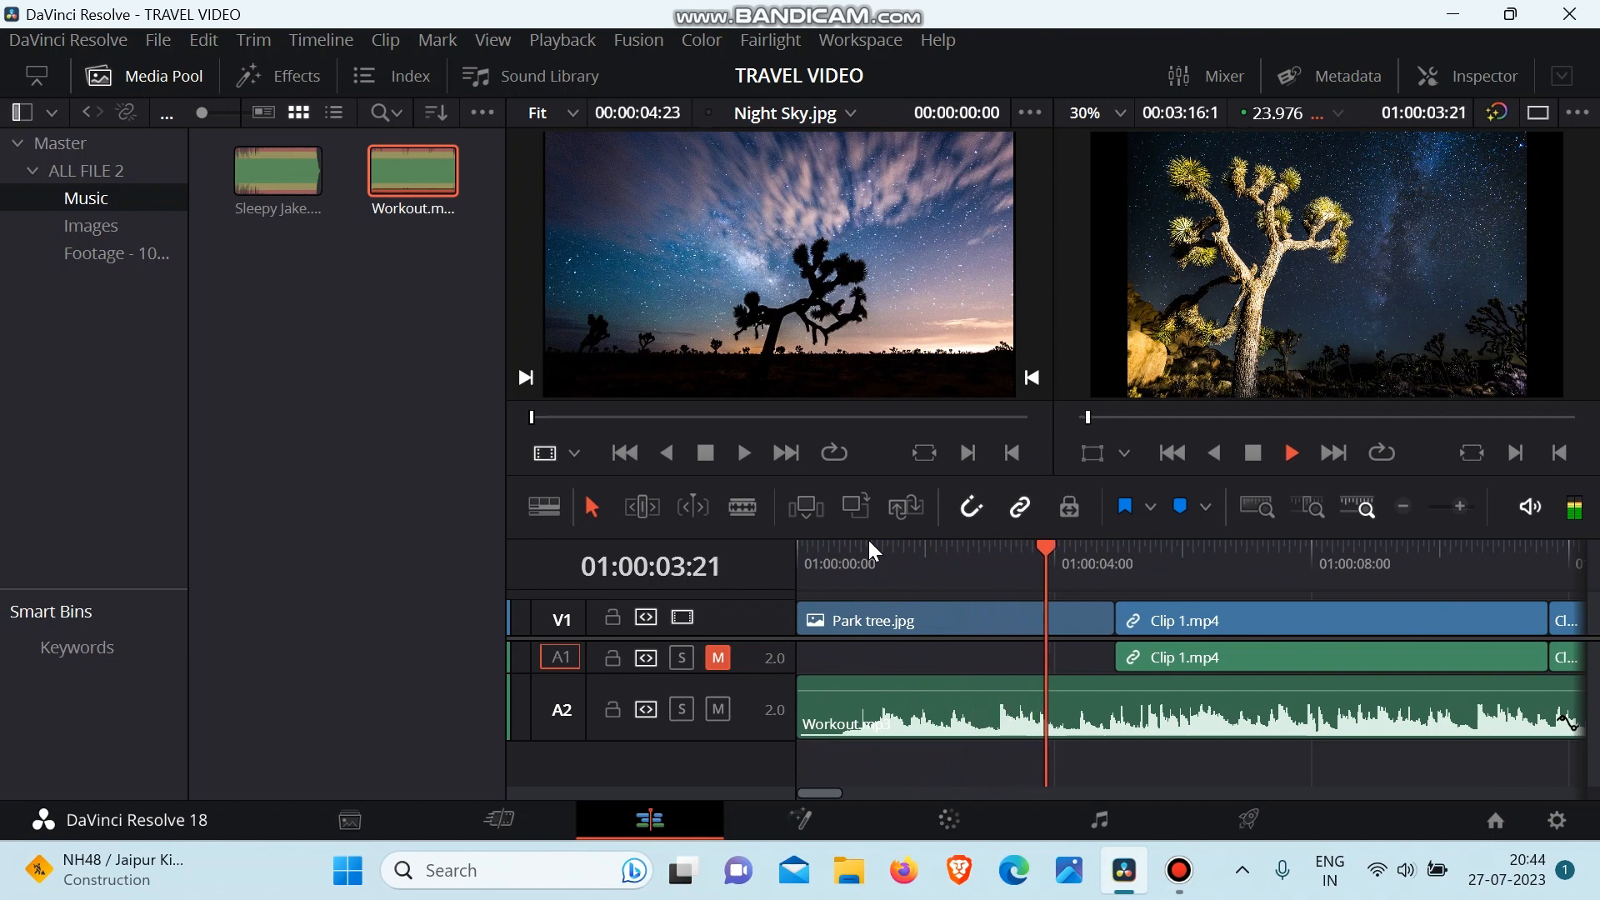
{"action": "key", "text": "space"}
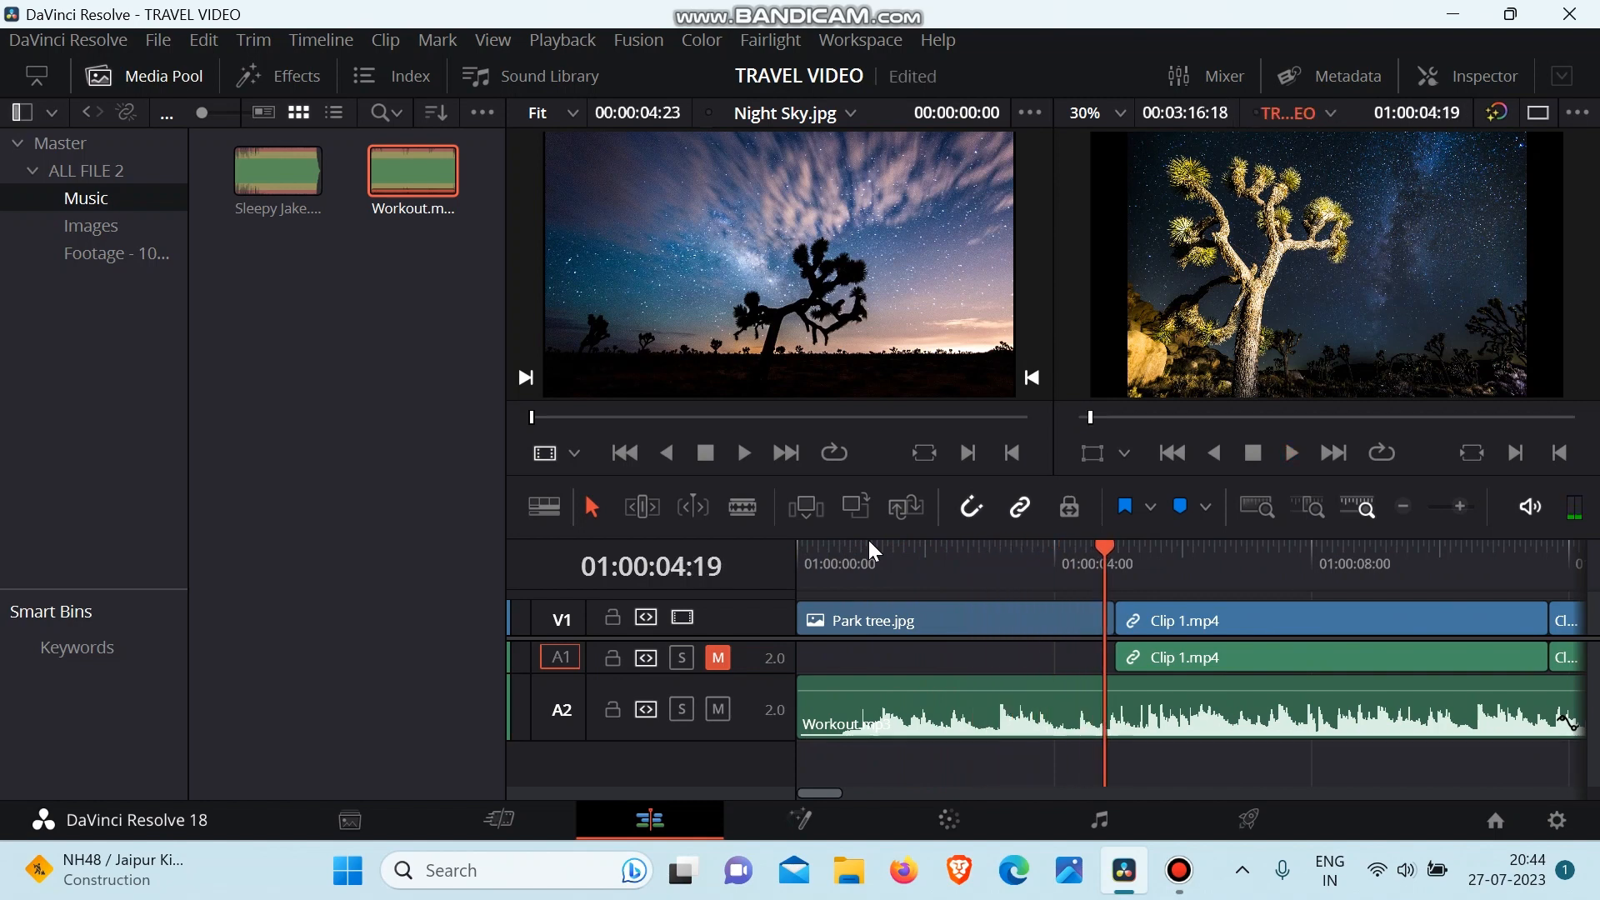
Step: Examine the footage of Clip 1.mp4, Clip 2.mp4 and Clip 3.mp4 by moving the playhead through them
{"action": "left_click_drag", "start_coordinate": [1175, 546], "coordinate": [1334, 577]}
{"action": "scroll", "coordinate": [1342, 623], "scroll_direction": "right", "scroll_amount": 4}
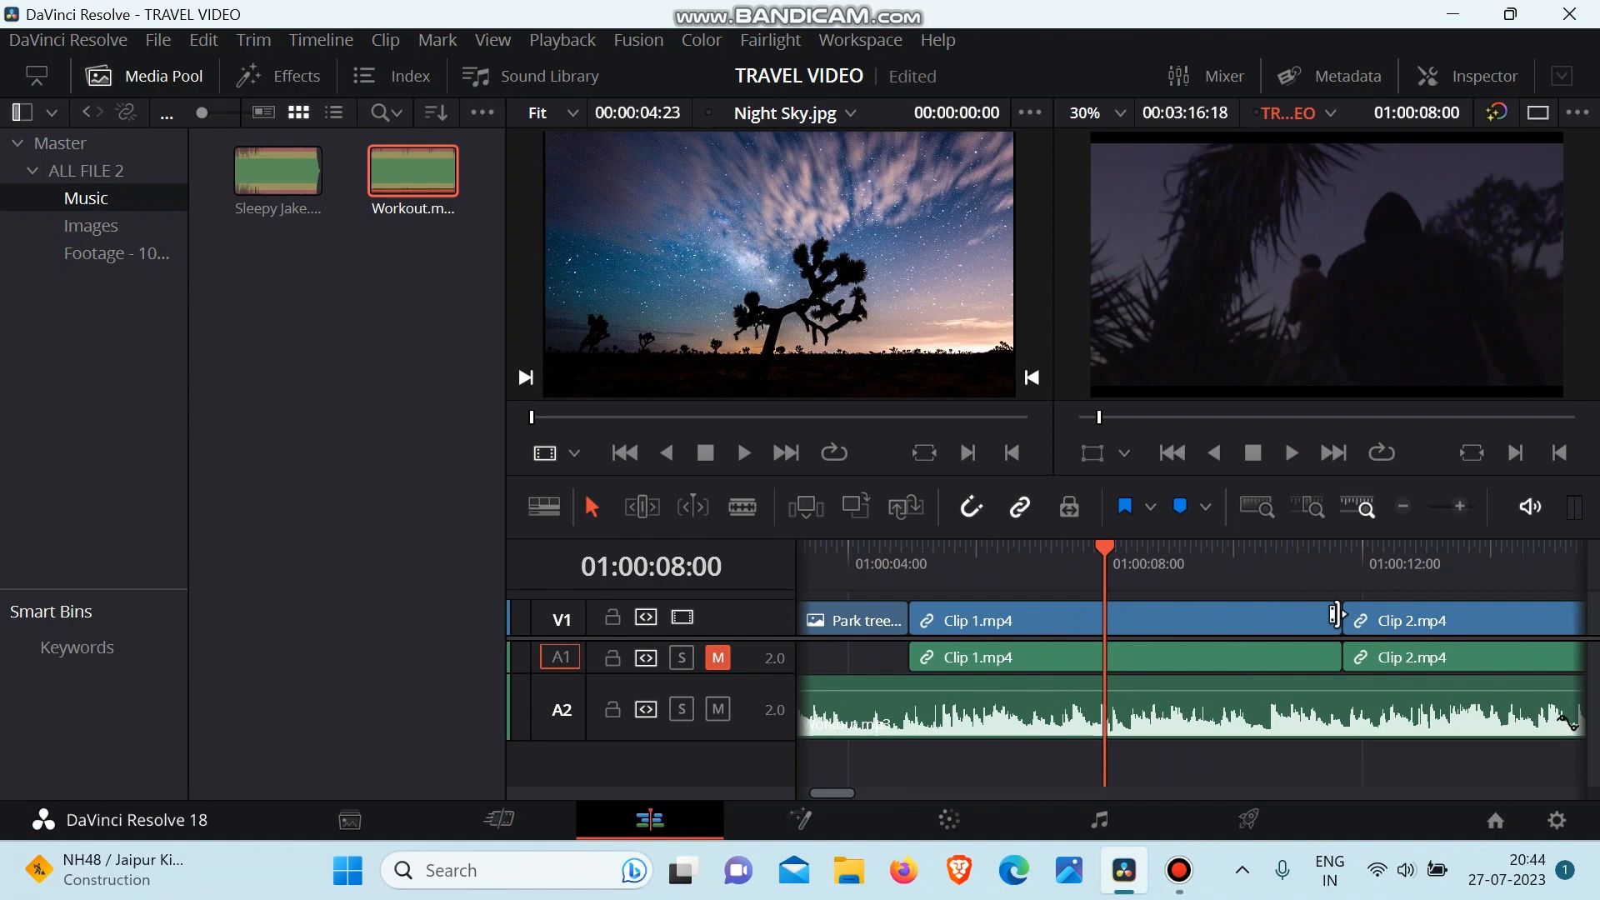
{"action": "left_click", "coordinate": [1203, 631]}
{"action": "scroll", "coordinate": [1202, 628], "scroll_direction": "right", "scroll_amount": 8}
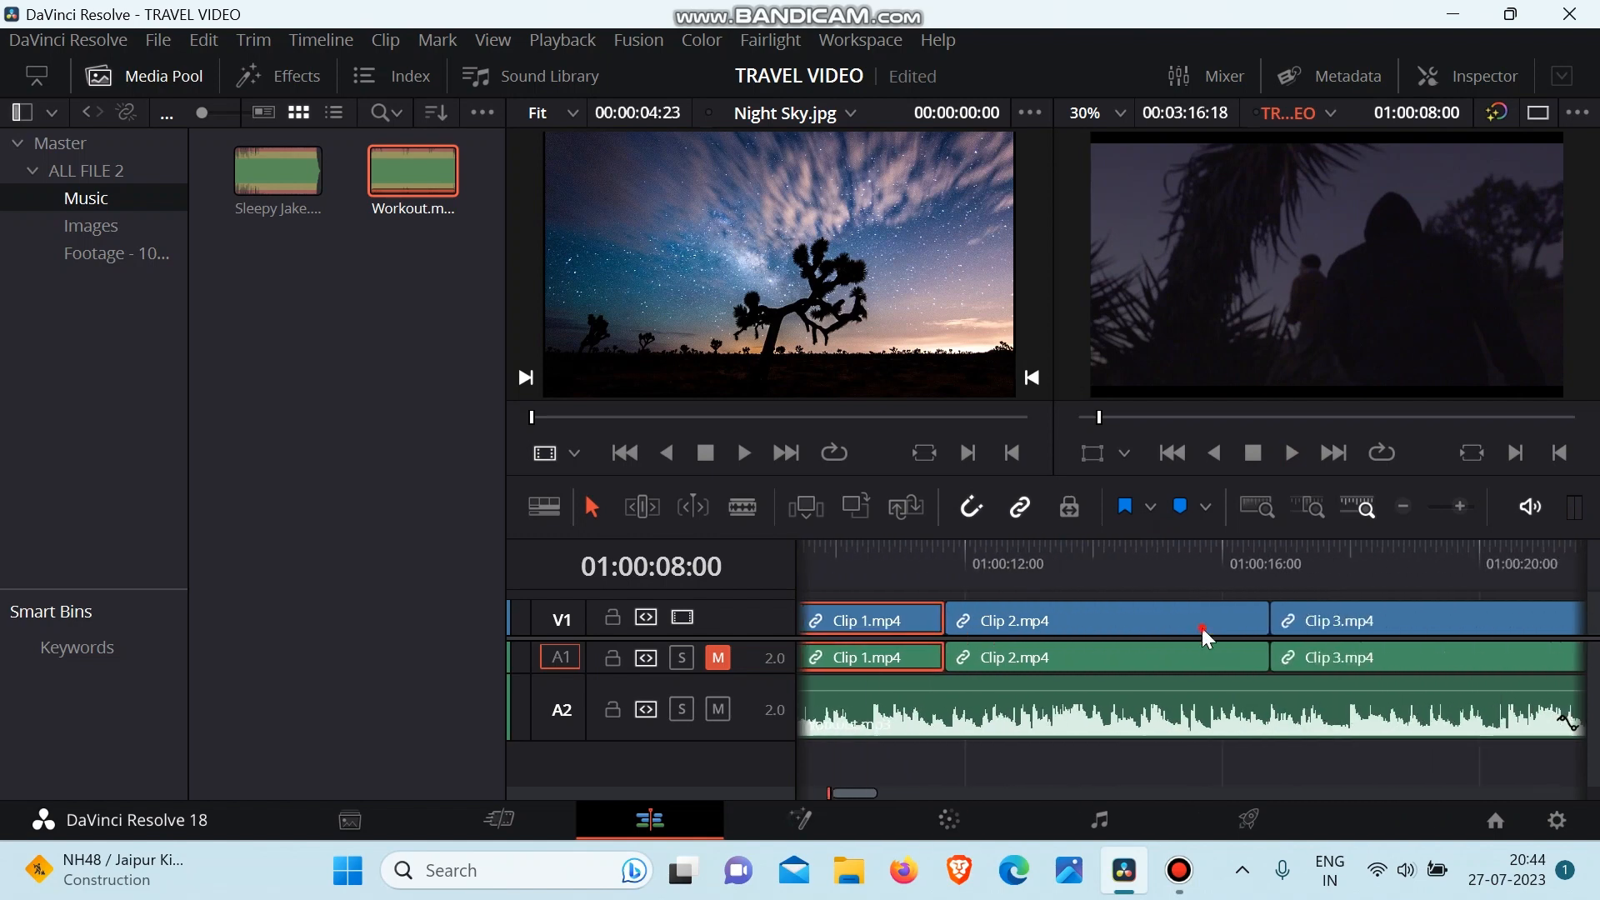
{"action": "left_click", "coordinate": [1182, 631]}
{"action": "left_click", "coordinate": [1063, 560]}
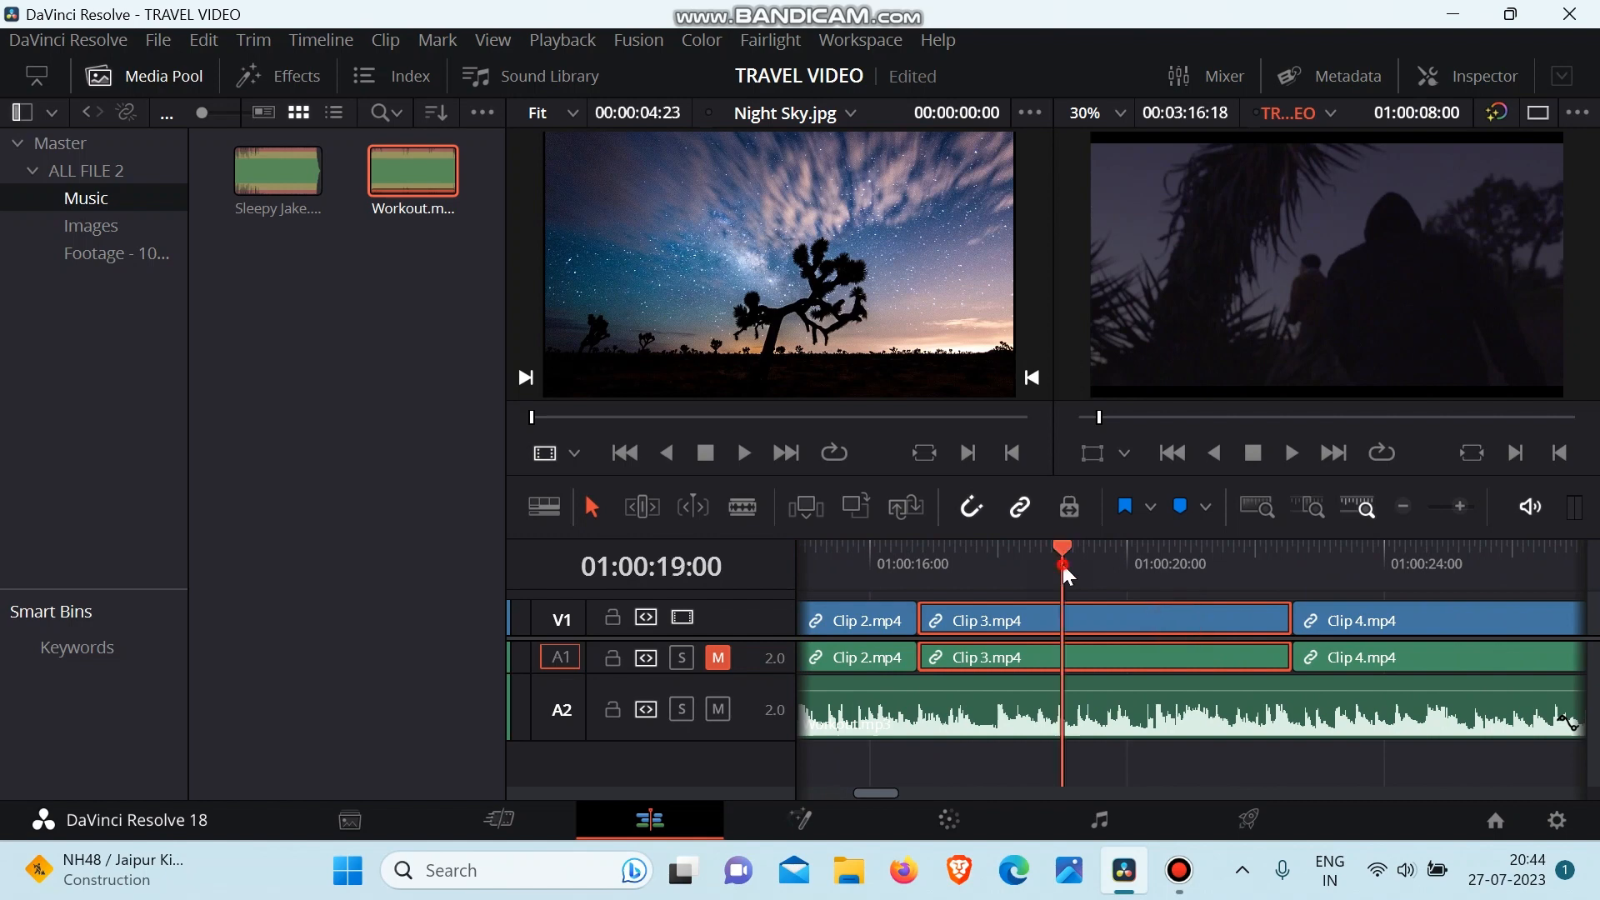
{"action": "scroll", "coordinate": [1192, 615], "scroll_direction": "left", "scroll_amount": 8}
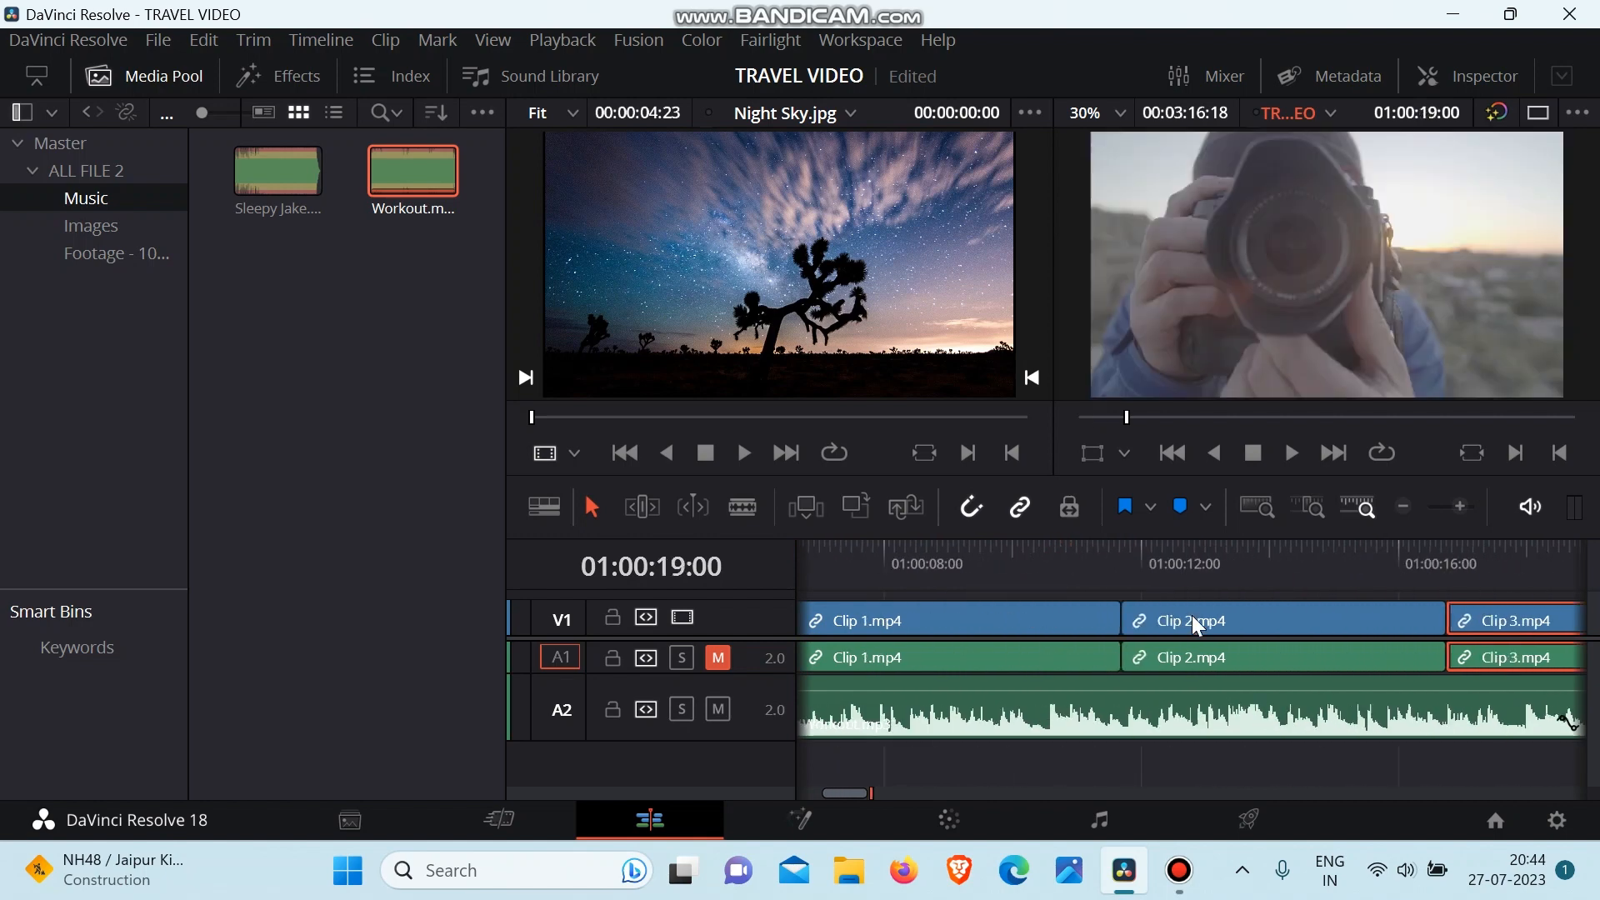
{"action": "left_click", "coordinate": [1149, 566]}
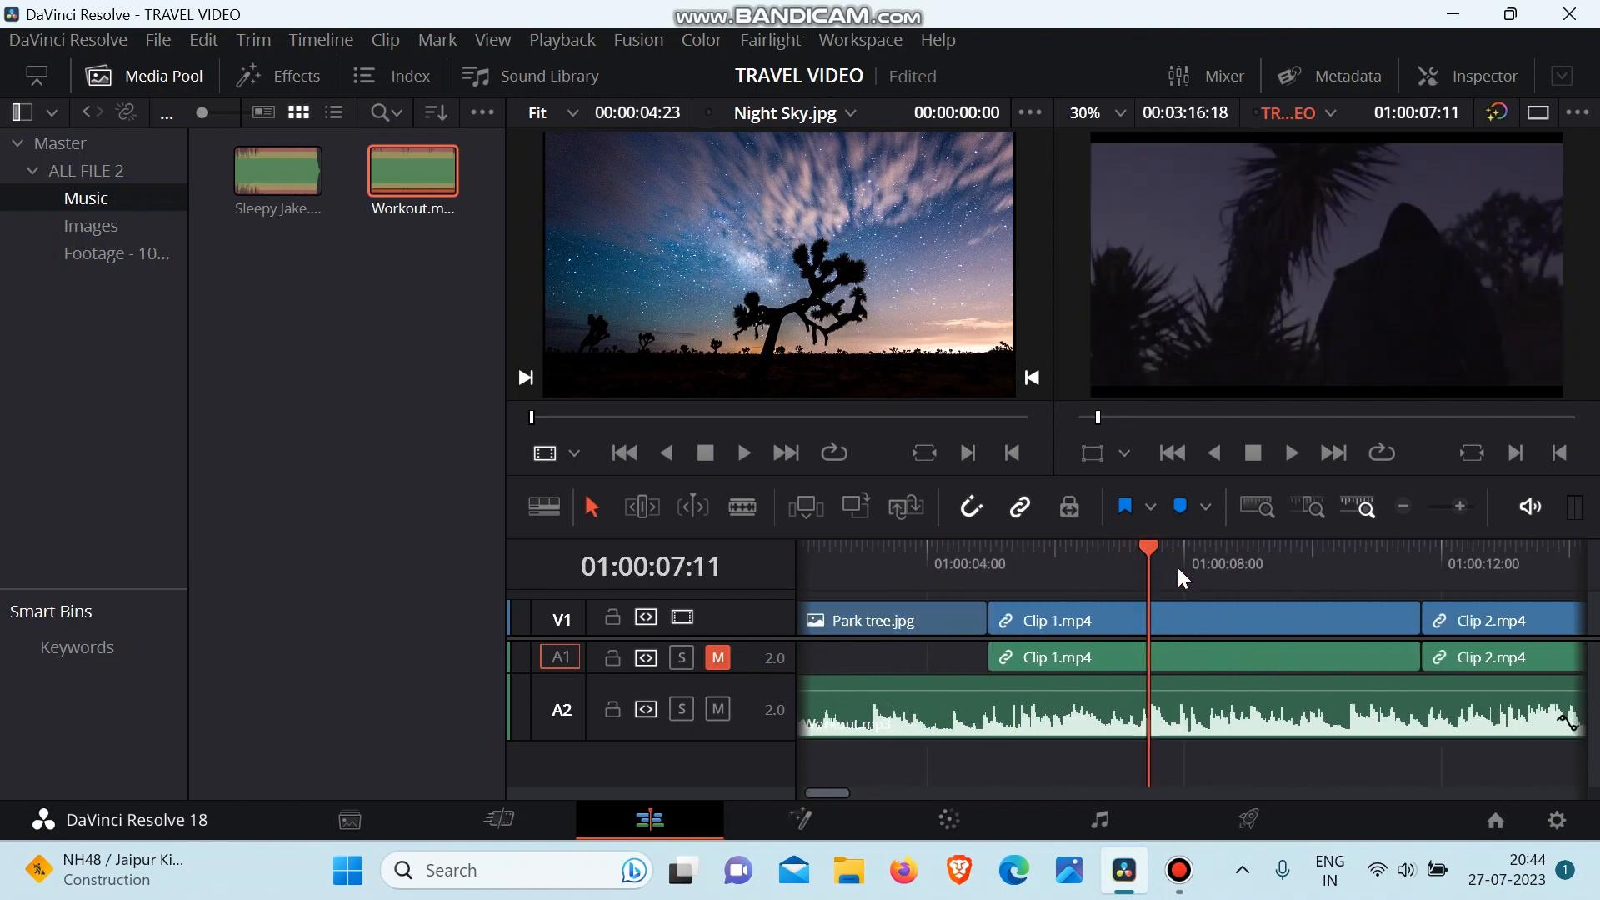
{"action": "scroll", "coordinate": [1287, 642], "scroll_direction": "right", "scroll_amount": 2}
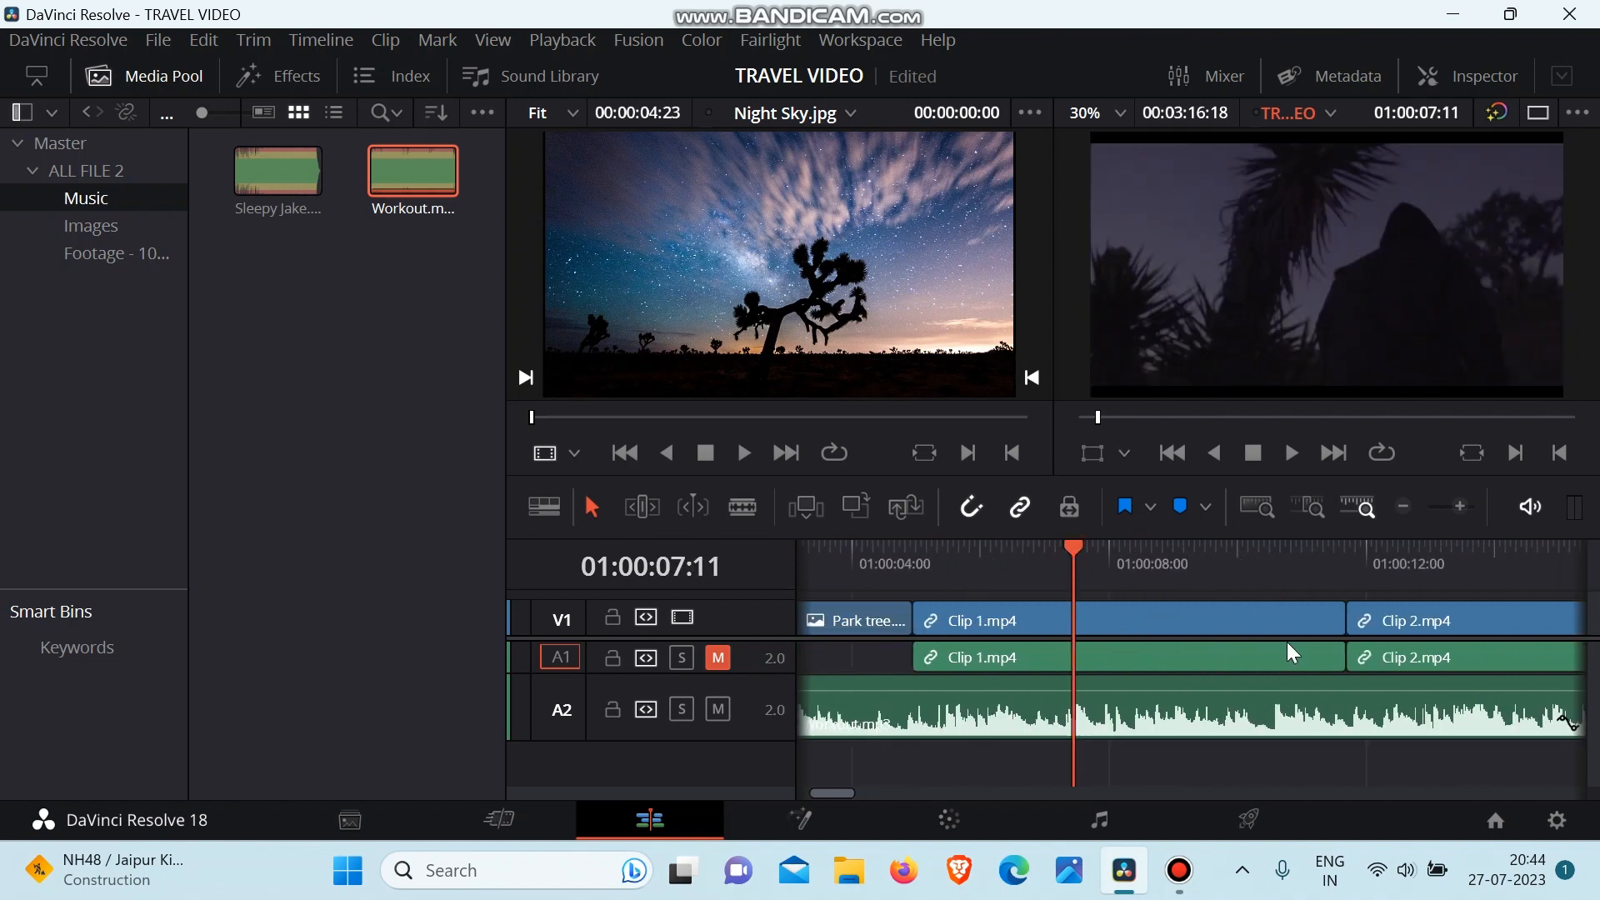
{"action": "left_click", "coordinate": [1387, 558]}
{"action": "scroll", "coordinate": [1387, 560], "scroll_direction": "right", "scroll_amount": 4}
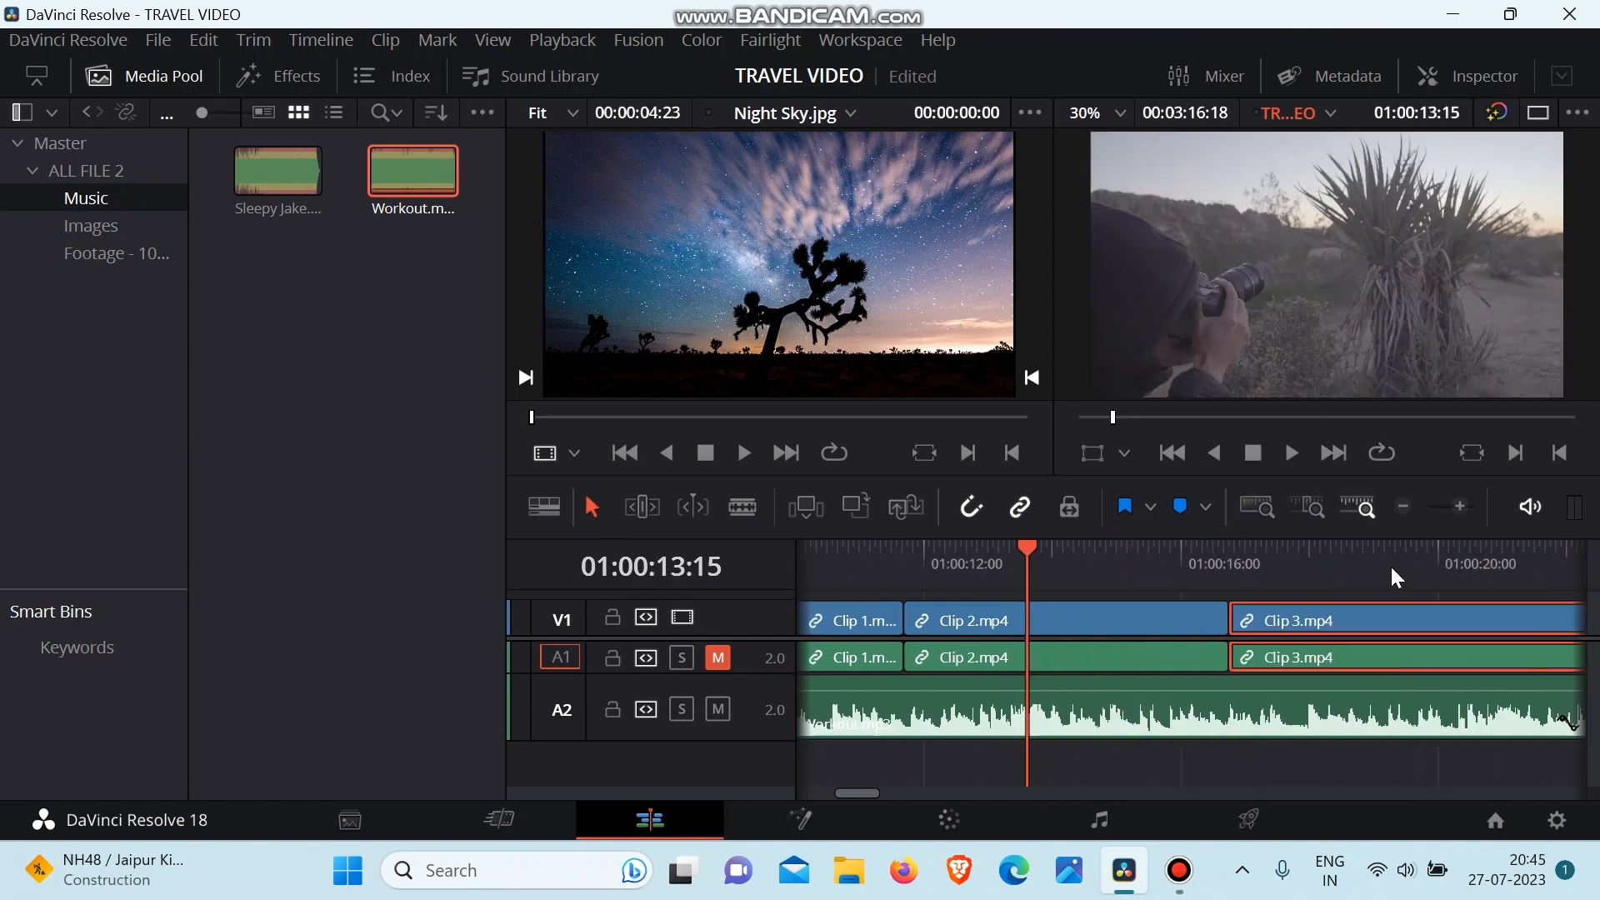
{"action": "left_click", "coordinate": [1366, 546]}
{"action": "scroll", "coordinate": [1366, 543], "scroll_direction": "right", "scroll_amount": 8}
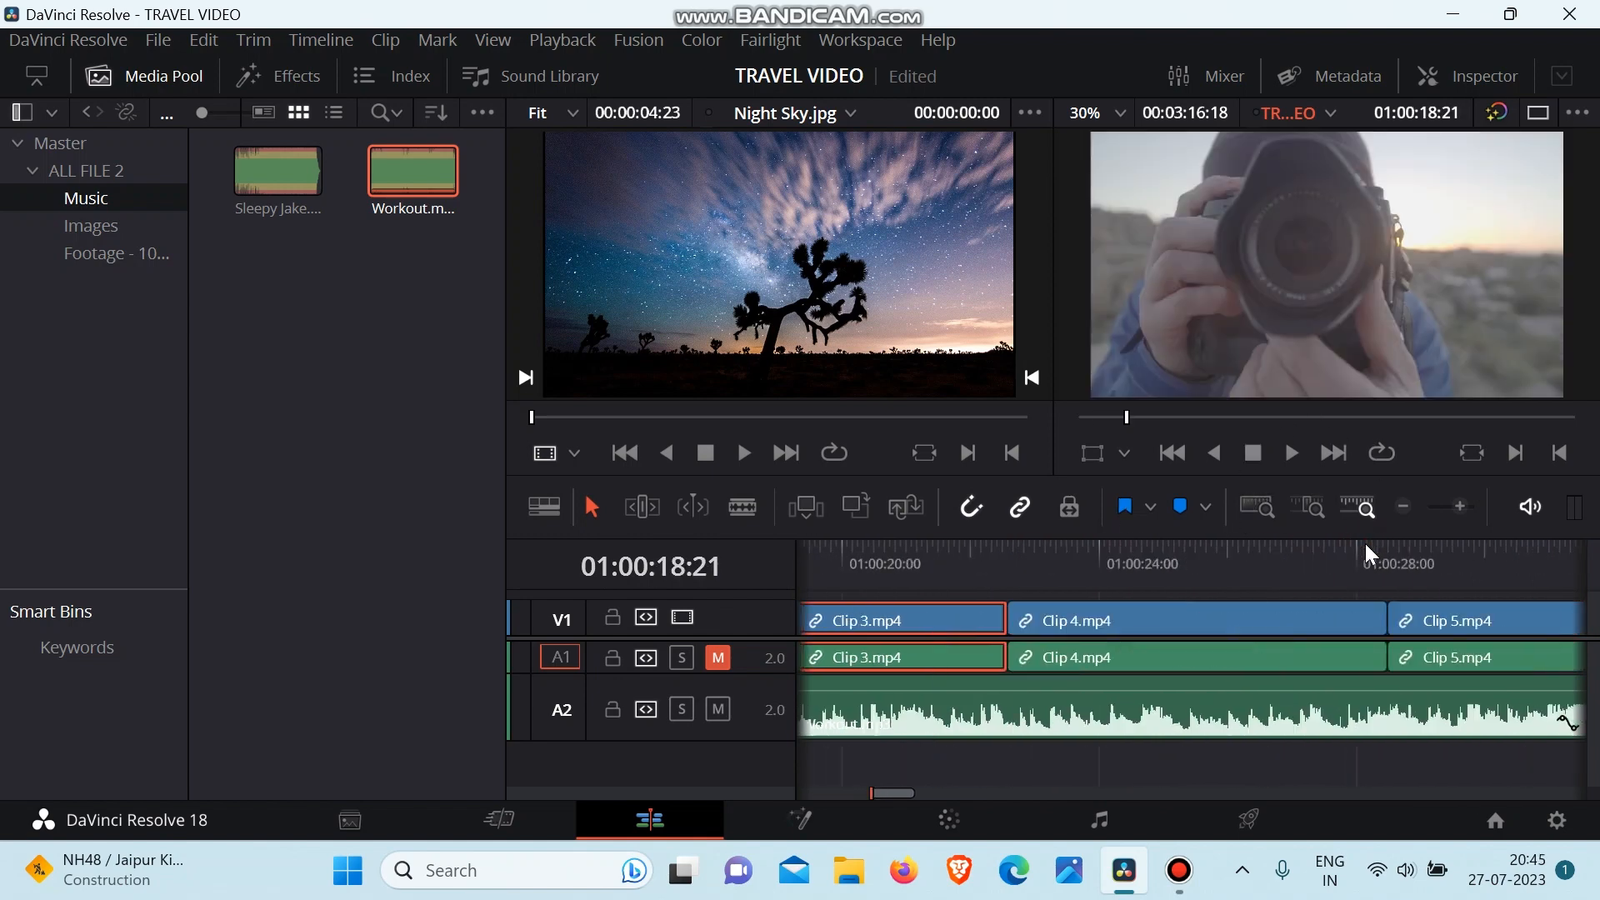
Step: Examine frames from Clip 4.mp4 through Clip 7.mp4 by moving the playhead into each clip
{"action": "left_click", "coordinate": [1151, 559]}
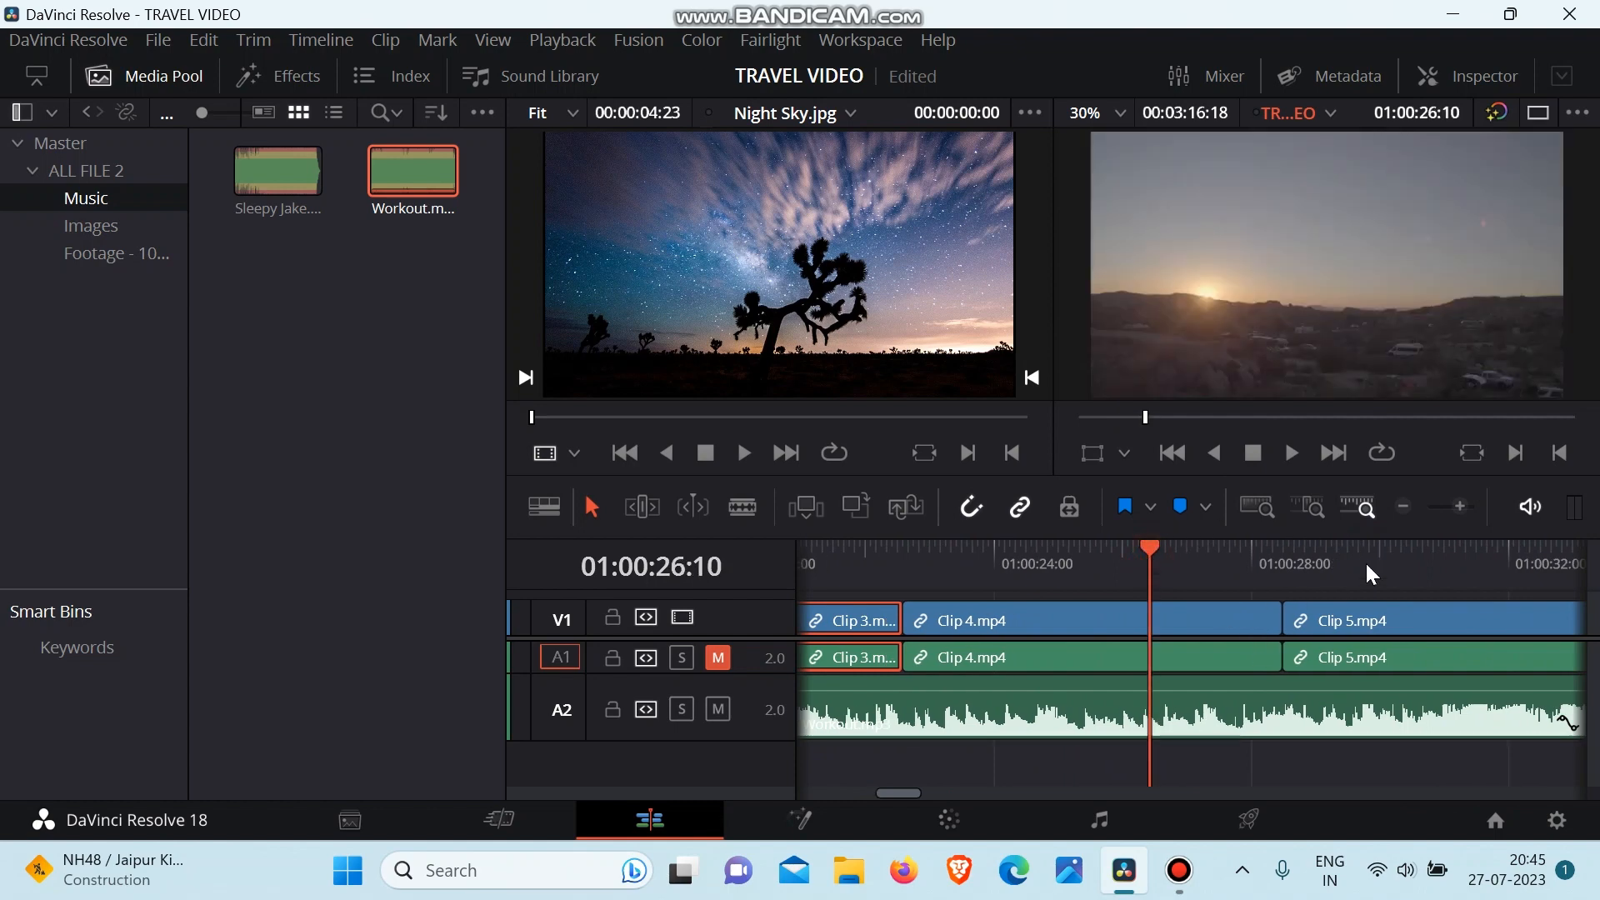
{"action": "left_click", "coordinate": [1407, 557]}
{"action": "scroll", "coordinate": [1440, 644], "scroll_direction": "right", "scroll_amount": 4}
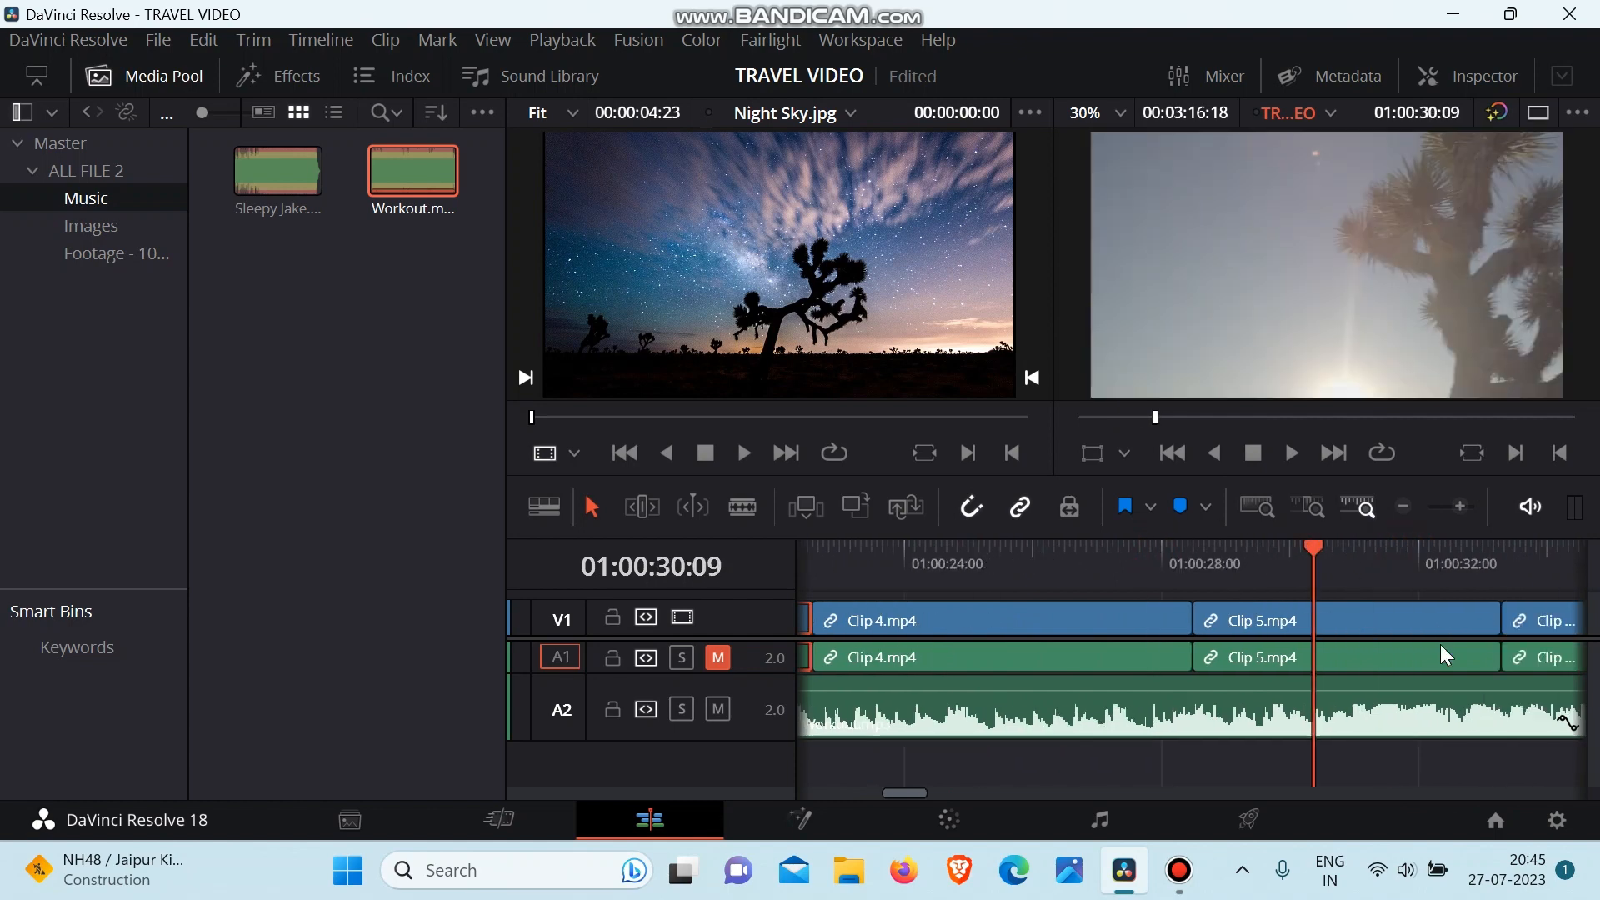
{"action": "left_click", "coordinate": [1347, 550]}
{"action": "scroll", "coordinate": [1323, 588], "scroll_direction": "right", "scroll_amount": 6}
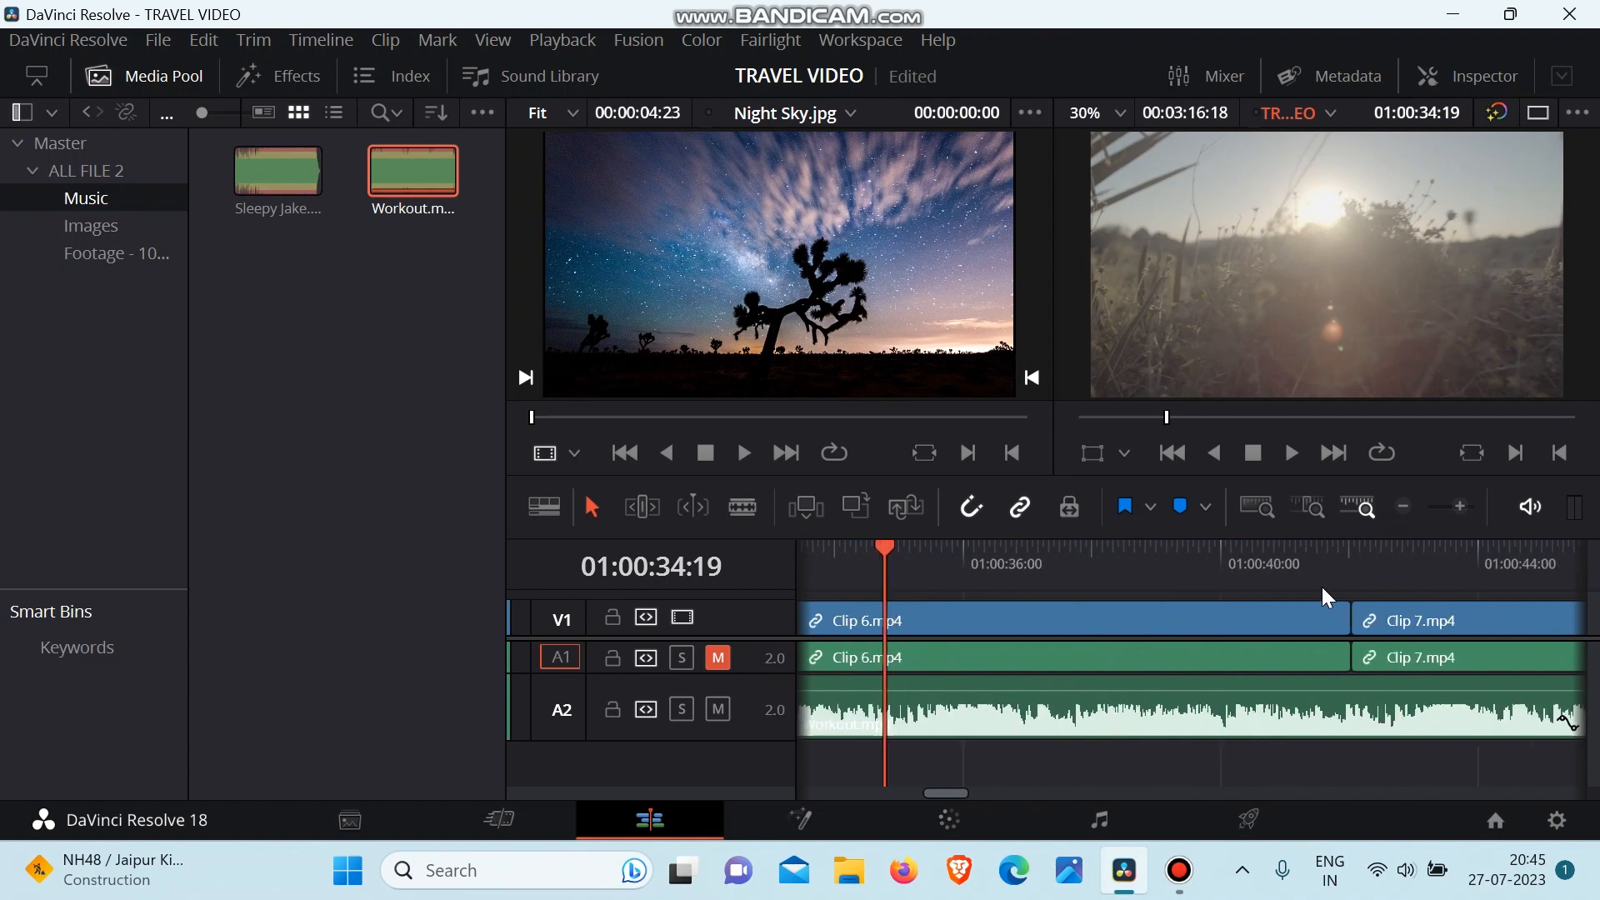
{"action": "left_click", "coordinate": [1425, 562]}
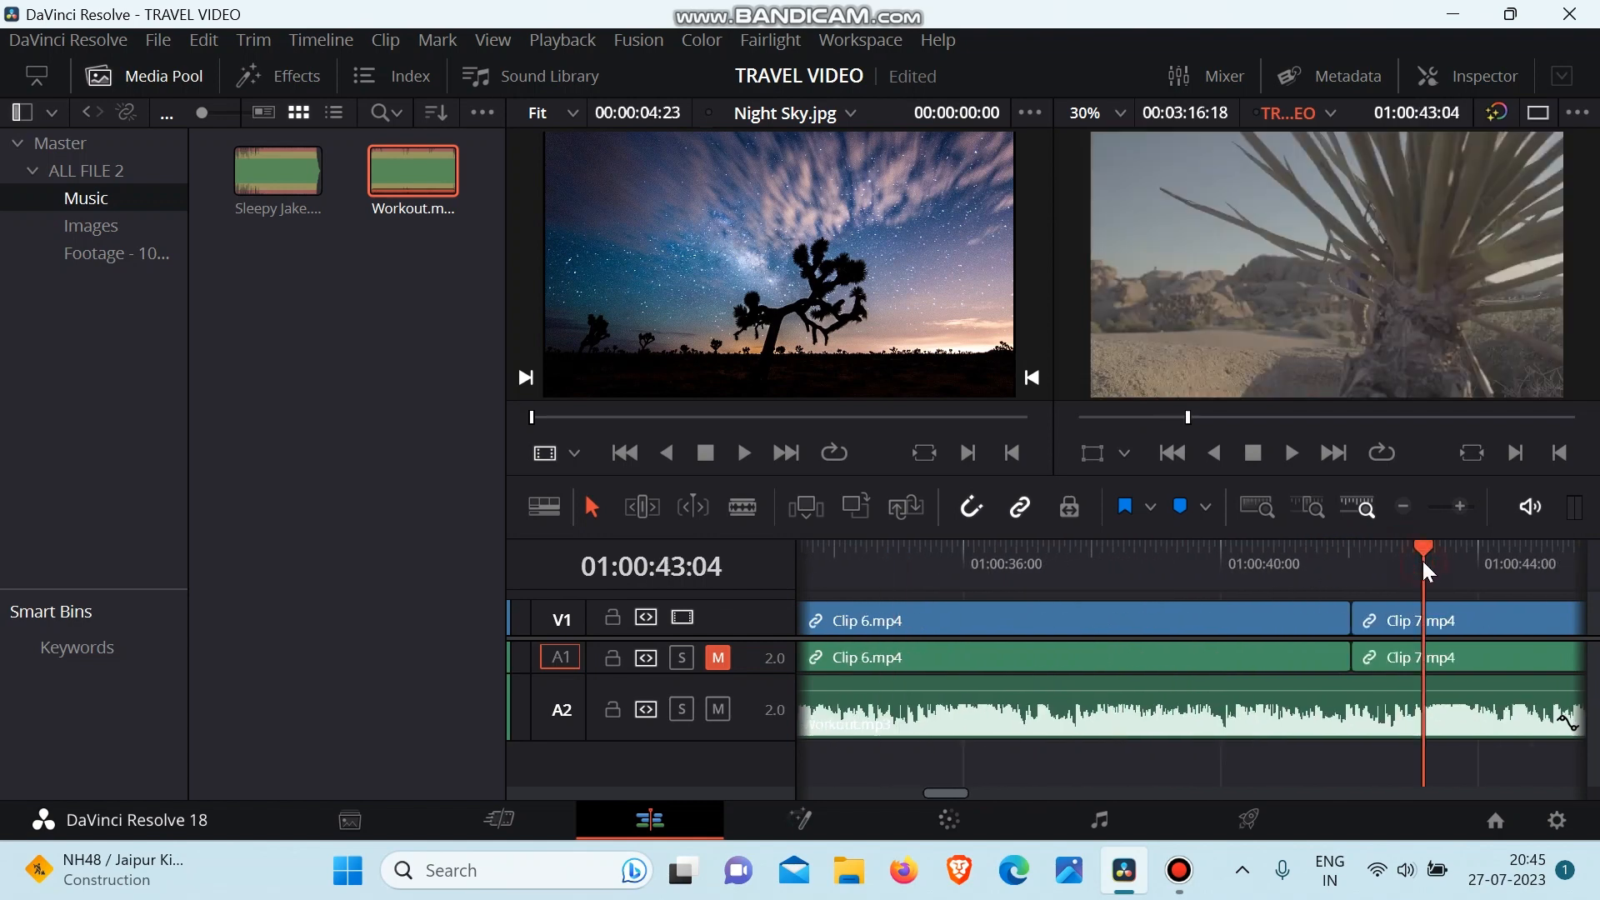
Step: Zoom the timeline out and examine frames from Clip 8.mp4, Clip 9.mp4 and Clip 10.mp4
{"action": "left_click", "coordinate": [1404, 507]}
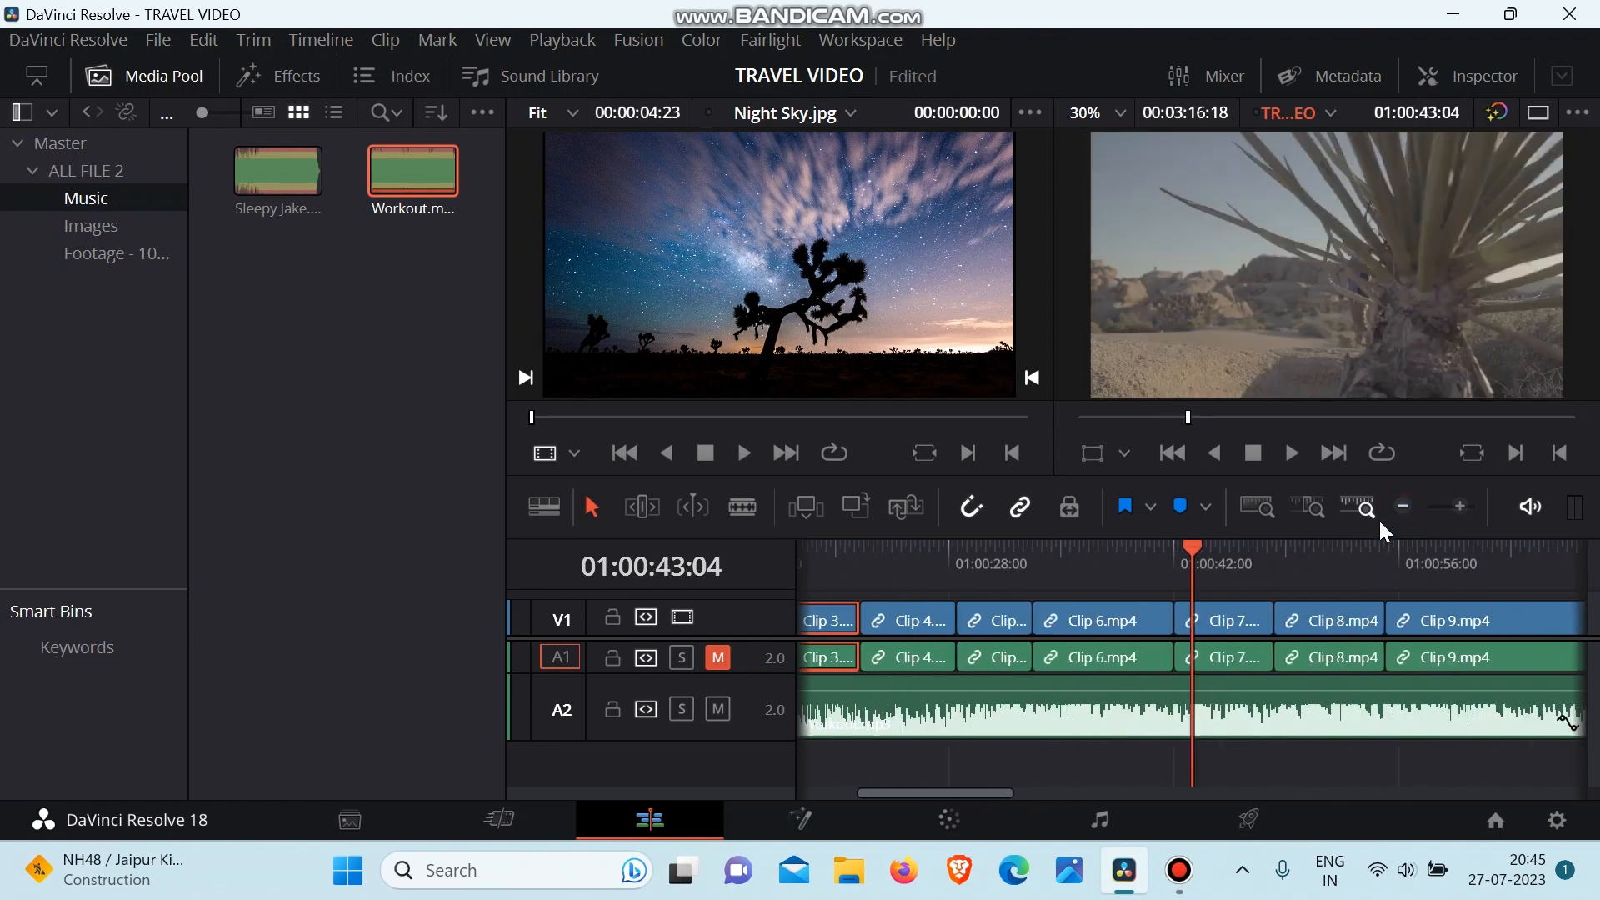
{"action": "left_click", "coordinate": [1326, 555]}
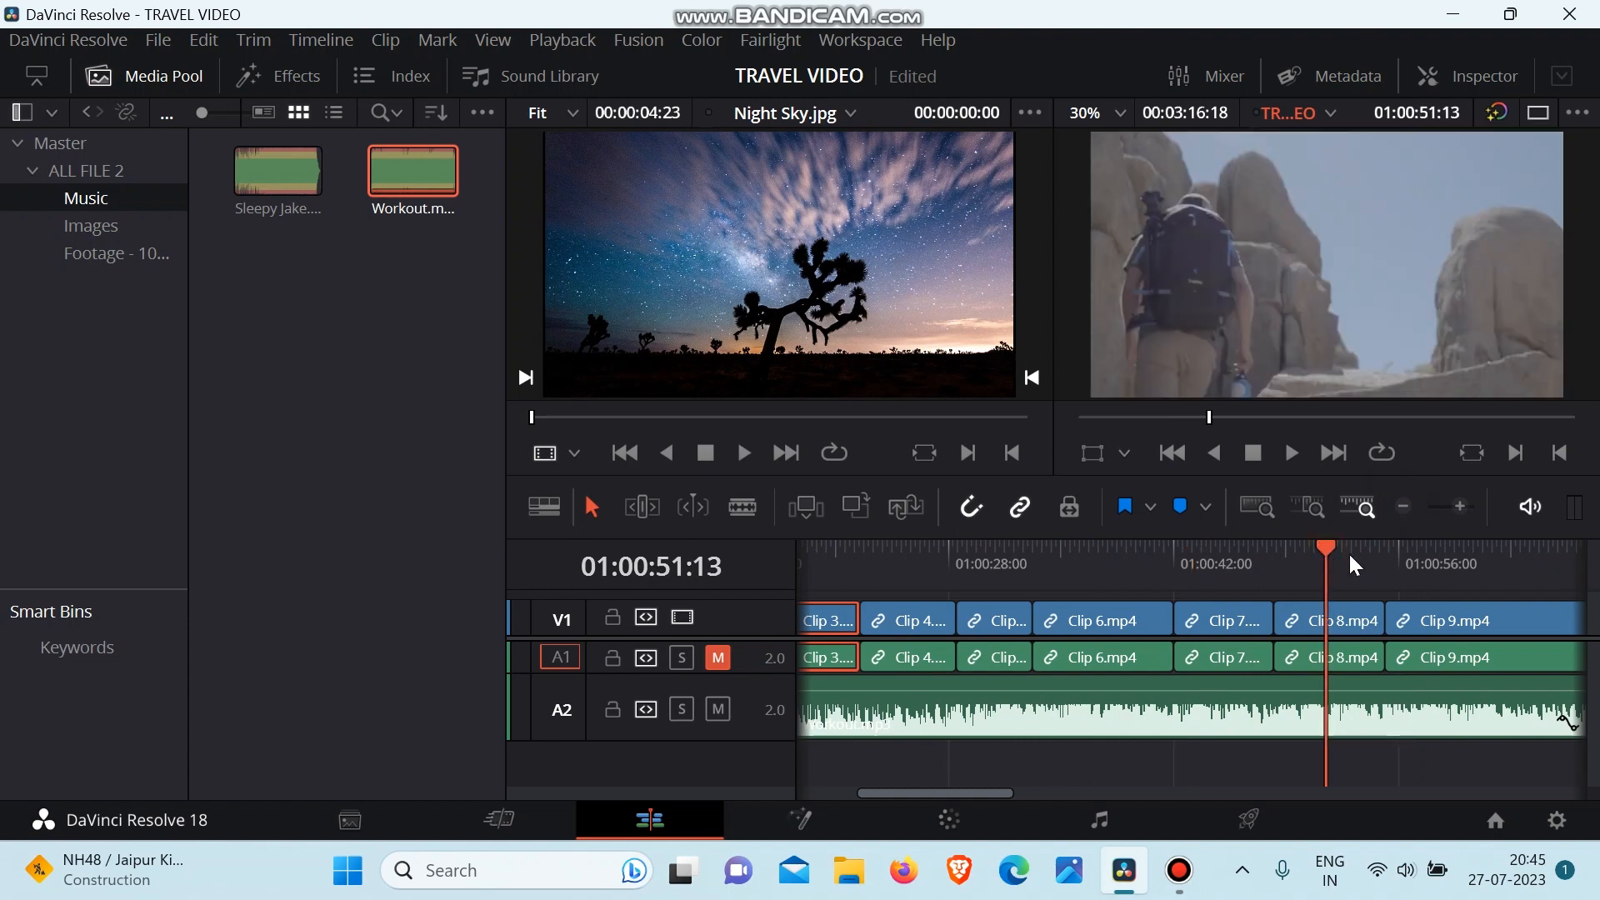
{"action": "left_click", "coordinate": [1467, 553]}
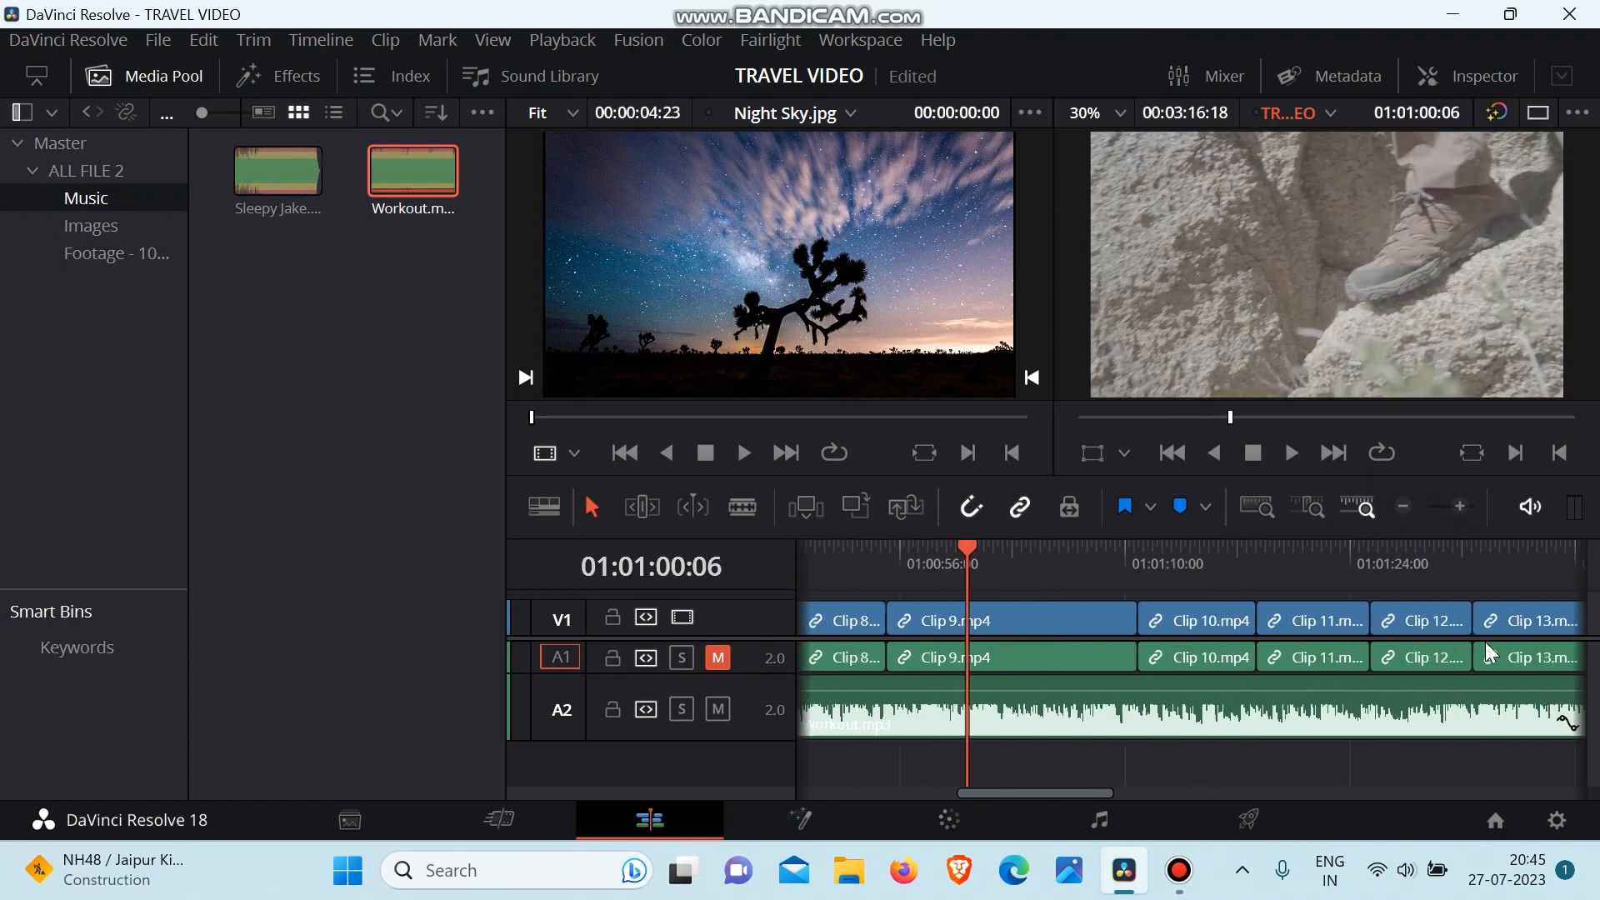
{"action": "left_click", "coordinate": [1179, 556]}
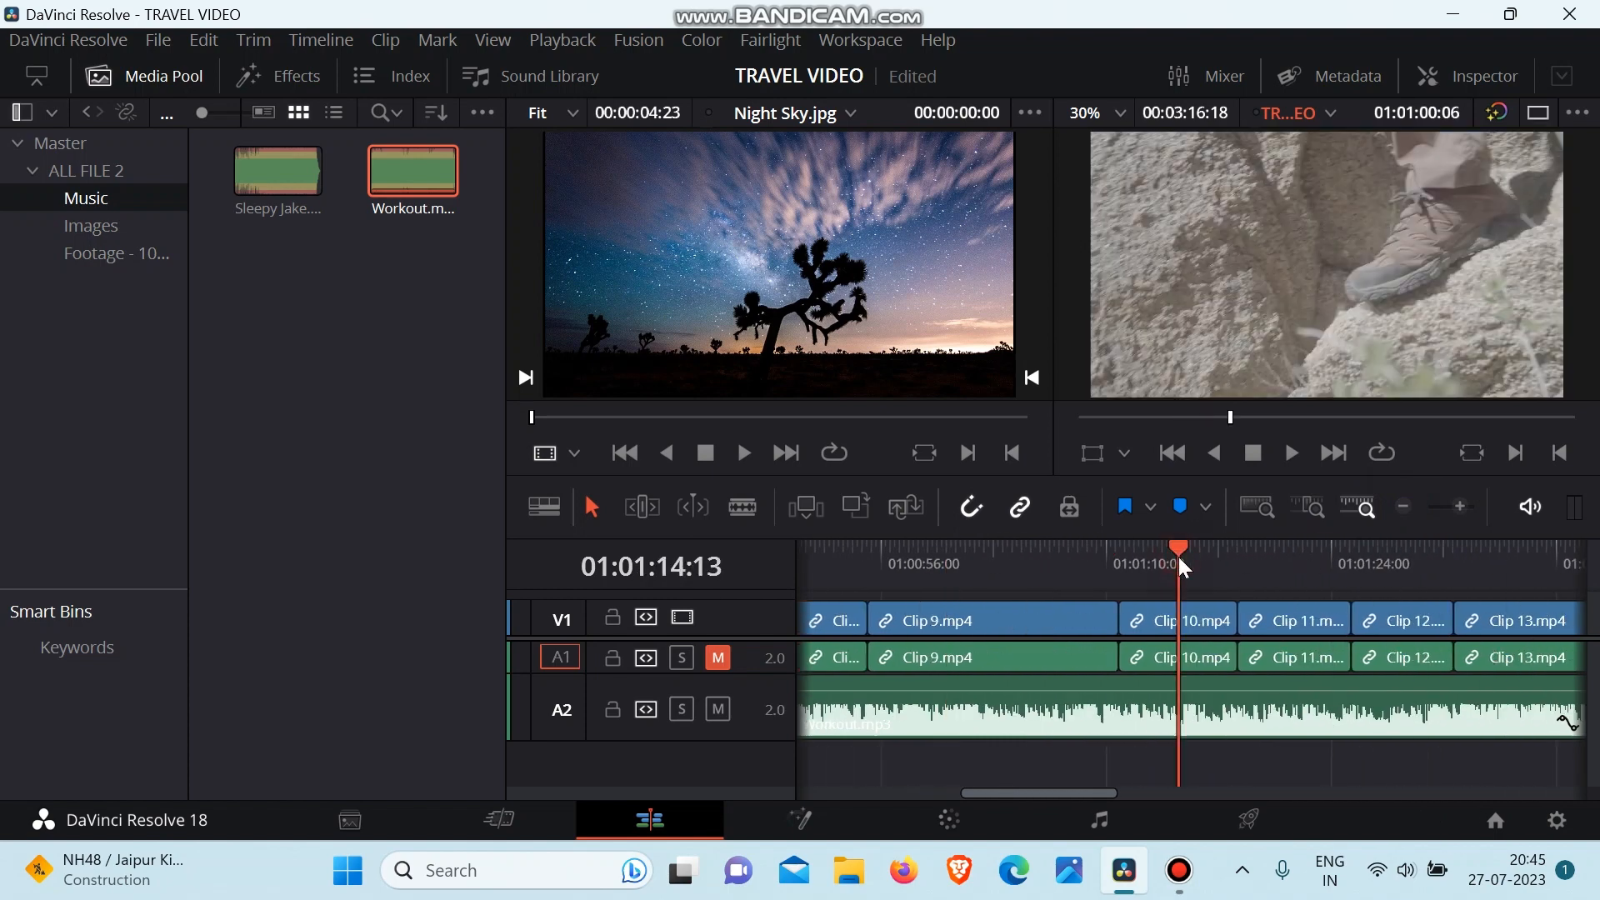
Step: Examine frames from Clip 11.mp4 through Clip 14.mp4 and the closing Night Sky.jpg image by moving the playhead through them
{"action": "left_click", "coordinate": [1287, 553]}
{"action": "left_click", "coordinate": [1416, 557]}
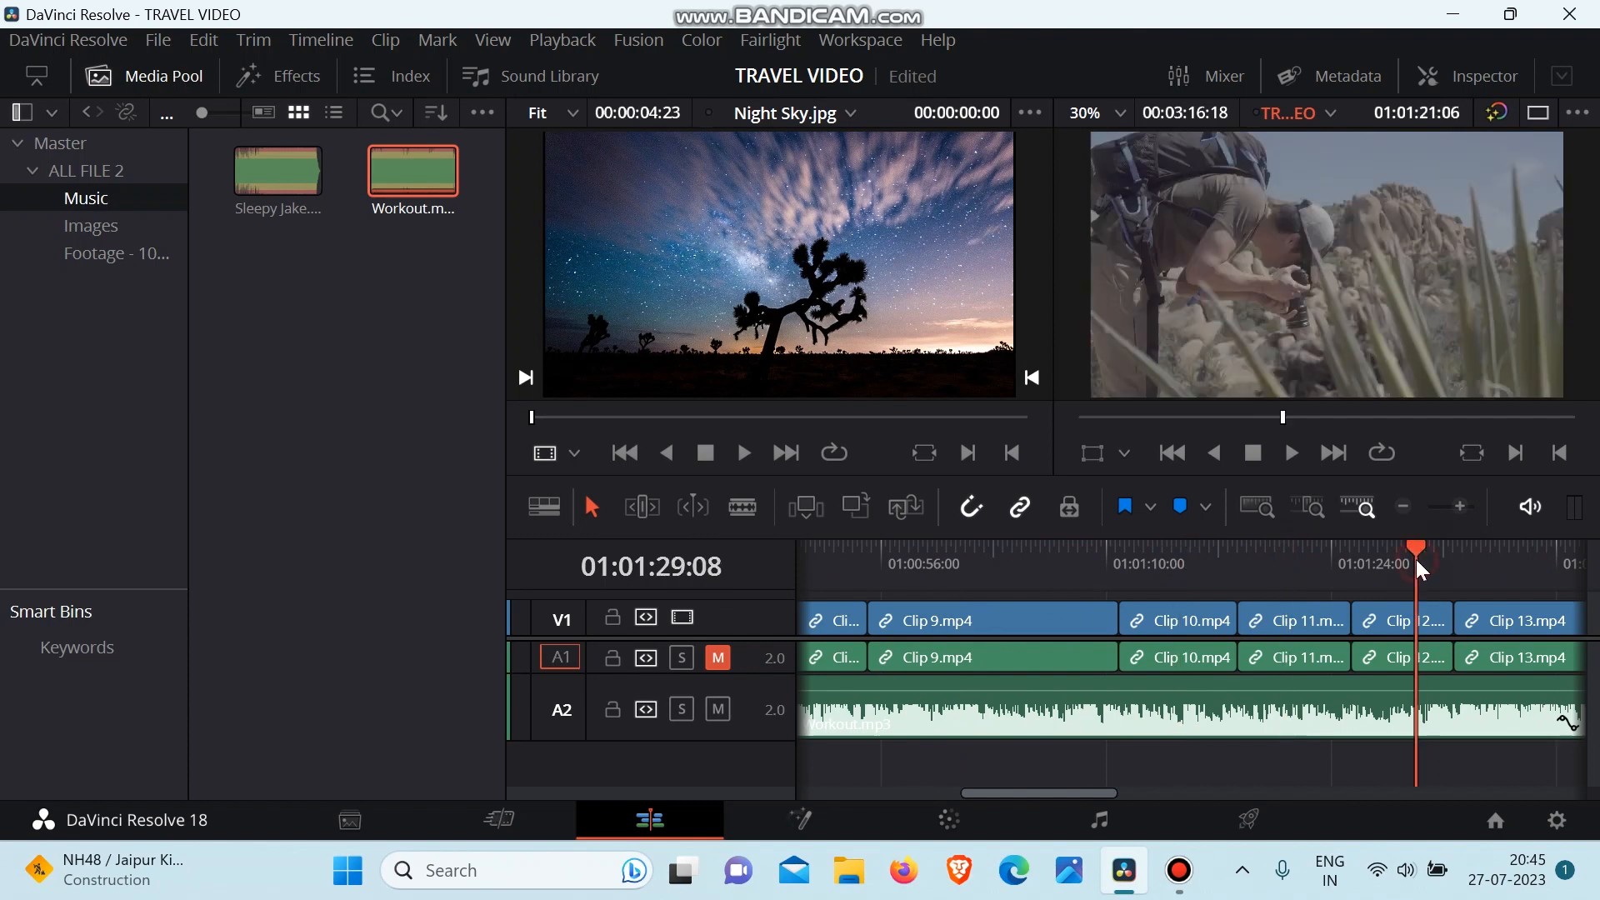
{"action": "left_click", "coordinate": [1514, 556]}
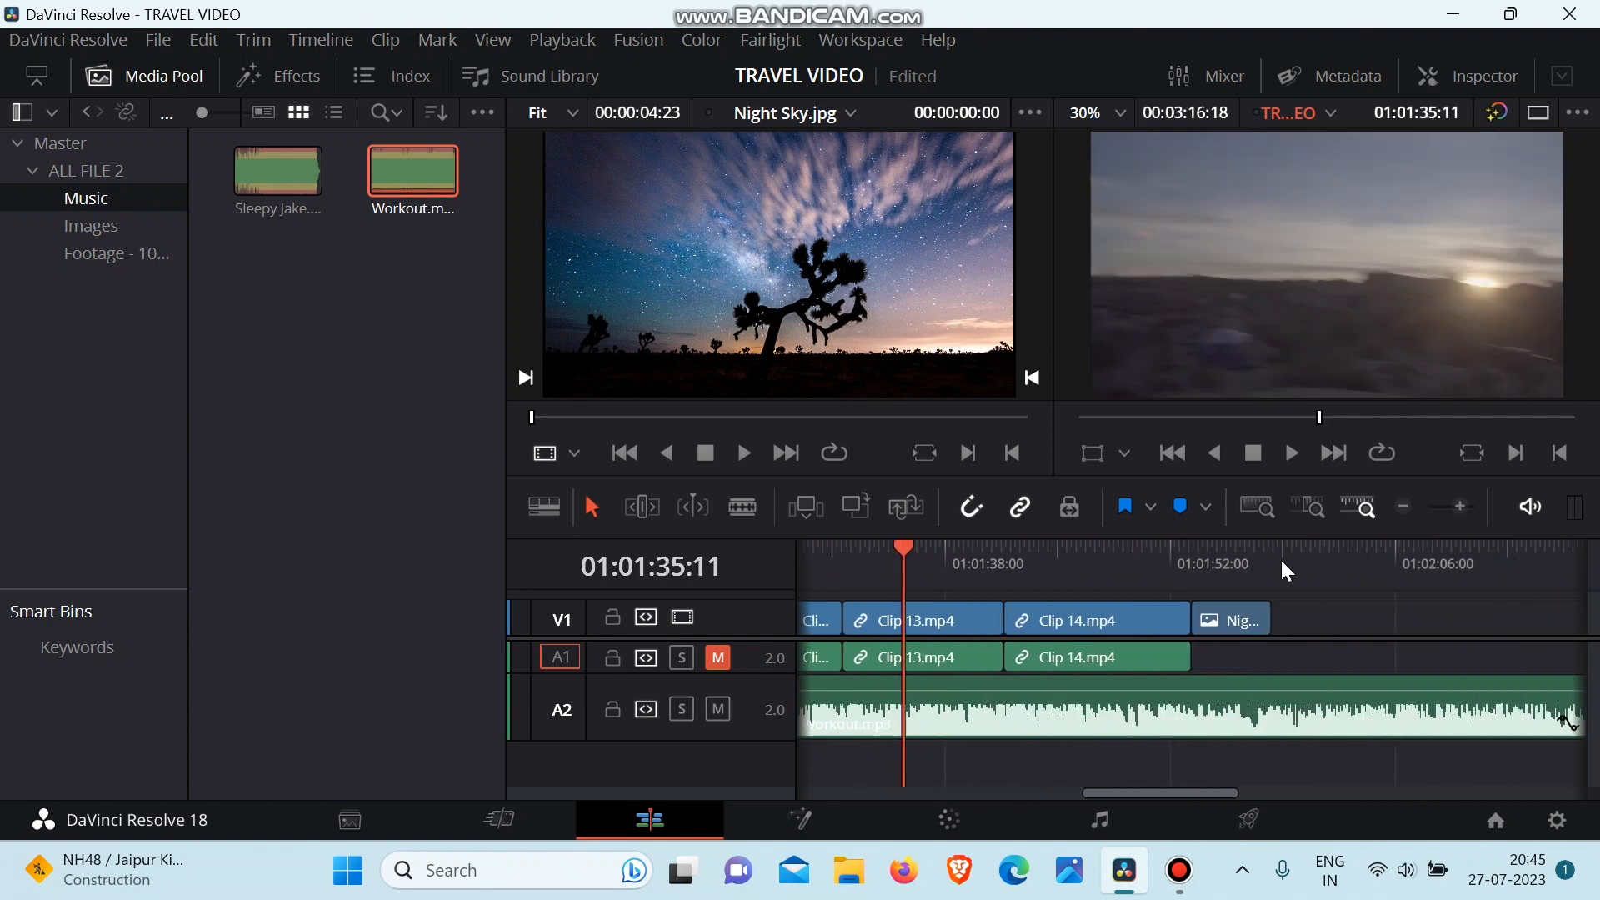
{"action": "left_click", "coordinate": [1101, 556]}
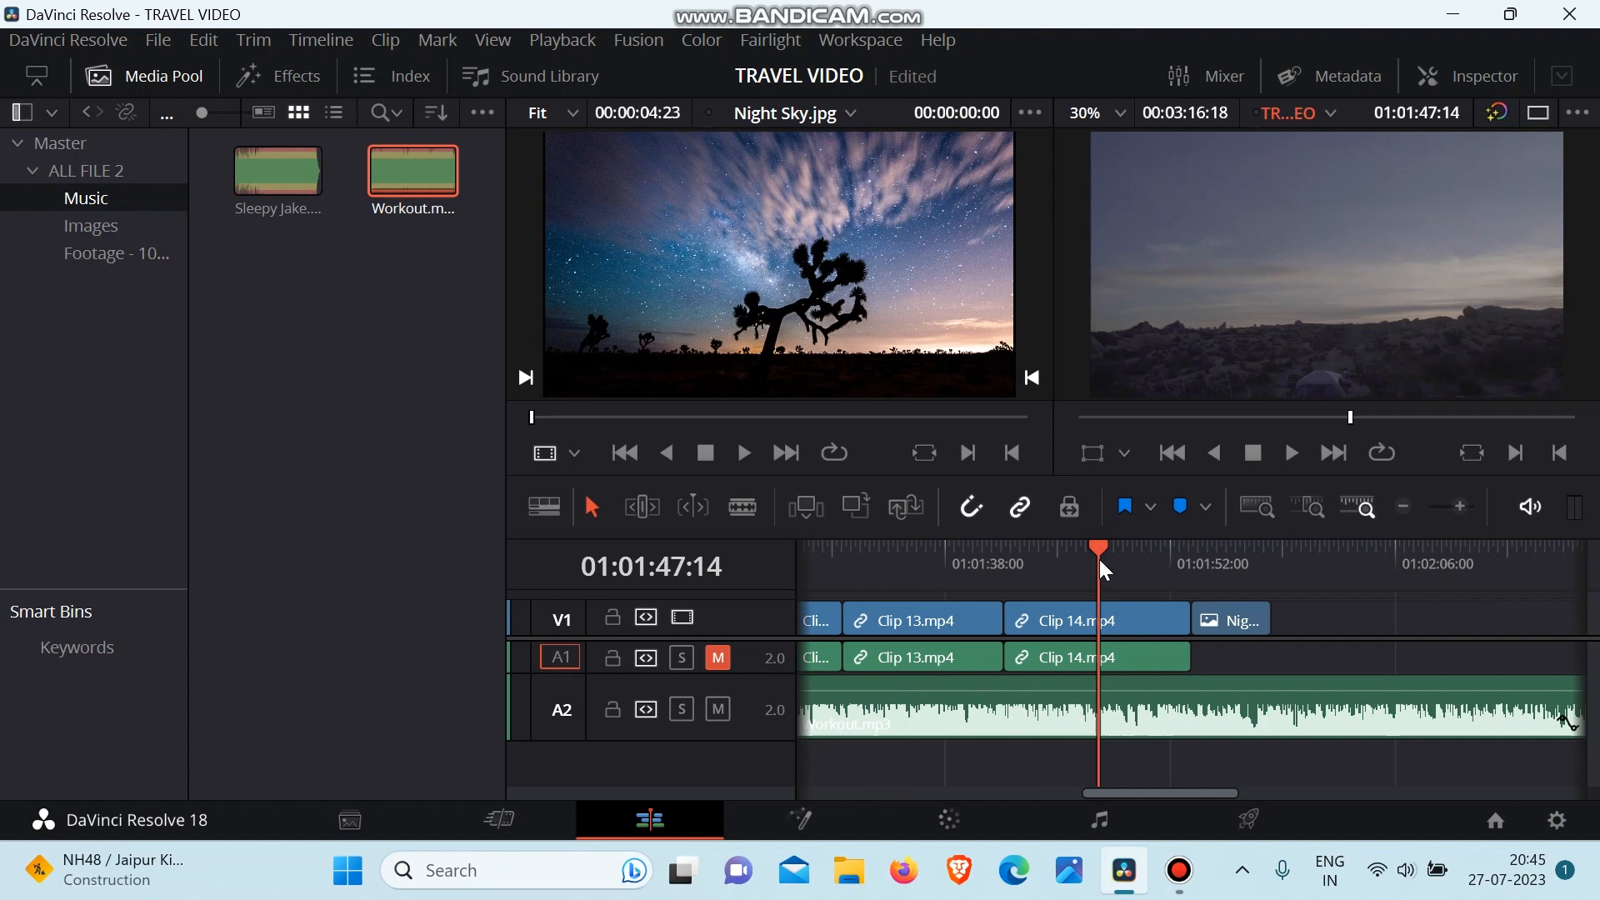
{"action": "left_click", "coordinate": [1208, 558]}
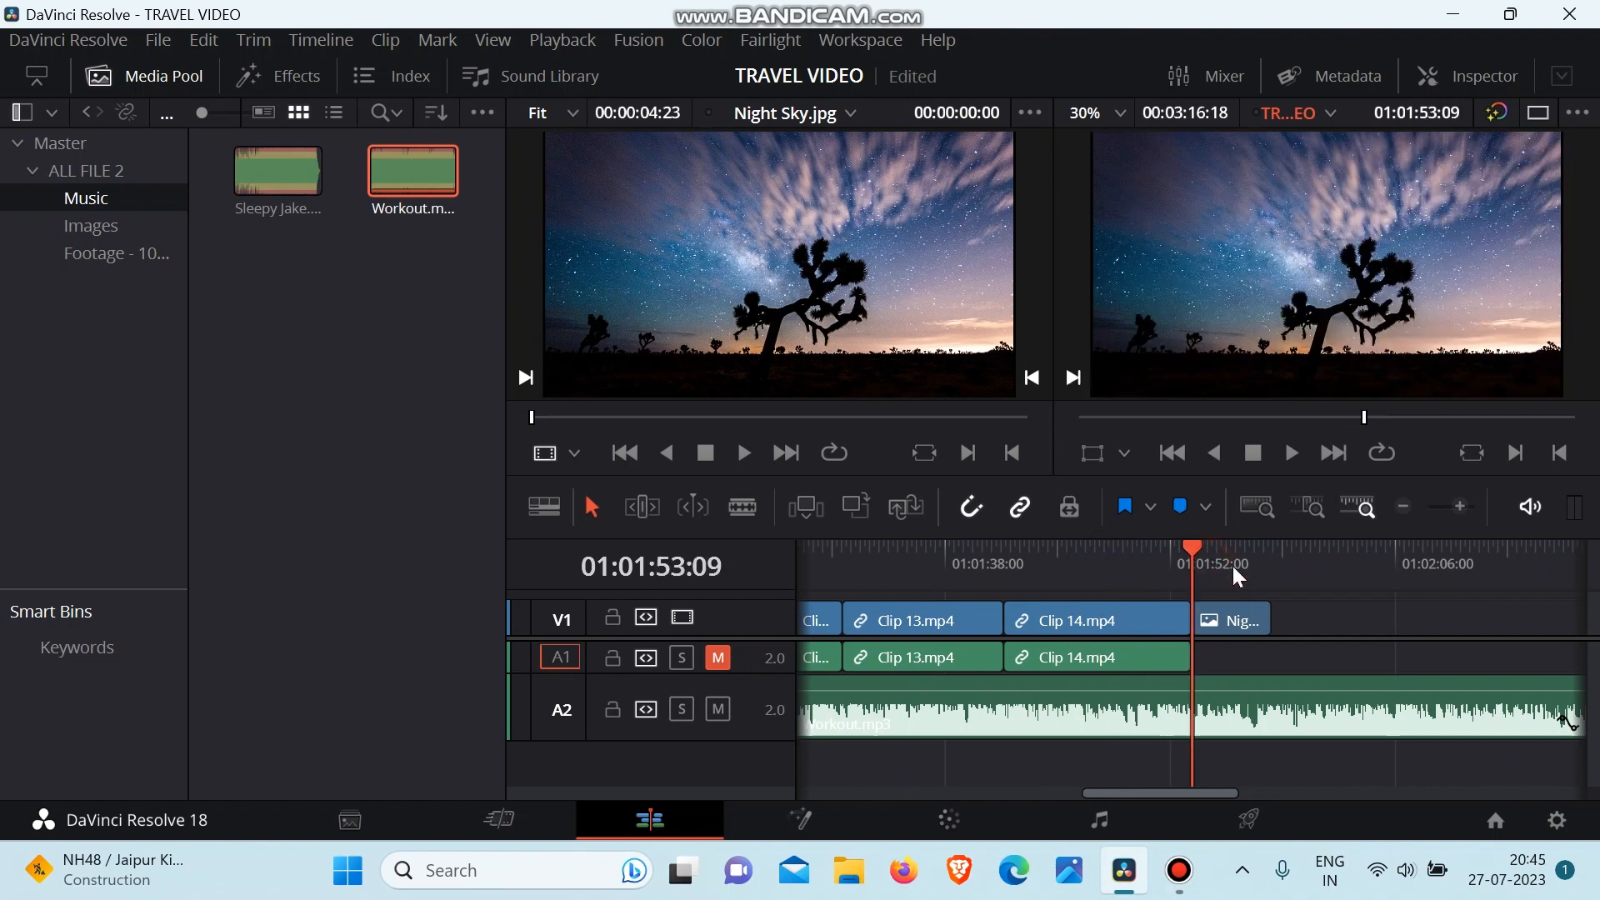
{"action": "left_click_drag", "start_coordinate": [1212, 554], "coordinate": [1228, 553]}
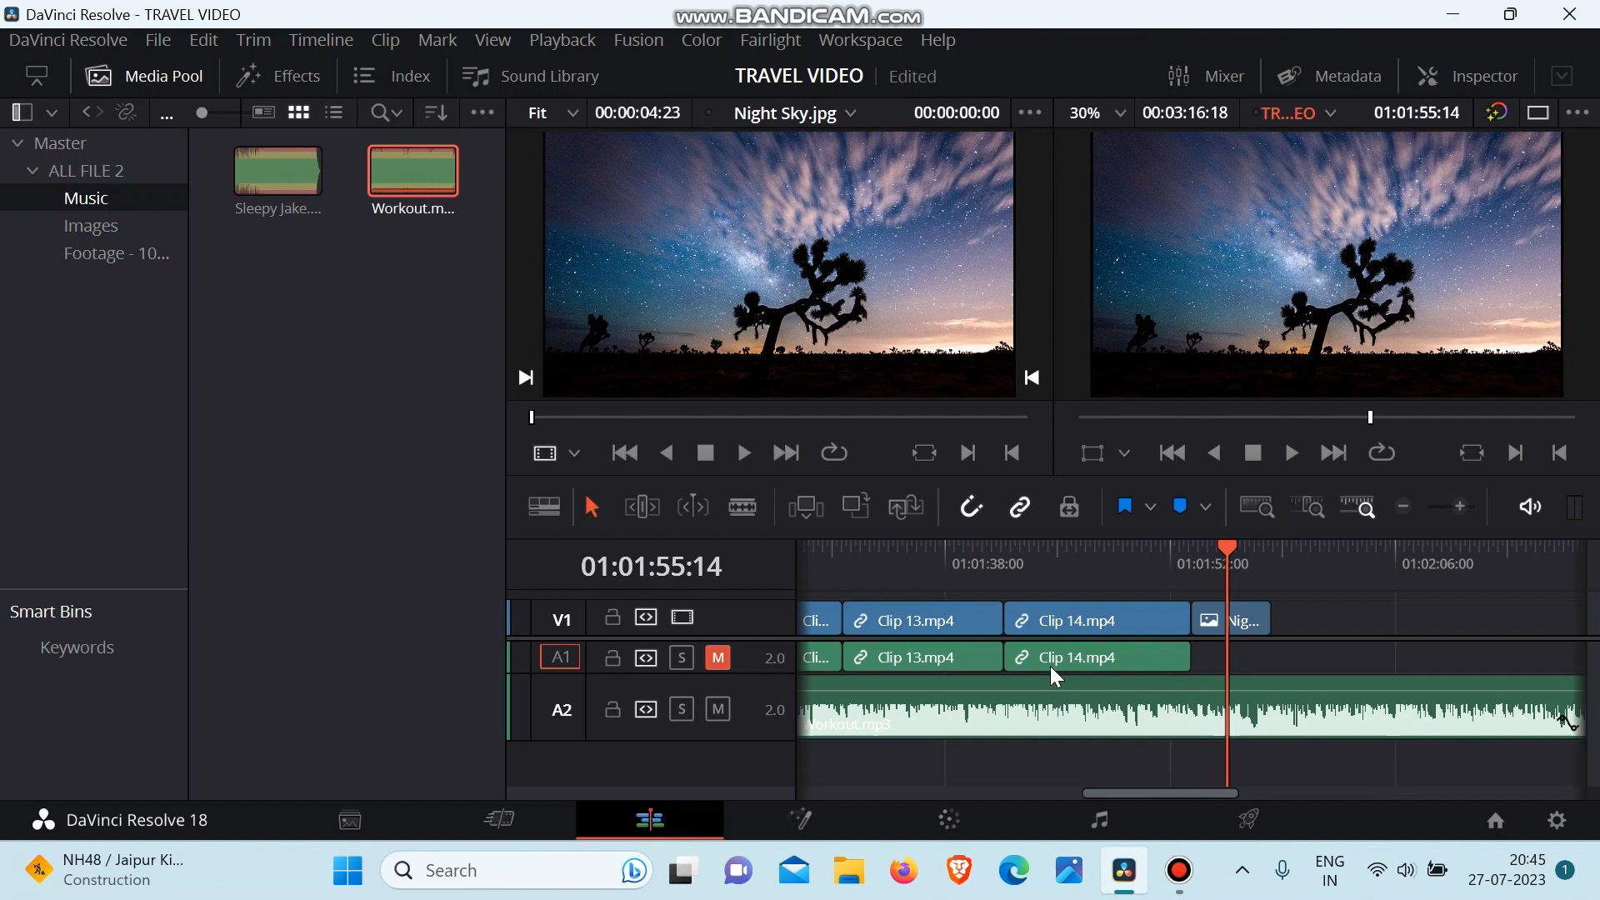
Step: Try to trim the end of Workout.mp3 on track A2 back to the end of Night Sky.jpg, and undo the trim
{"action": "scroll", "coordinate": [1052, 671], "scroll_direction": "right", "scroll_amount": 5}
{"action": "scroll", "coordinate": [1052, 671], "scroll_direction": "left", "scroll_amount": 4}
{"action": "left_click", "coordinate": [1281, 718]}
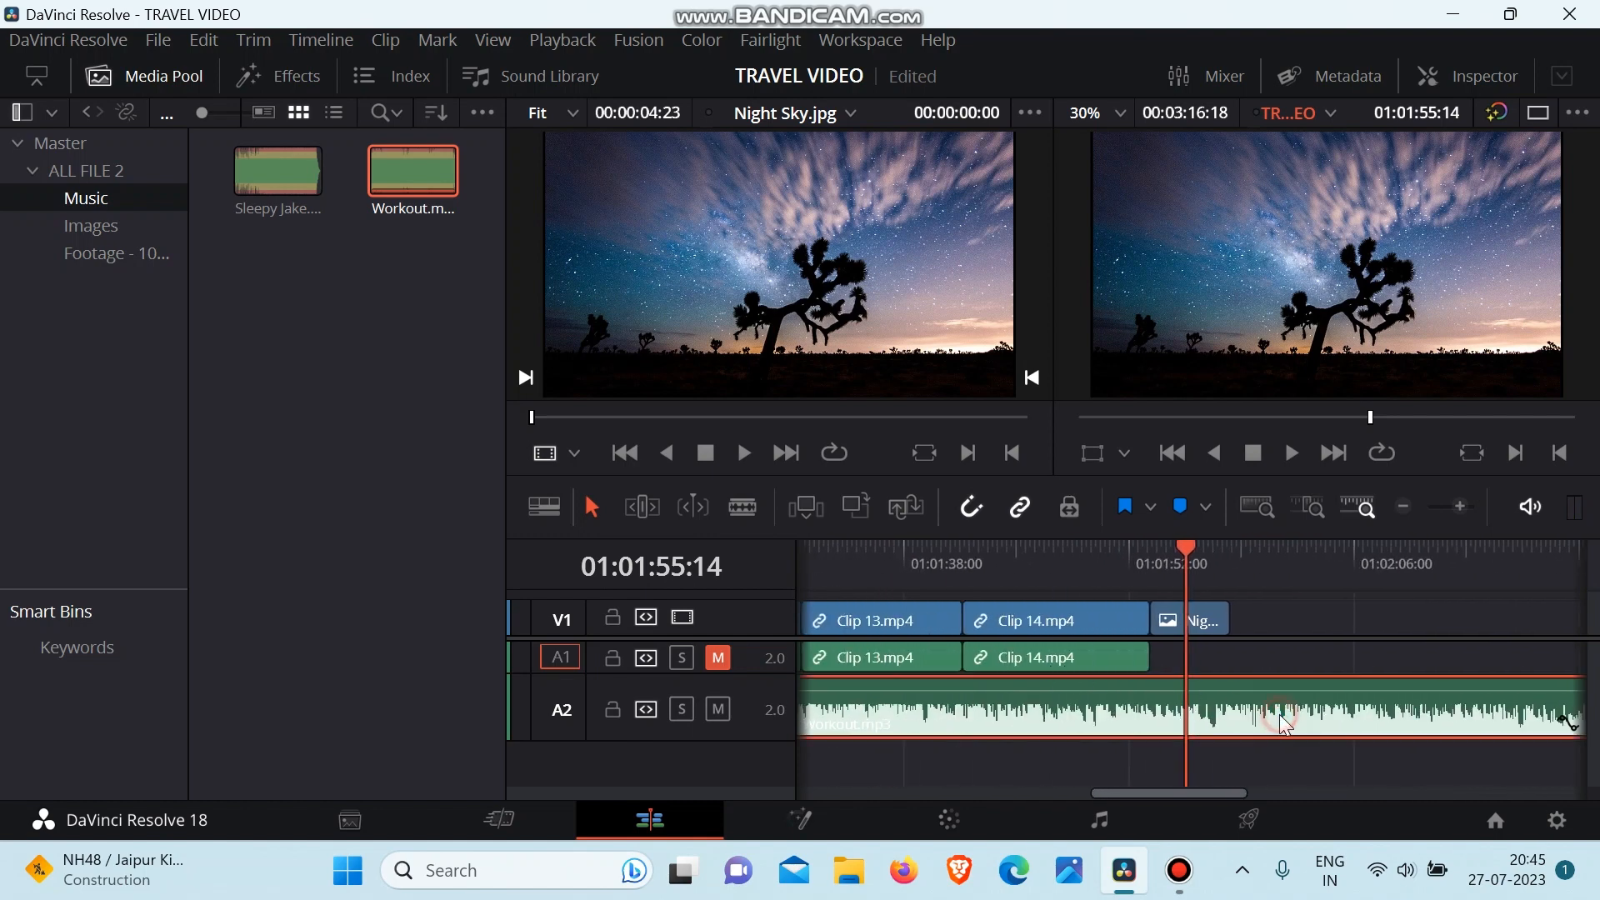
{"action": "left_click", "coordinate": [1404, 508]}
{"action": "left_click", "coordinate": [1404, 507]}
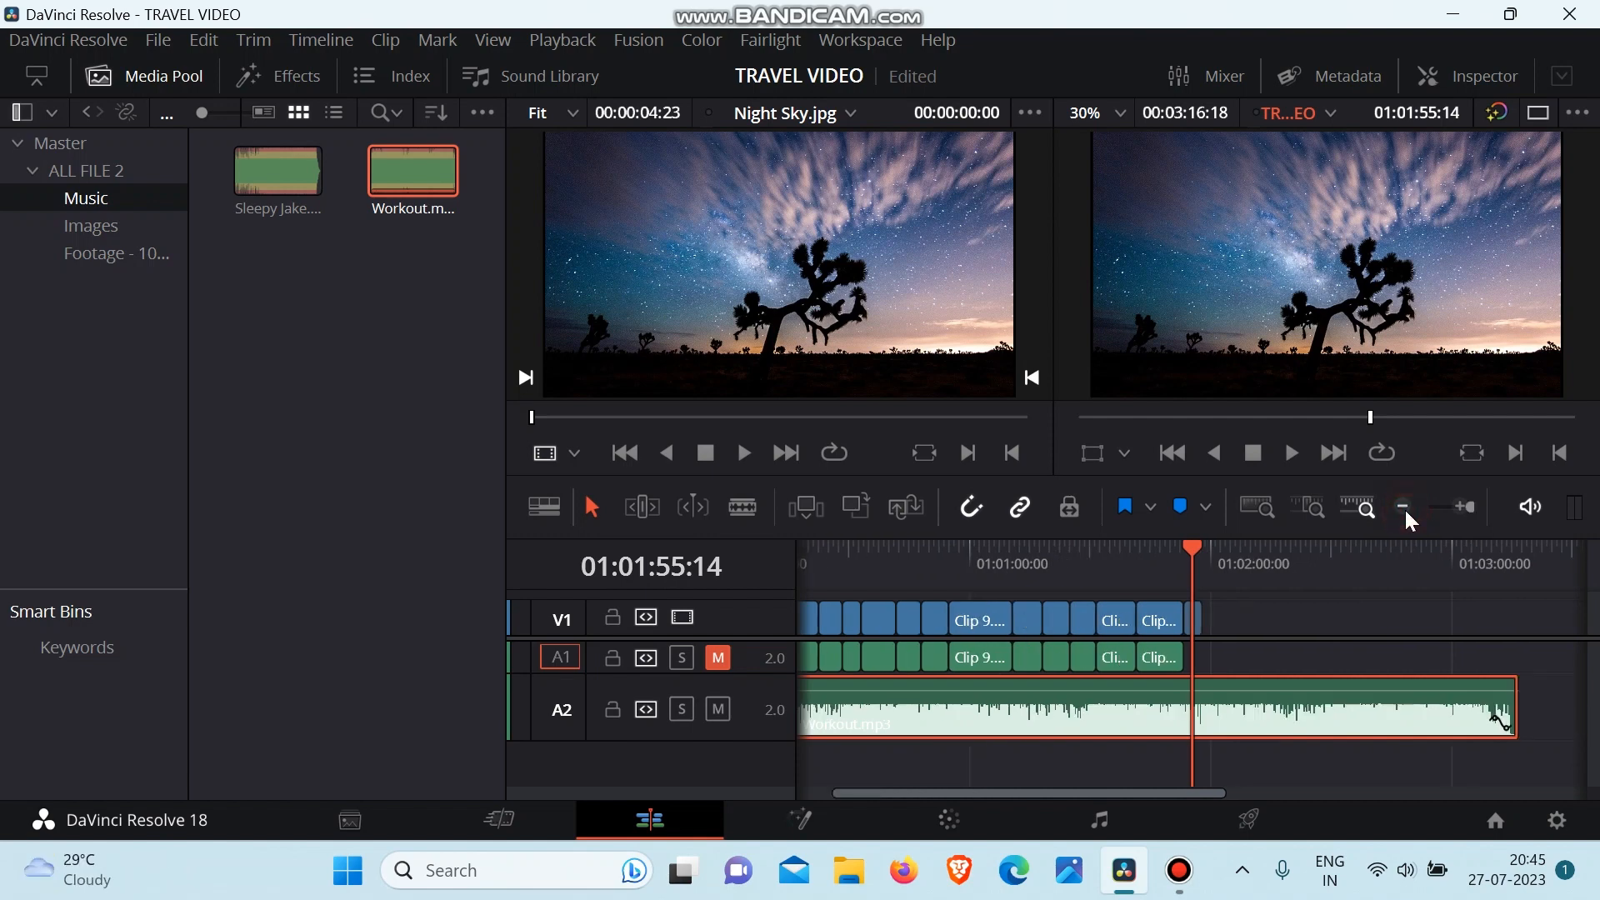
{"action": "left_click", "coordinate": [1184, 551]}
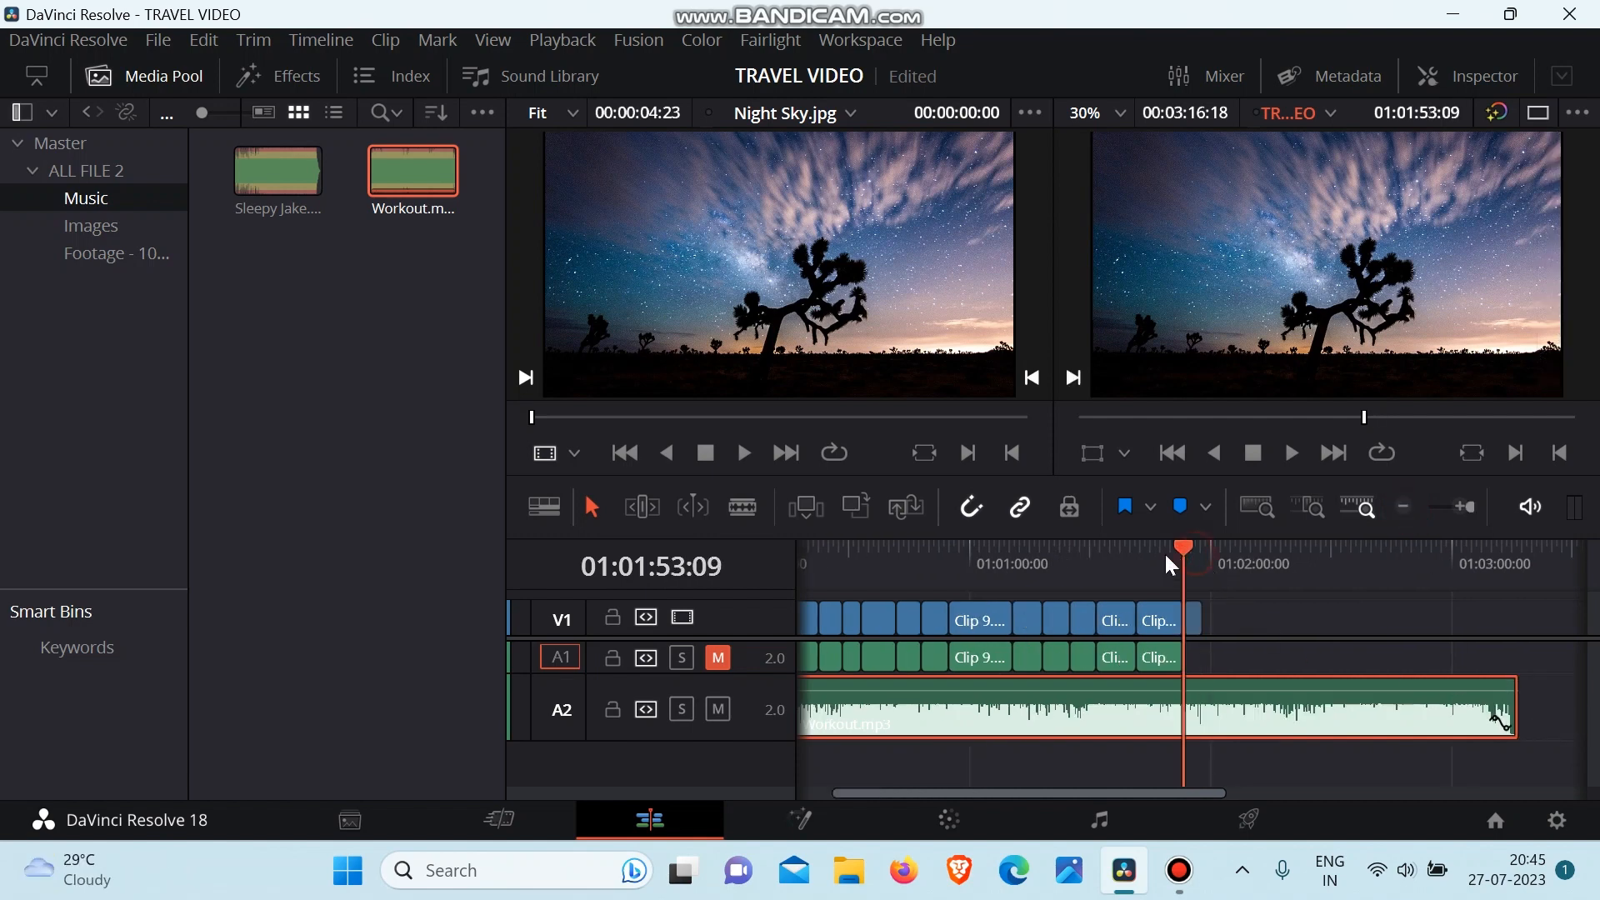
{"action": "left_click", "coordinate": [1515, 697]}
{"action": "left_click_drag", "start_coordinate": [1516, 697], "coordinate": [1206, 699]}
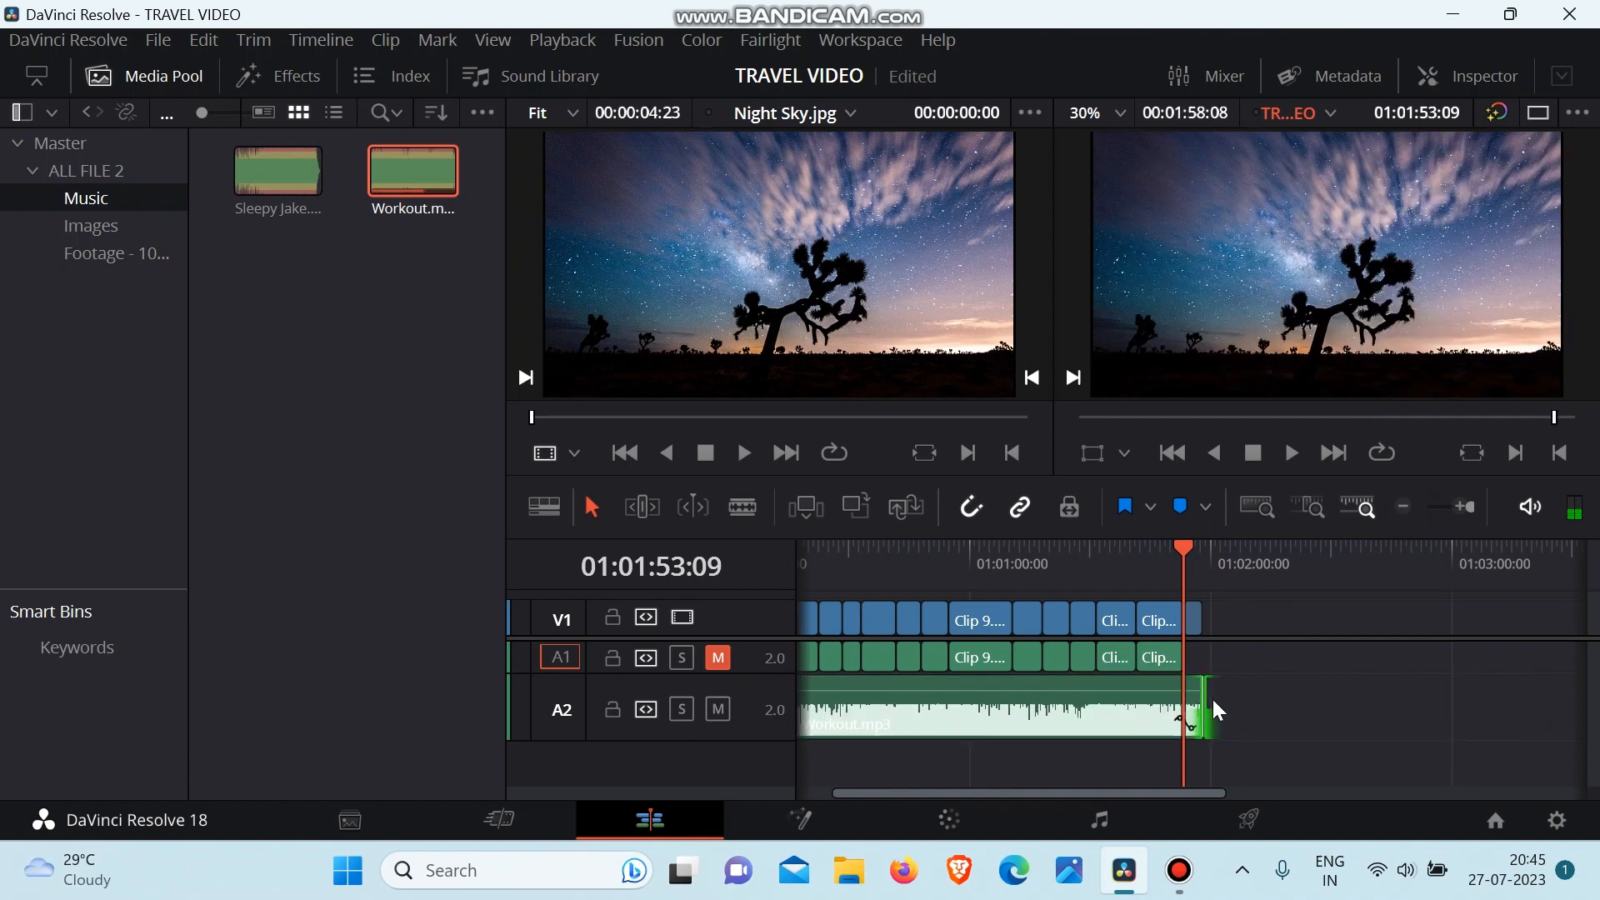
{"action": "key", "text": "ctrl+z"}
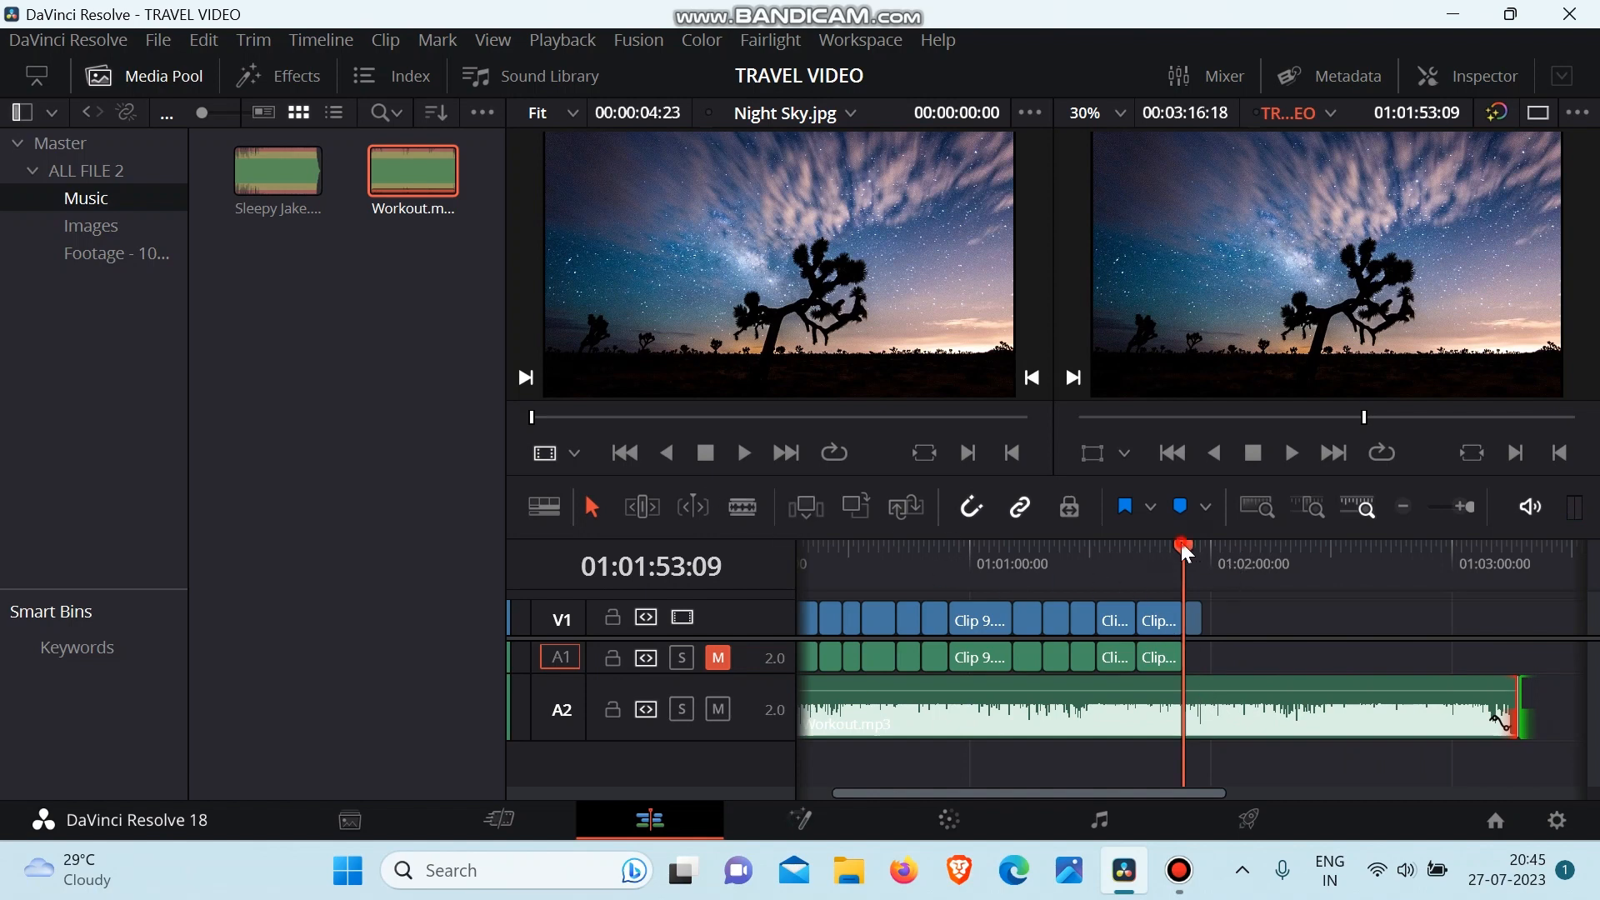
Step: Split Workout.mp3 on track A2 at 01:01:58:08, where Night Sky.jpg ends, with the Blade tool
{"action": "left_click_drag", "start_coordinate": [1182, 542], "coordinate": [1200, 549]}
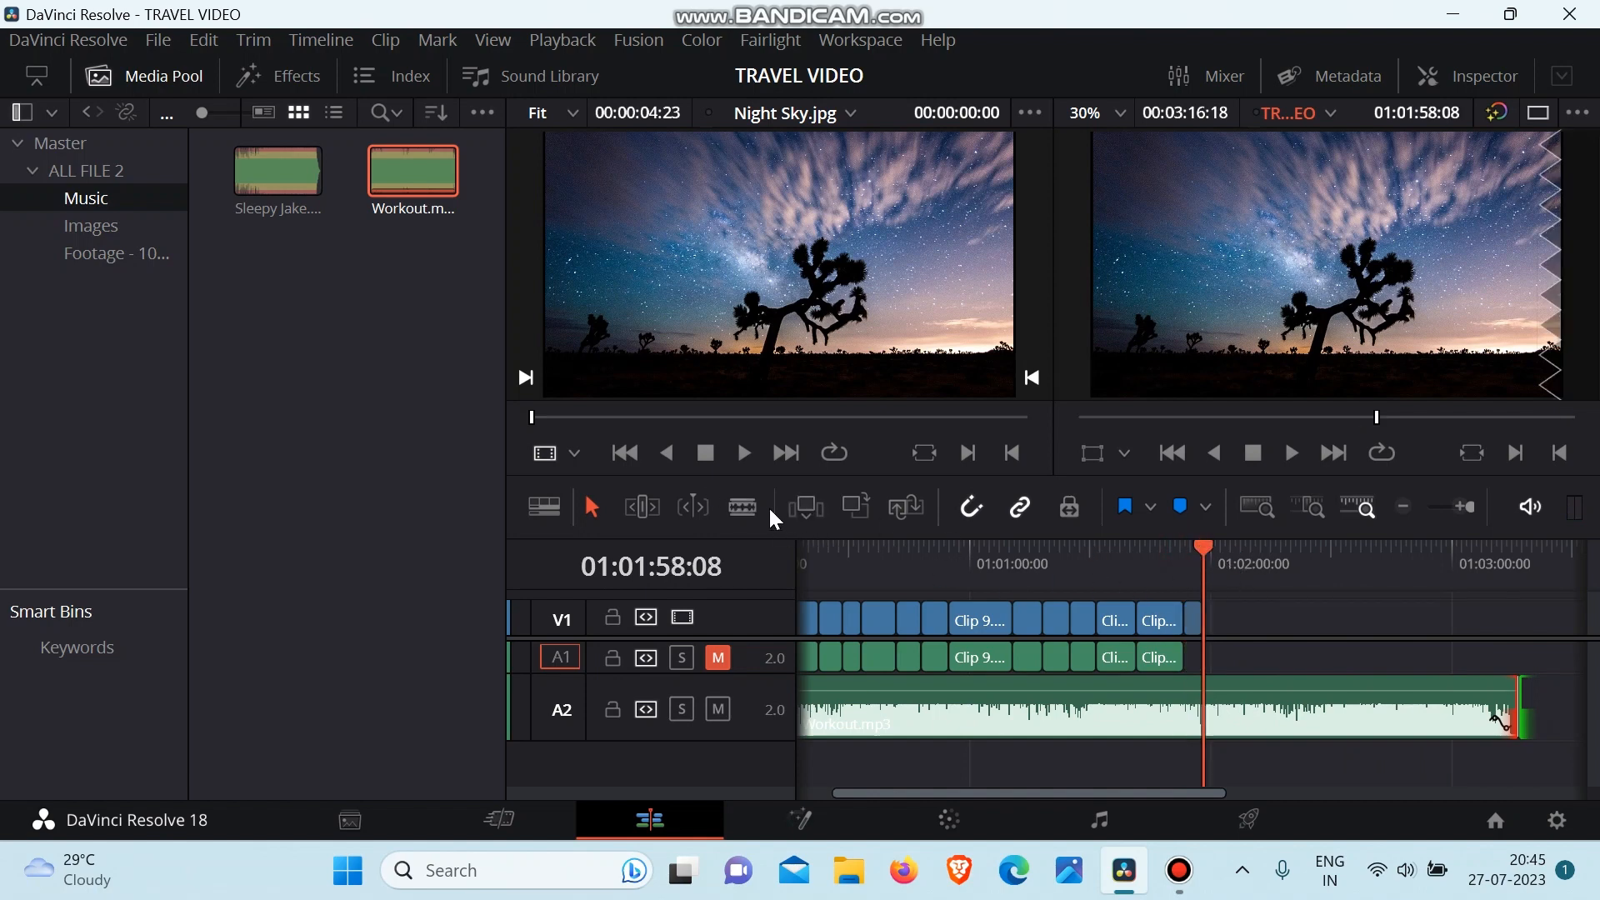
{"action": "left_click", "coordinate": [745, 507]}
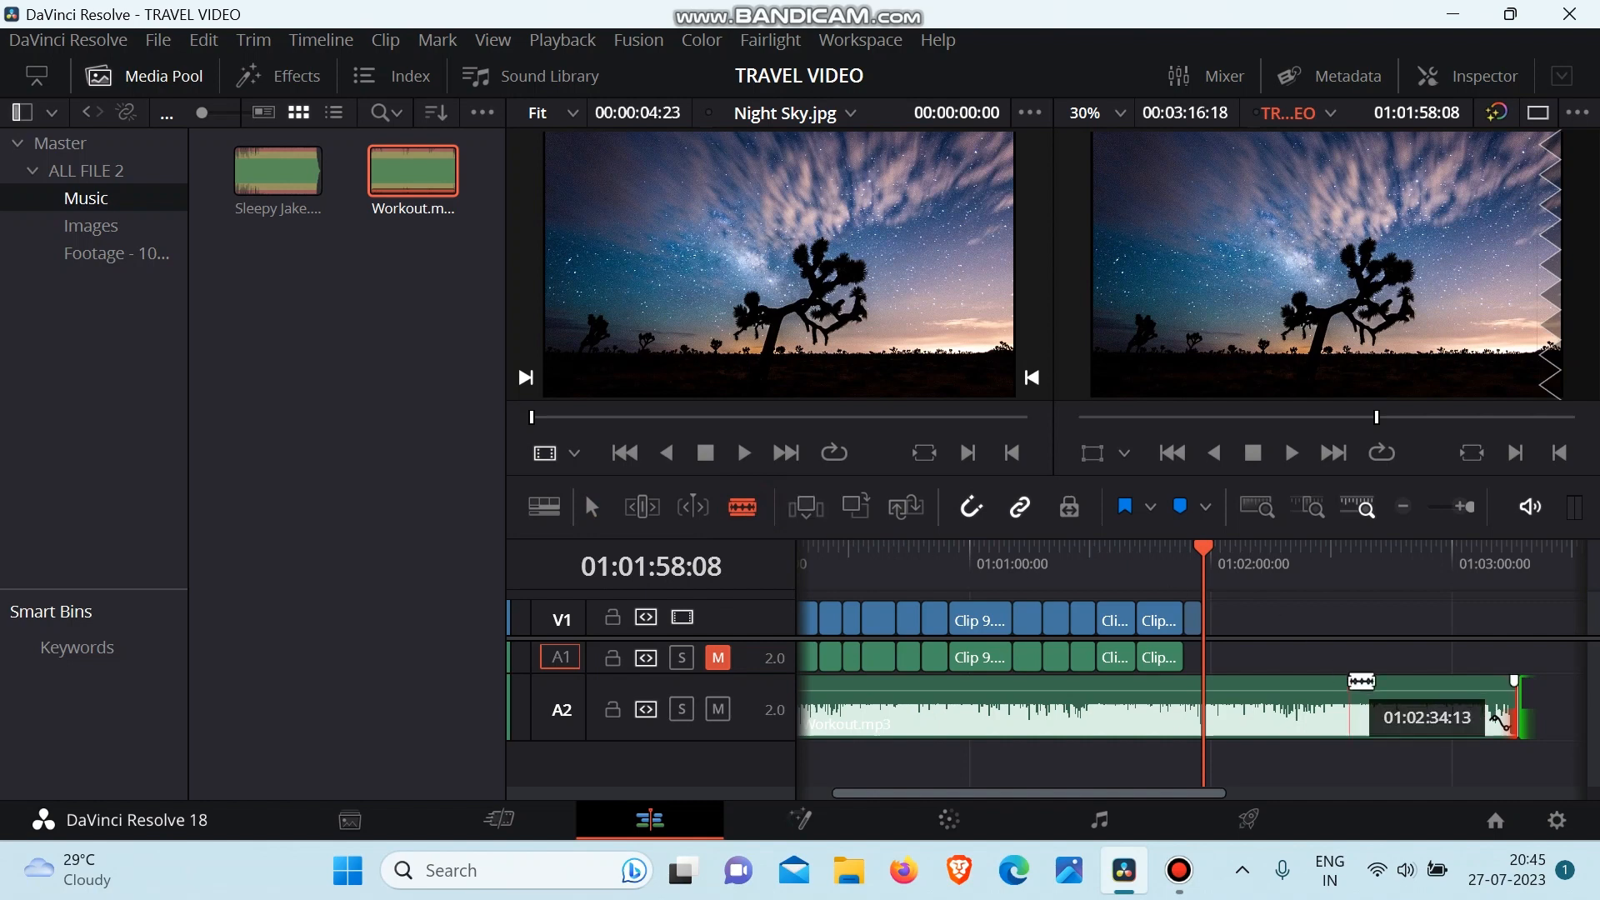
{"action": "left_click", "coordinate": [1204, 707]}
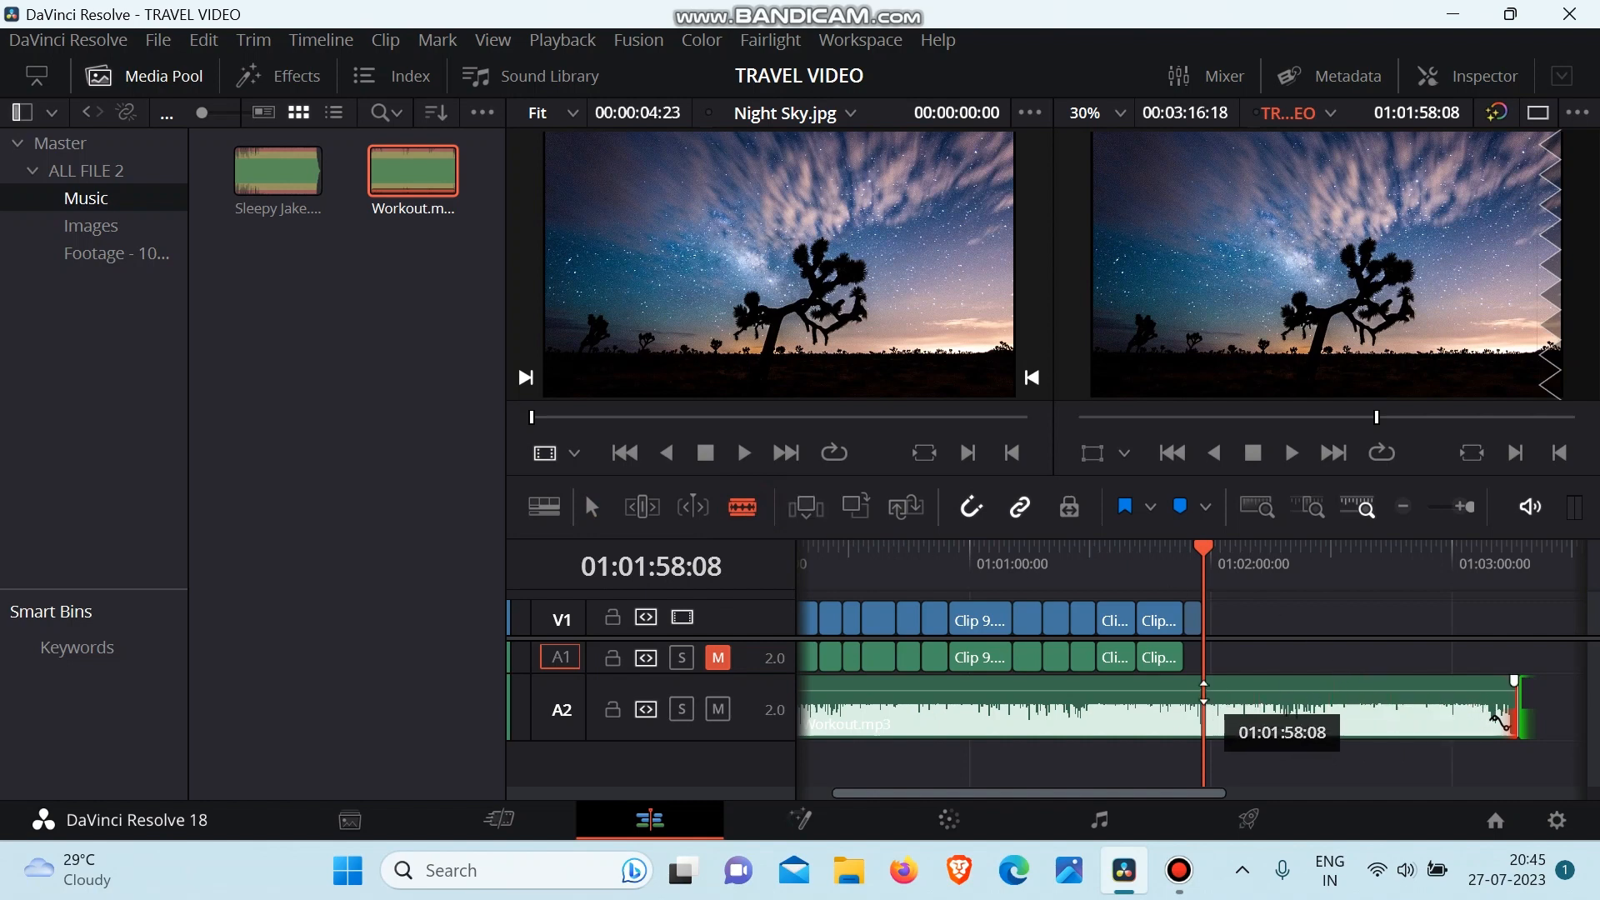
{"action": "left_click", "coordinate": [1183, 557]}
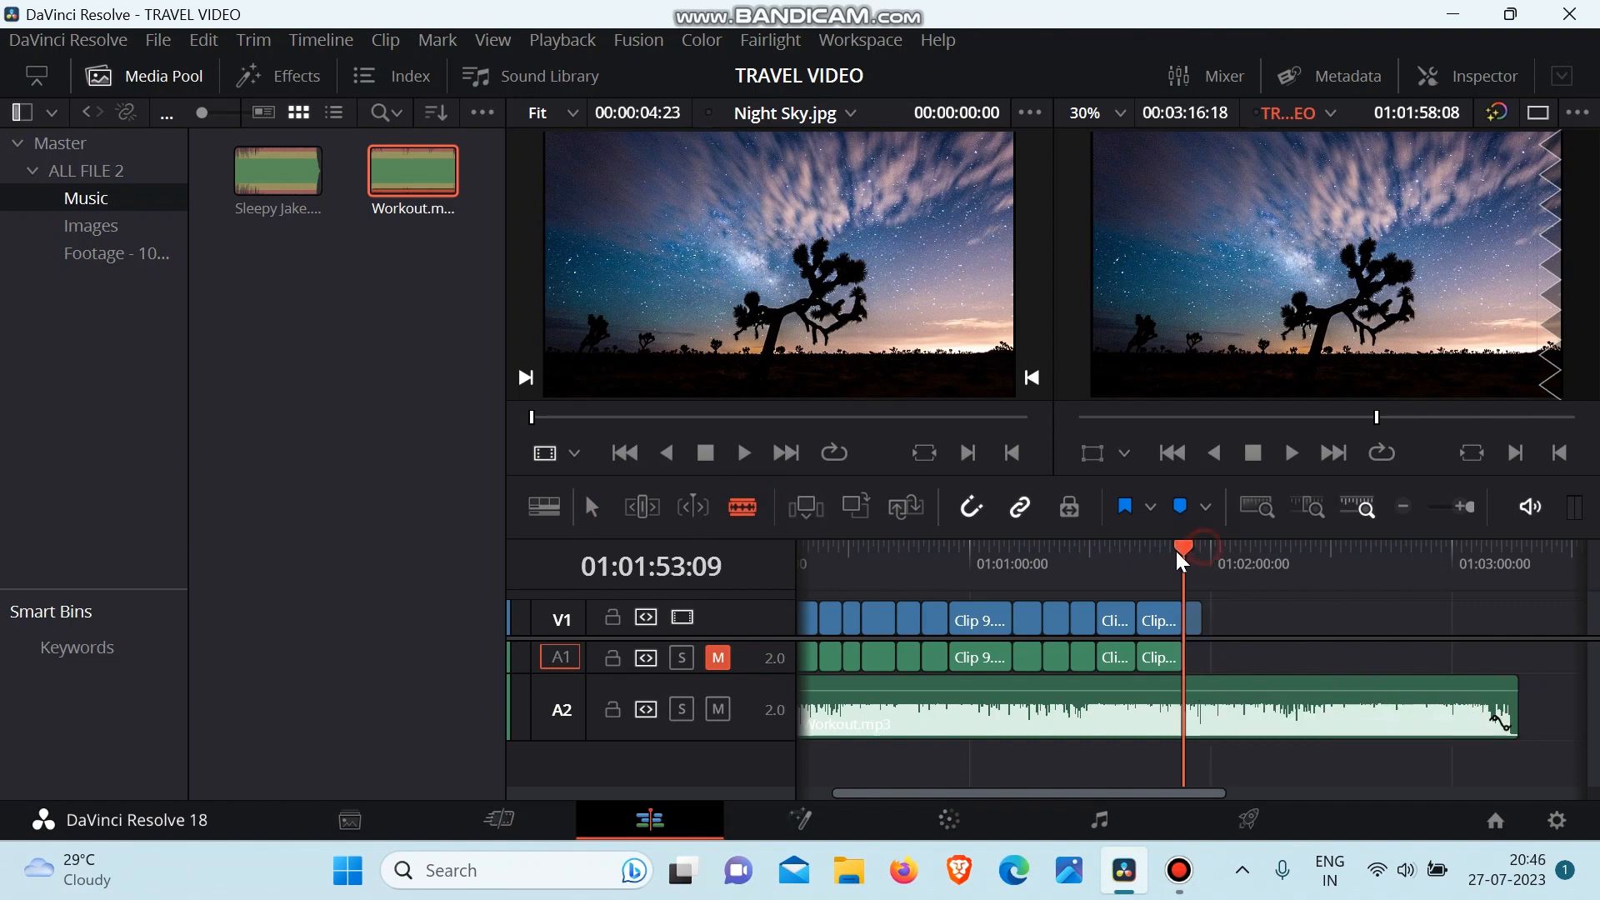
{"action": "left_click", "coordinate": [1206, 700]}
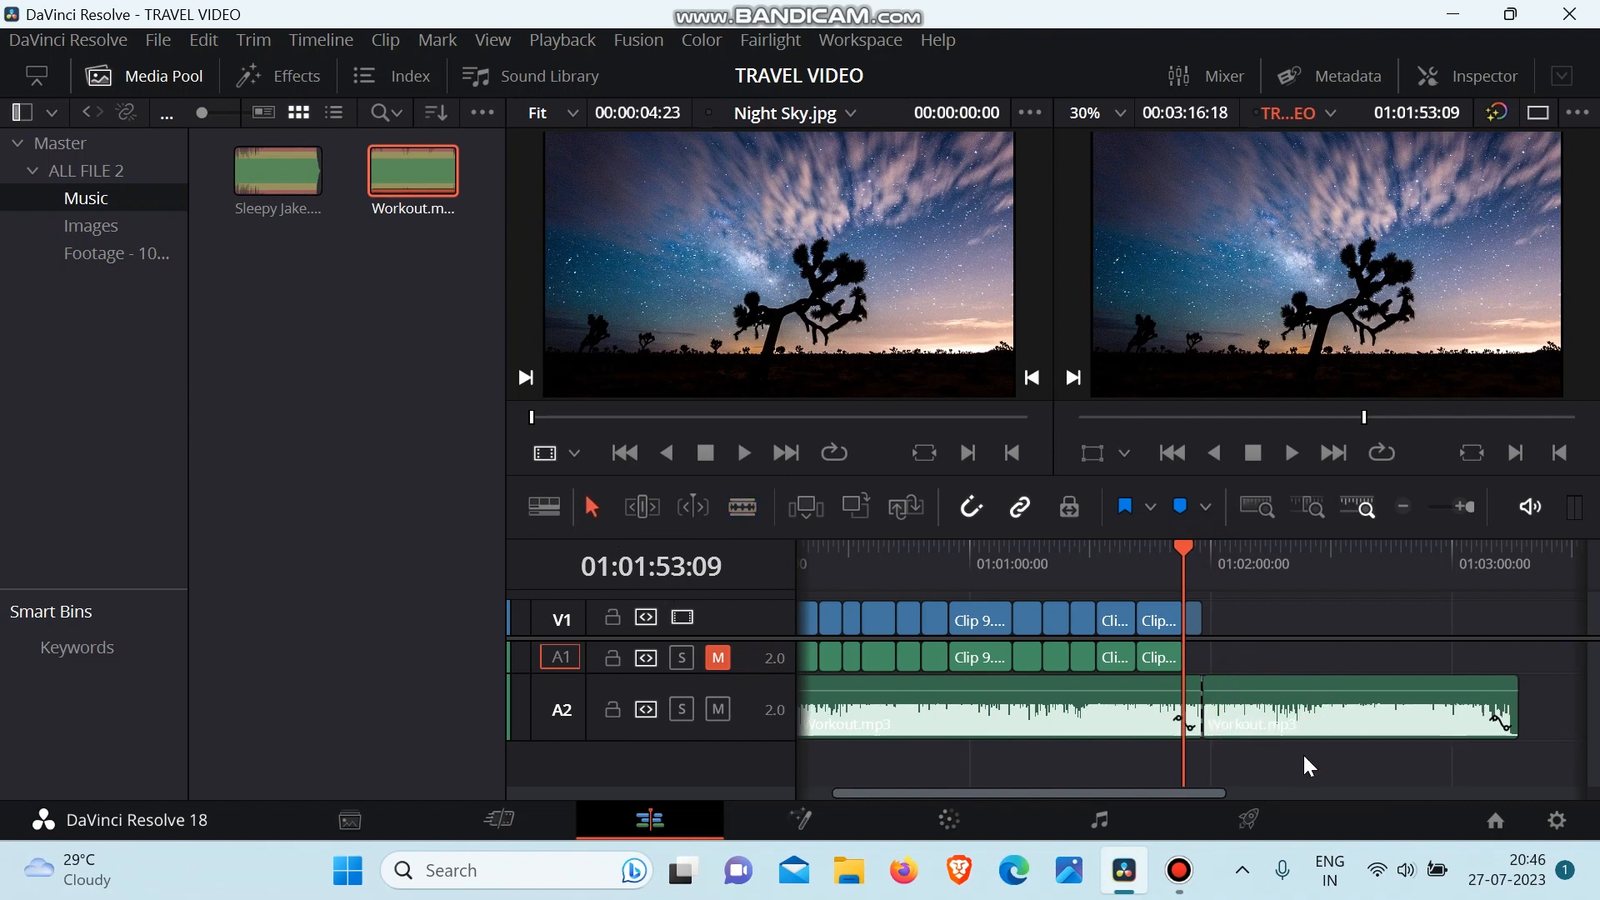
Step: Delete the Workout.mp3 segment that follows the cut, and undo both the deletion and the split
{"action": "left_click", "coordinate": [1294, 721]}
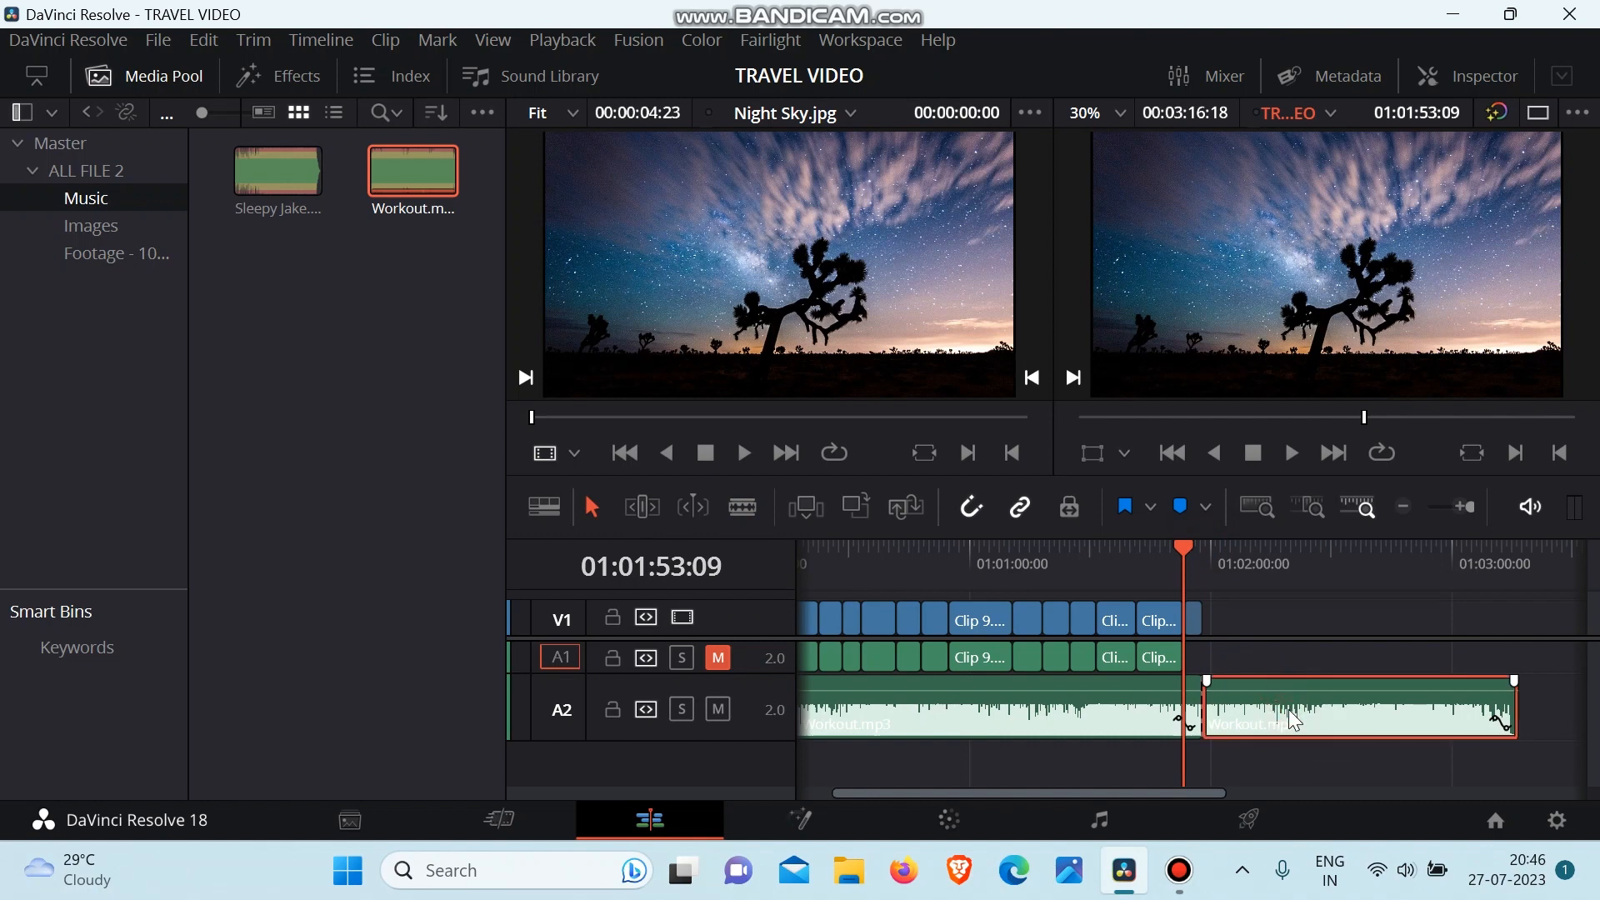
{"action": "key", "text": "Delete"}
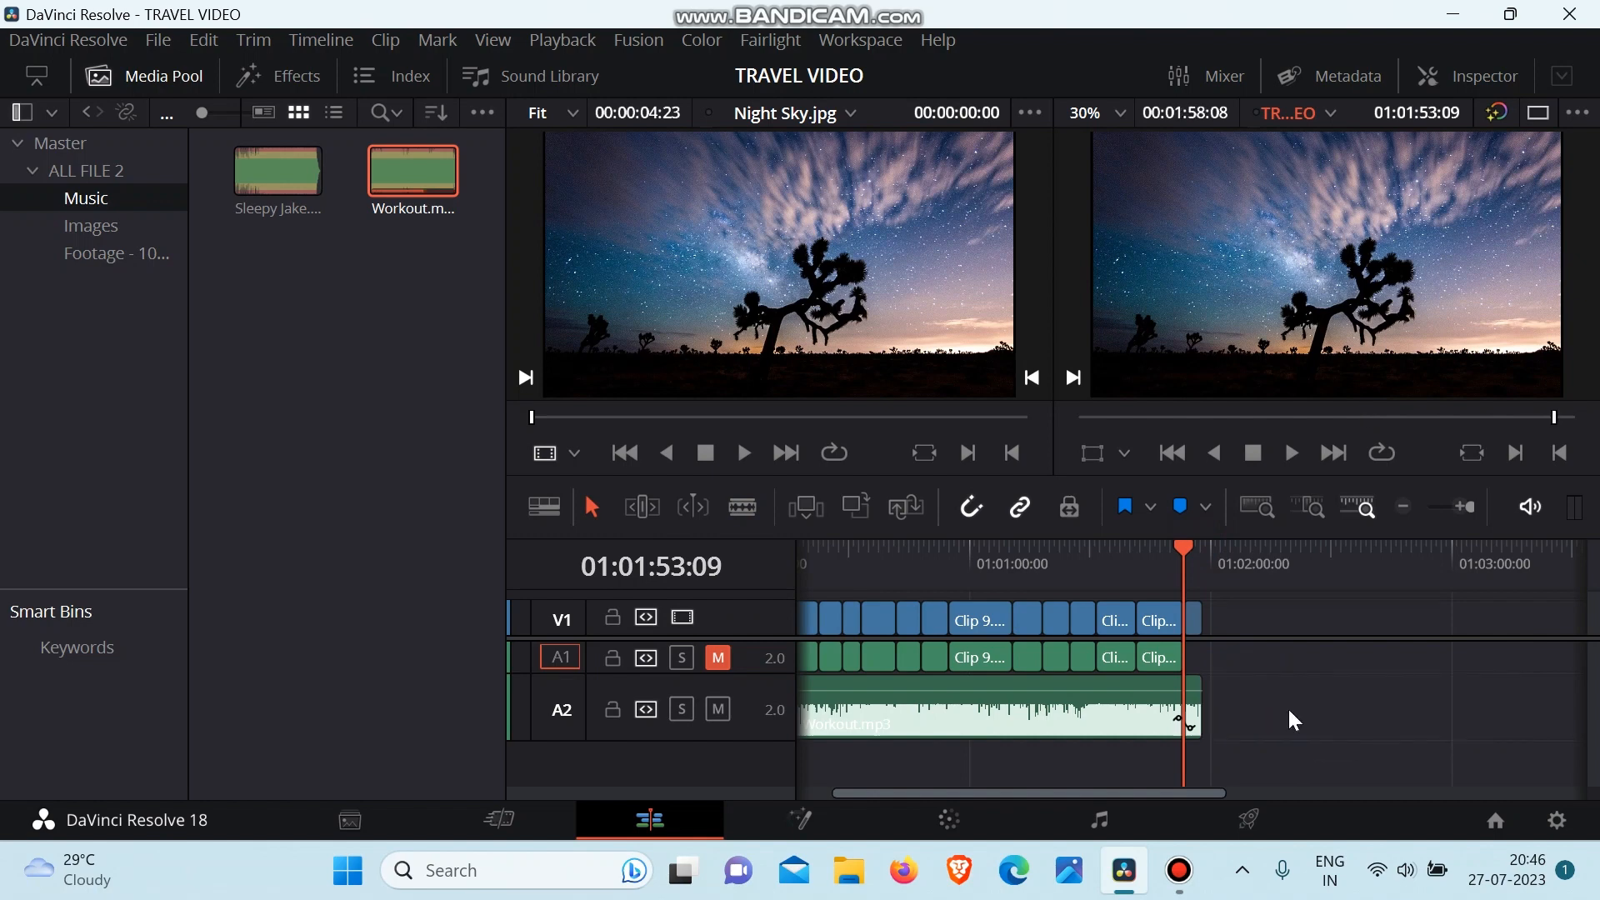
{"action": "key", "text": "ctrl+z"}
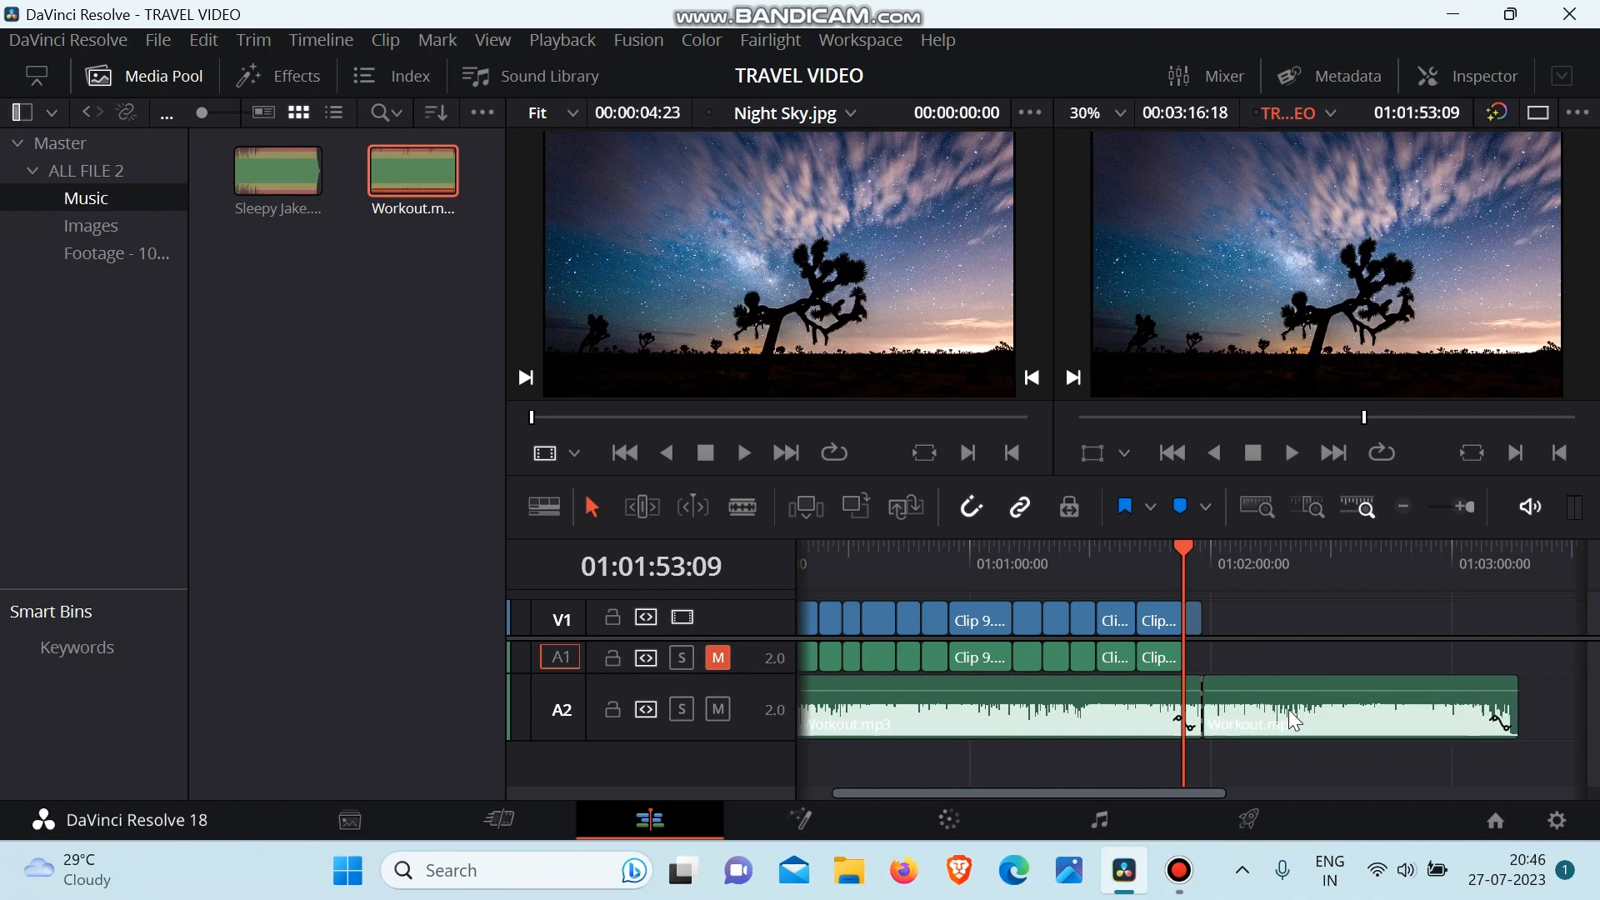
{"action": "key", "text": "ctrl+z"}
Step: Split Workout.mp3 at 01:01:58:08, the end of the last image, and delete the leftover music after the cut
{"action": "left_click_drag", "start_coordinate": [1187, 548], "coordinate": [1203, 547]}
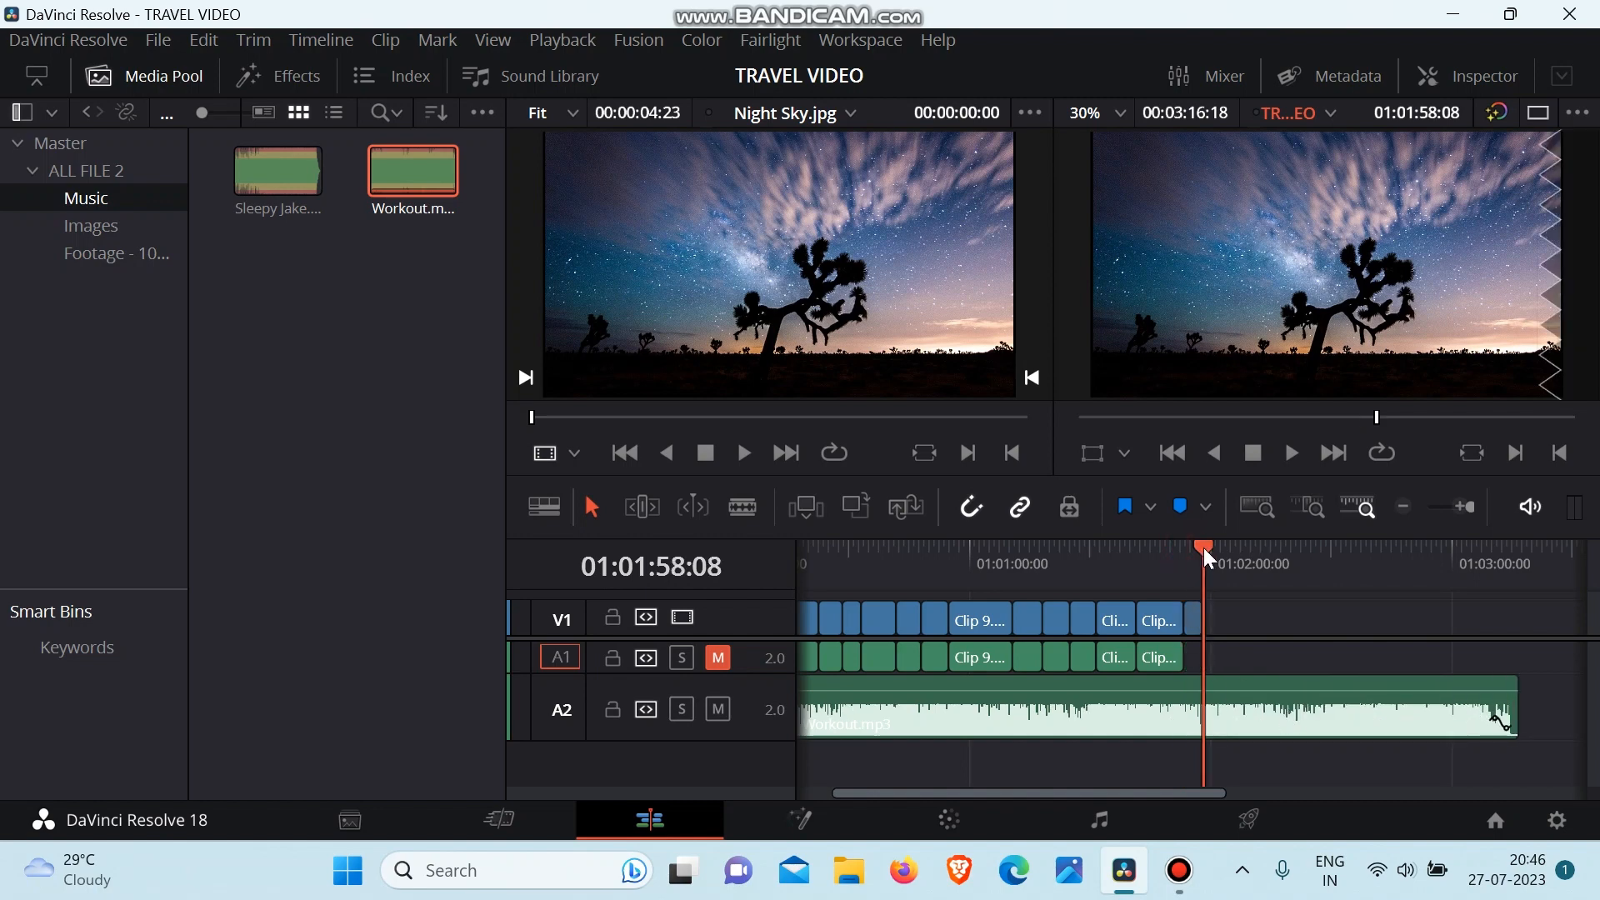
{"action": "key", "text": "ctrl+b"}
{"action": "left_click", "coordinate": [1289, 699]}
{"action": "key", "text": "Delete"}
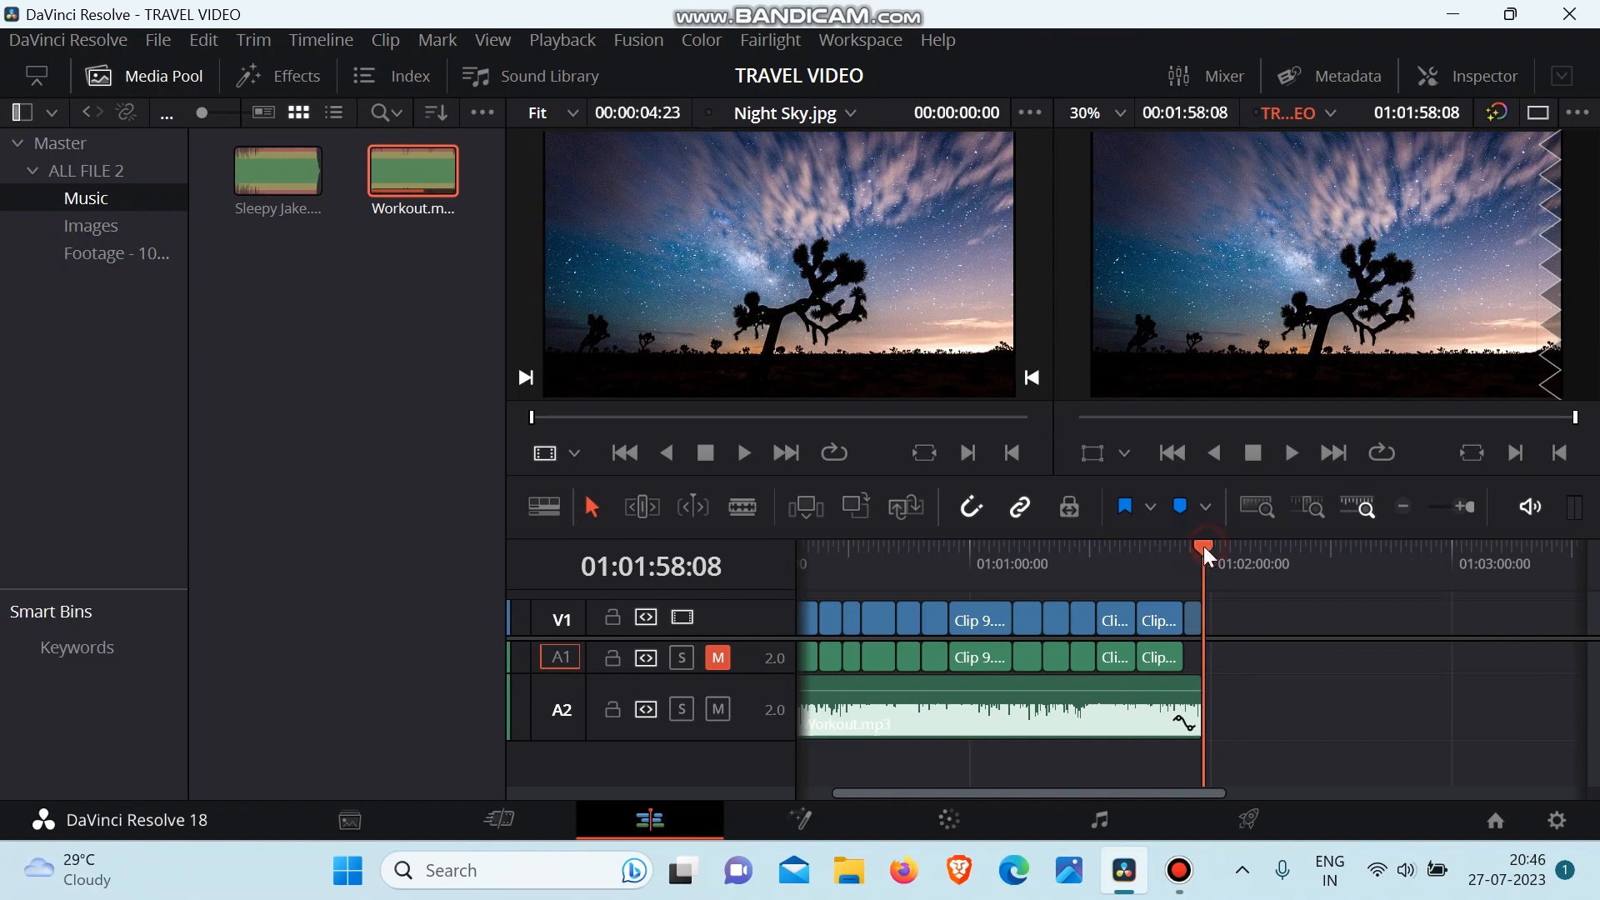
Step: Lower the volume of Workout.mp3 on track A2 further and check it by scrubbing back to the start of Clip 9.mp4
{"action": "left_click_drag", "start_coordinate": [1205, 546], "coordinate": [1150, 546]}
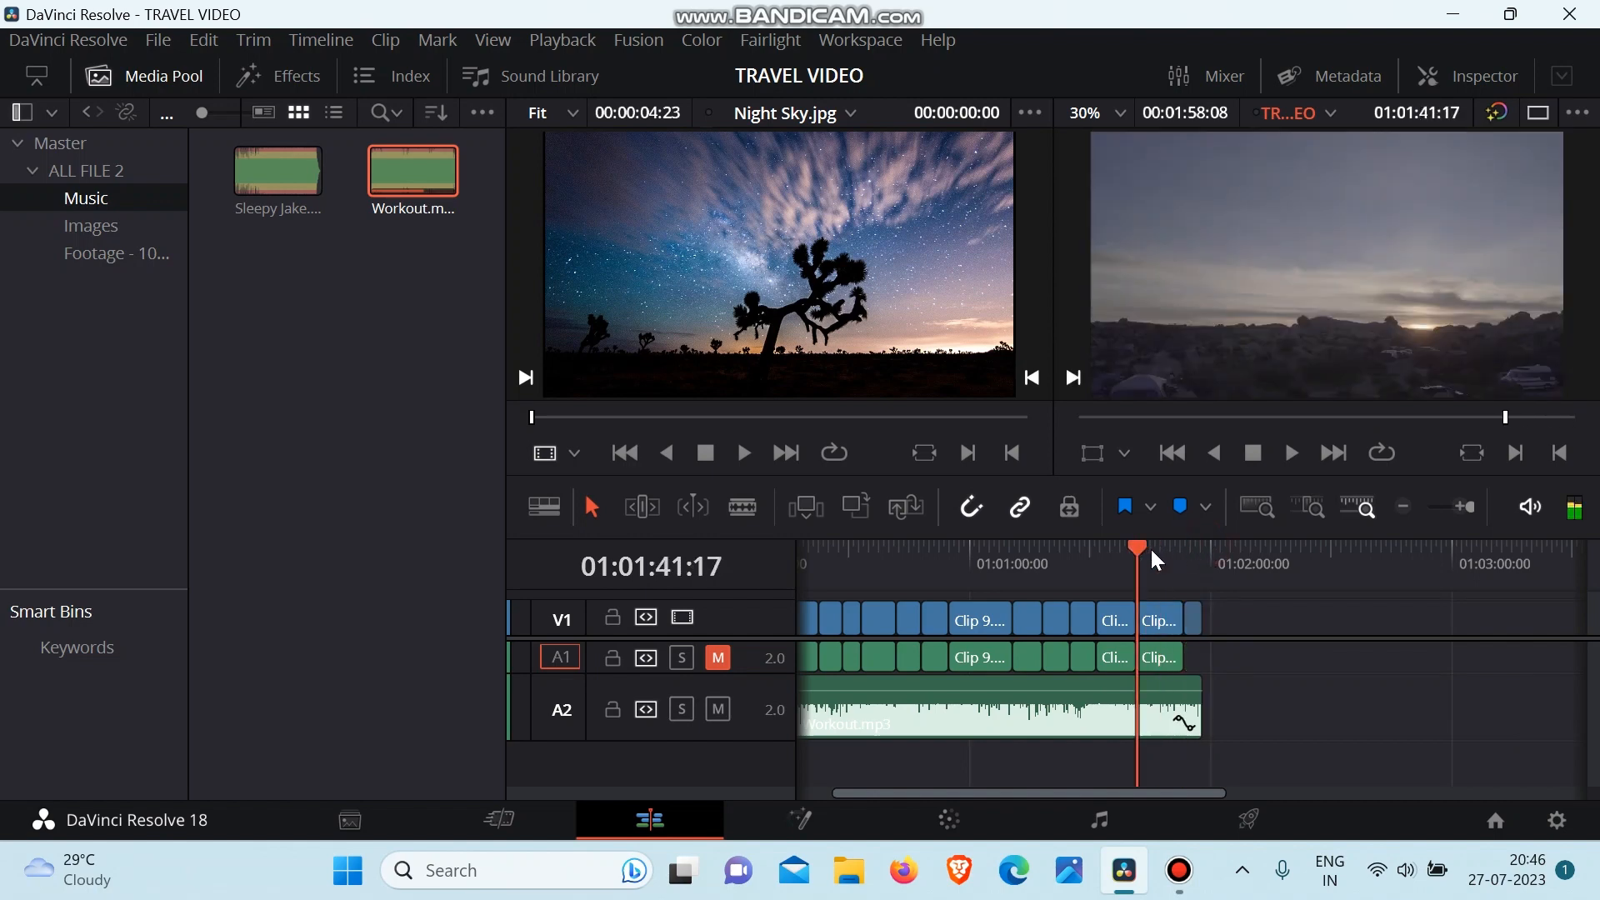
{"action": "left_click_drag", "start_coordinate": [1102, 679], "coordinate": [1101, 693]}
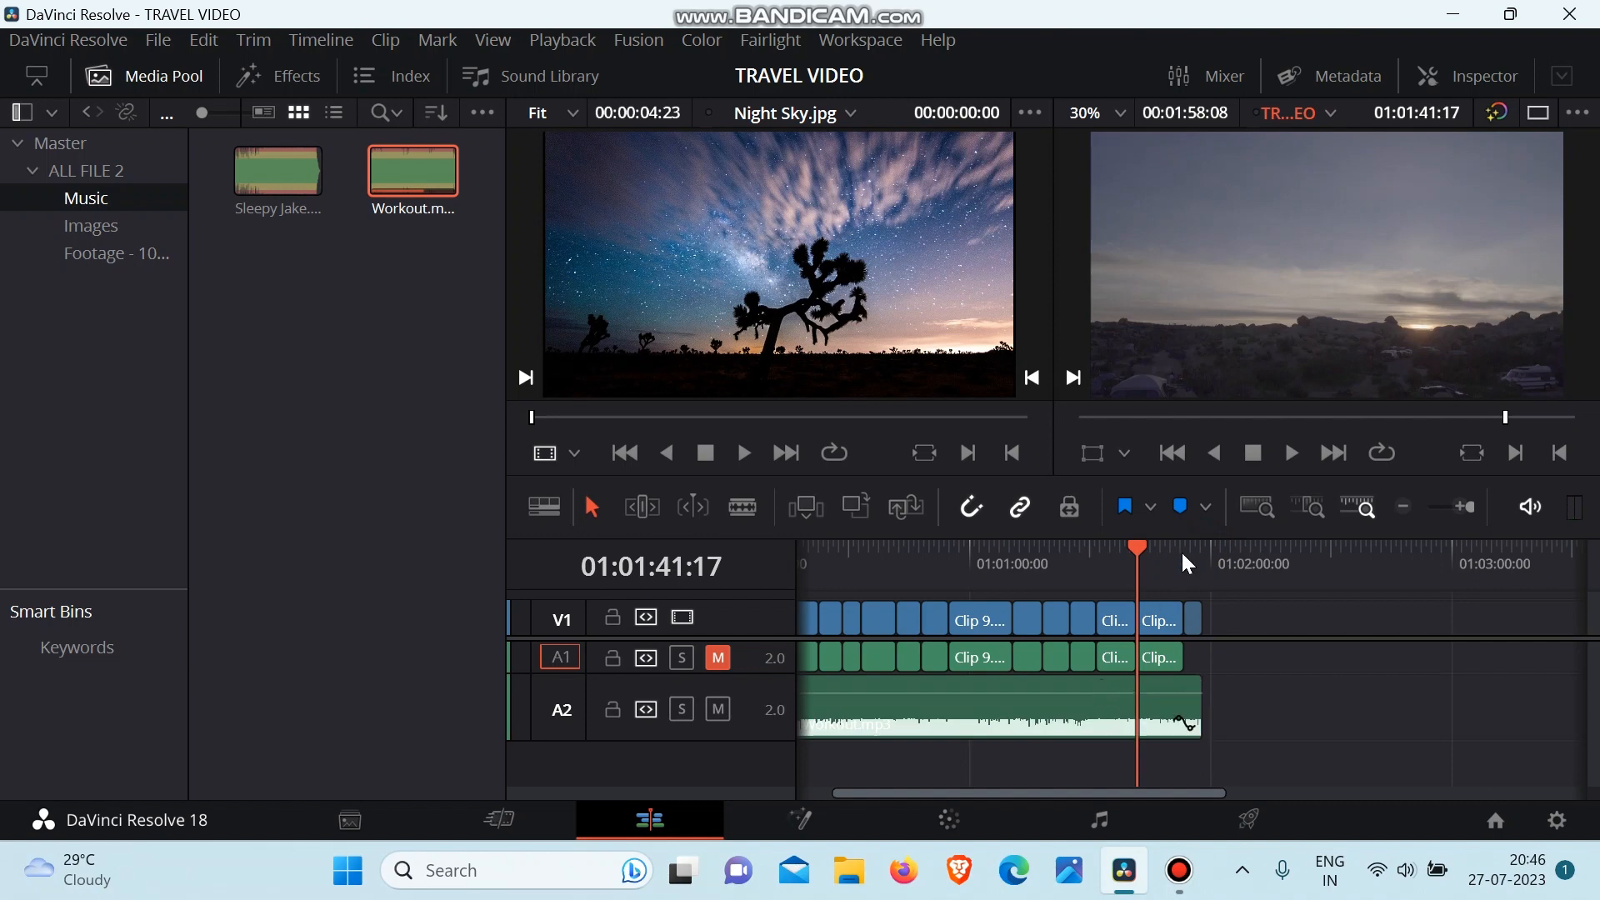
{"action": "mouse_move", "coordinate": [1141, 546]}
{"action": "left_mouse_down"}
{"action": "mouse_move", "coordinate": [1097, 547]}
{"action": "mouse_move", "coordinate": [1134, 556]}
{"action": "left_mouse_up"}
{"action": "left_click_drag", "start_coordinate": [1117, 542], "coordinate": [950, 551]}
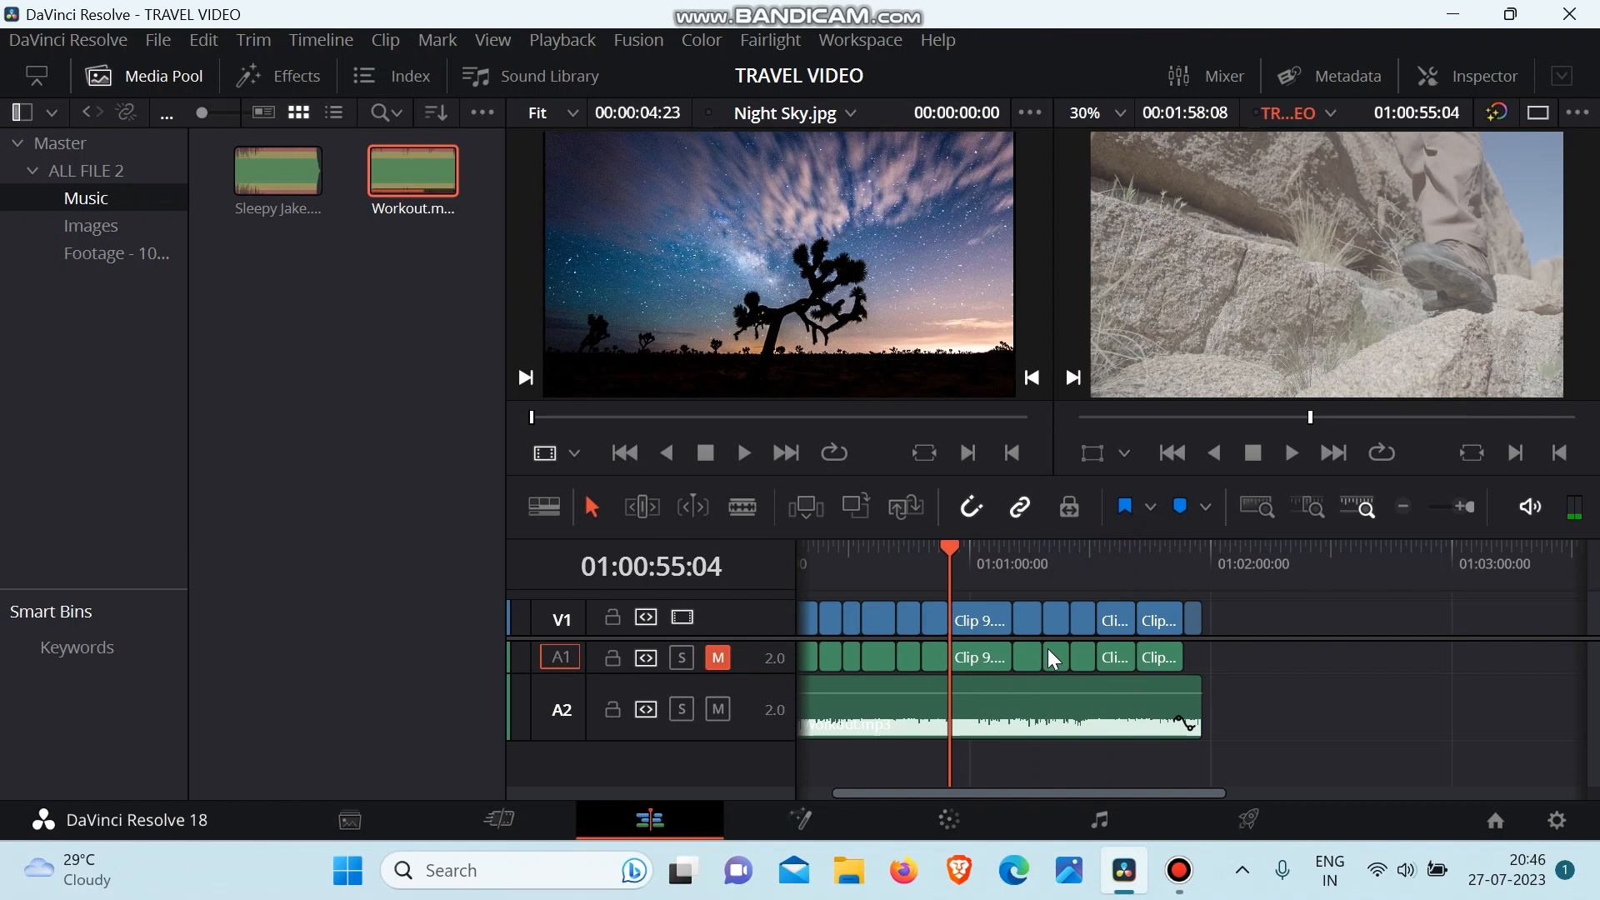
Step: Review the assembled timeline from end to start and examine the beginning of Clip 1.mp4 by scrubbing to 01:00:06:12
{"action": "scroll", "coordinate": [1053, 659], "scroll_direction": "left", "scroll_amount": 2}
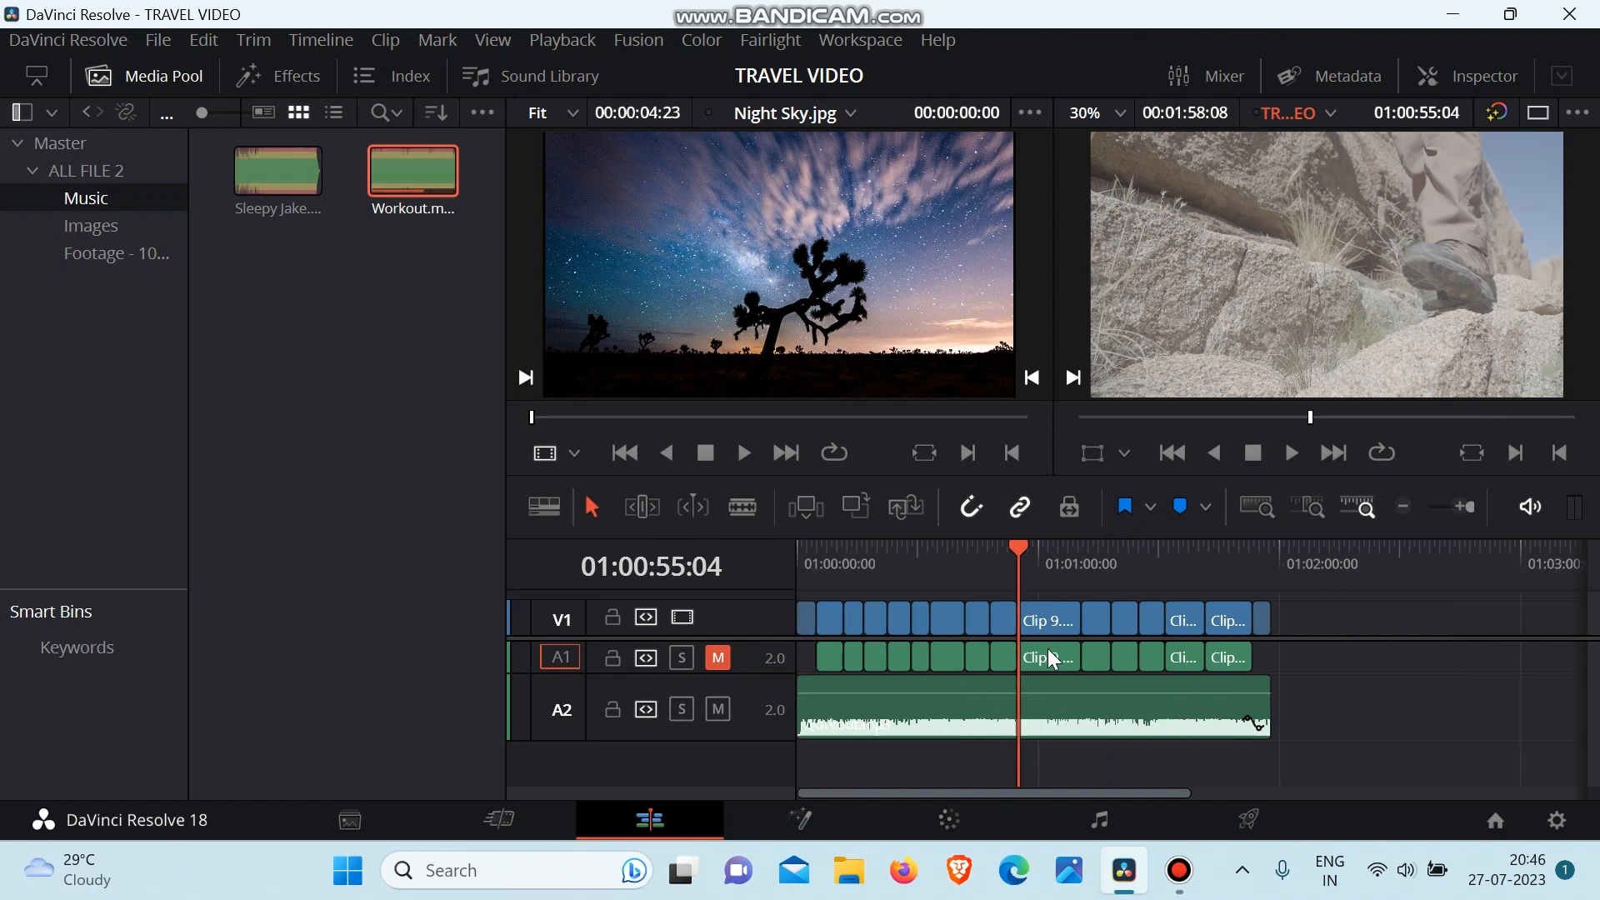
{"action": "scroll", "coordinate": [1052, 659], "scroll_direction": "down", "scroll_amount": 4}
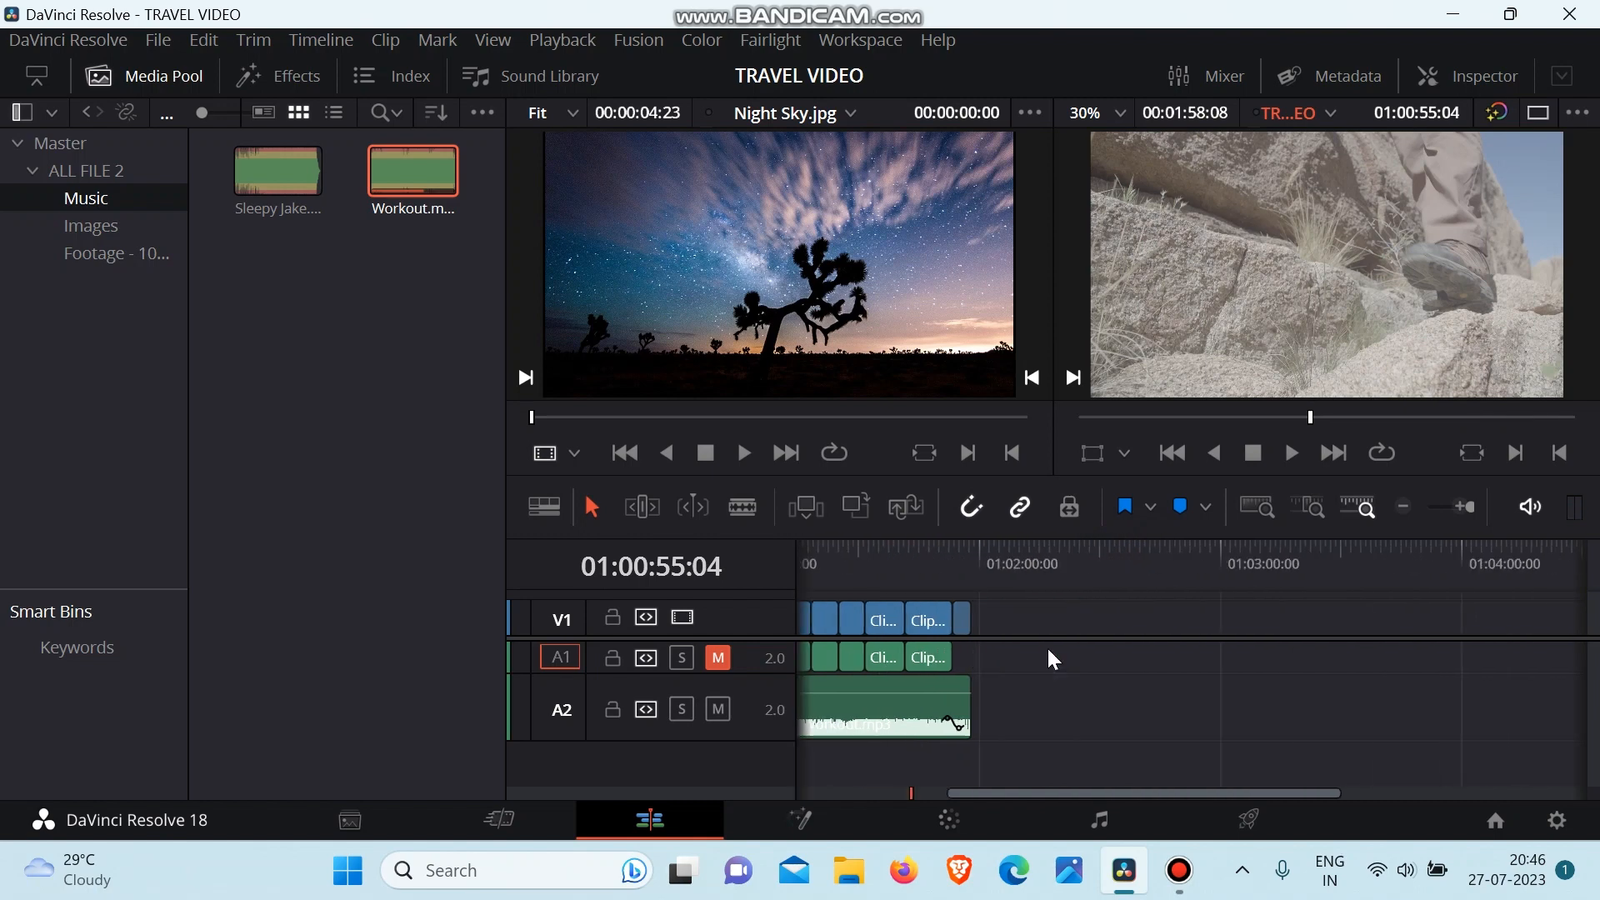
{"action": "scroll", "coordinate": [1053, 659], "scroll_direction": "up", "scroll_amount": 4}
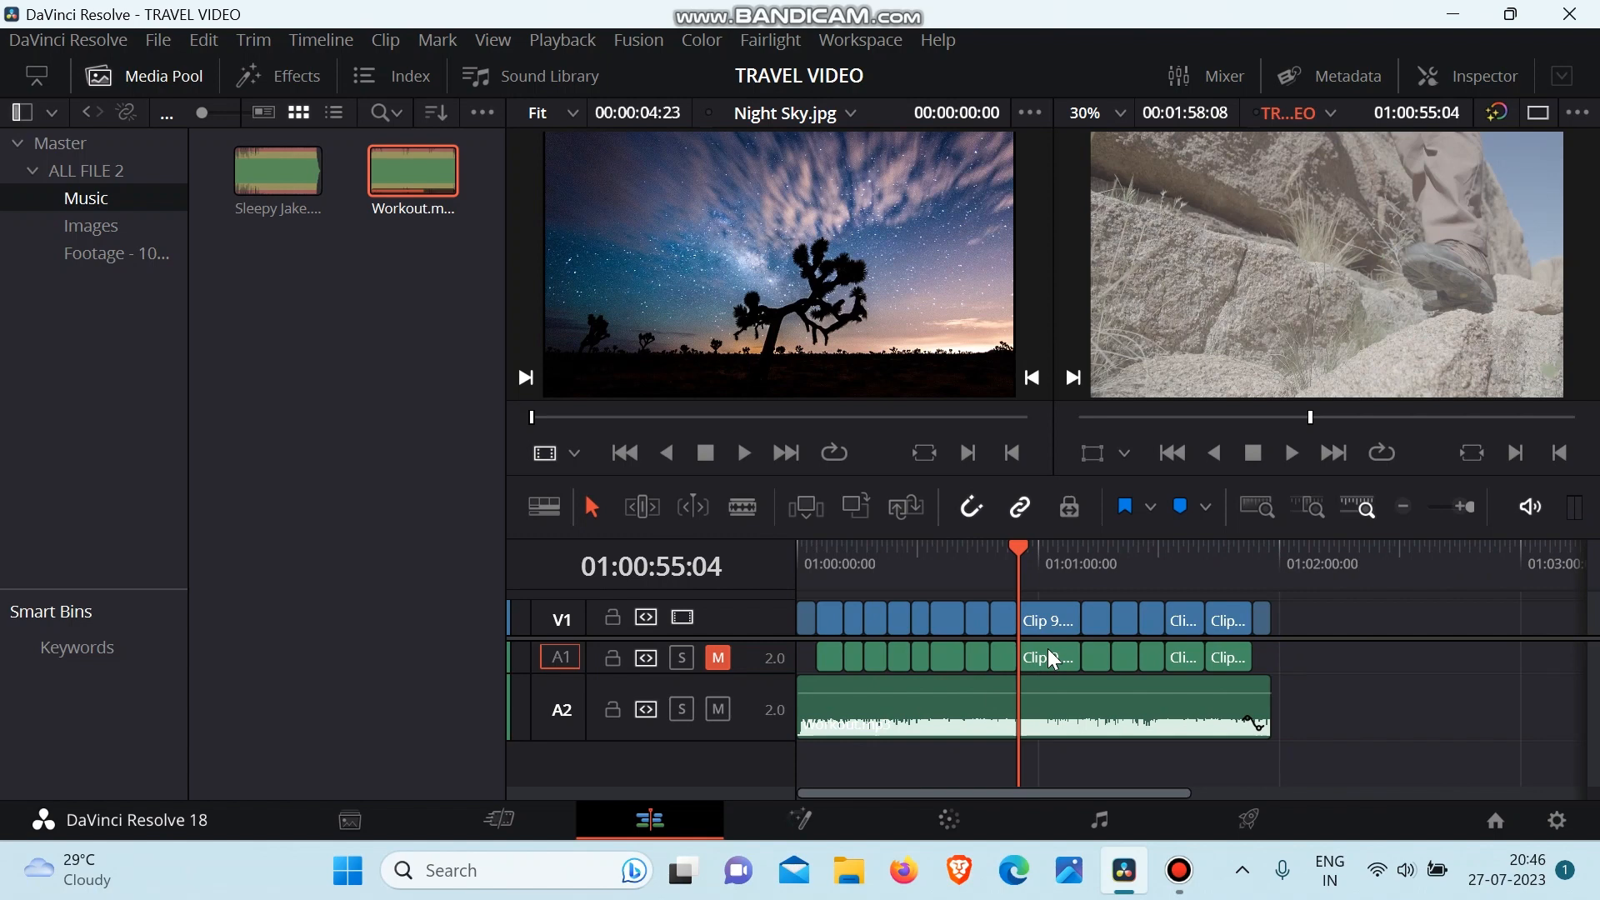
{"action": "left_click", "coordinate": [1053, 660]}
{"action": "left_click", "coordinate": [1460, 508]}
{"action": "left_click", "coordinate": [1460, 512]}
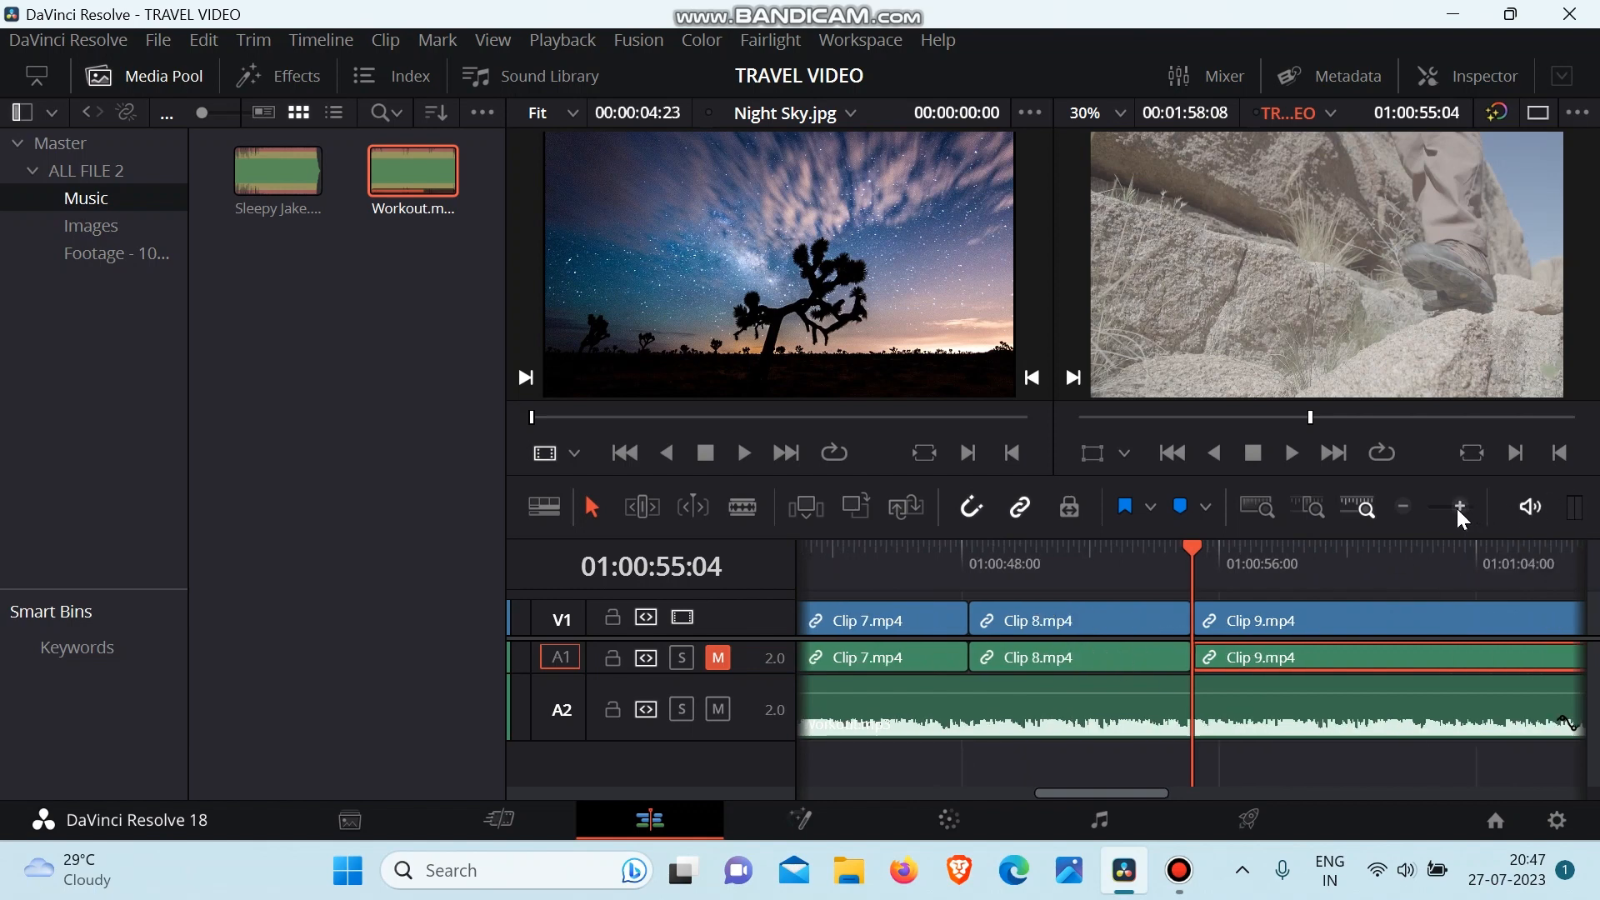
{"action": "scroll", "coordinate": [1088, 712], "scroll_direction": "left", "scroll_amount": 10}
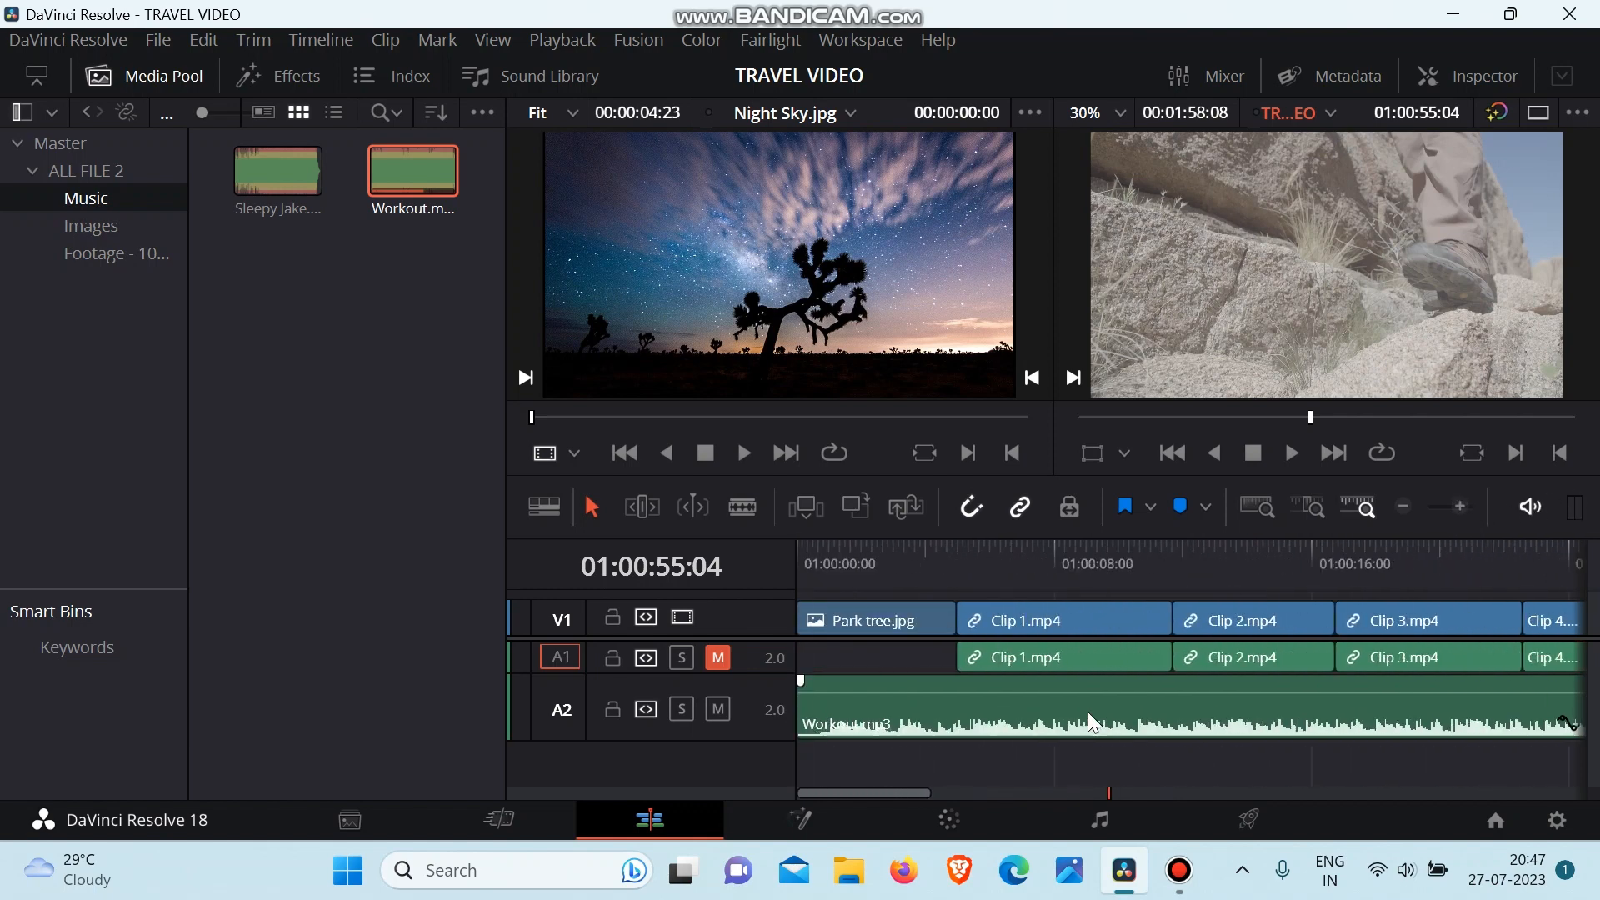
{"action": "left_click", "coordinate": [967, 581]}
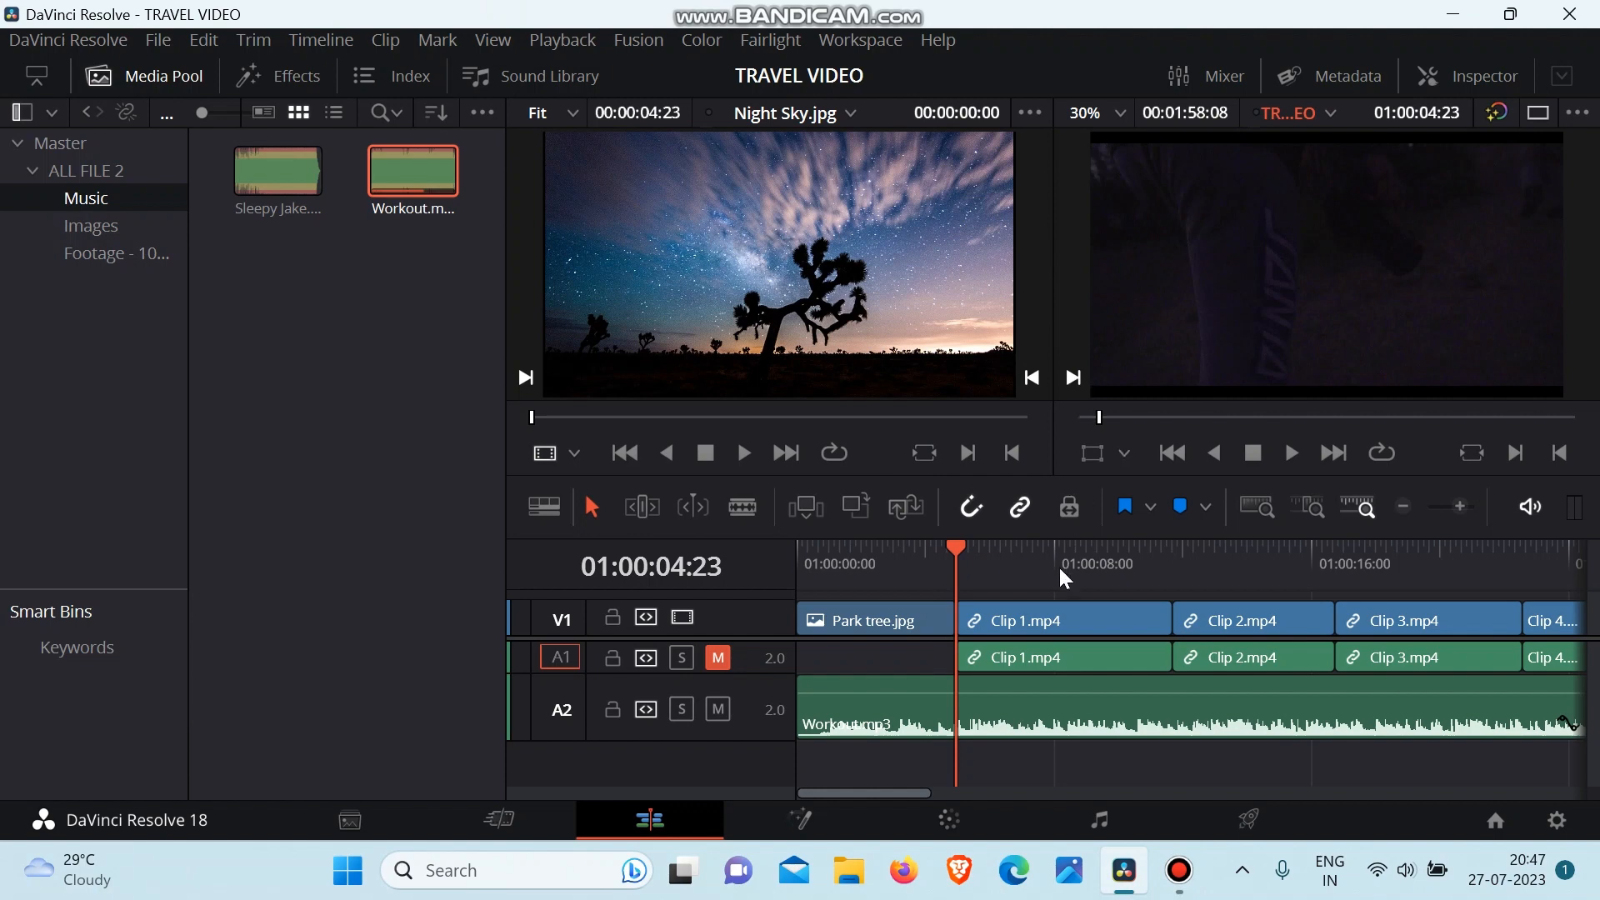
{"action": "left_click_drag", "start_coordinate": [995, 548], "coordinate": [1009, 554]}
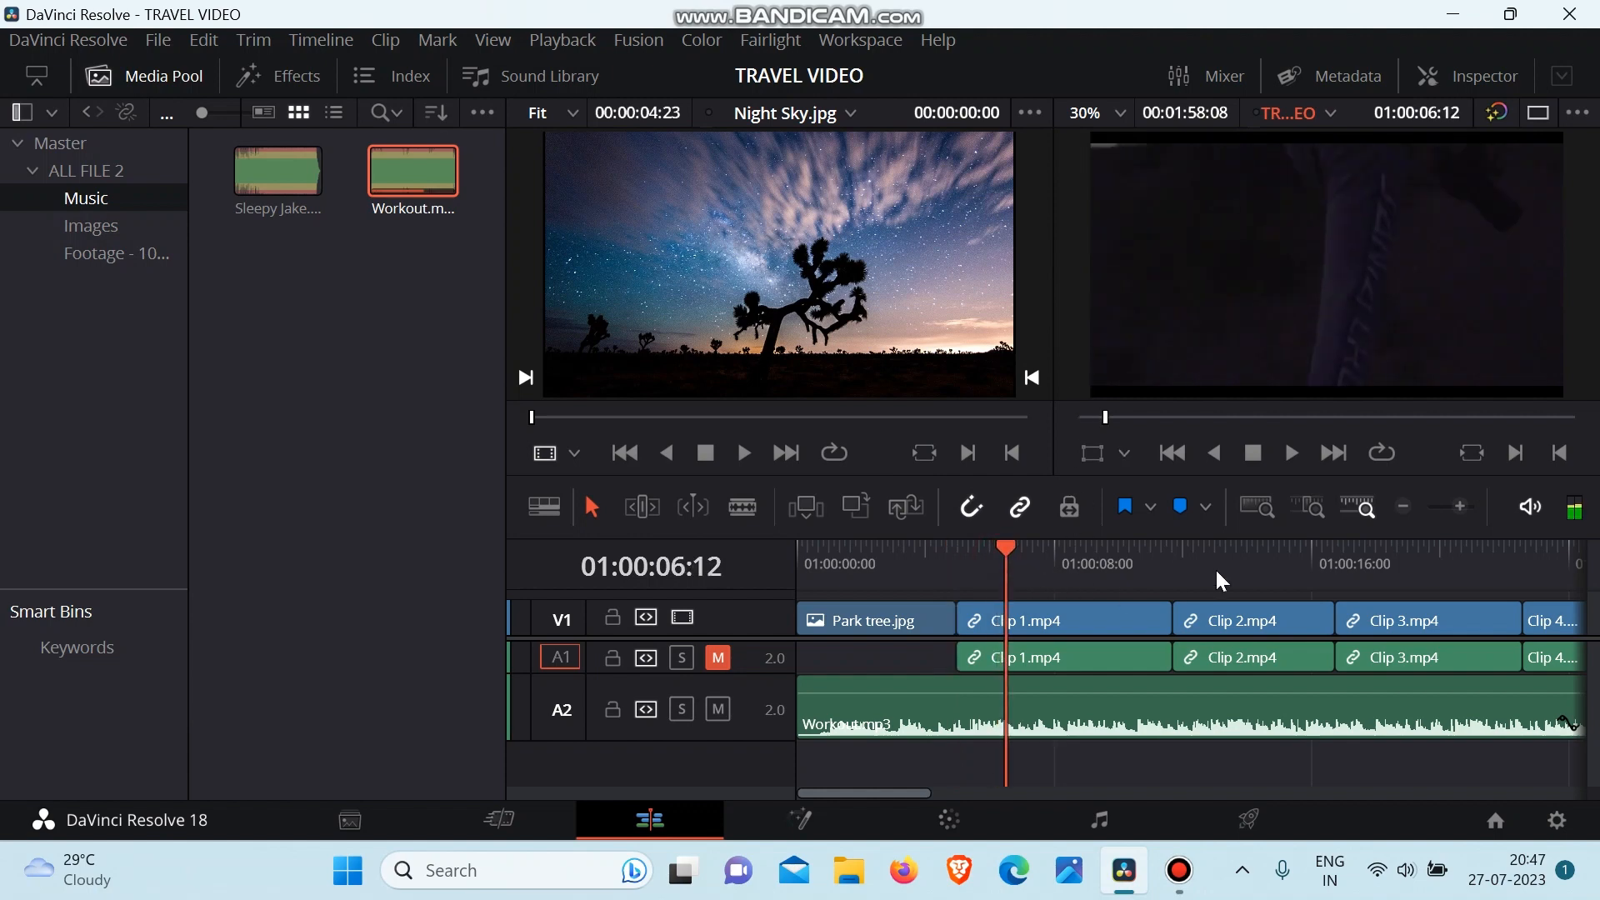
Step: Look over the full sequence at different timeline scales and examine the frame at 01:00:58:05 in Clip 9.mp4
{"action": "left_click", "coordinate": [1402, 508]}
{"action": "left_click", "coordinate": [1402, 508]}
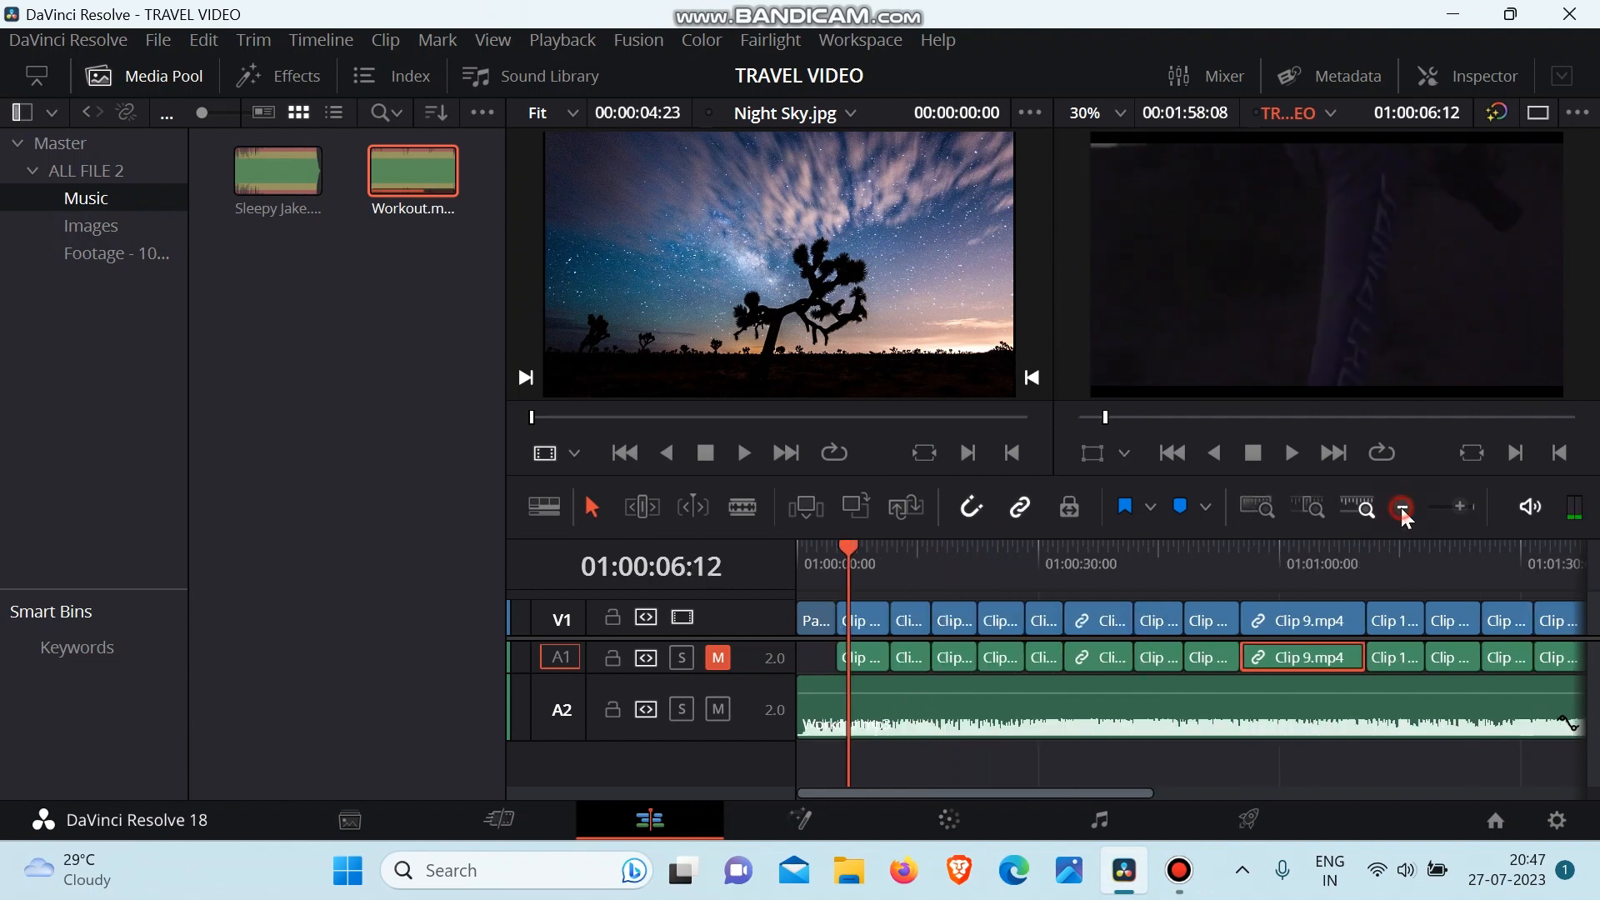
{"action": "left_click", "coordinate": [1402, 507]}
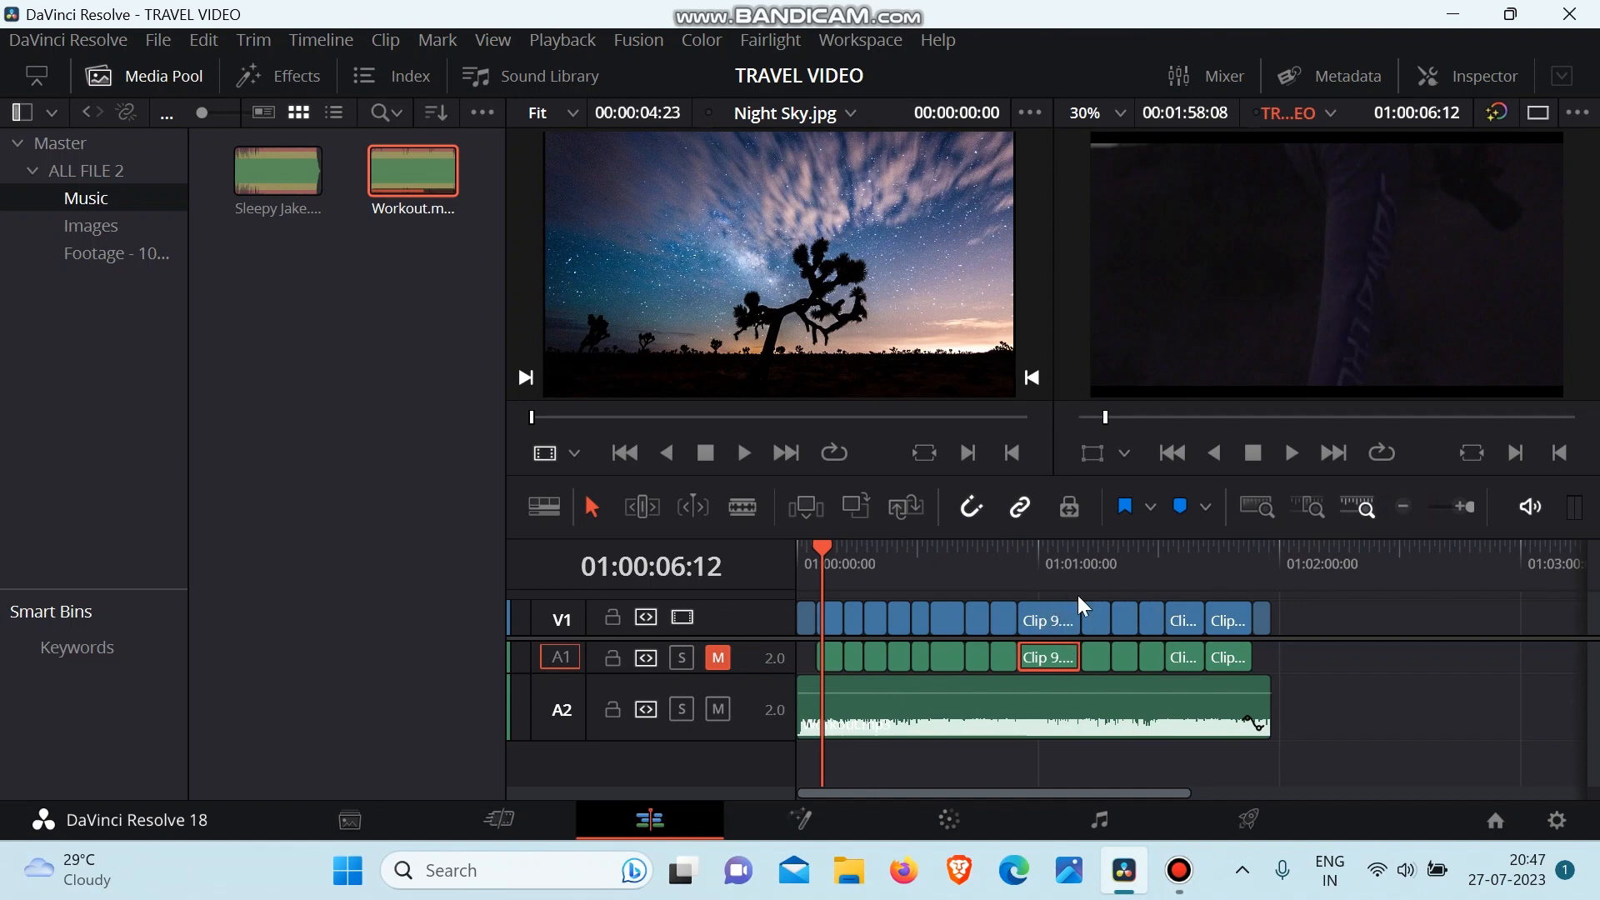
{"action": "left_click", "coordinate": [1457, 509]}
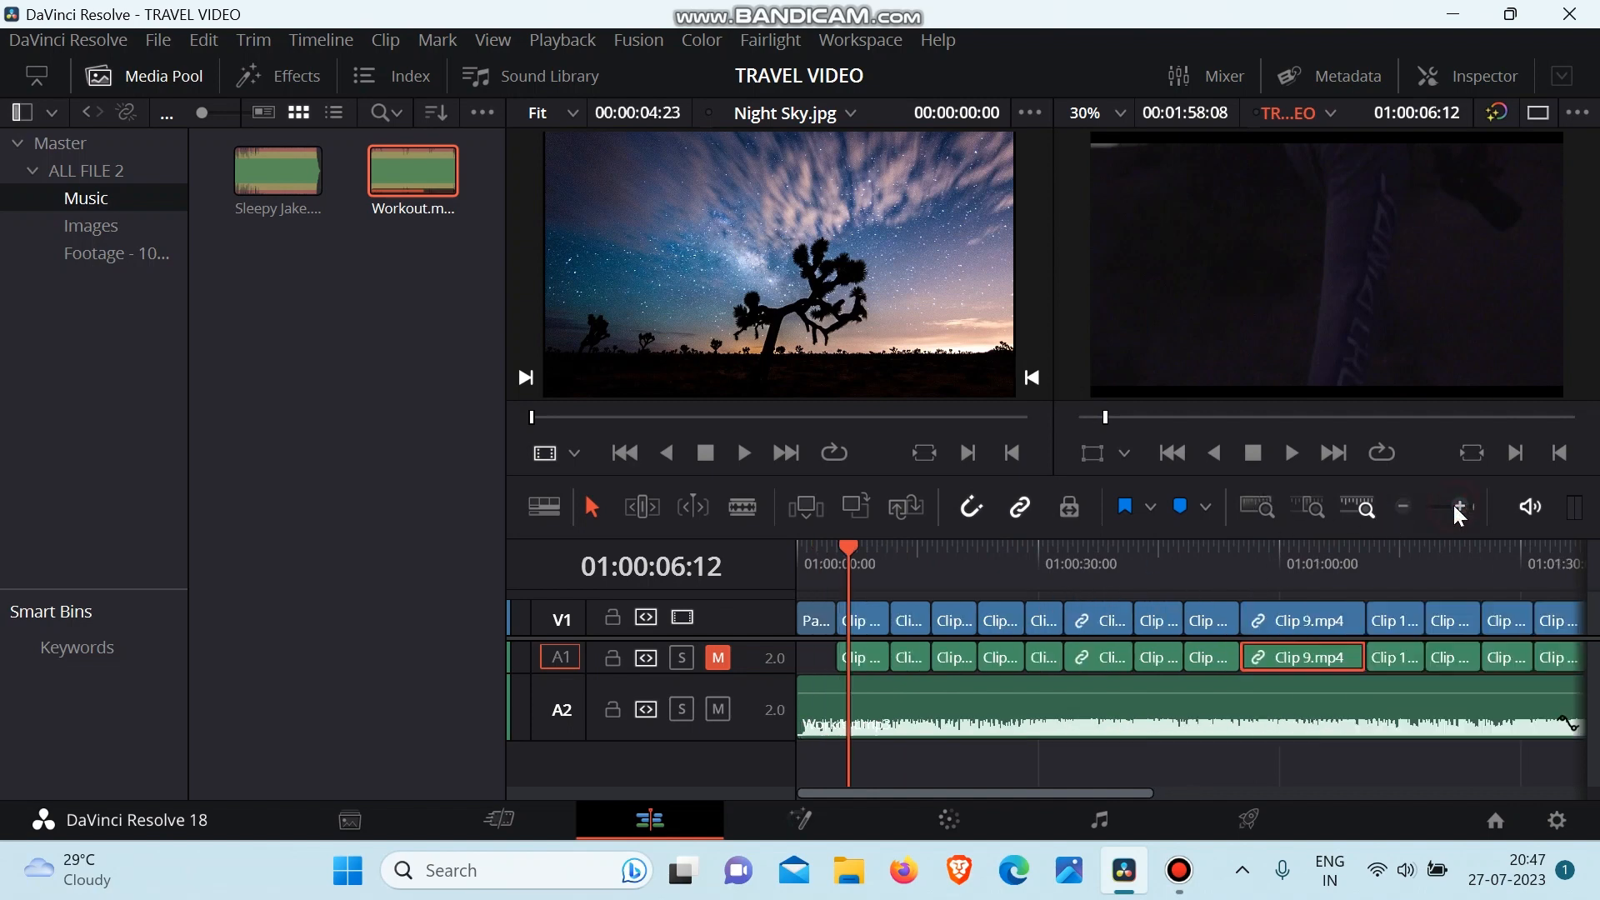
{"action": "scroll", "coordinate": [1320, 663], "scroll_direction": "up", "scroll_amount": 2}
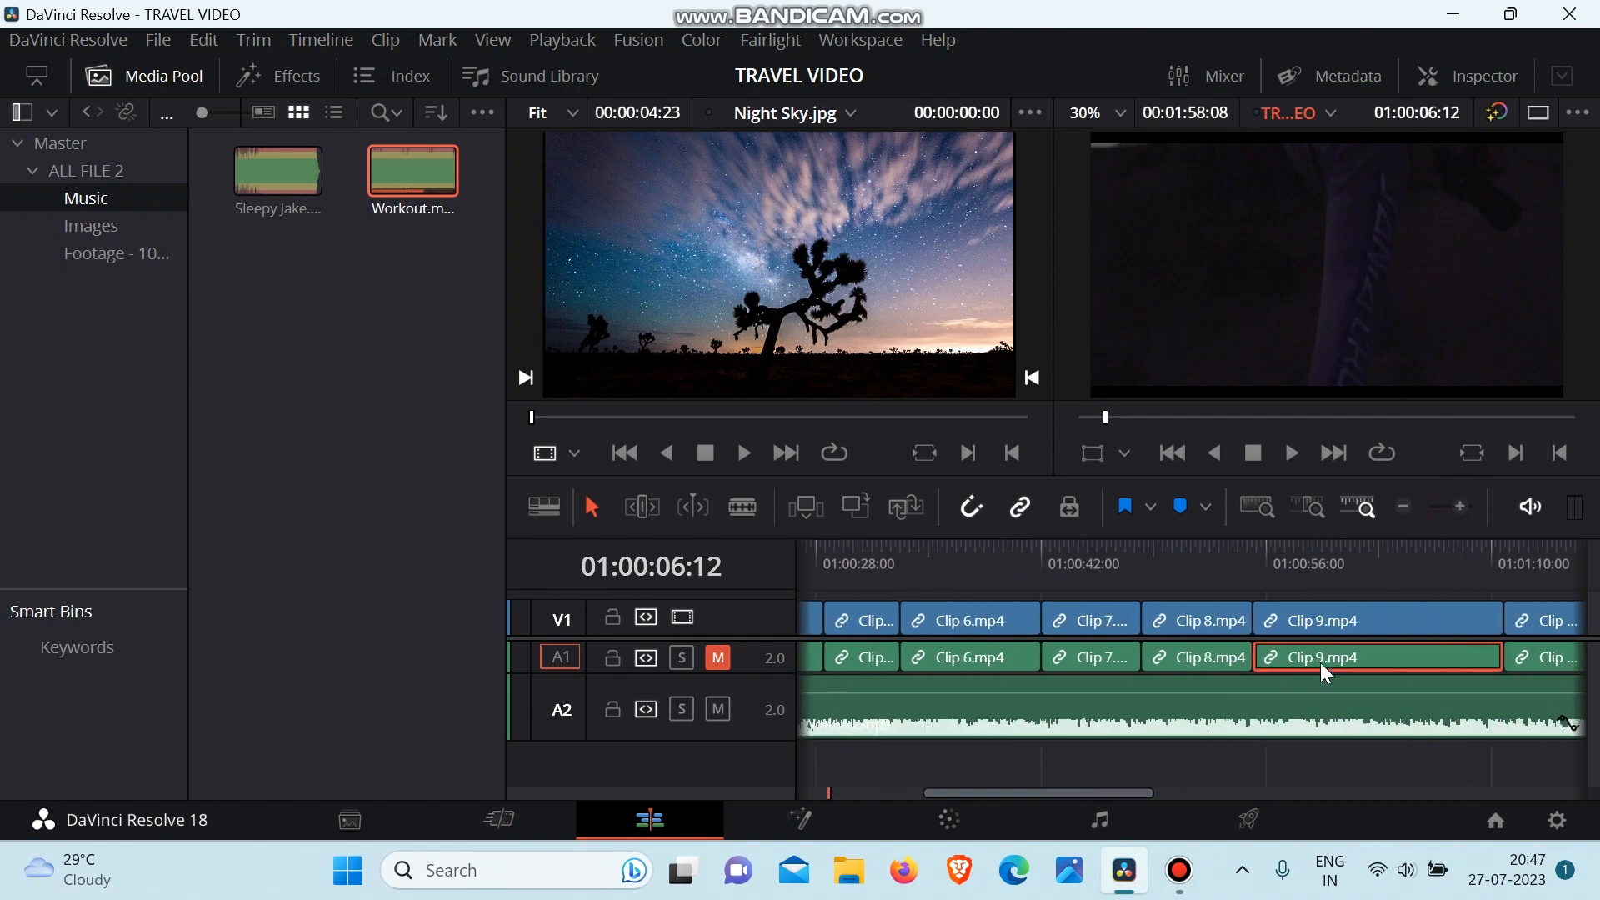
{"action": "left_click", "coordinate": [1298, 556]}
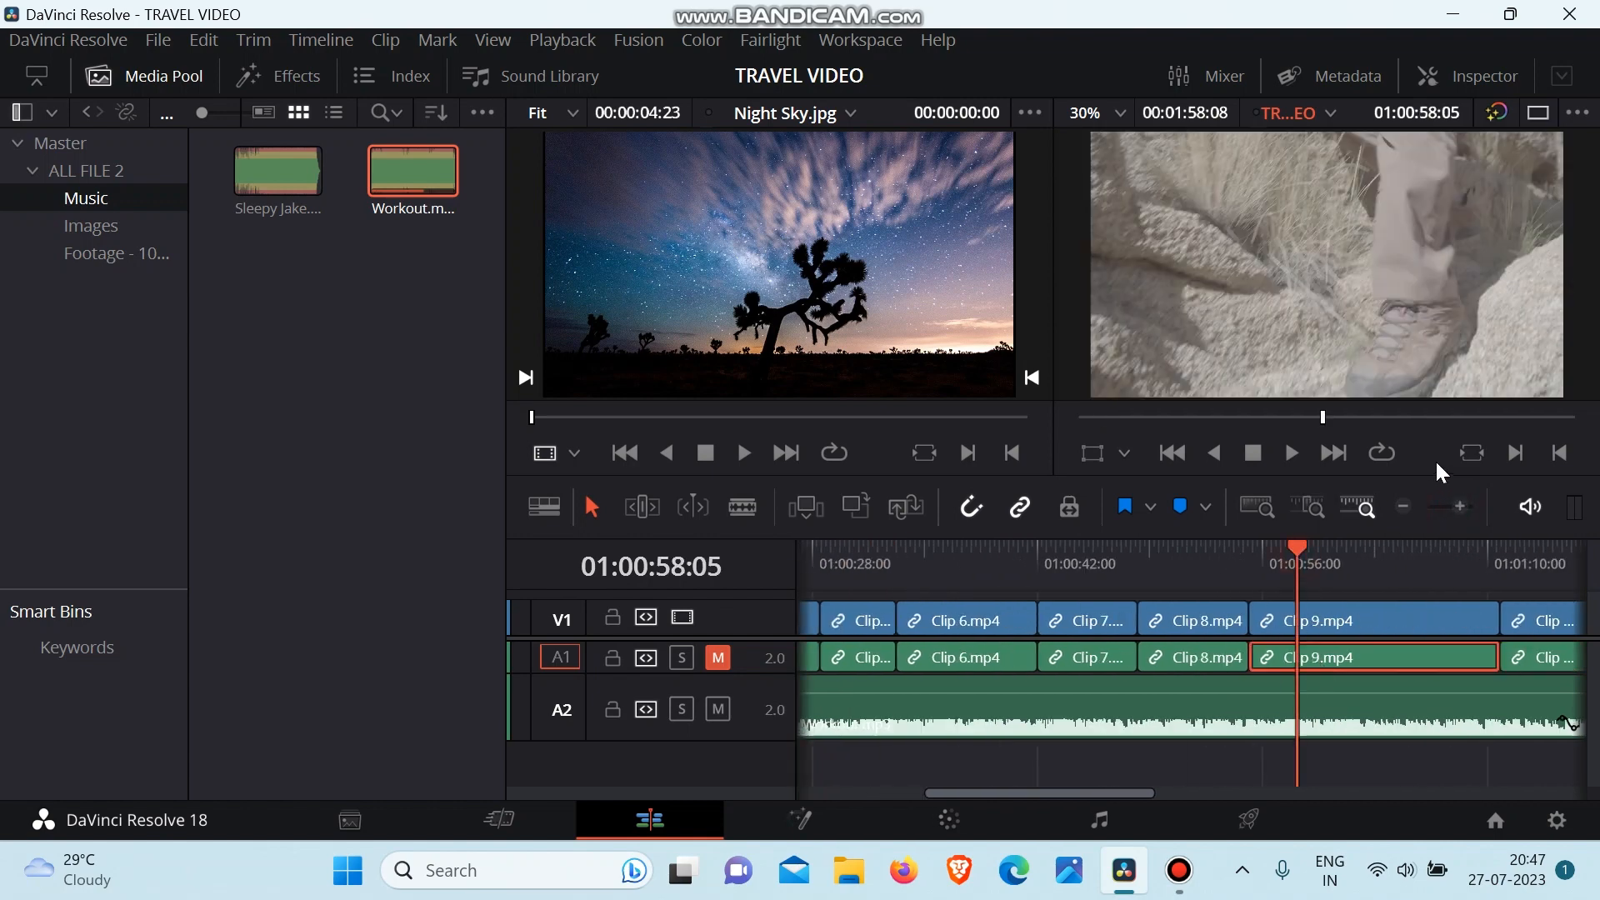
Step: Enlarge the timeline scale around Clip 9.mp4 and hide the Media Pool to widen the editing area
{"action": "left_click", "coordinate": [1462, 507]}
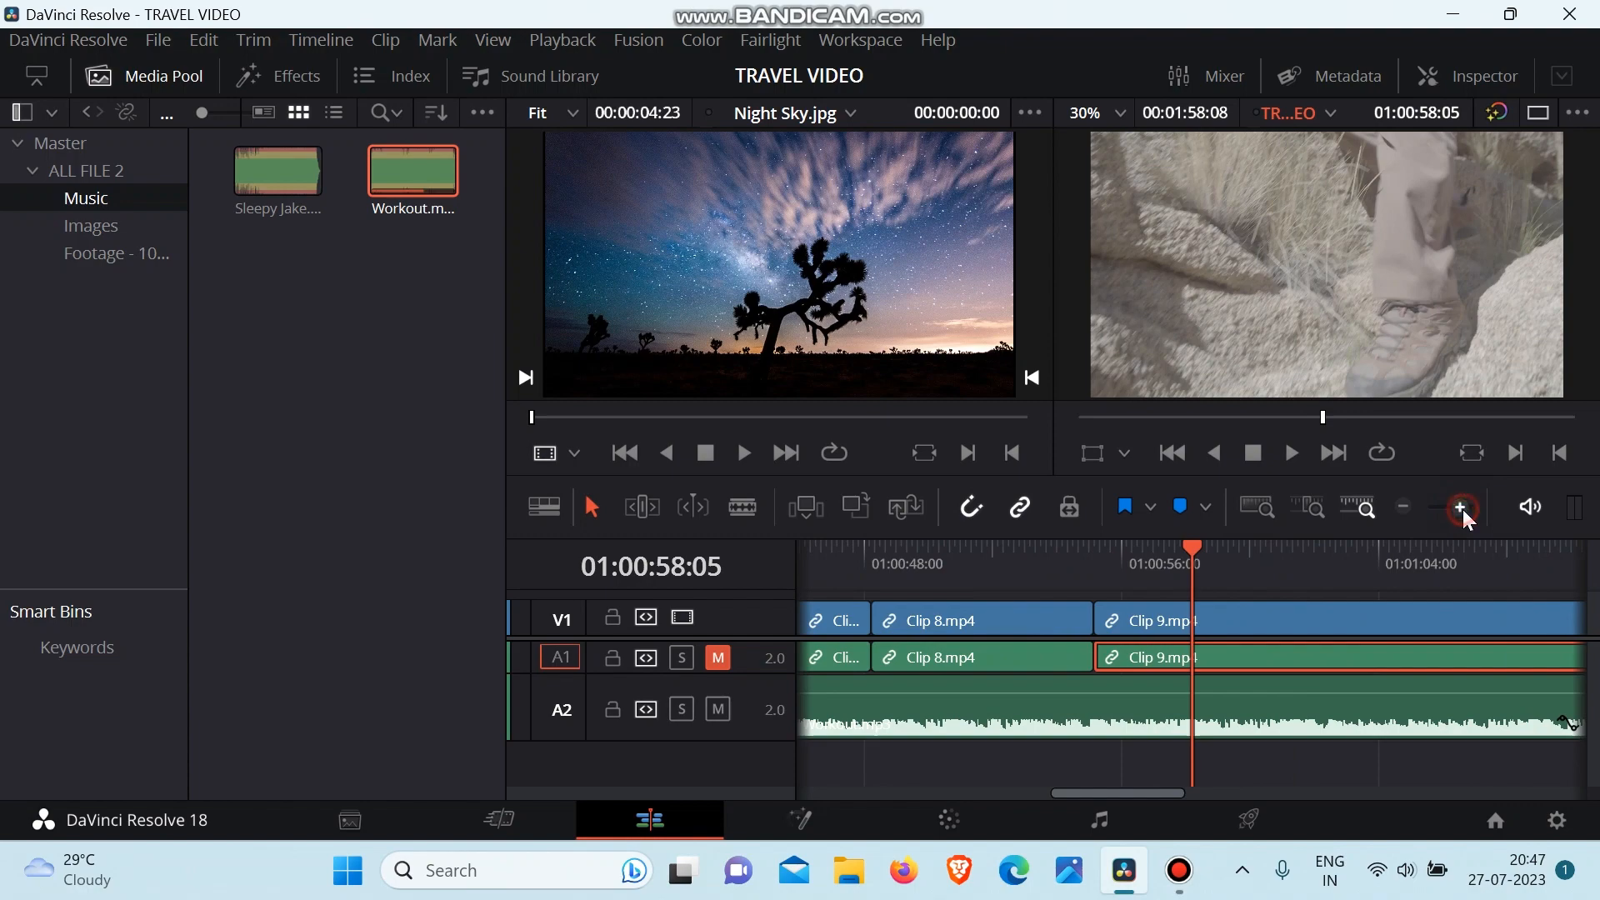
{"action": "left_click", "coordinate": [1462, 507]}
{"action": "left_click", "coordinate": [1408, 502]}
{"action": "left_click", "coordinate": [149, 76]}
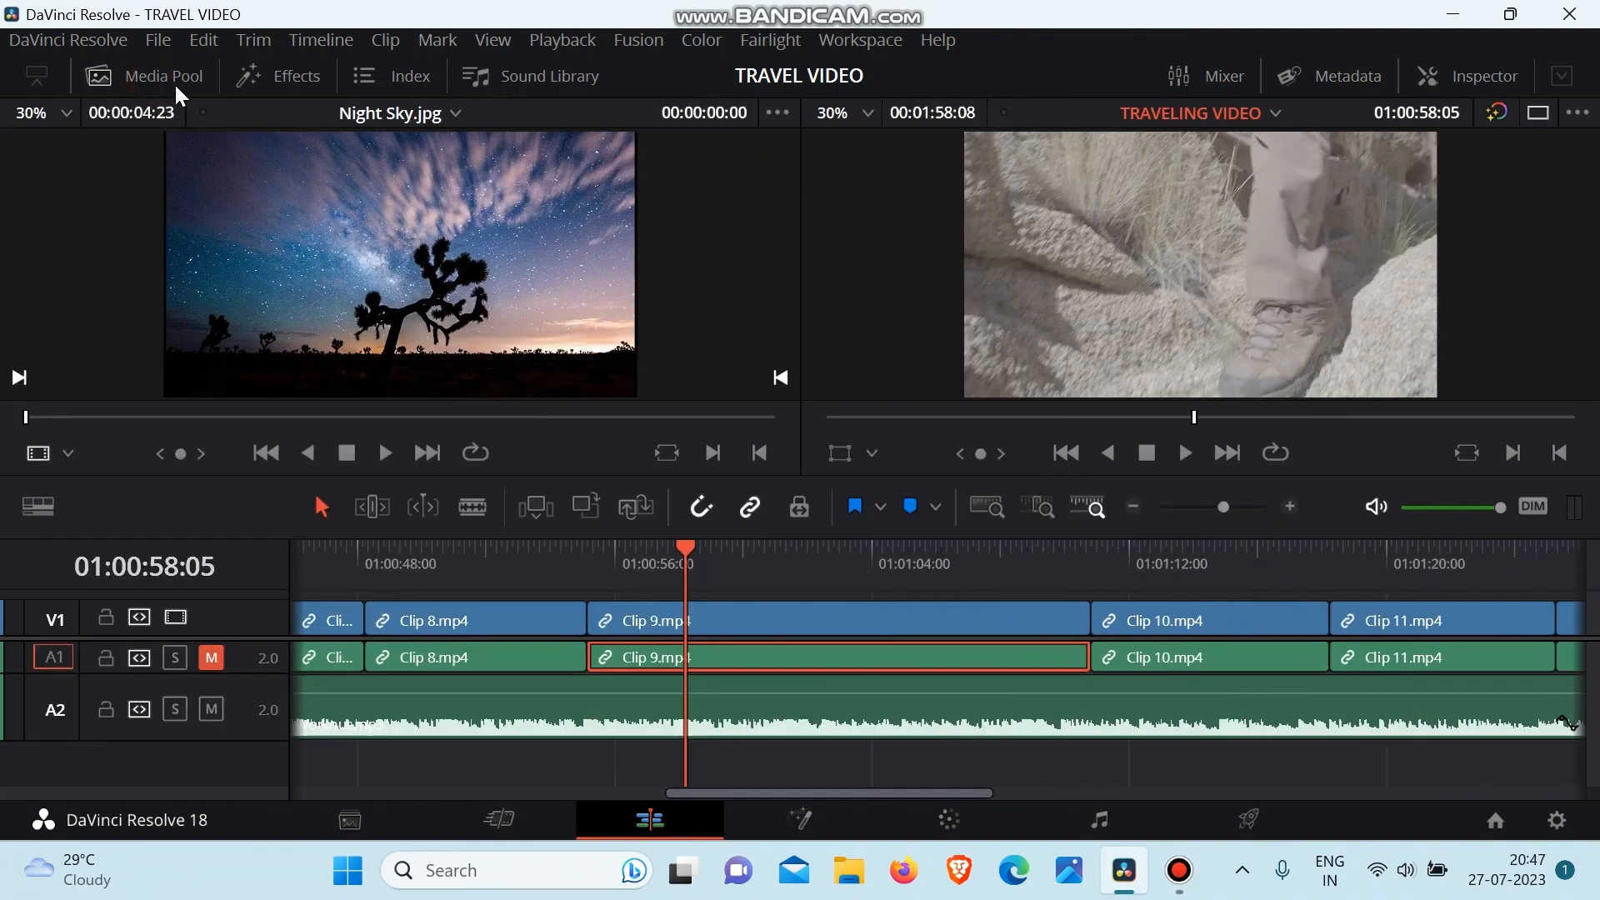
Step: Try splitting Clip 9.mp4 at 01:00:58:07, deleting the part before the cut and closing the gap on V1 and A1
{"action": "left_click", "coordinate": [683, 542]}
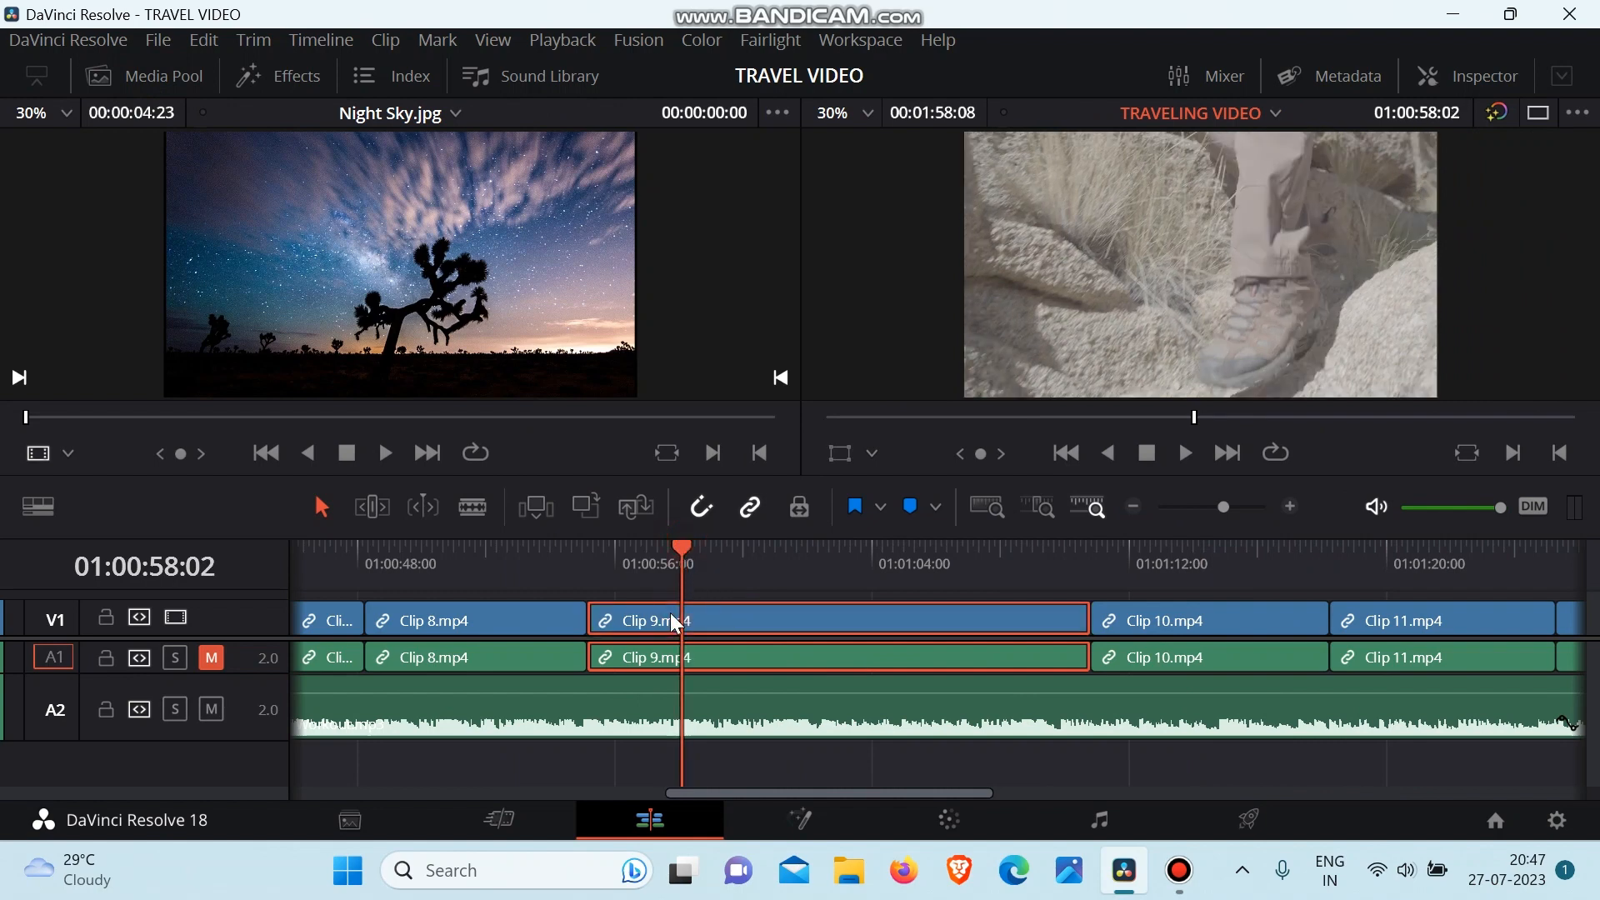
{"action": "left_click", "coordinate": [702, 577]}
{"action": "left_click", "coordinate": [687, 559]}
{"action": "left_click", "coordinate": [688, 554]}
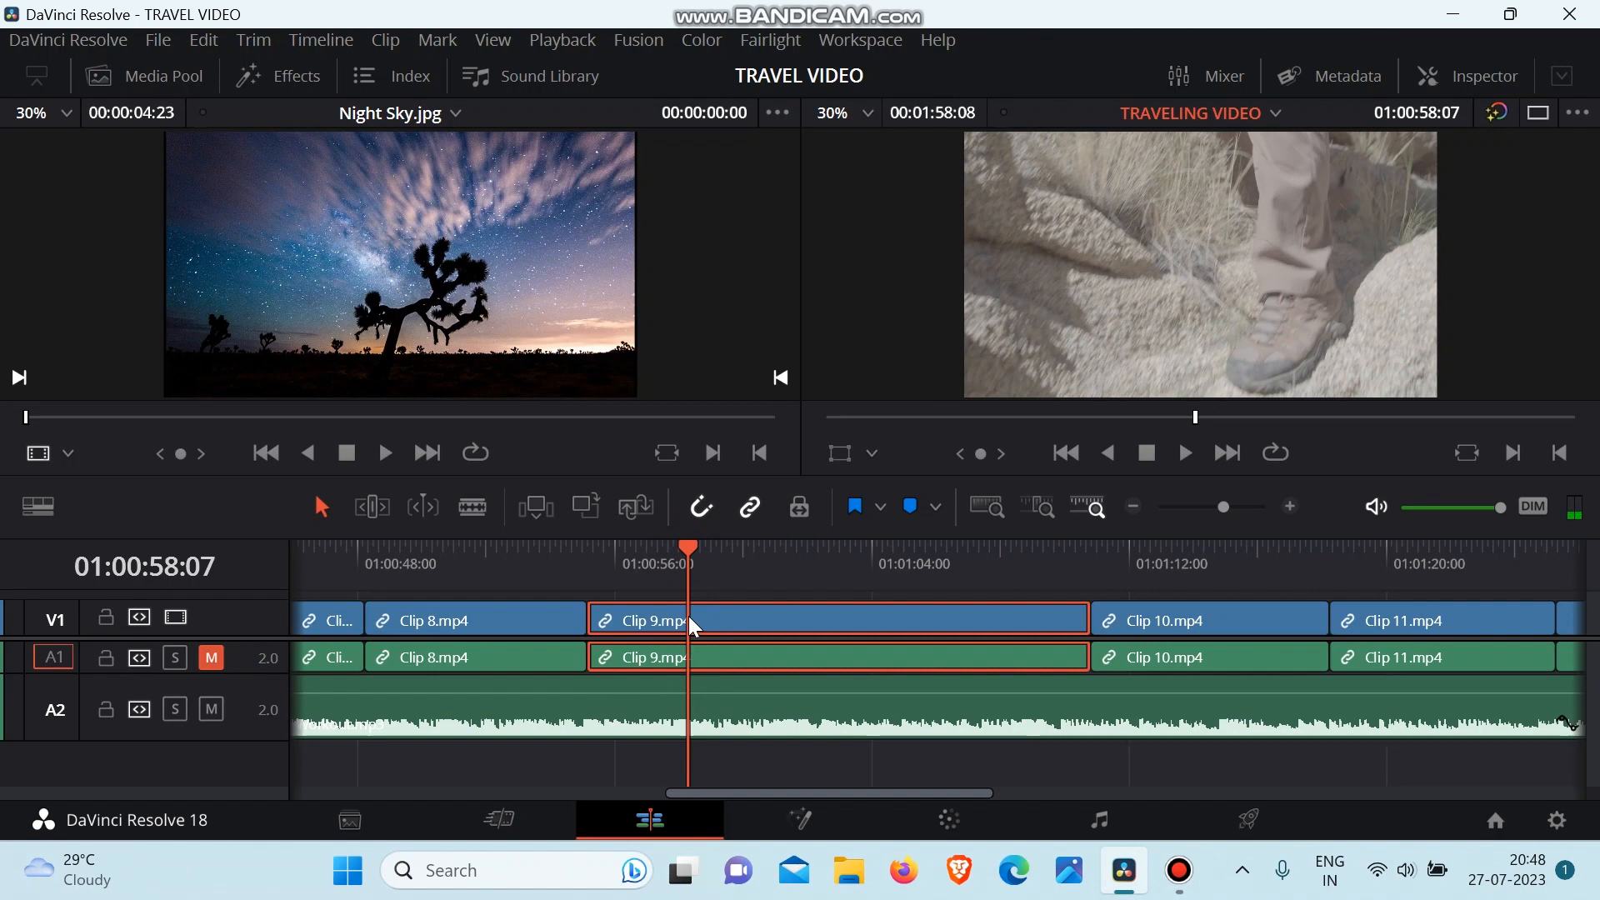
{"action": "key", "text": "ctrl+b"}
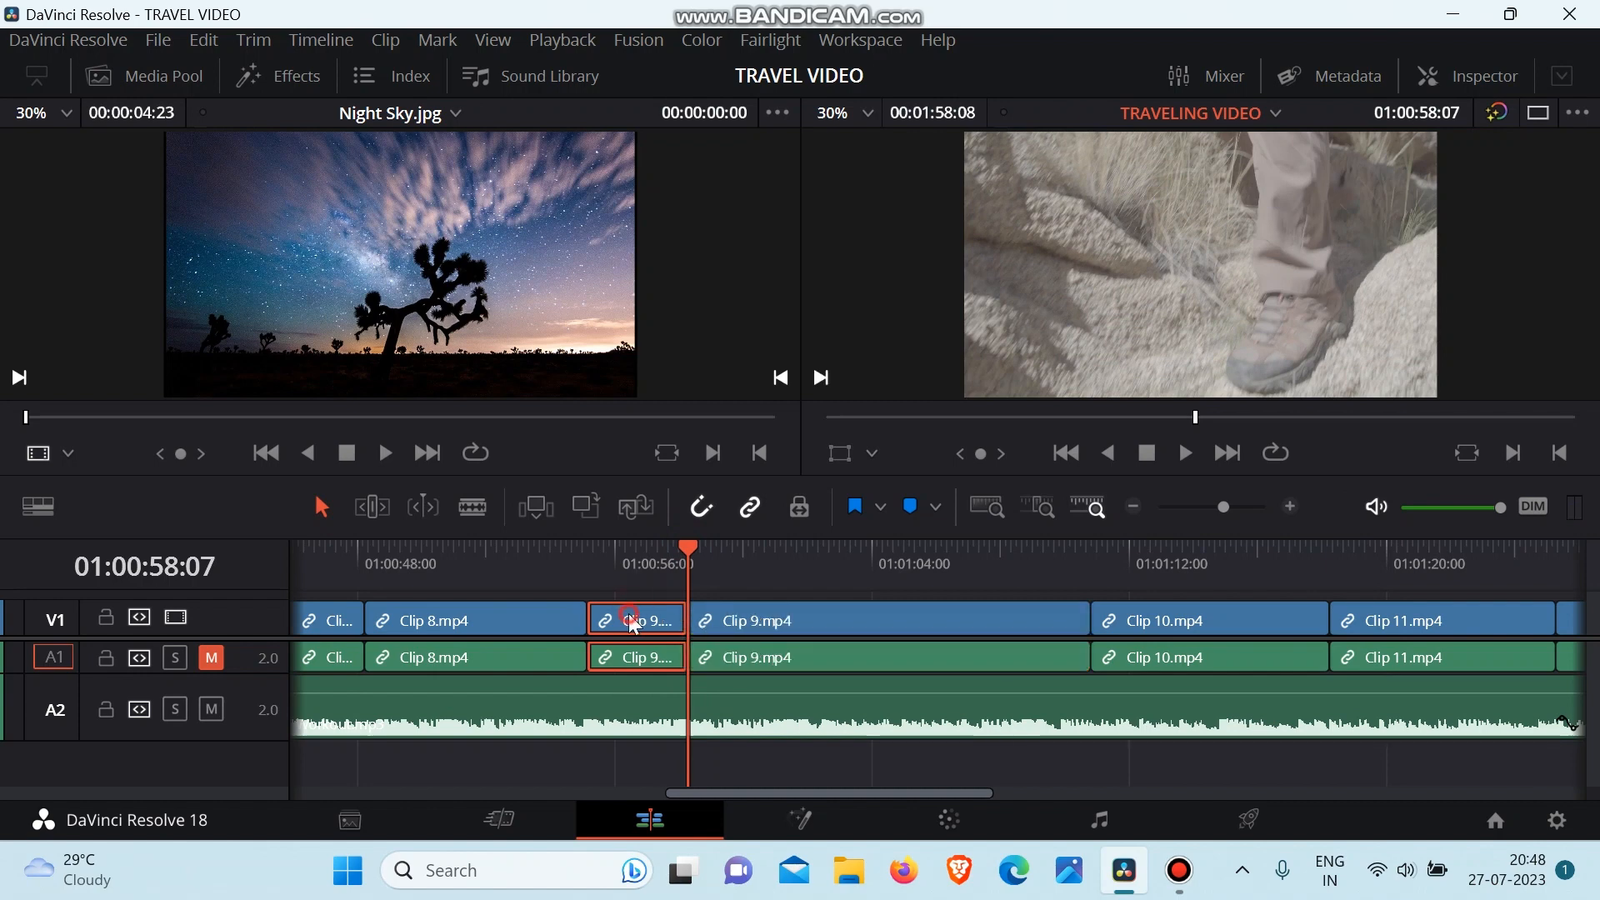
{"action": "key", "text": "BackSpace"}
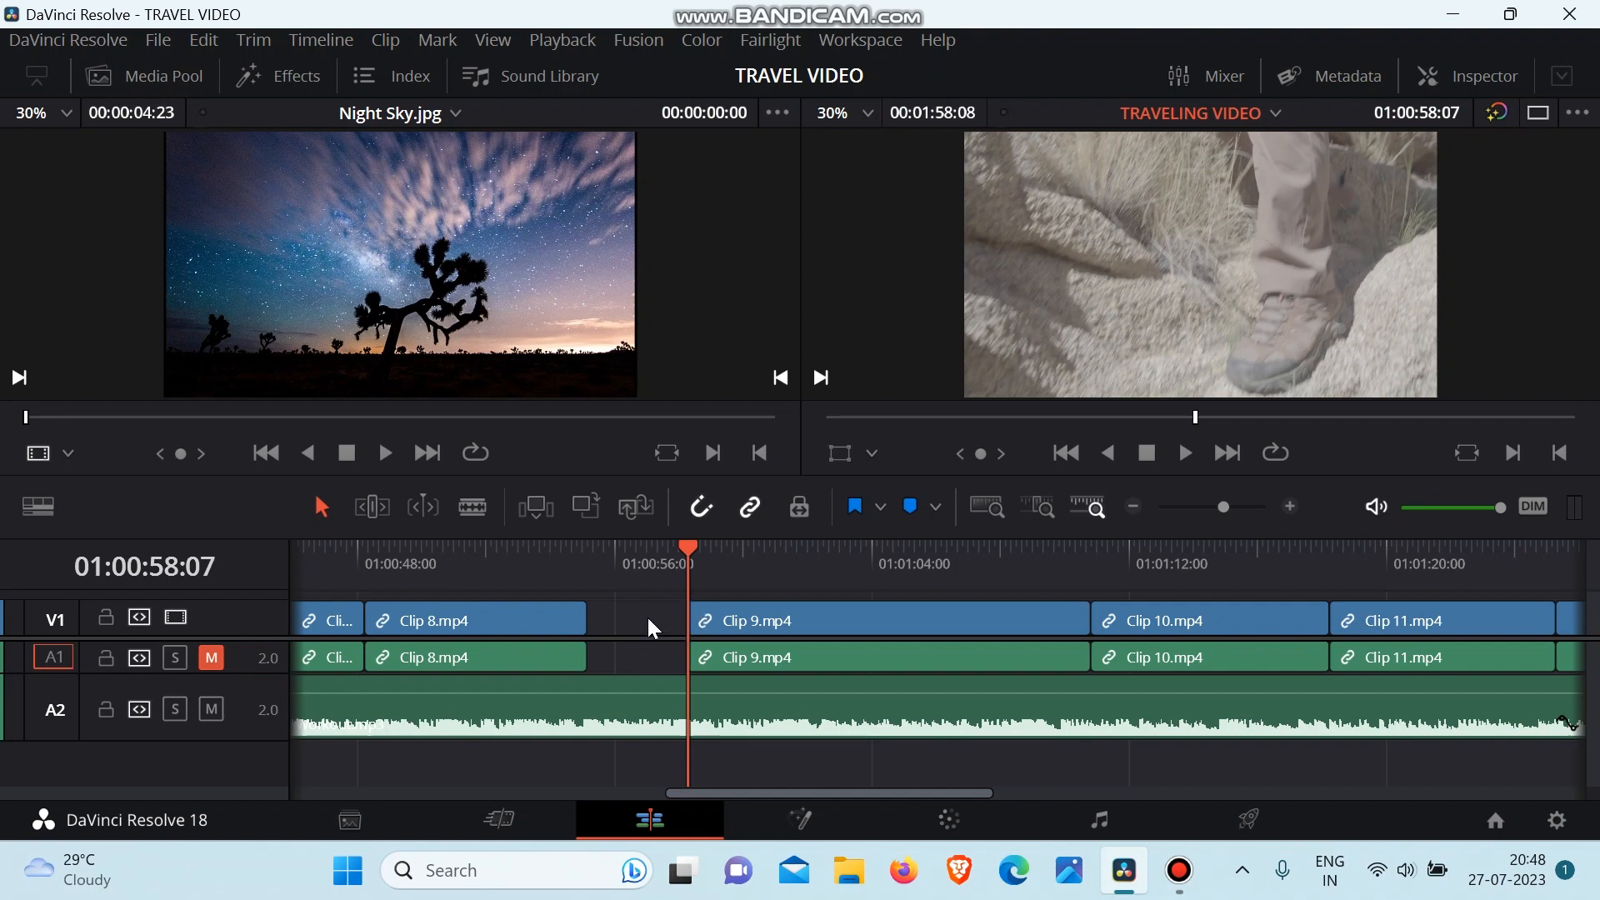
{"action": "left_click", "coordinate": [648, 618]}
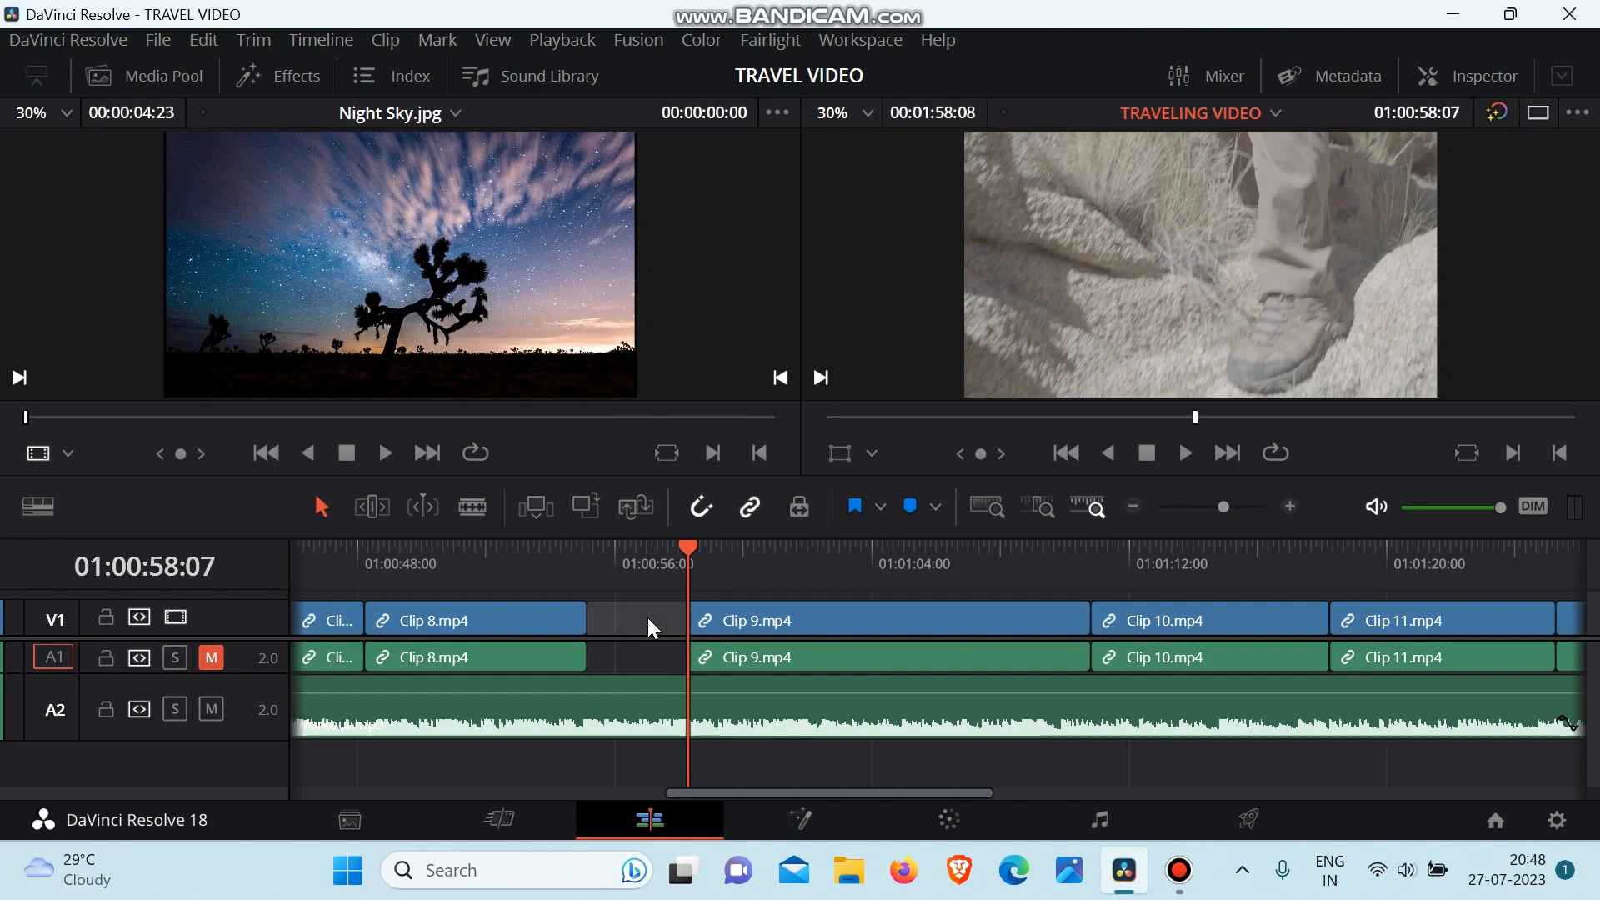
{"action": "key", "text": "Delete"}
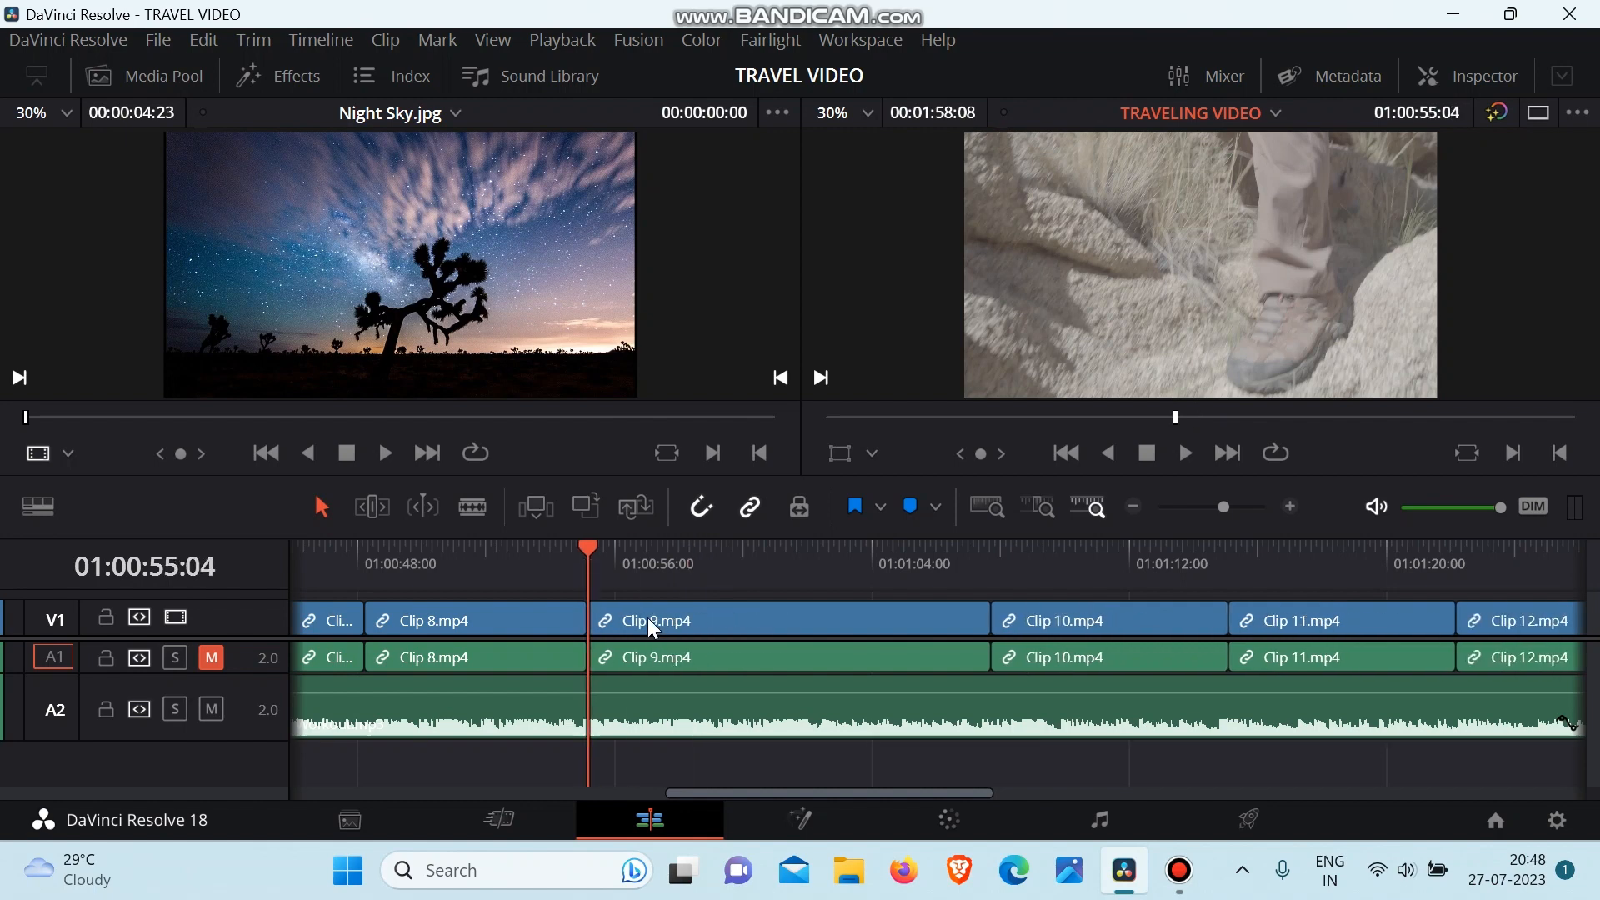
{"action": "key", "text": "ctrl+z"}
{"action": "key", "text": "ctrl+z"}
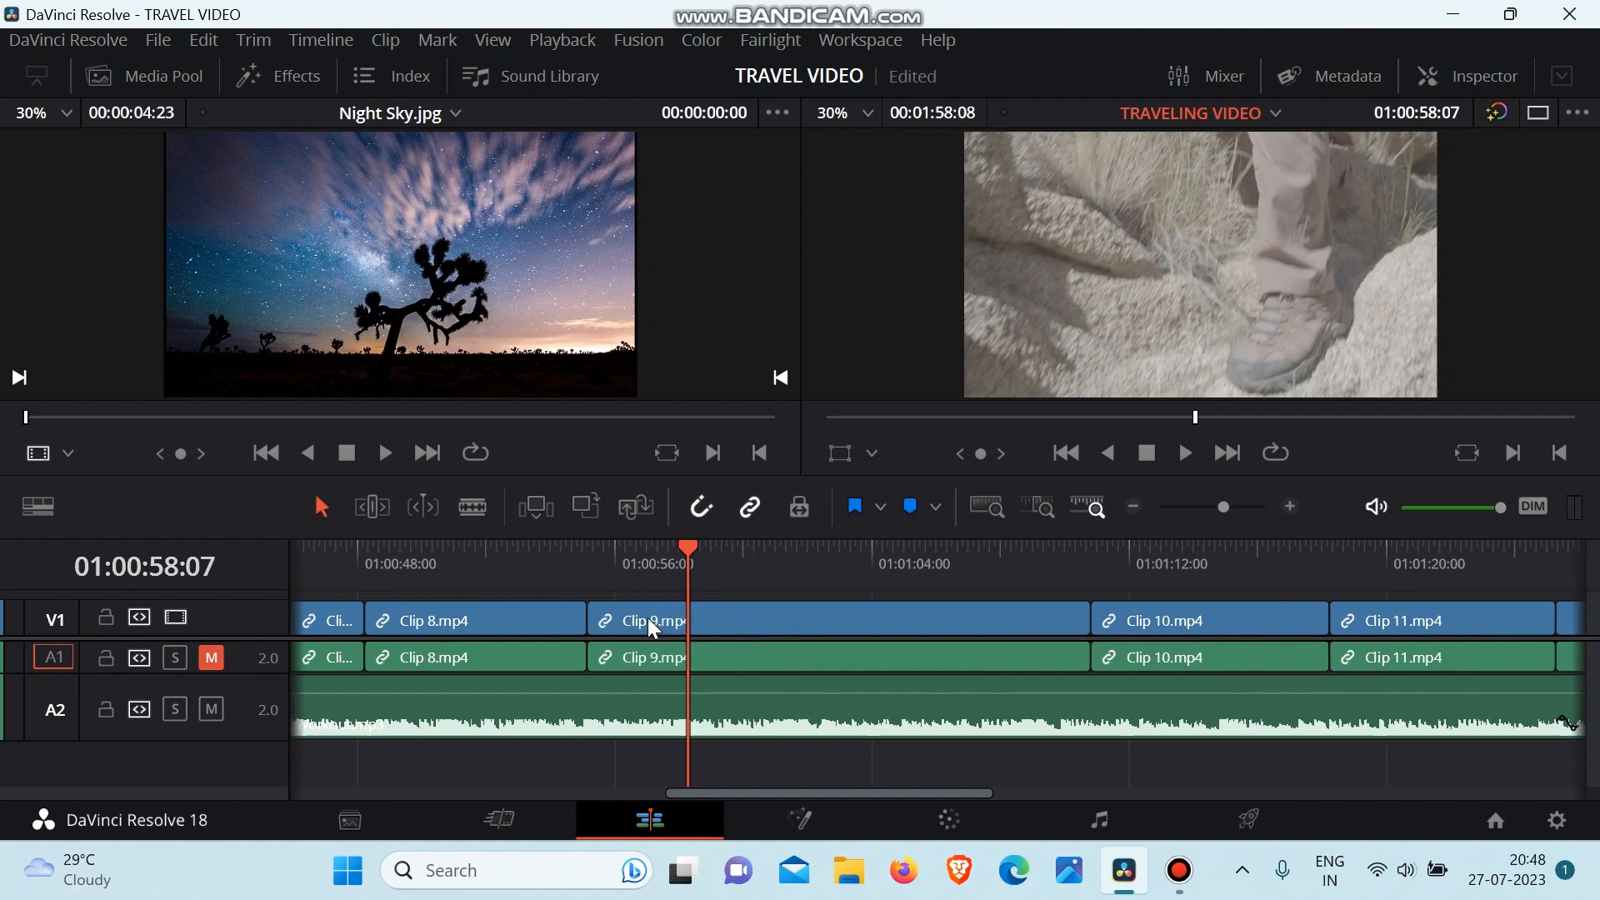
Step: Try splitting all tracks at 01:00:58:13 and ripple-deleting the part of Clip 9.mp4 before the cut
{"action": "left_click_drag", "start_coordinate": [697, 547], "coordinate": [697, 551]}
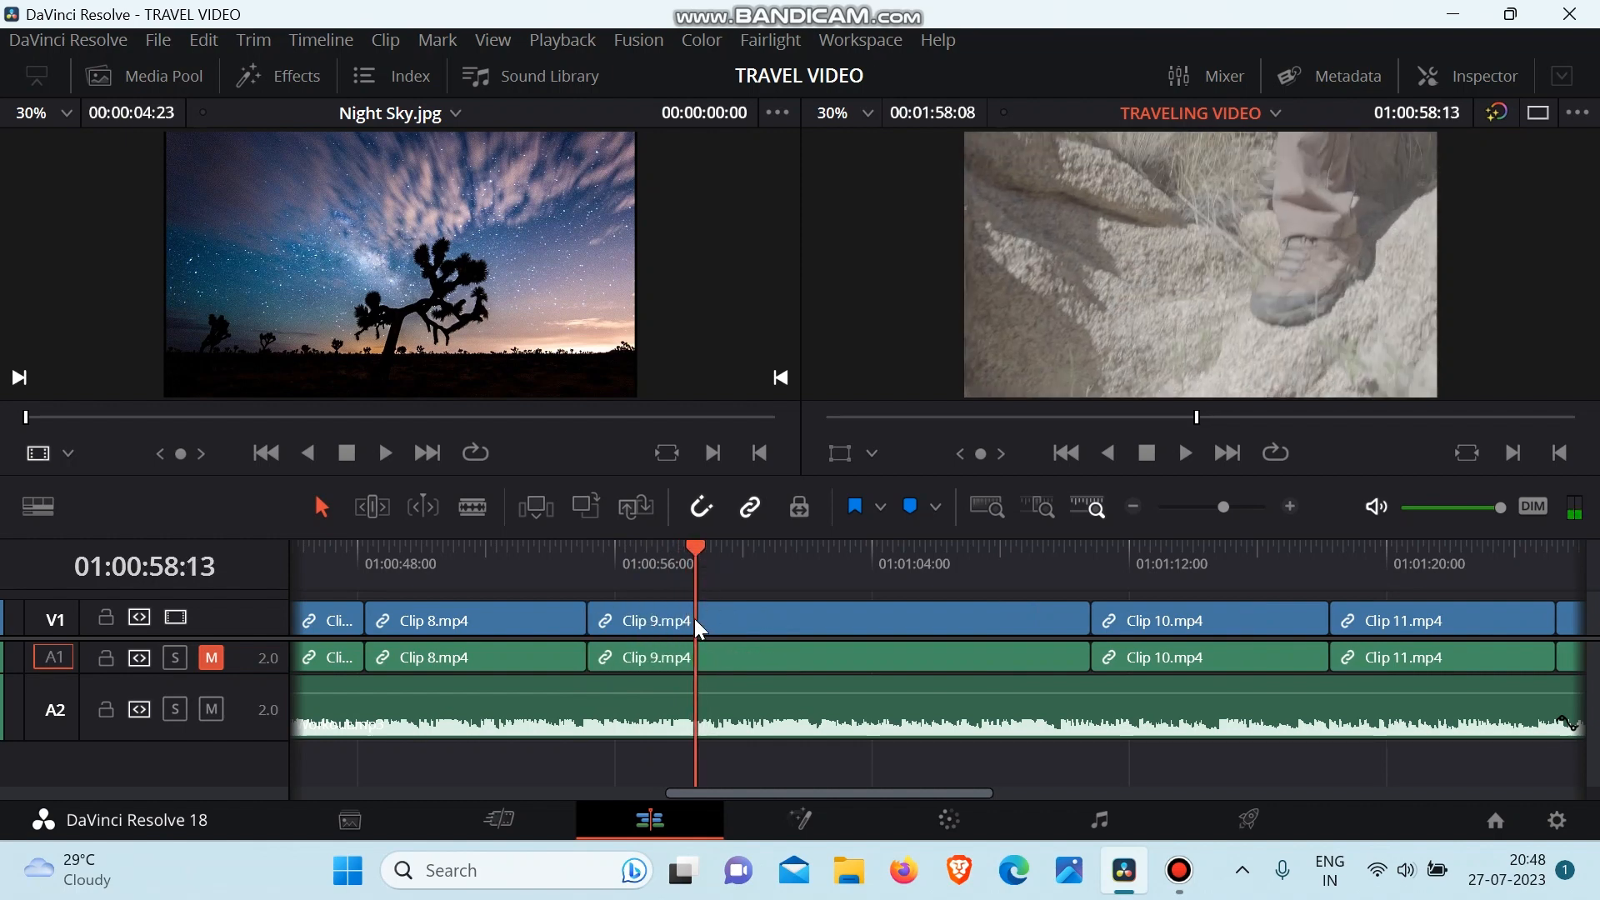
{"action": "key", "text": "ctrl+b"}
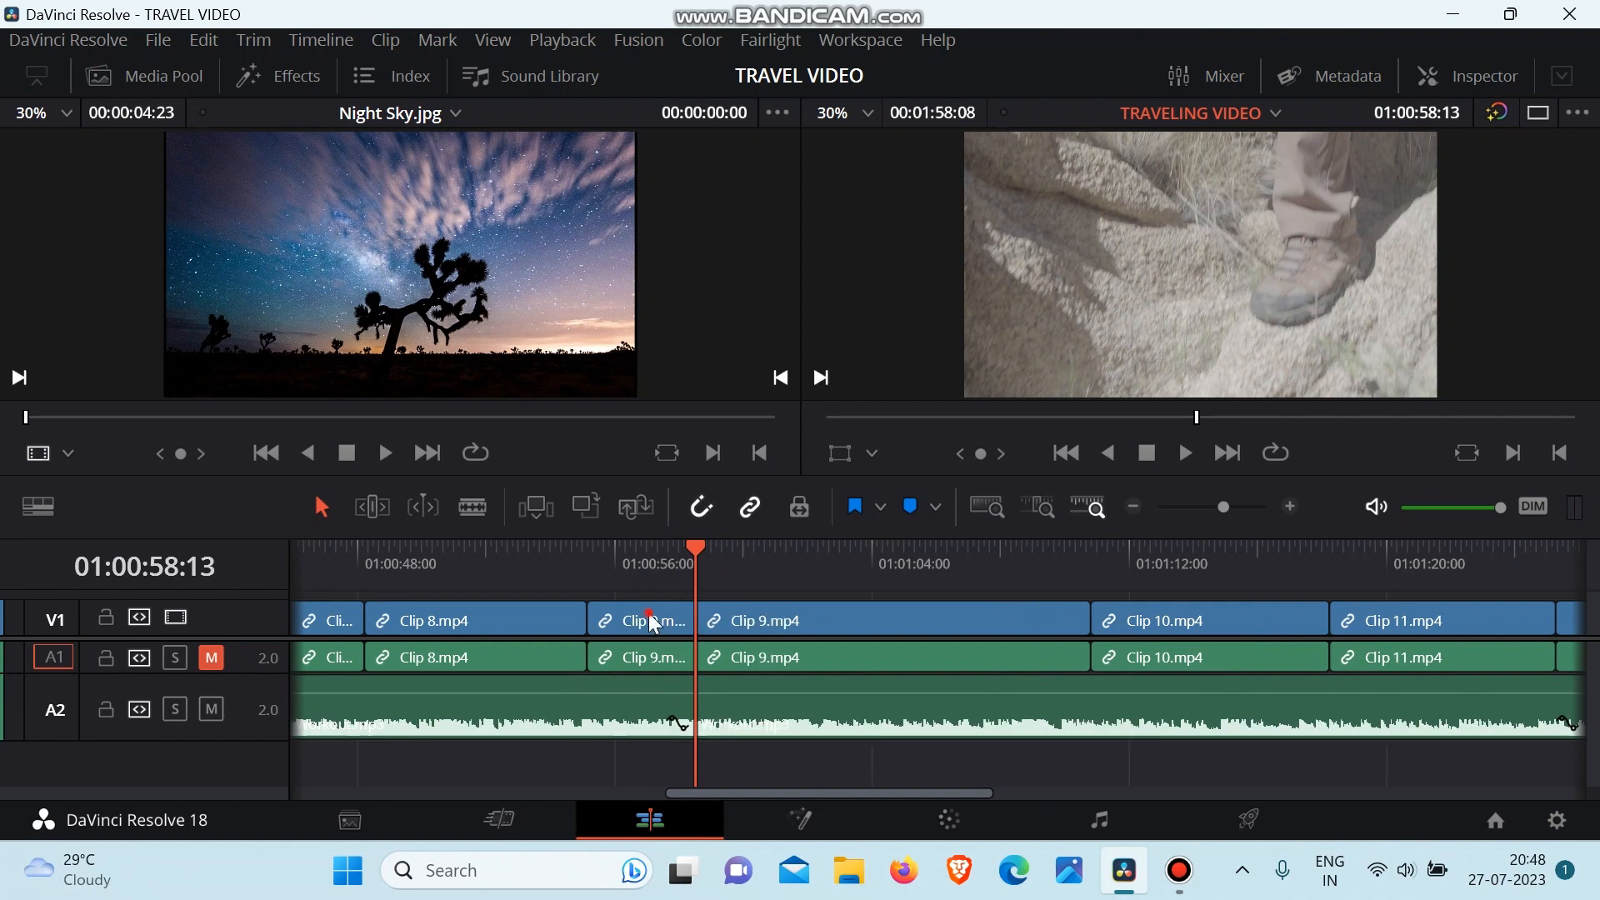
{"action": "left_click", "coordinate": [654, 623]}
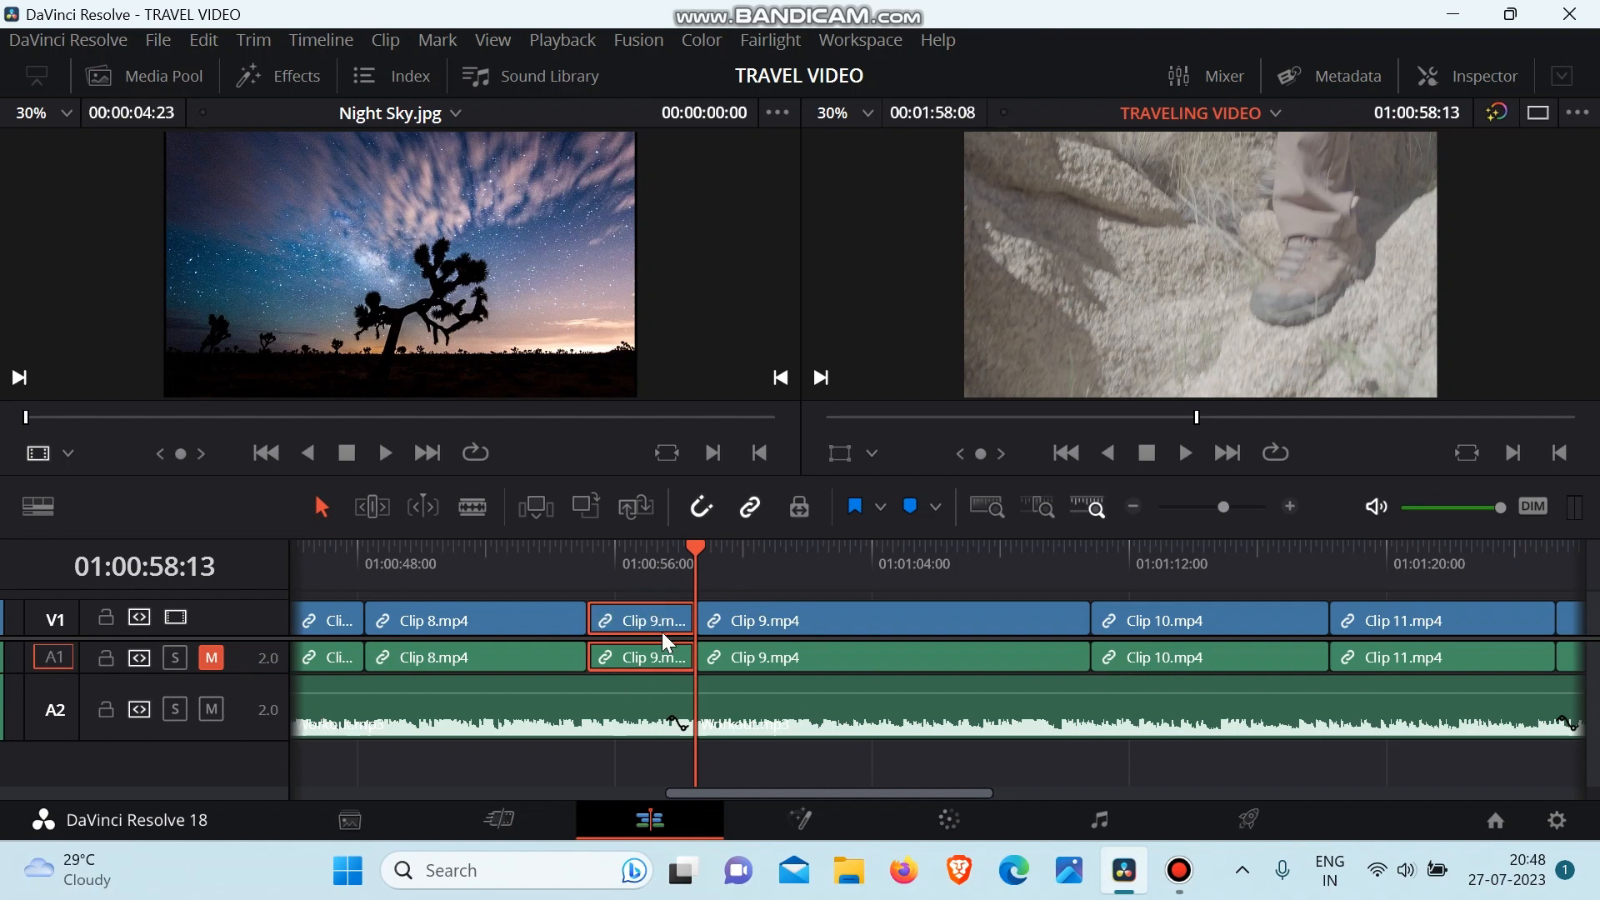
{"action": "key", "text": "Delete"}
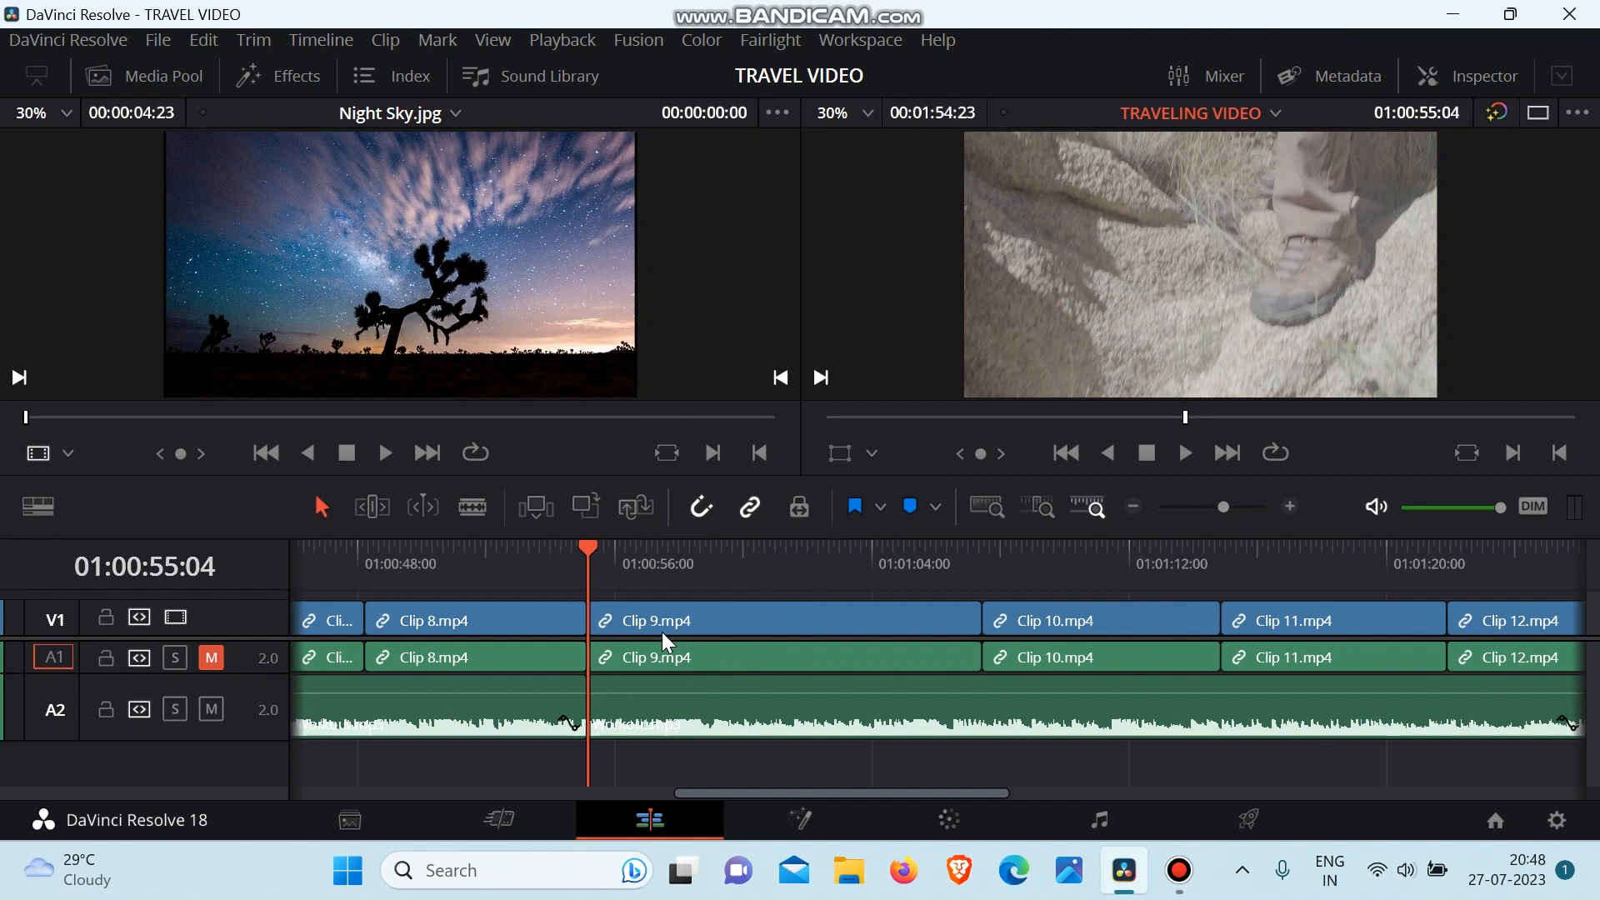
{"action": "key", "text": "ctrl+z"}
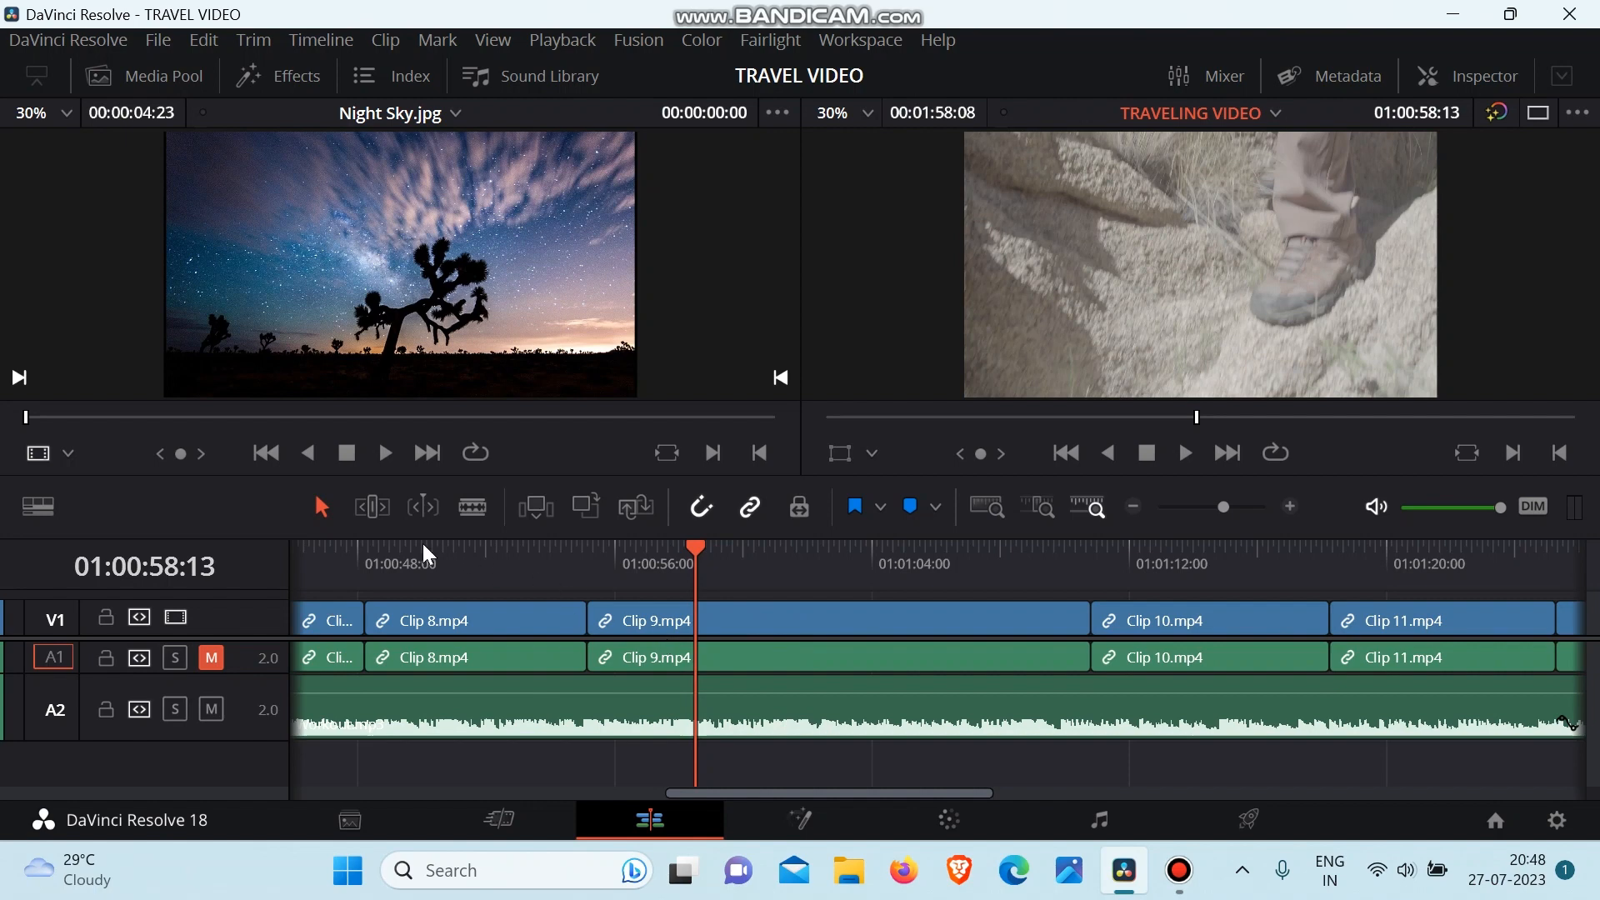
Step: Ripple-trim the start of Clip 9.mp4 in Trim Edit Mode, shortening it to about 10 seconds
{"action": "left_click", "coordinate": [382, 521]}
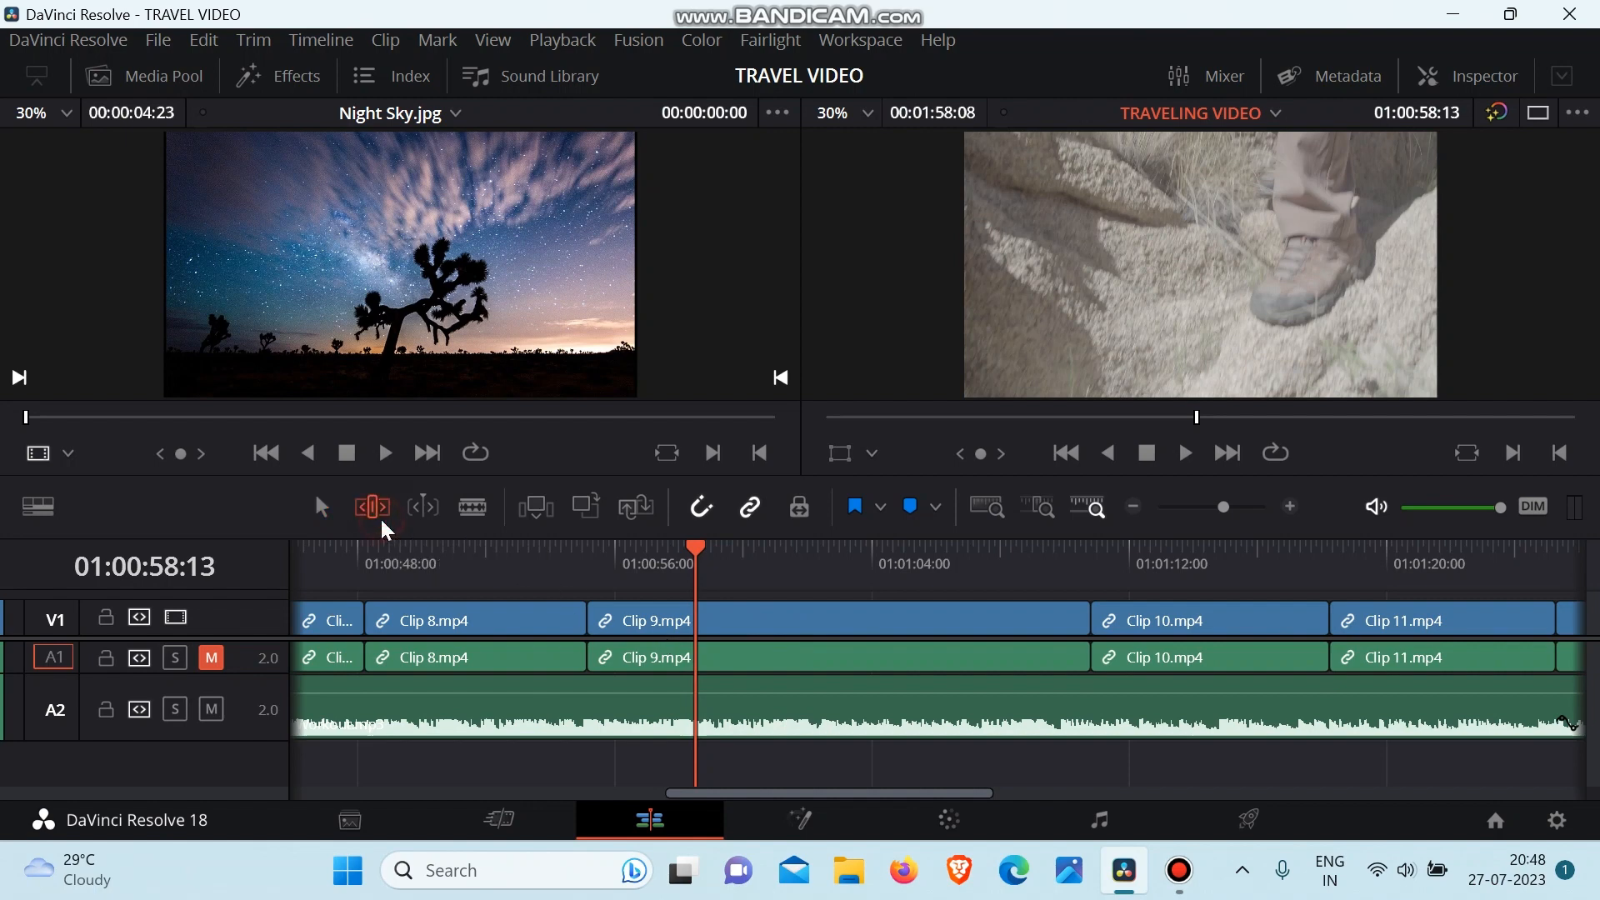
{"action": "left_click", "coordinate": [604, 616]}
{"action": "left_click_drag", "start_coordinate": [604, 617], "coordinate": [638, 635]}
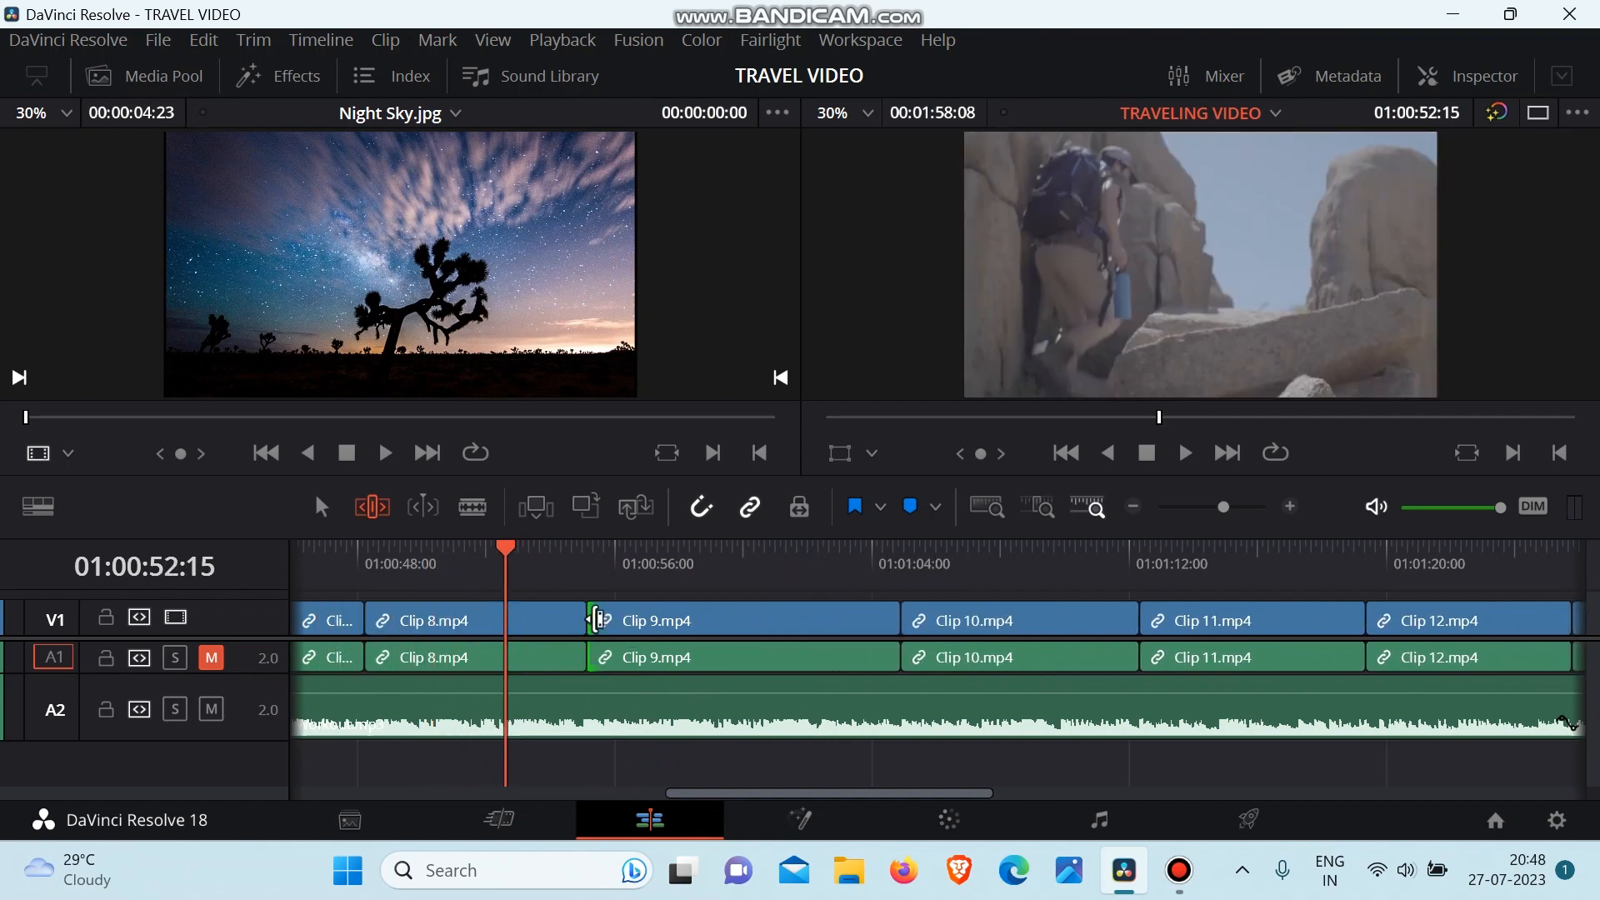
{"action": "mouse_move", "coordinate": [597, 620]}
{"action": "left_mouse_down"}
{"action": "mouse_move", "coordinate": [693, 620]}
{"action": "mouse_move", "coordinate": [608, 621]}
{"action": "left_mouse_up"}
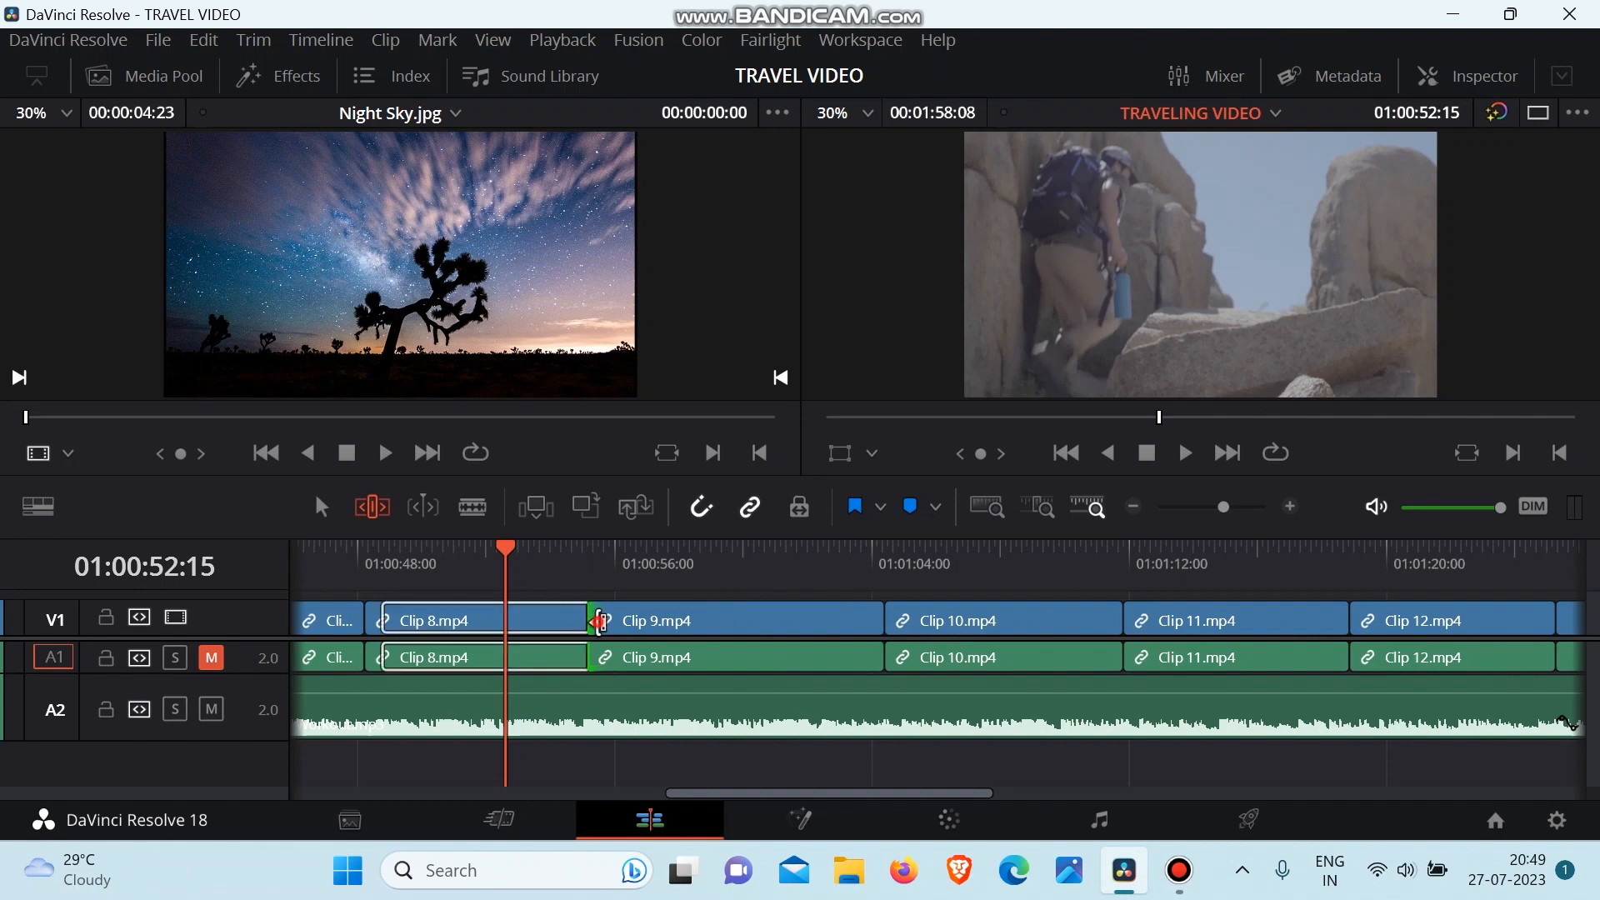
{"action": "mouse_move", "coordinate": [592, 621]}
{"action": "left_mouse_down"}
{"action": "mouse_move", "coordinate": [730, 621]}
{"action": "mouse_move", "coordinate": [463, 635]}
{"action": "mouse_move", "coordinate": [757, 639]}
{"action": "mouse_move", "coordinate": [450, 638]}
{"action": "mouse_move", "coordinate": [600, 635]}
{"action": "mouse_move", "coordinate": [571, 625]}
{"action": "left_mouse_up"}
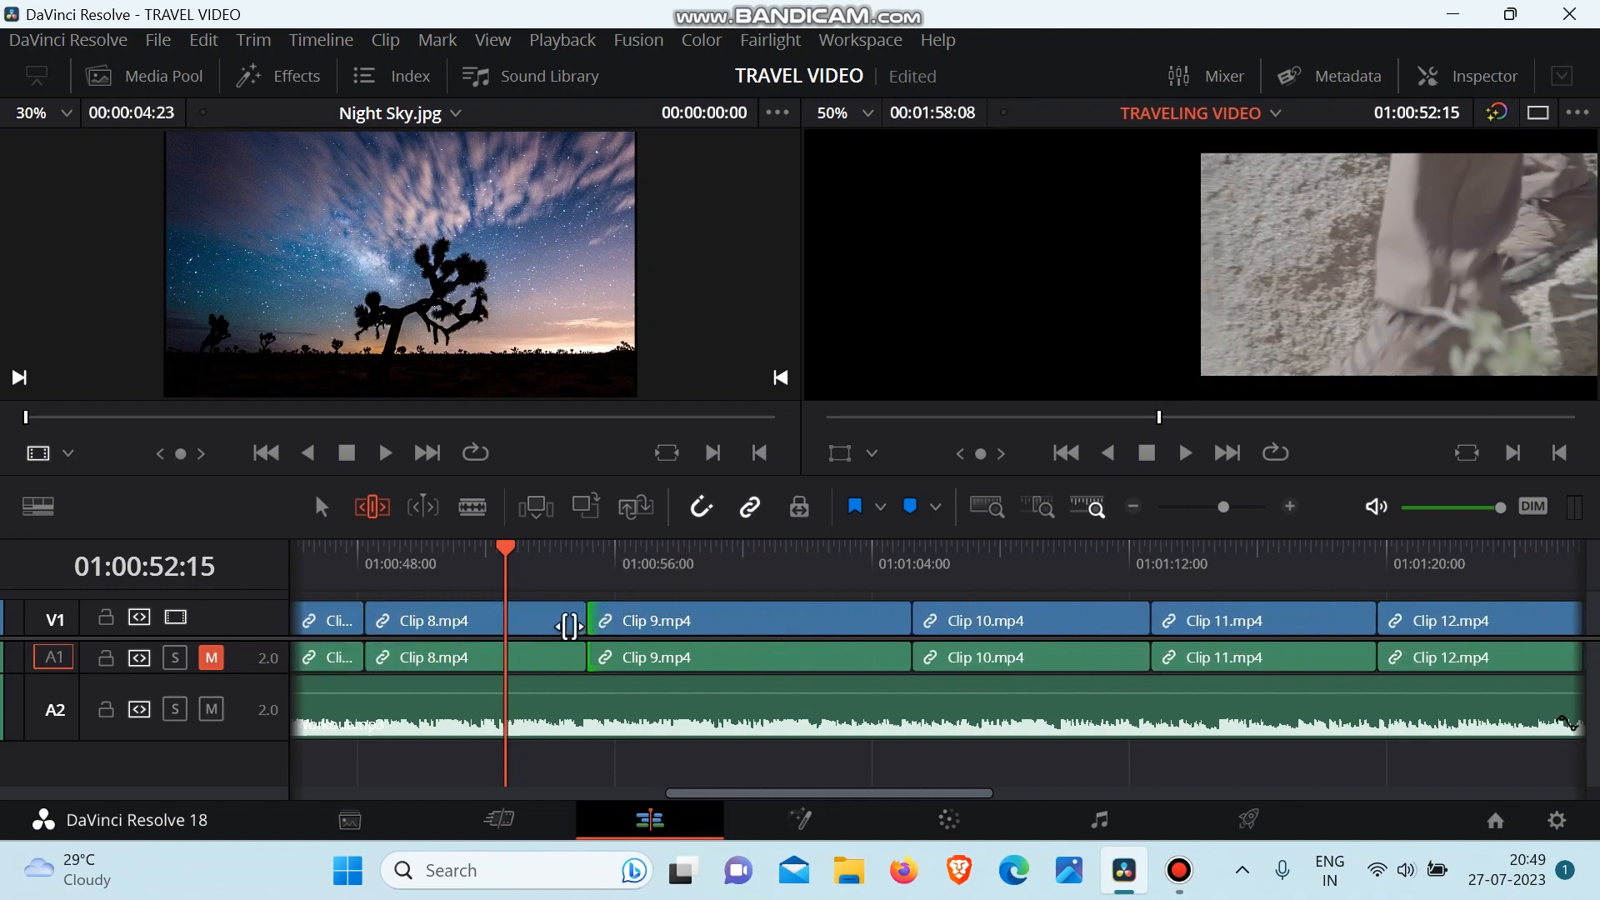
Step: Ripple-trim the starts of Clip 13.mp4 and Clip 14.mp4, shortening them to about 7 and 9 seconds
{"action": "scroll", "coordinate": [928, 650], "scroll_direction": "right", "scroll_amount": 5}
{"action": "scroll", "coordinate": [930, 650], "scroll_direction": "right", "scroll_amount": 4}
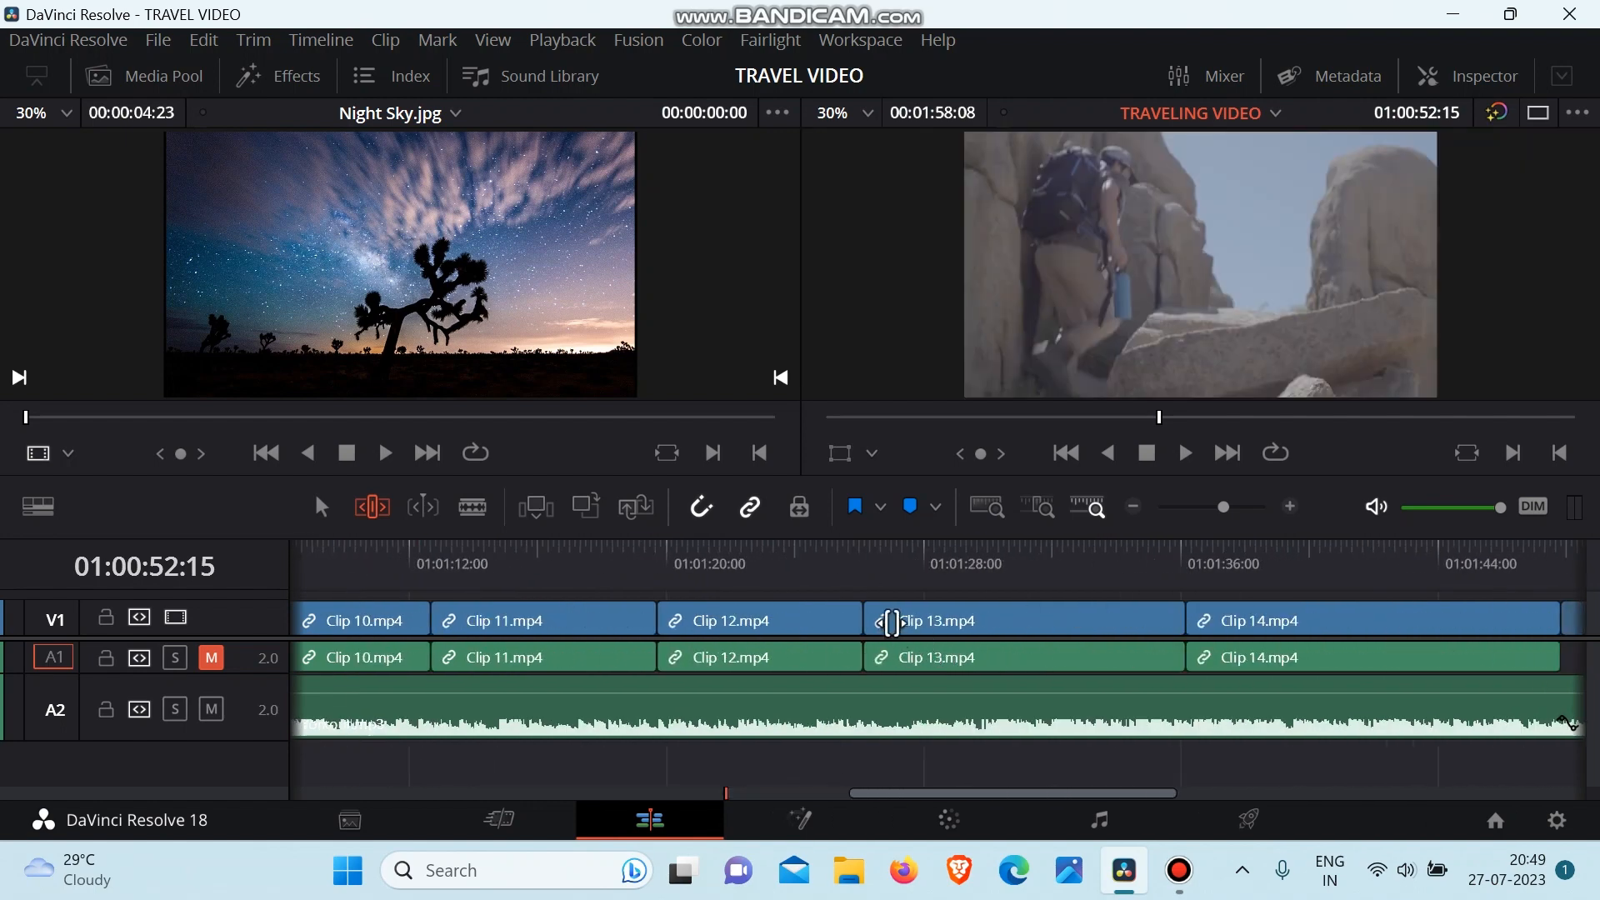
{"action": "left_click_drag", "start_coordinate": [879, 621], "coordinate": [961, 625]}
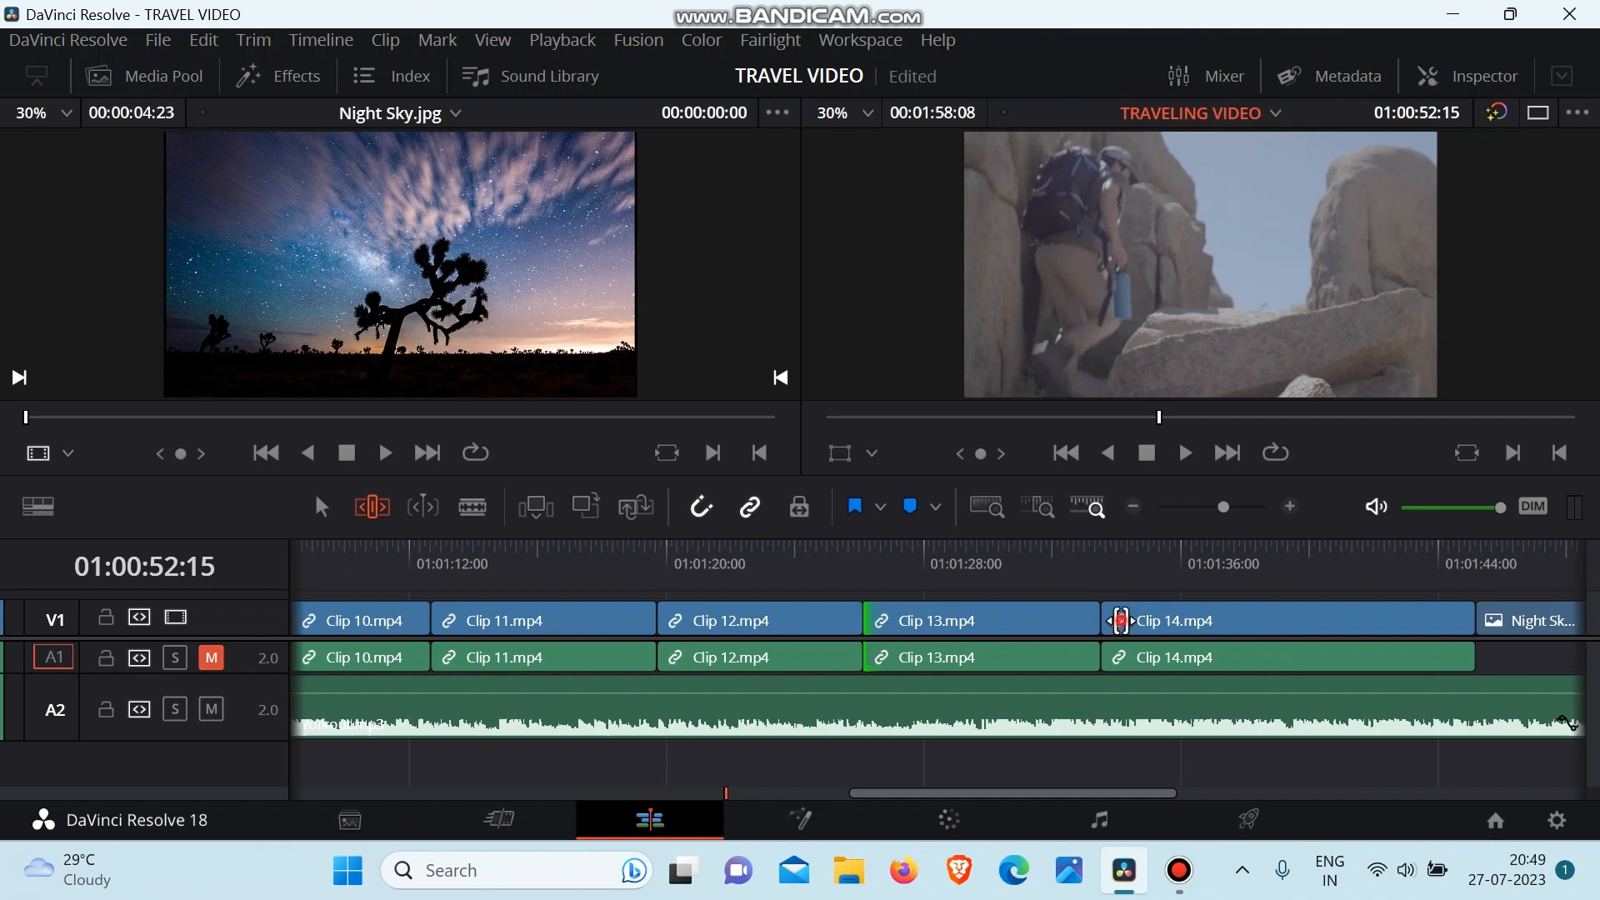
{"action": "left_click", "coordinate": [1117, 621]}
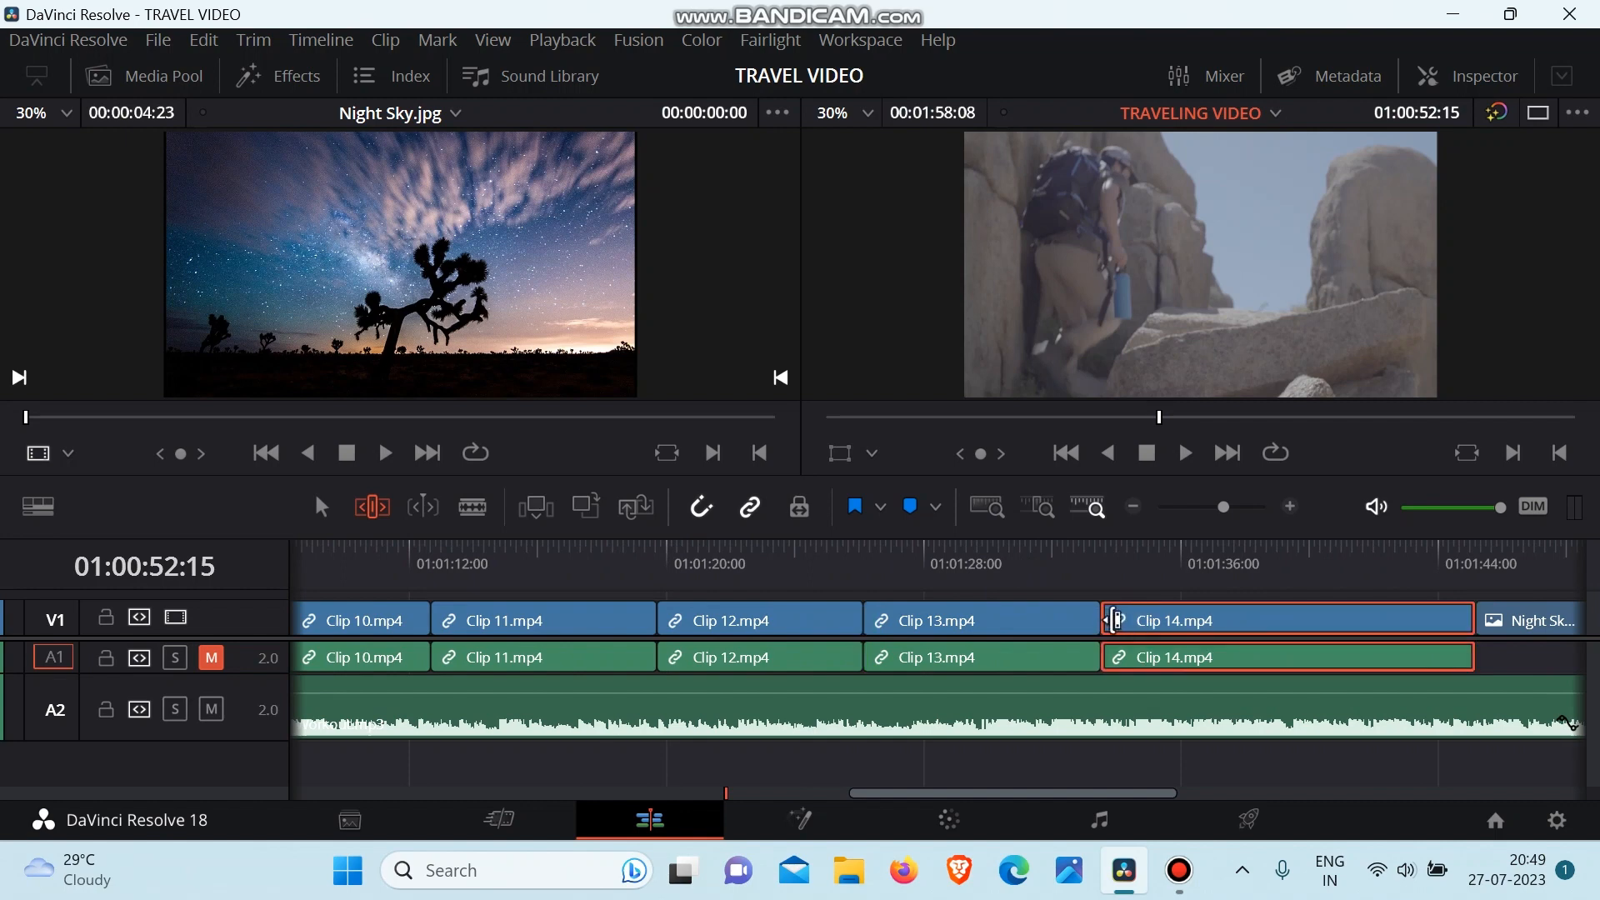
{"action": "left_click_drag", "start_coordinate": [1108, 621], "coordinate": [1199, 622]}
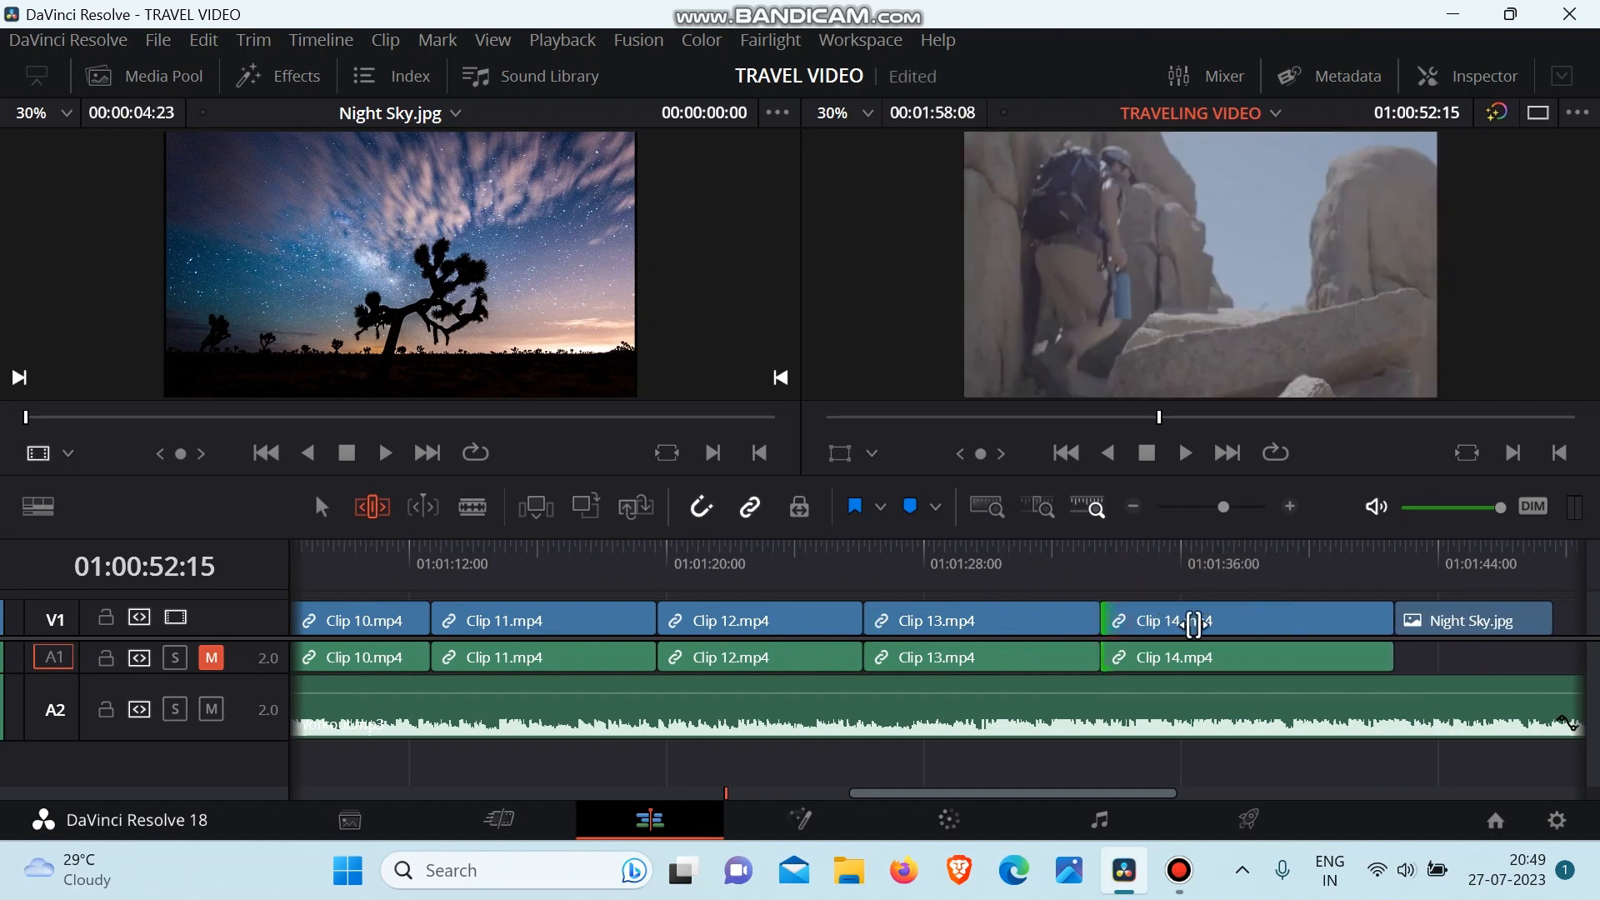
Step: Split Workout.mp3 at 01:01:47:15, the end of Night Sky.jpg, and delete the leftover music after the cut
{"action": "scroll", "coordinate": [1189, 625], "scroll_direction": "right", "scroll_amount": 5}
{"action": "left_click", "coordinate": [1098, 563]}
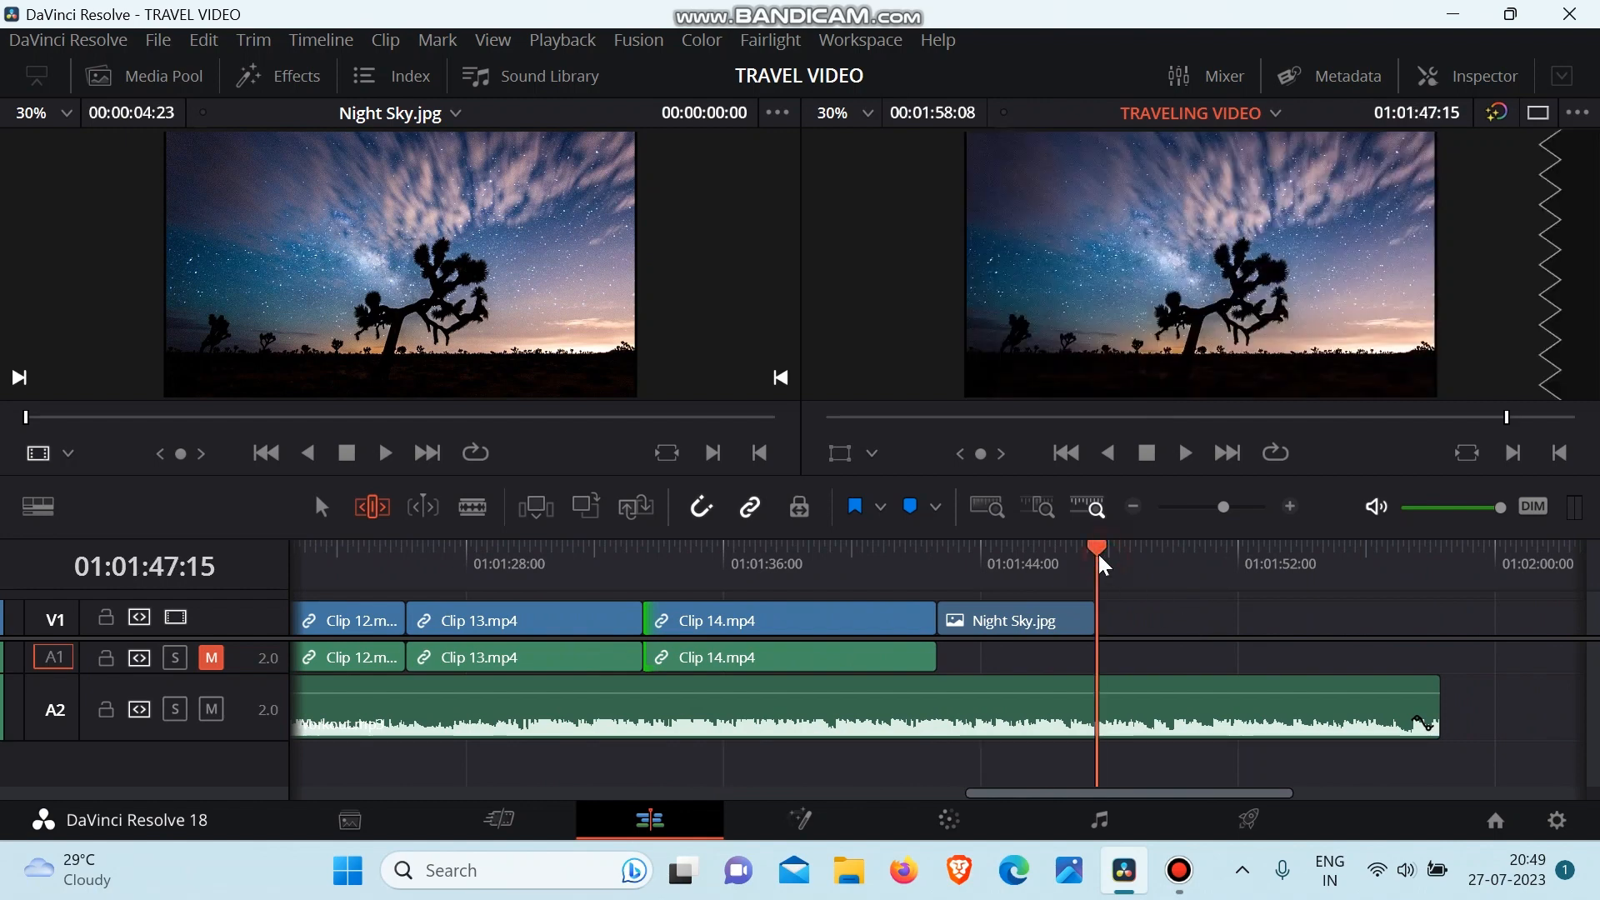
{"action": "left_click", "coordinate": [1137, 696]}
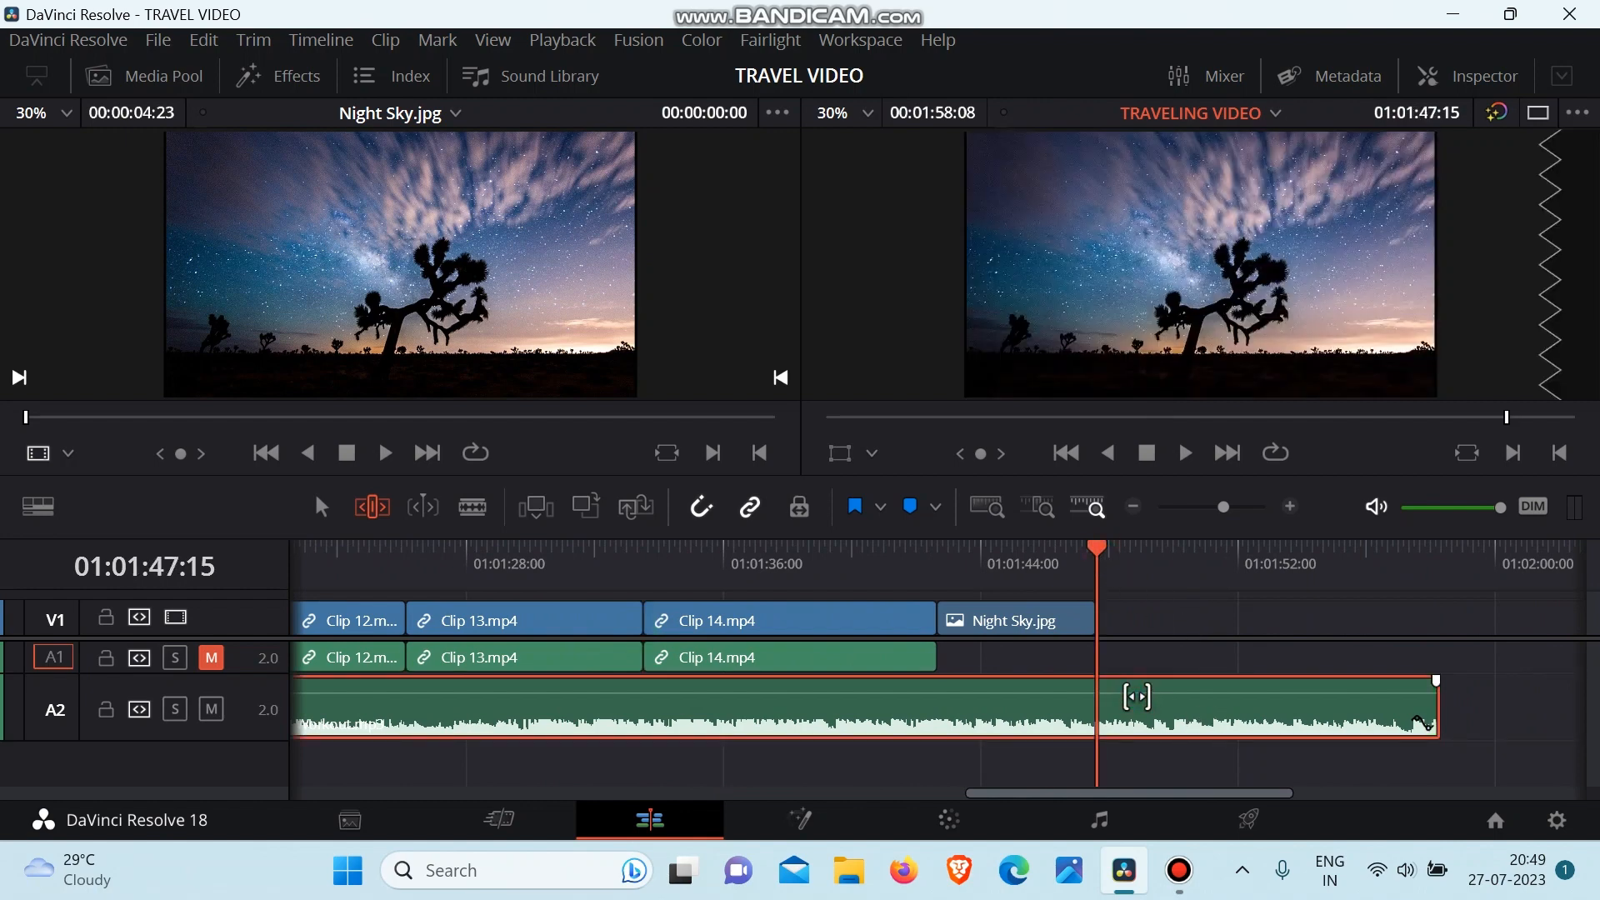
{"action": "key", "text": "ctrl+b"}
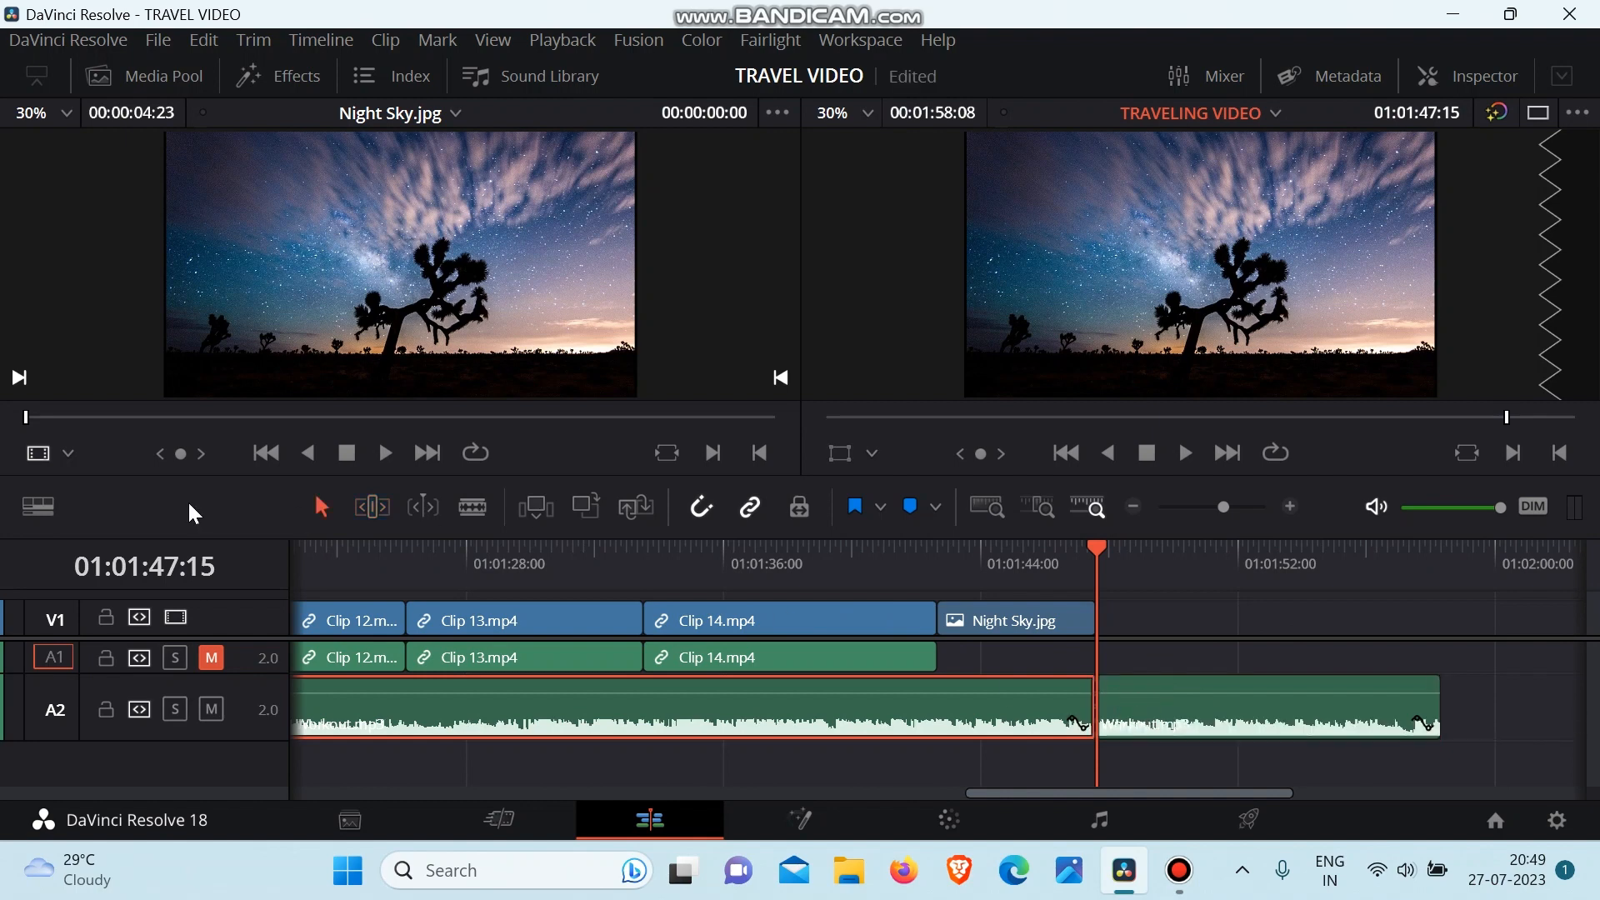
{"action": "left_click", "coordinate": [1178, 703]}
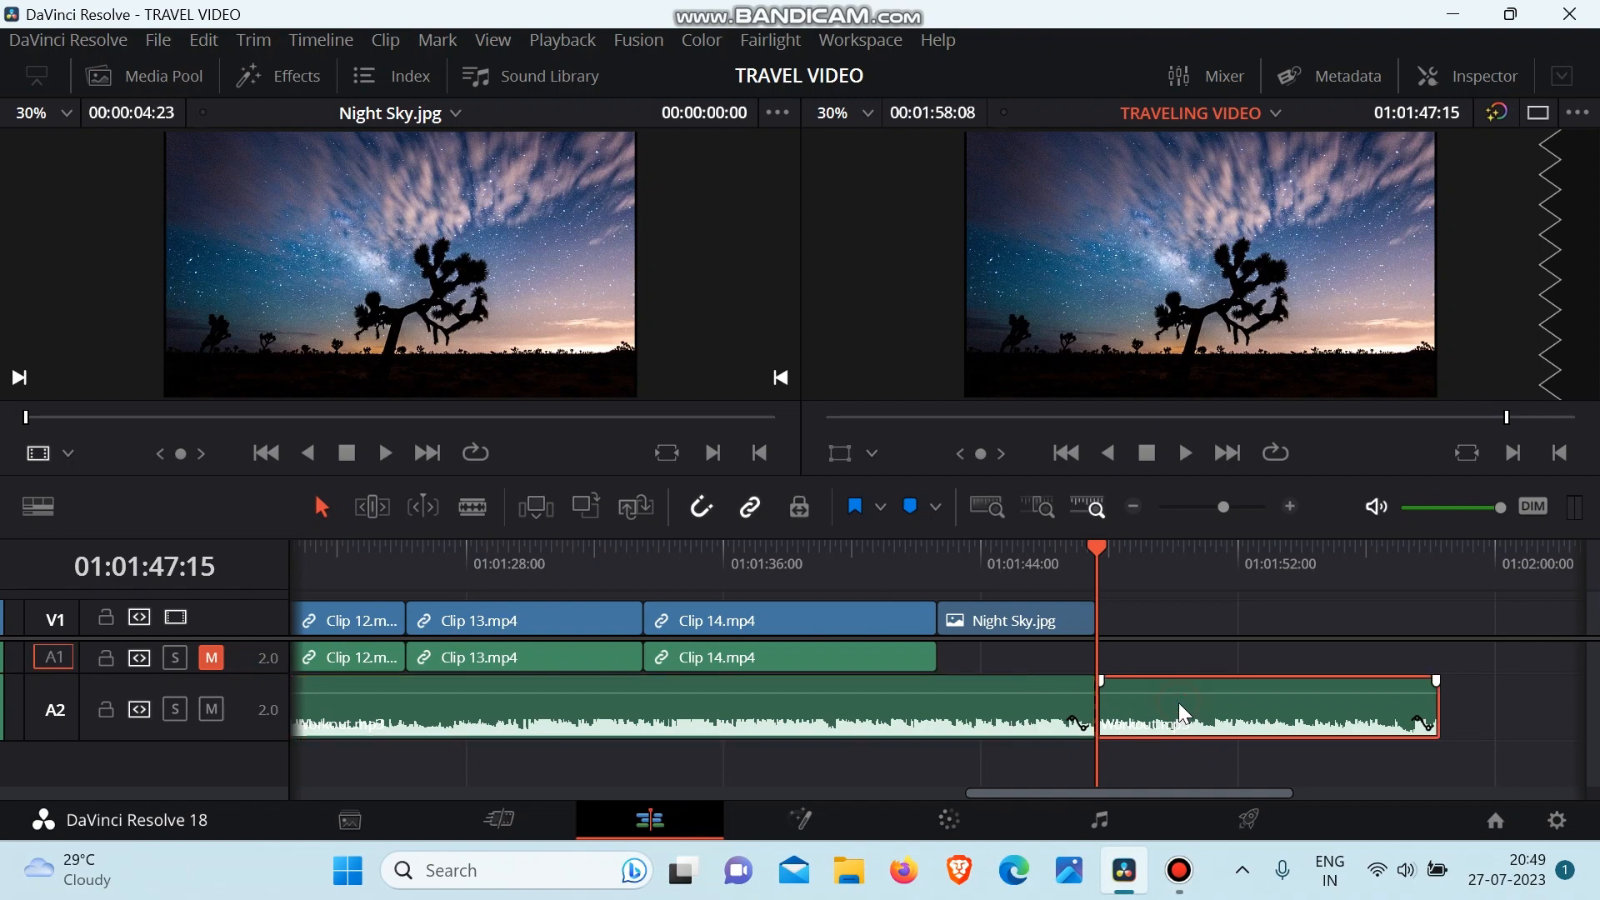
{"action": "key", "text": "Delete"}
Step: Play the first second or so of the sequence from its start to check how the music begins
{"action": "scroll", "coordinate": [1177, 701], "scroll_direction": "left", "scroll_amount": 10}
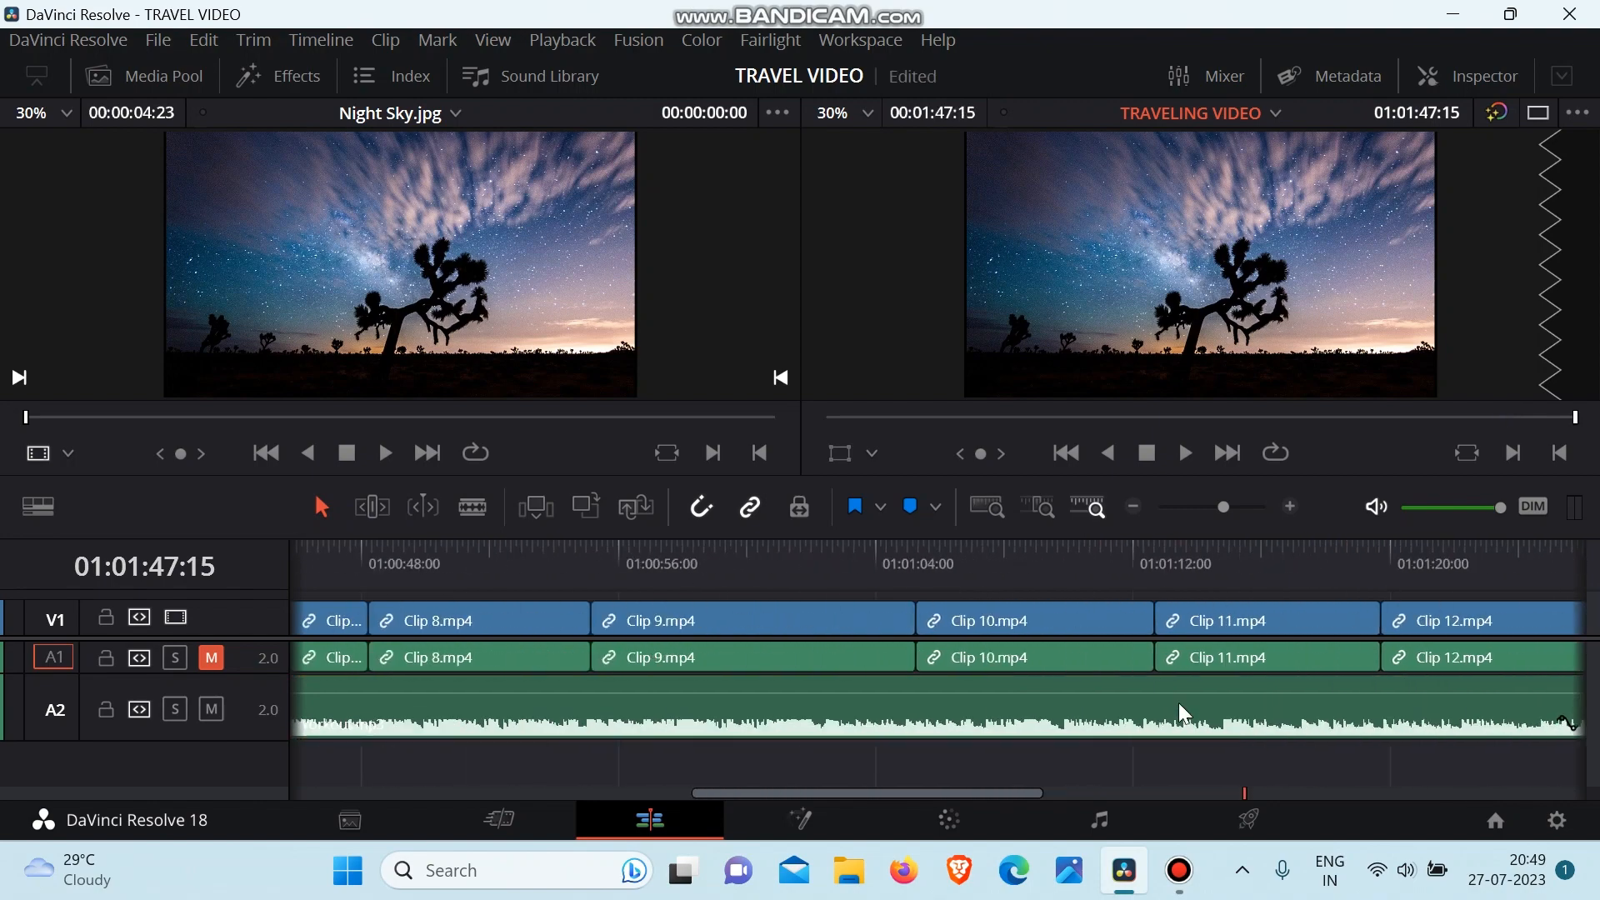
{"action": "scroll", "coordinate": [1180, 708], "scroll_direction": "left", "scroll_amount": 3}
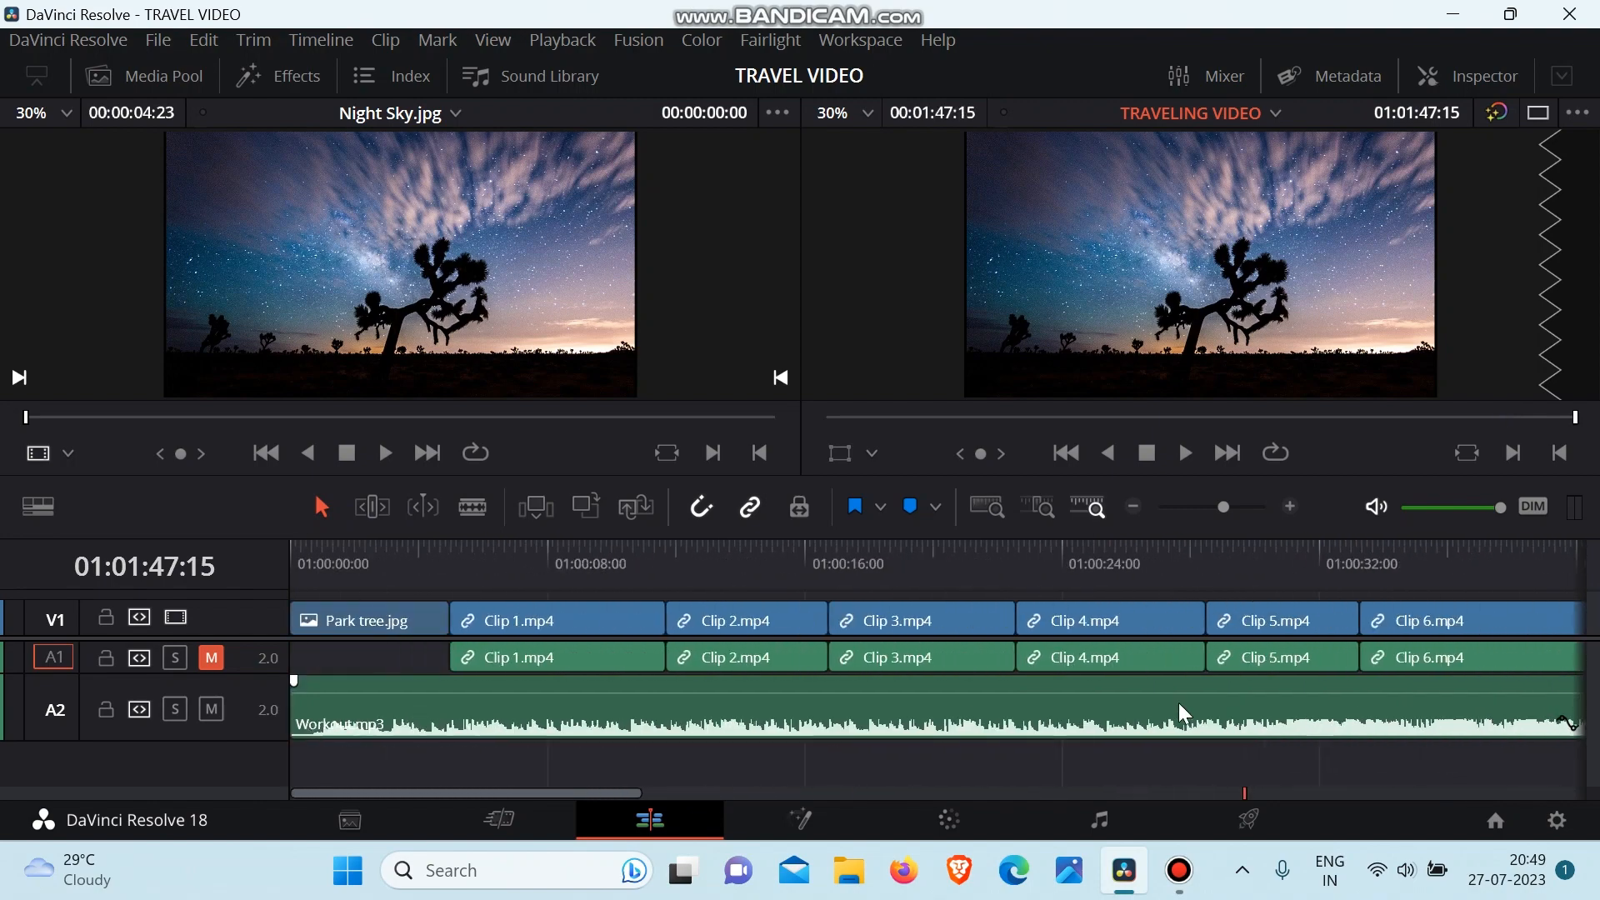
{"action": "left_click_drag", "start_coordinate": [337, 561], "coordinate": [221, 580]}
{"action": "key", "text": "space"}
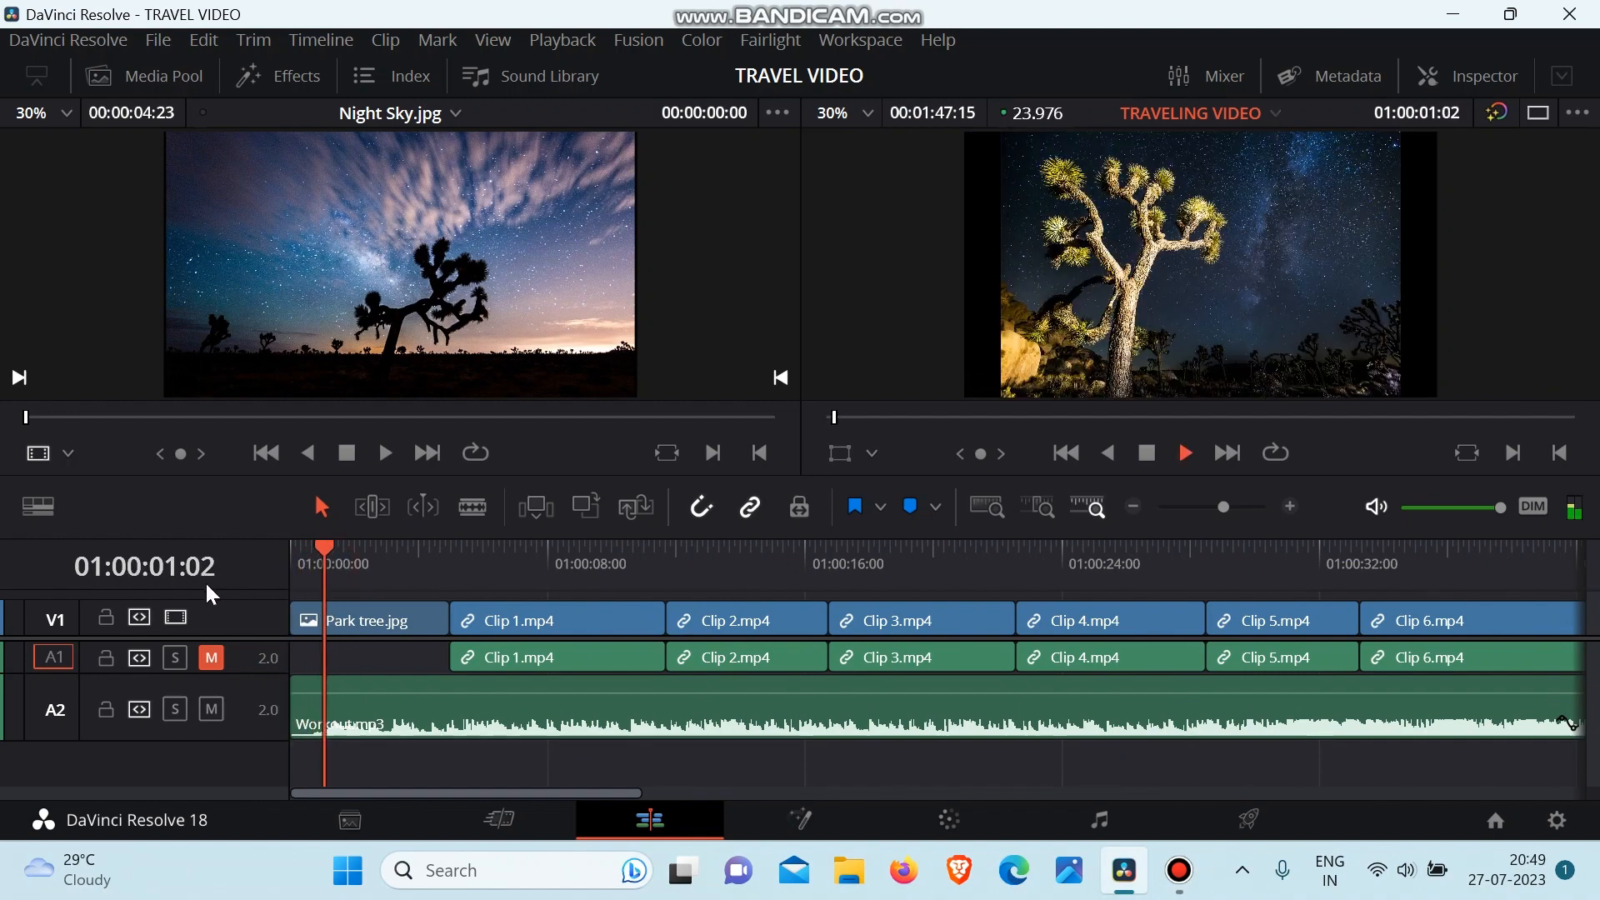
{"action": "key", "text": "space"}
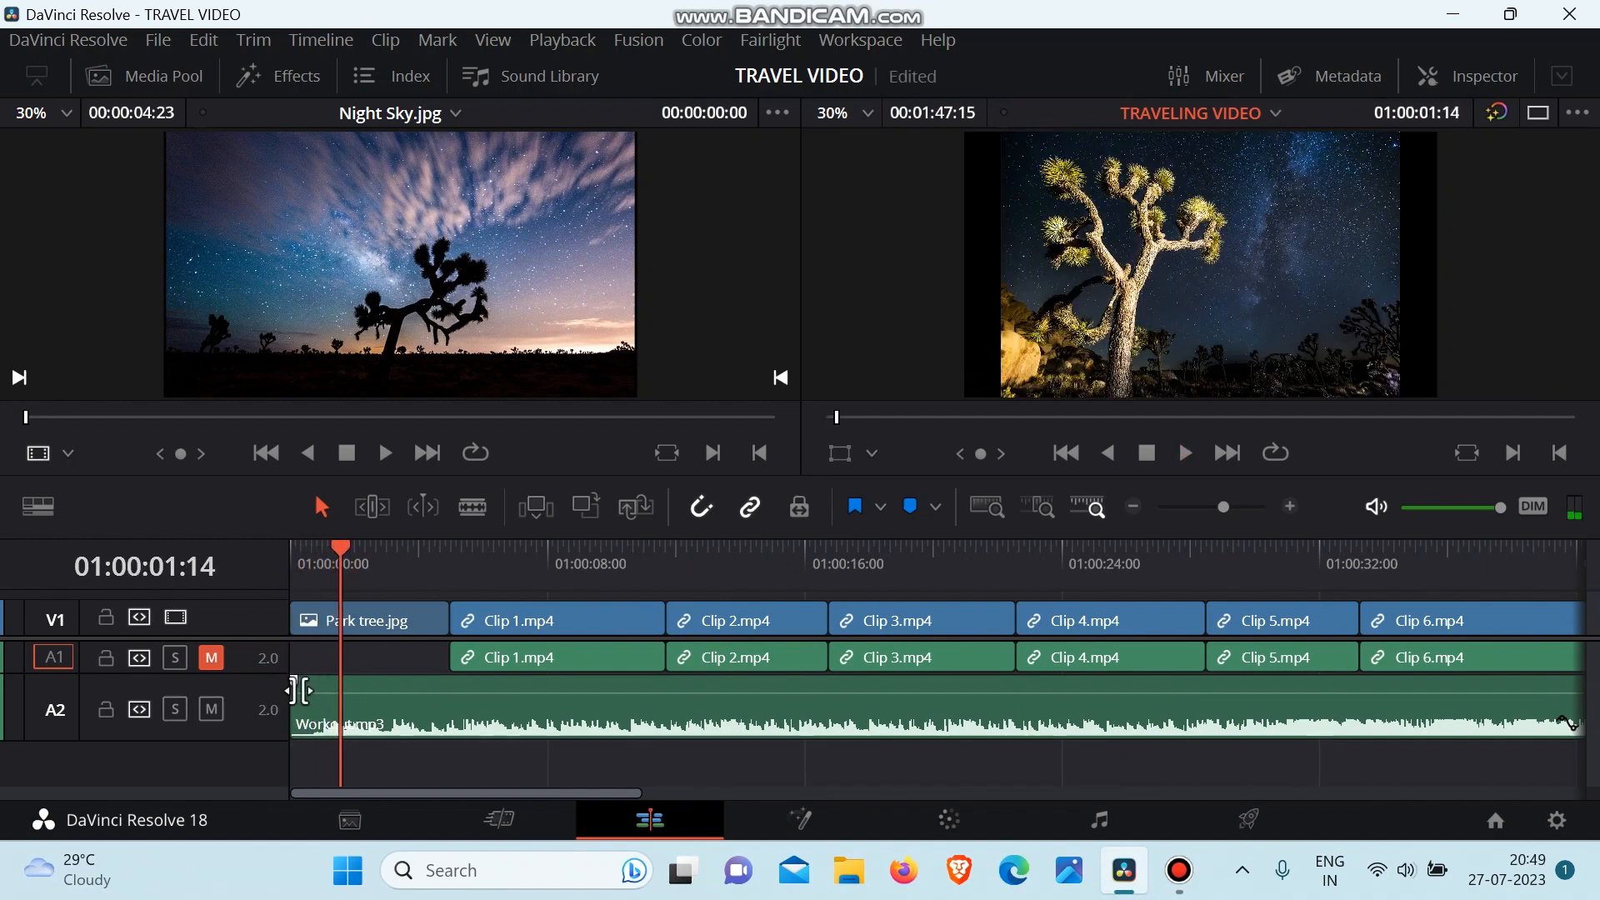
Step: Add a fade-in of about 3.5 seconds to Workout.mp3 and play the sequence from its start to check it
{"action": "left_click_drag", "start_coordinate": [294, 683], "coordinate": [408, 680]}
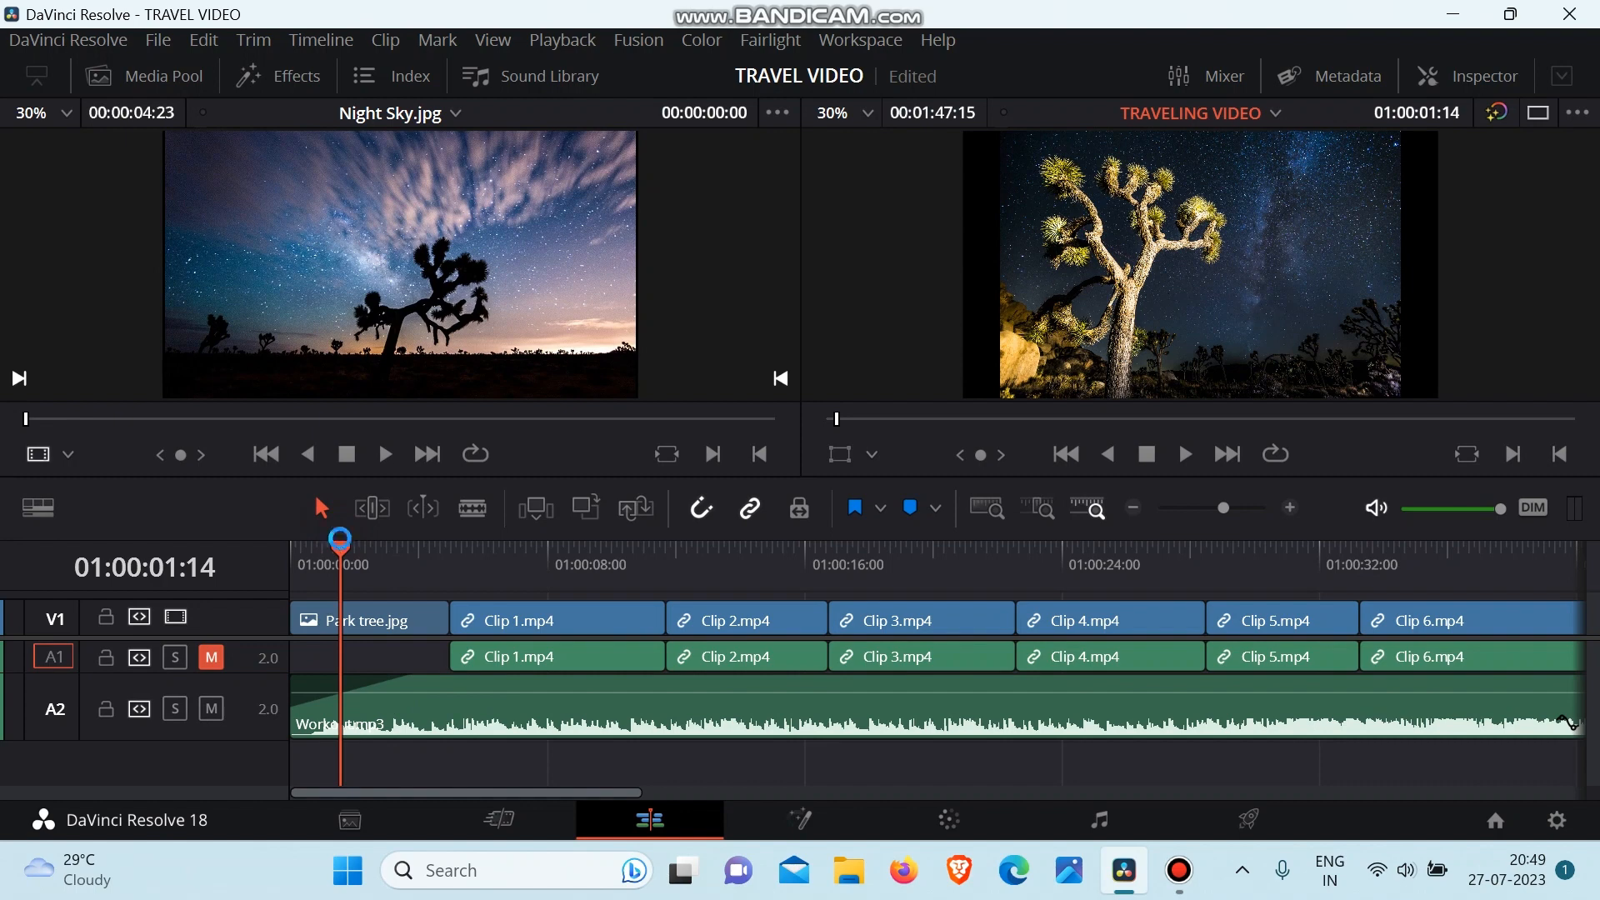
{"action": "left_click_drag", "start_coordinate": [340, 540], "coordinate": [202, 557]}
{"action": "key", "text": "space"}
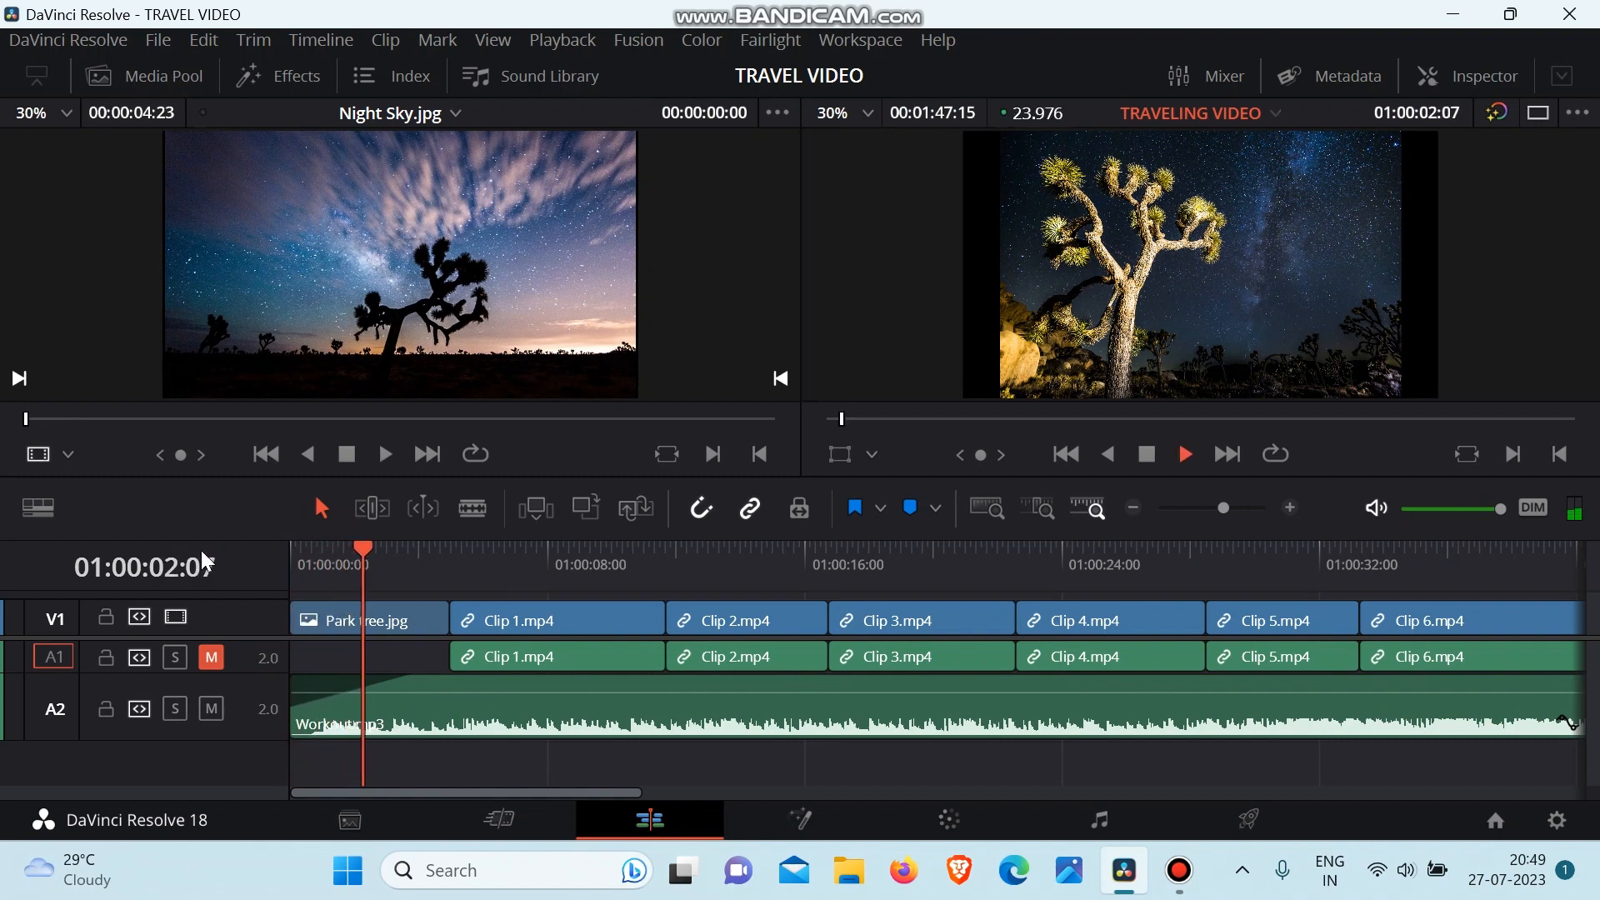
{"action": "key", "text": "space"}
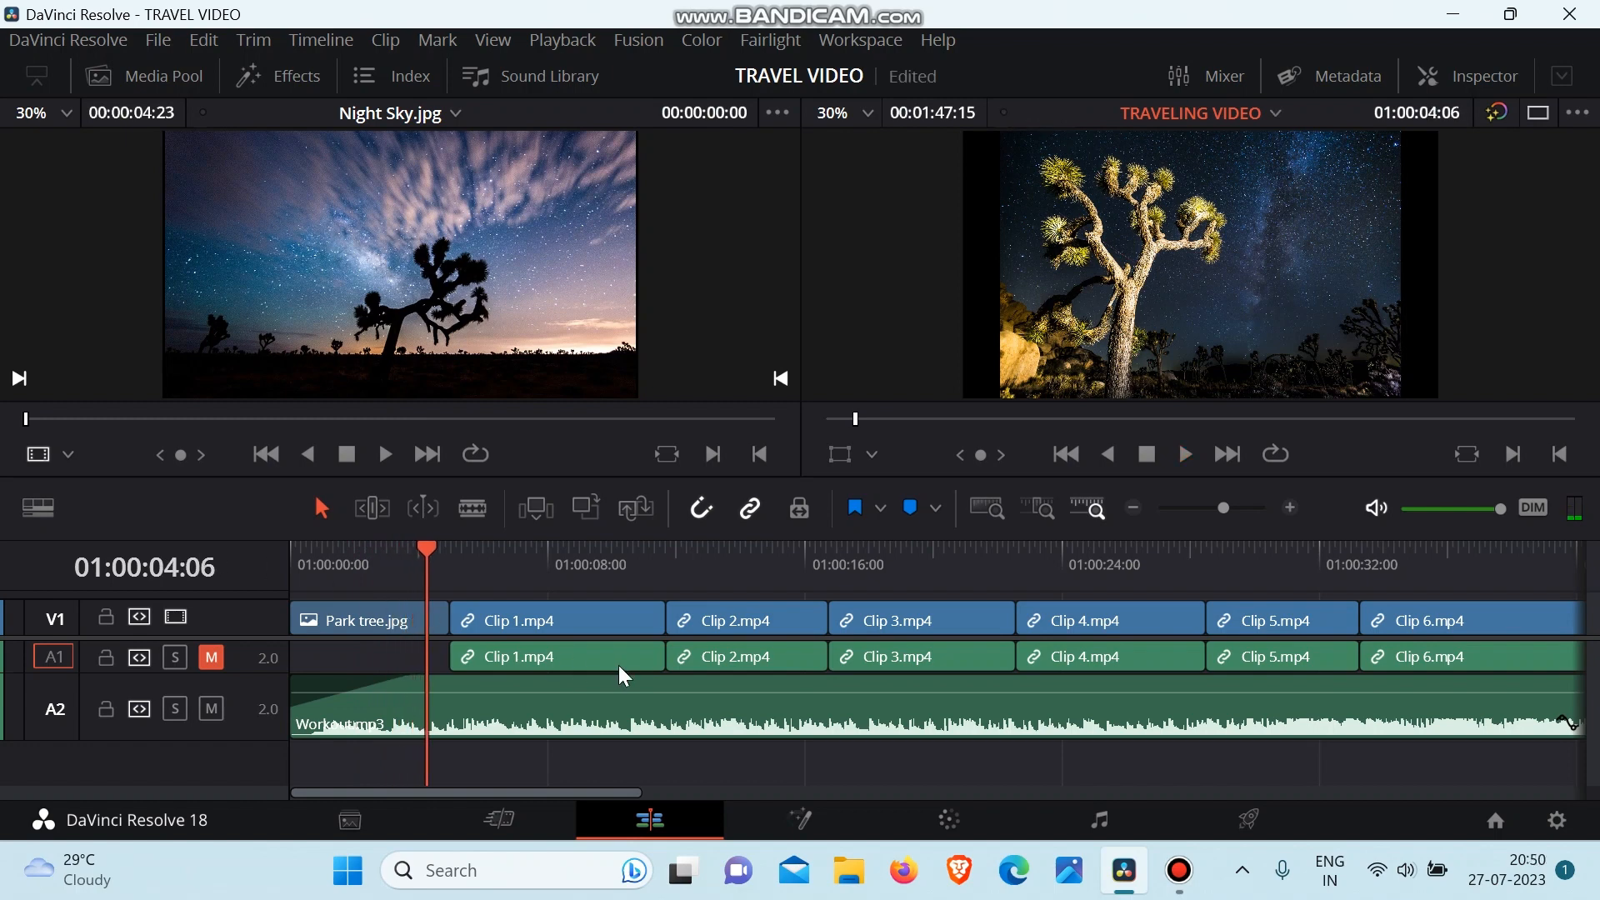
{"action": "scroll", "coordinate": [618, 665], "scroll_direction": "right", "scroll_amount": 6}
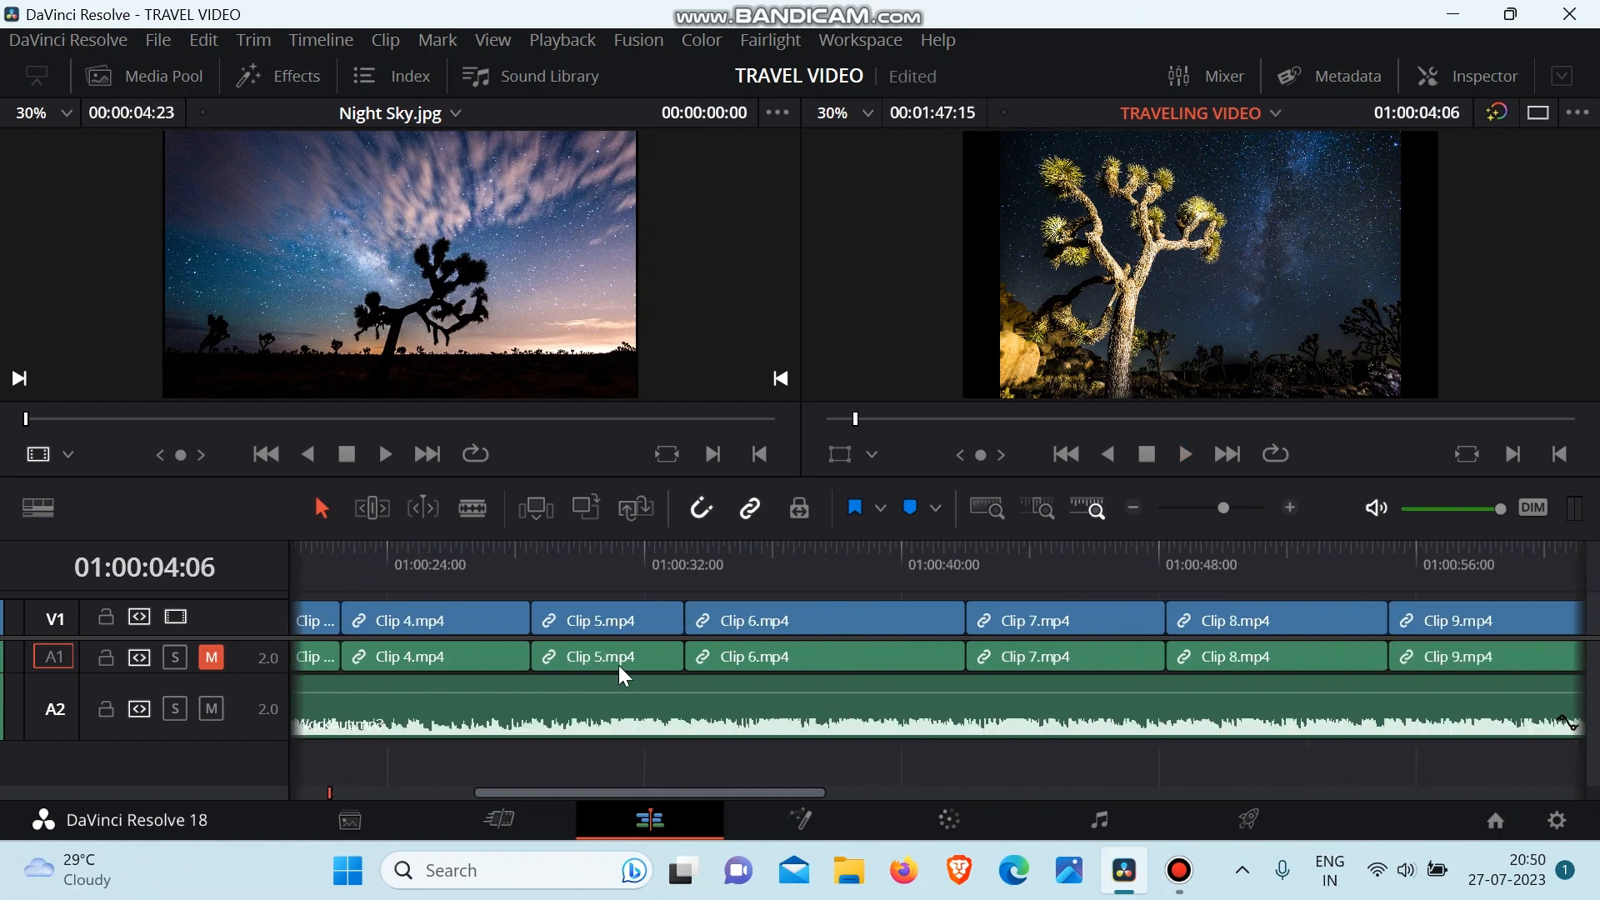
{"action": "scroll", "coordinate": [619, 665], "scroll_direction": "left", "scroll_amount": 6}
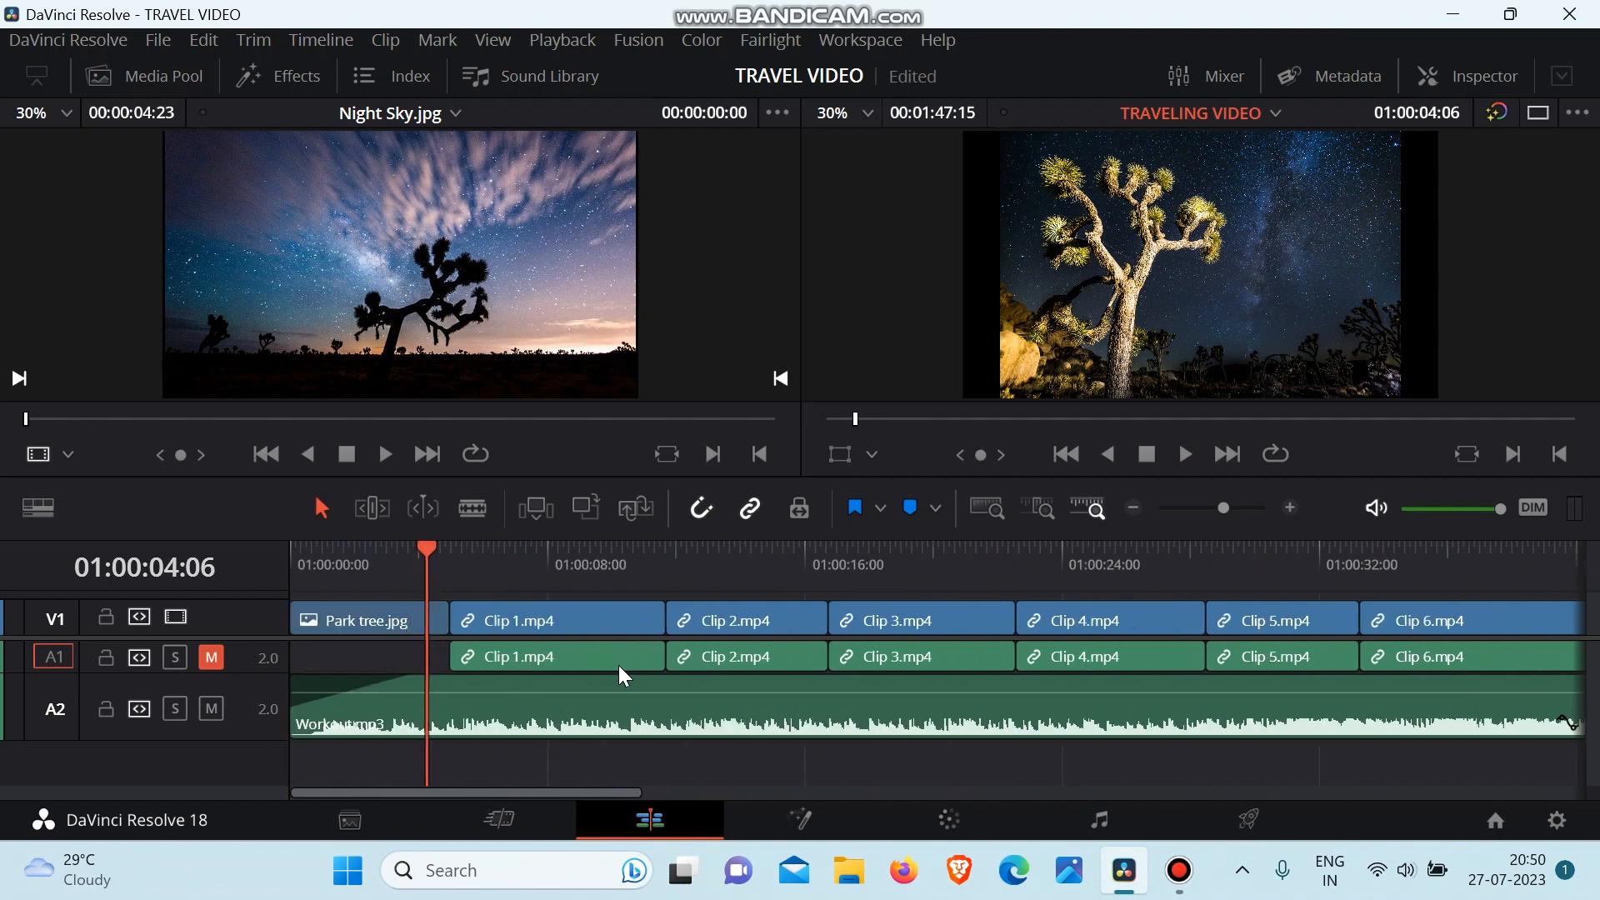